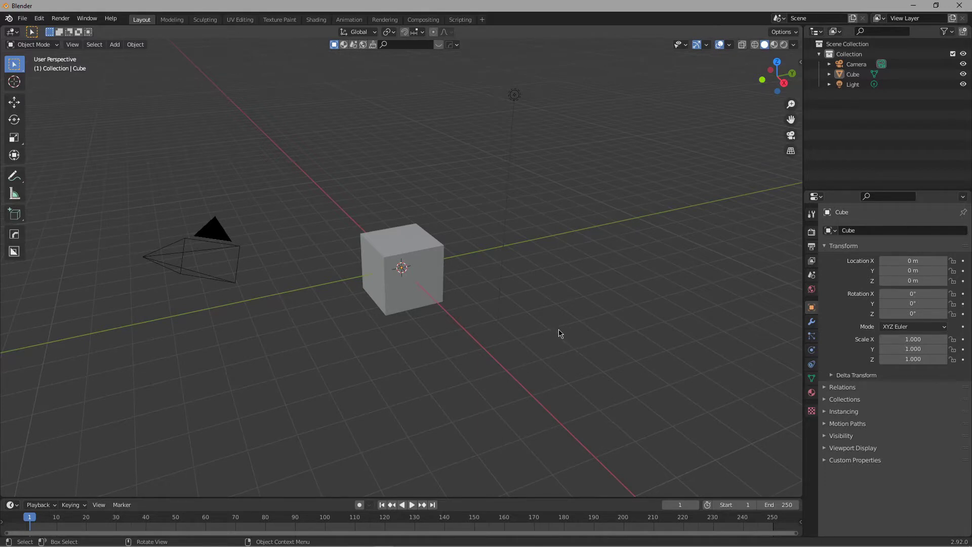
Step: Enable the Screencast Keys overlay, switch the sidebar back to the Item properties and hide the sidebar
key(n)
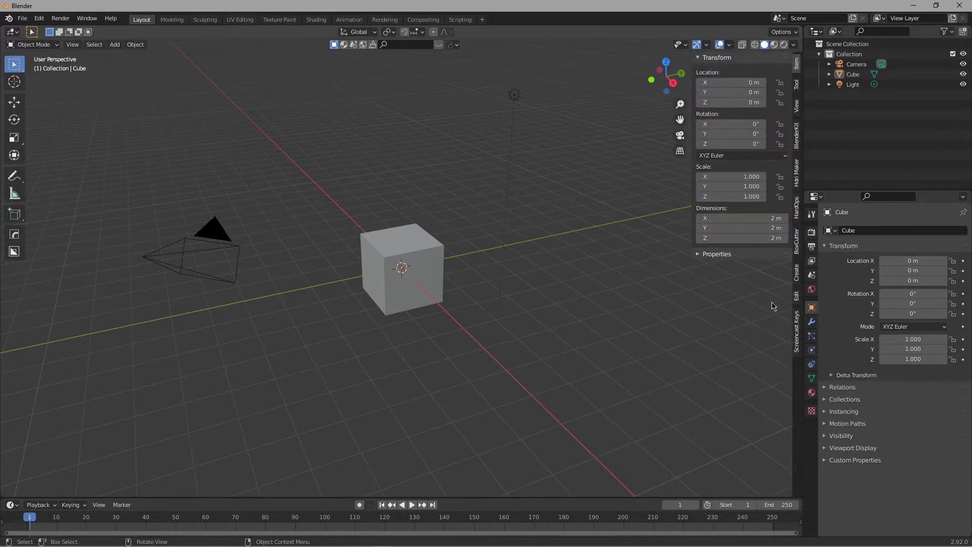
click(799, 337)
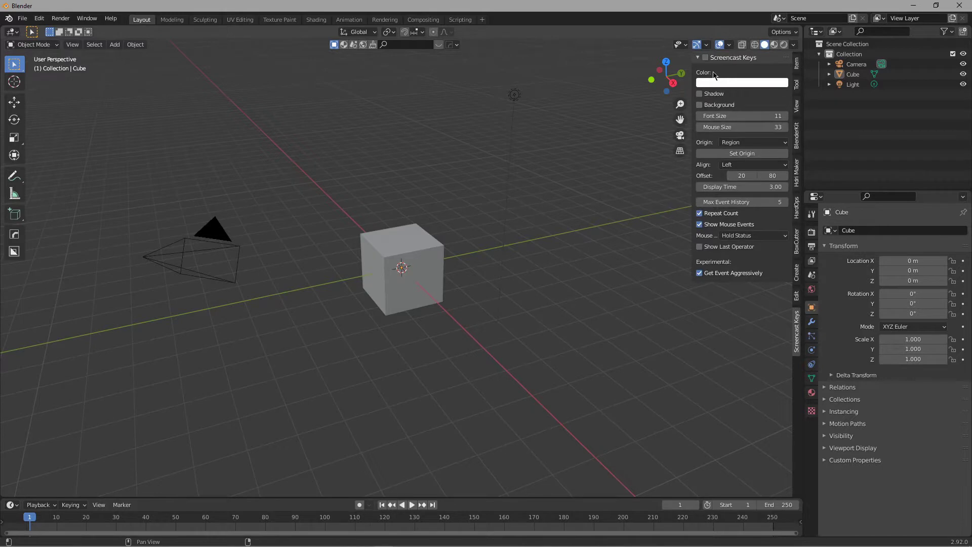
click(705, 57)
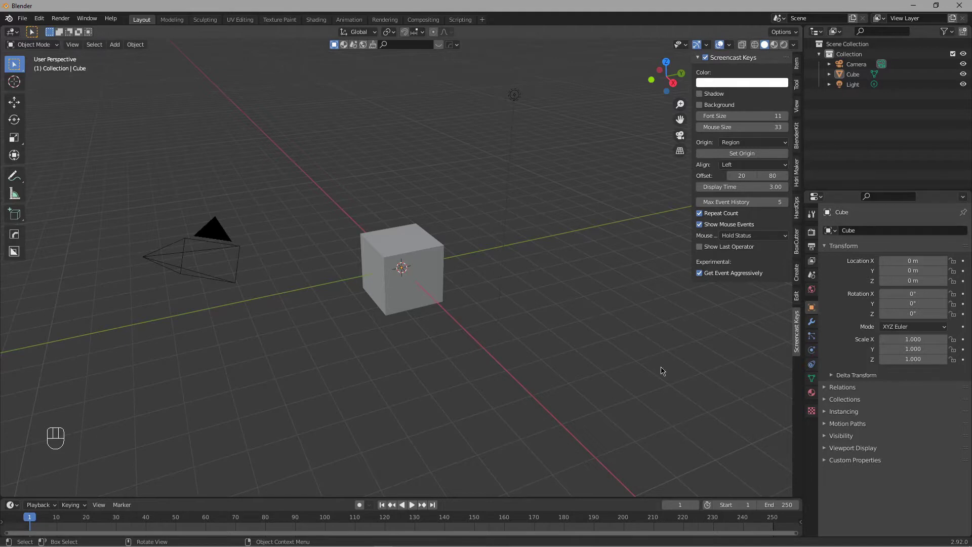
click(798, 64)
click(798, 82)
click(798, 64)
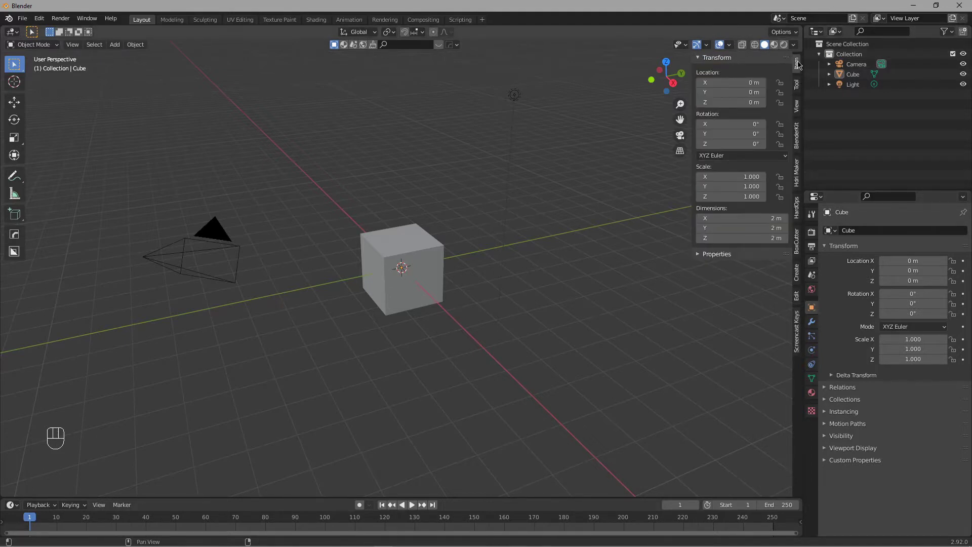
key(n)
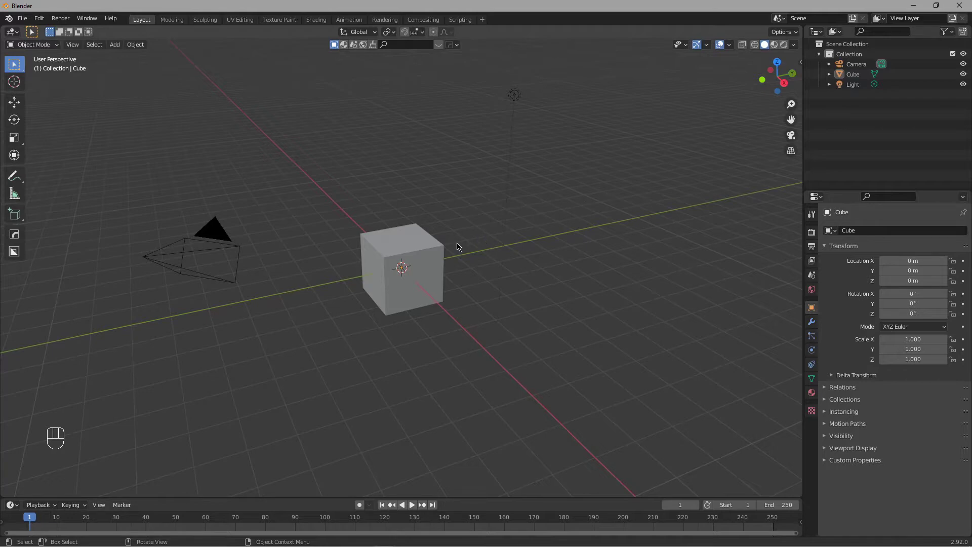
Step: Select the default cube and enter Edit Mode with face selection
middle_drag(483, 256, 423, 258)
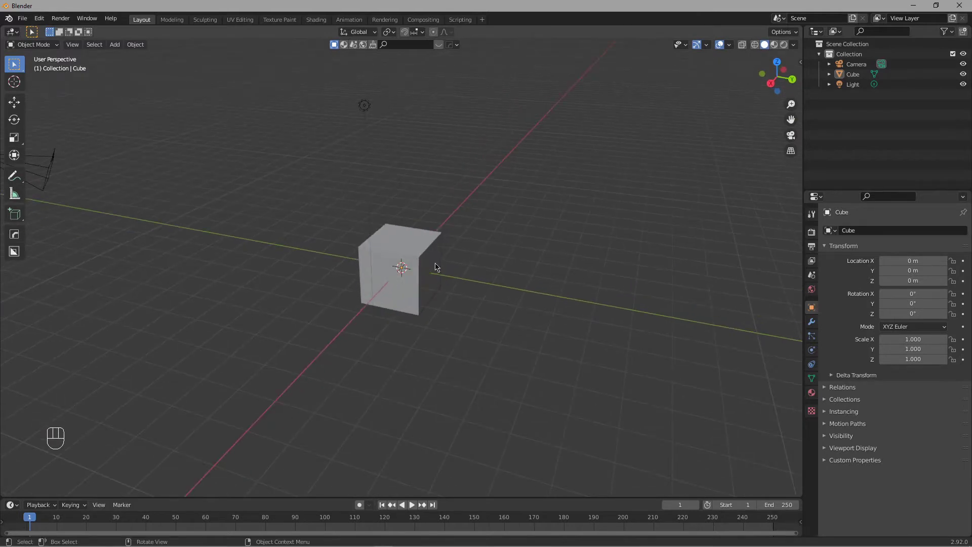
mouse_move(452, 269)
shift+middle_down()
mouse_move(350, 293)
mouse_move(635, 282)
mouse_move(464, 279)
shift+middle_up()
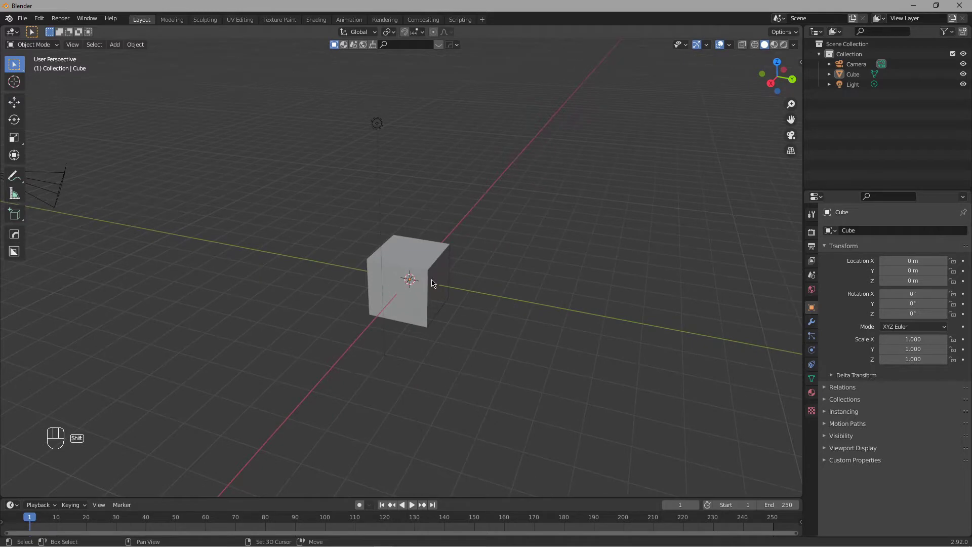
ctrl+middle_drag(451, 254, 433, 267)
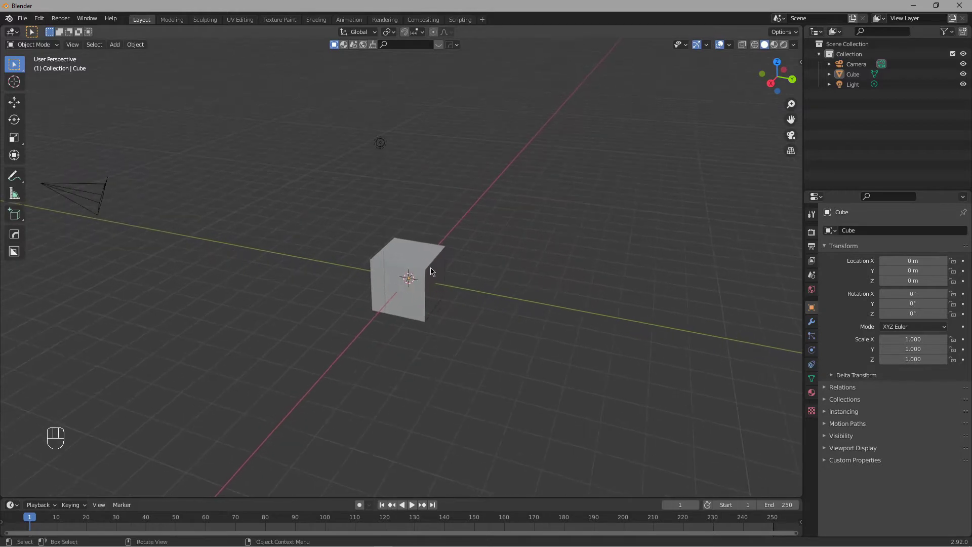
scroll(420, 285, down, 1)
scroll(463, 272, up, 6)
middle_drag(381, 275, 439, 214)
scroll(499, 279, up, 3)
click(252, 244)
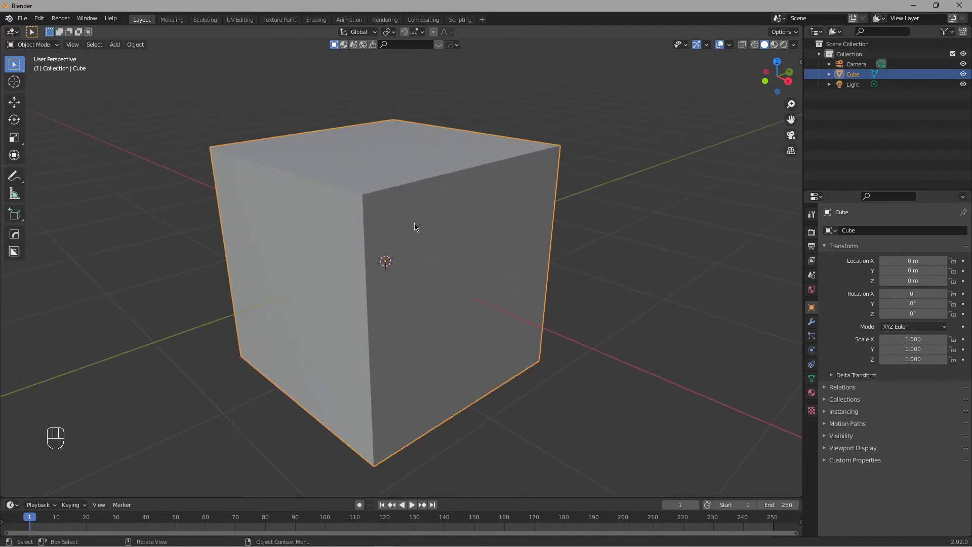
scroll(419, 224, down, 2)
key(Tab)
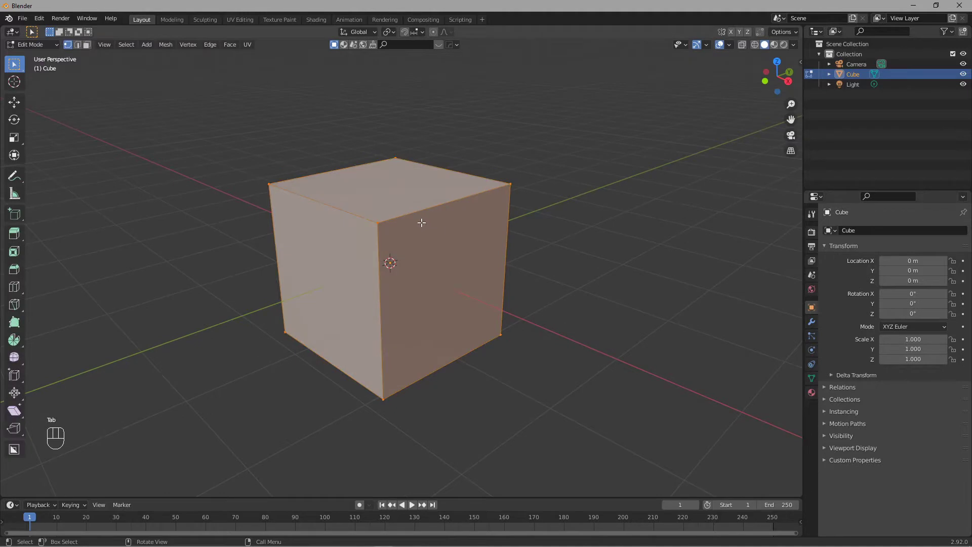
key(3)
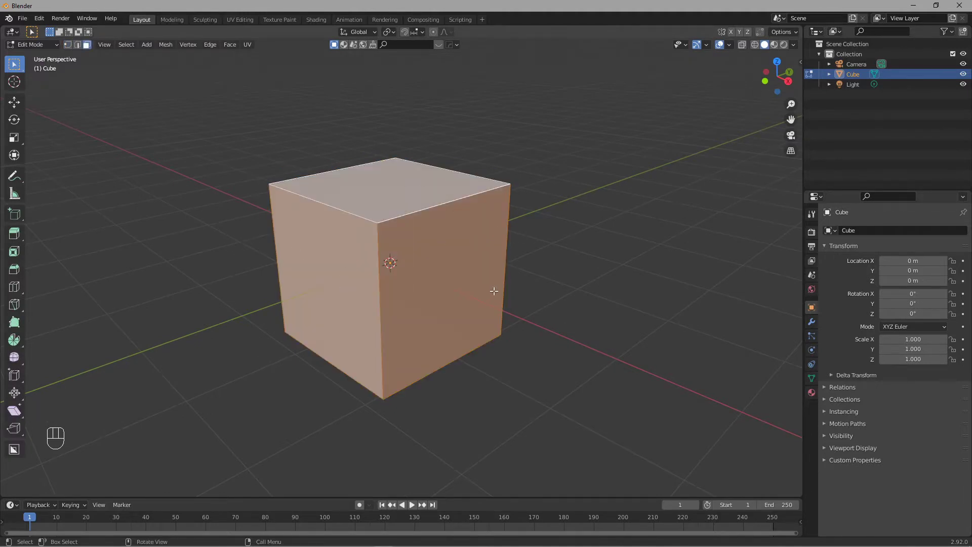
Step: Delete the cube's top, front and two side faces, keeping only the floor and back wall, and return to Object Mode with nothing selected
middle_drag(481, 211, 331, 203)
shift+click(464, 269)
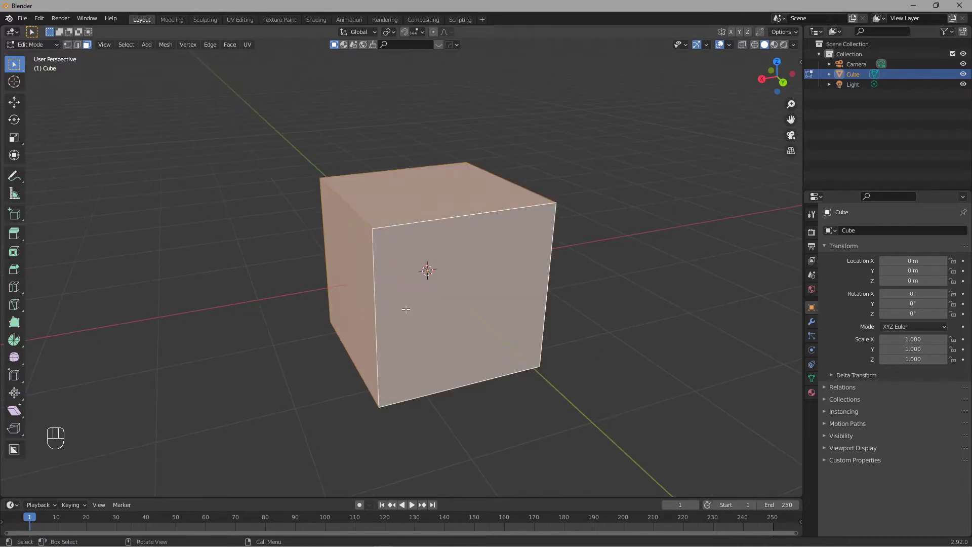
key(x)
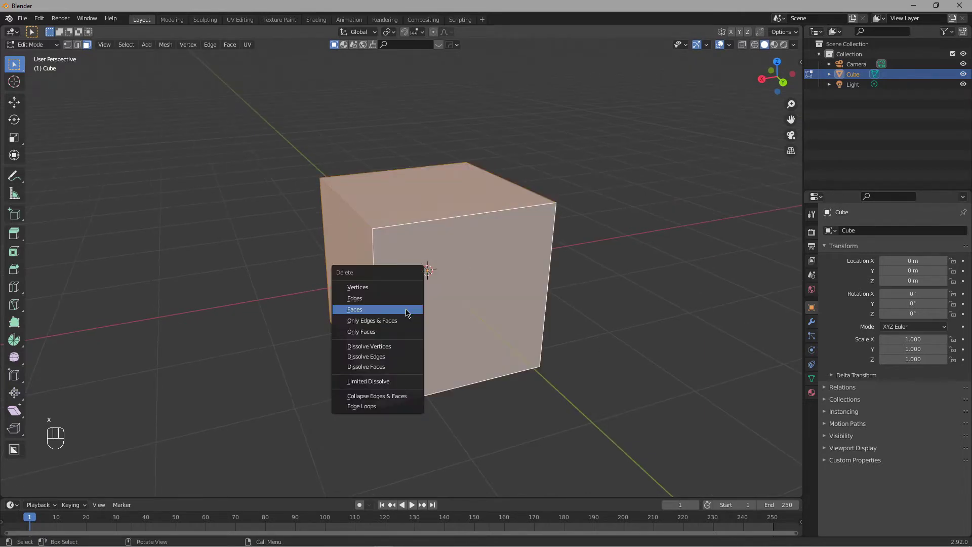
click(406, 310)
middle_drag(384, 241, 476, 254)
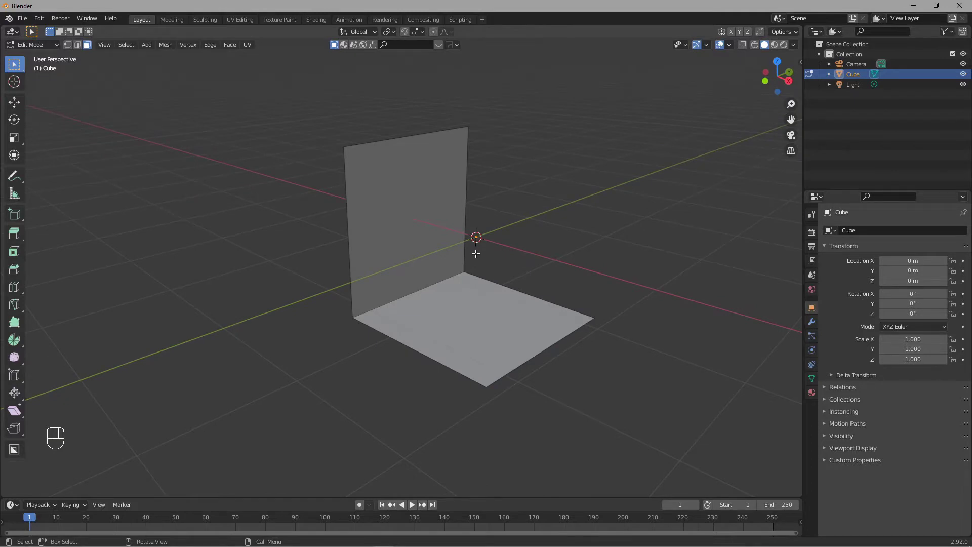
key(Tab)
click(498, 271)
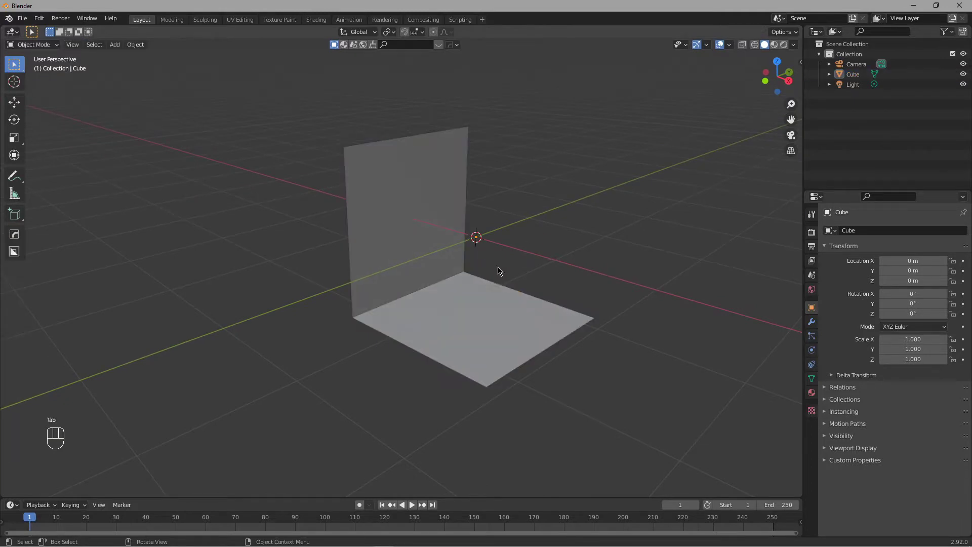
Step: Move the floor-and-wall object 1 m up along the Z axis
click(459, 299)
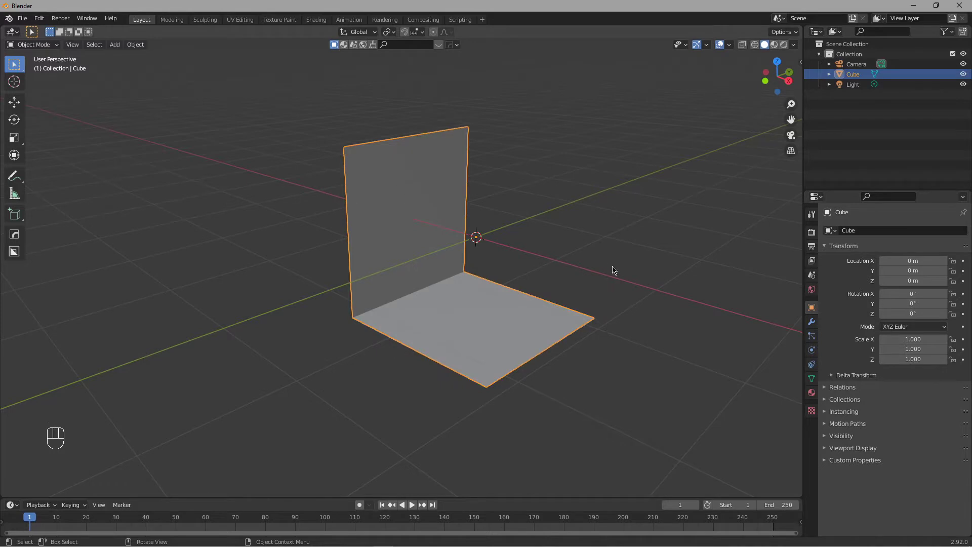
key(g)
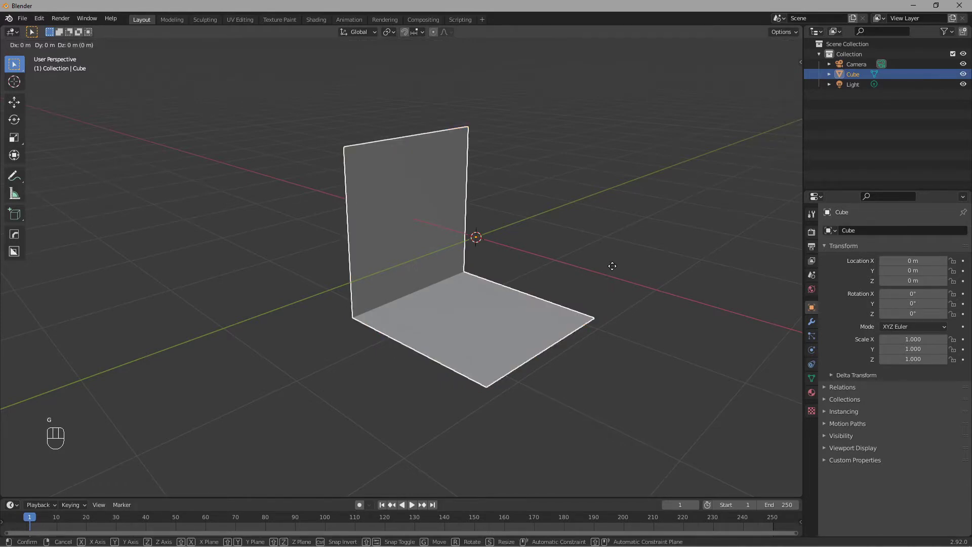
key(z)
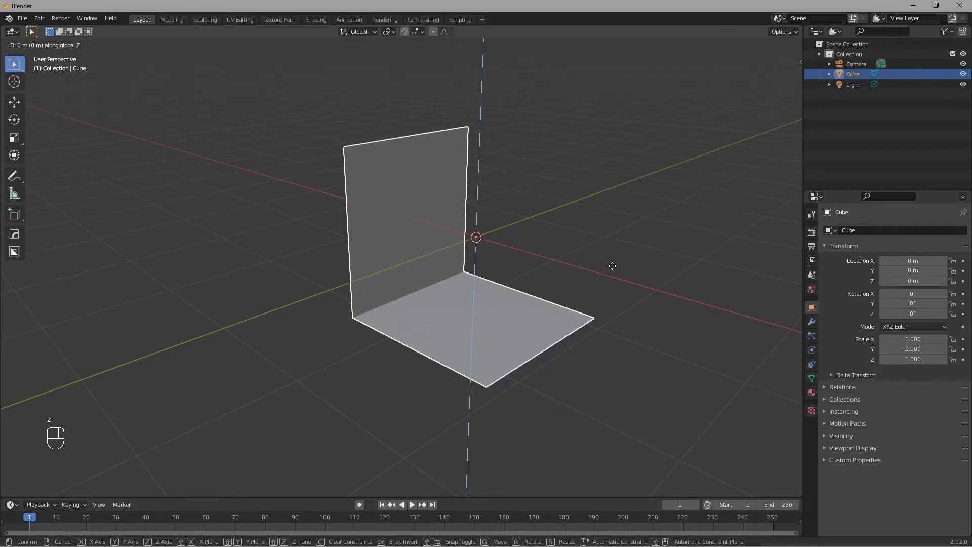
text(1)
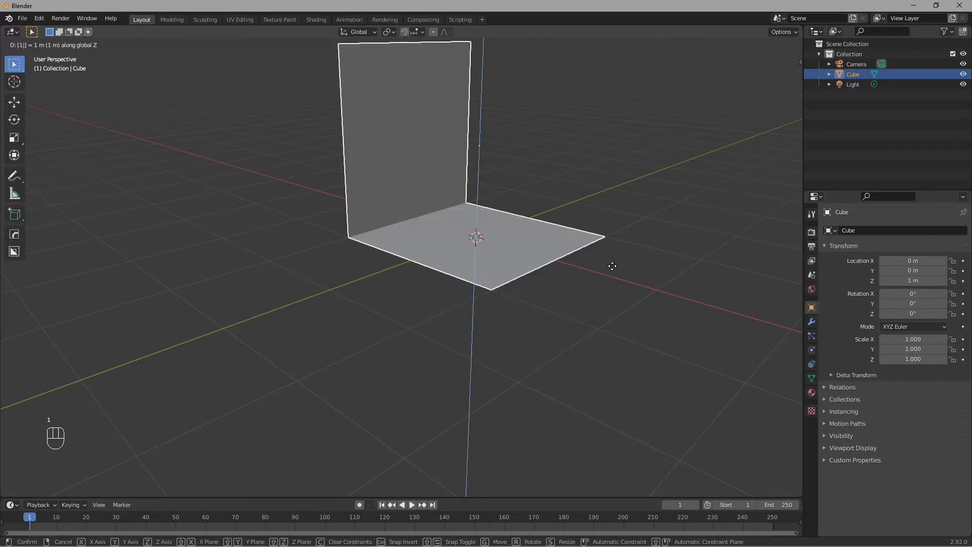
key(Return)
Step: Scale the floor-and-wall object along the Y axis by about 3.4 and deselect it
middle_drag(613, 270, 521, 250)
middle_drag(415, 244, 484, 343)
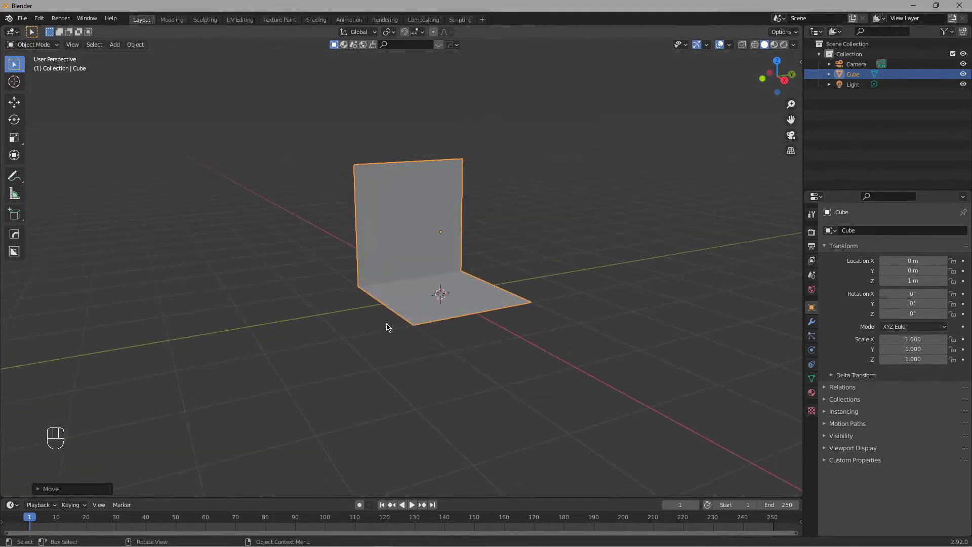
middle_drag(471, 259, 499, 301)
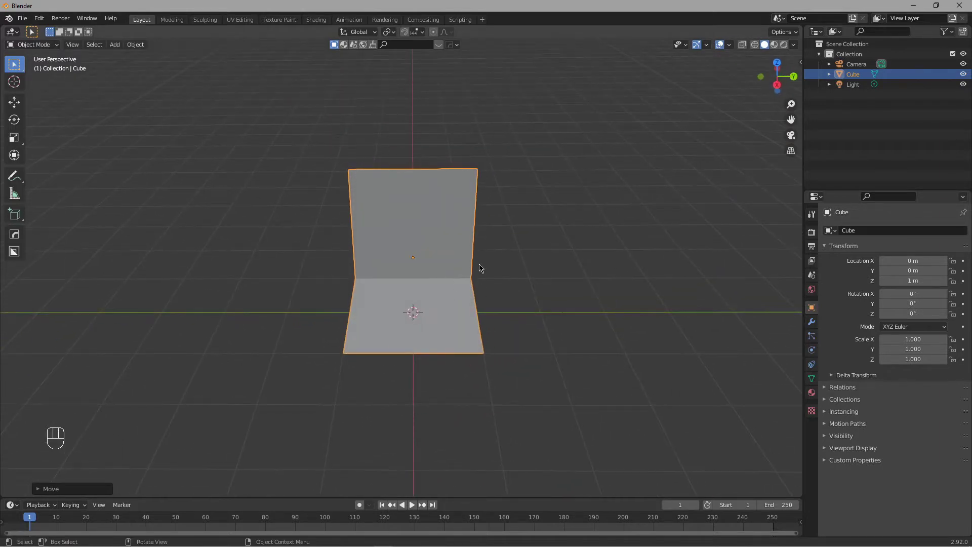
middle_drag(535, 278, 529, 306)
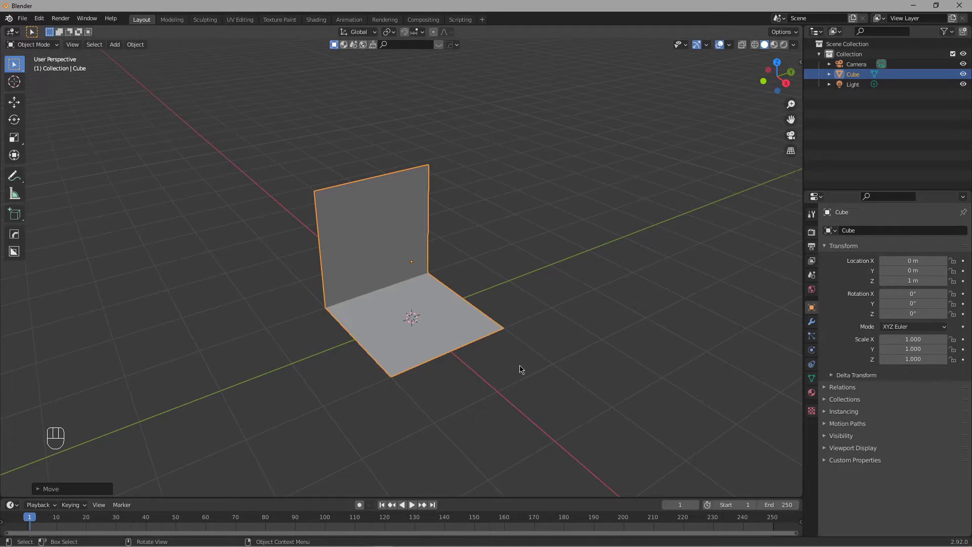
key(s)
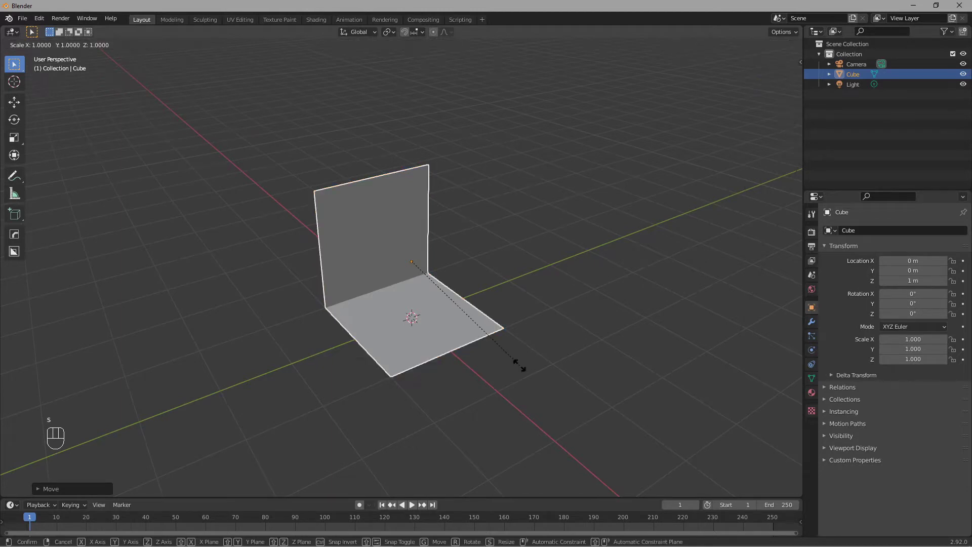
key(y)
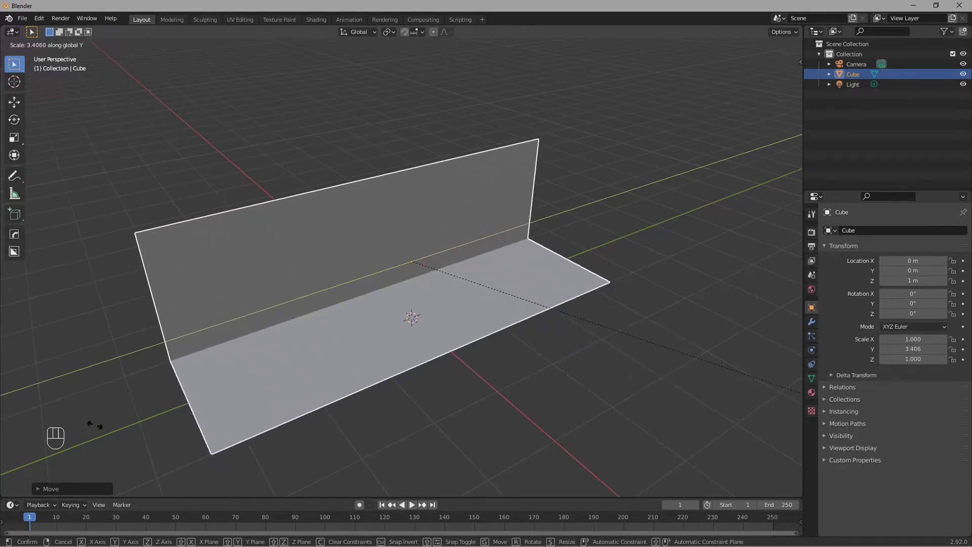
click(94, 426)
click(530, 377)
Step: Add a UV sphere mesh at the 3D cursor in the middle of the floor
middle_drag(349, 365, 396, 329)
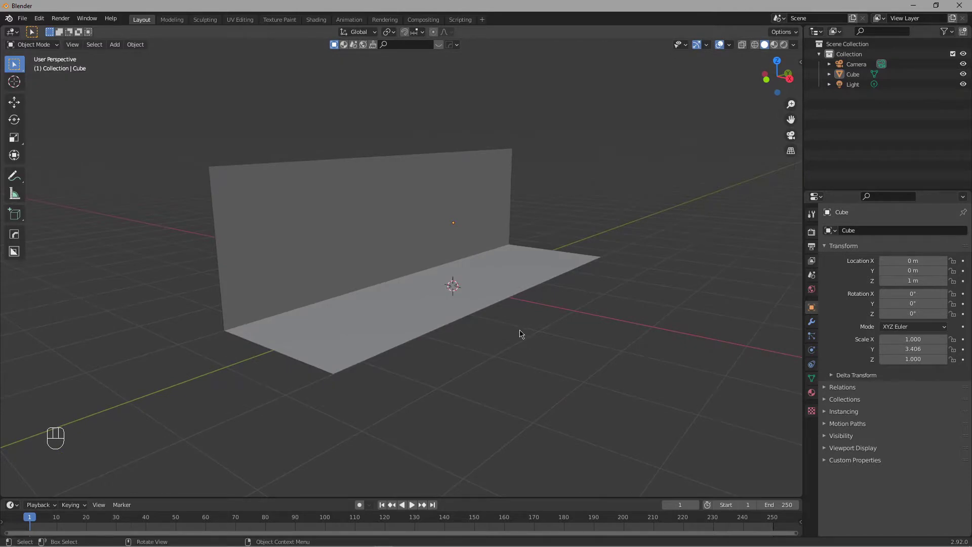
key(shift)
key(shift+a)
mouse_move(522, 334)
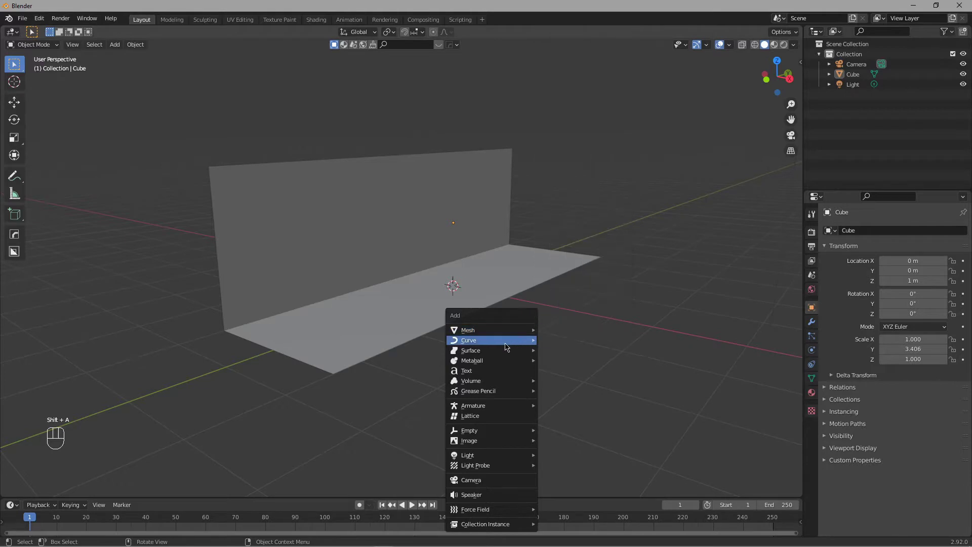
mouse_move(484, 330)
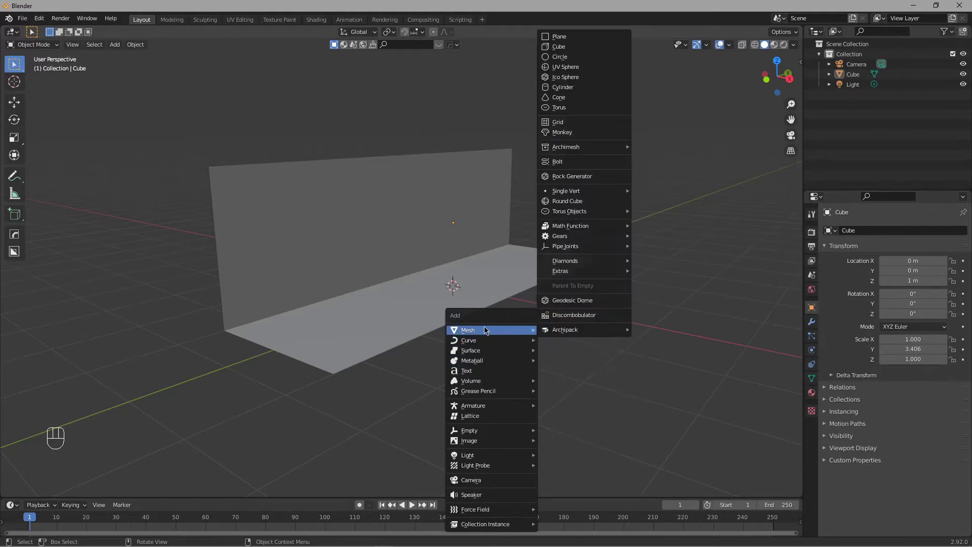
click(559, 71)
Step: Set the new UV sphere's segments and rings to 80 each and deselect it
scroll(593, 216, up, 5)
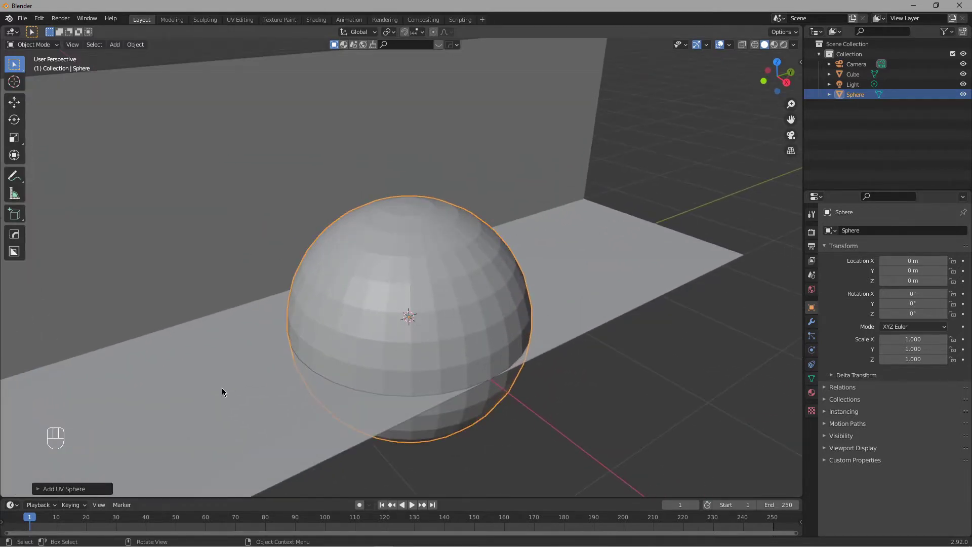
click(39, 489)
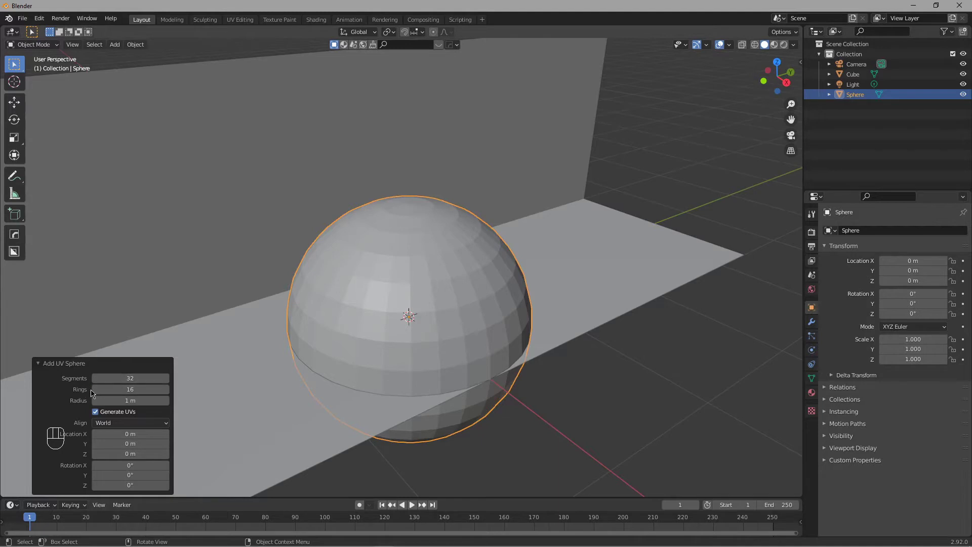
click(149, 379)
click(141, 389)
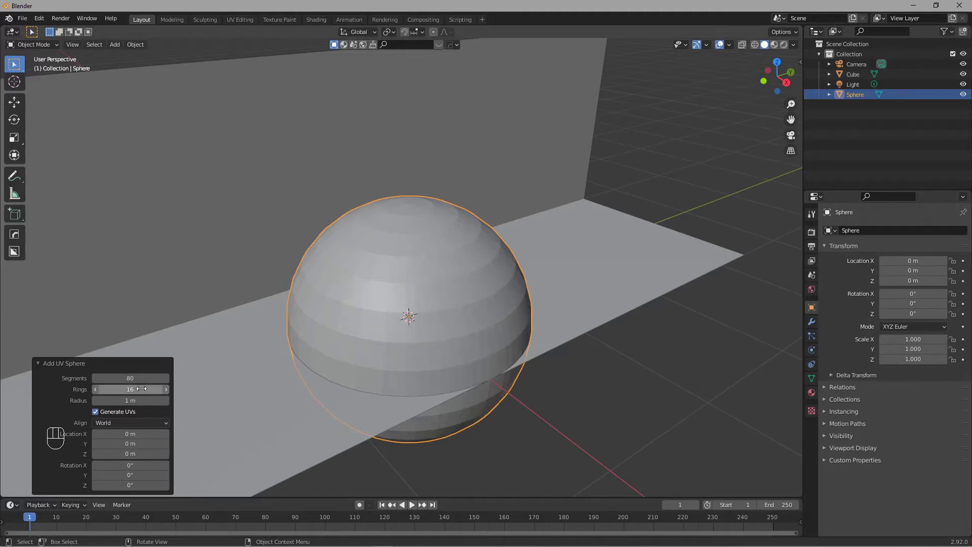
key(BackSpace)
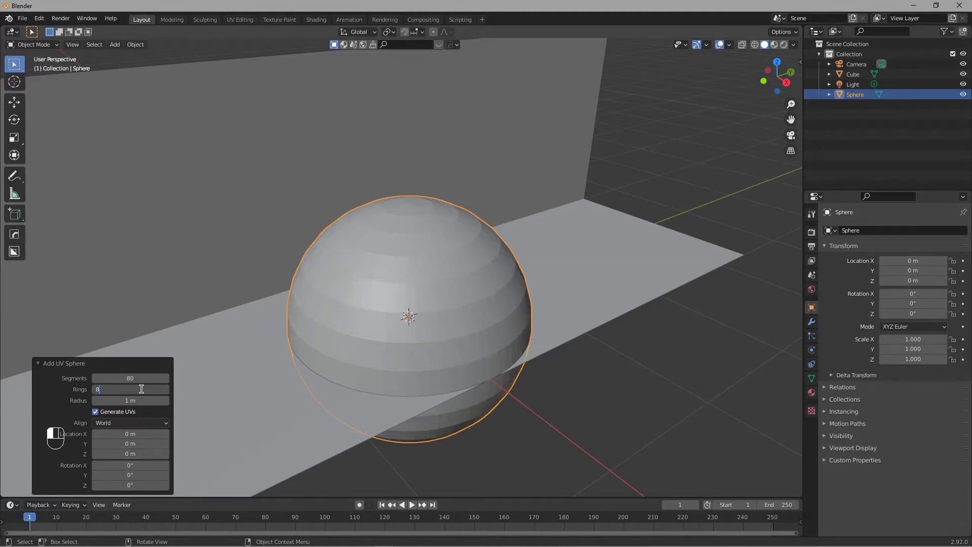
click(623, 427)
scroll(544, 315, up, 4)
mouse_move(555, 311)
middle_down()
mouse_move(483, 313)
mouse_move(544, 316)
middle_up()
scroll(494, 303, down, 3)
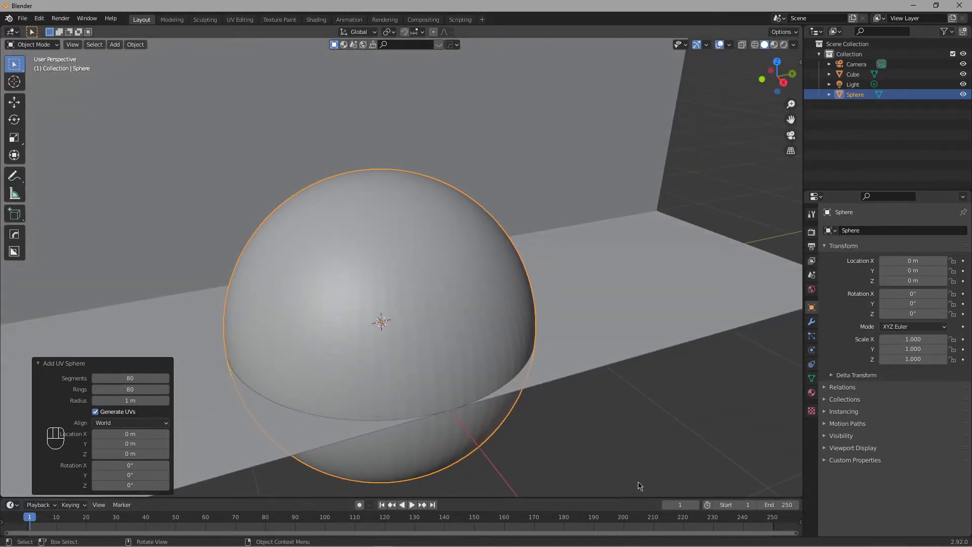
click(633, 450)
Step: Select the UV sphere and move it about 0.84 m up along the Z axis
scroll(484, 353, down, 4)
middle_drag(484, 354, 507, 354)
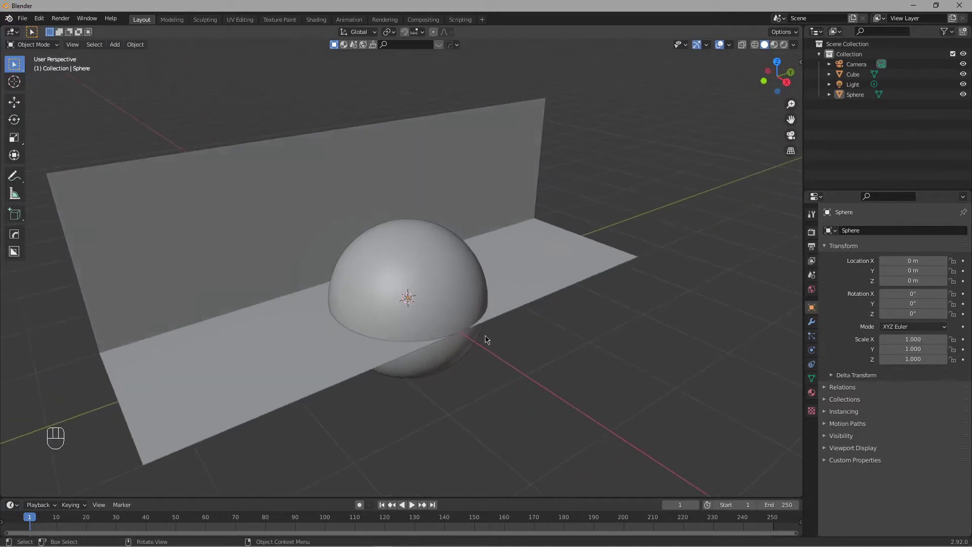
click(461, 304)
shift+middle_drag(541, 328, 529, 347)
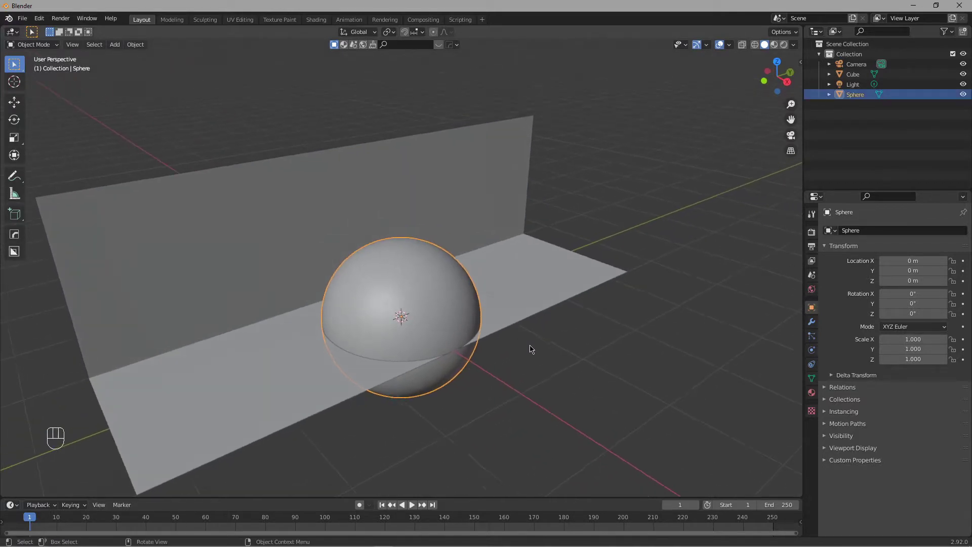
scroll(527, 343, up, 1)
key(g)
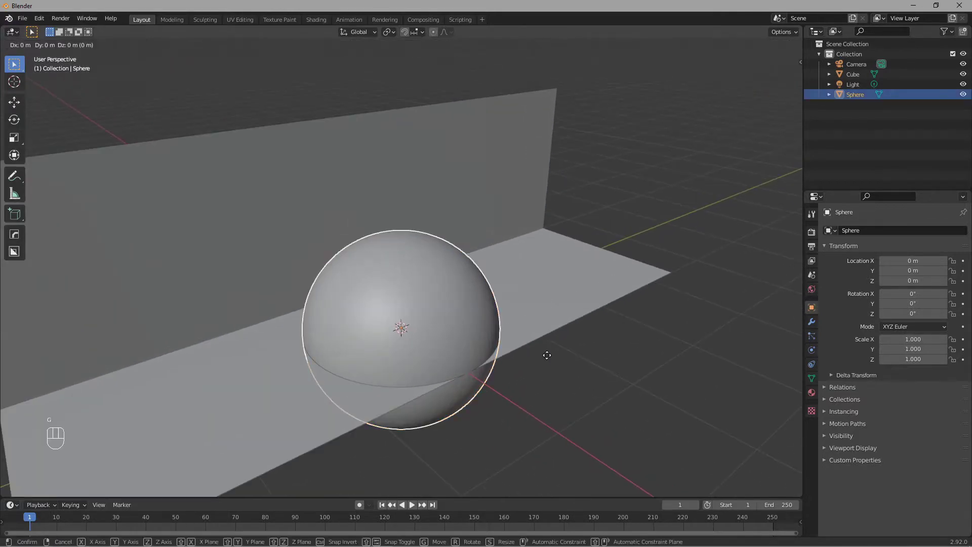
key(z)
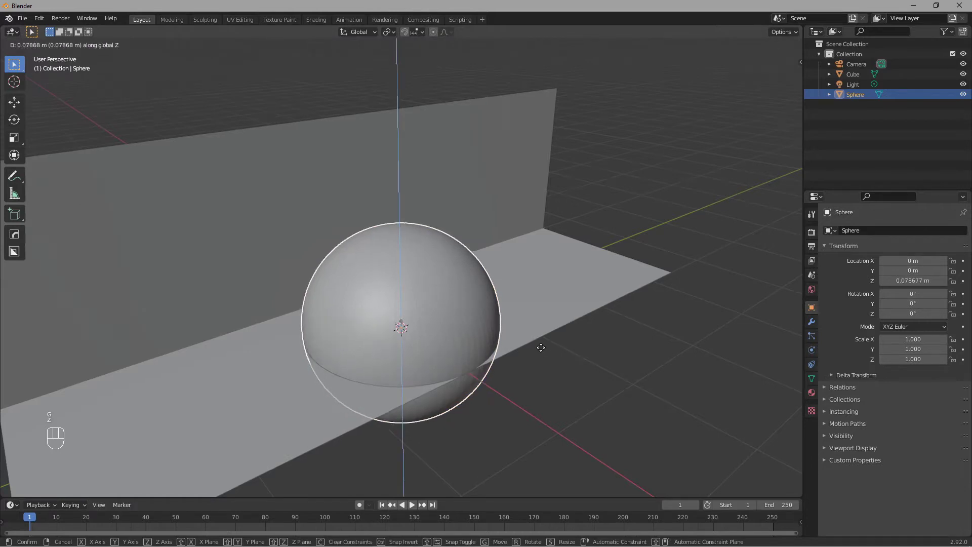
click(494, 280)
Step: Raise the sphere by about another 0.12 m along the Z axis until it clears the floor
middle_drag(501, 282, 569, 300)
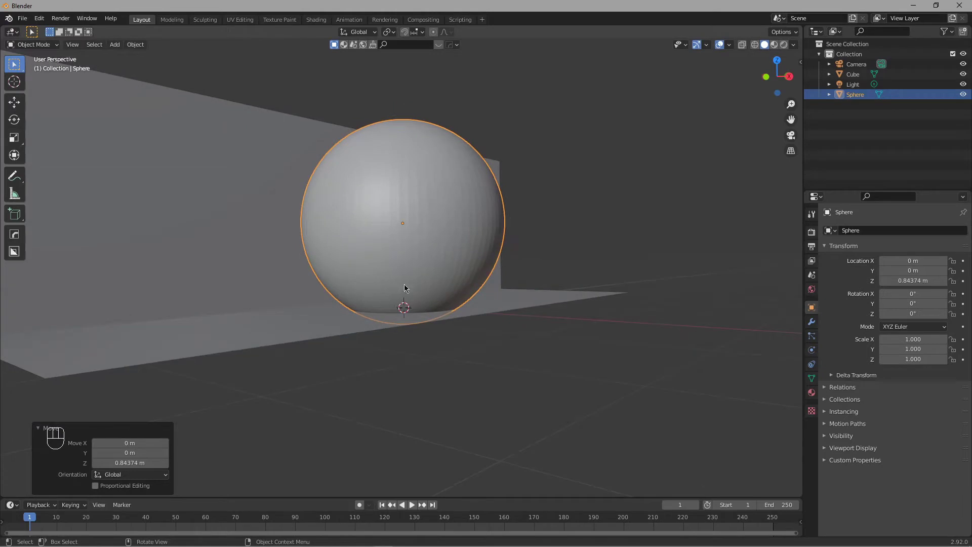
key(g)
key(z)
click(514, 336)
shift+middle_drag(514, 336, 601, 319)
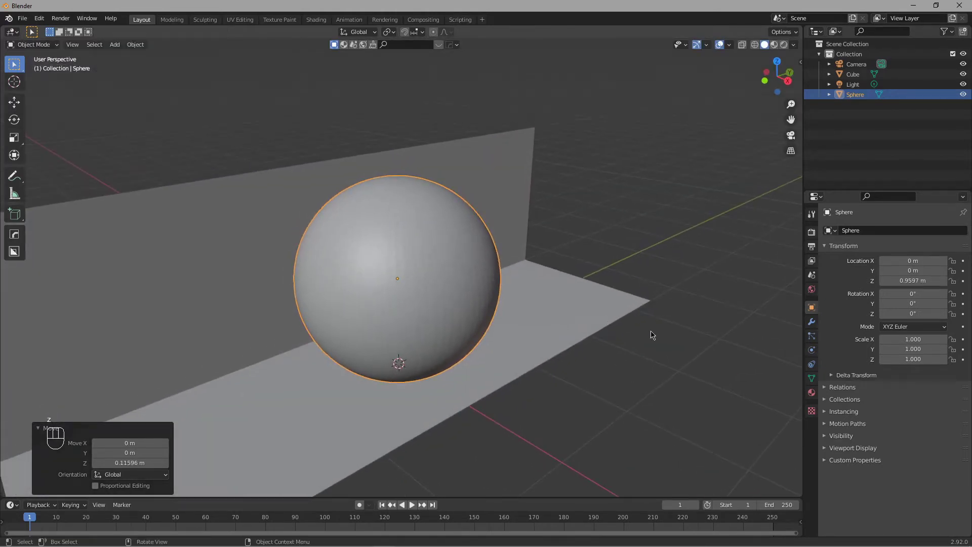
Step: Scale the sphere uniformly to about 0.21 and lower it along the Z axis by about 0.73 m onto the floor
key(s)
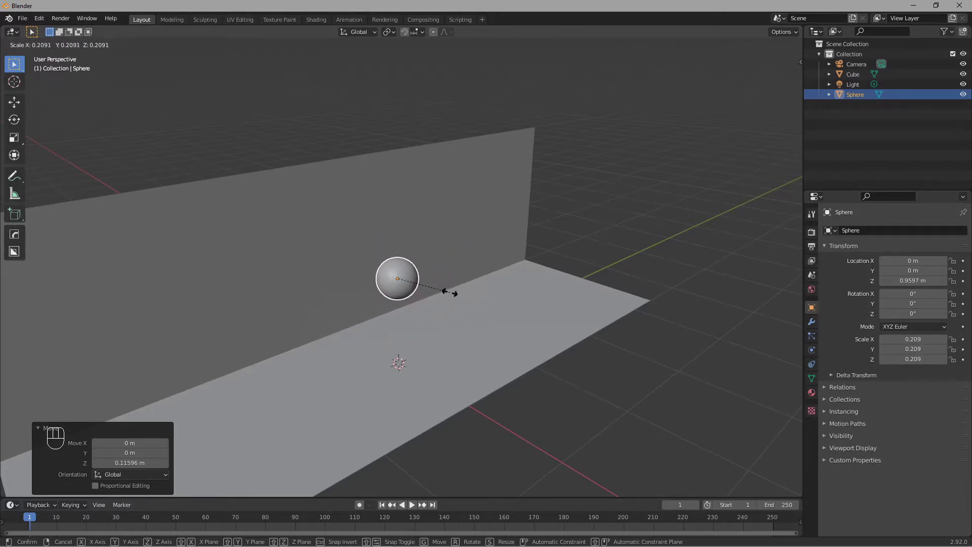
click(449, 293)
middle_drag(502, 293, 567, 282)
middle_drag(531, 278, 561, 289)
scroll(534, 265, up, 2)
key(g)
key(z)
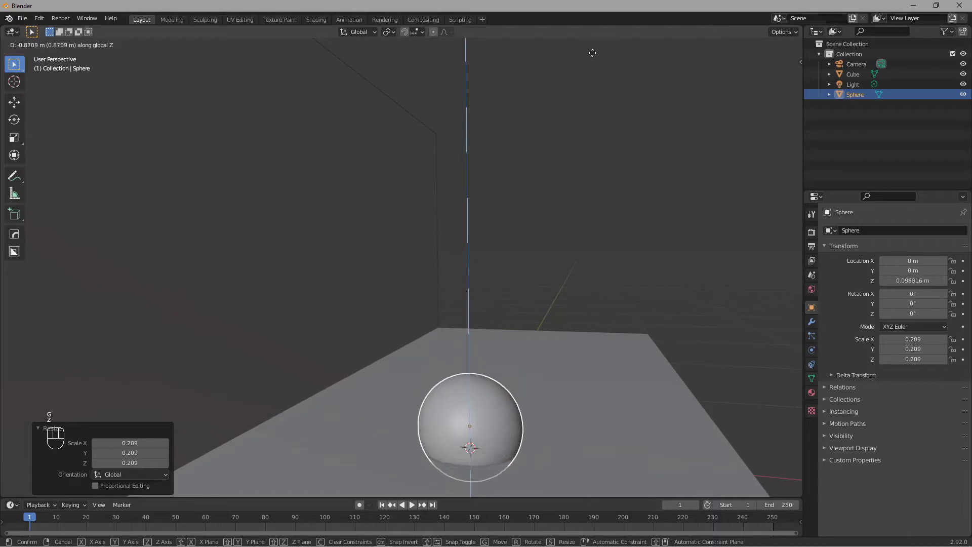
click(585, 463)
middle_drag(585, 463, 591, 414)
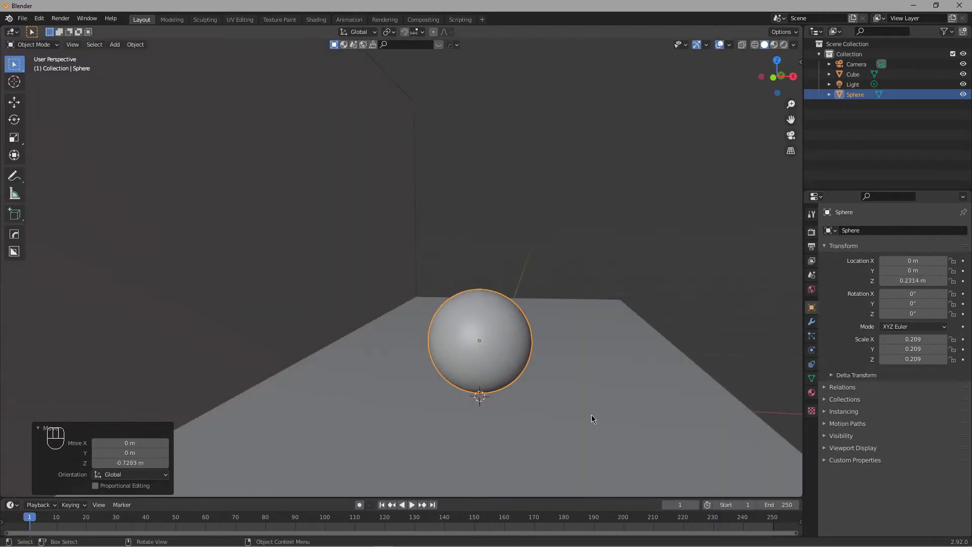
Step: Move the sphere along the X axis toward the back wall to about -0.69 m
key(g)
key(x)
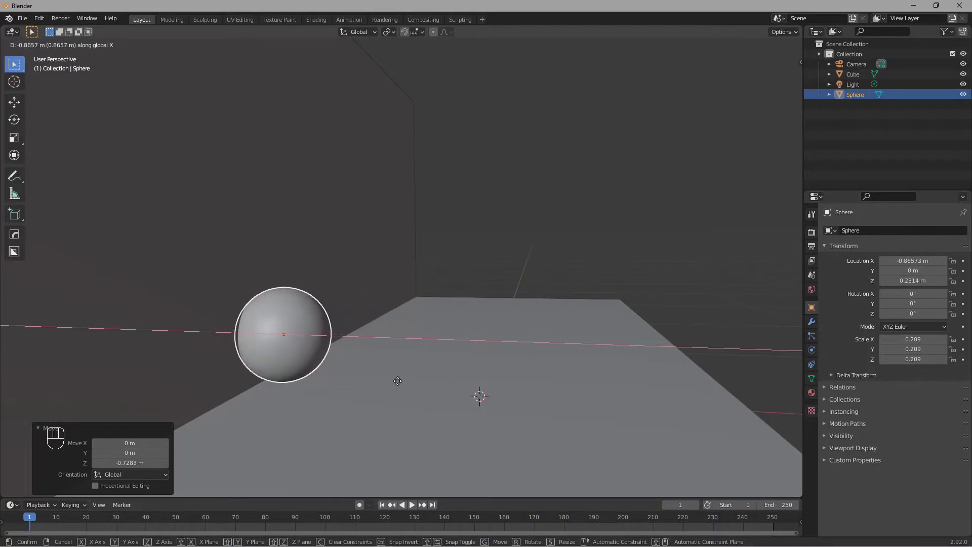
click(438, 390)
shift+middle_drag(429, 363, 486, 349)
mouse_move(486, 350)
middle_down()
mouse_move(520, 351)
mouse_move(503, 353)
middle_up()
key(g)
key(x)
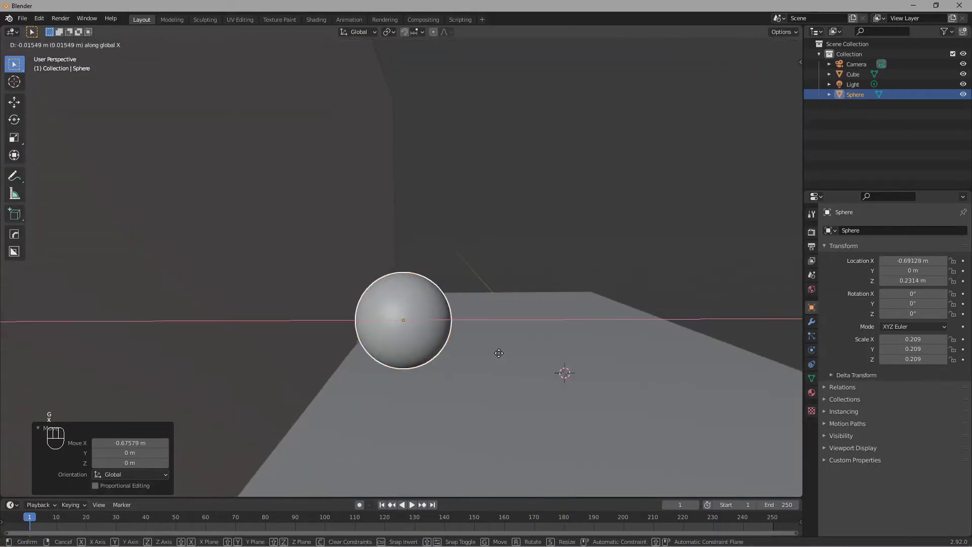
click(500, 352)
Step: Shift the sphere slightly away from the wall along the X axis to about -0.64 m
middle_drag(500, 356, 516, 347)
key(g)
key(x)
right_click(515, 345)
key(g)
key(x)
click(527, 345)
Step: Raise the sphere along the Z axis to about 0.26 m and deselect it
middle_drag(527, 344, 557, 309)
key(g)
key(z)
click(547, 322)
scroll(556, 313, down, 4)
scroll(557, 308, up, 1)
click(726, 214)
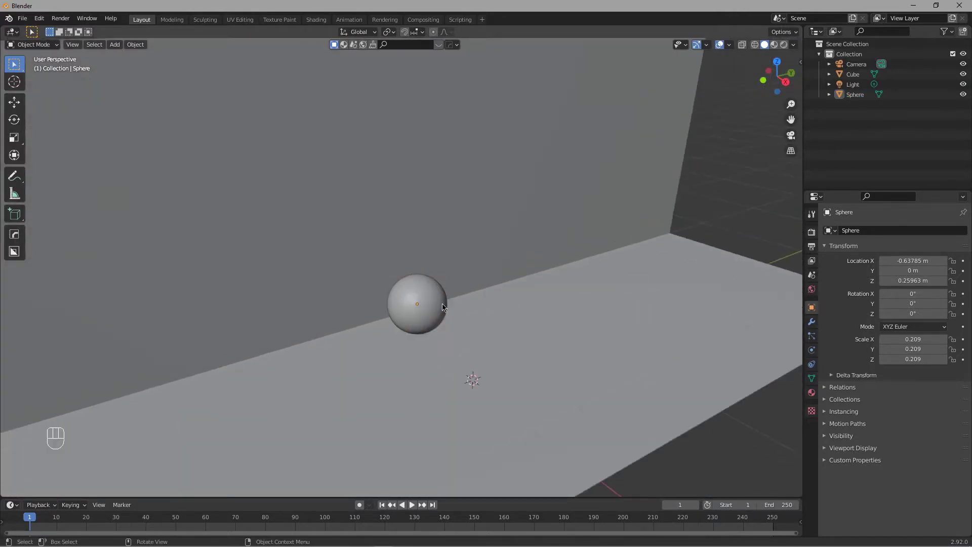
Step: Select the sphere next to the back wall again
scroll(524, 309, up, 5)
click(523, 309)
click(499, 379)
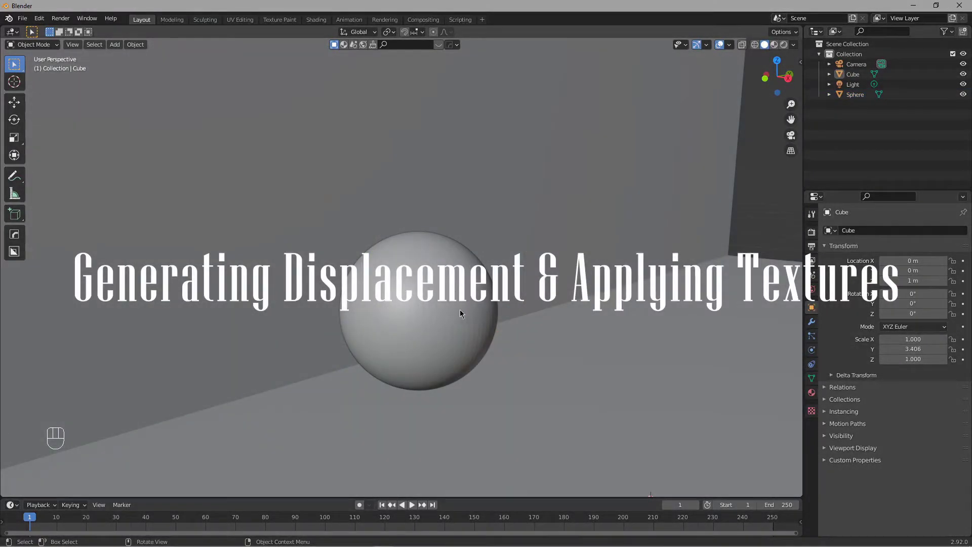
click(442, 306)
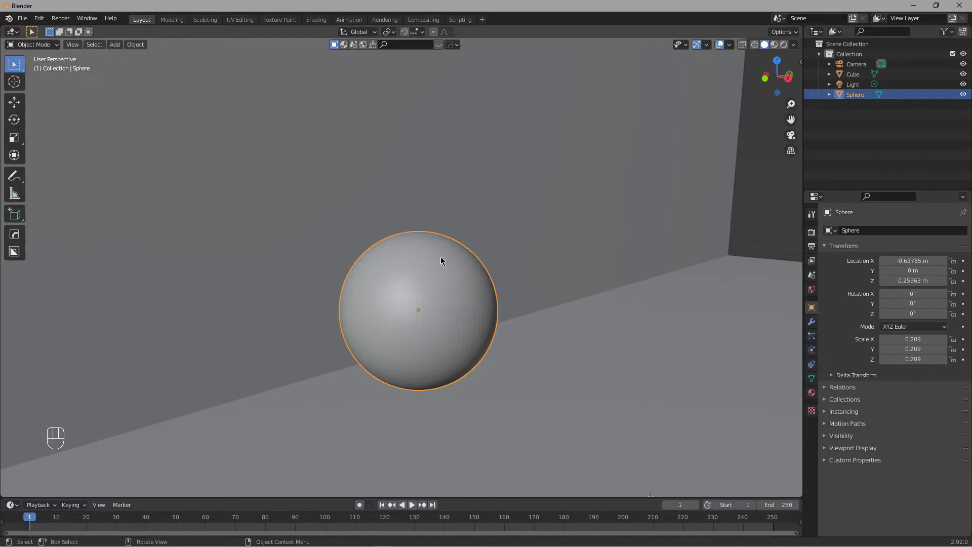
shift+middle_drag(448, 253, 481, 248)
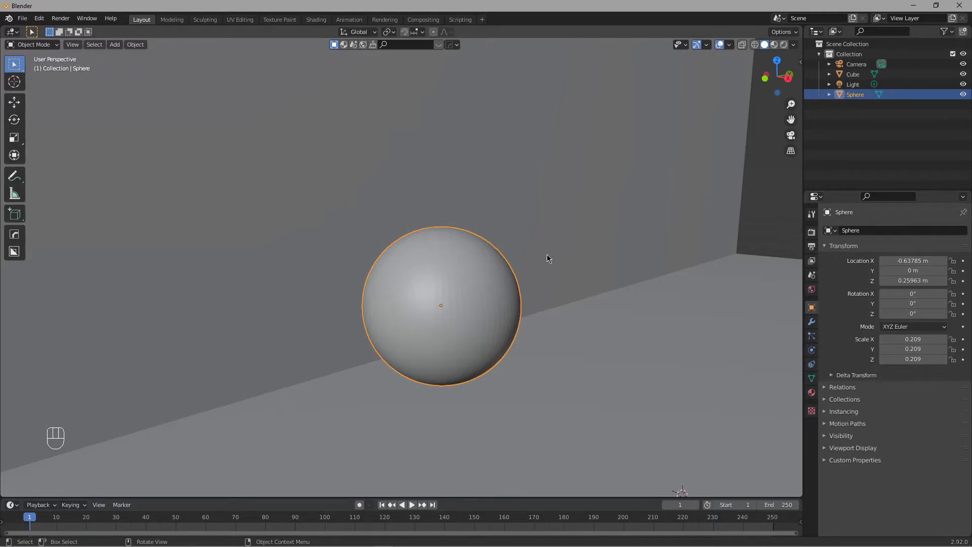
scroll(518, 254, down, 2)
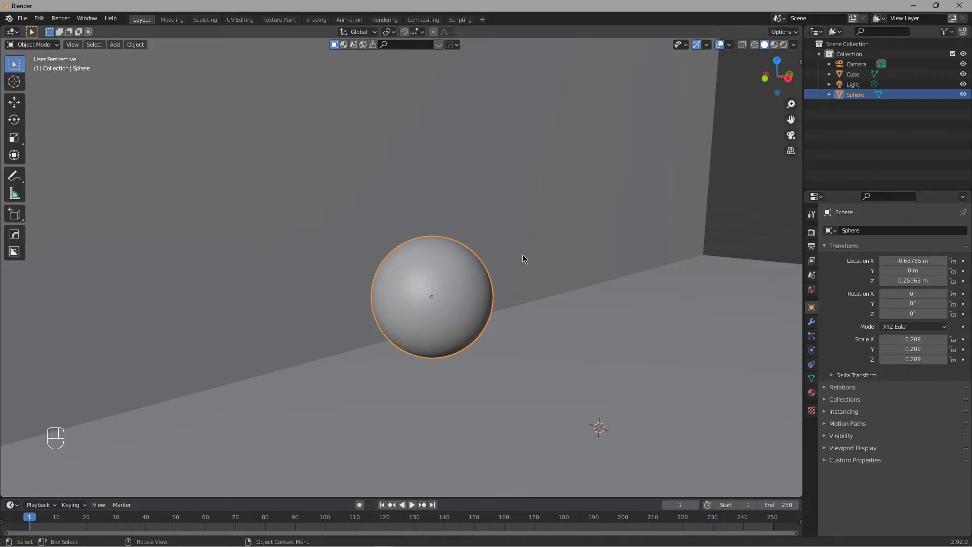
Step: Minimize Blender, switch to JSplacement, and minimize the OBS window covering it
click(913, 5)
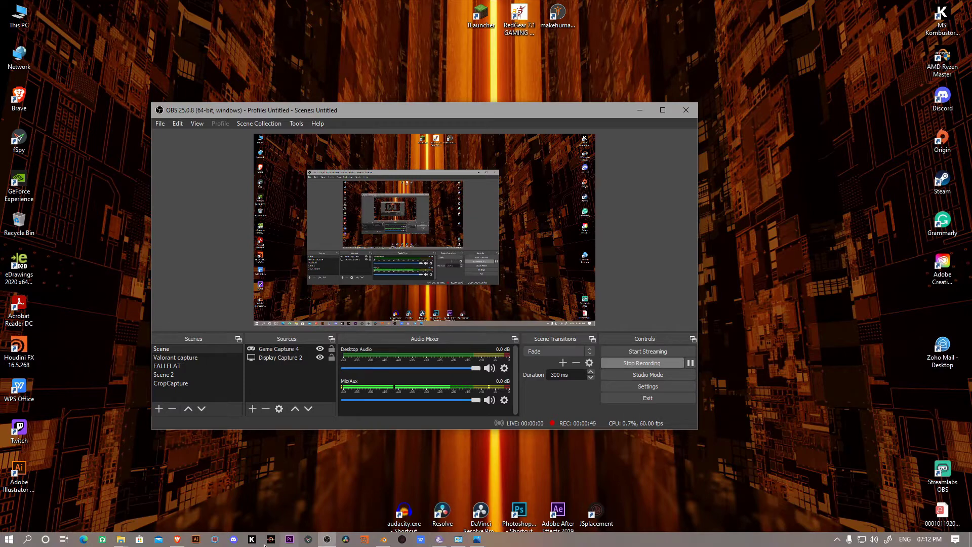
click(402, 544)
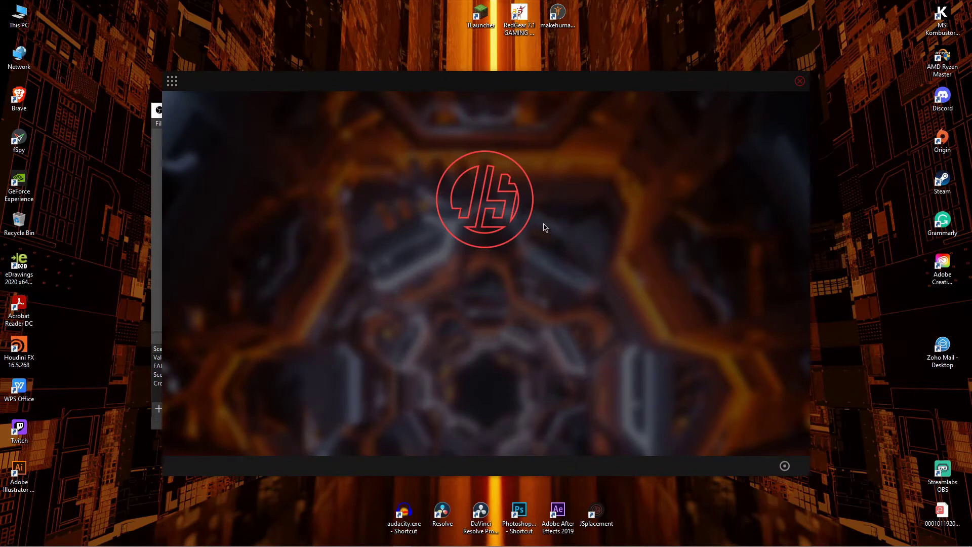
click(156, 117)
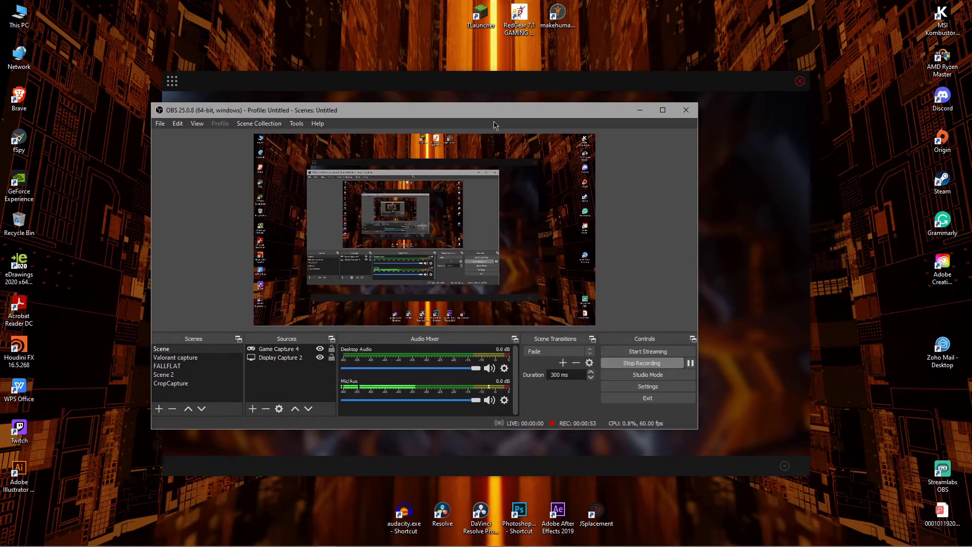
click(640, 109)
Step: Look at the JSplacement: Classic generator, but switch to the JSplacement: 2 generator
click(174, 81)
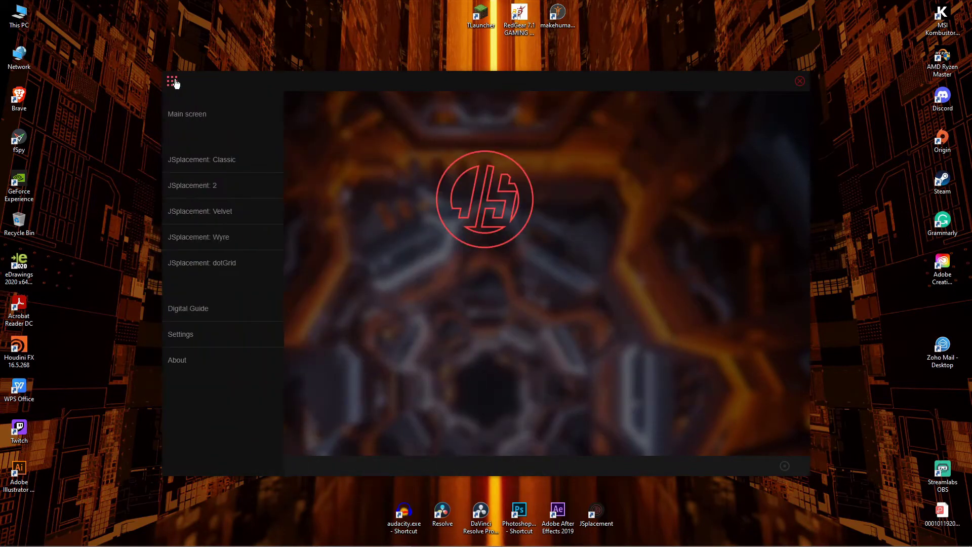
click(235, 165)
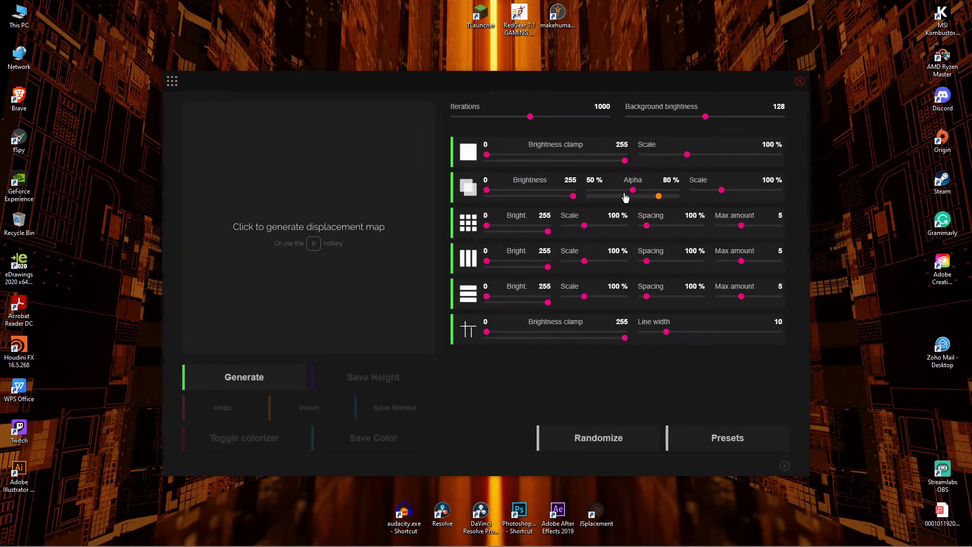
click(167, 84)
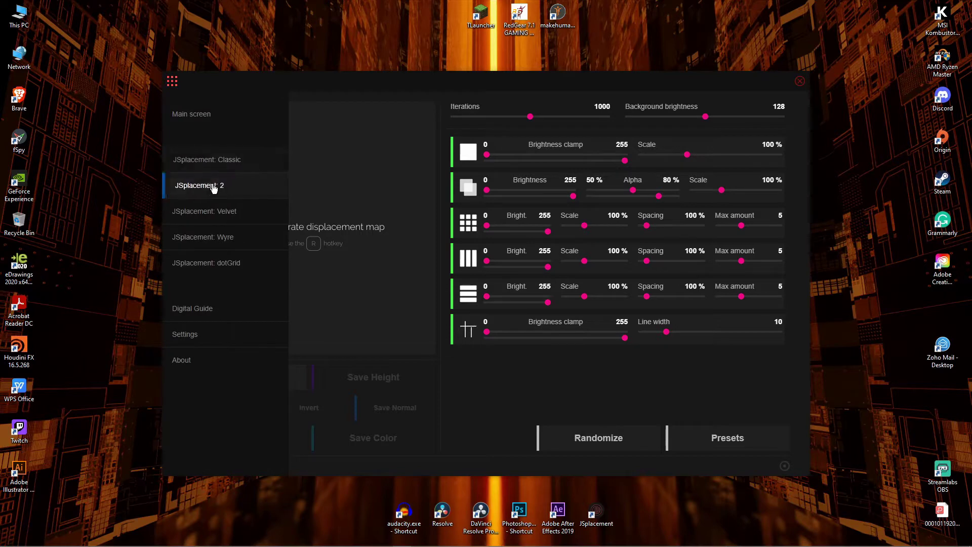
click(215, 188)
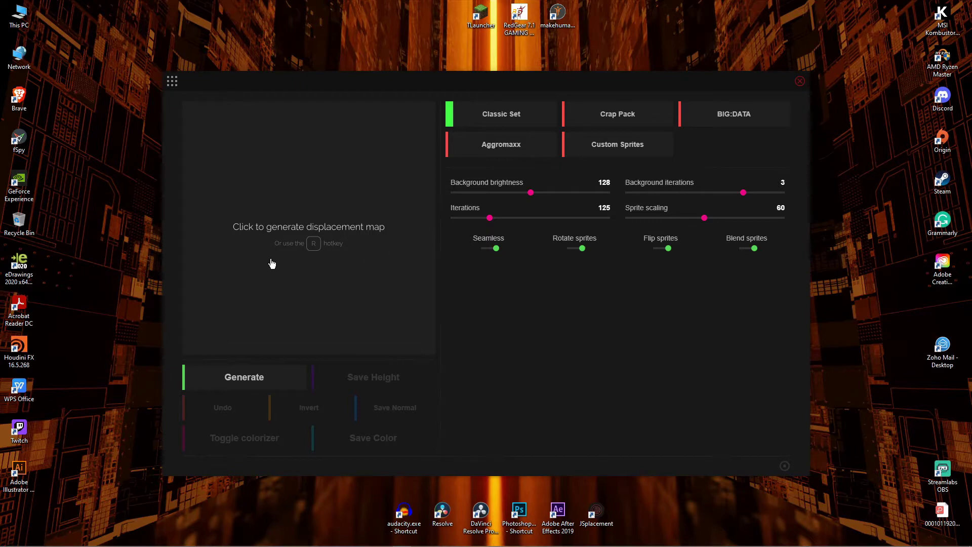
Step: Generate a map with the Classic Set, switch to the BIG:DATA sprites, and regenerate the displacement map twice
click(347, 281)
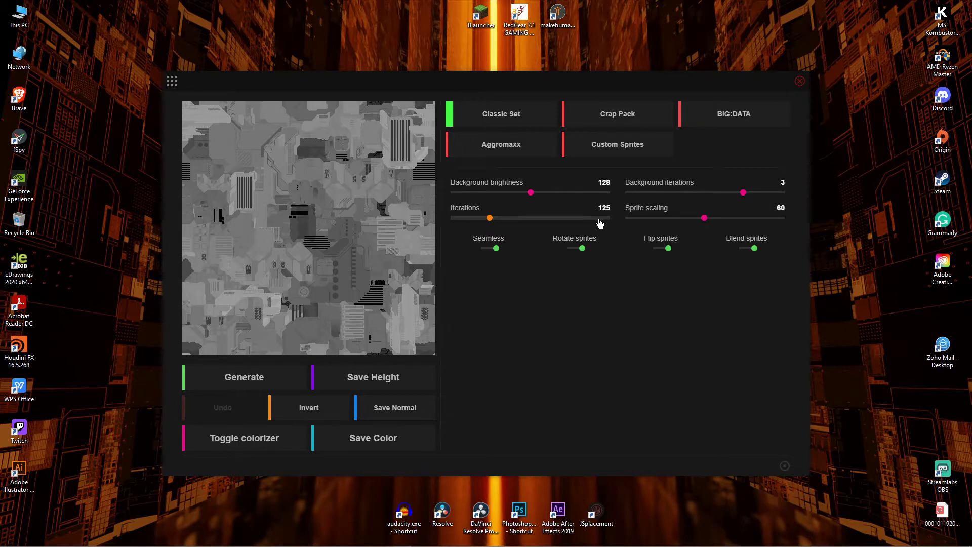
click(749, 116)
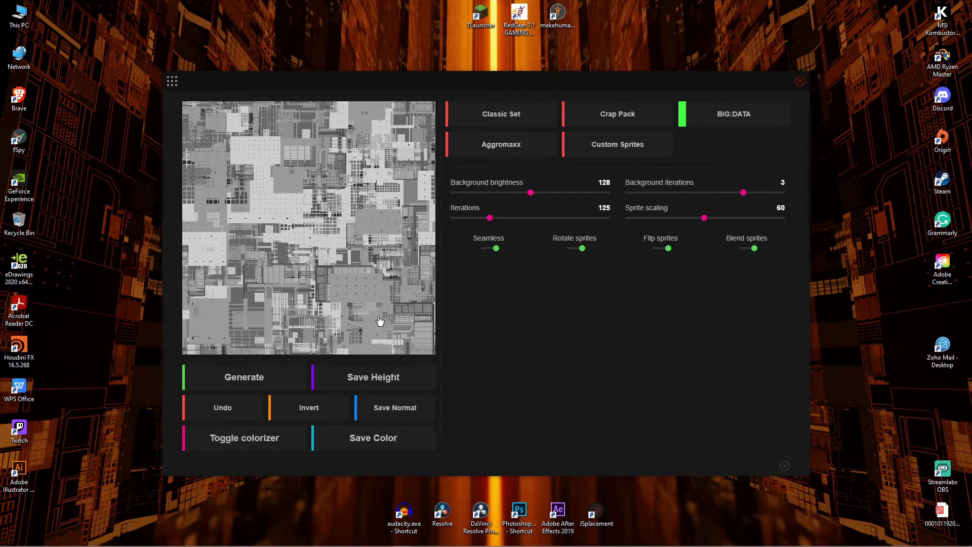
click(386, 280)
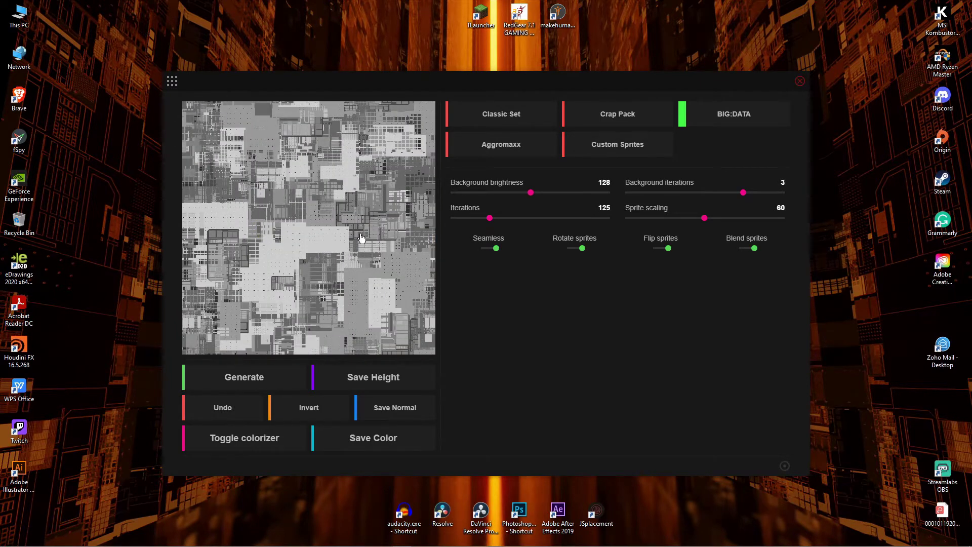
click(361, 239)
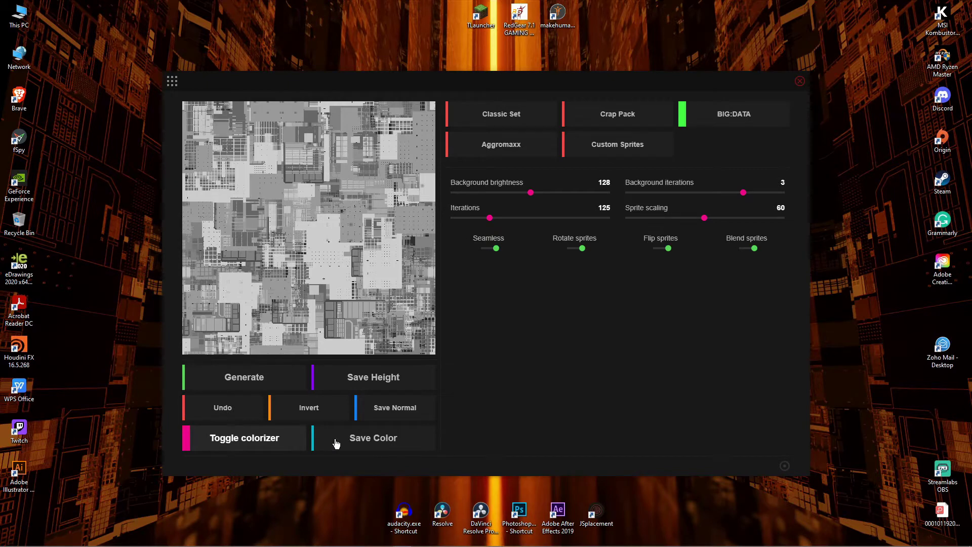
click(366, 384)
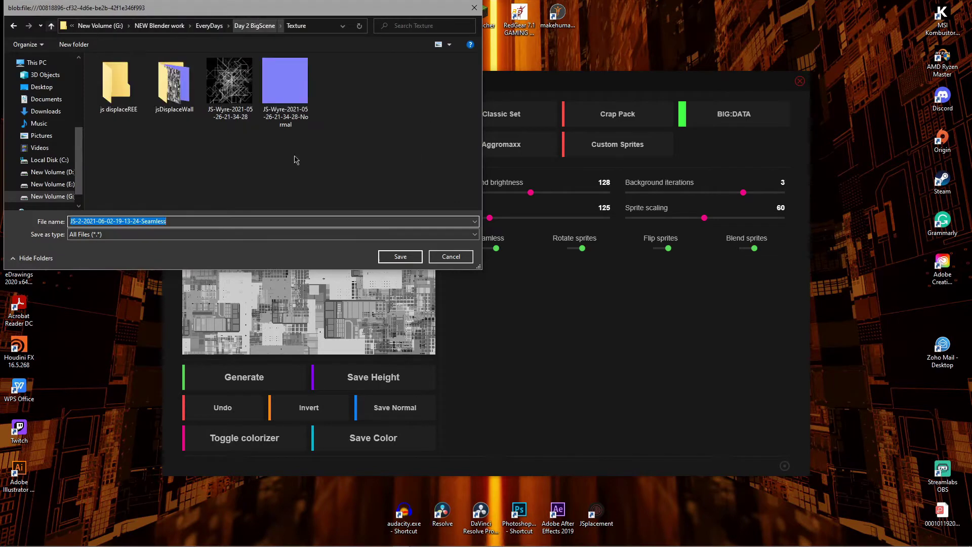
right_click(240, 175)
mouse_move(277, 267)
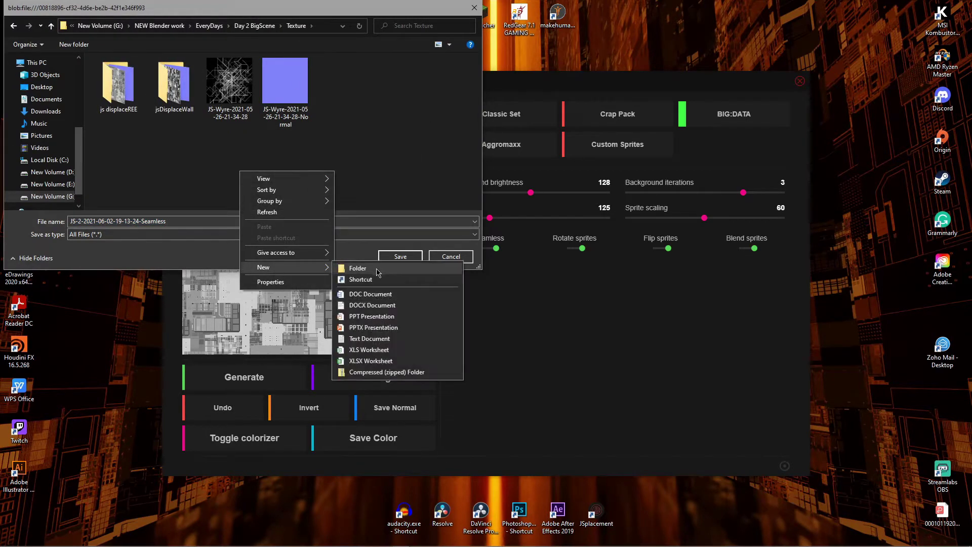
click(376, 269)
key(BackSpace)
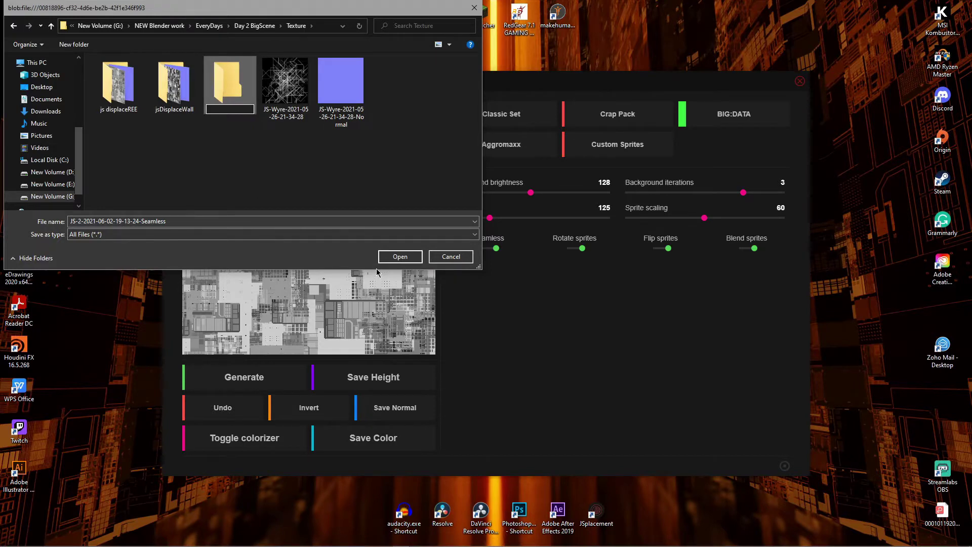
text(JS)
key(Return)
double_click(125, 95)
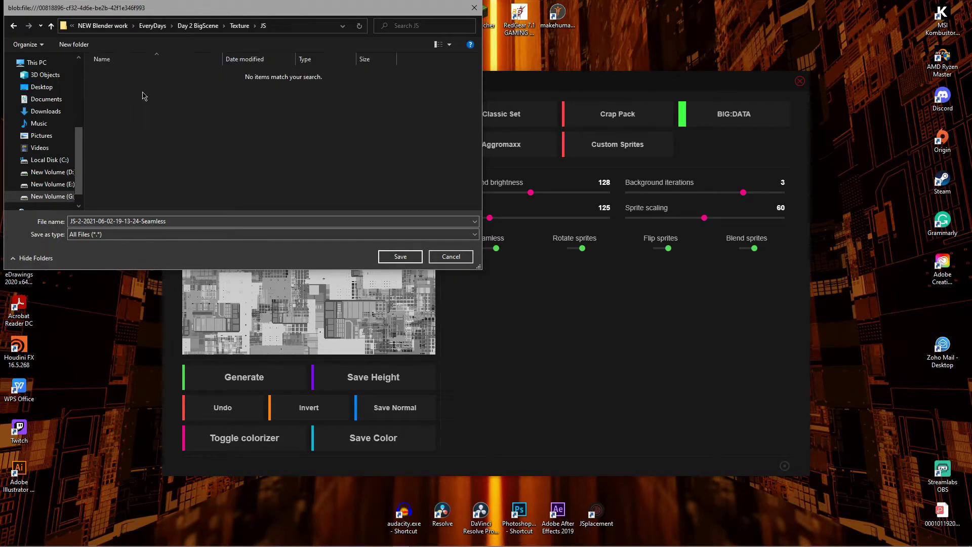
click(400, 256)
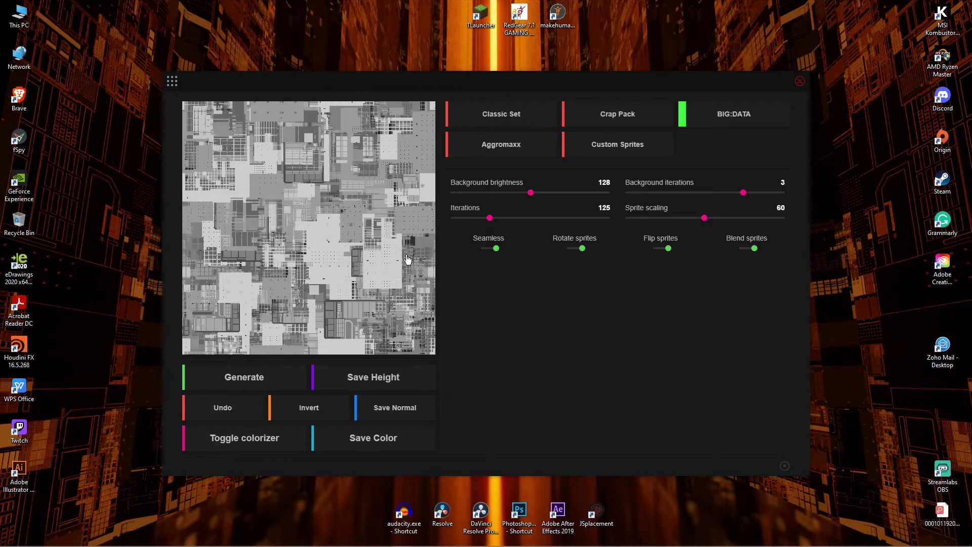
Step: Turn on the colorizer, try several color gradients on the map, and apply the grey-striped gradient in the second row
click(256, 439)
click(465, 158)
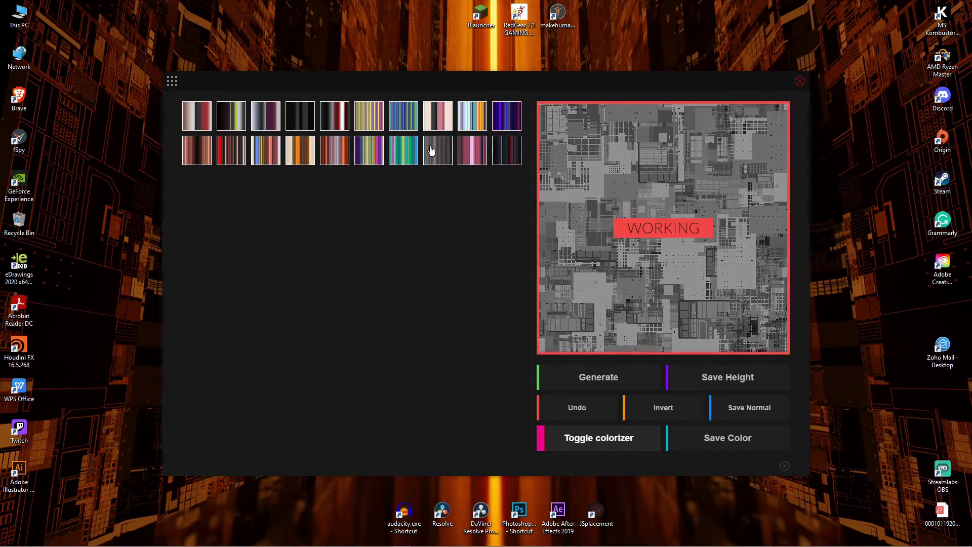
click(503, 150)
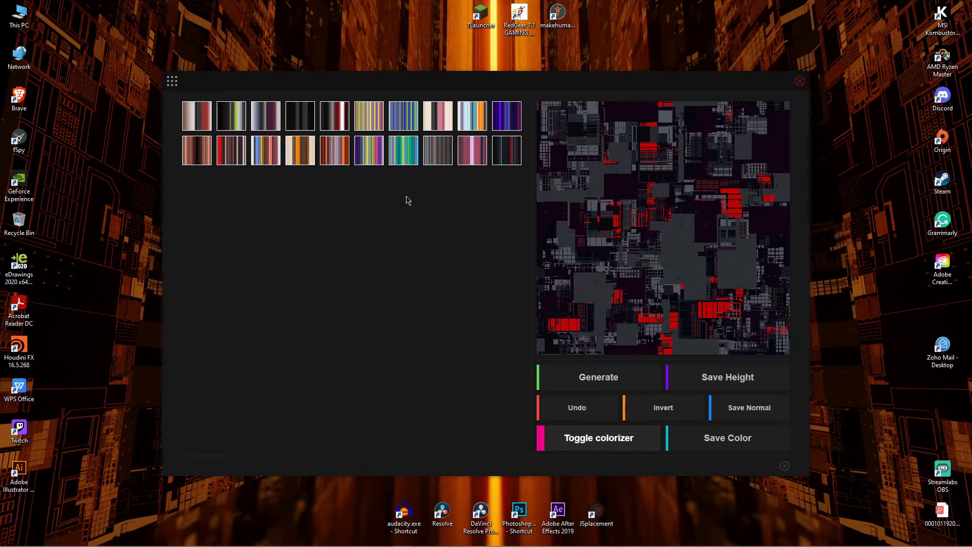
click(347, 151)
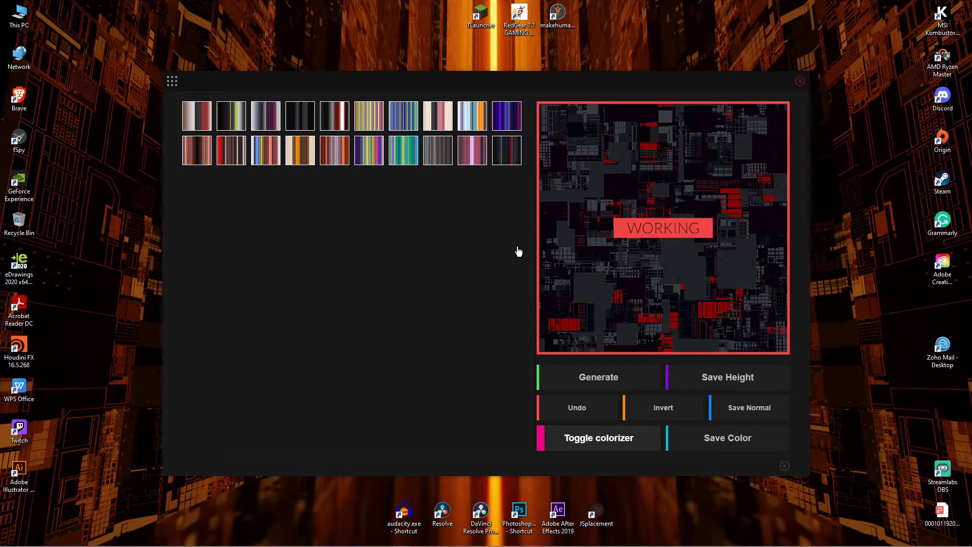
click(220, 154)
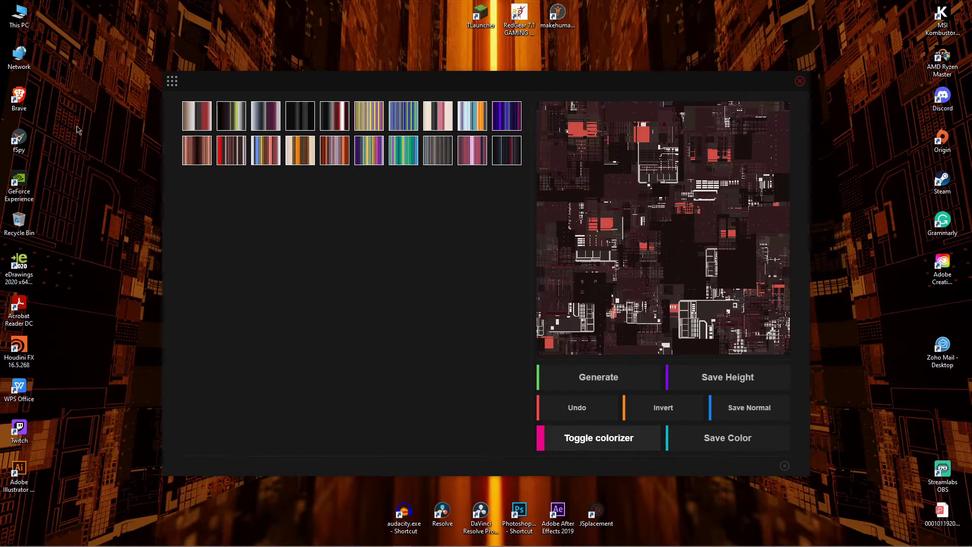
click(510, 121)
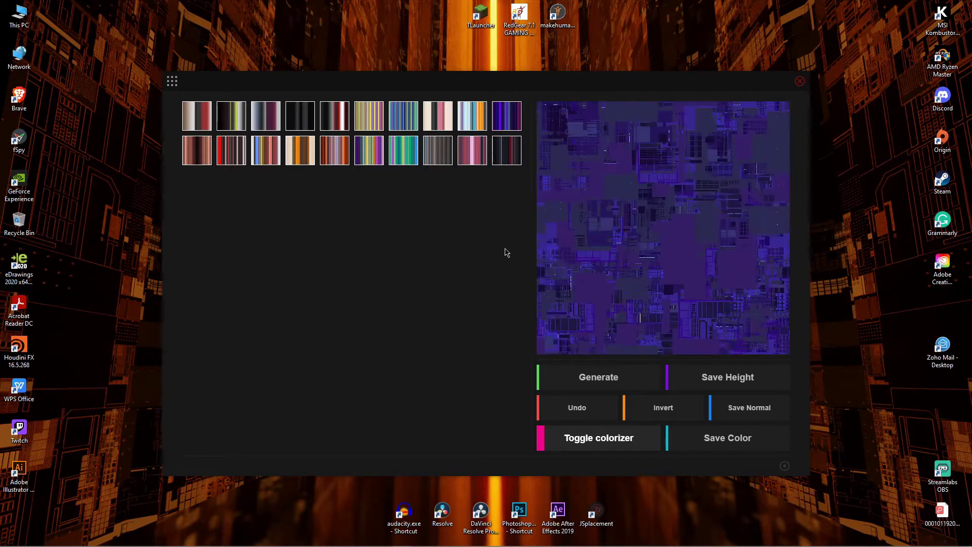
click(242, 146)
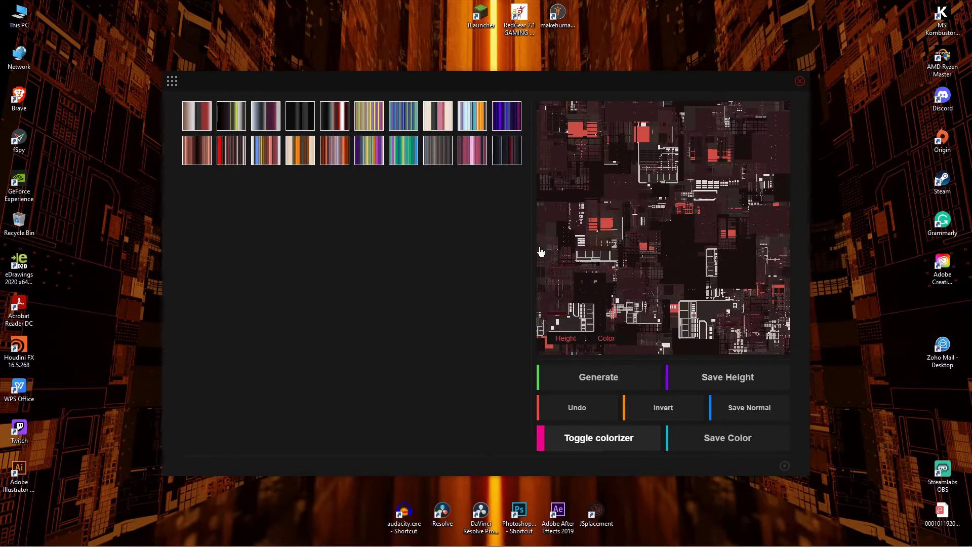
click(442, 148)
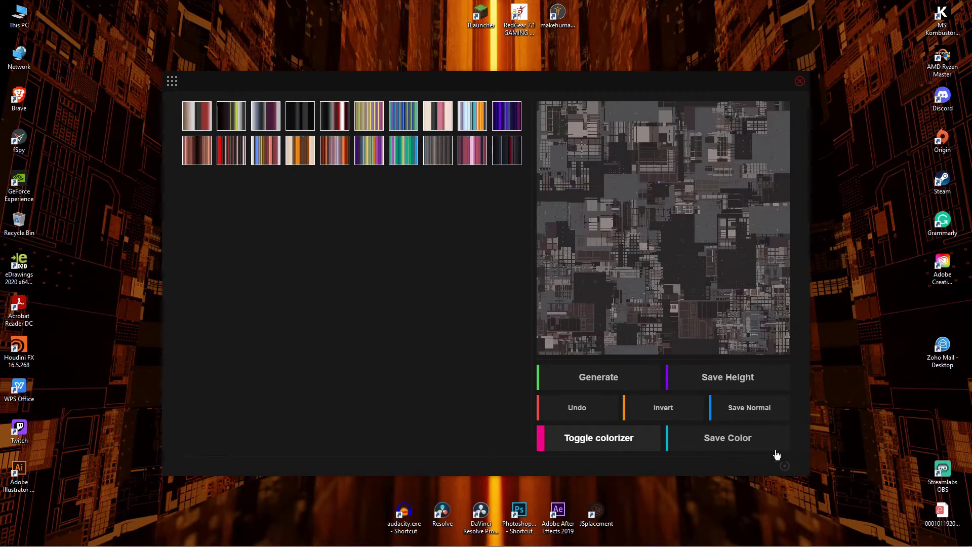
click(717, 440)
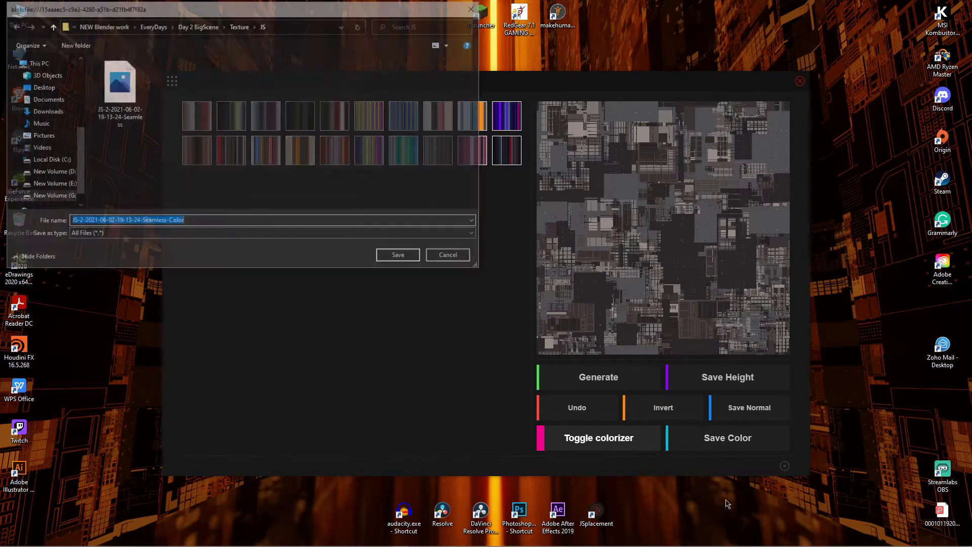
click(400, 256)
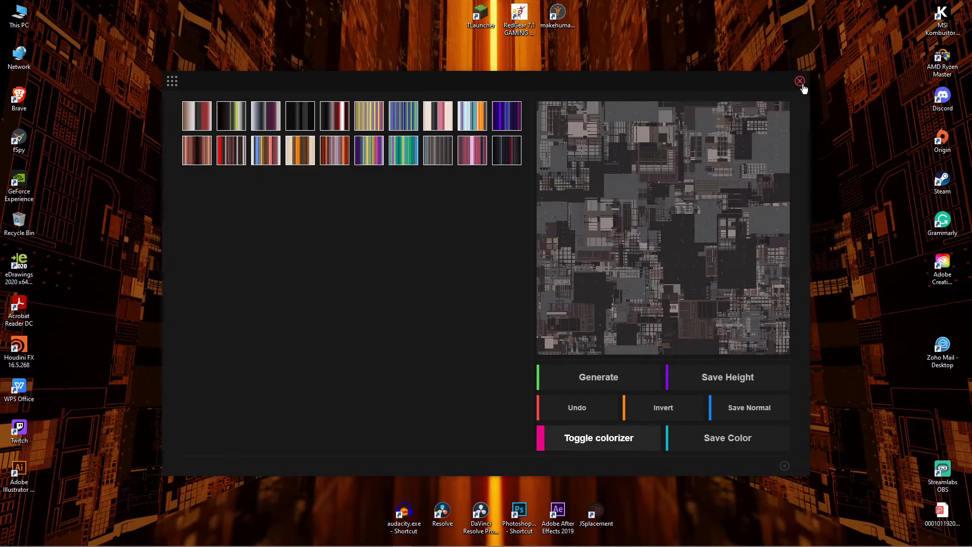
click(800, 81)
Step: Switch back to Blender and change to the Shading workspace
mouse_move(278, 542)
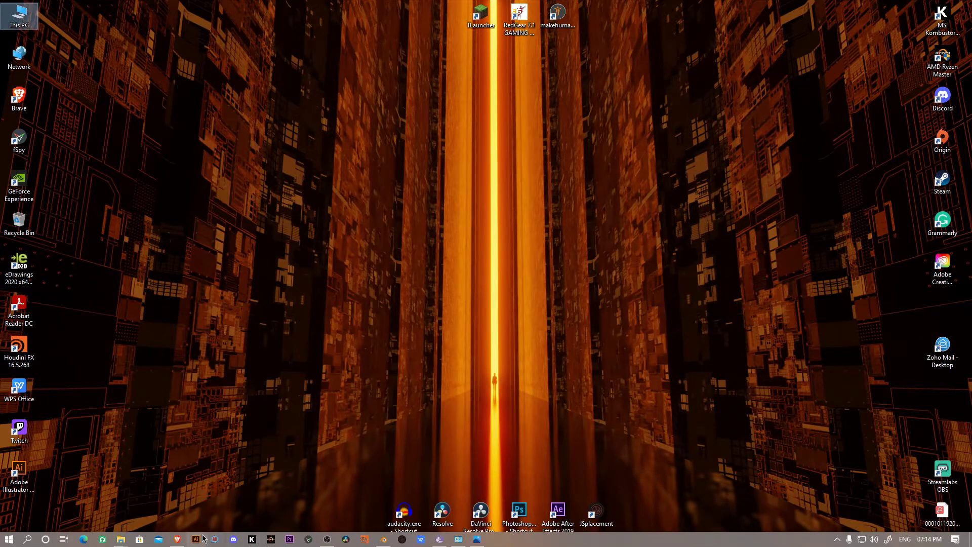
click(384, 540)
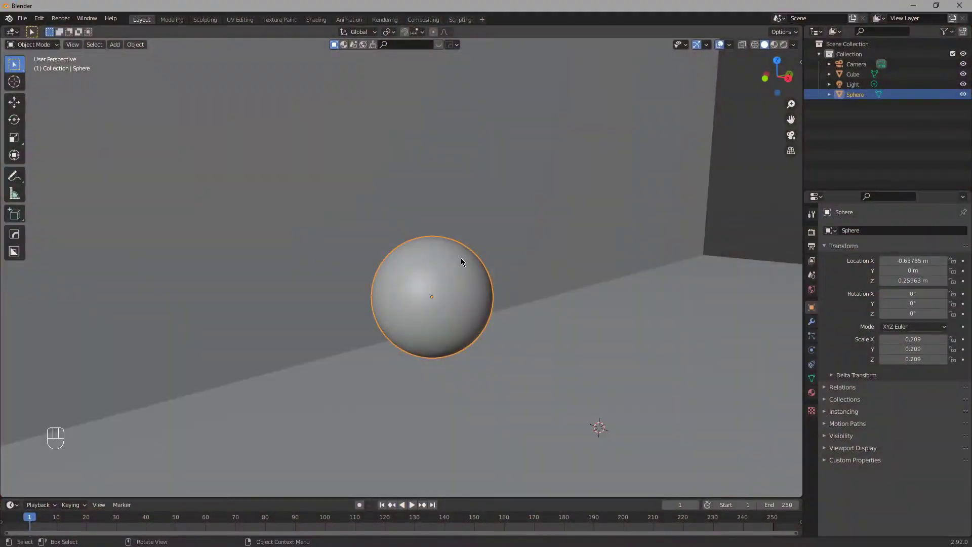
scroll(558, 285, up, 2)
middle_drag(558, 287, 560, 241)
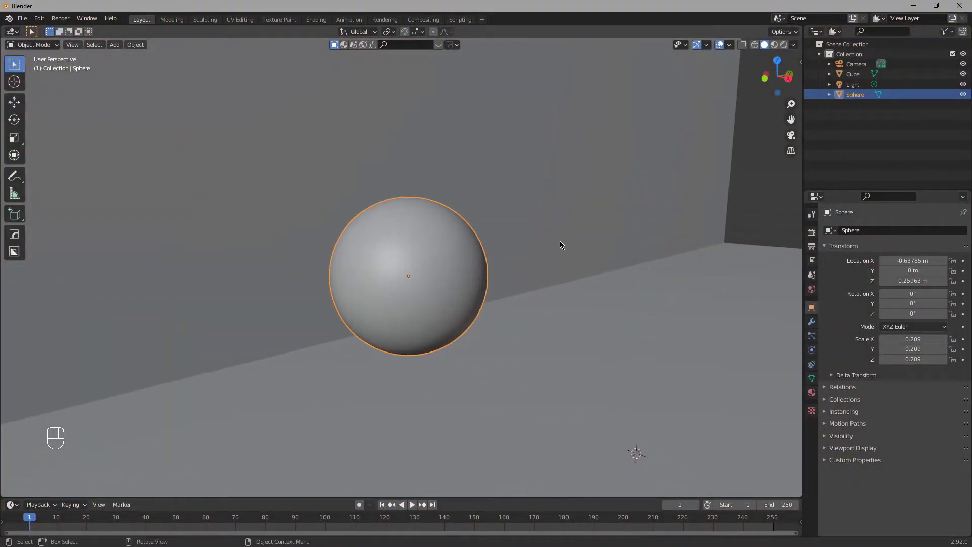
scroll(456, 237, up, 2)
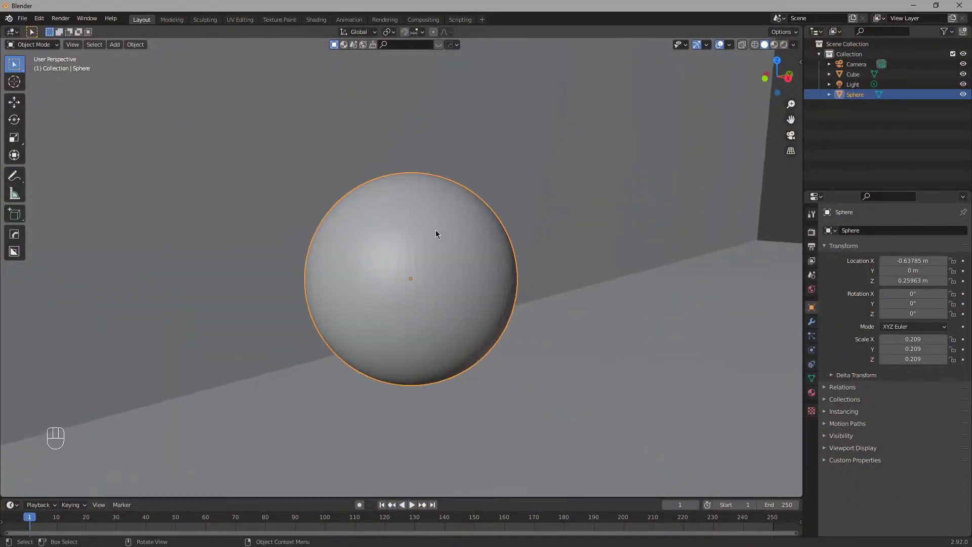
click(316, 20)
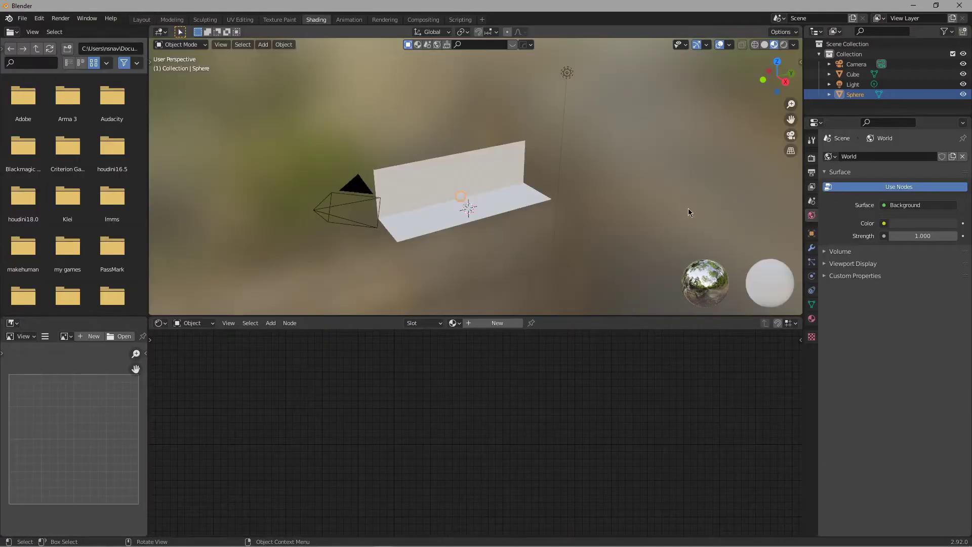
Step: Remove the image editor and file browser areas so the 3D viewport and shader editor span the full width
scroll(506, 233, up, 5)
middle_drag(498, 255, 562, 180)
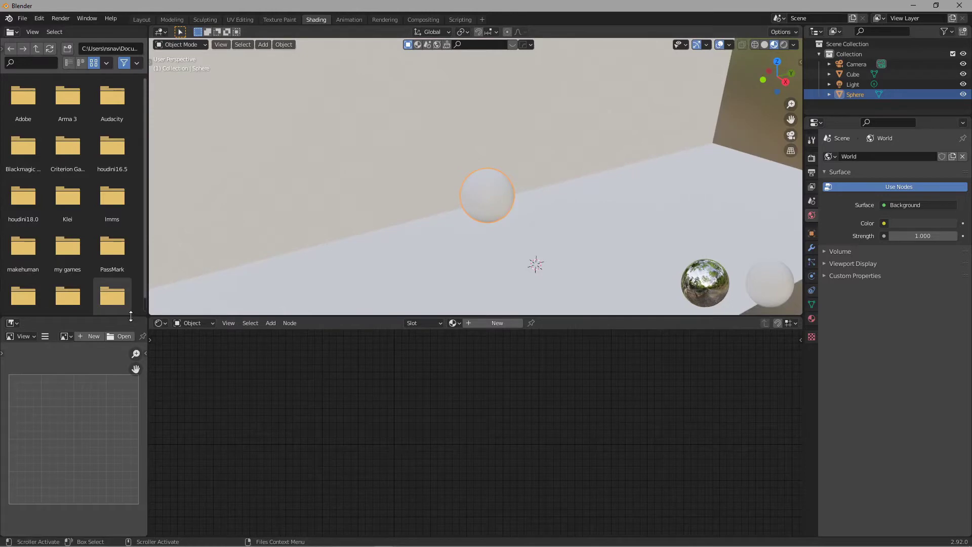
drag(148, 316, 76, 384)
drag(151, 27, 26, 56)
scroll(430, 165, up, 5)
scroll(439, 161, down, 2)
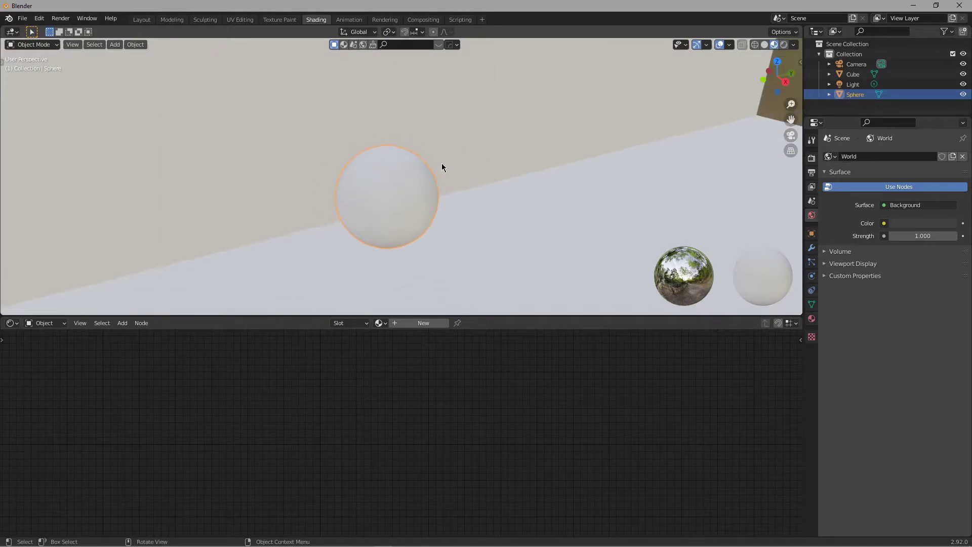
Step: Create a new material for the sphere
middle_drag(450, 190, 503, 145)
scroll(503, 145, up, 2)
shift+middle_drag(478, 185, 485, 178)
click(519, 221)
click(397, 194)
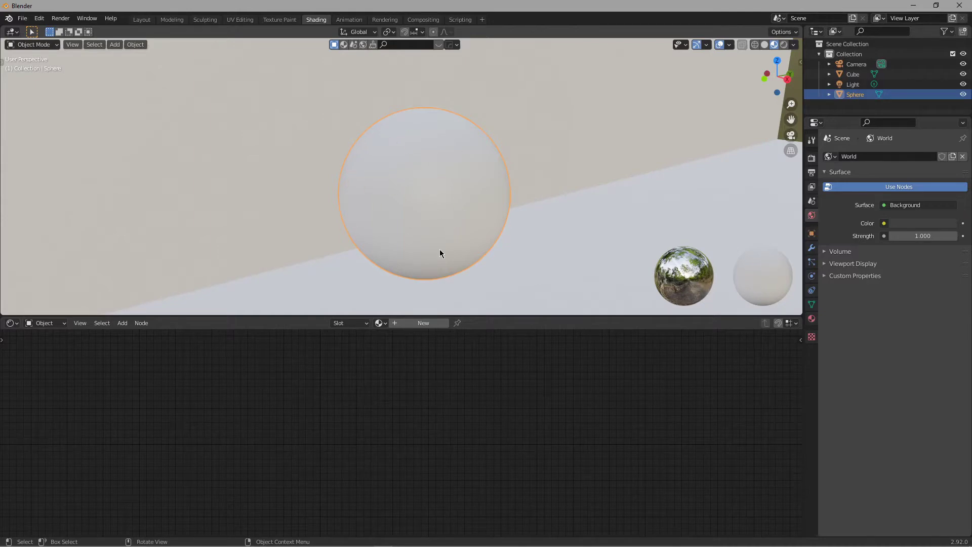
click(418, 325)
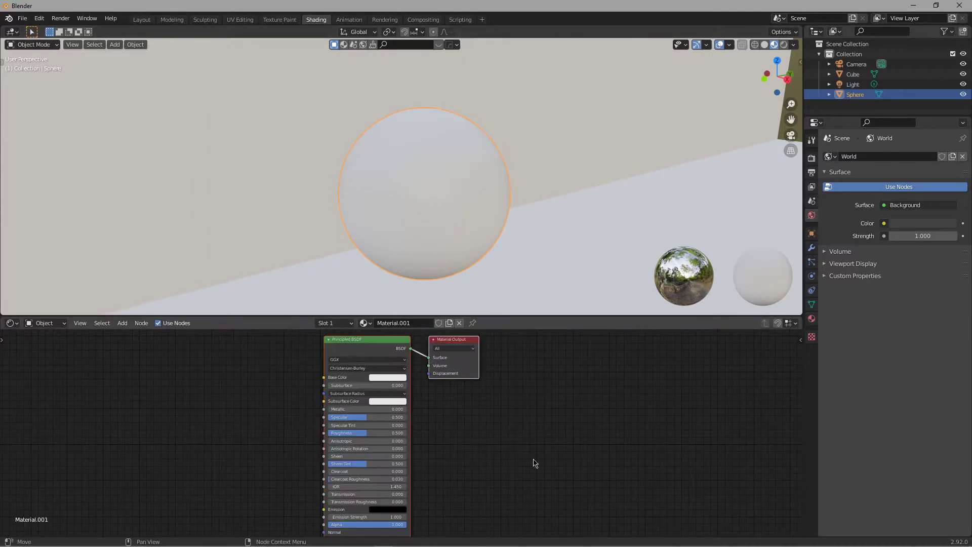
scroll(595, 416, up, 8)
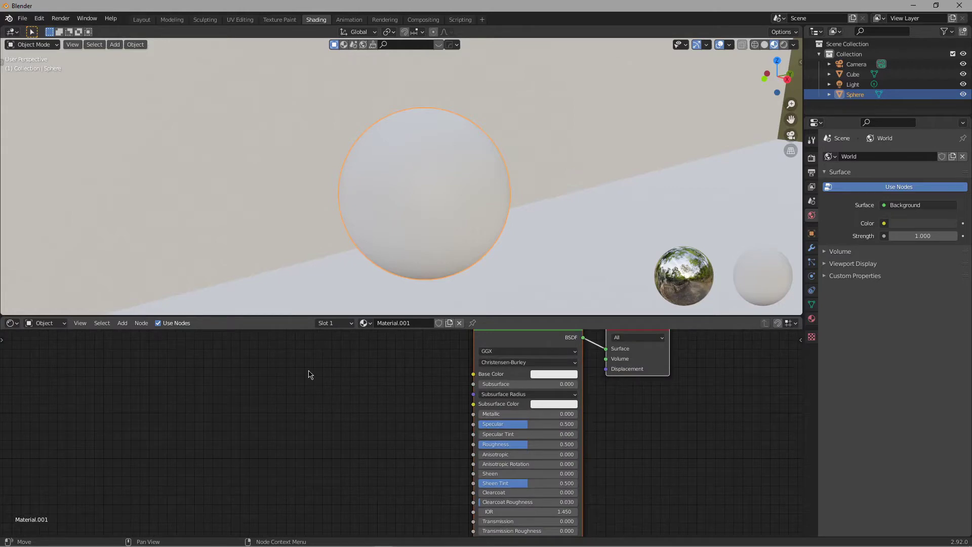
key(shift+a)
click(231, 379)
click(186, 371)
Step: Add an Image Texture node and place it beside the Principled BSDF node
key(shift+a)
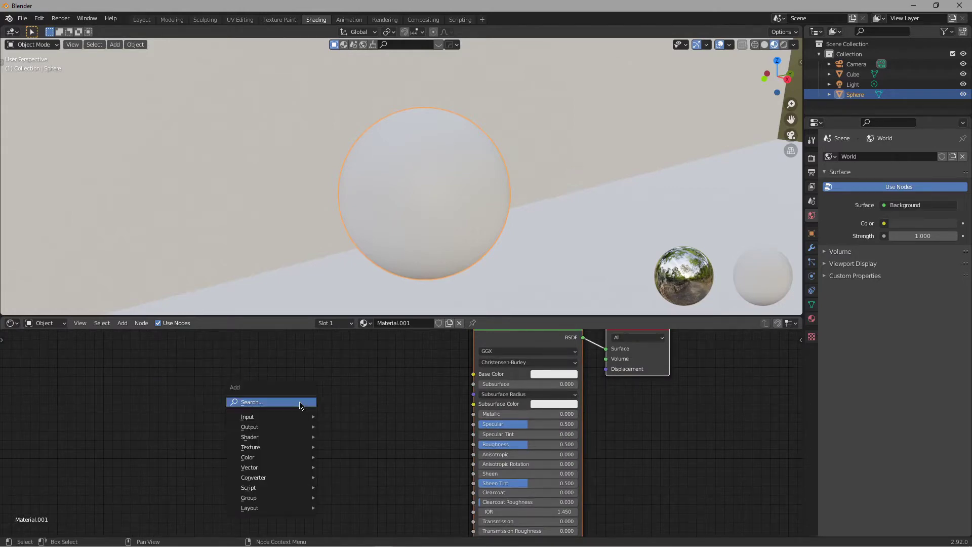
click(253, 403)
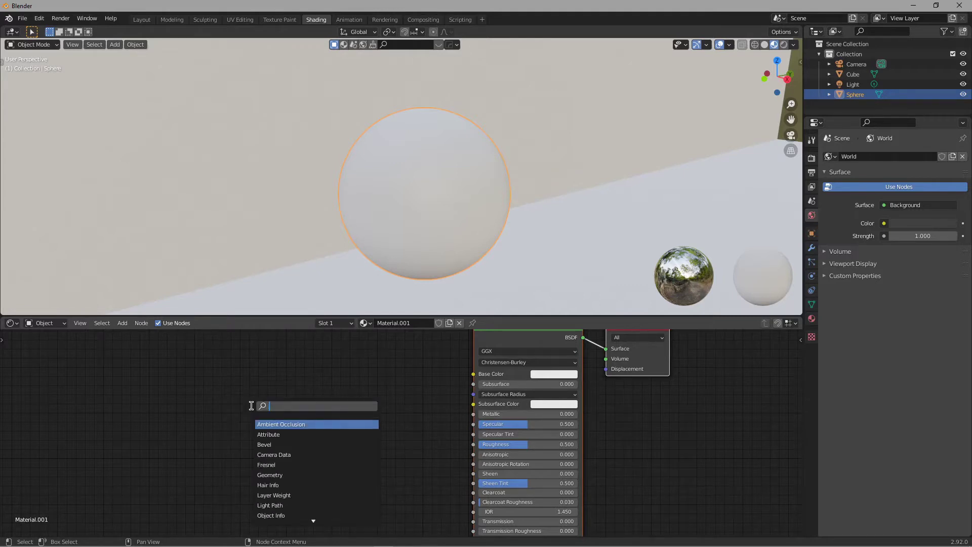
text(image)
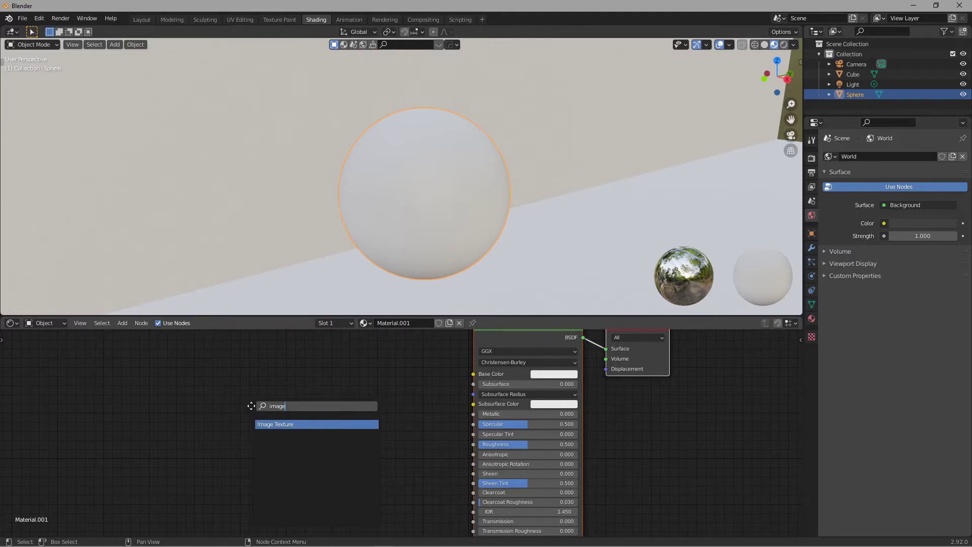
key(Return)
click(297, 345)
middle_drag(429, 375, 410, 402)
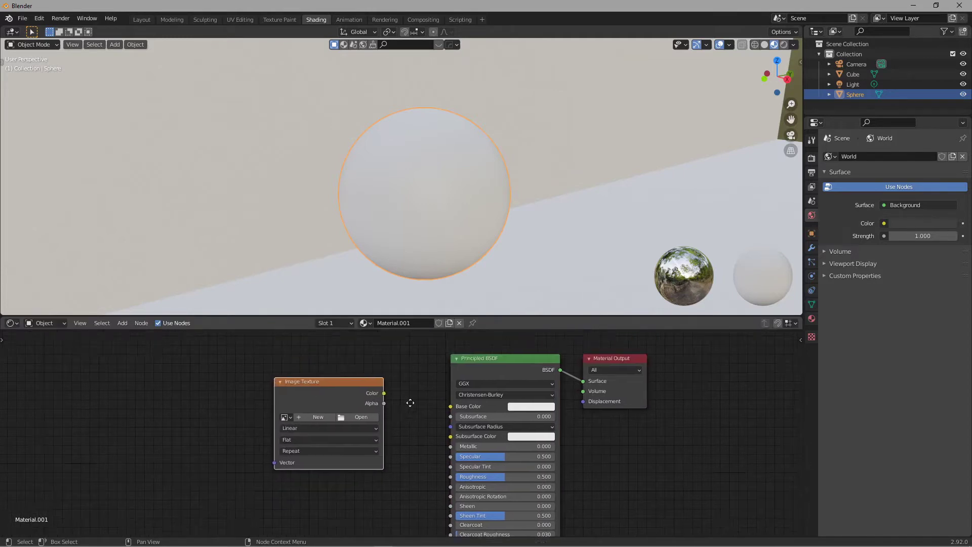
scroll(411, 402, up, 2)
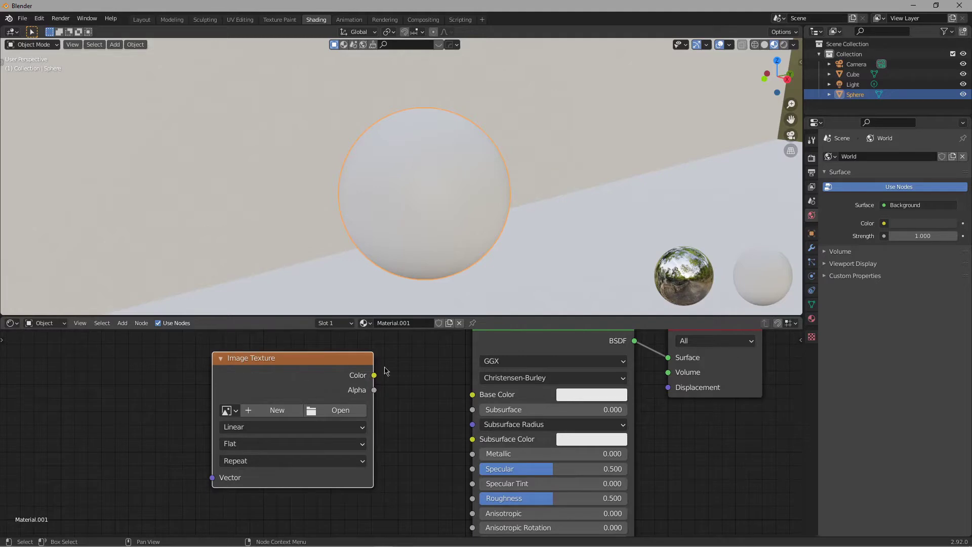
click(338, 414)
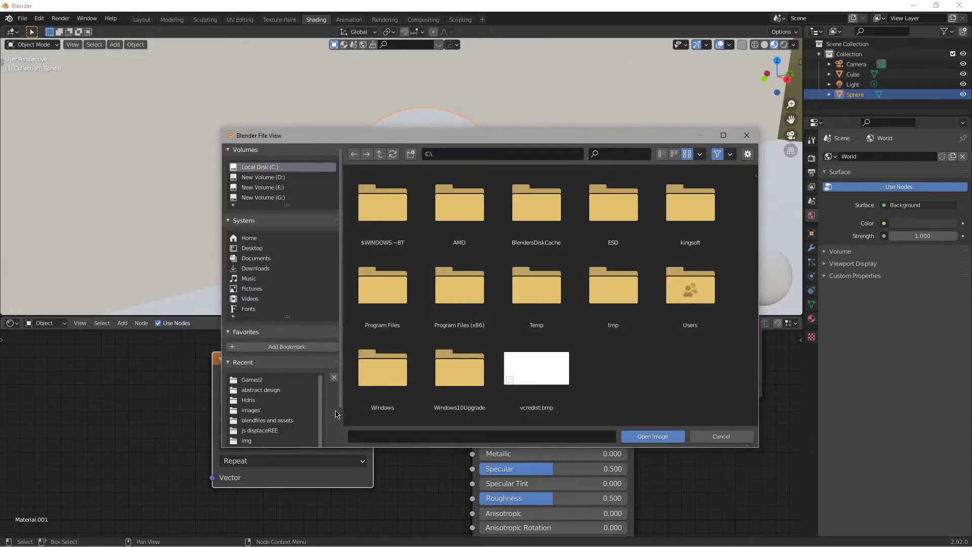
click(253, 389)
click(251, 399)
click(252, 380)
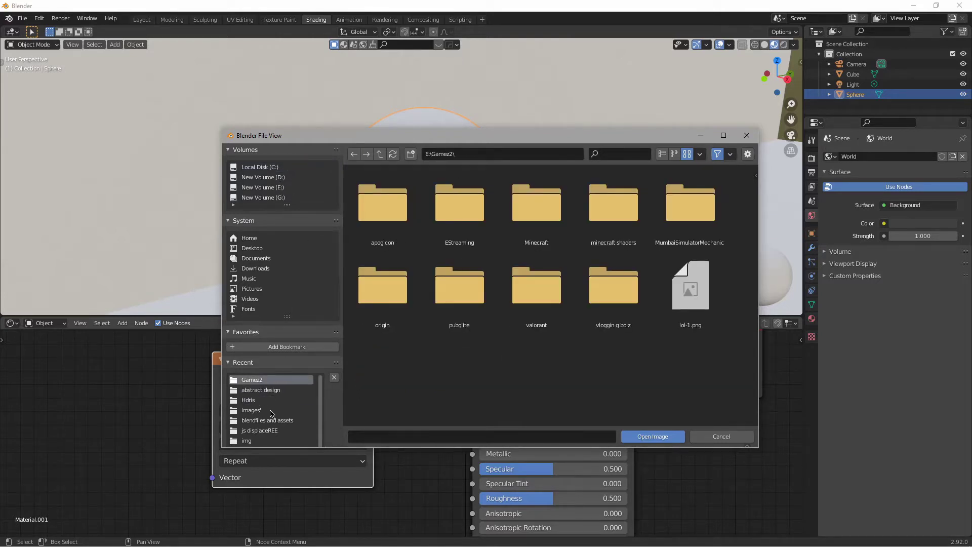
click(276, 437)
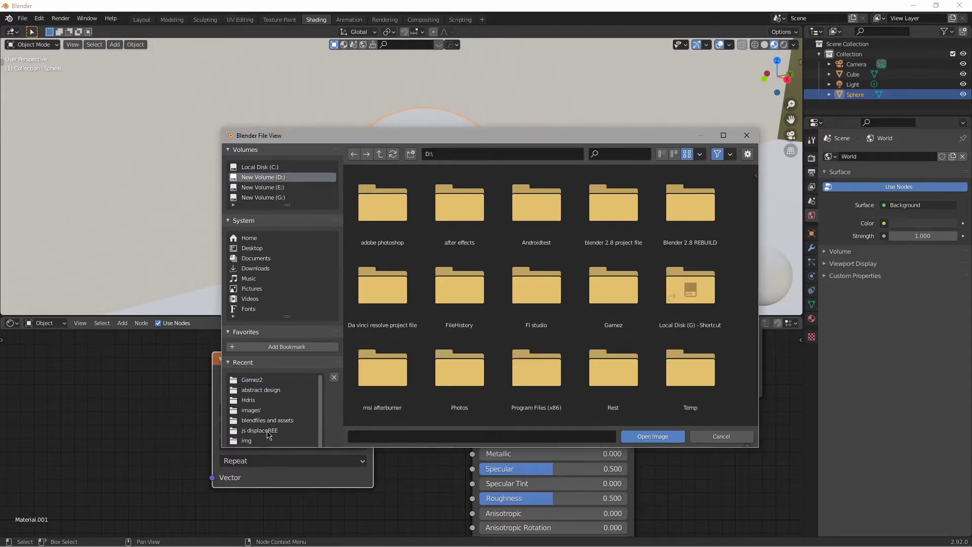
click(268, 432)
click(379, 154)
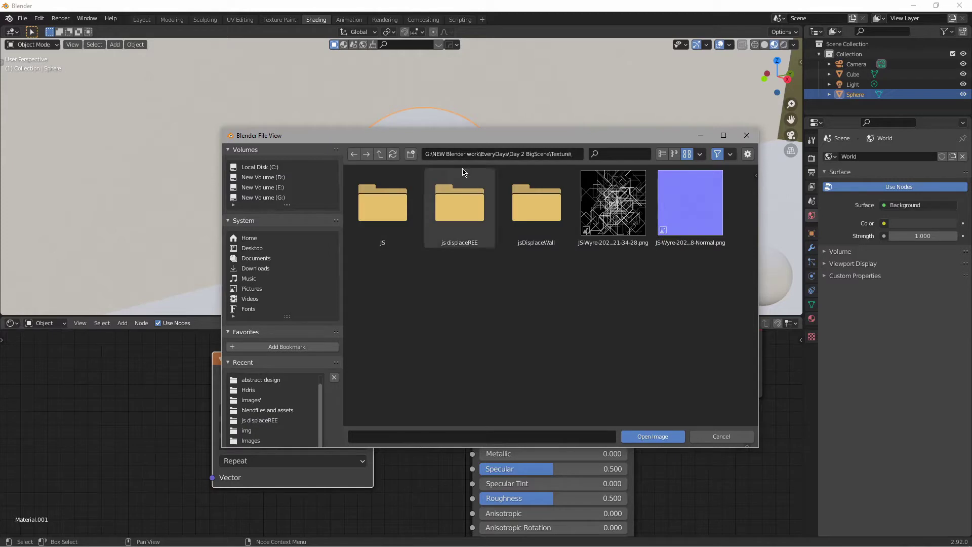
click(375, 201)
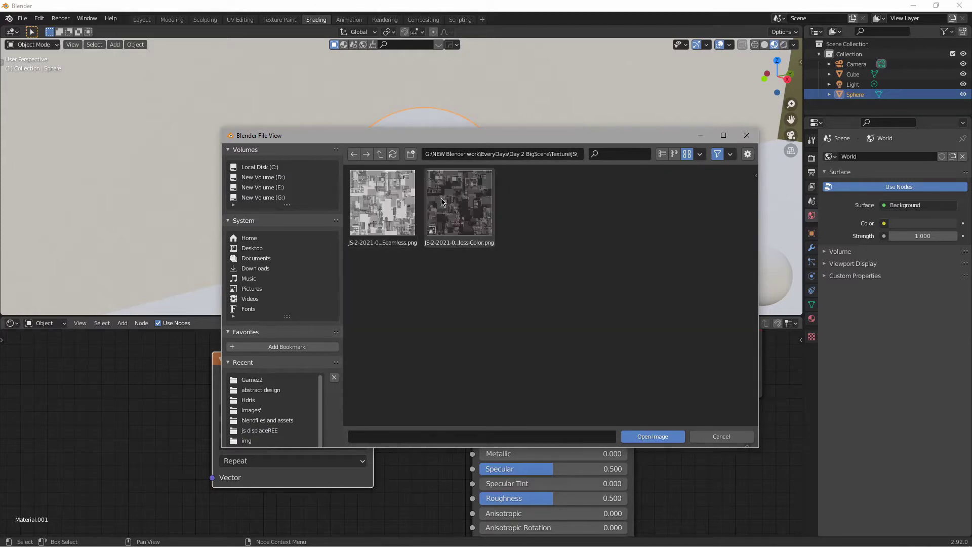
click(464, 202)
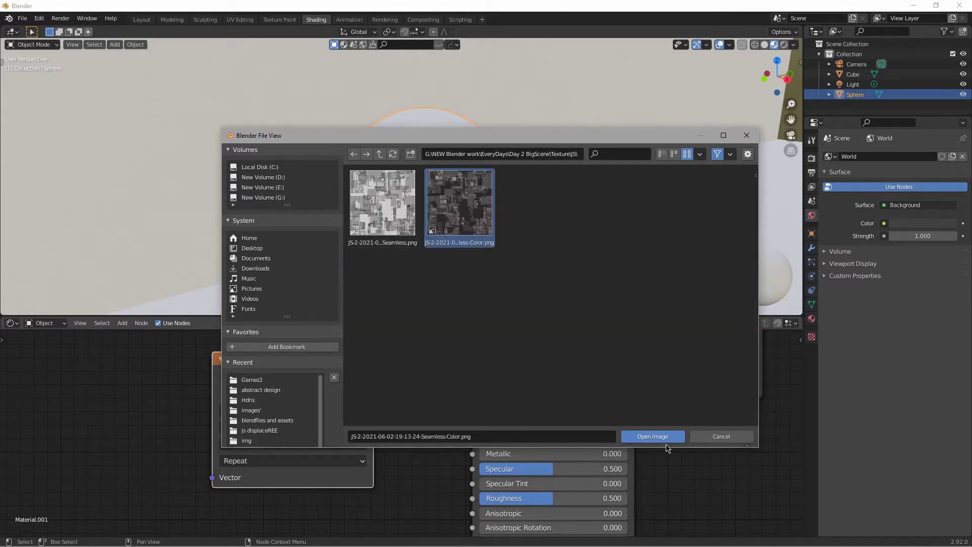
click(658, 433)
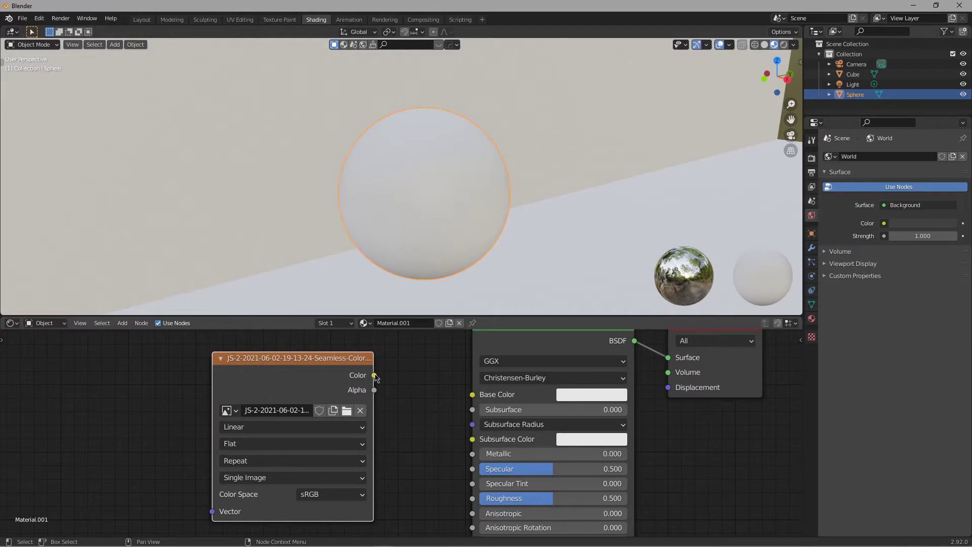
drag(376, 377, 472, 394)
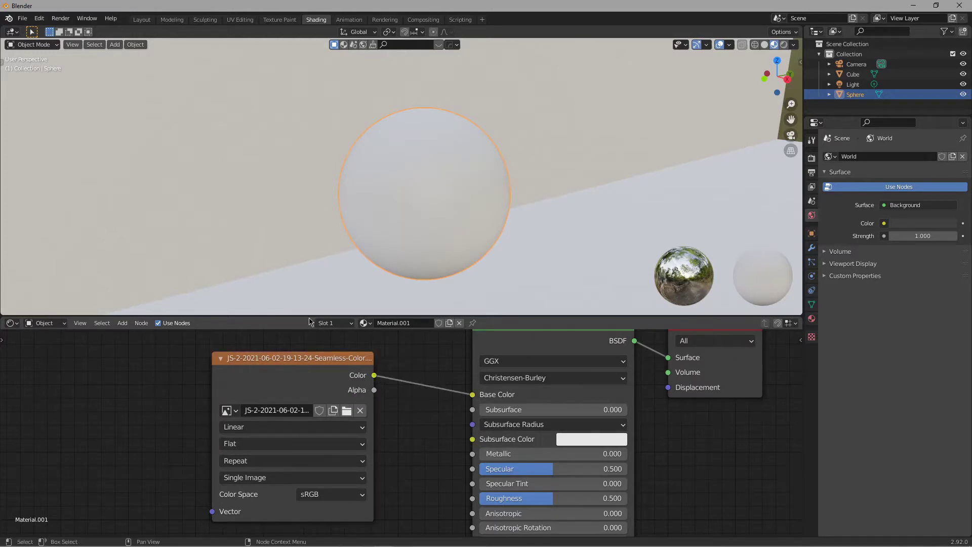
Step: Examine the color texture on the sphere from several angles in the viewport
click(543, 238)
middle_drag(543, 238, 451, 168)
click(587, 166)
shift+middle_drag(559, 186, 480, 215)
click(419, 212)
scroll(536, 193, down, 1)
shift+middle_drag(539, 193, 558, 186)
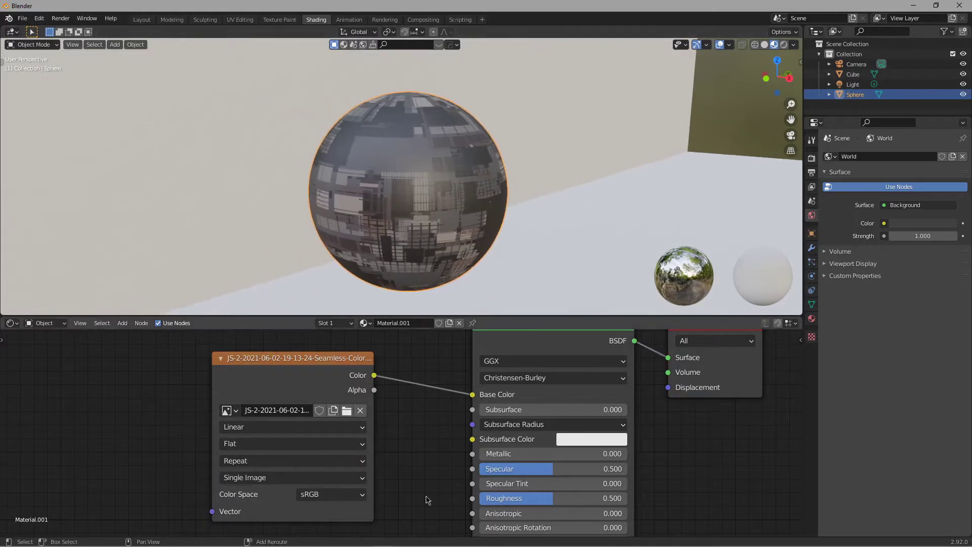
middle_drag(428, 248, 404, 252)
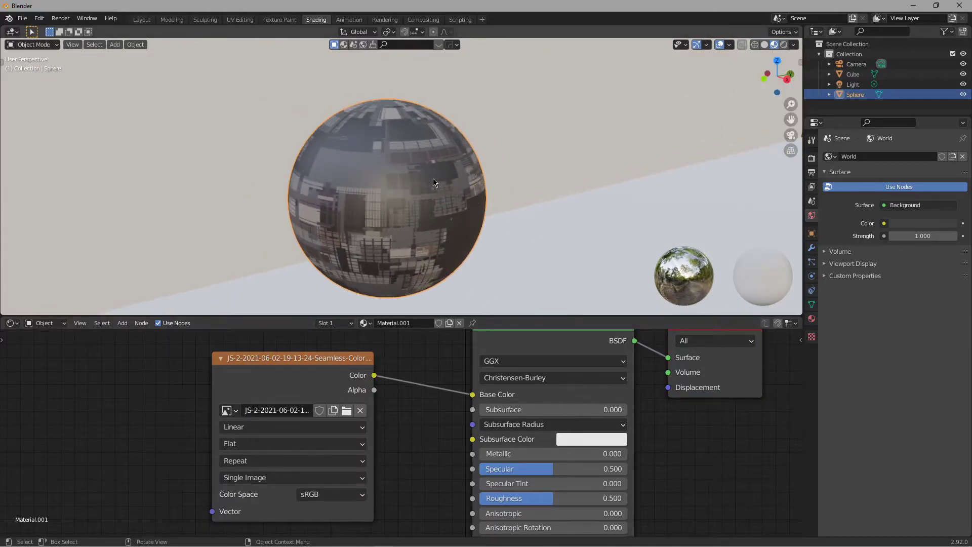
middle_drag(404, 173, 419, 194)
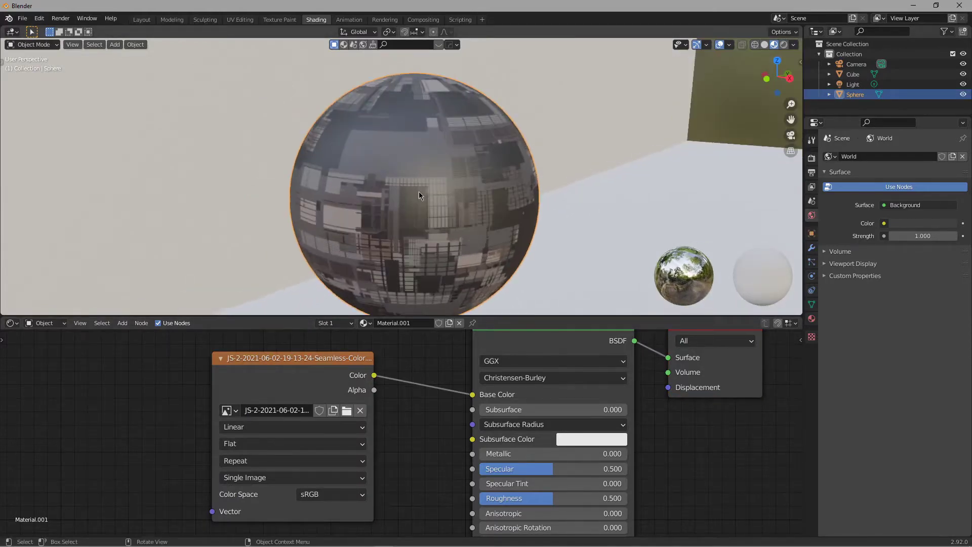
Step: Display the sphere's full UV layout over the color texture in the UV Editing workspace
click(240, 22)
scroll(572, 201, up, 6)
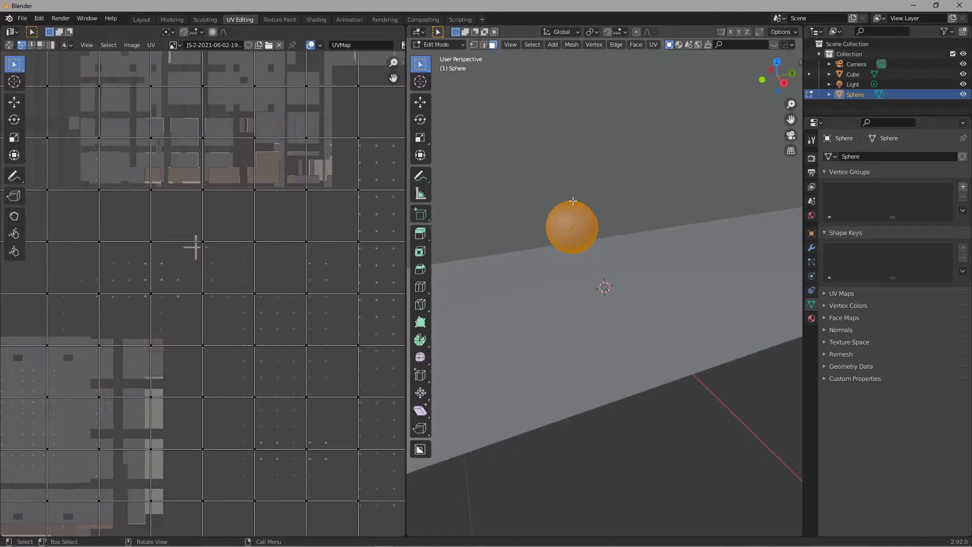
scroll(572, 201, up, 3)
key(Tab)
scroll(651, 291, up, 3)
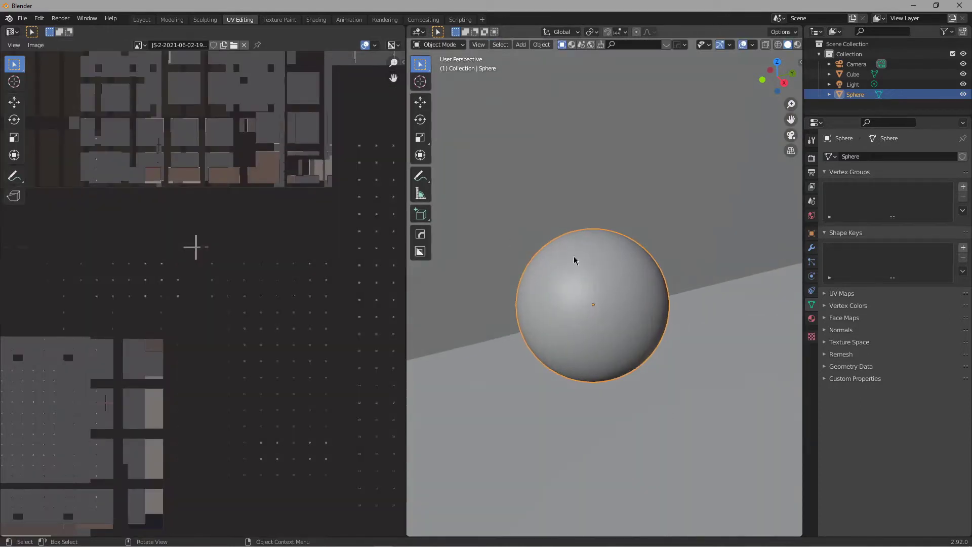
shift+middle_drag(622, 254, 640, 279)
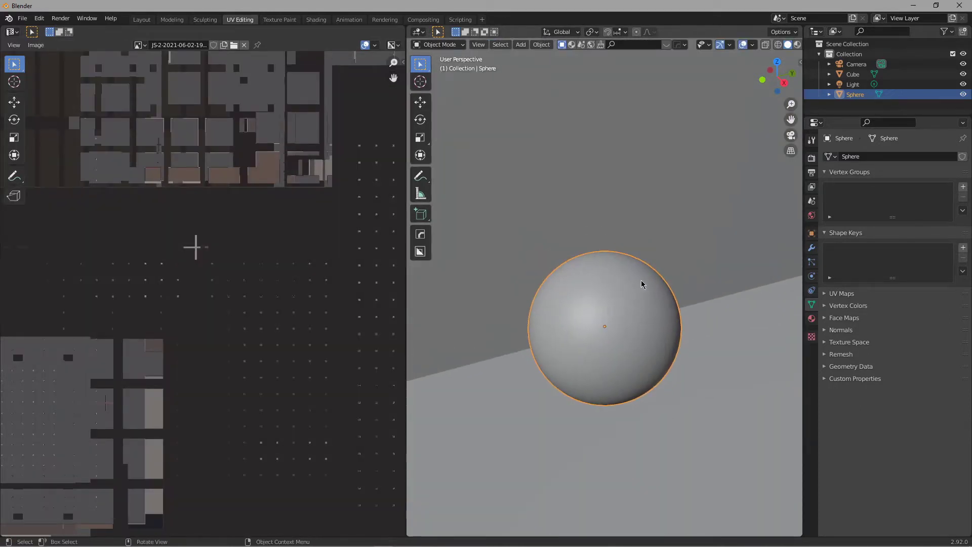
key(Tab)
scroll(155, 340, down, 15)
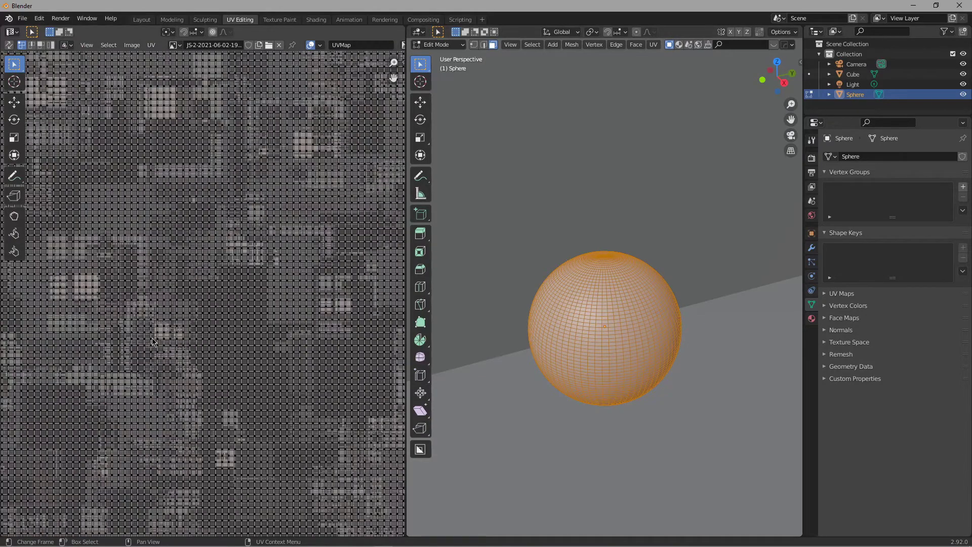
scroll(156, 339, up, 5)
scroll(159, 339, down, 2)
scroll(165, 339, up, 2)
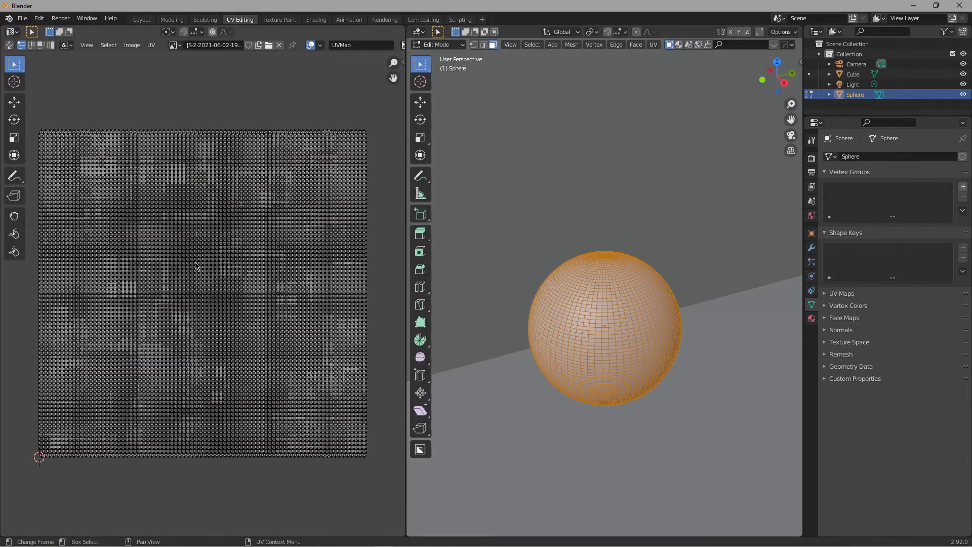
scroll(185, 272, down, 3)
scroll(241, 294, up, 1)
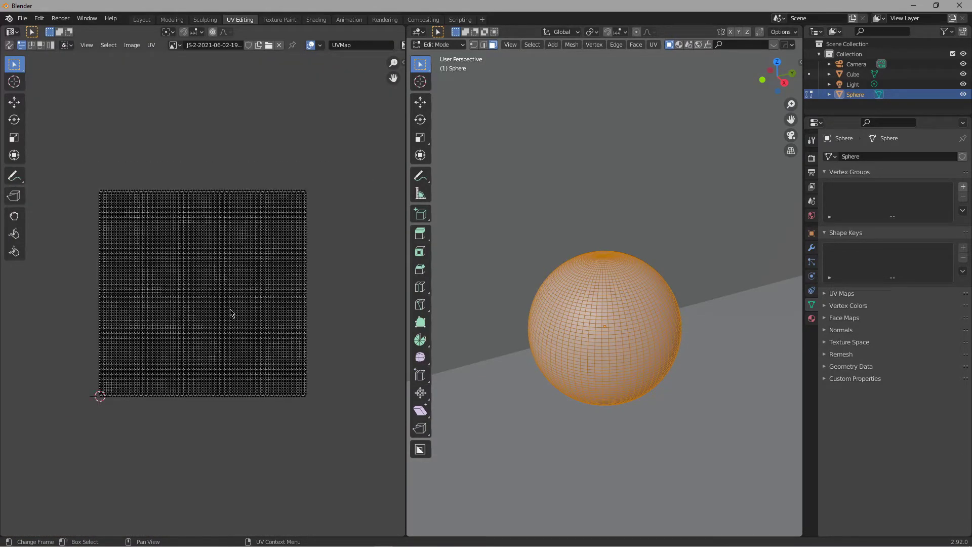
Step: Select all of the sphere's UVs and switch the 3D viewport to Material Preview shading
key(a)
key(s)
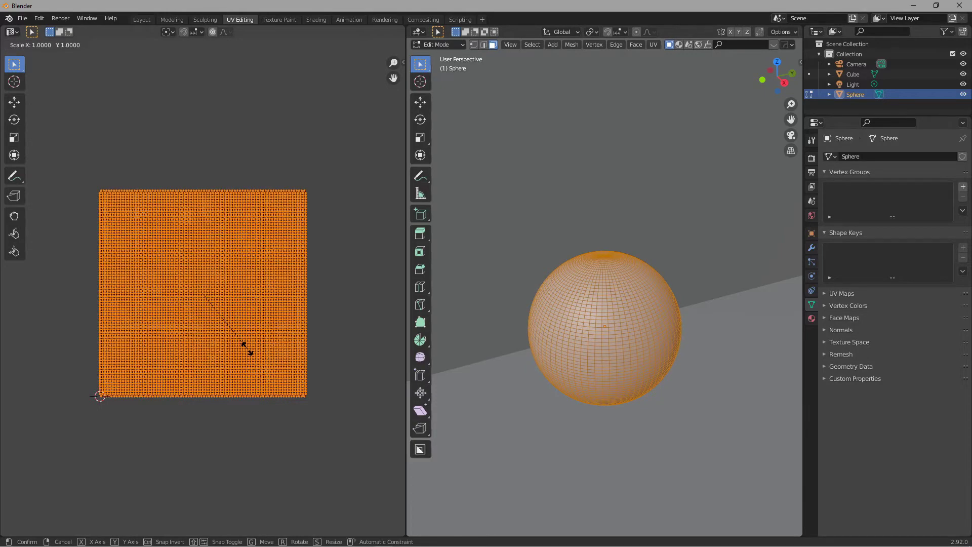
text(1)
key(Return)
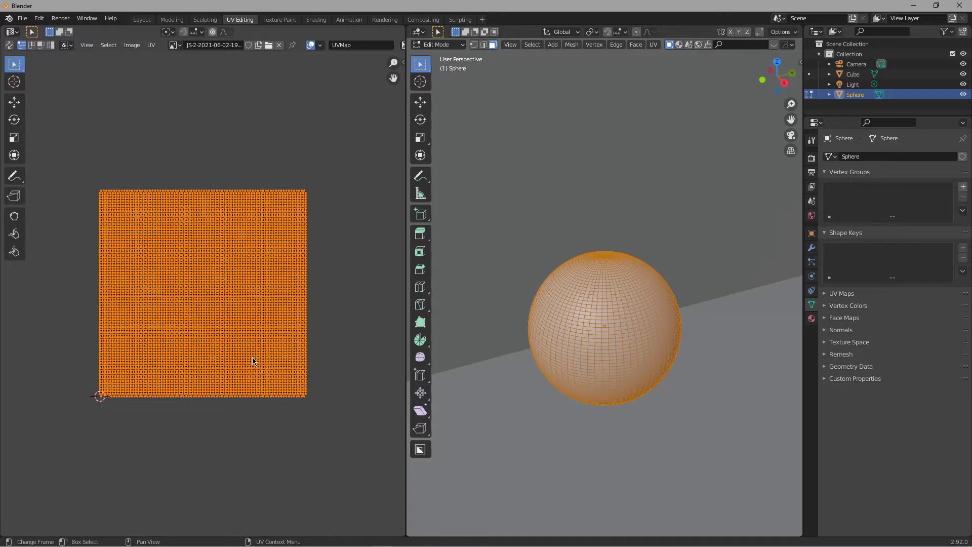
key(z)
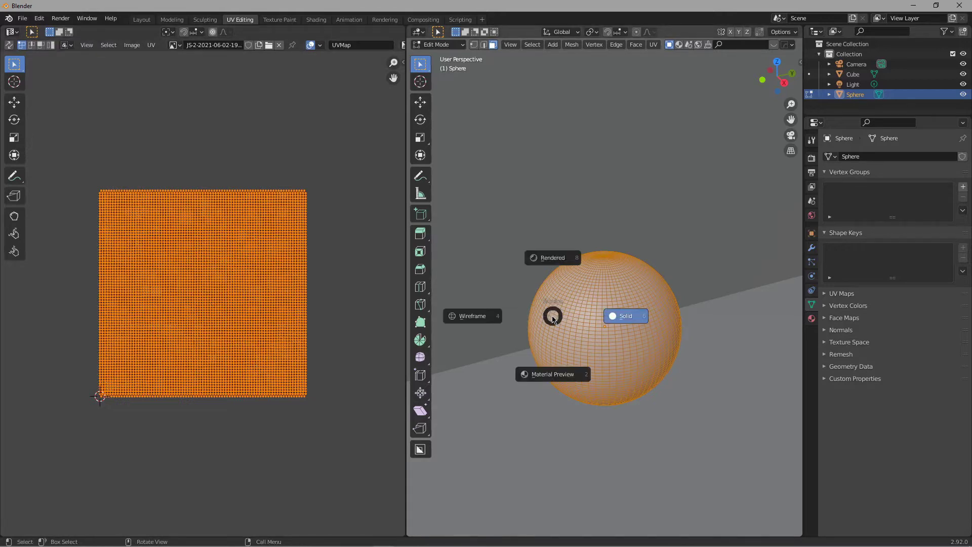
click(545, 378)
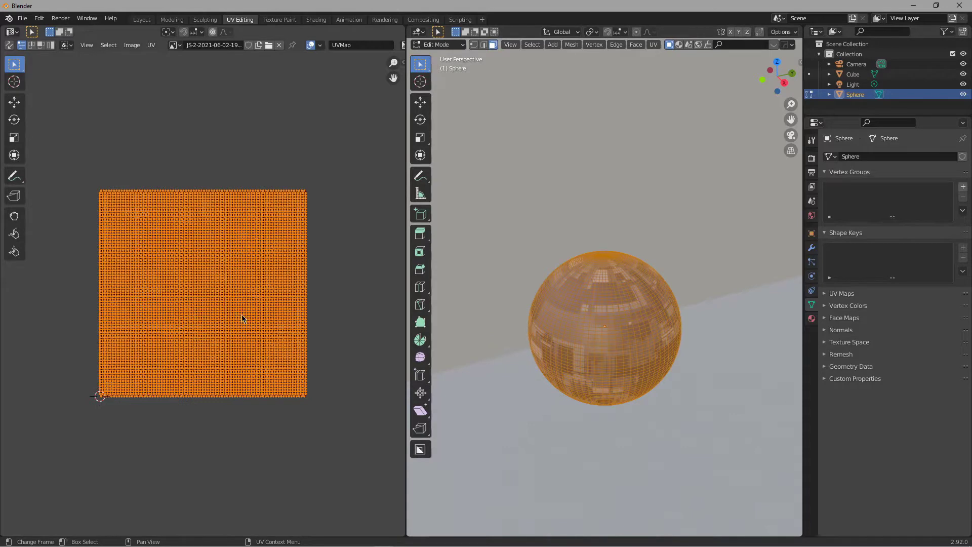
Step: Scale the sphere's whole UV layout by 3 and return to Object Mode
key(s)
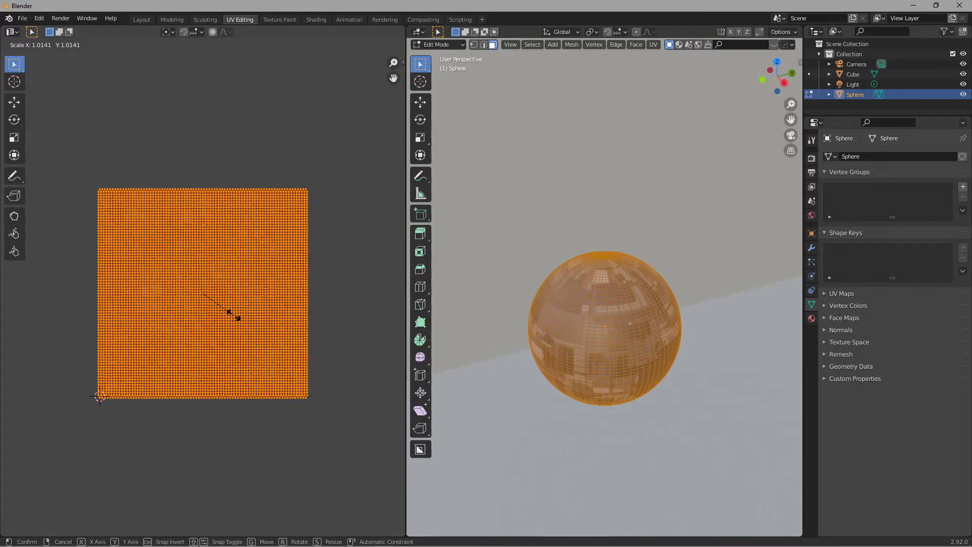
click(233, 316)
text(s)
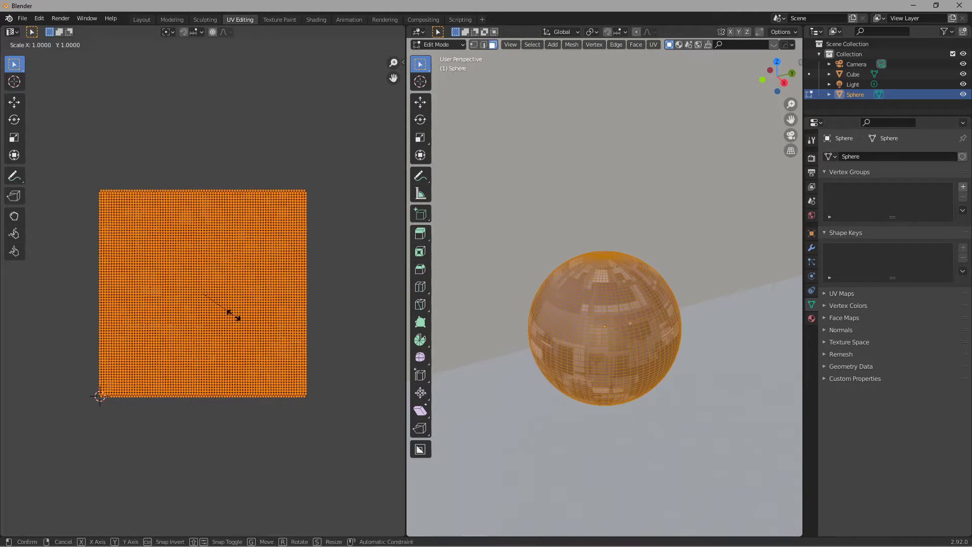
text(3)
key(Return)
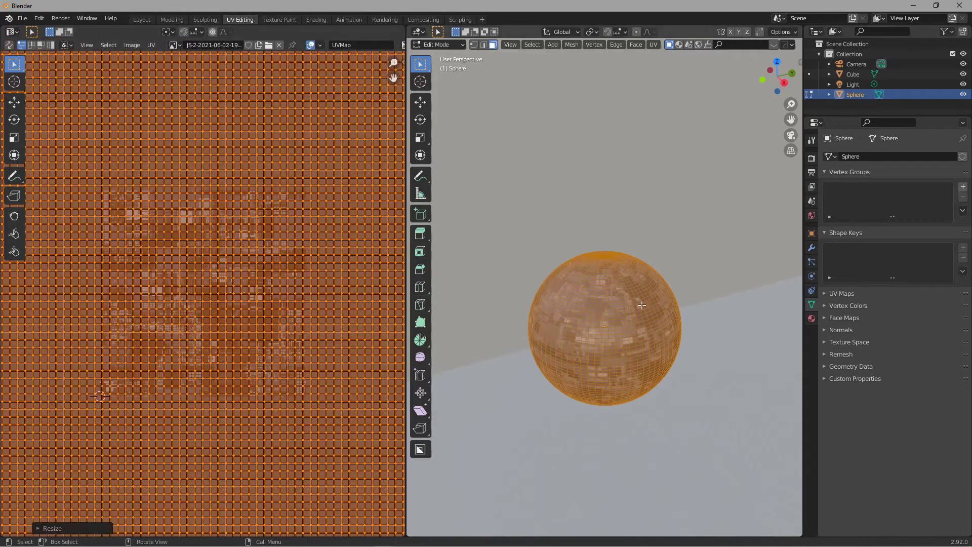
scroll(263, 319, down, 8)
scroll(266, 322, up, 8)
key(Tab)
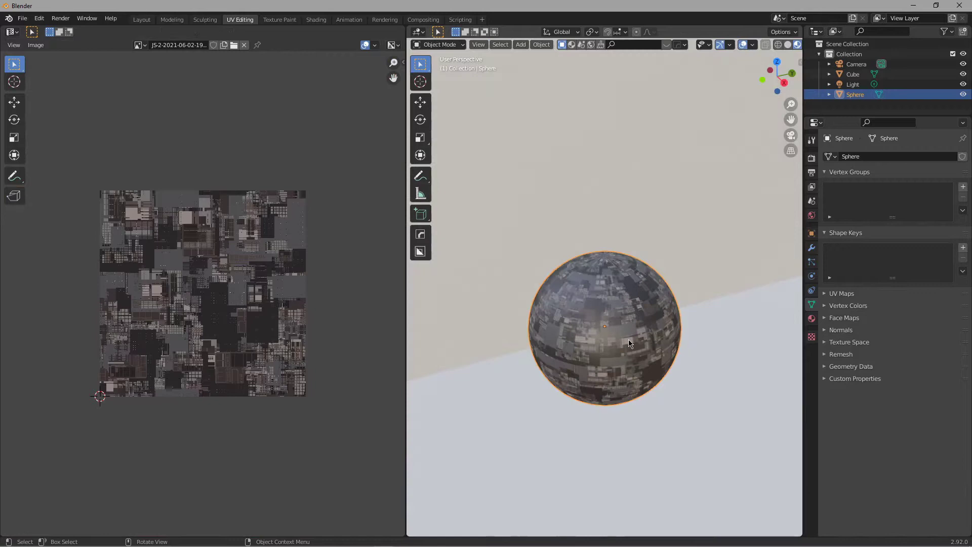
Step: Examine the rescaled texture on the sphere up close and from several angles
click(694, 456)
click(596, 359)
middle_drag(688, 403, 636, 373)
scroll(636, 373, up, 2)
scroll(633, 371, down, 1)
shift+middle_drag(530, 343, 513, 340)
shift+middle_drag(656, 355, 666, 280)
scroll(667, 280, up, 1)
scroll(667, 280, down, 1)
shift+middle_drag(574, 294, 660, 299)
shift+middle_drag(601, 339, 632, 309)
scroll(642, 345, up, 3)
shift+middle_drag(642, 346, 619, 342)
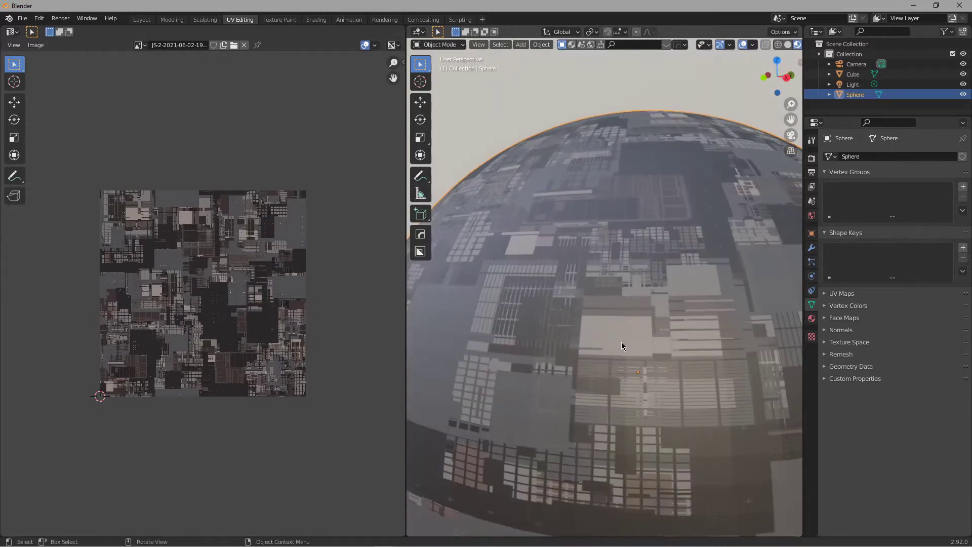
scroll(615, 339, down, 6)
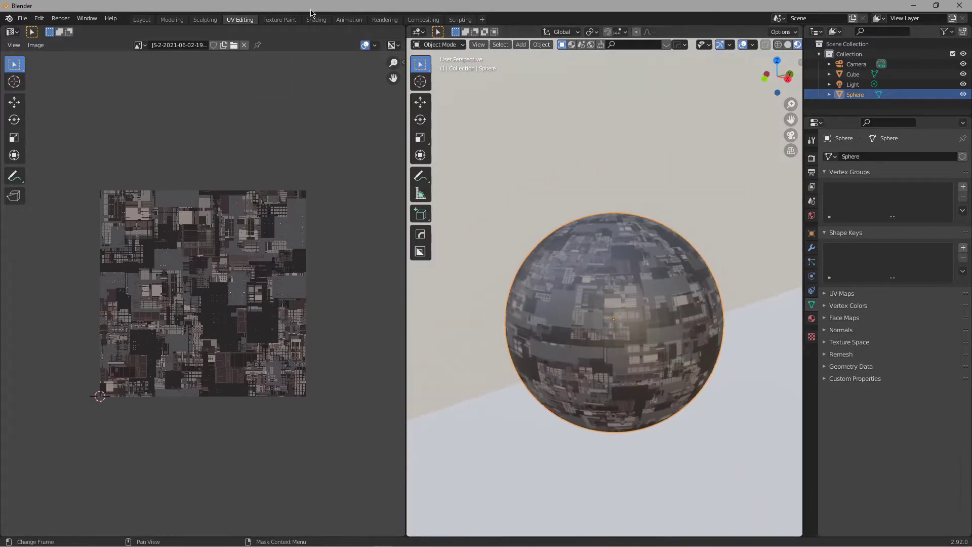
Step: Duplicate the color Image Texture node in the Shading workspace and place the copy below the original
click(316, 19)
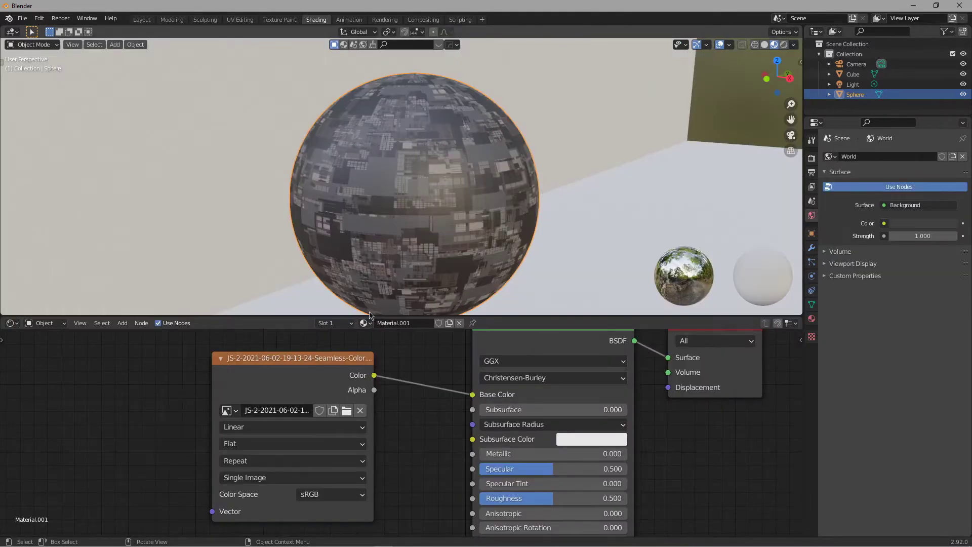
scroll(425, 405, down, 4)
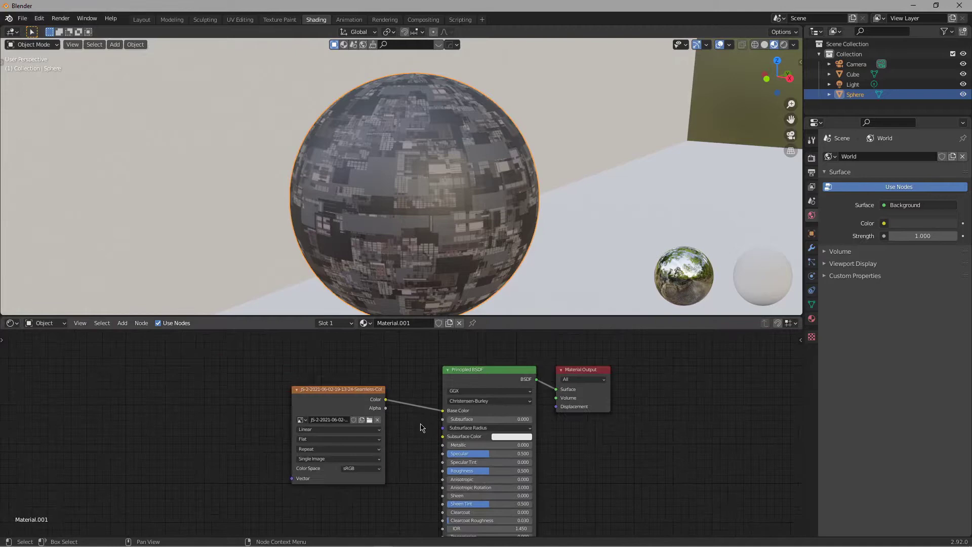
click(360, 404)
middle_drag(409, 467, 443, 394)
scroll(431, 362, up, 3)
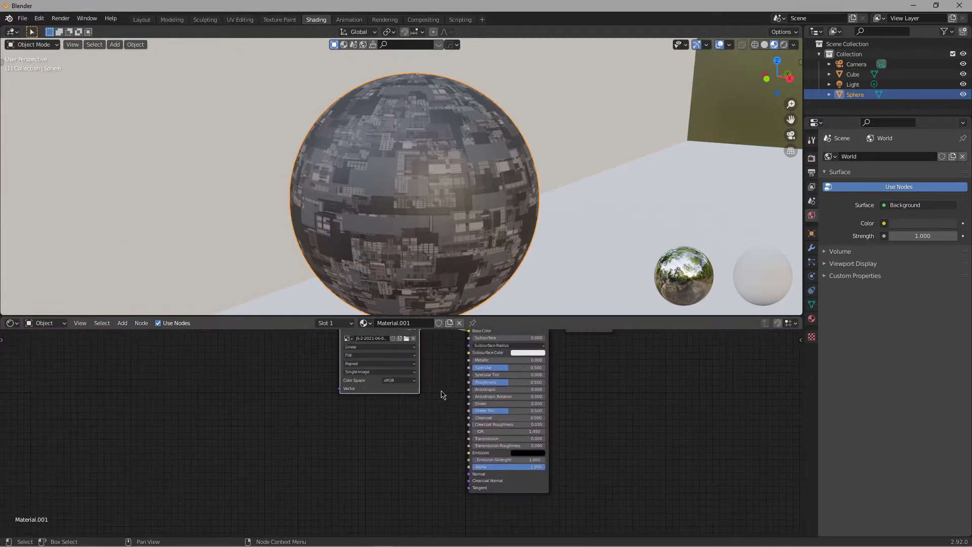
key(shift+d)
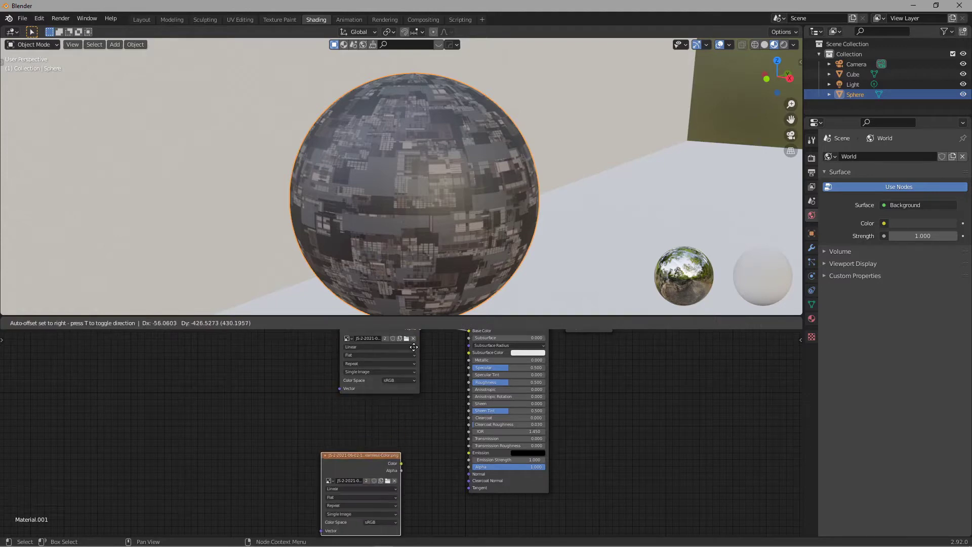
click(412, 524)
scroll(445, 456, up, 2)
scroll(464, 443, up, 2)
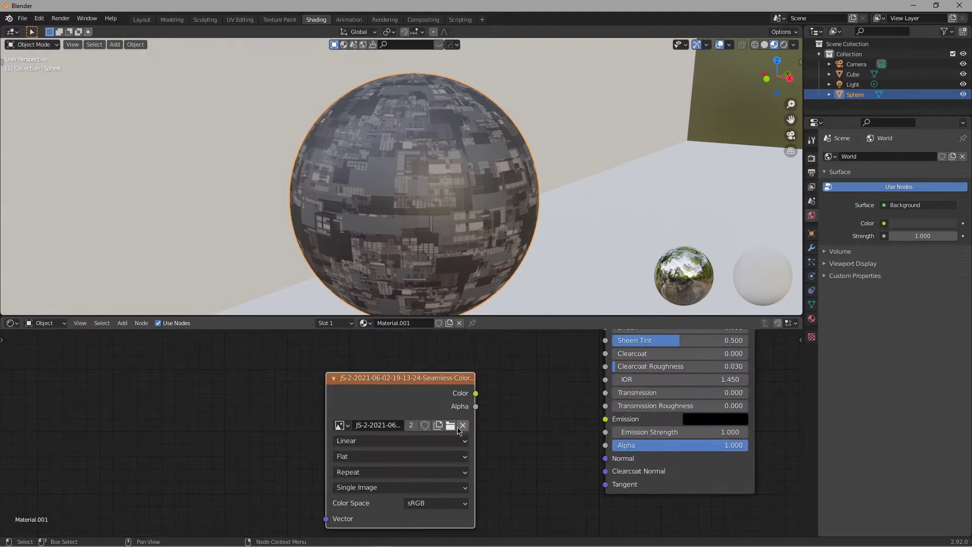
click(450, 425)
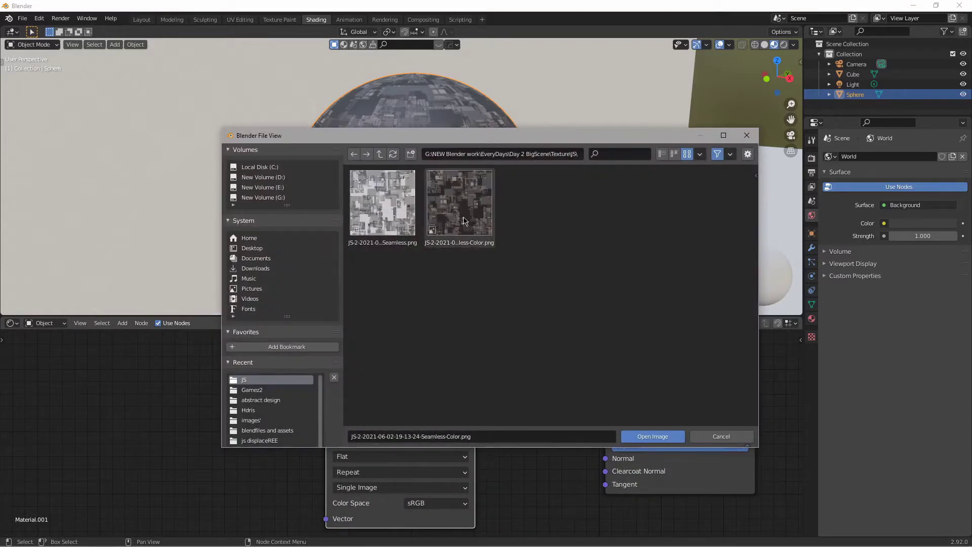
click(378, 196)
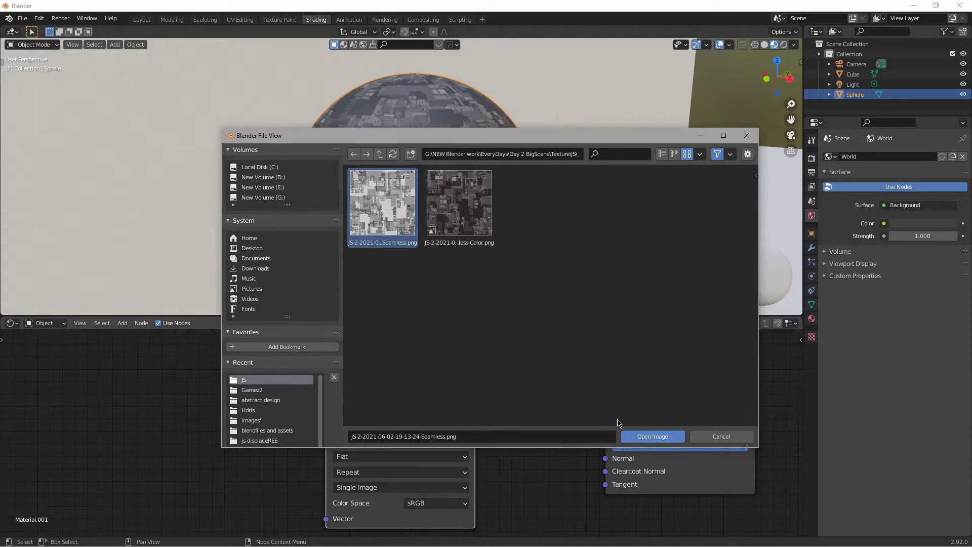
click(652, 436)
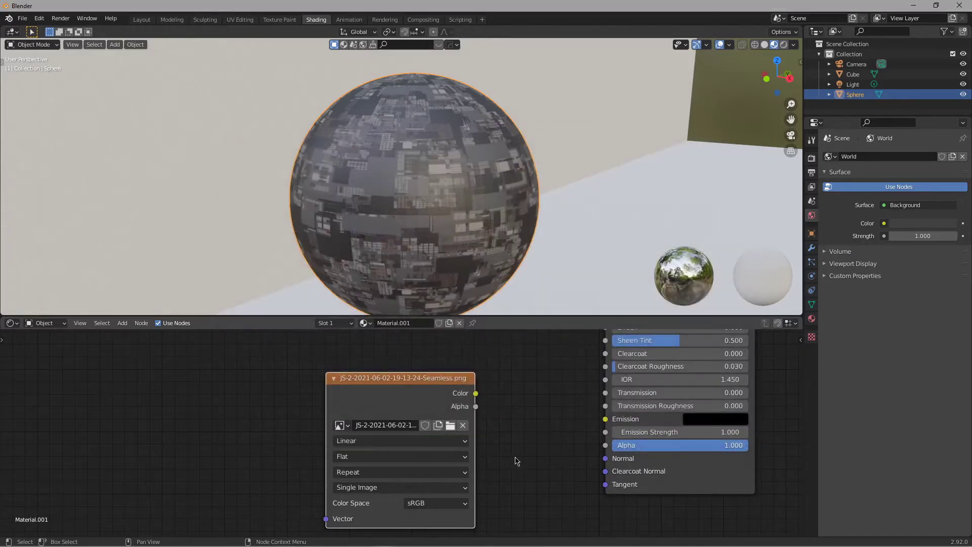
click(437, 503)
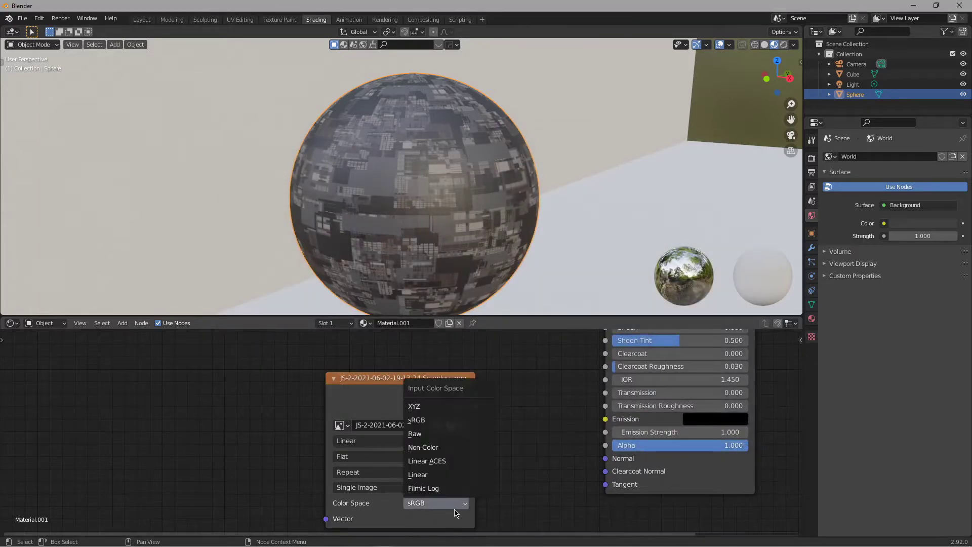
click(429, 448)
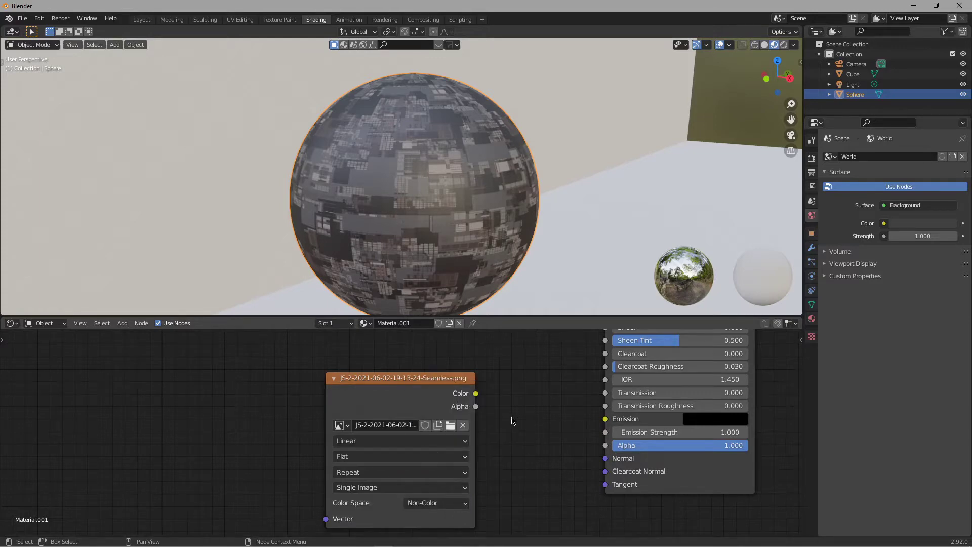
Step: Add a Bump node, feed the height texture's Color into its Height, and connect its Normal to the Principled BSDF's Normal
drag(443, 383, 338, 441)
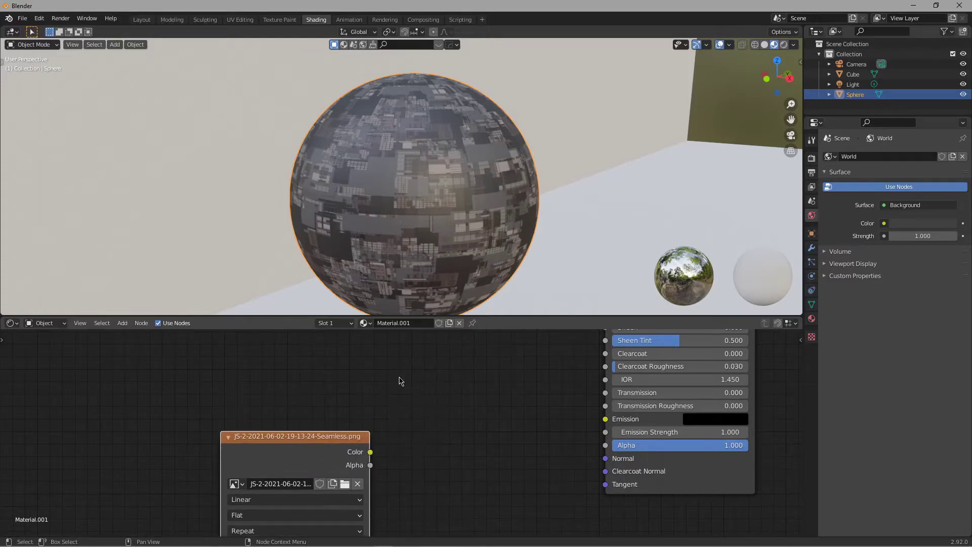
key(shift+a)
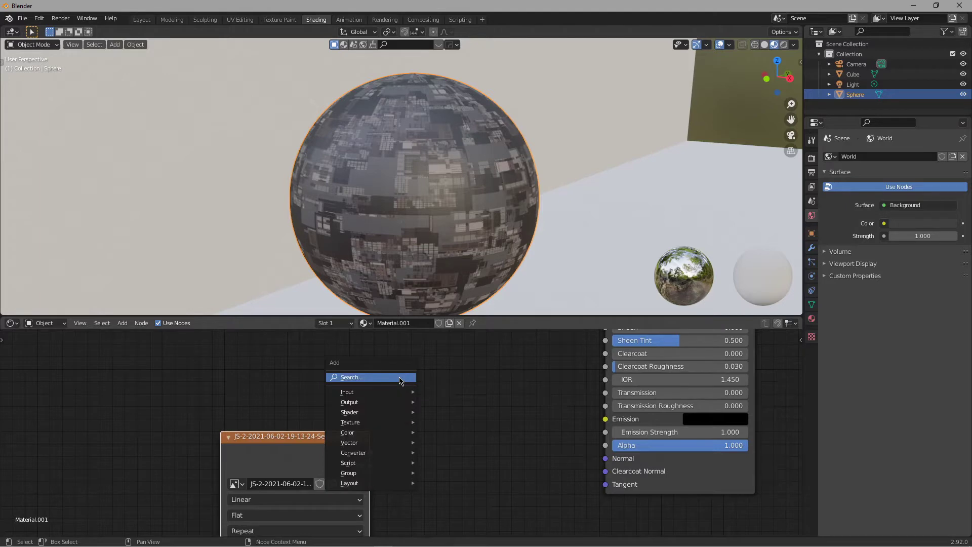
click(399, 378)
text(bump)
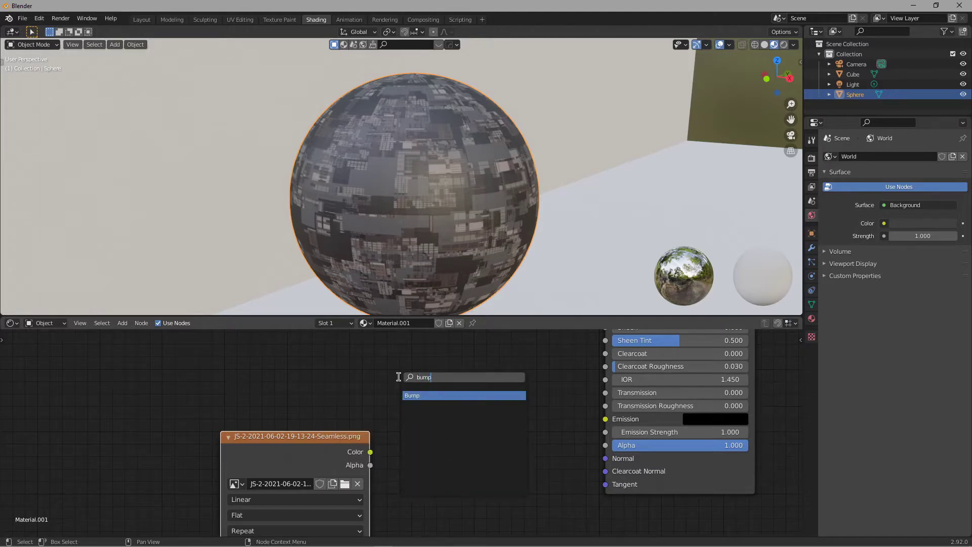
key(Return)
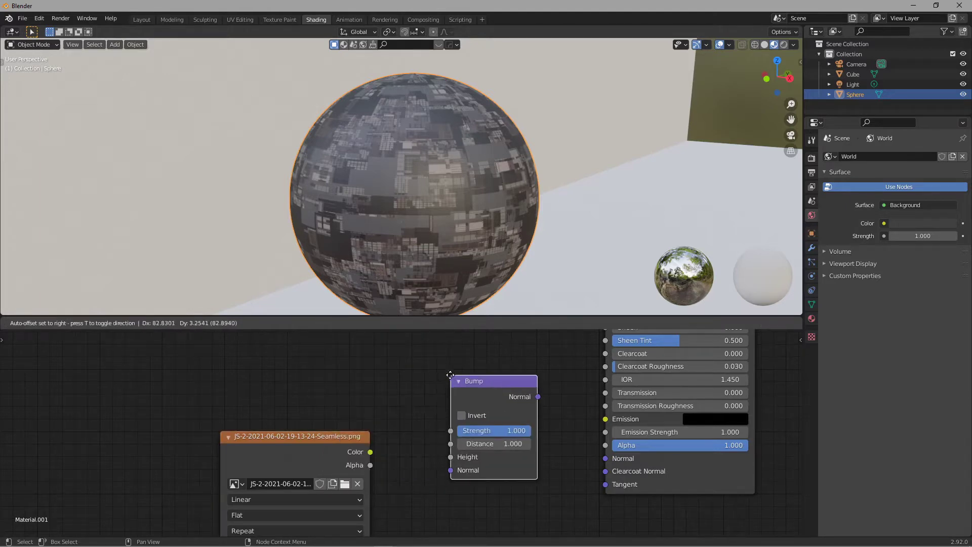
click(450, 376)
drag(370, 452, 450, 457)
drag(499, 399, 606, 458)
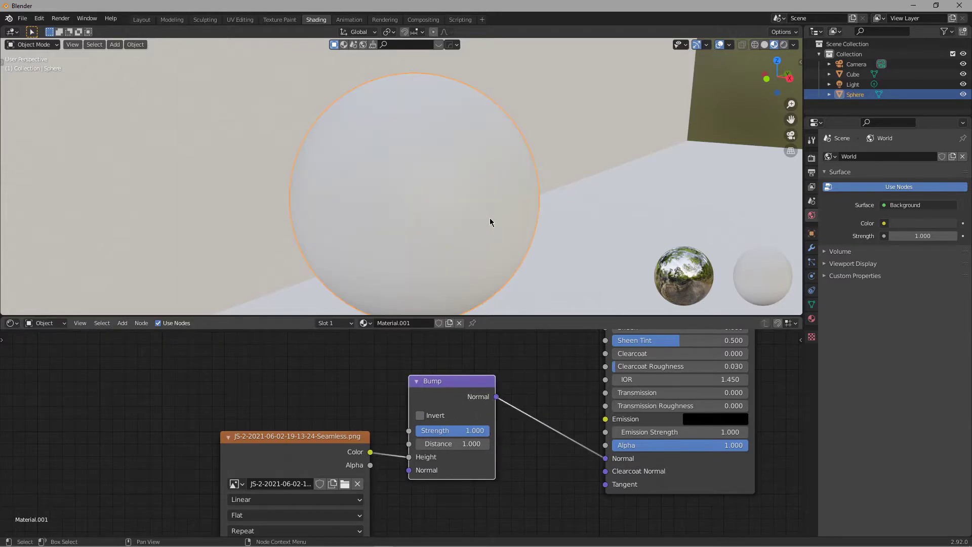
Step: Inspect the bump effect on the sphere, and disconnect and delete the Bump node
scroll(568, 179, up, 3)
mouse_move(536, 176)
middle_down()
mouse_move(504, 179)
mouse_move(551, 172)
middle_up()
scroll(504, 178, down, 2)
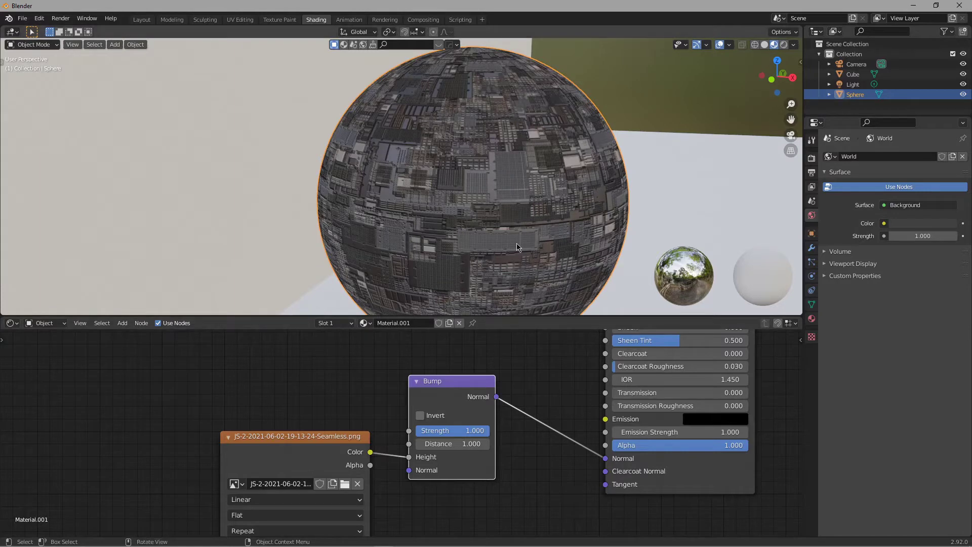
drag(605, 457, 564, 454)
click(471, 403)
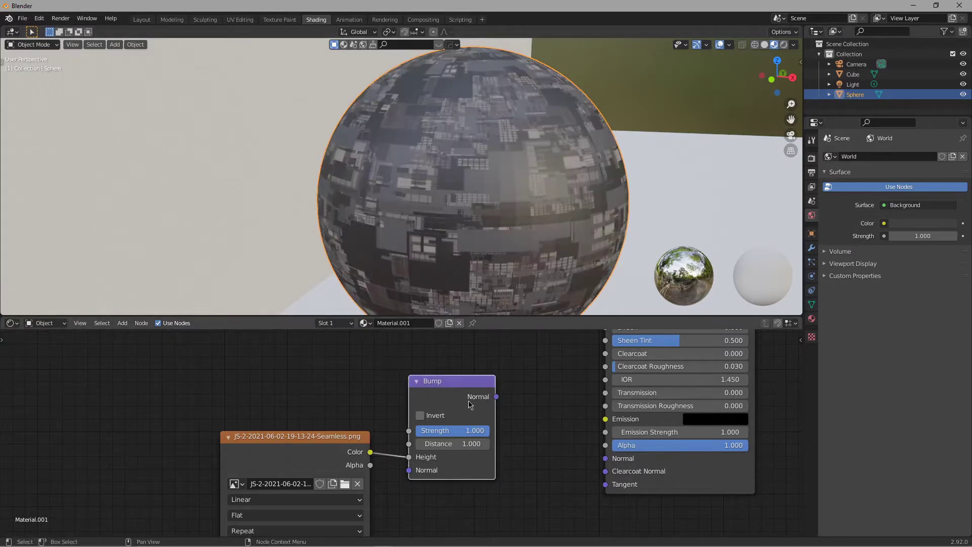
key(x)
Step: Move the Material Output node farther from the Principled BSDF and place the height texture node between them, below their connection
scroll(378, 404, down, 8)
drag(351, 437, 351, 390)
scroll(427, 398, down, 4)
middle_drag(427, 399, 422, 422)
scroll(436, 424, up, 4)
middle_drag(622, 393, 550, 441)
drag(538, 340, 692, 333)
drag(255, 471, 534, 448)
Step: Add a Displacement node and place it between the height texture node and the Material Output
key(shift+a)
click(641, 402)
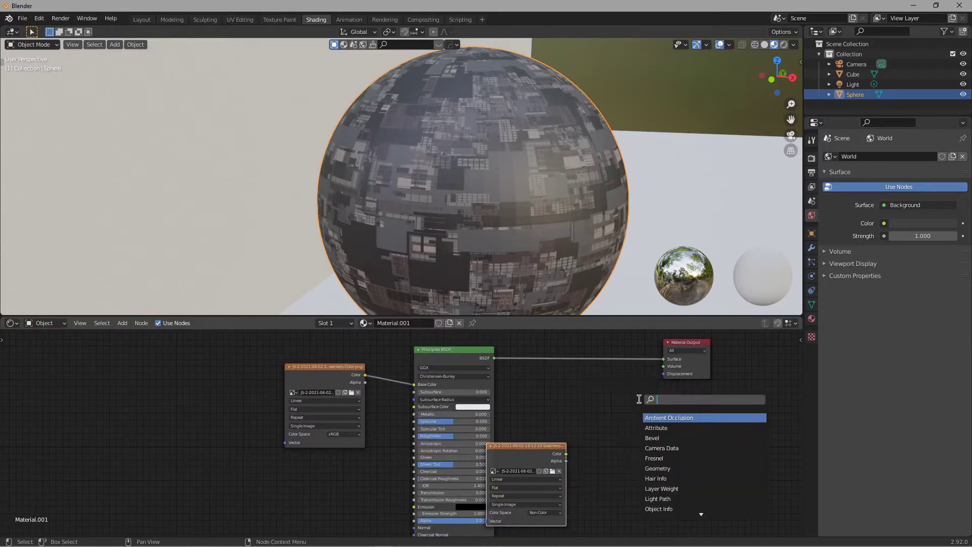
text(displa)
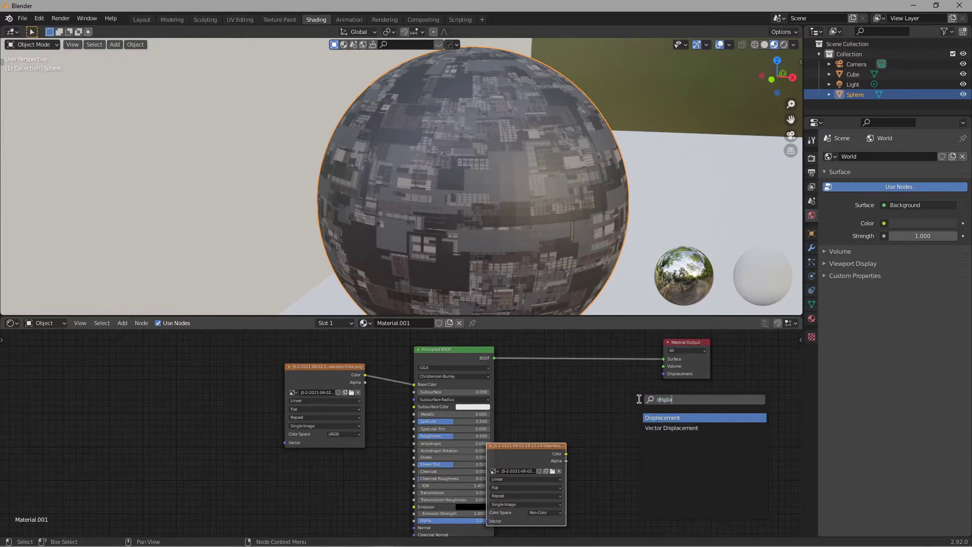
click(679, 417)
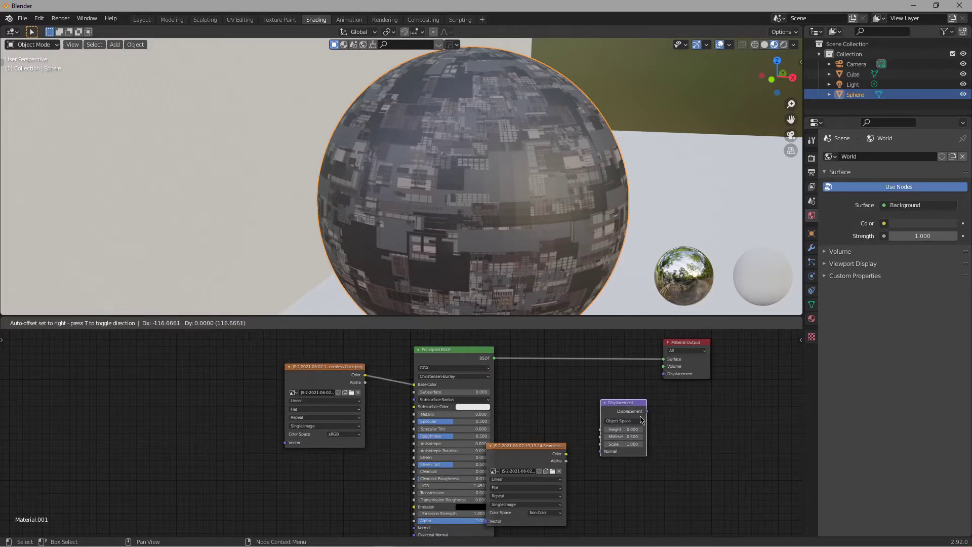
click(646, 419)
Step: Connect the height texture's Color output to the Displacement node's Height input
scroll(521, 408, up, 3)
drag(543, 432, 555, 437)
middle_drag(637, 410, 591, 400)
drag(597, 445, 663, 392)
drag(597, 446, 644, 396)
Step: Move the Material Output farther from the Displacement node and connect Displacement to its Displacement input
middle_drag(747, 387, 609, 432)
scroll(610, 431, down, 2)
middle_drag(642, 389, 533, 432)
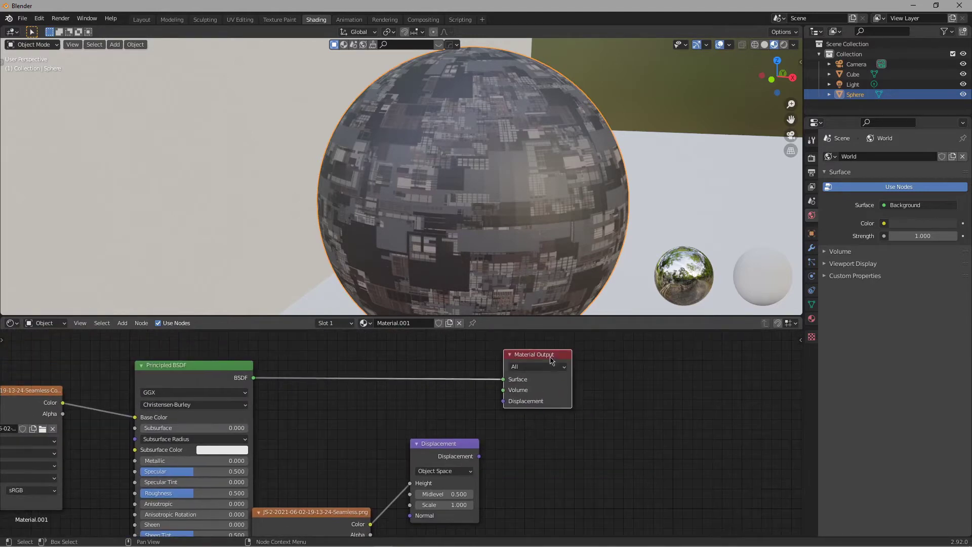
drag(553, 360, 598, 355)
mouse_move(479, 457)
mouse_down()
mouse_move(534, 398)
mouse_move(554, 405)
mouse_up()
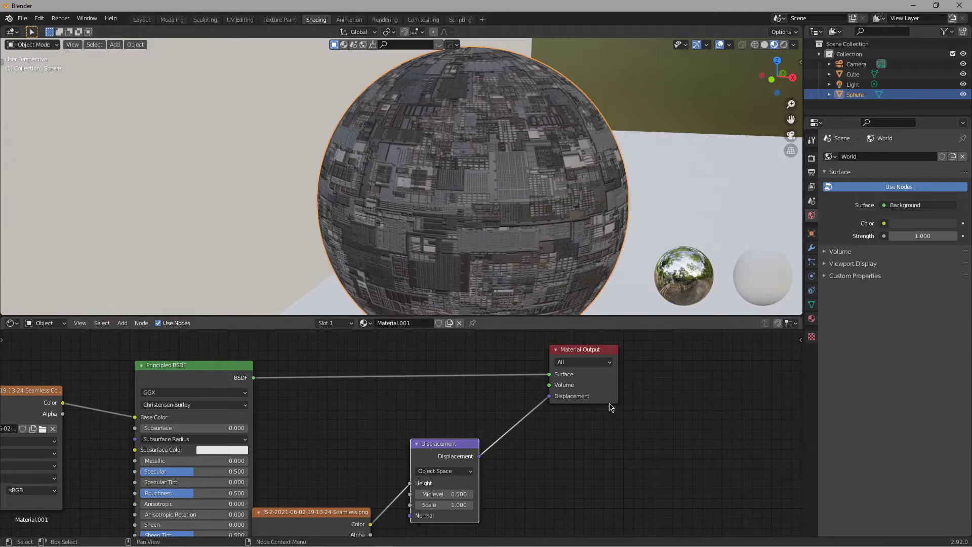
Step: Select the height texture and Displacement nodes together and shift them slightly away from the Principled BSDF
middle_drag(505, 165, 484, 180)
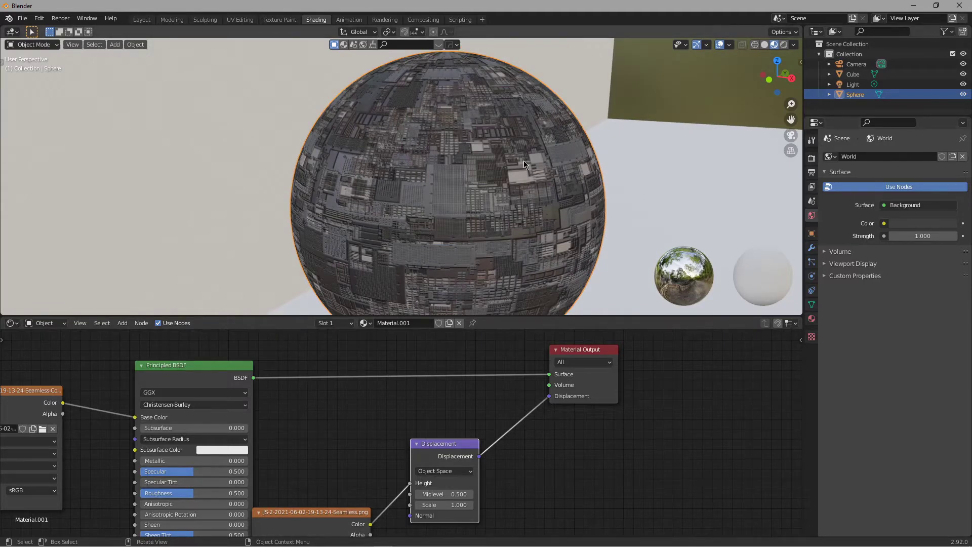
scroll(444, 385, down, 1)
click(348, 465)
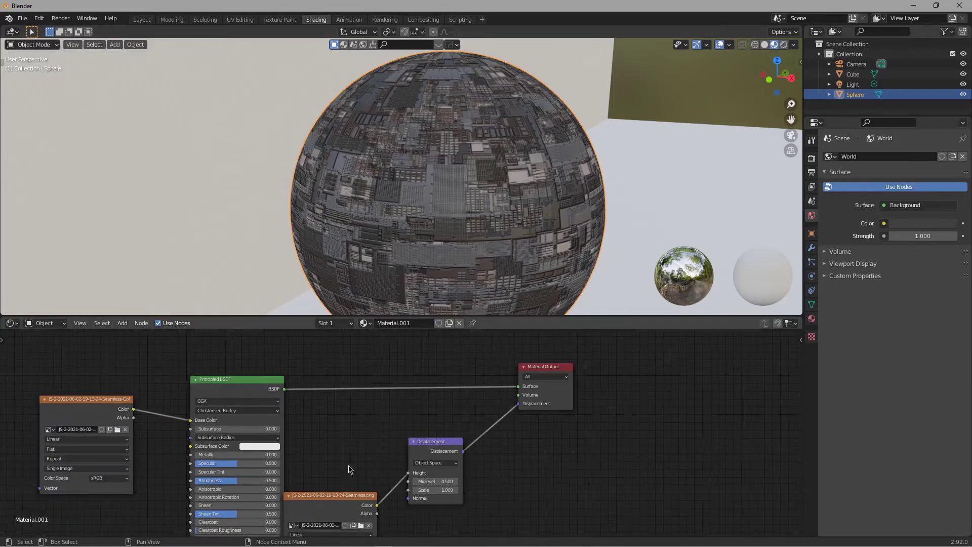
middle_drag(371, 439, 387, 409)
drag(353, 403, 486, 485)
drag(451, 420, 482, 428)
click(487, 393)
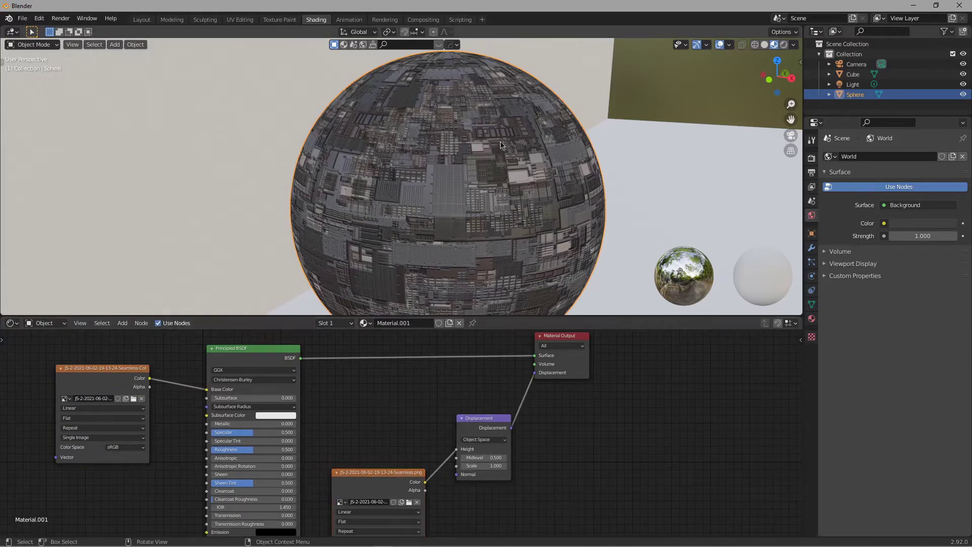
click(606, 158)
key(ctrl+z)
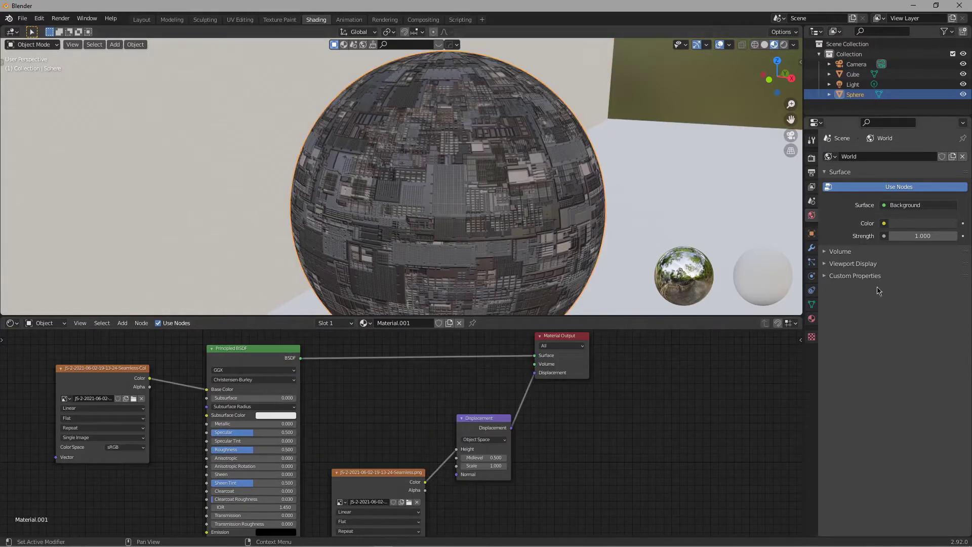
Step: Look through the sphere's material properties, including Settings and Viewport Display, for a displacement method option
click(812, 319)
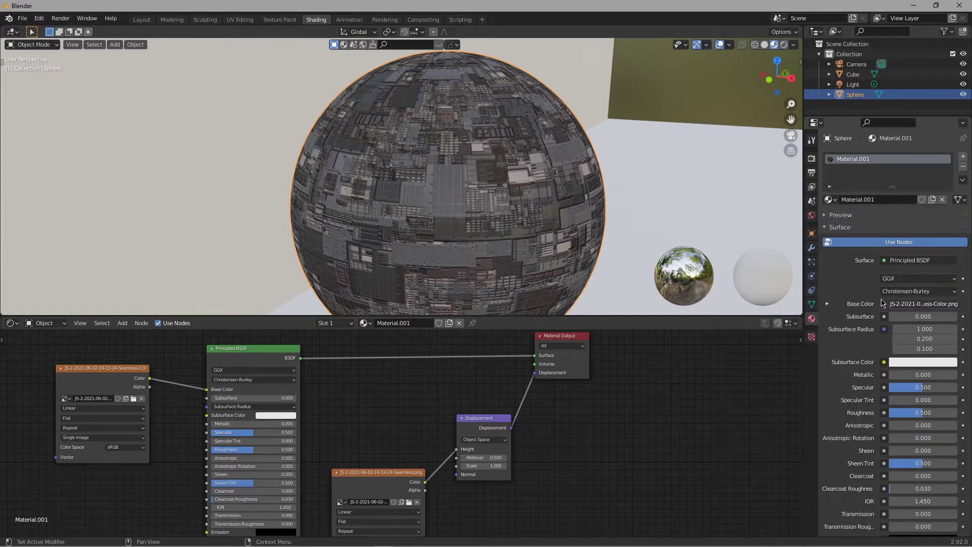
scroll(896, 305, down, 10)
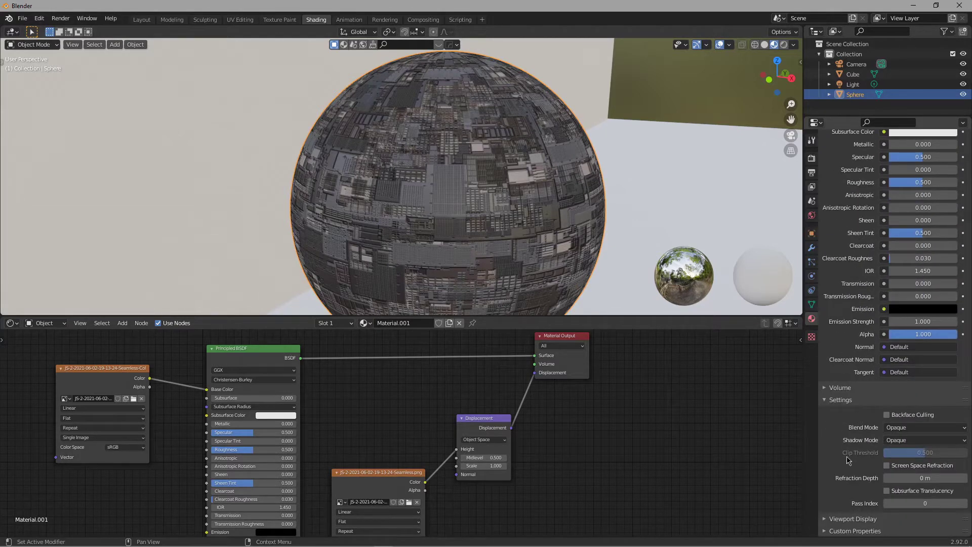
click(834, 521)
scroll(873, 473, down, 2)
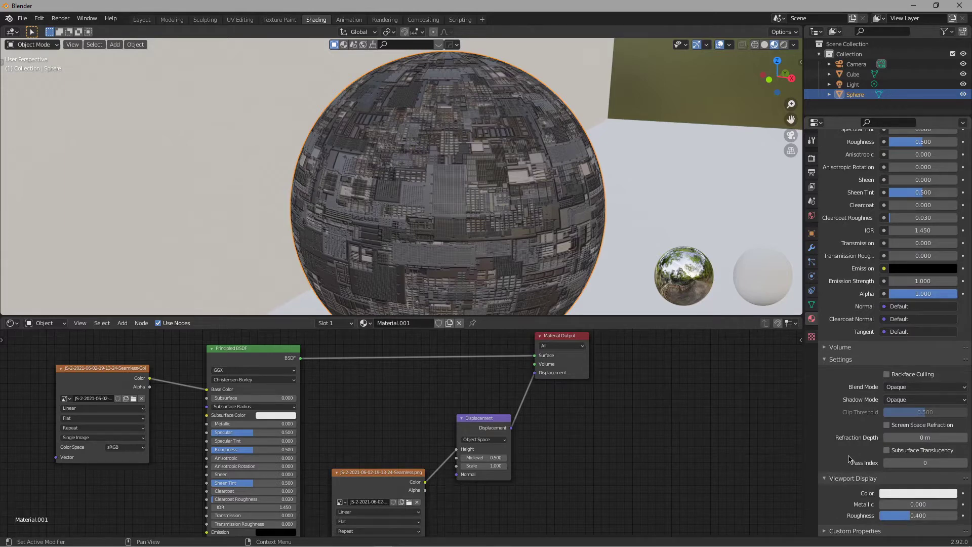
click(840, 359)
click(836, 454)
click(836, 453)
click(839, 467)
scroll(846, 425, down, 4)
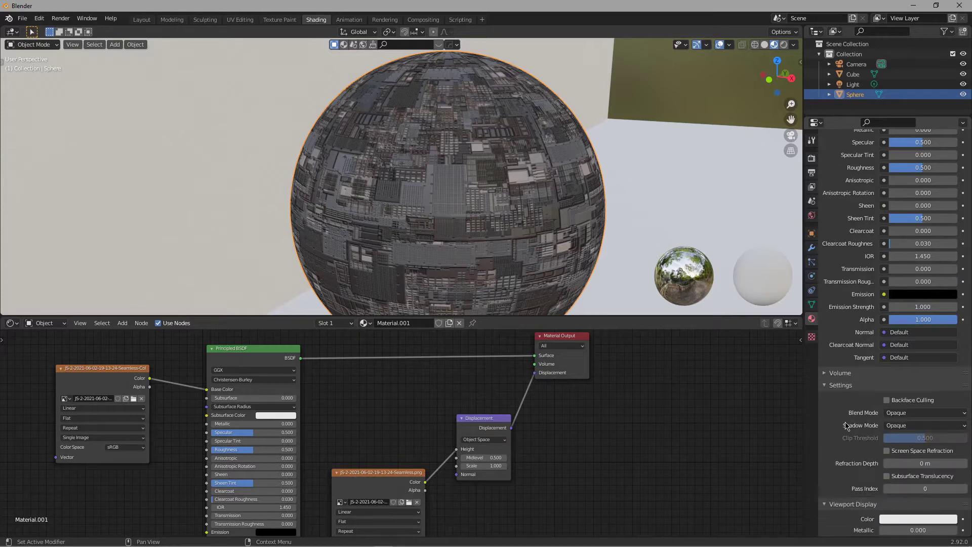
scroll(840, 501, down, 2)
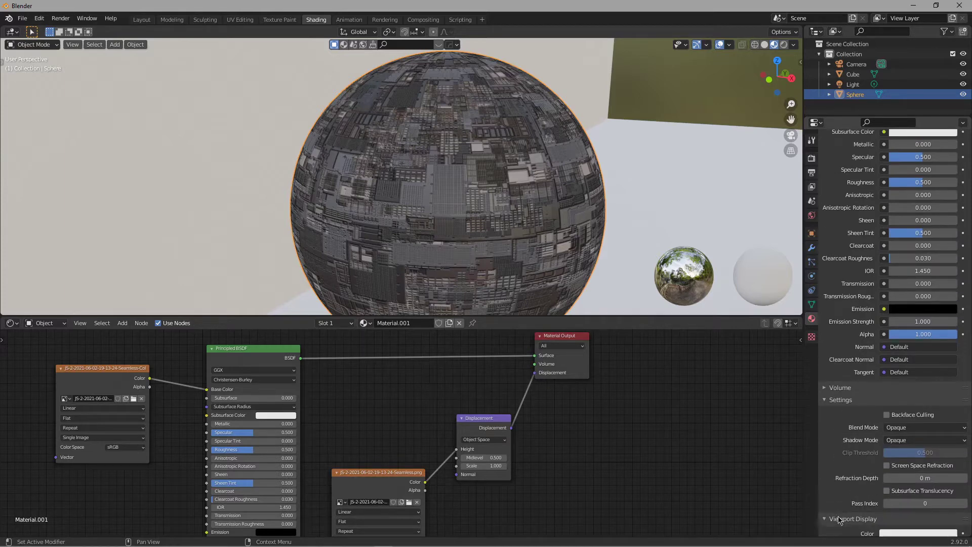
scroll(845, 468, up, 13)
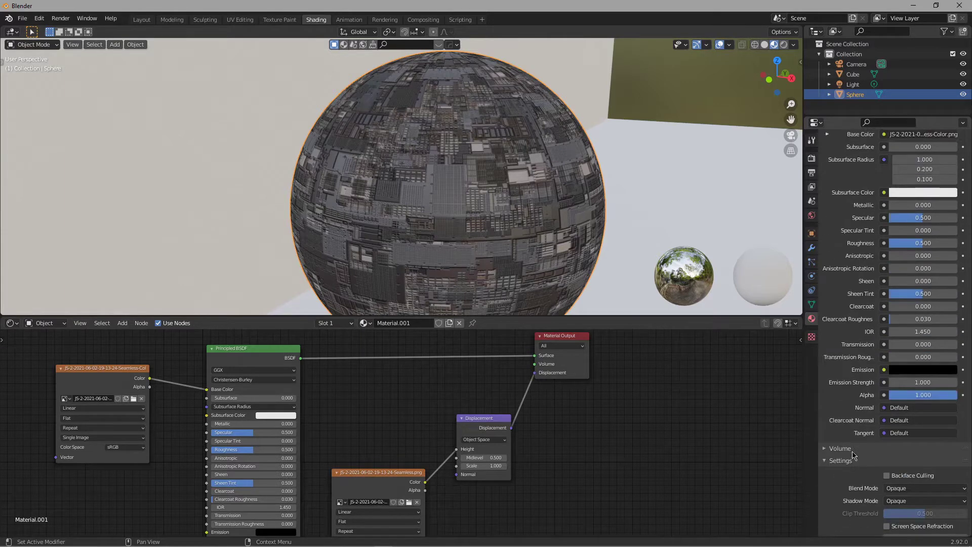
Step: Set the render engine to Cycles and its device to GPU Compute
click(812, 140)
click(811, 158)
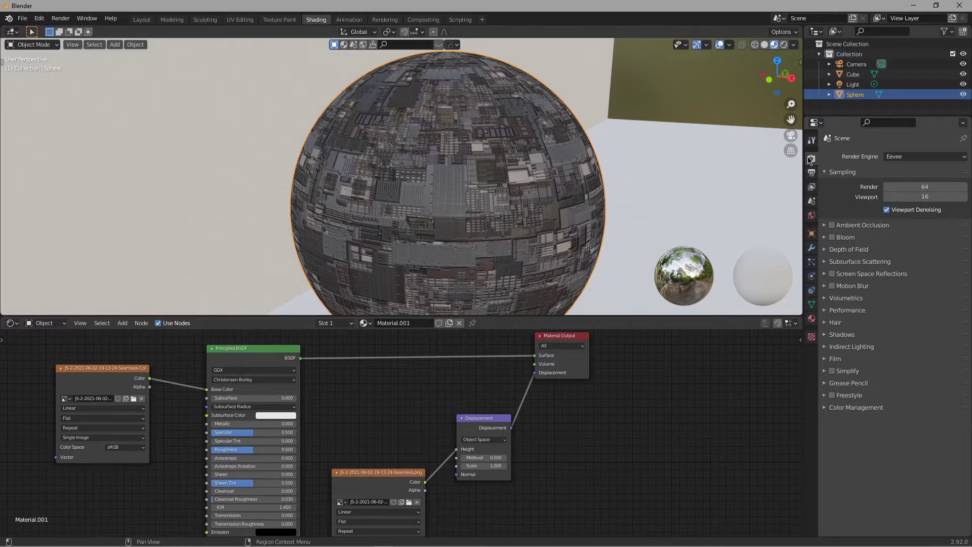
click(937, 157)
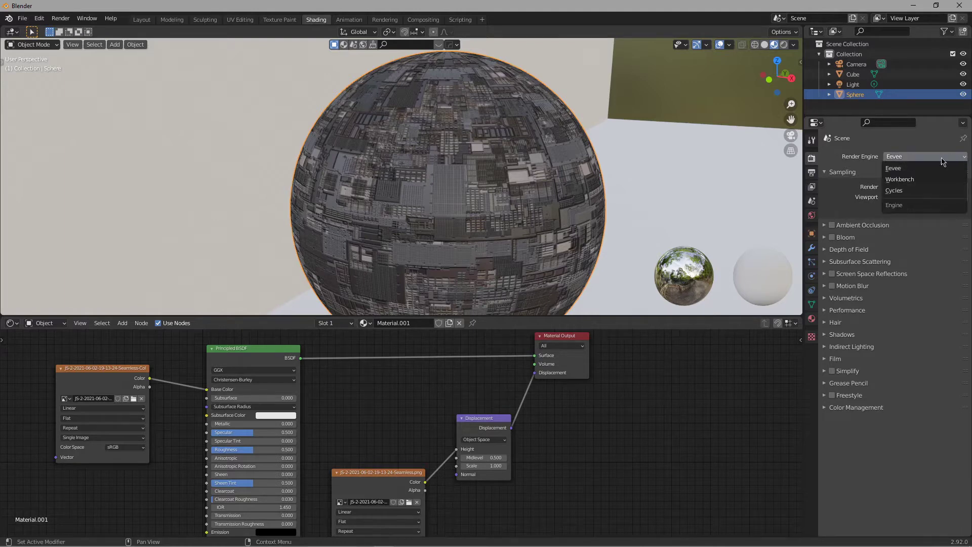
click(912, 191)
click(911, 182)
click(907, 206)
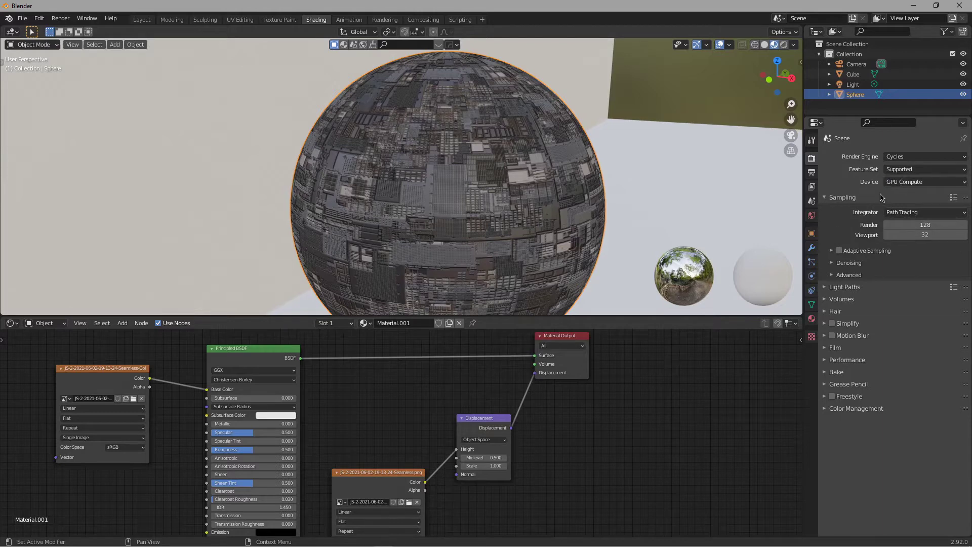
Step: Set the surface displacement method of the sphere's material to Displacement and Bump, and collapse the Surface settings
click(811, 320)
scroll(859, 347, down, 12)
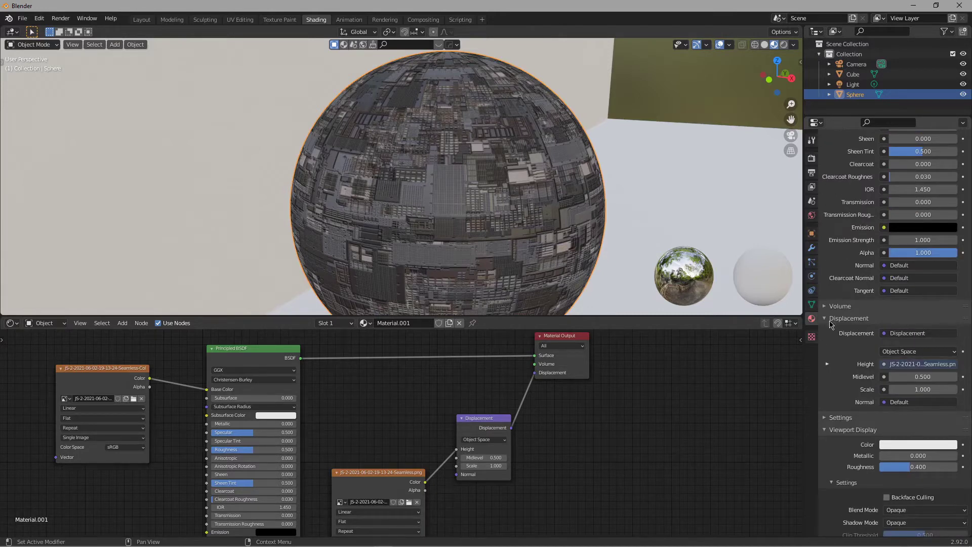
click(831, 419)
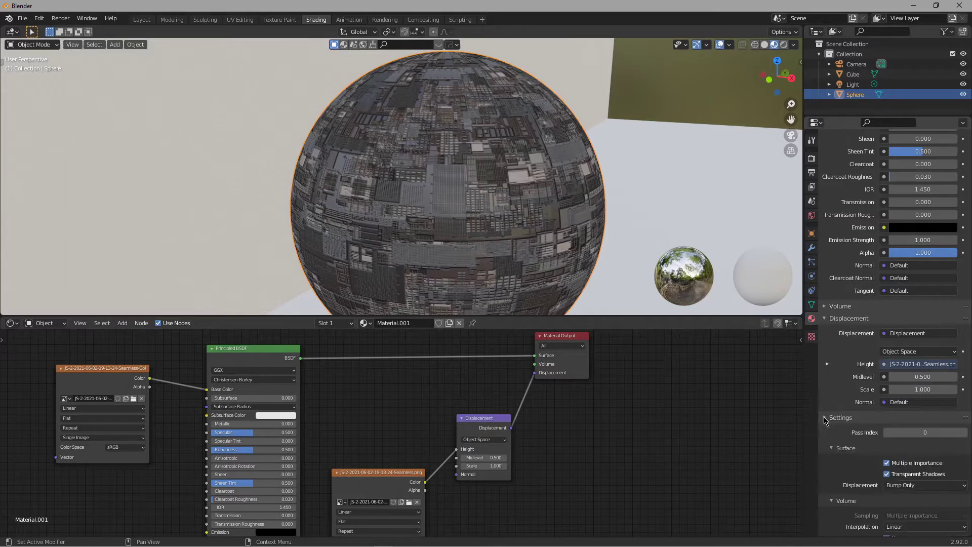
scroll(863, 490, down, 3)
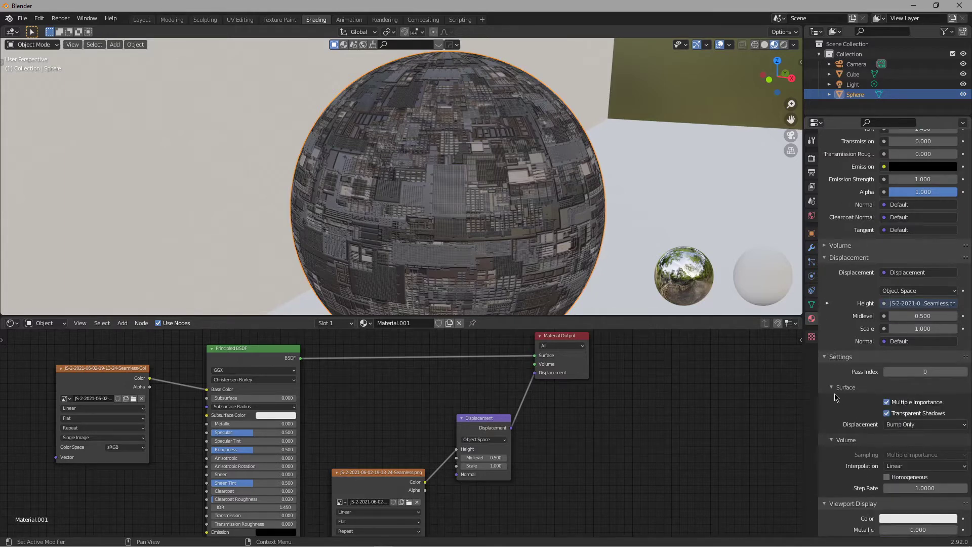
click(919, 430)
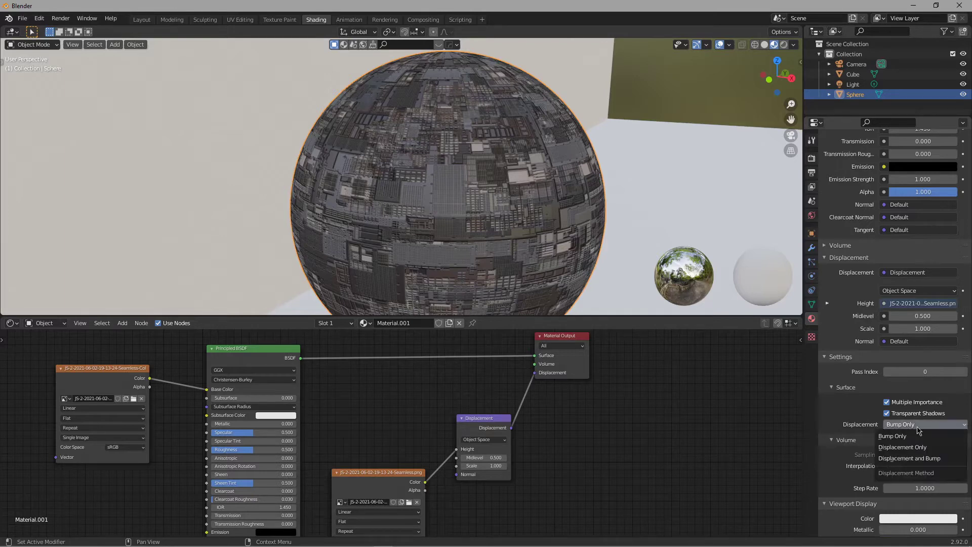
click(918, 458)
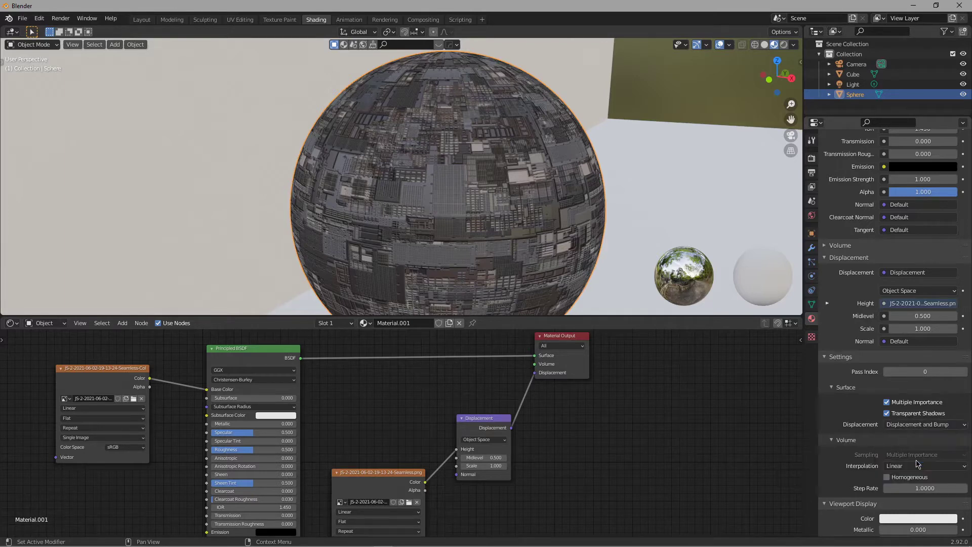
click(831, 388)
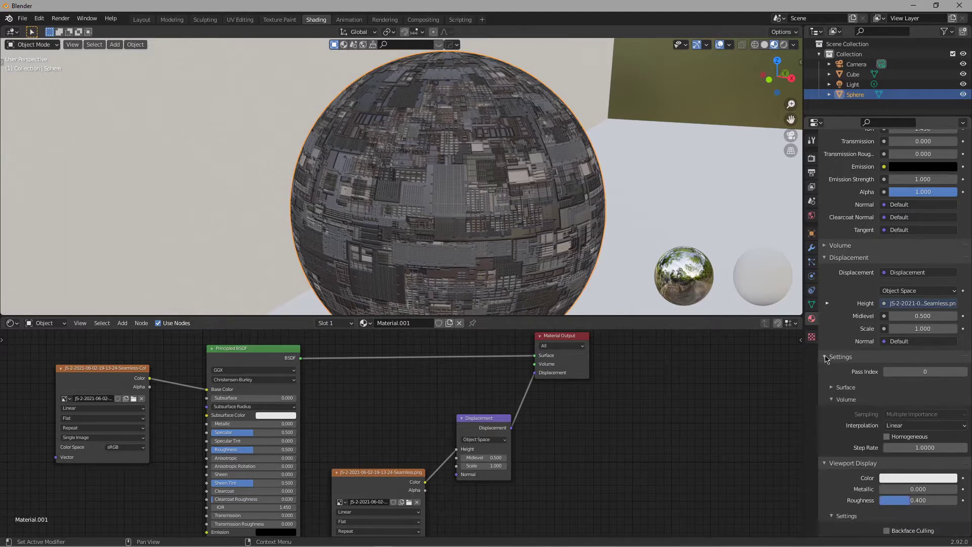
scroll(919, 183, up, 10)
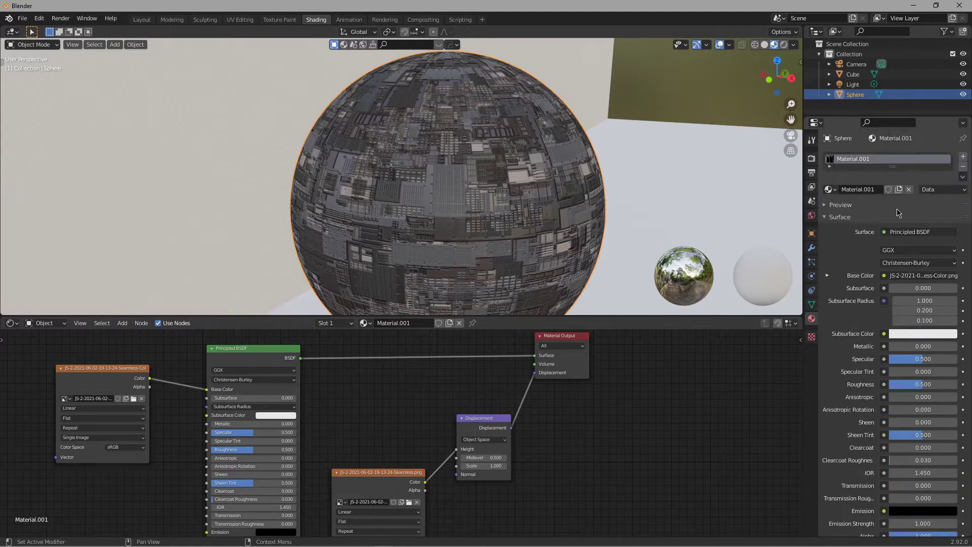
Step: Set the Cycles feature set to Experimental in the render properties
click(812, 158)
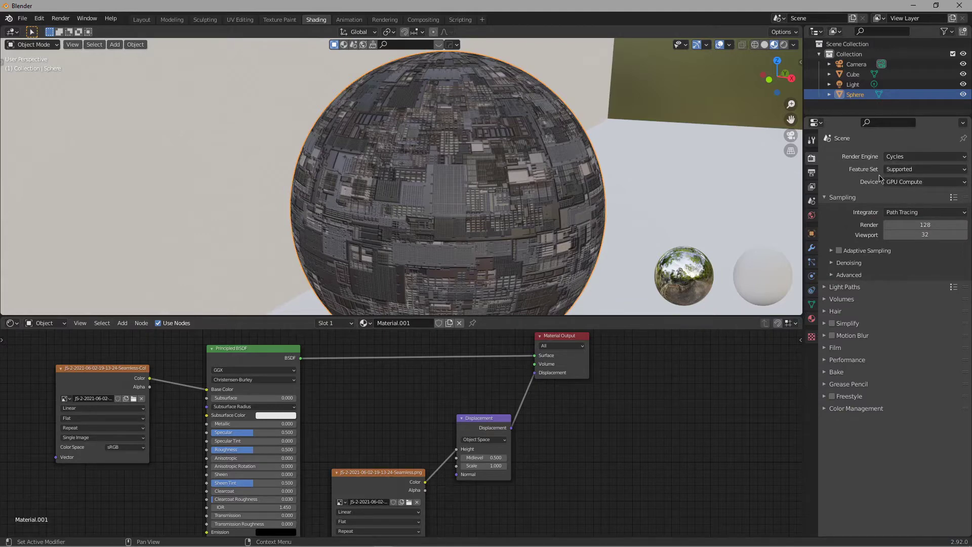
click(922, 169)
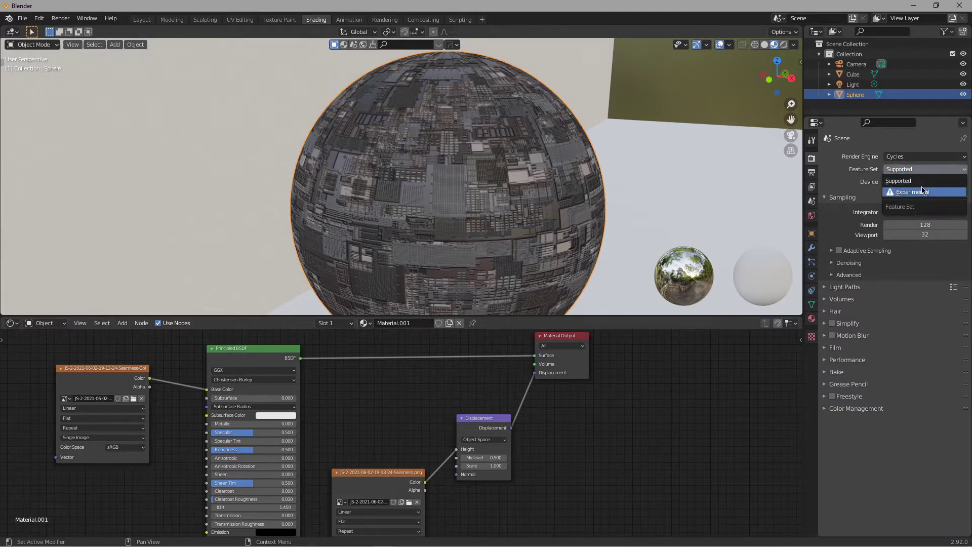
click(921, 192)
Step: Add a Subdivision Surface modifier to the sphere and enable Adaptive Subdivision
scroll(619, 212, down, 2)
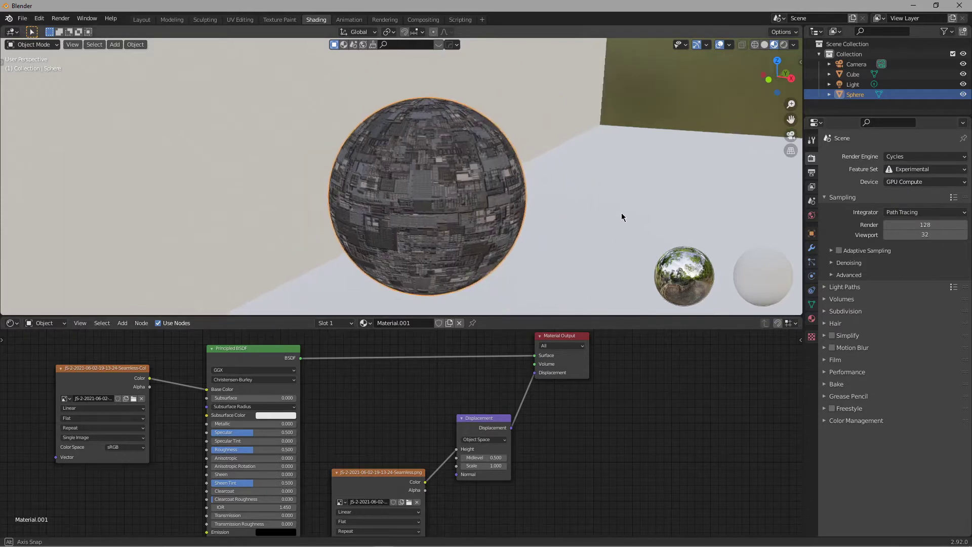
click(812, 250)
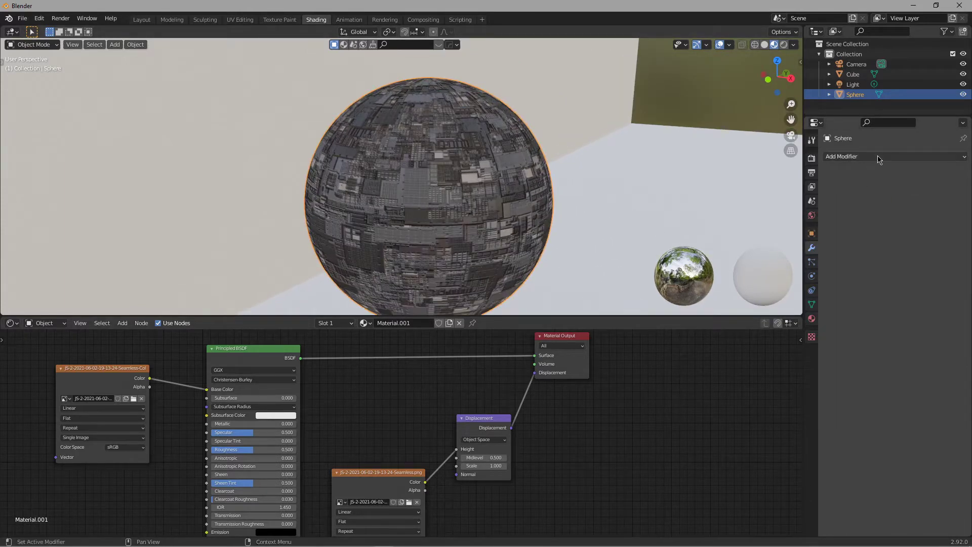
click(861, 157)
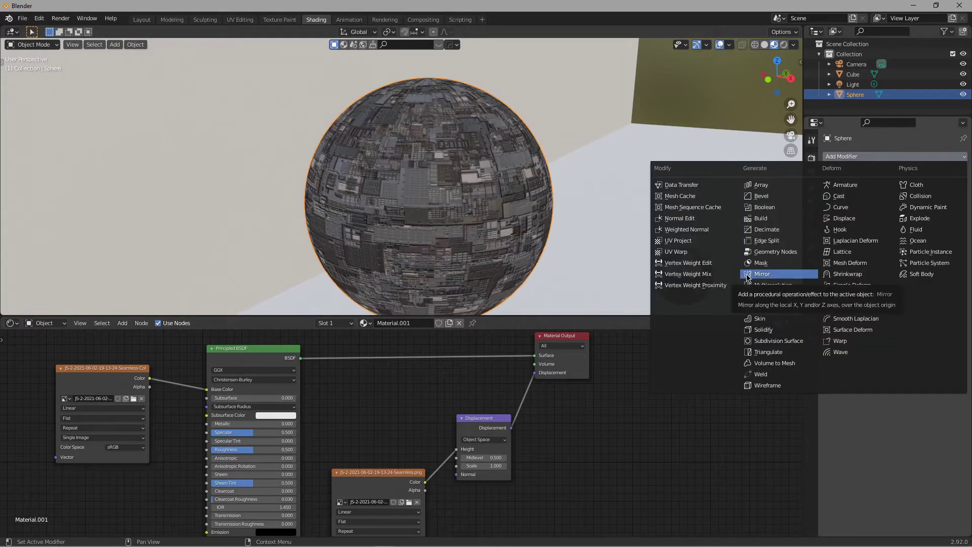
click(766, 347)
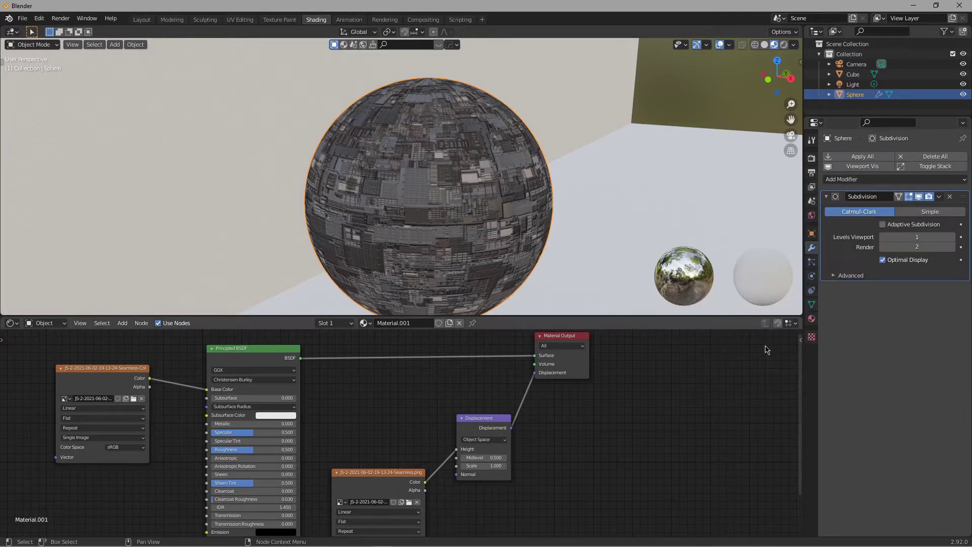
click(887, 228)
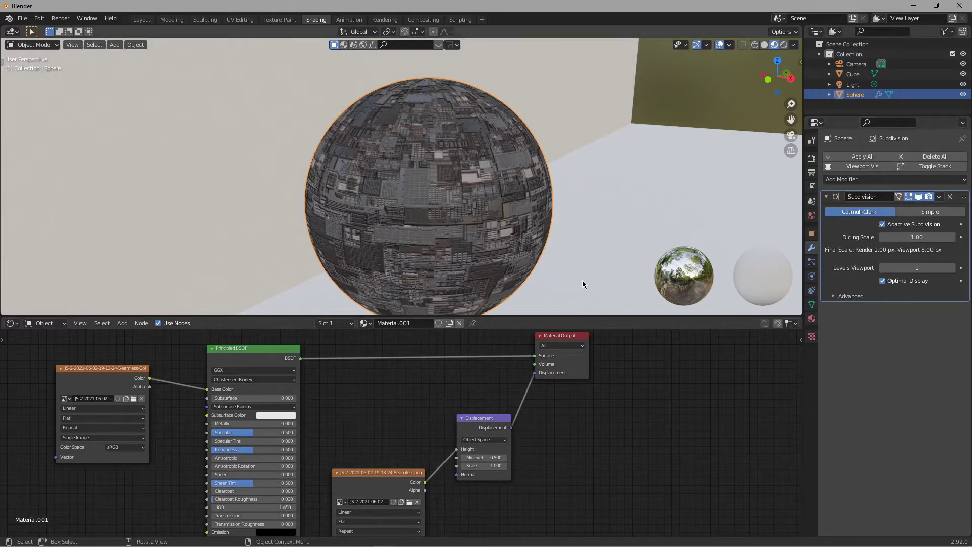
Step: Deselect the sphere and preview its displacement close up with Rendered viewport shading
ctrl+middle_drag(557, 187, 570, 169)
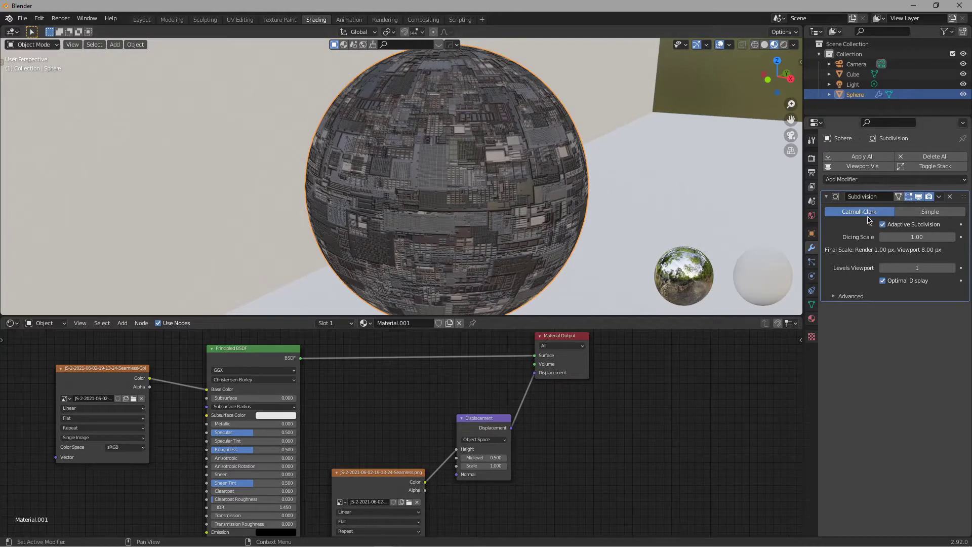
click(611, 141)
scroll(610, 140, down, 1)
middle_drag(583, 146, 560, 158)
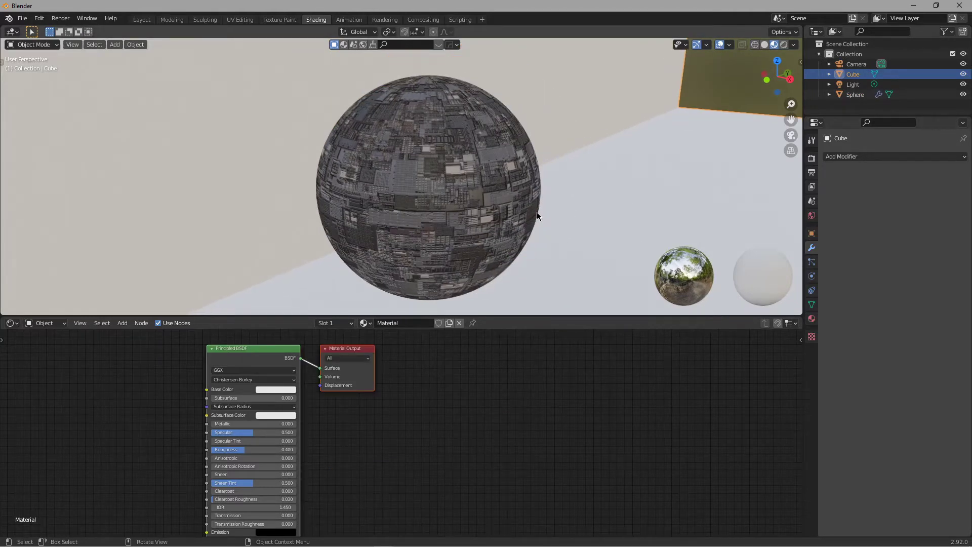
key(z)
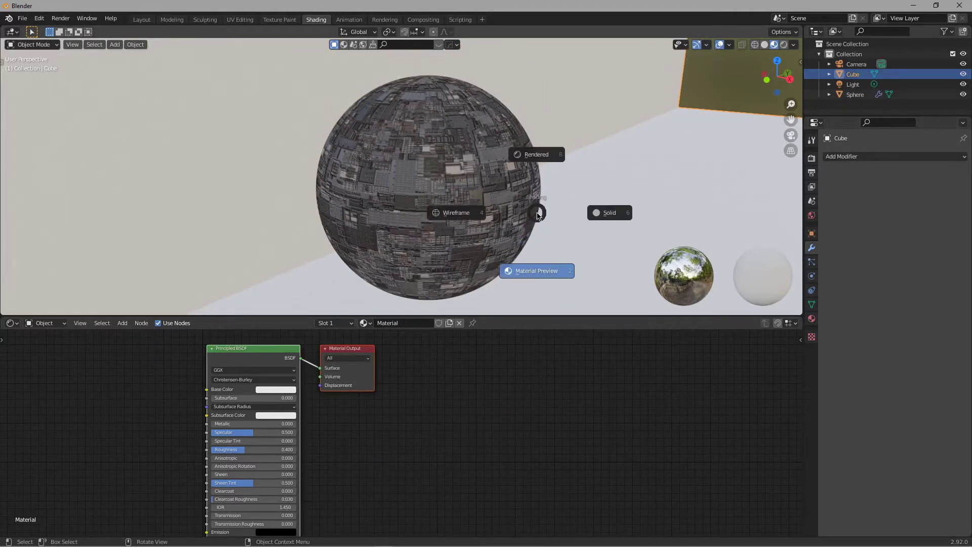
click(542, 155)
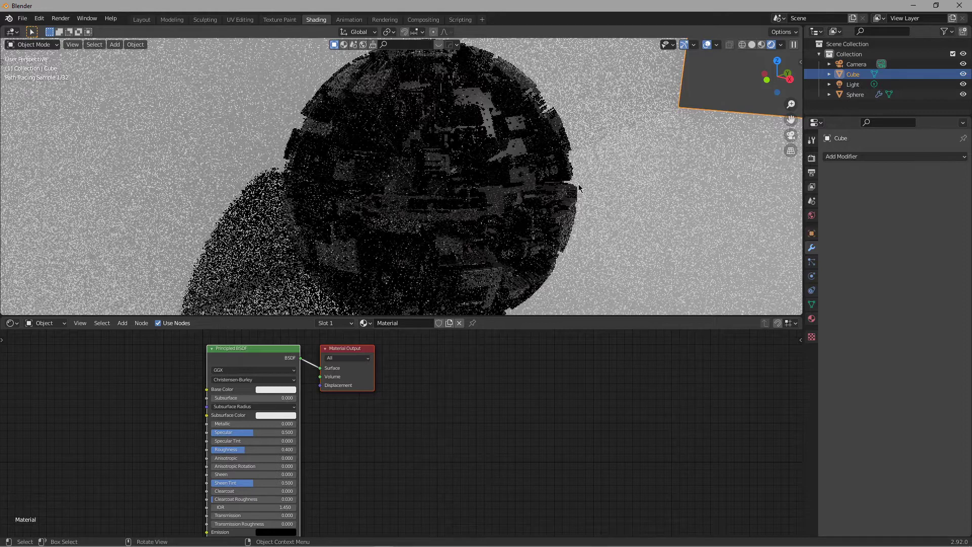
Step: Return to Solid shading, then move the point light down along Z and along X closer to the sphere
key(z)
click(664, 186)
scroll(526, 148, down, 8)
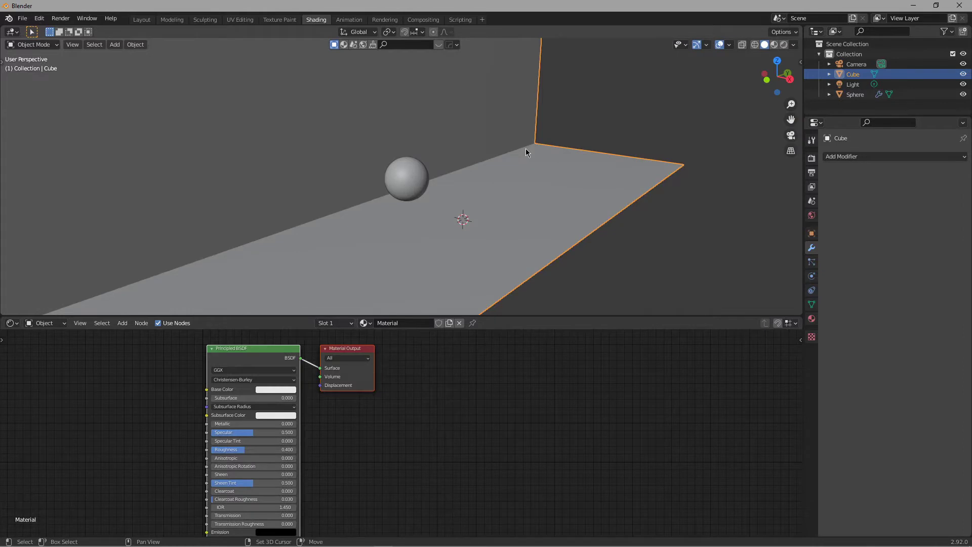
scroll(525, 147, down, 6)
middle_drag(503, 171, 558, 154)
middle_drag(555, 99, 566, 152)
click(556, 135)
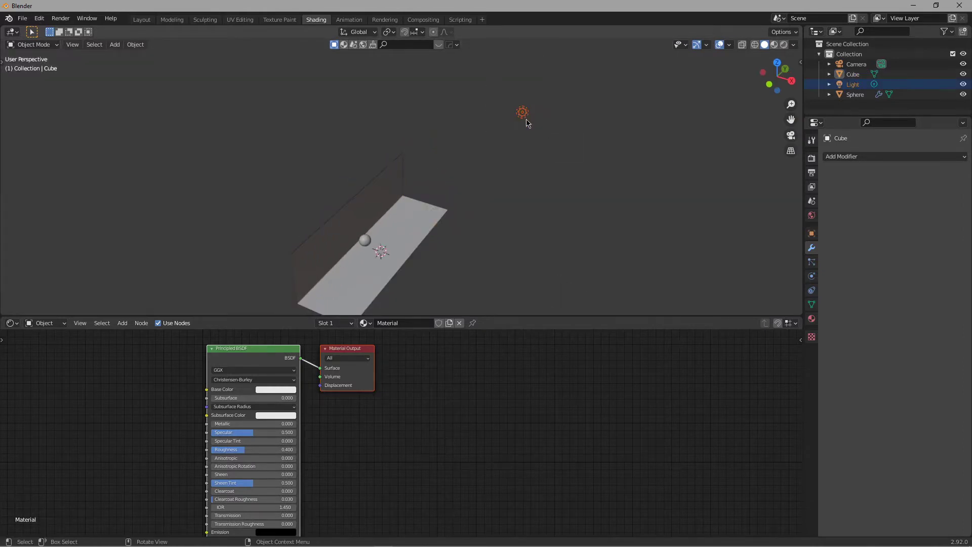
middle_drag(479, 193, 577, 162)
key(g)
key(z)
click(549, 305)
key(g)
key(x)
click(455, 243)
Step: Duplicate the point light along the Y axis to the opposite side of the sphere
scroll(537, 162, up, 5)
middle_drag(537, 161, 468, 170)
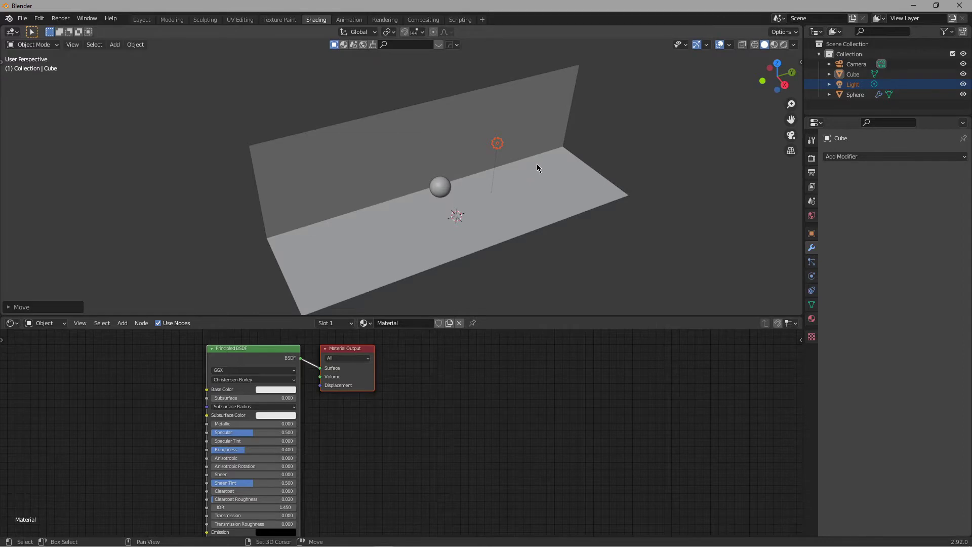
key(shift+d)
key(y)
click(494, 204)
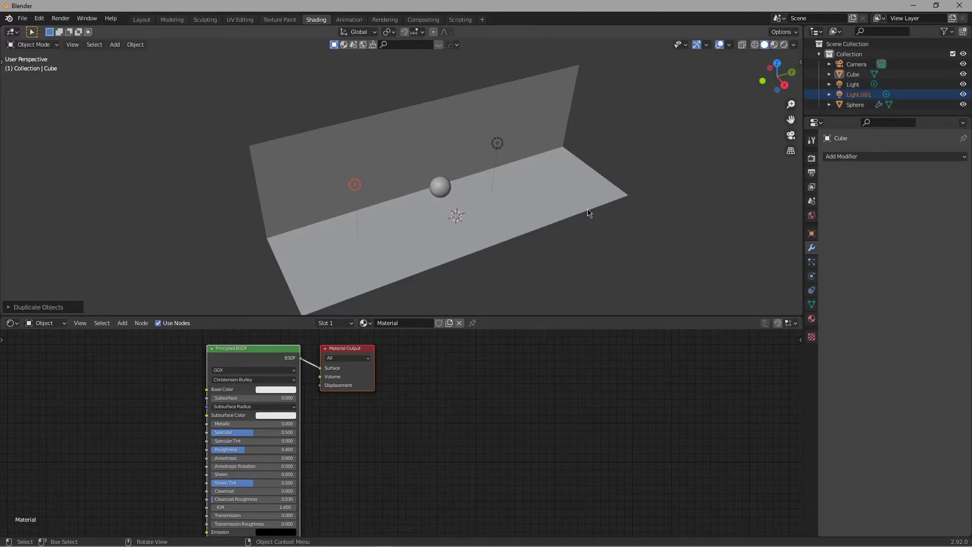
Step: Set the power of both point lights to 500 W
scroll(590, 213, up, 4)
click(811, 318)
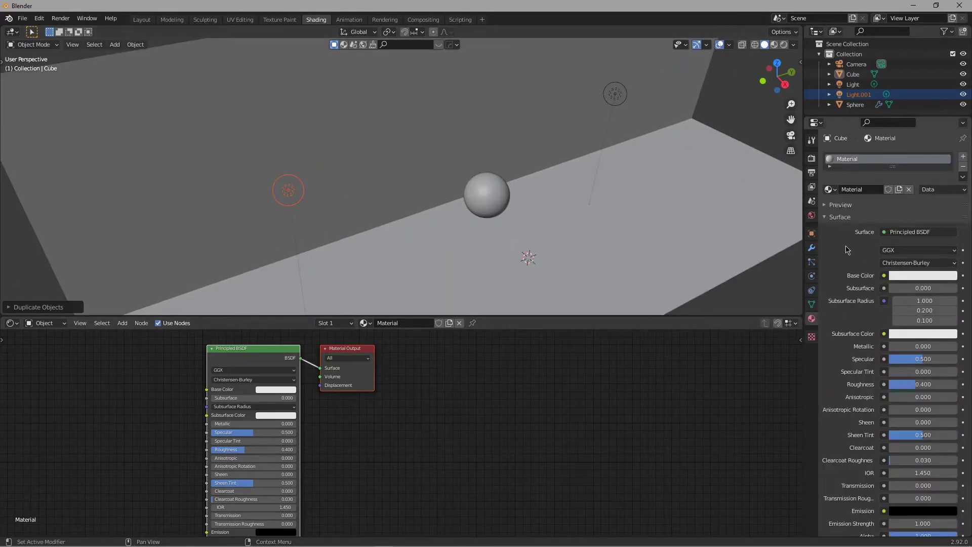
scroll(893, 356, down, 5)
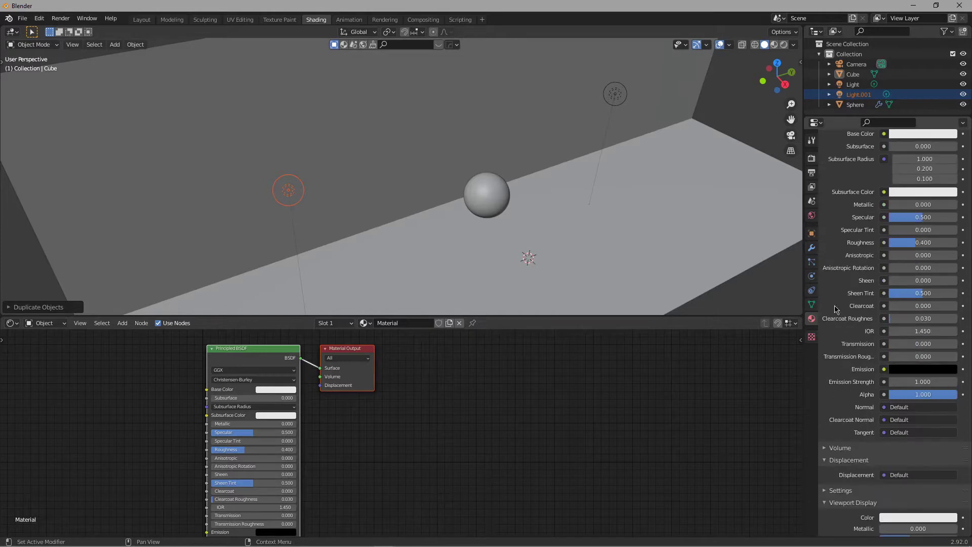
click(396, 243)
shift+click(288, 190)
click(943, 222)
text(50)
key(Return)
click(623, 93)
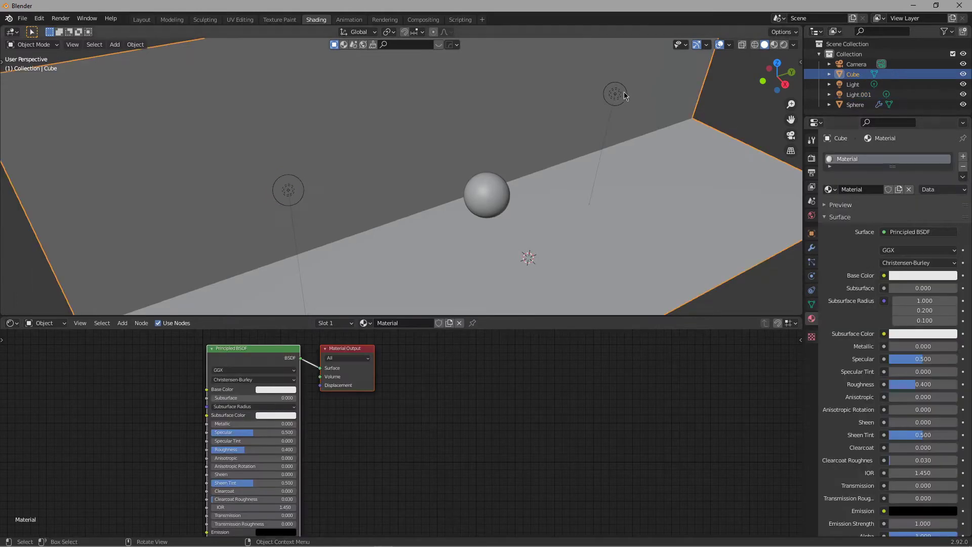
click(624, 94)
click(927, 223)
key(BackSpace)
text(500)
key(Return)
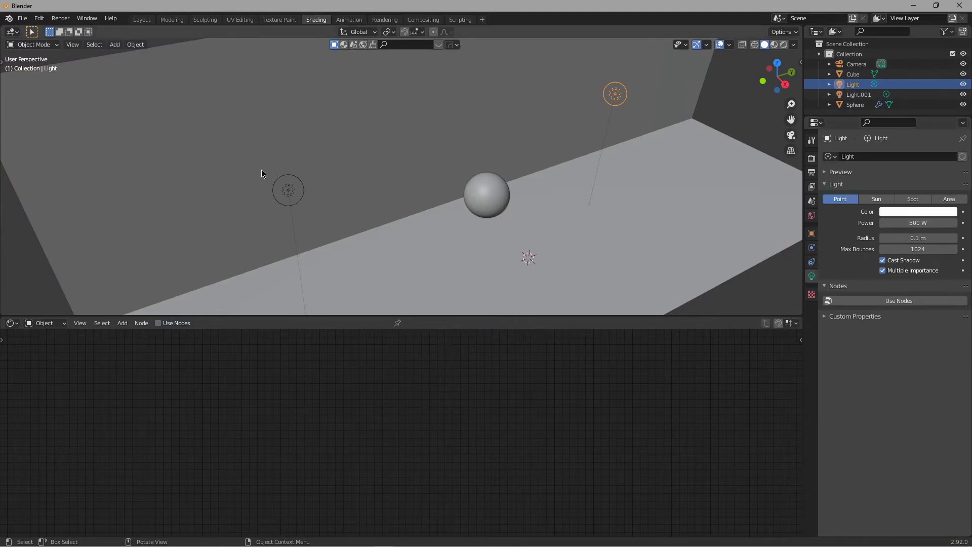
Step: Select both point lights together, raise them slightly and shift them along the Y axis
shift+click(288, 190)
scroll(370, 224, down, 5)
key(g)
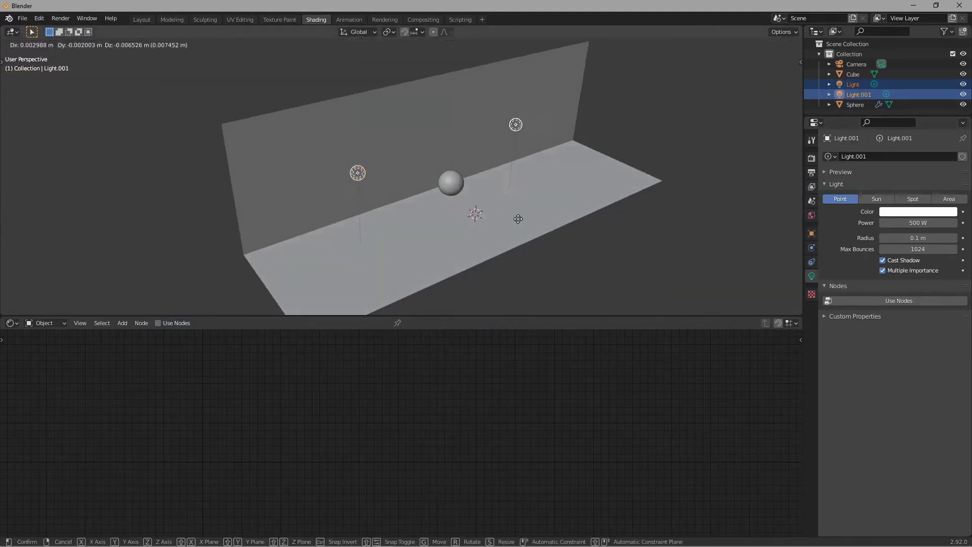
click(524, 197)
key(g)
key(y)
click(538, 193)
Step: Select the sphere and inspect it up close in Rendered viewport shading
scroll(588, 230, up, 5)
shift+middle_drag(587, 230, 532, 213)
scroll(557, 205, up, 4)
click(557, 205)
shift+middle_drag(623, 203, 521, 202)
scroll(542, 184, up, 3)
scroll(552, 199, down, 4)
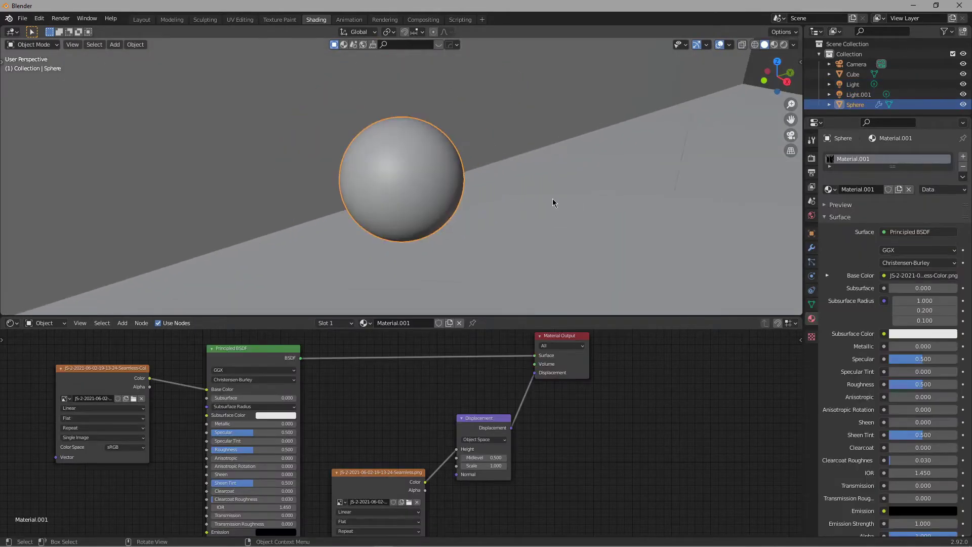
key(z)
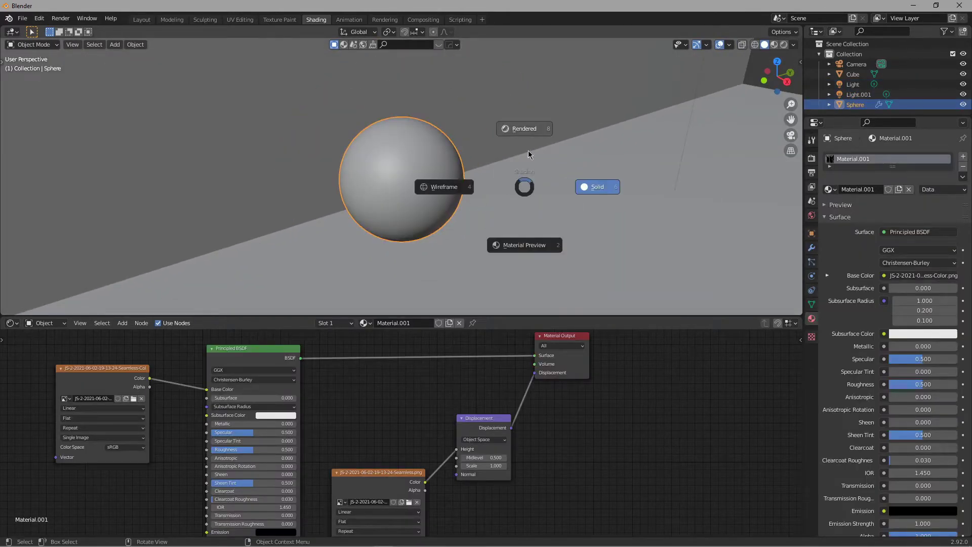
click(527, 130)
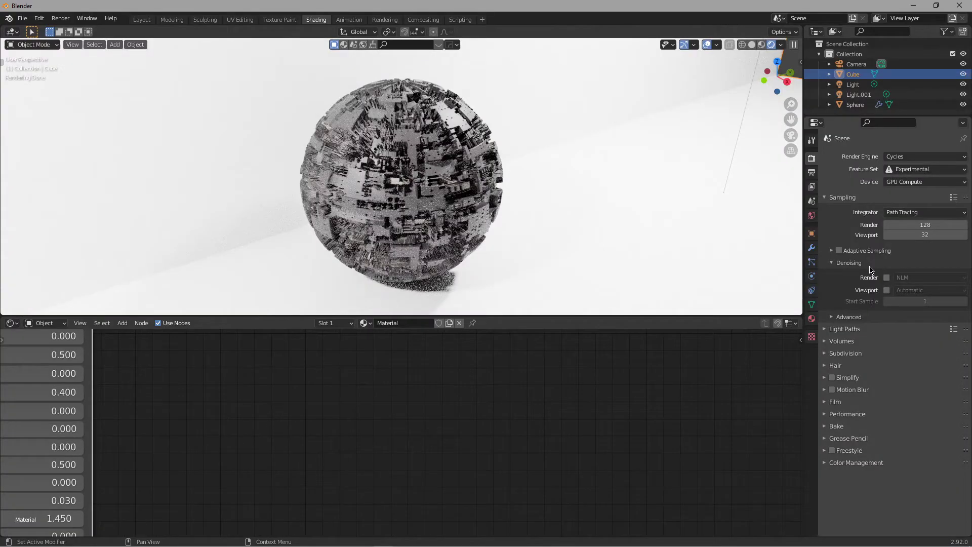
Step: Enable NLM denoising for the final render, and move the color image texture node further from the Principled BSDF
click(886, 277)
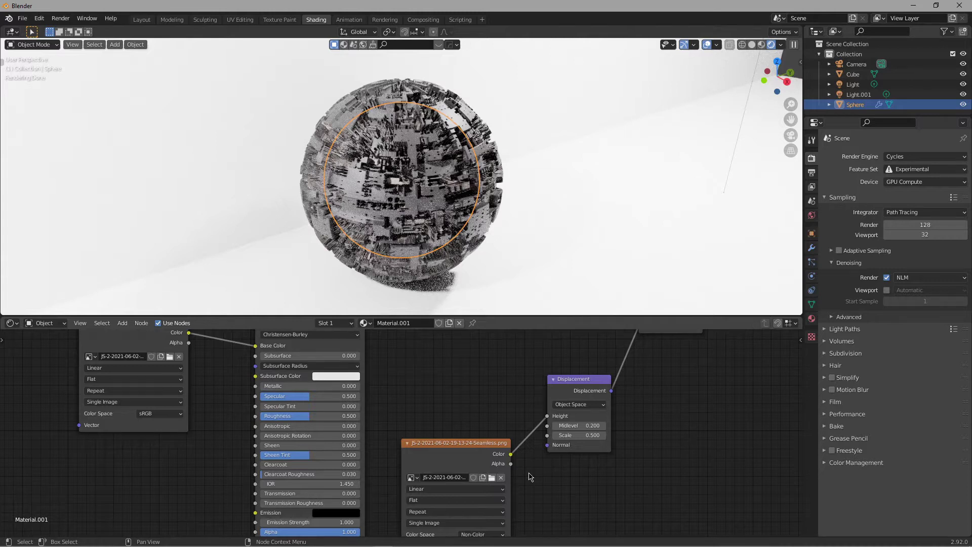
scroll(484, 446, down, 3)
drag(313, 375, 295, 359)
scroll(595, 451, up, 4)
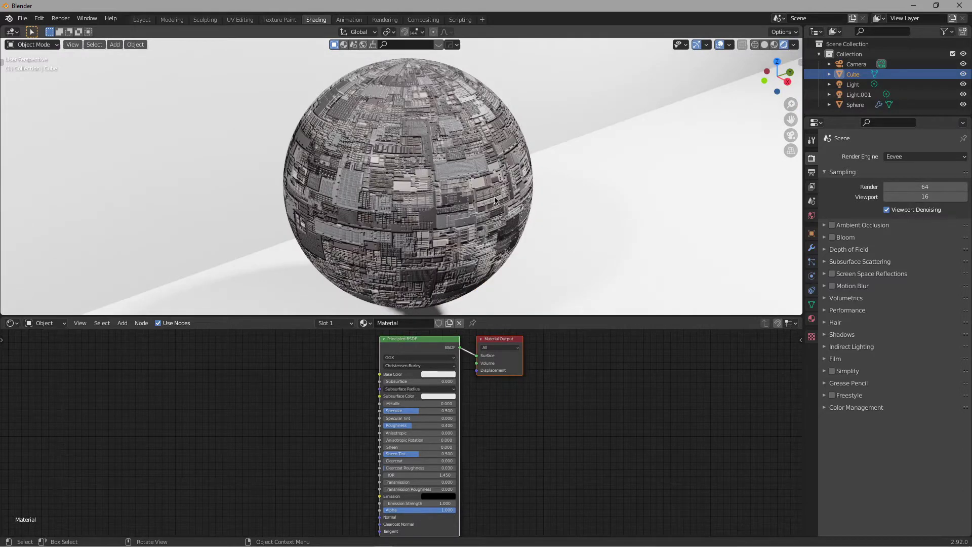
Step: Select the sphere and add a ColorRamp node to its material
click(495, 197)
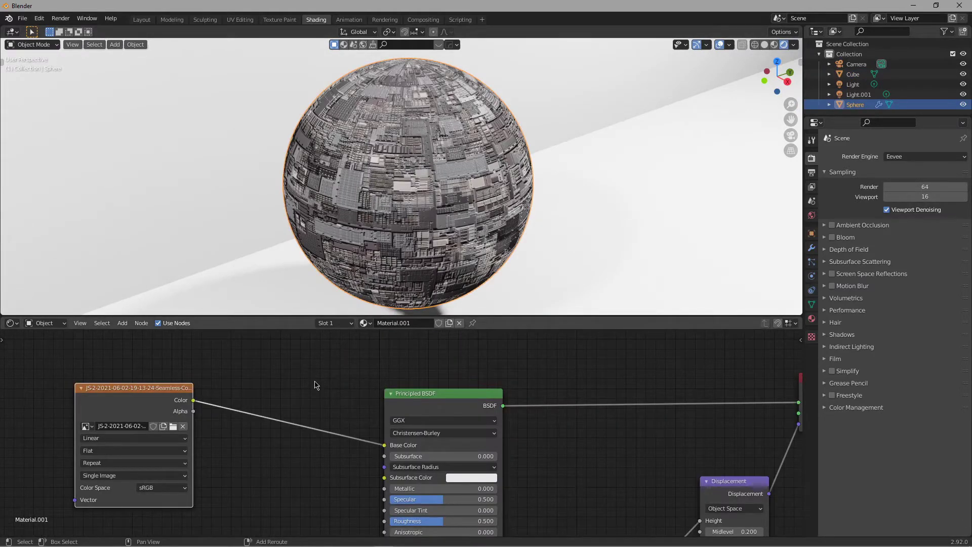
key(shift+a)
text(scolorr)
key(Return)
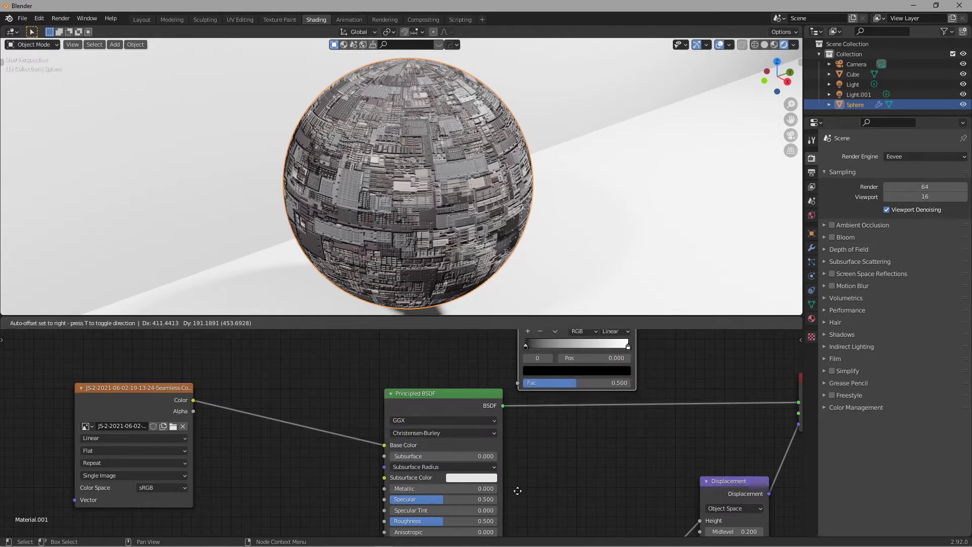
click(517, 489)
scroll(536, 478, down, 6)
middle_drag(284, 457, 323, 384)
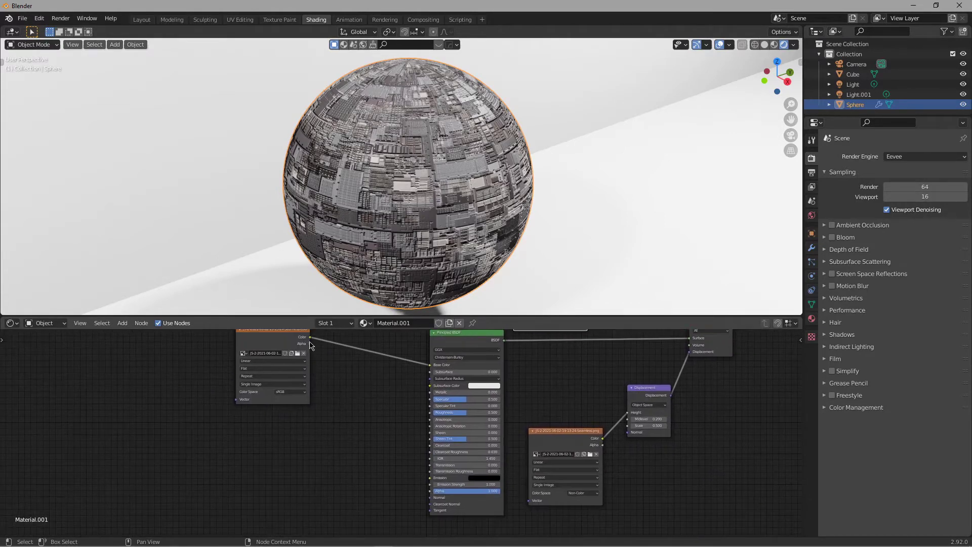
Step: Connect the Color output of the color image texture to the Emission input of the Principled BSDF
drag(310, 339, 430, 478)
scroll(585, 385, up, 1)
middle_drag(584, 385, 521, 481)
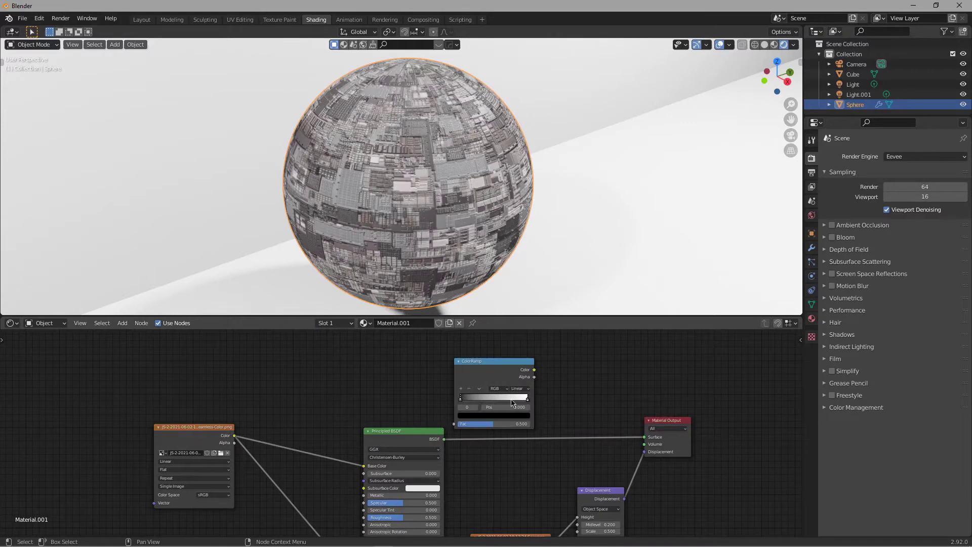
Step: Insert the ColorRamp node into the link between the color image texture and the Emission input
scroll(508, 359, down, 1)
scroll(508, 365, up, 1)
middle_drag(507, 364, 535, 431)
drag(510, 345, 317, 466)
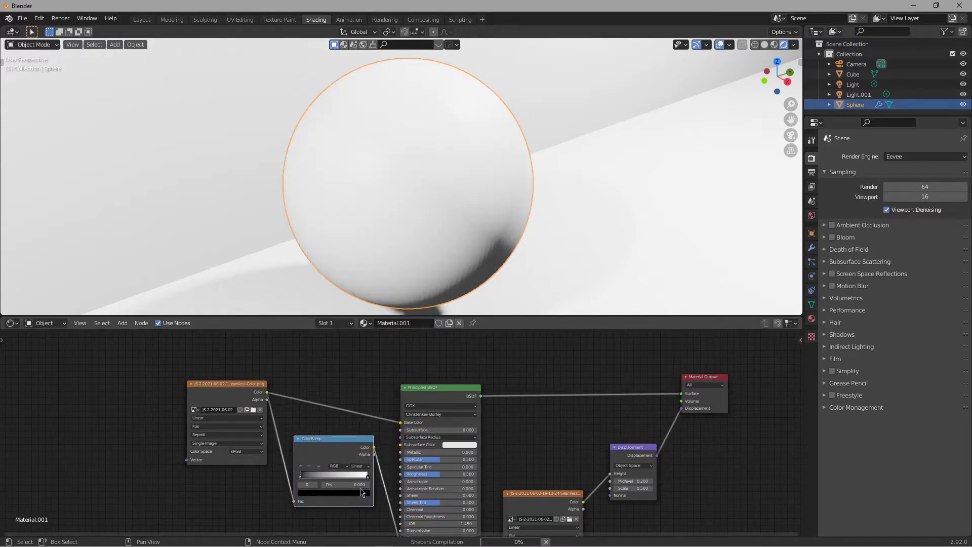
middle_drag(362, 492, 406, 465)
scroll(405, 436, up, 4)
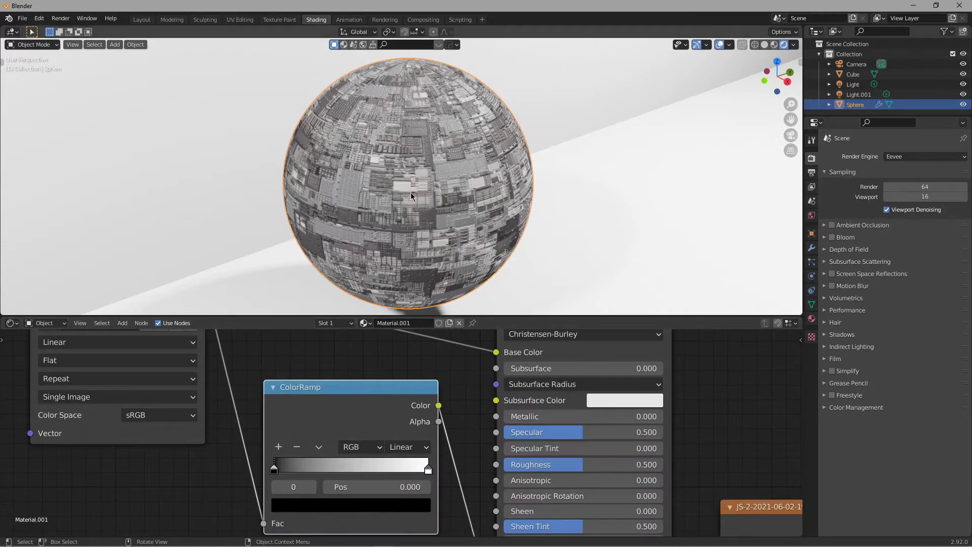
Step: Move the ColorRamp's black stop to about 0.264 and its white stop to about 0.486
click(912, 155)
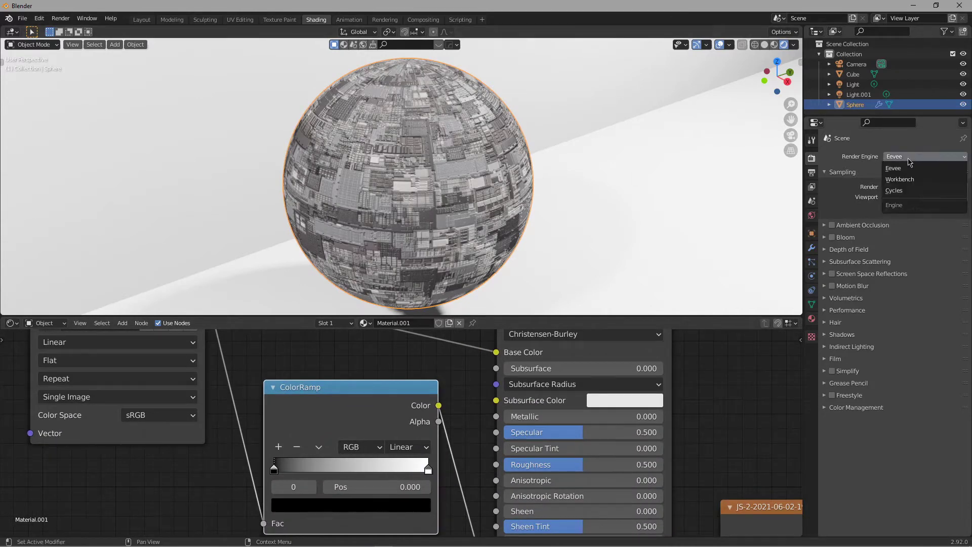
drag(274, 471, 320, 479)
drag(428, 470, 314, 469)
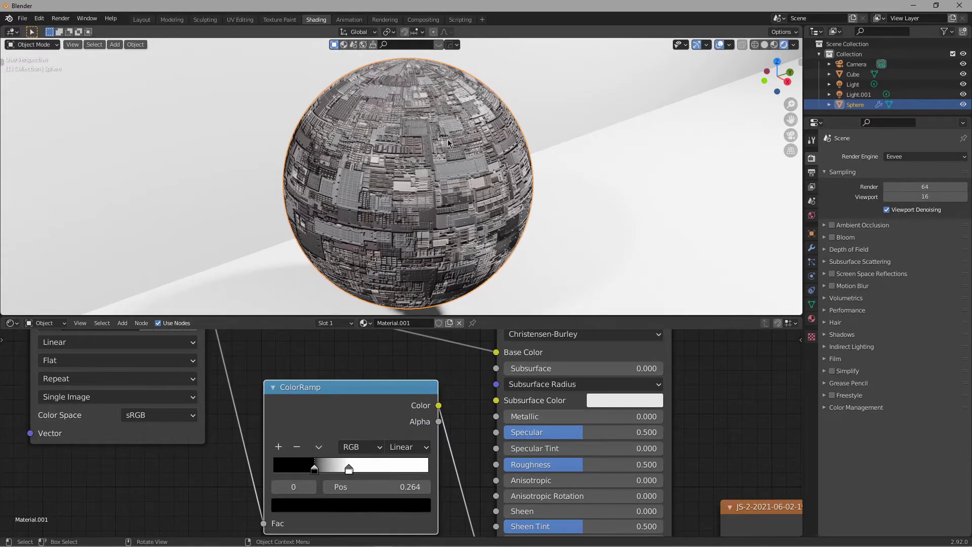
Step: Delete the original point light so that only its duplicate lights the scene
scroll(485, 180, down, 6)
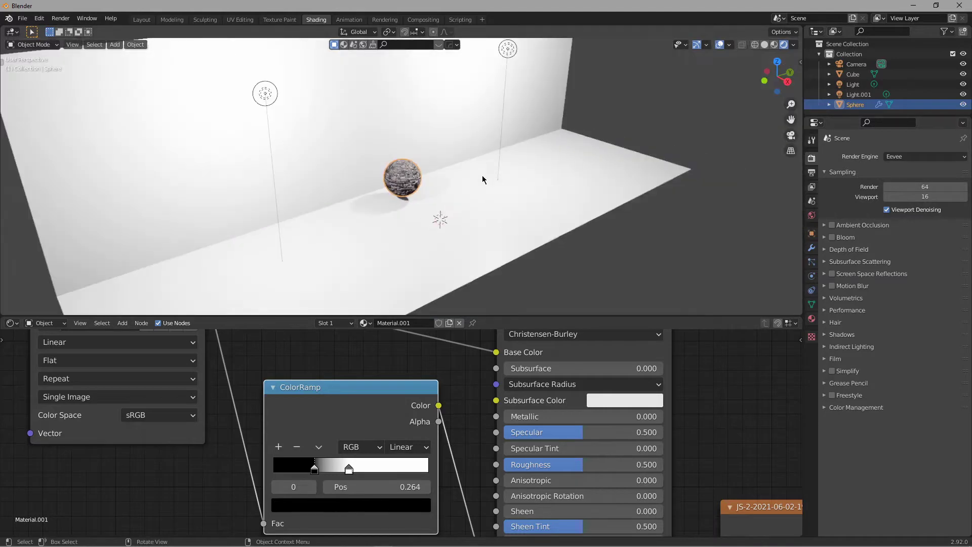
middle_drag(485, 181, 451, 120)
click(451, 120)
scroll(414, 194, up, 5)
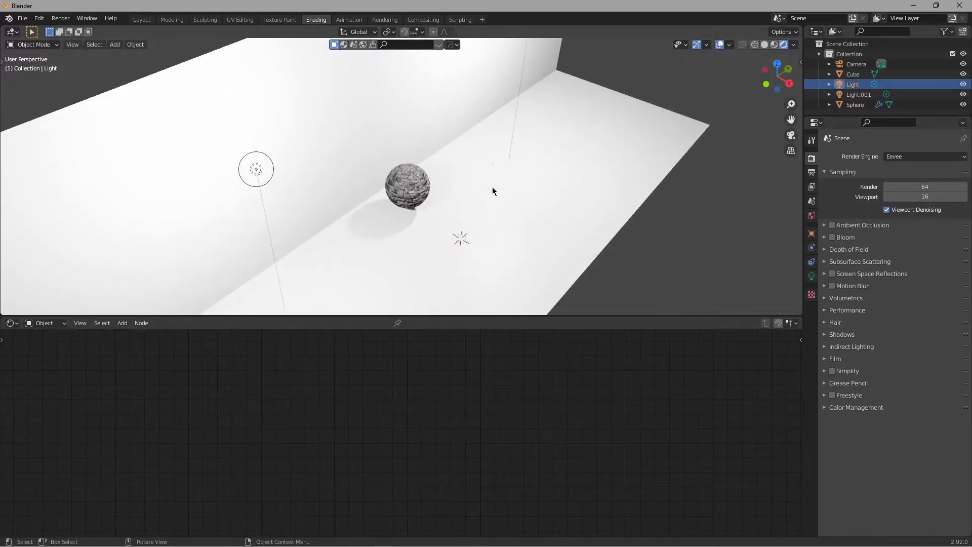
key(x)
click(495, 190)
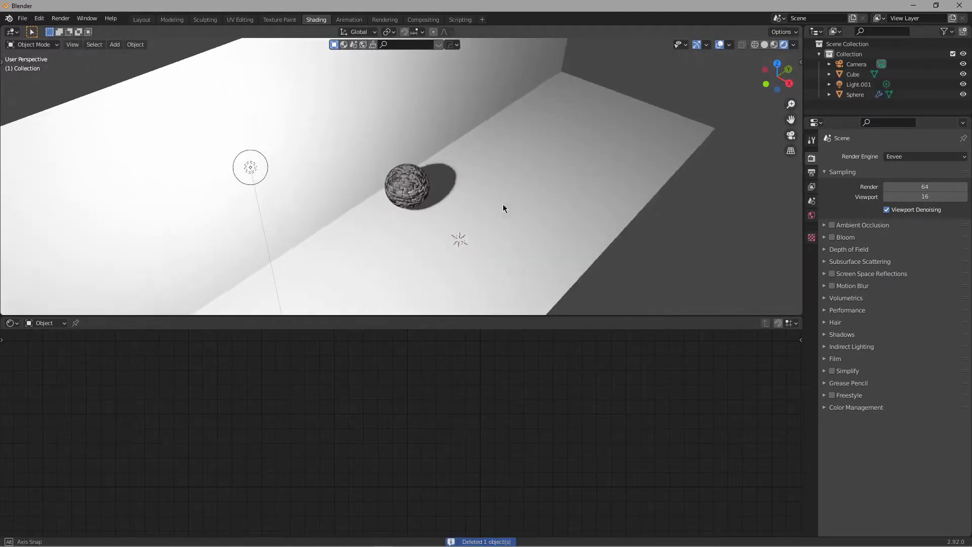
Step: Reselect the sphere and move its ColorRamp's black stop to about 0.027
scroll(509, 205, up, 7)
middle_drag(510, 205, 404, 189)
middle_drag(522, 172, 475, 157)
click(386, 185)
middle_drag(509, 194, 525, 205)
mouse_move(349, 470)
mouse_down()
mouse_move(319, 471)
mouse_move(364, 471)
mouse_move(269, 470)
mouse_move(279, 473)
mouse_up()
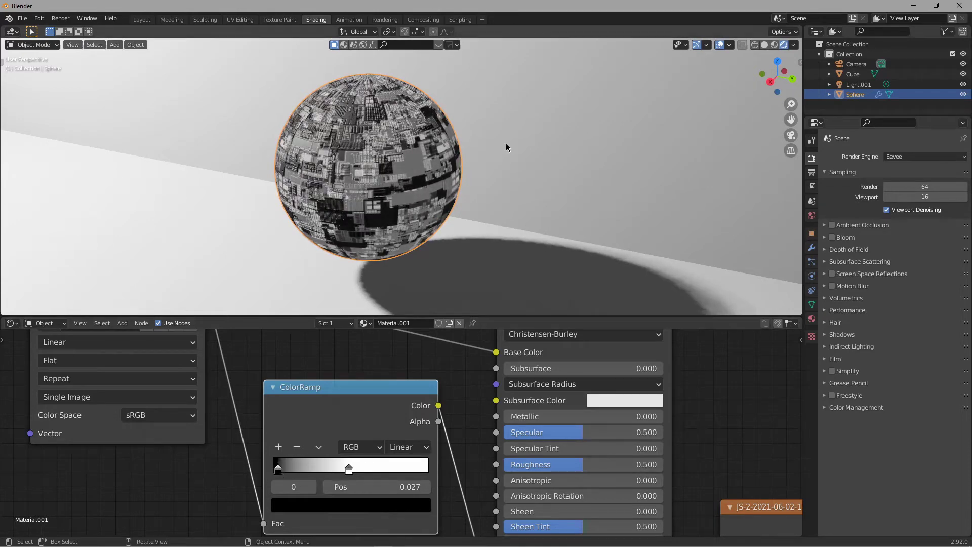
Step: Change the ColorRamp's white stop to orange with hue about 0.030 and saturation about 0.925
scroll(480, 196, up, 2)
click(349, 469)
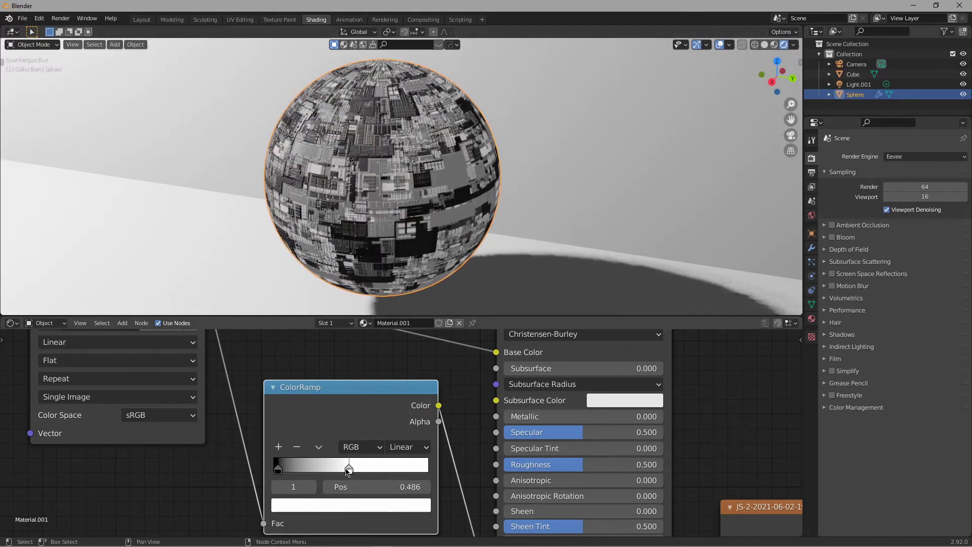
click(349, 501)
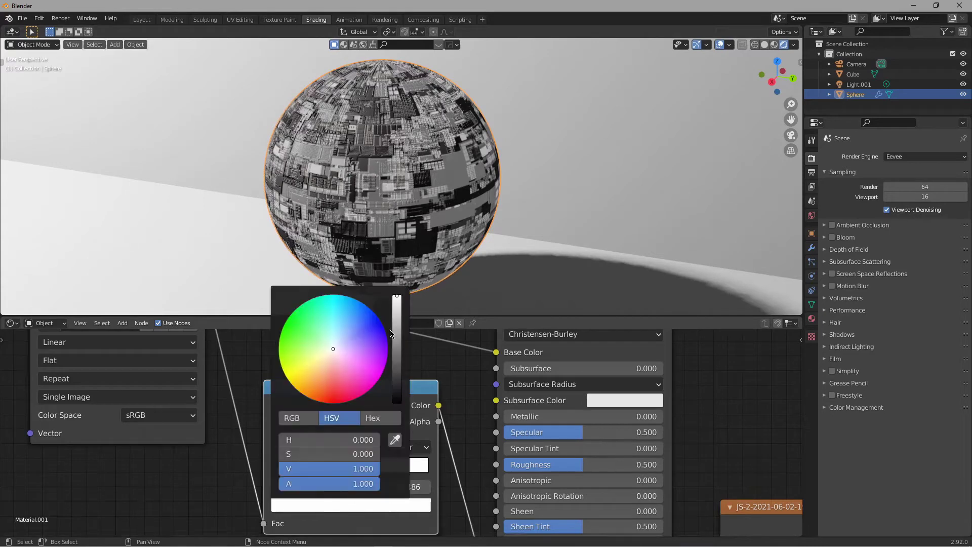
click(321, 385)
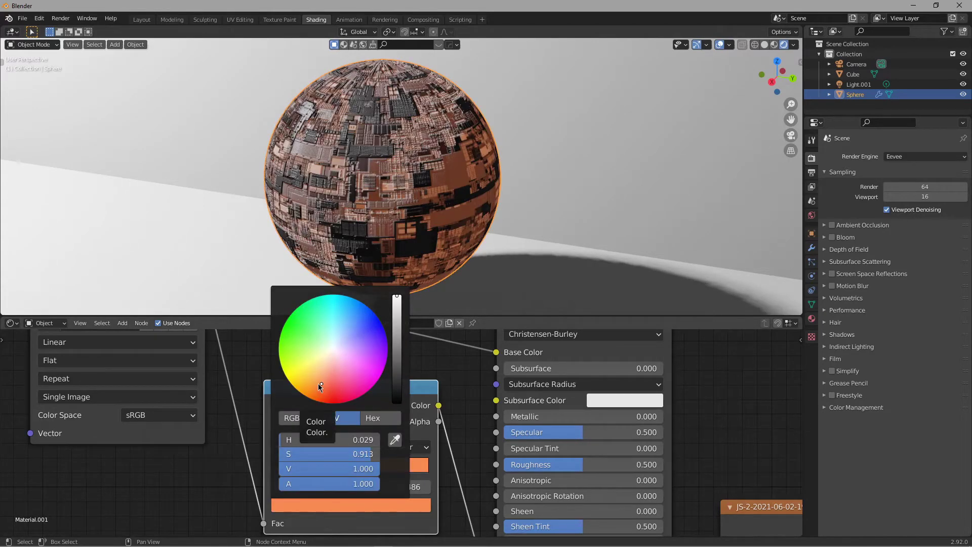
click(317, 391)
click(317, 384)
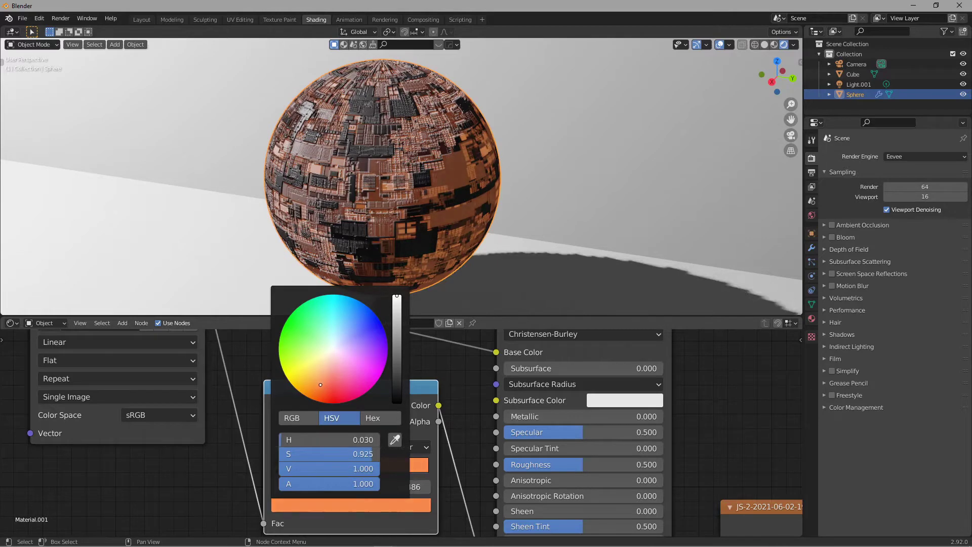
Step: Shift the ColorRamp's orange stop slightly toward the black end and move the black stop to about 0.091
mouse_move(349, 470)
mouse_down()
mouse_move(306, 474)
mouse_move(343, 477)
mouse_up()
drag(280, 476, 291, 474)
middle_drag(515, 185, 552, 193)
middle_drag(366, 237, 353, 241)
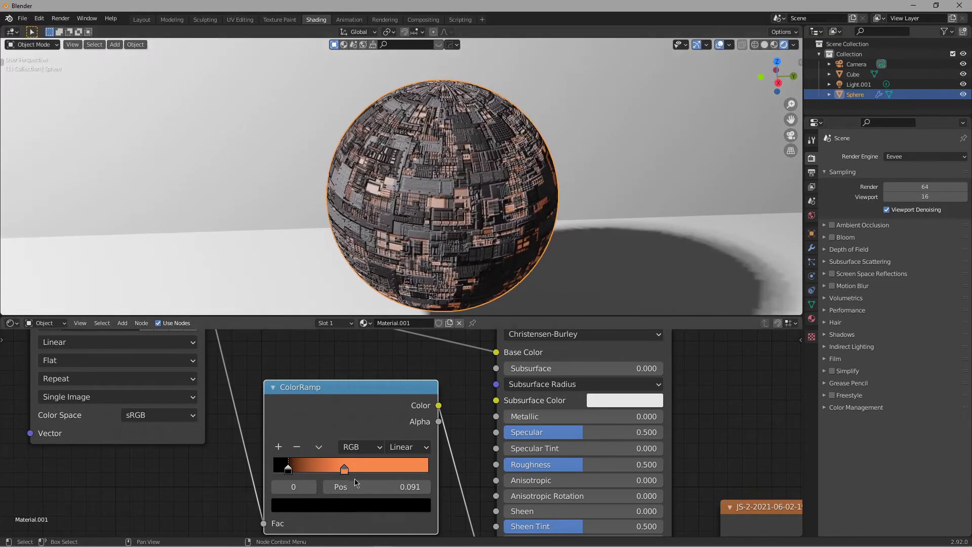
Step: Move the ColorRamp's orange stop to position 0.236 and its black stop to 0.064
mouse_move(340, 469)
mouse_down()
mouse_move(287, 466)
mouse_move(325, 466)
mouse_move(307, 467)
mouse_up()
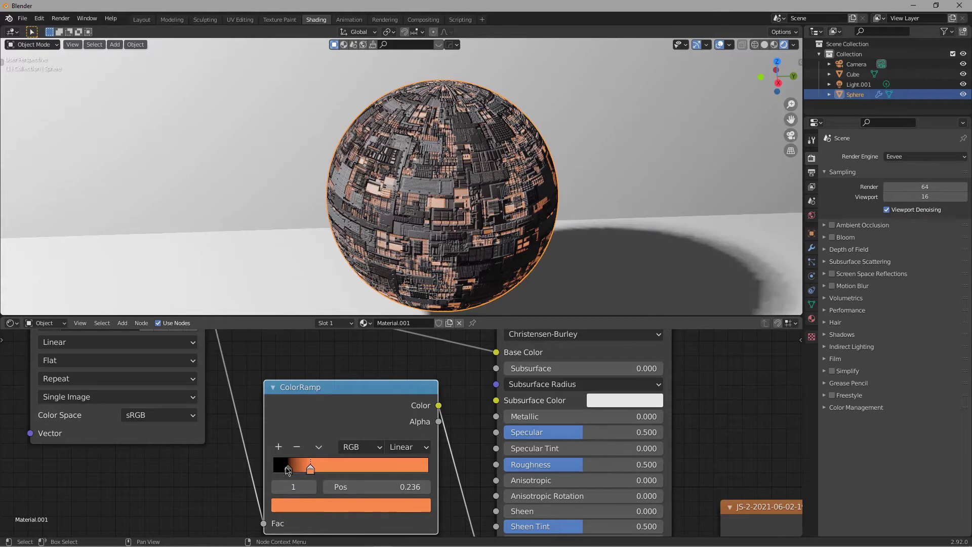
click(288, 467)
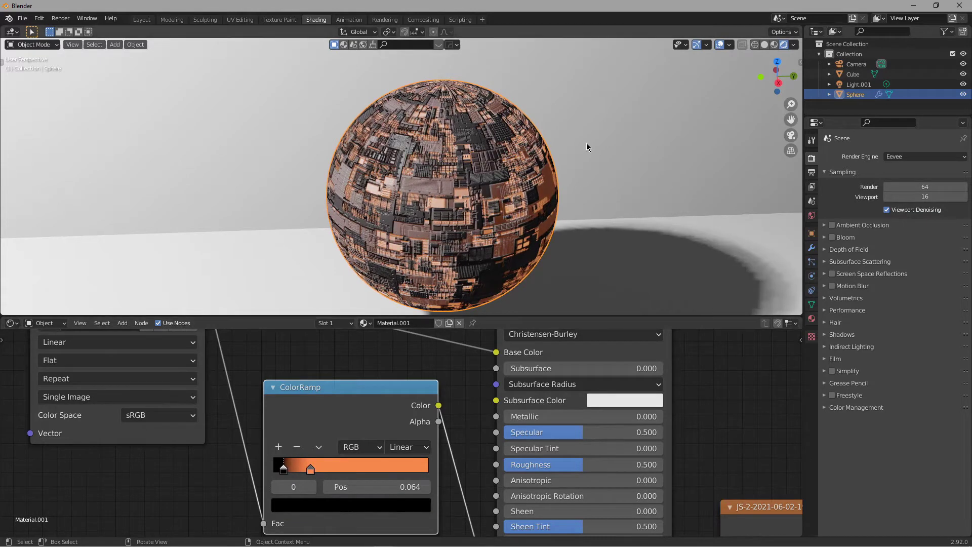
Step: Inspect the textured sphere from several angles and compare it with the reference image "abstract globe .png" in Photos
click(582, 147)
scroll(527, 169, down, 3)
middle_drag(526, 169, 418, 211)
scroll(417, 207, up, 4)
scroll(425, 213, down, 1)
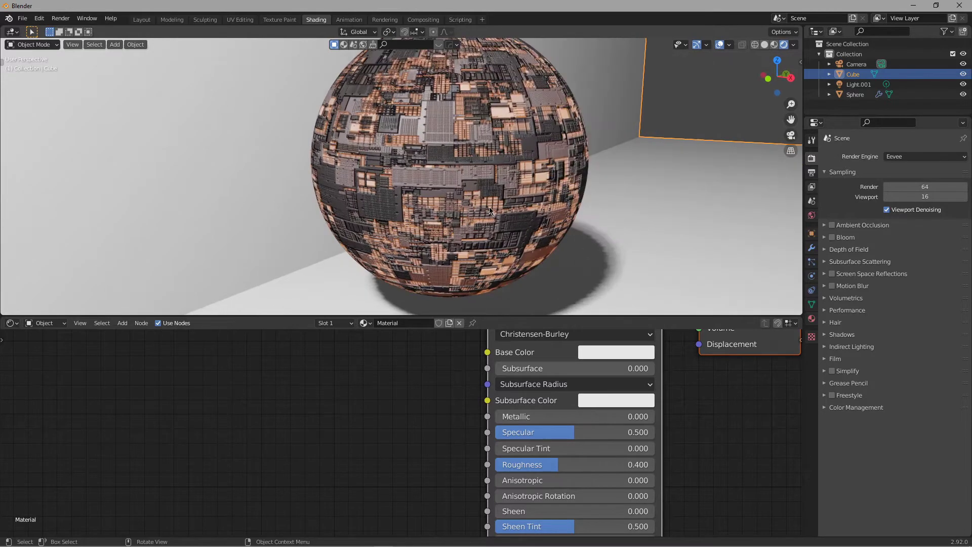
click(431, 218)
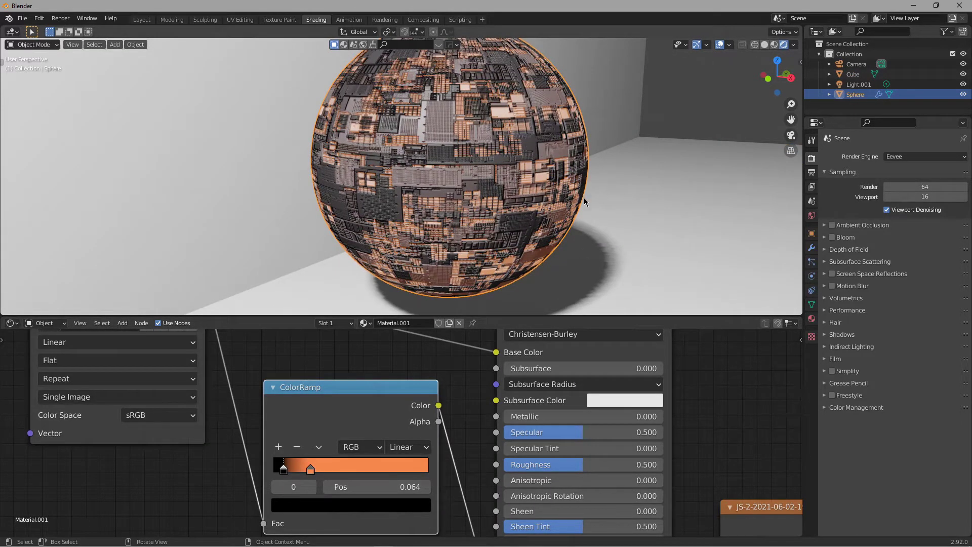
middle_drag(618, 188, 471, 172)
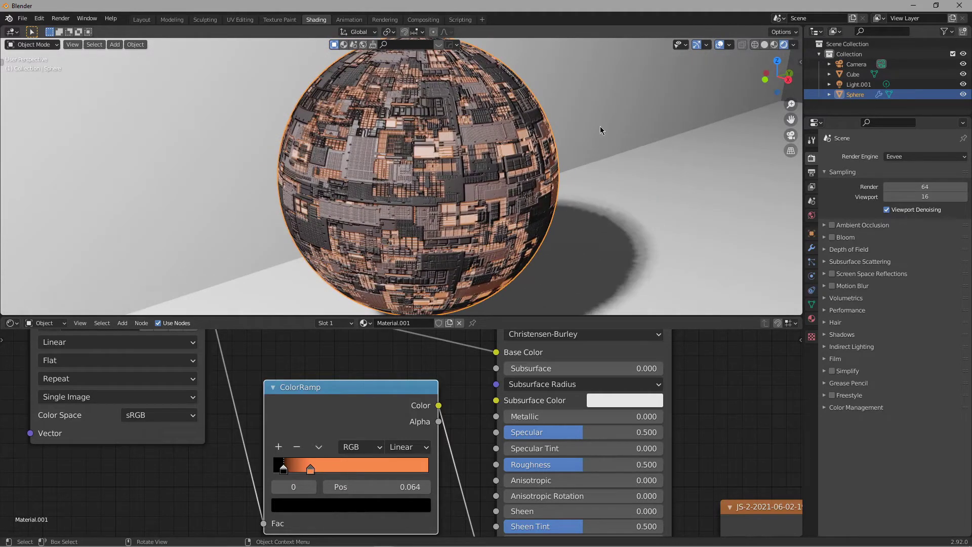
scroll(557, 146, down, 4)
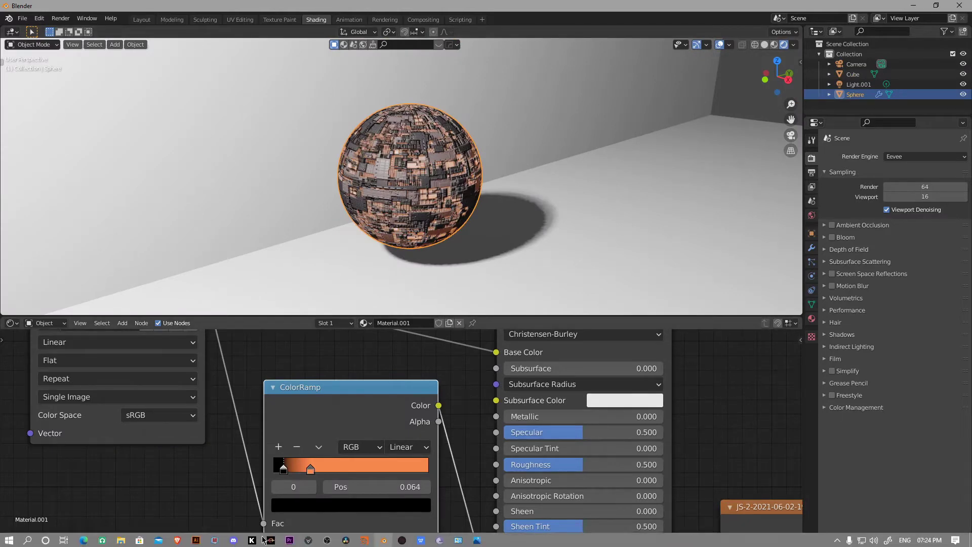
click(480, 537)
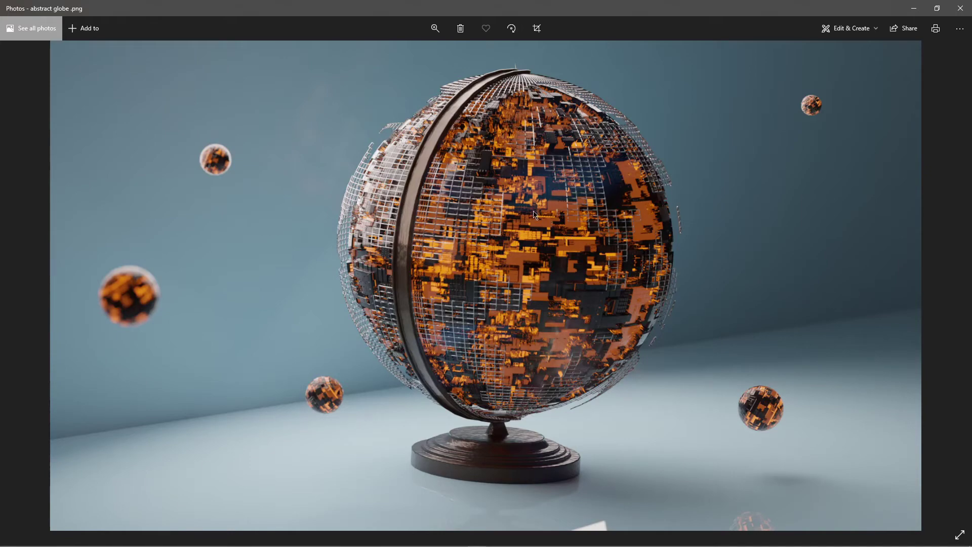
click(913, 8)
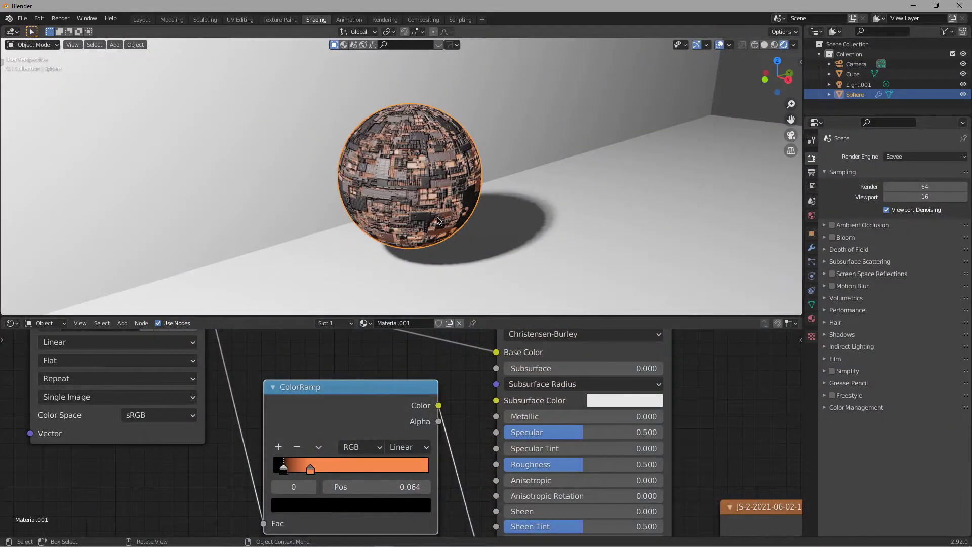
scroll(544, 188, up, 3)
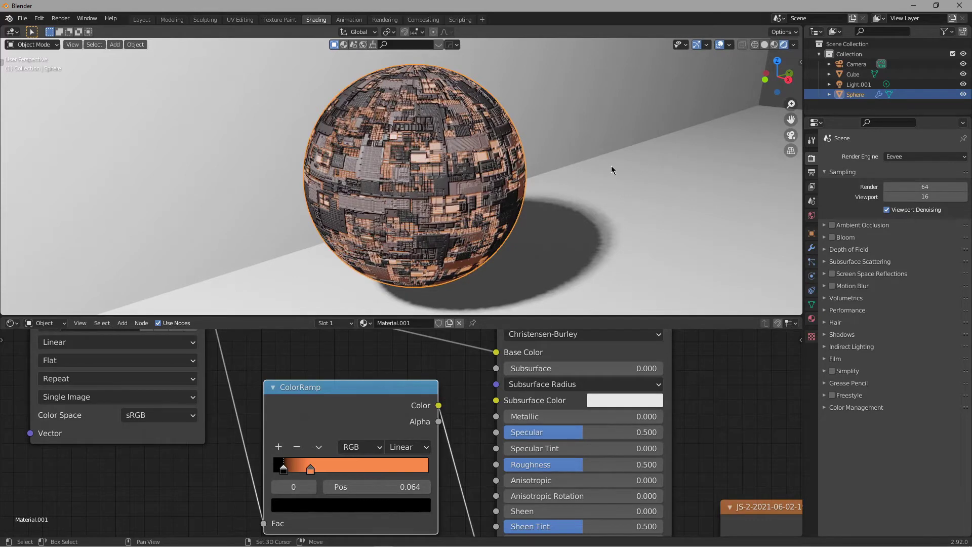
Step: Duplicate the sphere in place without its material and scale the copy up to about 1.1 times so it encloses the original
key(shift+d)
right_click(611, 165)
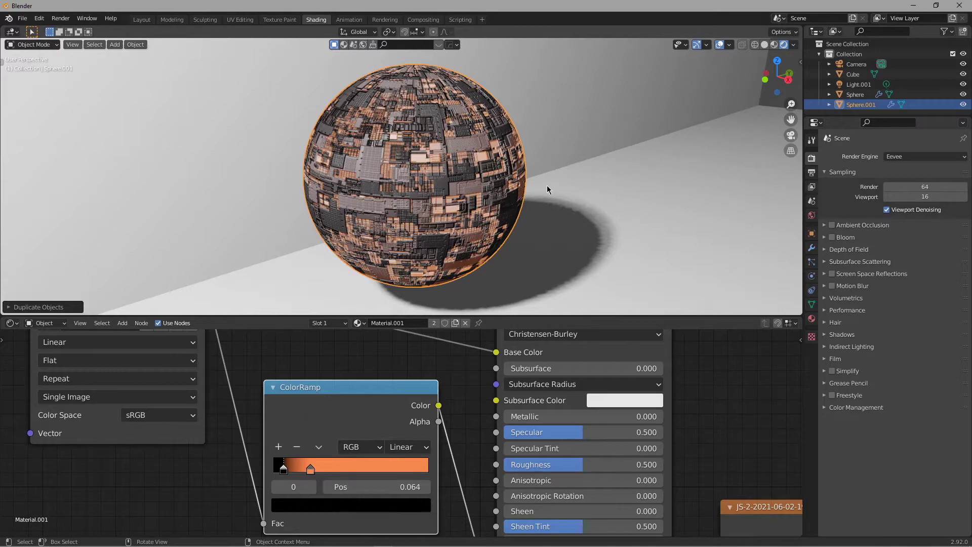
click(465, 323)
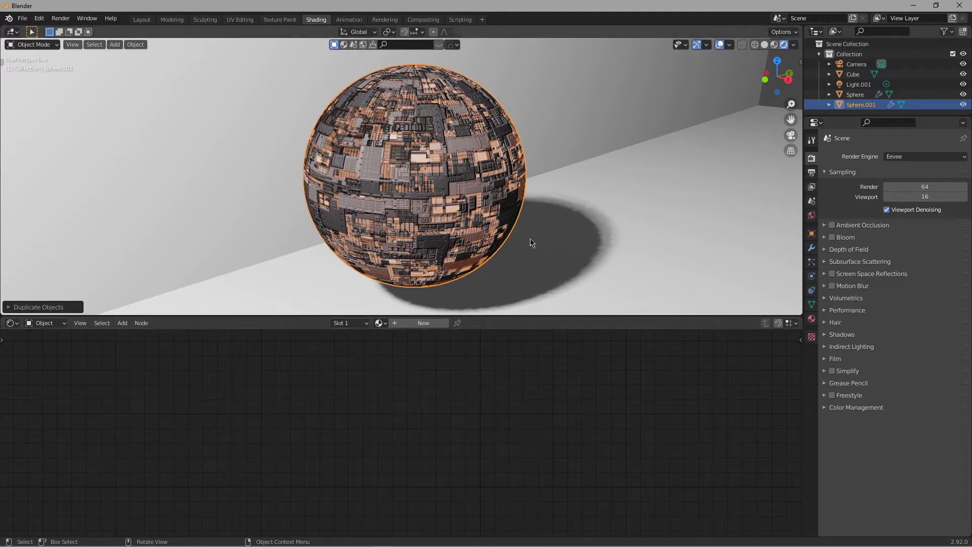
key(s)
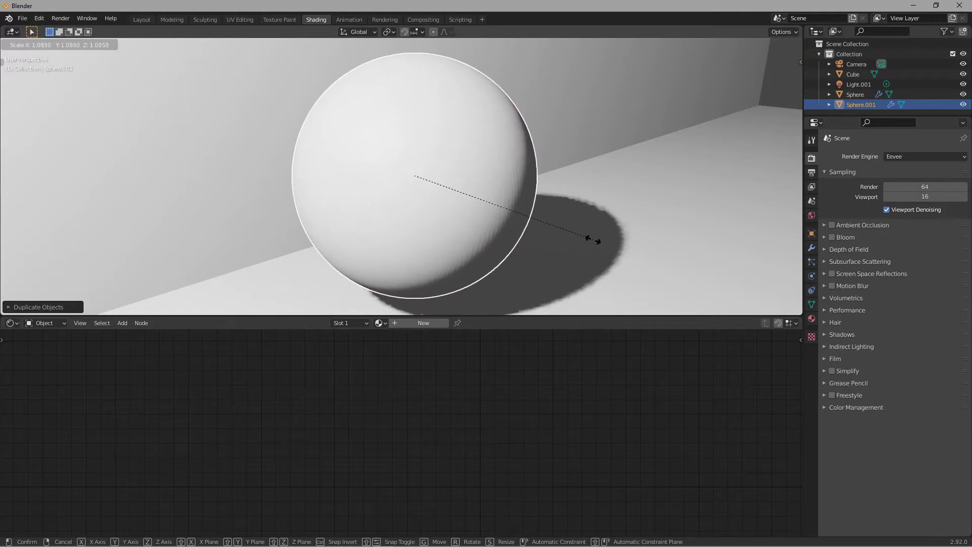
click(579, 262)
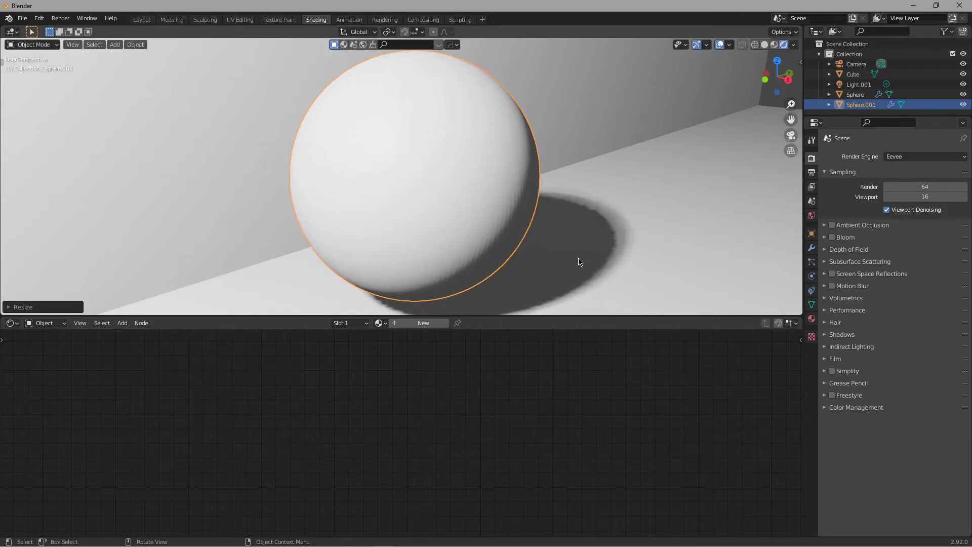
Step: Remove the outer sphere's Subdivision modifier and un-subdivide its entire mesh once
key(Tab)
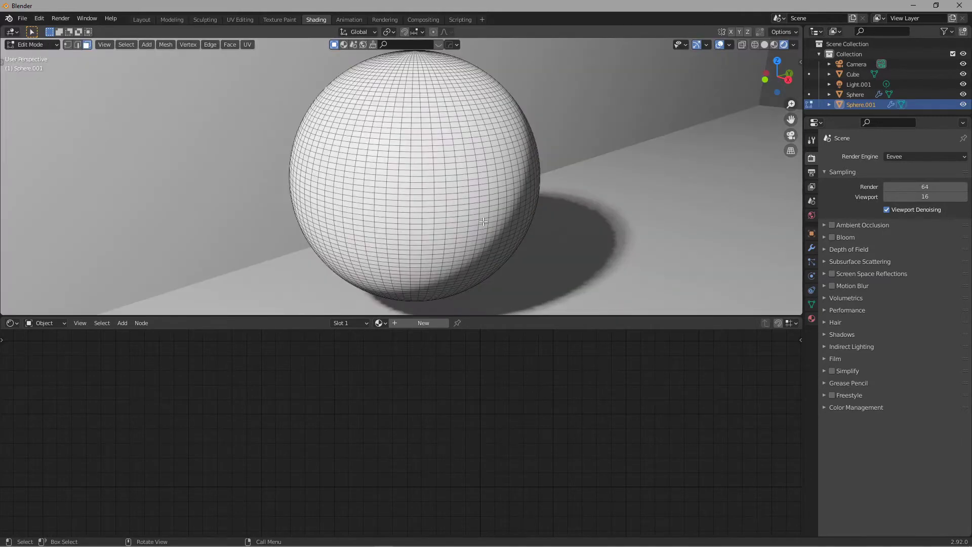
click(811, 248)
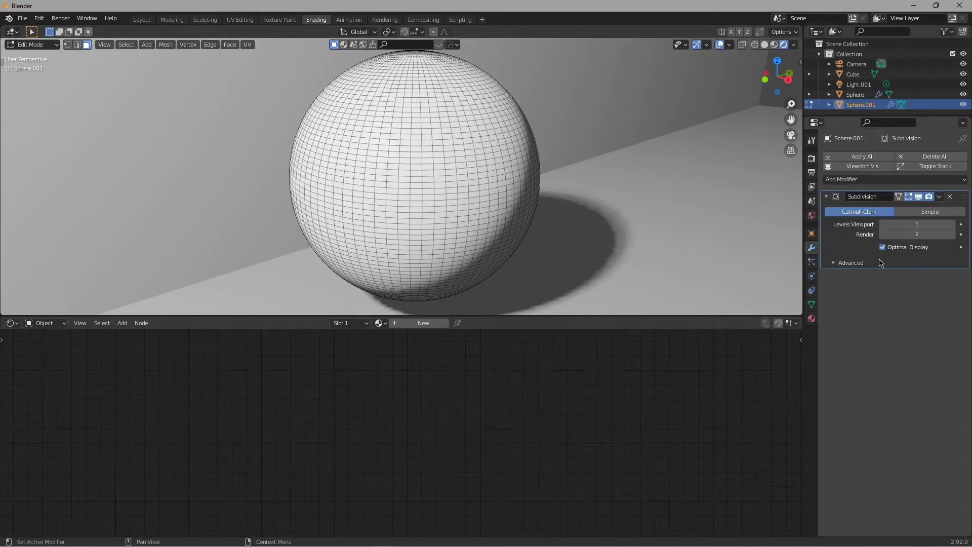
click(951, 197)
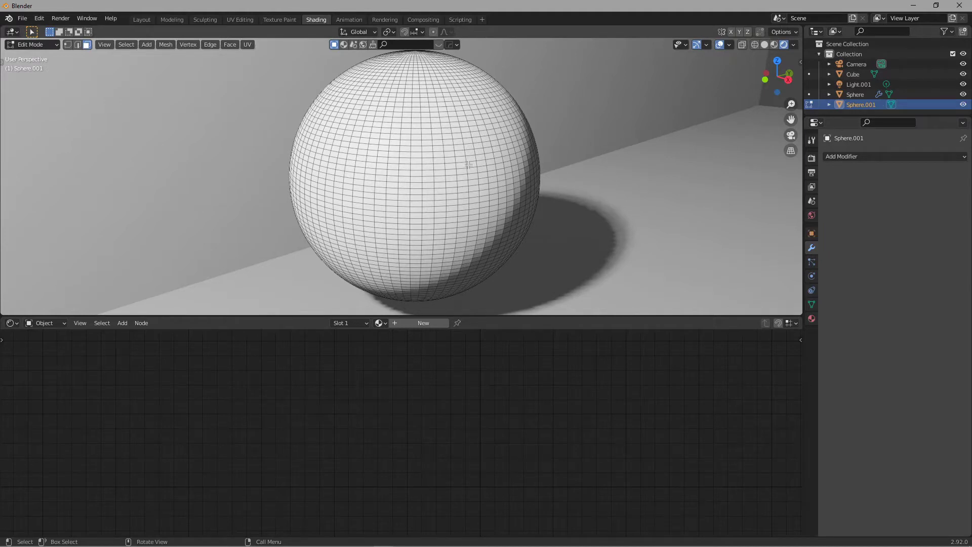
key(a)
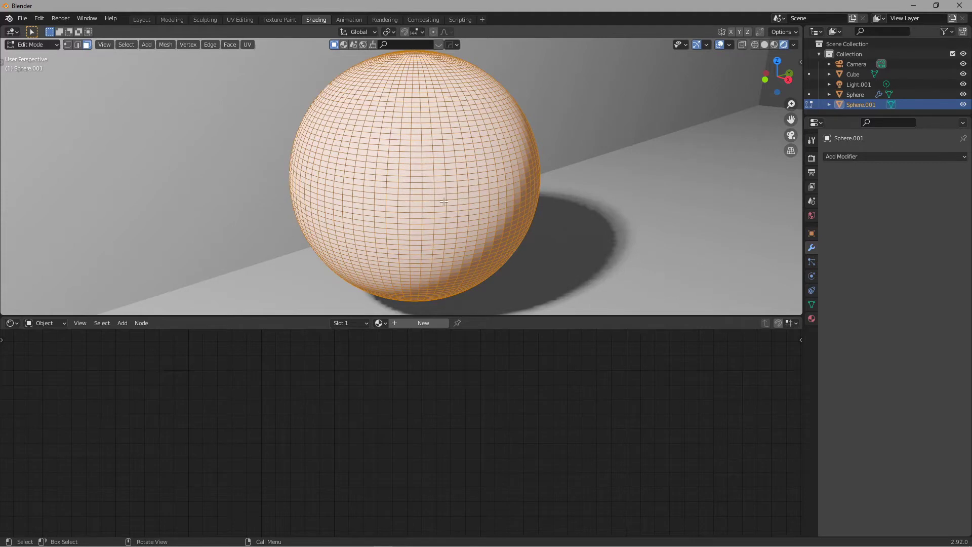
right_click(408, 158)
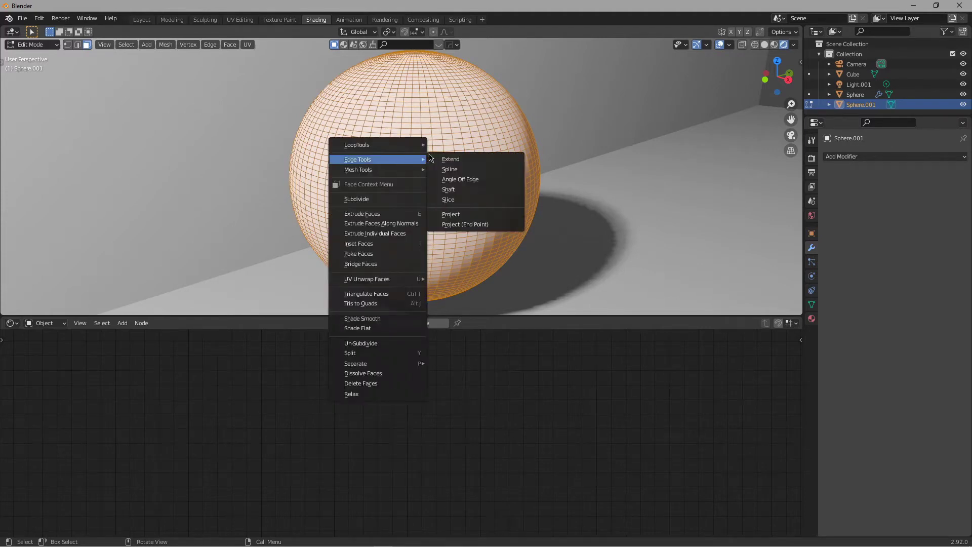
click(377, 343)
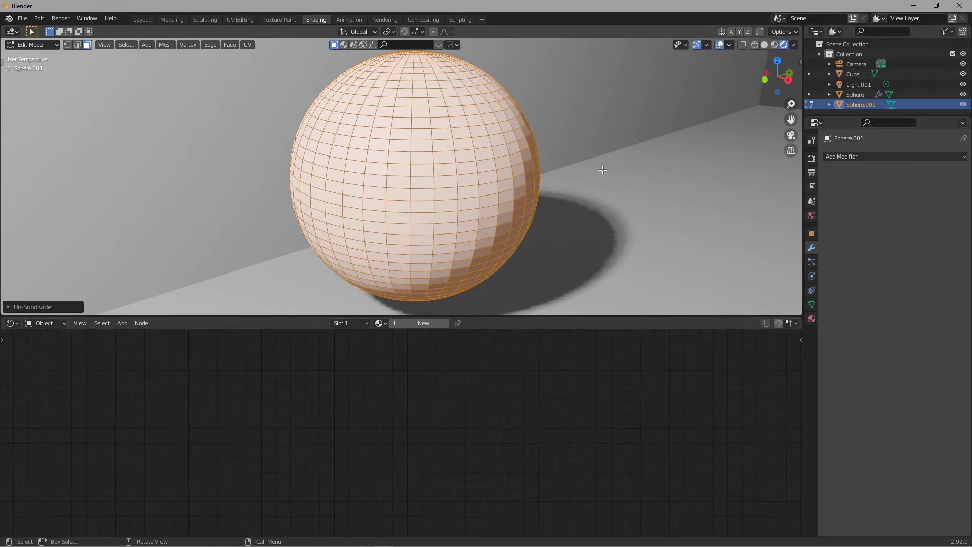
key(Tab)
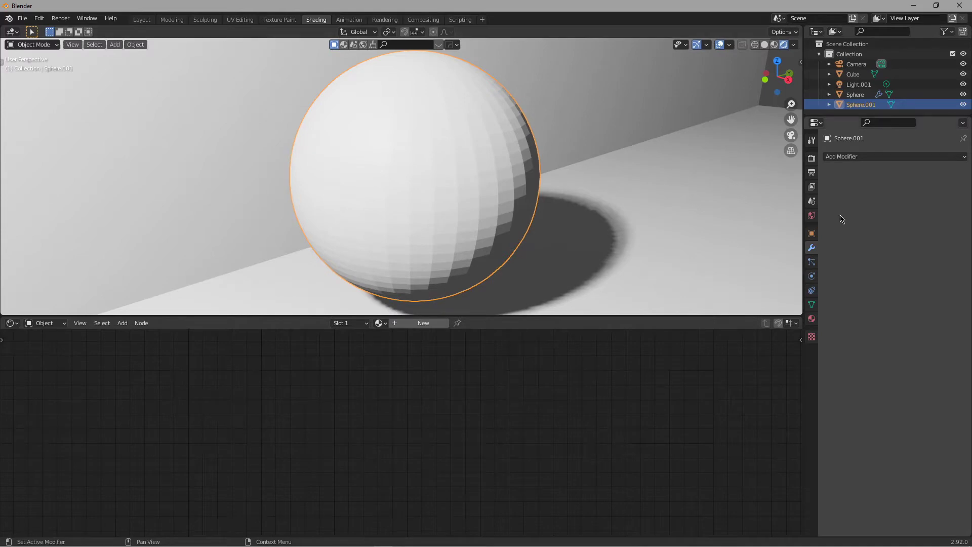
Step: Add a Wireframe modifier to the outer sphere and set its thickness to 0.005 m
click(855, 157)
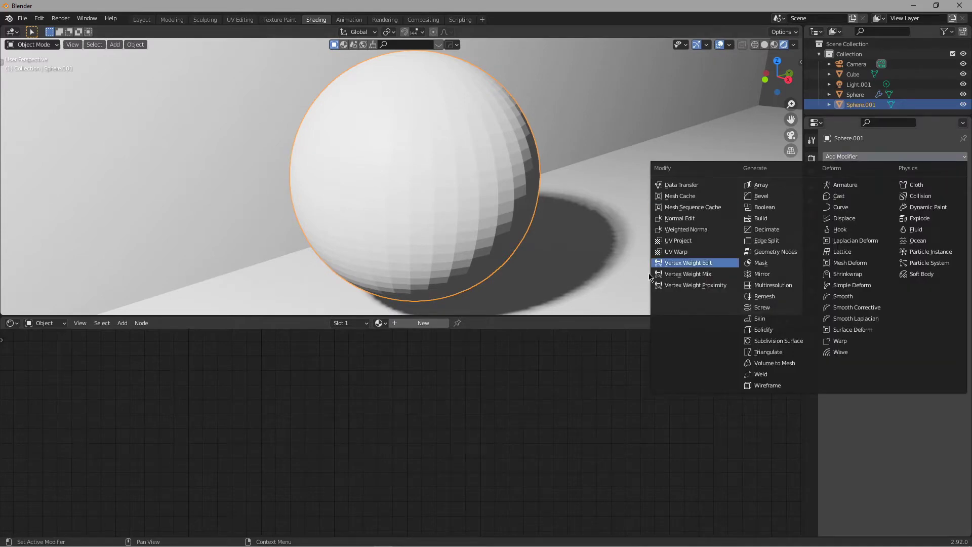
click(770, 387)
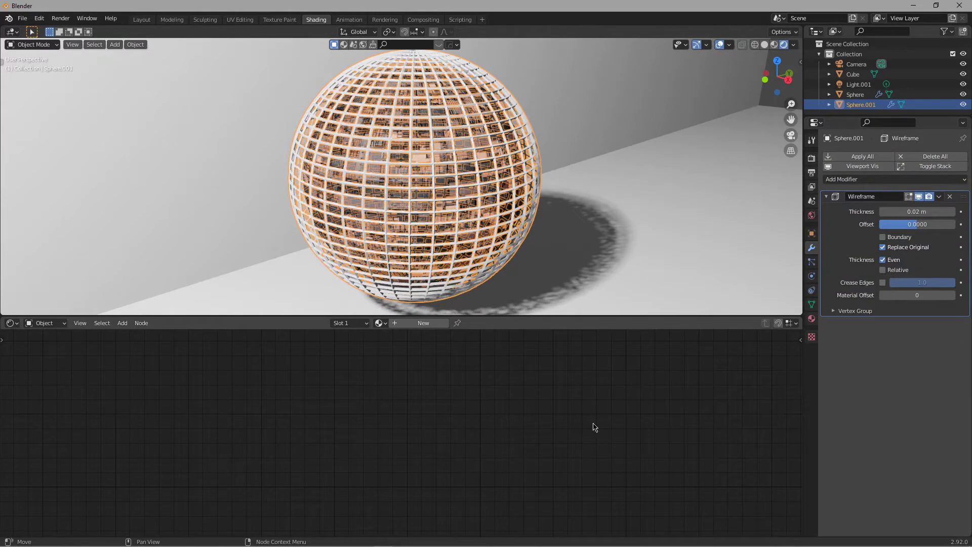
drag(889, 214, 884, 214)
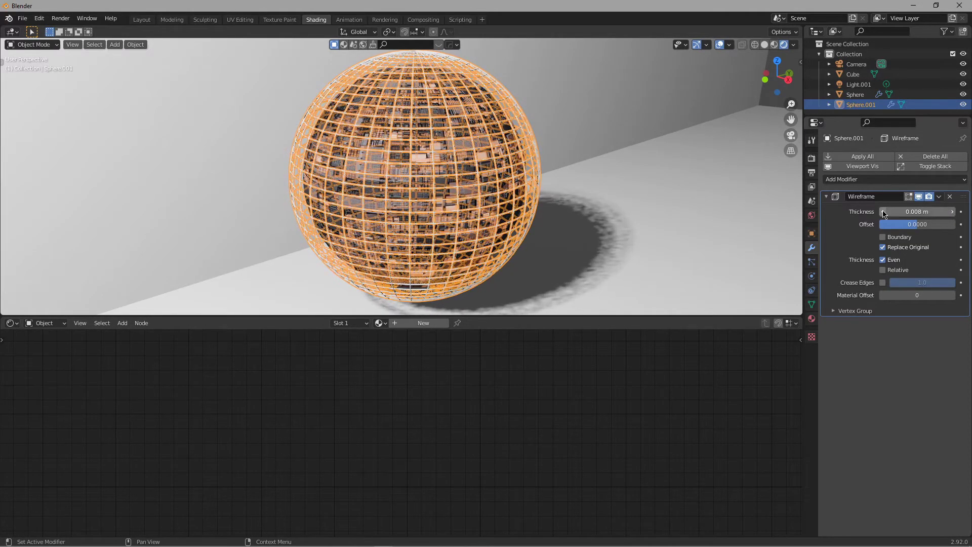
click(938, 211)
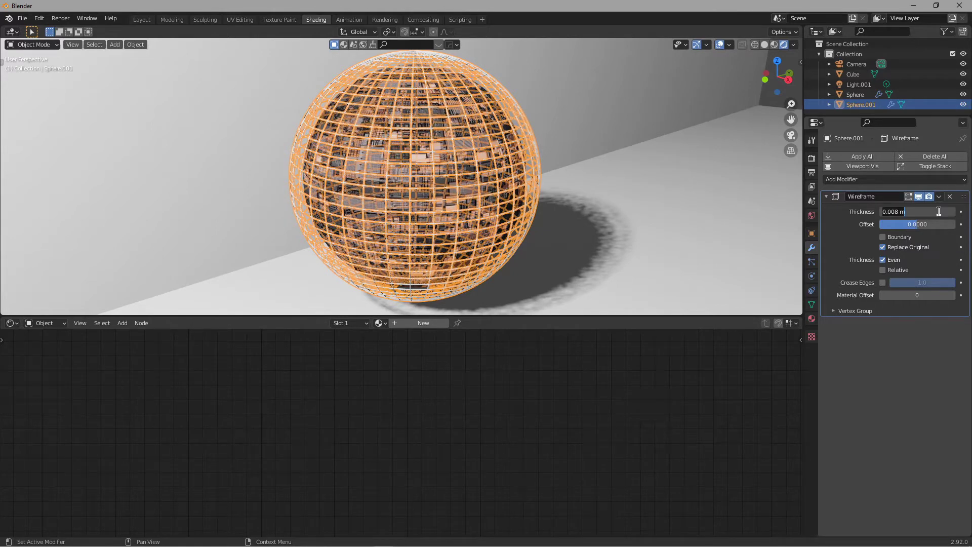
text(0.005)
key(Return)
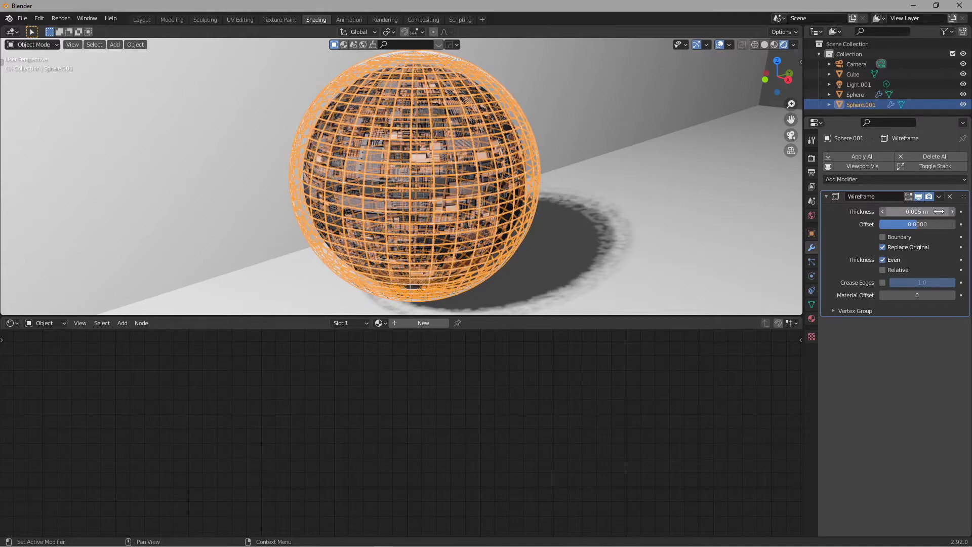
Step: Examine how the wireframe shell surrounds the textured sphere from a higher angle
click(507, 139)
click(590, 129)
mouse_move(551, 138)
middle_down()
mouse_move(589, 126)
mouse_move(595, 113)
mouse_move(548, 123)
middle_up()
click(579, 126)
key(alt+a)
click(581, 114)
scroll(548, 122, up, 1)
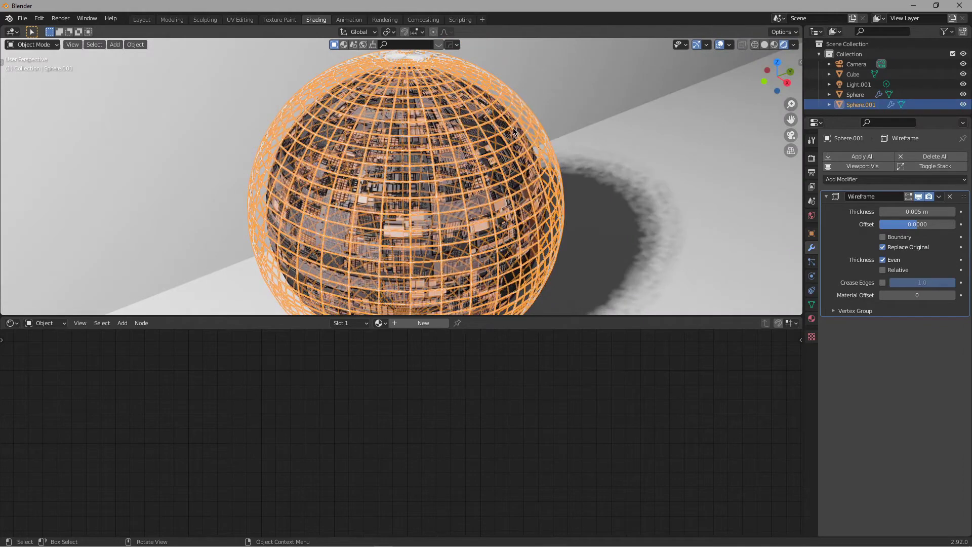
scroll(500, 143, down, 1)
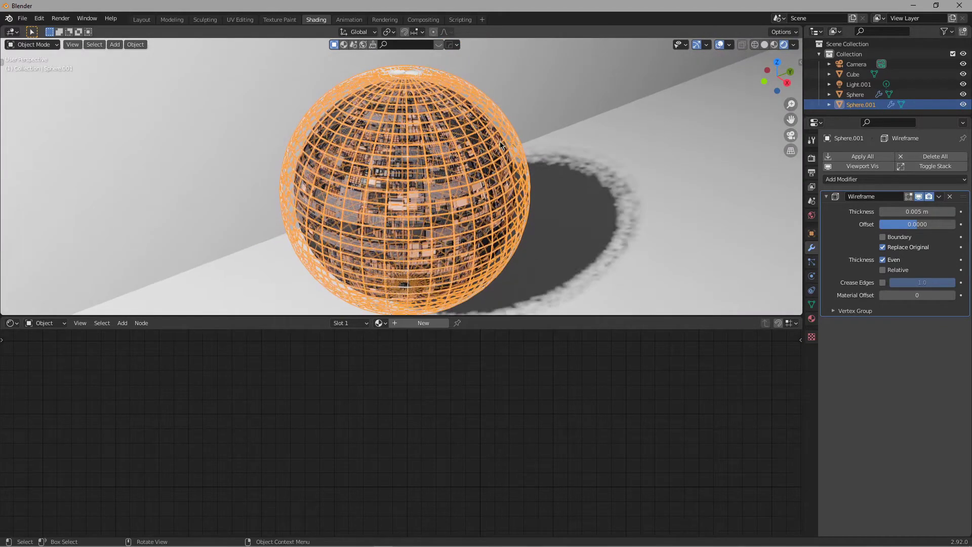
Step: Circle-select scattered patches of faces all around the outer sphere's mesh and delete those faces
key(Tab)
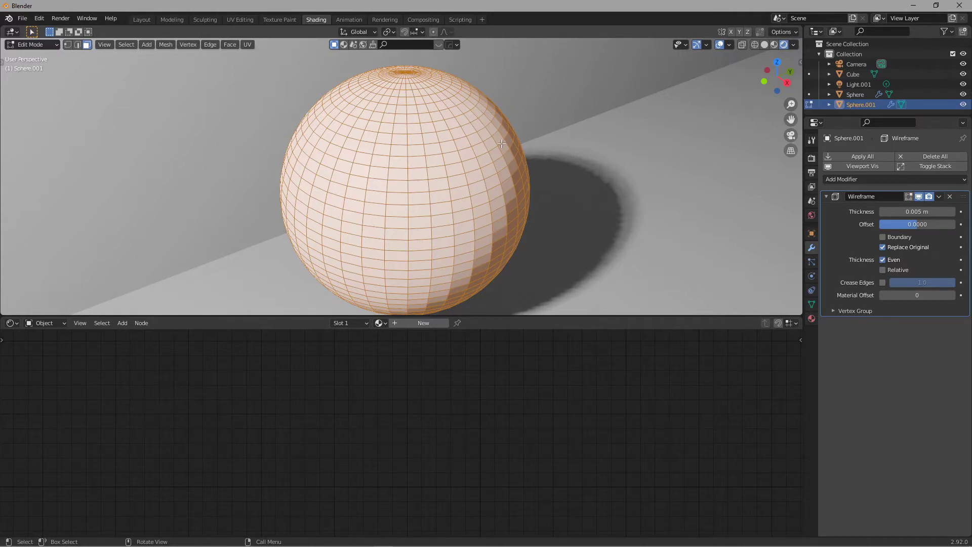
click(418, 218)
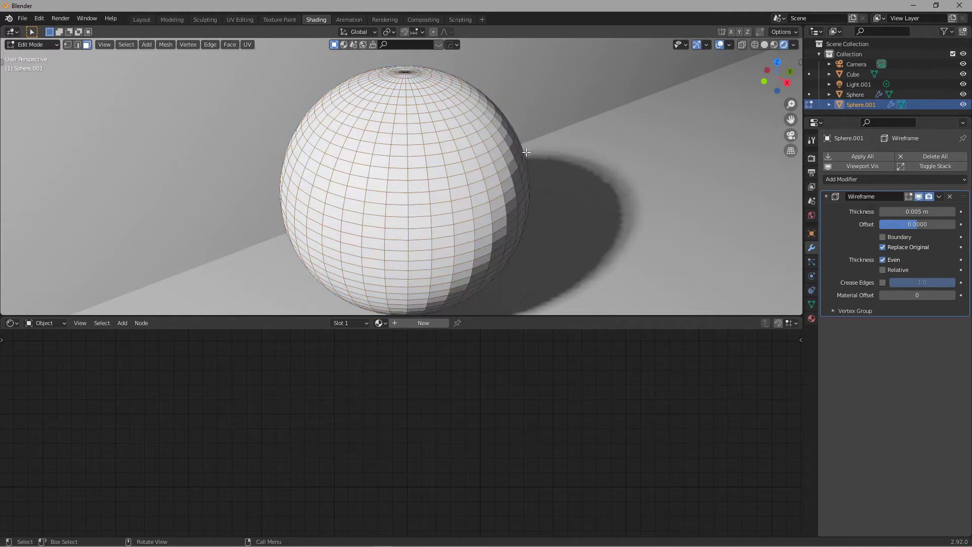
key(c)
key(Escape)
mouse_move(419, 185)
shift+middle_down()
mouse_move(414, 139)
mouse_move(417, 150)
shift+middle_up()
key(c)
drag(391, 145, 392, 125)
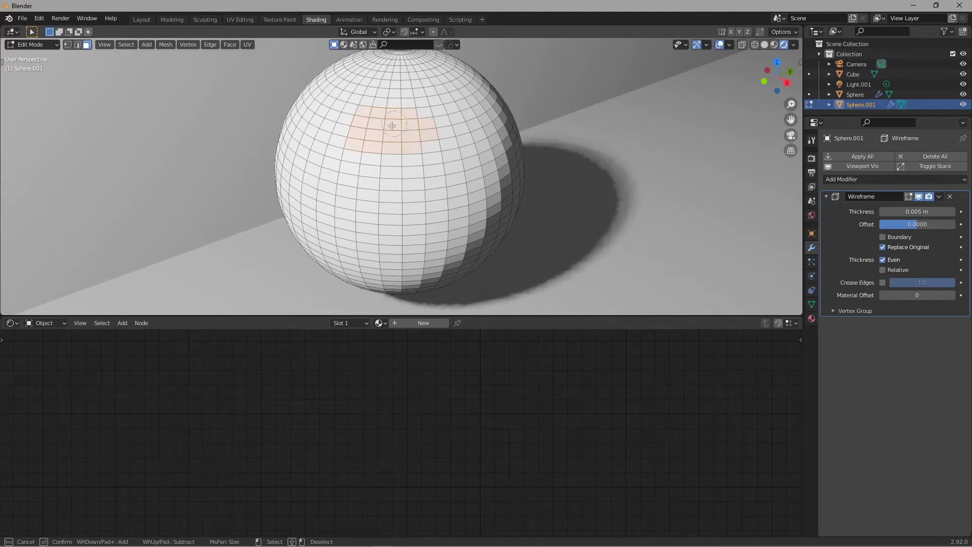
drag(348, 204, 350, 217)
middle_drag(350, 217, 384, 187)
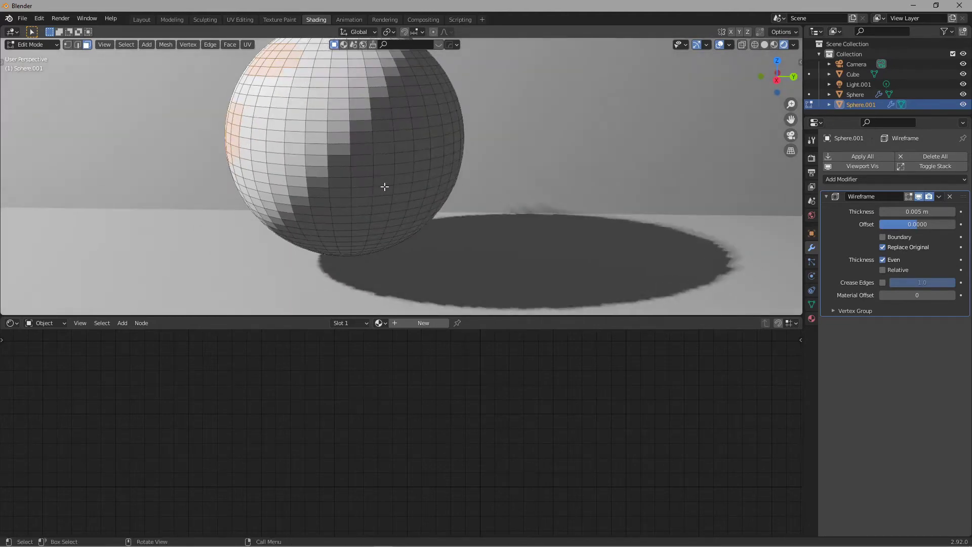
mouse_move(311, 157)
mouse_down()
mouse_move(340, 180)
mouse_move(336, 191)
mouse_up()
key(Escape)
mouse_move(453, 153)
middle_down()
mouse_move(456, 187)
mouse_move(358, 166)
mouse_move(508, 228)
mouse_move(435, 218)
mouse_move(532, 143)
middle_up()
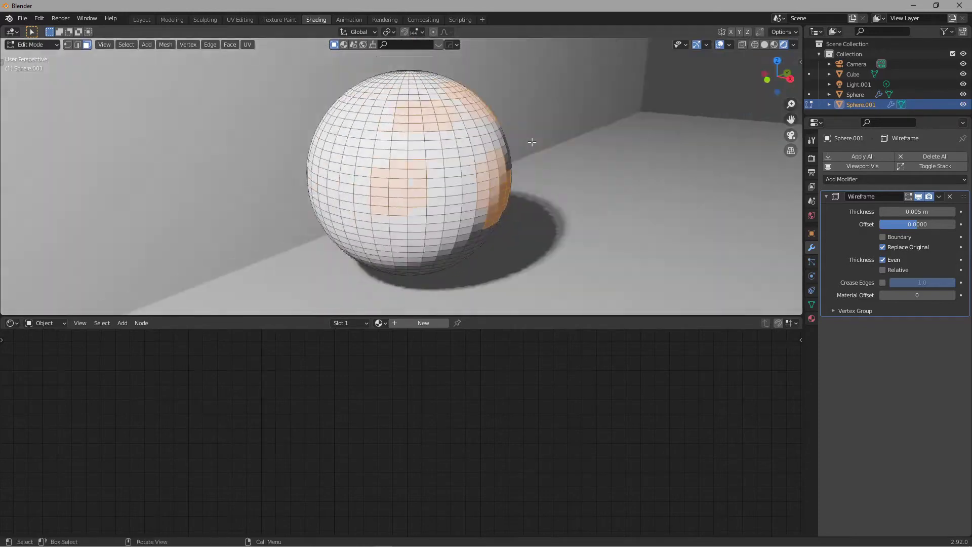
key(c)
mouse_move(443, 262)
middle_down()
mouse_move(473, 157)
mouse_move(378, 117)
mouse_move(601, 250)
mouse_move(347, 282)
middle_up()
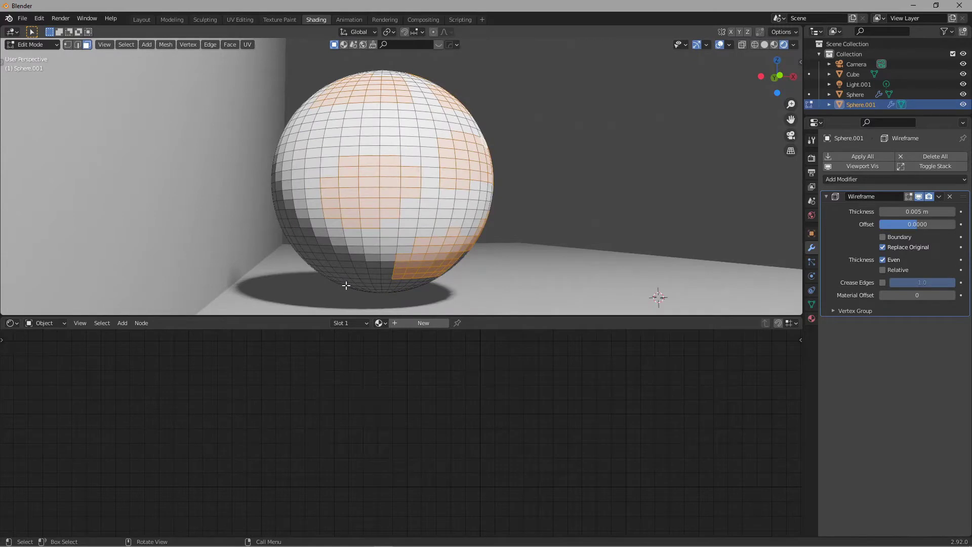
drag(347, 282, 331, 258)
key(Escape)
middle_drag(540, 189, 479, 206)
key(x)
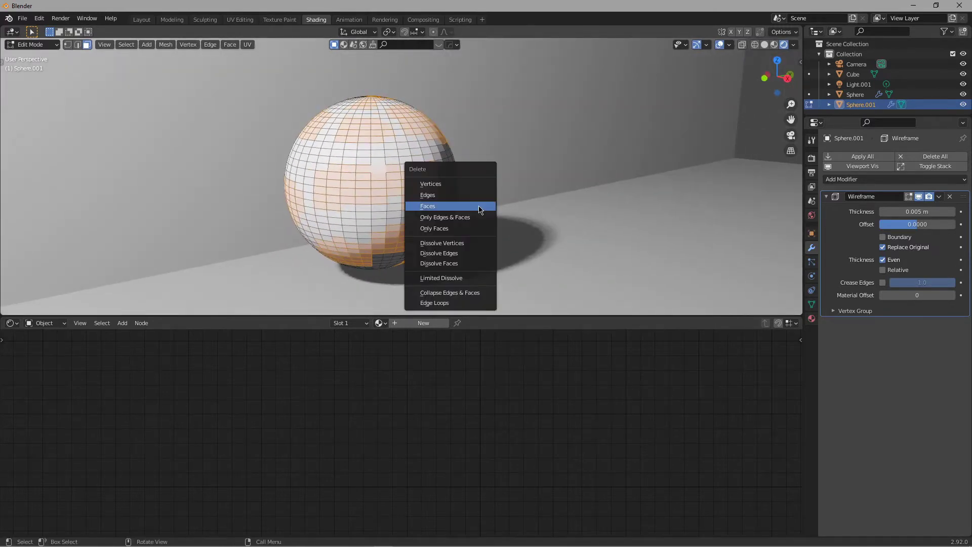
click(479, 209)
middle_drag(448, 201, 503, 178)
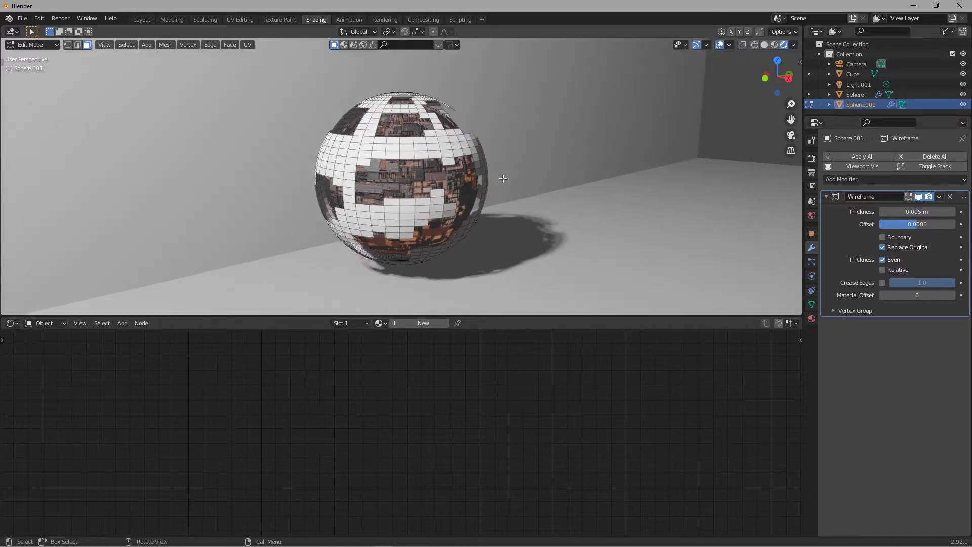
Step: Leave mesh editing and examine the broken wireframe shell around the textured sphere from several angles
key(Tab)
click(661, 144)
middle_drag(661, 144, 604, 110)
click(604, 111)
middle_drag(536, 147, 476, 177)
click(476, 177)
key(KP_Decimal)
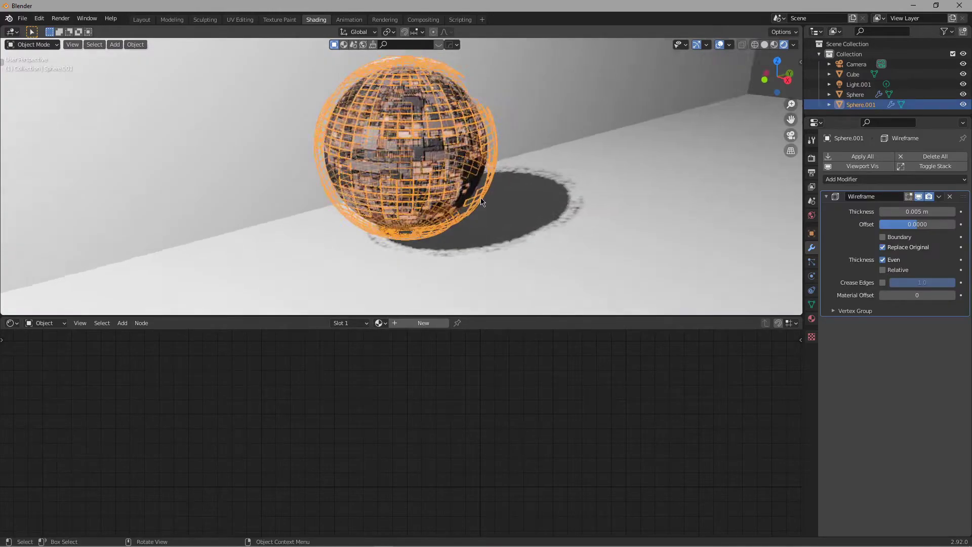
scroll(447, 188, up, 3)
scroll(412, 141, down, 3)
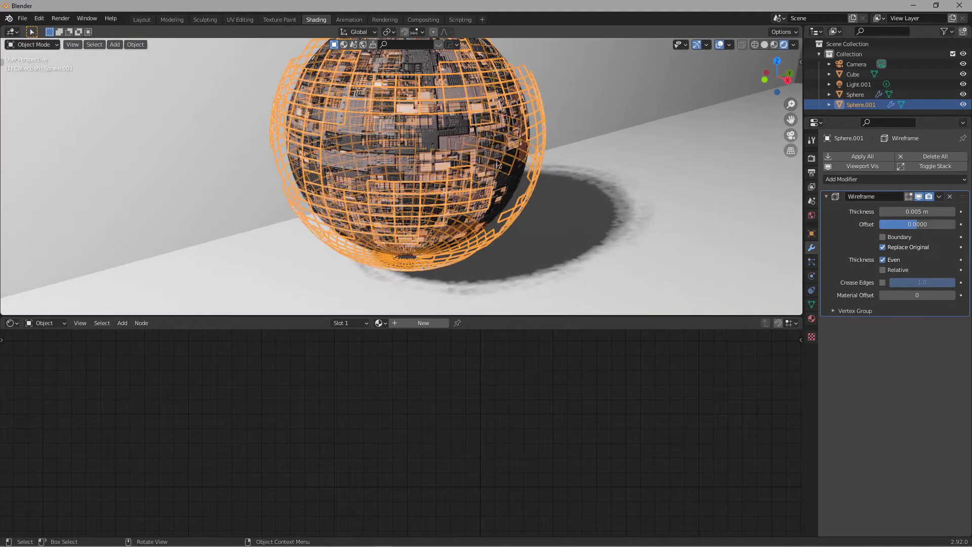
click(603, 114)
scroll(603, 114, down, 2)
middle_drag(543, 166, 518, 151)
scroll(572, 133, up, 2)
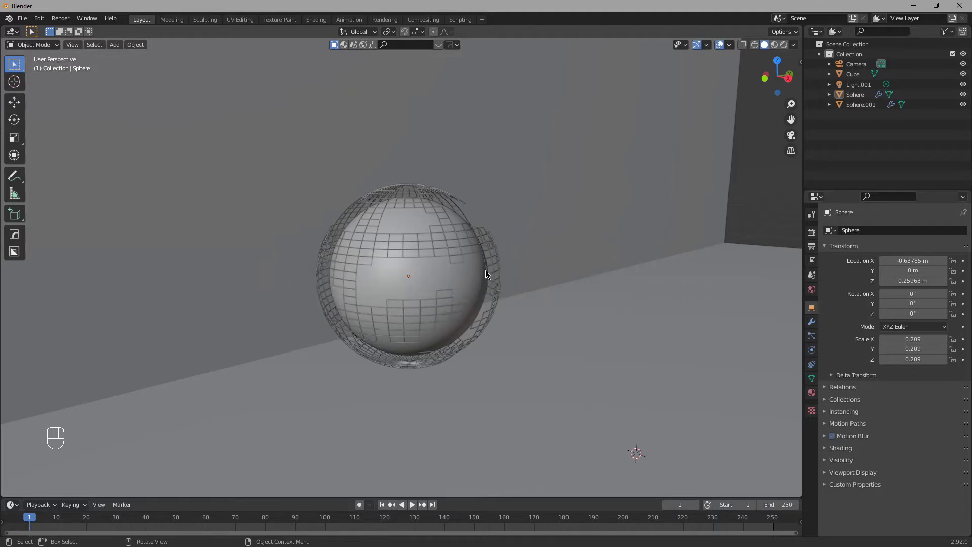
Step: Switch the render engine to Eevee and display the whole scene in rendered shading
scroll(486, 272, down, 3)
middle_drag(488, 272, 470, 290)
scroll(431, 285, down, 6)
scroll(438, 284, up, 6)
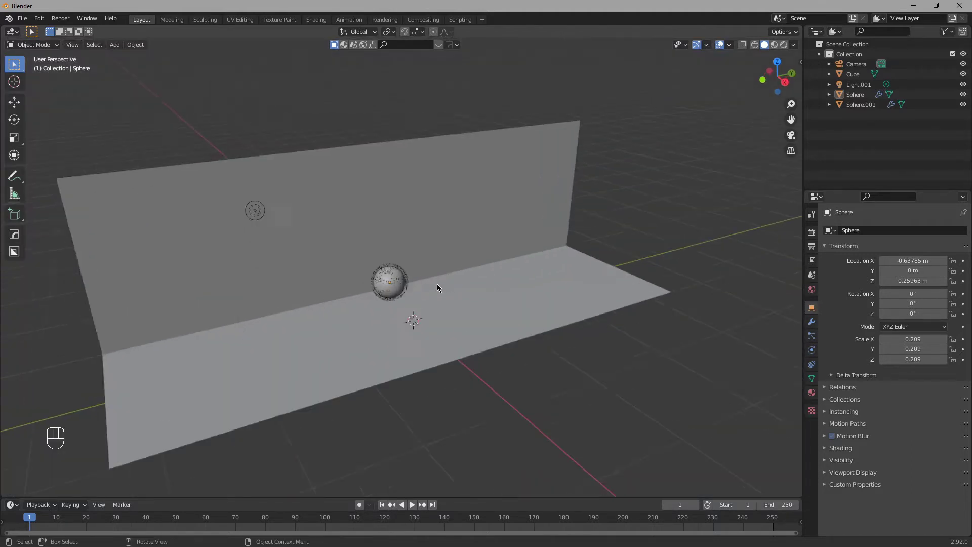
scroll(426, 276, down, 5)
middle_drag(403, 269, 453, 271)
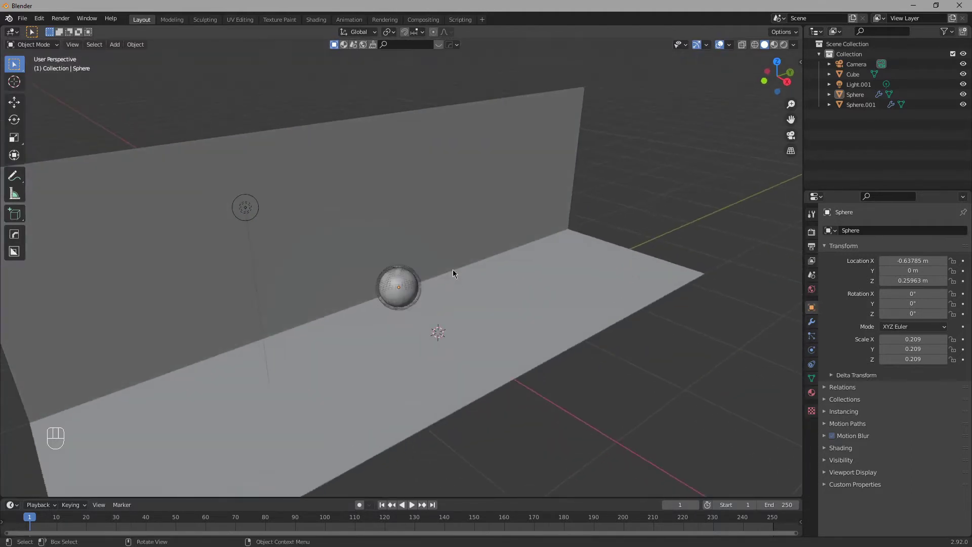
scroll(517, 272, up, 4)
click(811, 232)
click(925, 230)
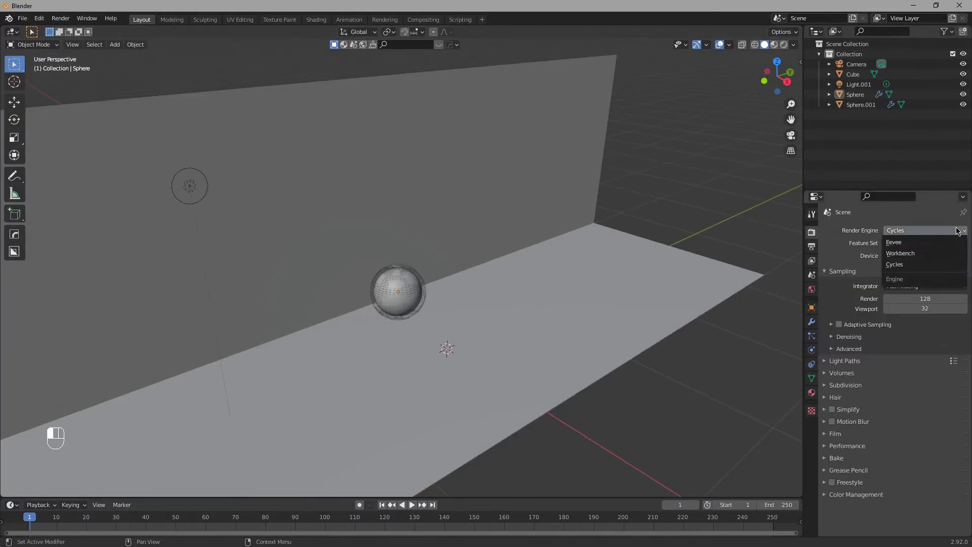
click(917, 242)
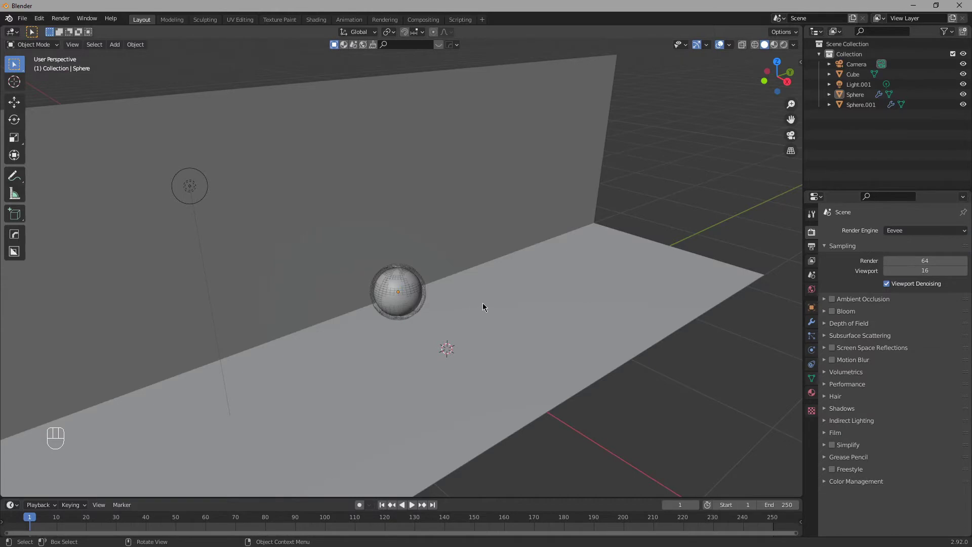
scroll(484, 307, up, 2)
key(z)
click(490, 242)
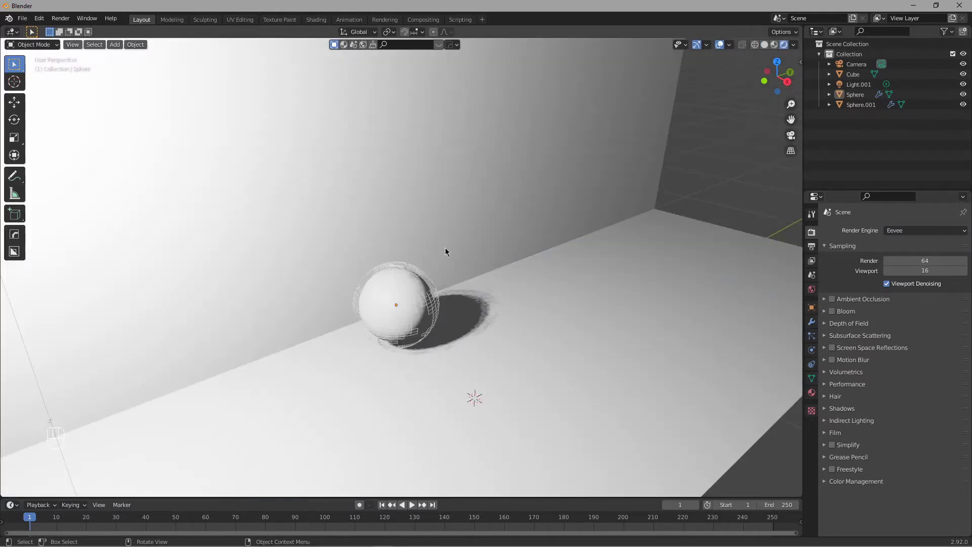
Step: Delete the existing light above the floor beside the wall
middle_drag(368, 293, 366, 269)
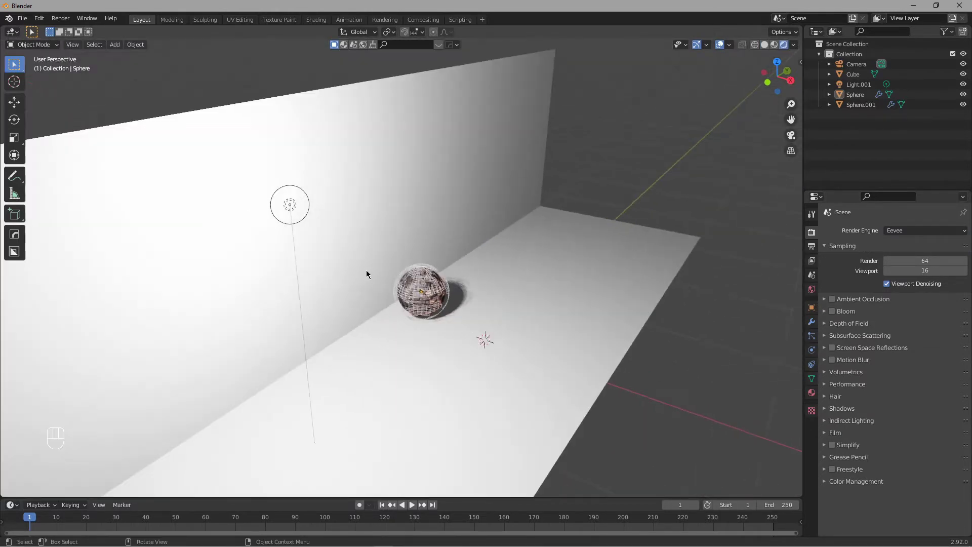
click(291, 208)
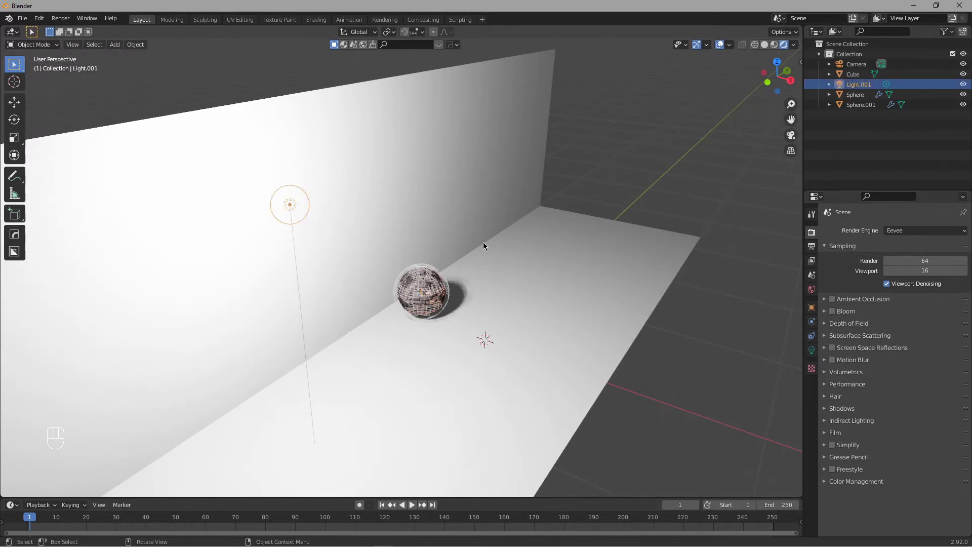
key(x)
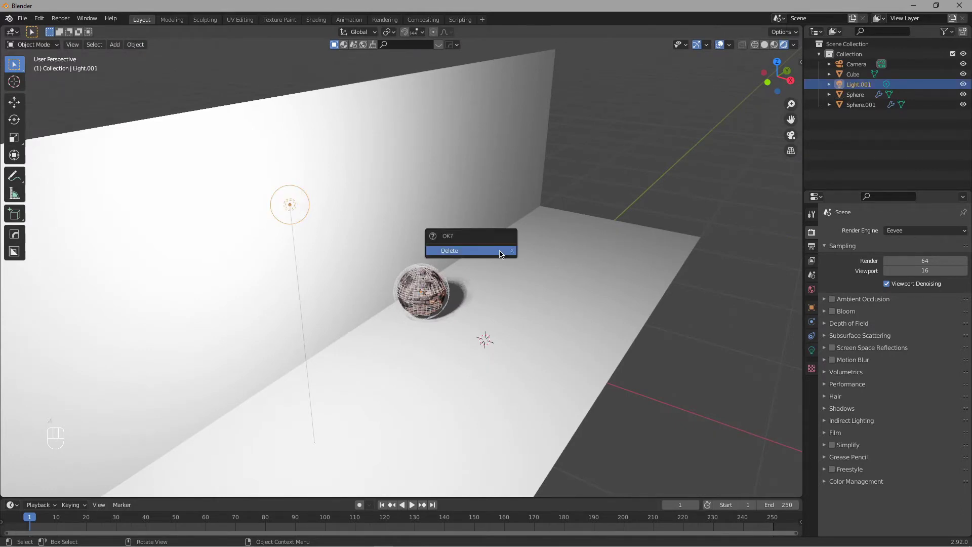
click(500, 251)
Step: Add an area light to the scene and raise it about 0.9 m along Z
middle_drag(553, 289, 509, 261)
key(shift+a)
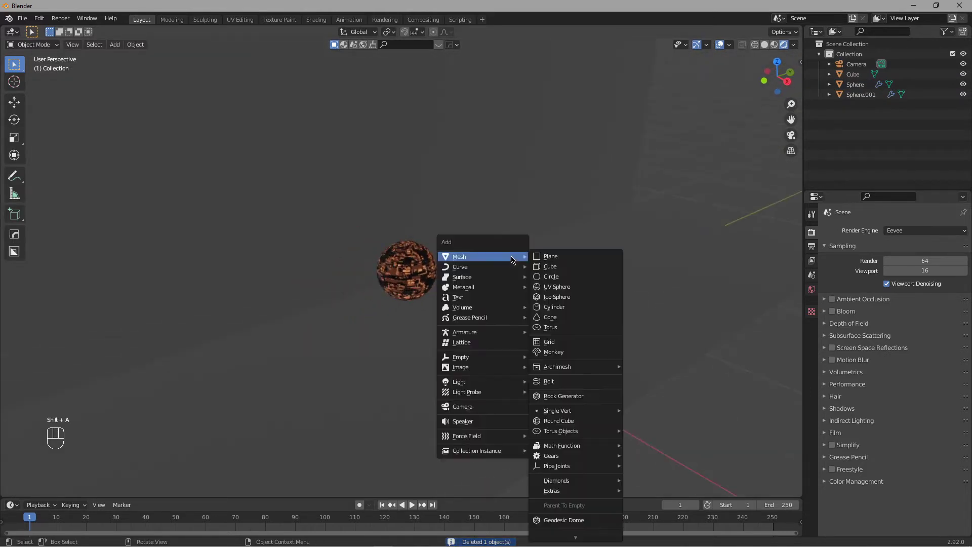
mouse_move(484, 385)
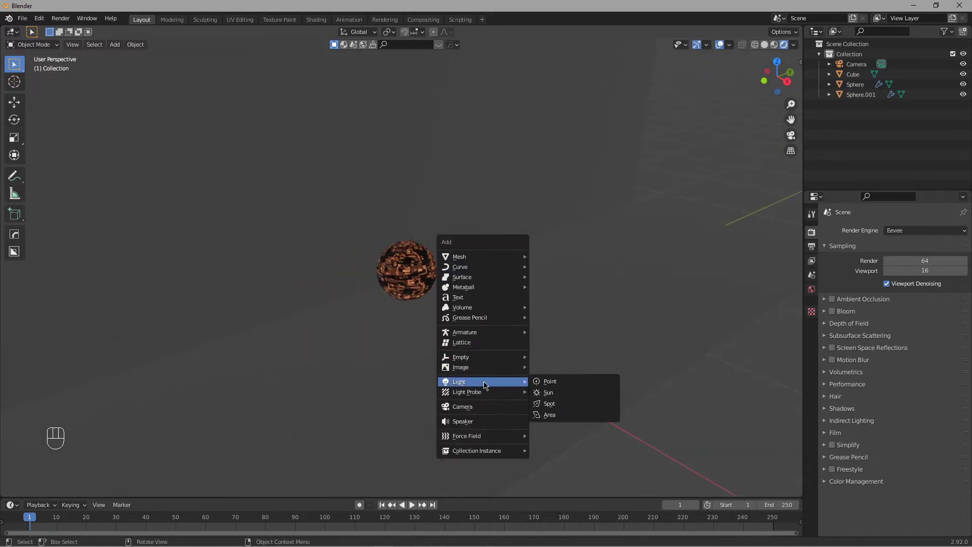
click(572, 417)
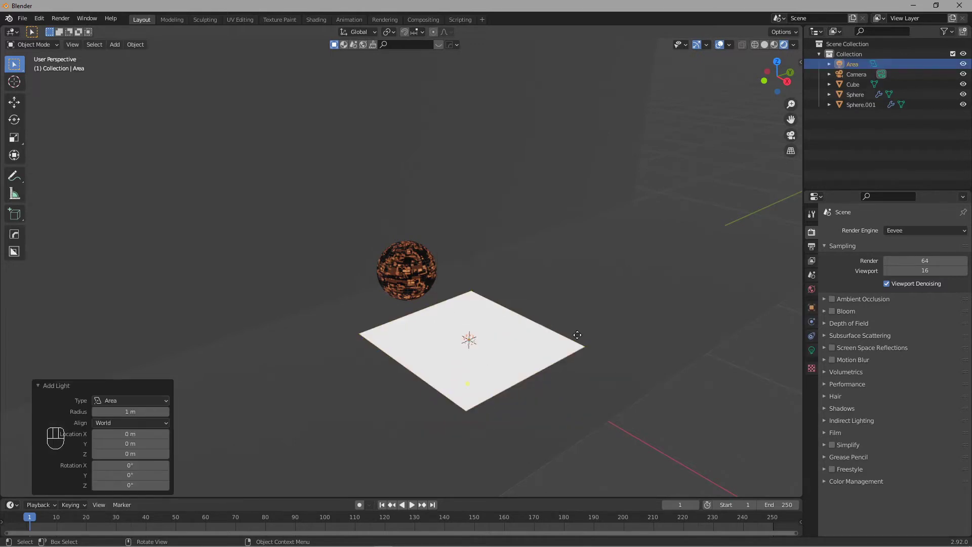
key(g)
key(z)
click(586, 252)
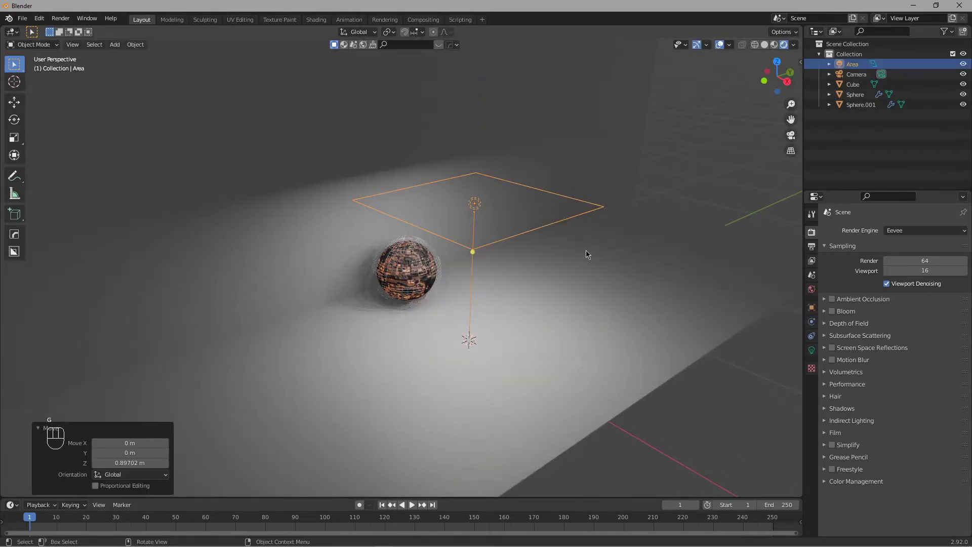
Step: Tilt the area light around Y by about -46° and another -20°, and shift it about -0.69 m along X
key(r)
key(y)
click(594, 151)
middle_drag(586, 230, 622, 238)
scroll(622, 238, up, 2)
key(g)
key(x)
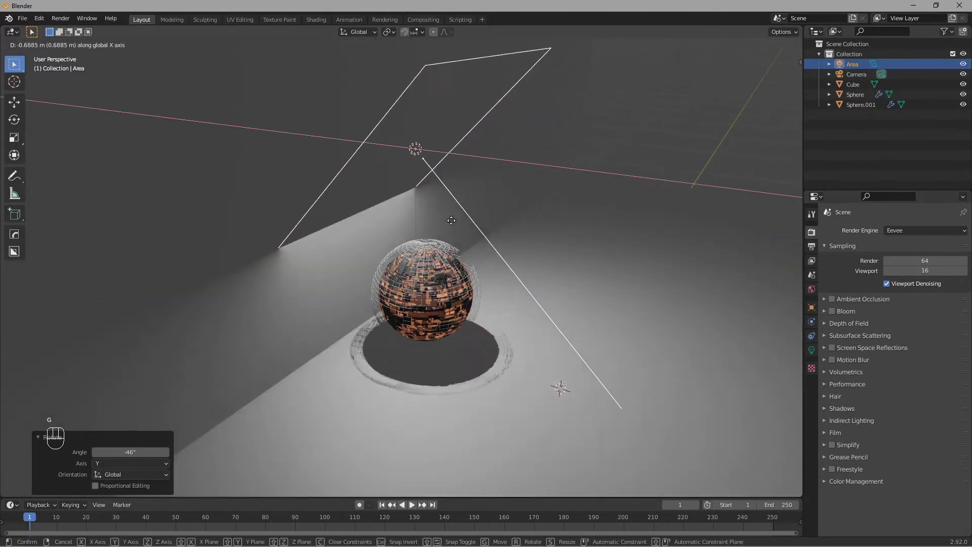
click(528, 222)
key(r)
key(y)
click(495, 184)
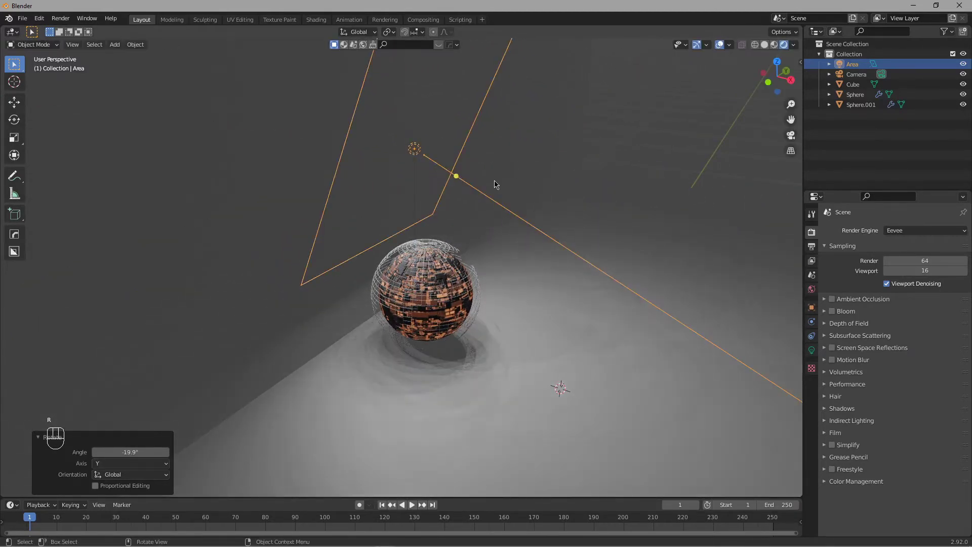
Step: Shift the area light farther back along X, lower it along Z, and turn it about 11.6° around Z
key(g)
key(x)
click(477, 179)
key(g)
key(z)
click(490, 222)
key(r)
key(z)
click(509, 185)
Step: Move the area light about -0.56 m along Y and slightly forward along X
key(g)
key(y)
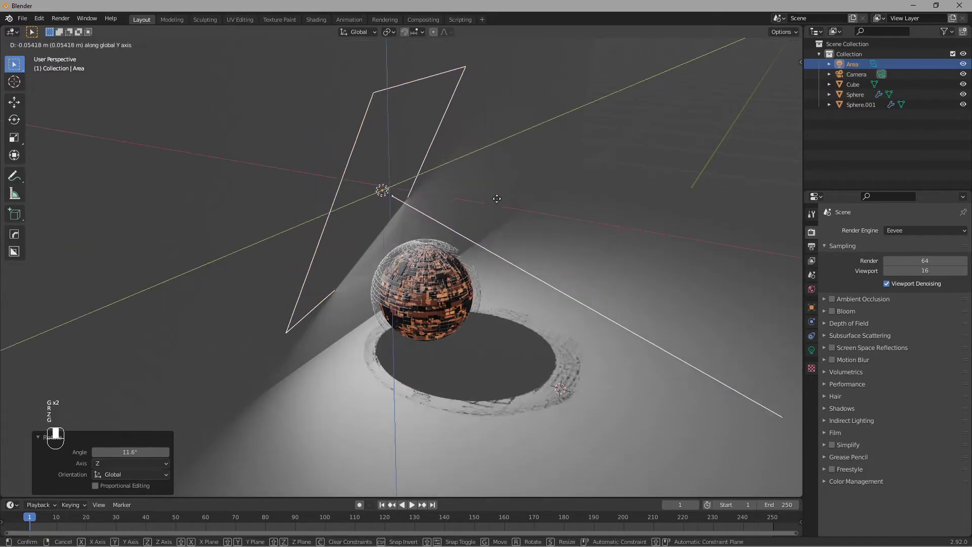
click(448, 241)
key(g)
key(x)
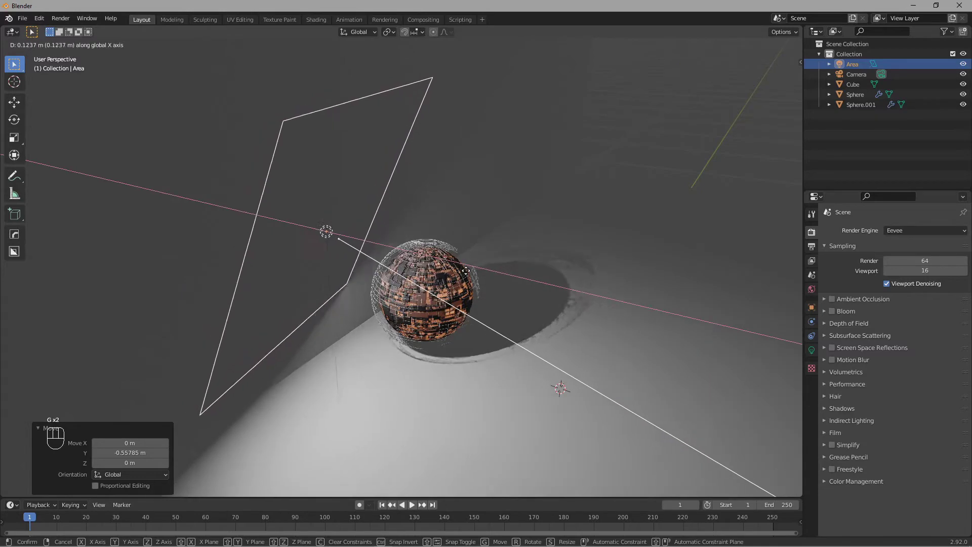
click(472, 273)
Step: Select both the textured sphere and its wireframe shell and move them about 0.25 m along X
click(446, 287)
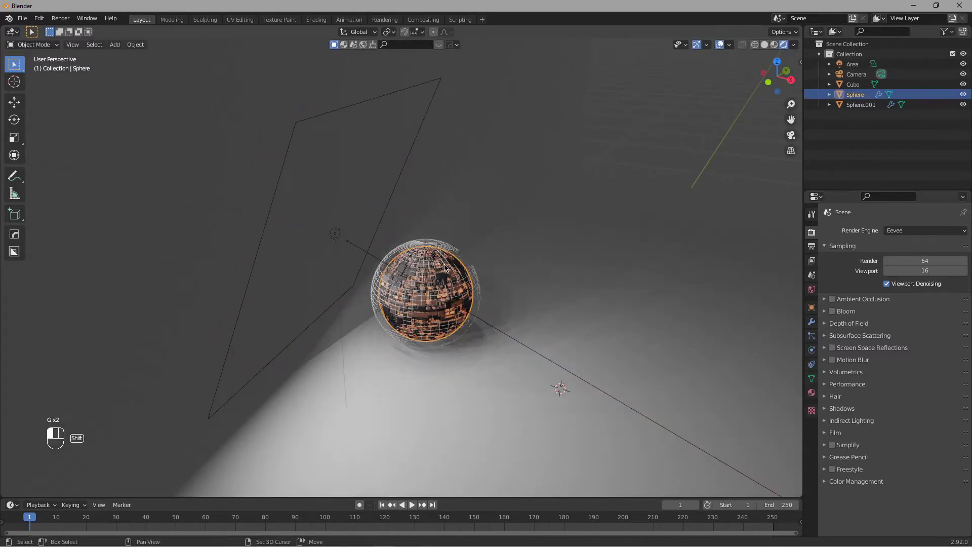
shift+click(445, 263)
key(g)
key(x)
click(588, 330)
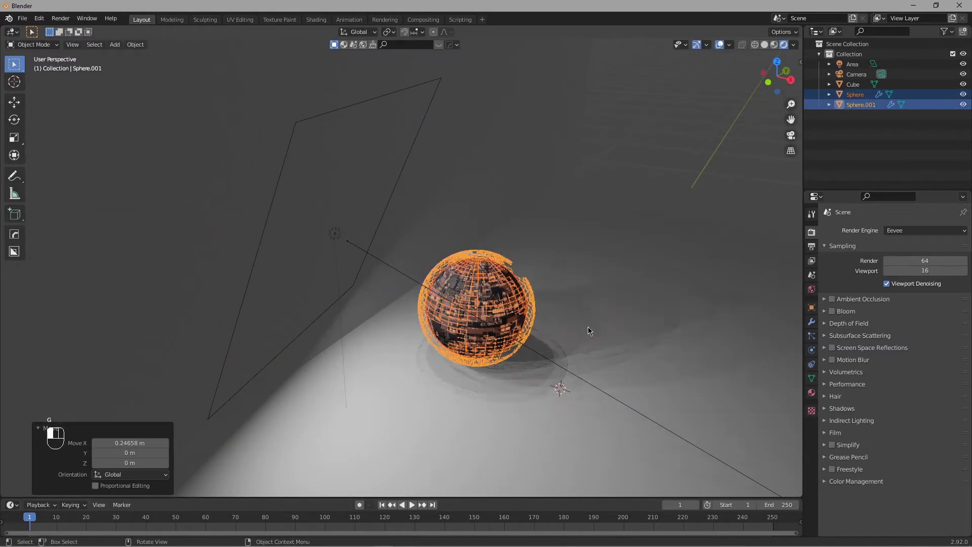
Step: Move the area light about 0.05 m along X toward the globe
click(371, 238)
key(g)
key(x)
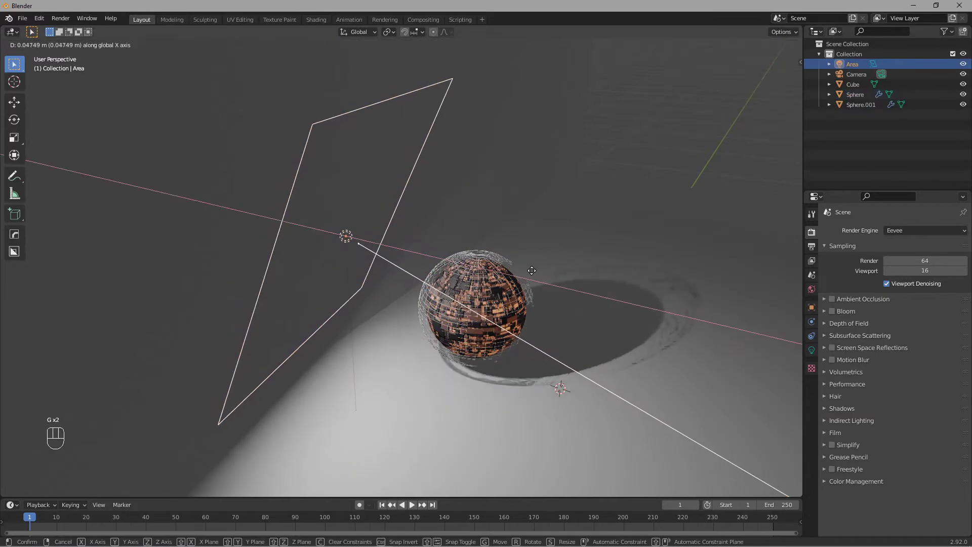
click(533, 271)
Step: Duplicate the area light about 0.93 m along Y and rotate the copy around Z
middle_drag(535, 272, 508, 287)
key(shift+d)
key(y)
click(613, 254)
key(r)
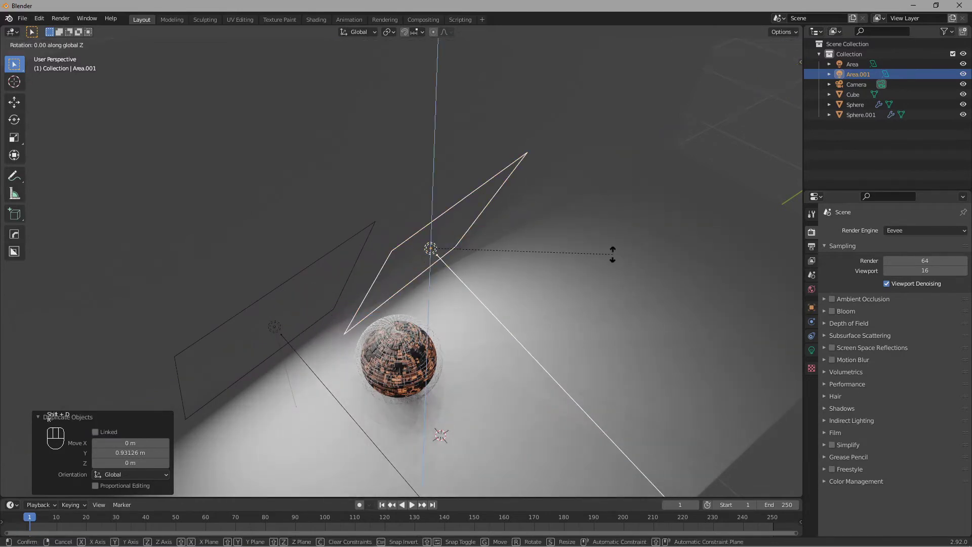
click(617, 348)
Step: Nudge the duplicated area light about 0.02 m along X
middle_drag(617, 347, 549, 333)
key(g)
middle_click(549, 333)
right_click(549, 333)
key(g)
middle_click(551, 336)
click(551, 336)
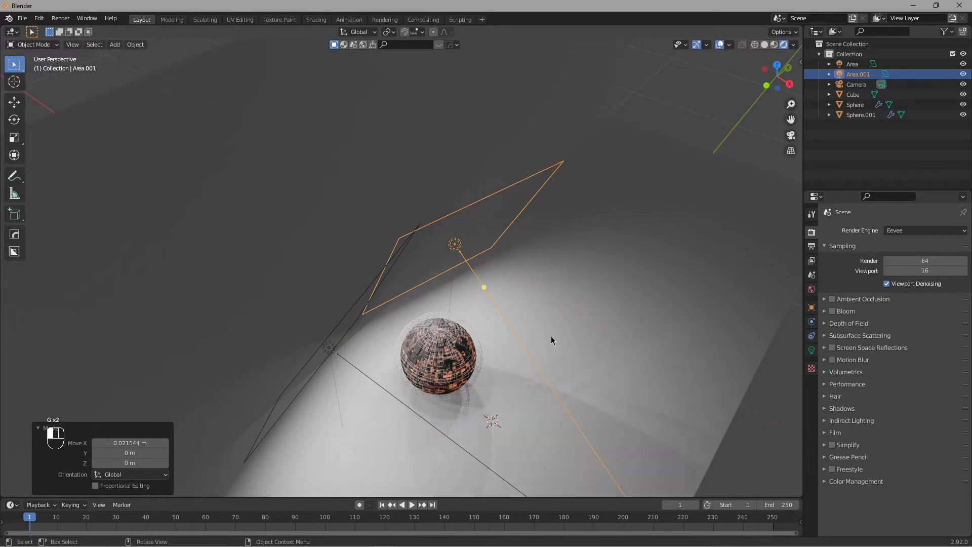
Step: Select both area lights and scale them along Z to about 0.42
middle_drag(381, 284, 489, 227)
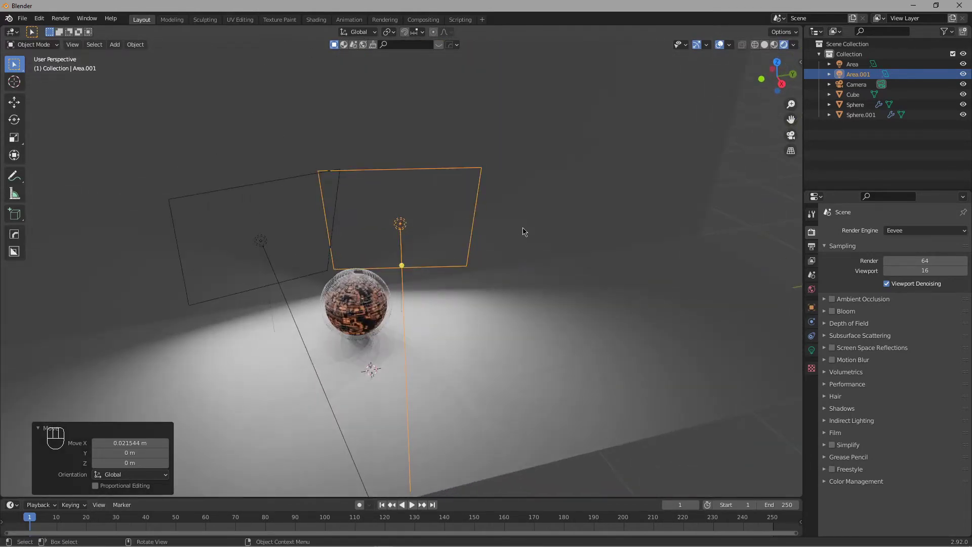
shift+click(270, 285)
mouse_move(511, 353)
shift+middle_down()
mouse_move(537, 334)
mouse_move(519, 353)
shift+middle_up()
scroll(529, 330, up, 3)
scroll(501, 338, down, 1)
scroll(498, 340, down, 3)
key(s)
key(z)
click(438, 281)
Step: Scale both area lights along Y to about 0.67 and along Z to about 0.8
key(s)
key(y)
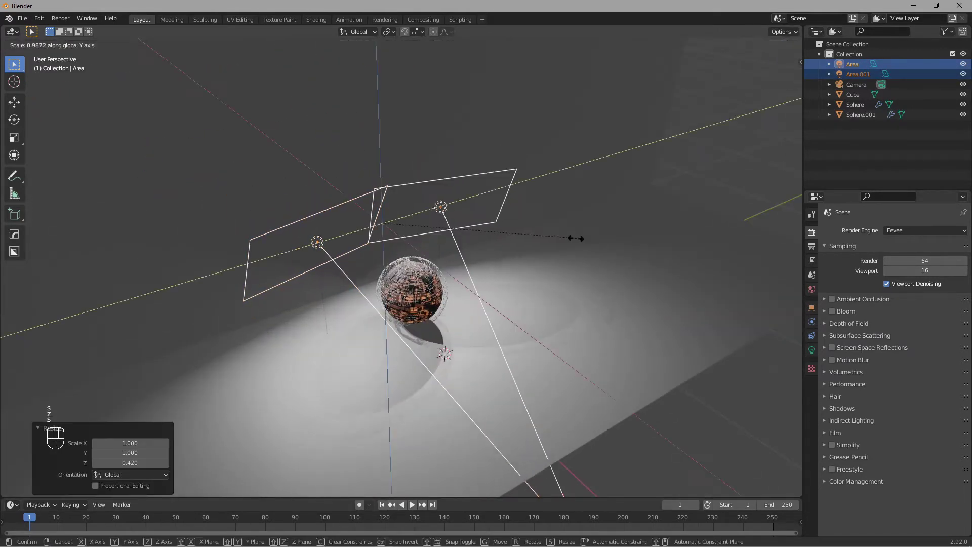
click(512, 255)
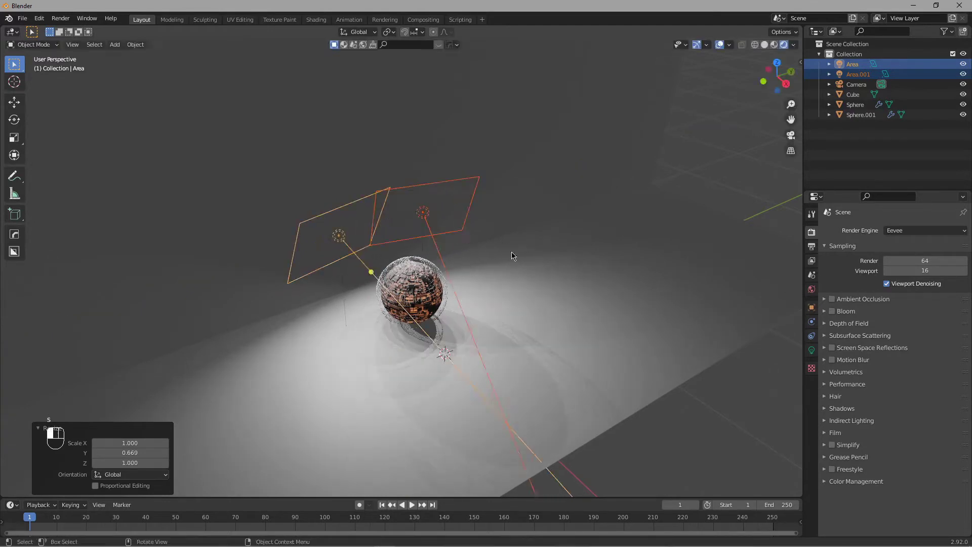
key(s)
key(z)
click(486, 246)
Step: Lower both area lights about 0.15 m along Z
middle_drag(546, 257, 552, 246)
key(g)
key(z)
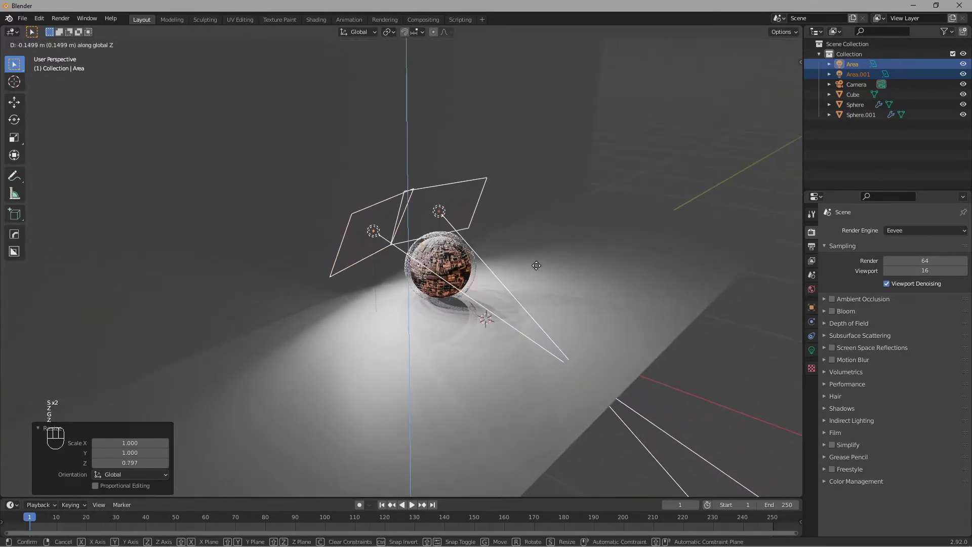
click(537, 266)
Step: Preview the lit globe with the Cycles render engine and switch back to Eevee
scroll(628, 198, up, 4)
click(671, 185)
middle_drag(681, 183, 641, 203)
click(921, 233)
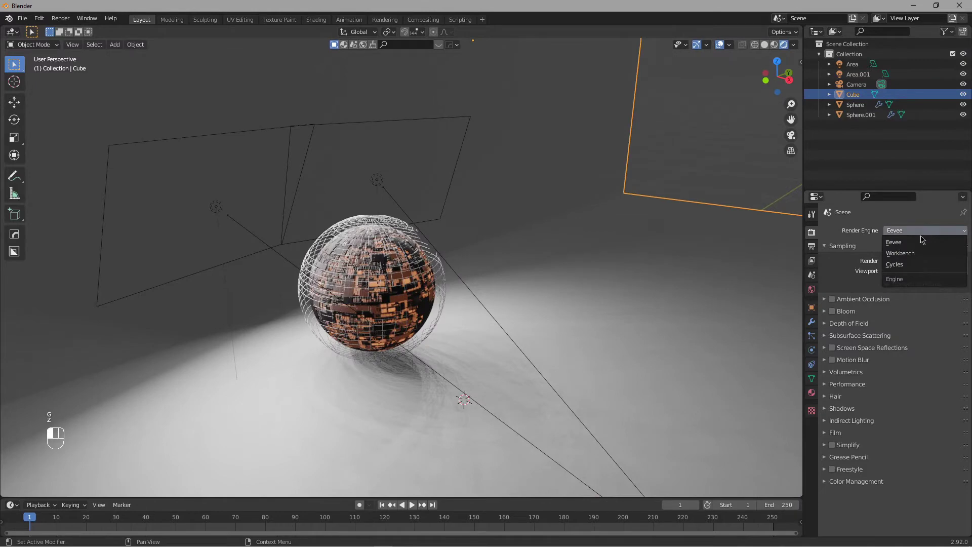
click(907, 264)
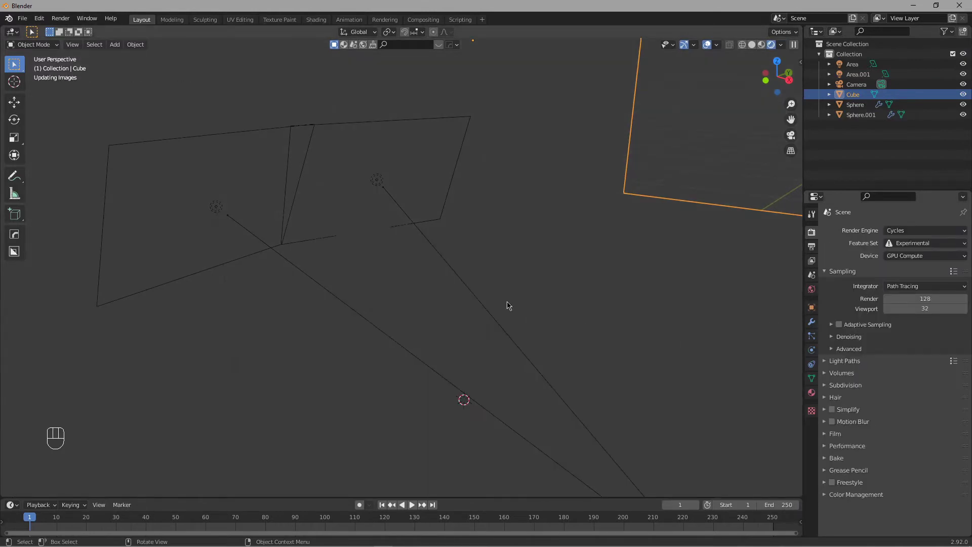
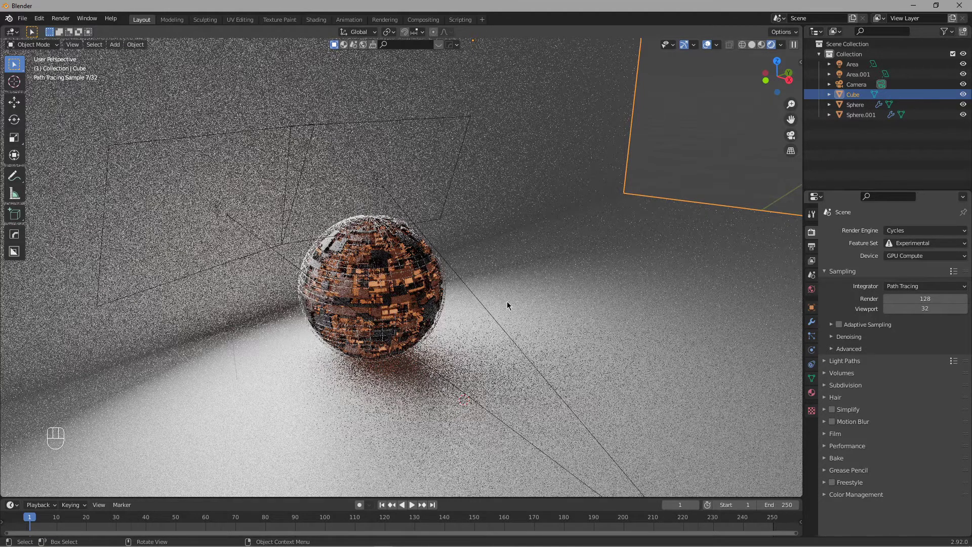
click(912, 230)
click(912, 211)
Step: Select both area lights beside the globe and open their light properties
click(263, 199)
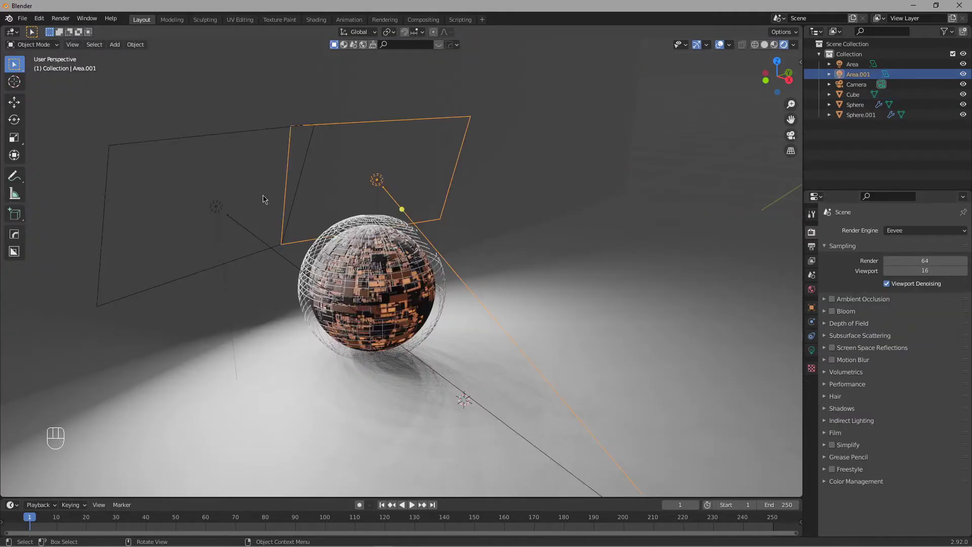
click(207, 217)
click(222, 210)
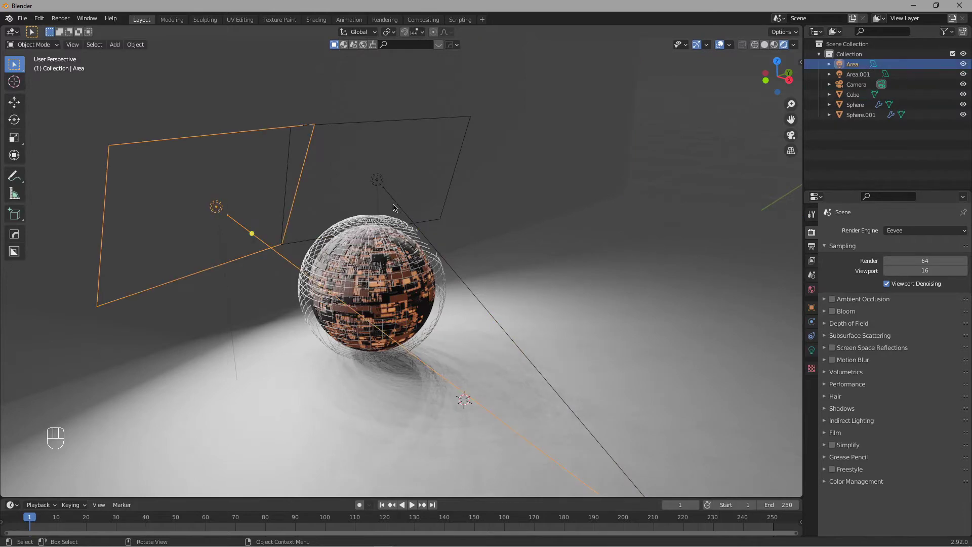
shift+click(377, 181)
middle_drag(542, 210, 467, 237)
scroll(487, 234, down, 4)
scroll(467, 238, down, 4)
scroll(508, 259, up, 6)
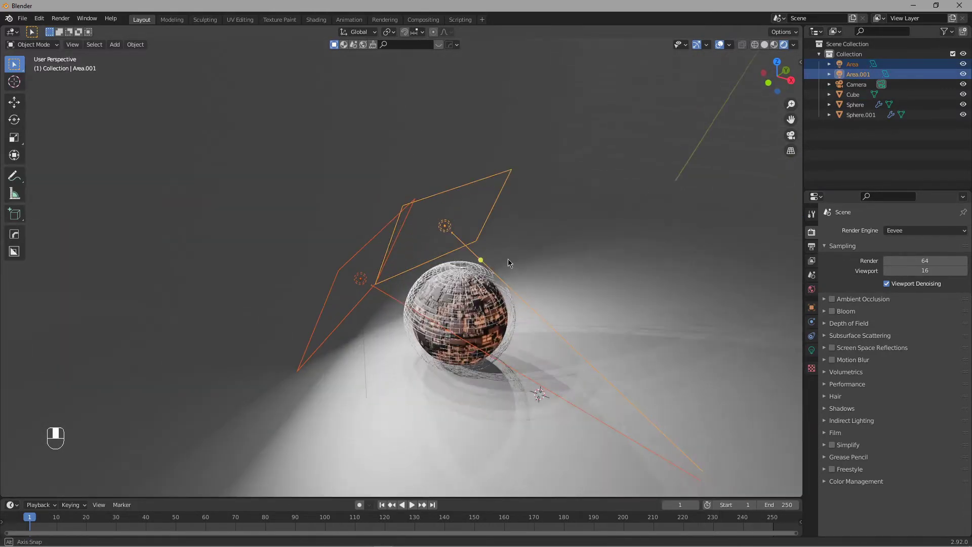
click(811, 350)
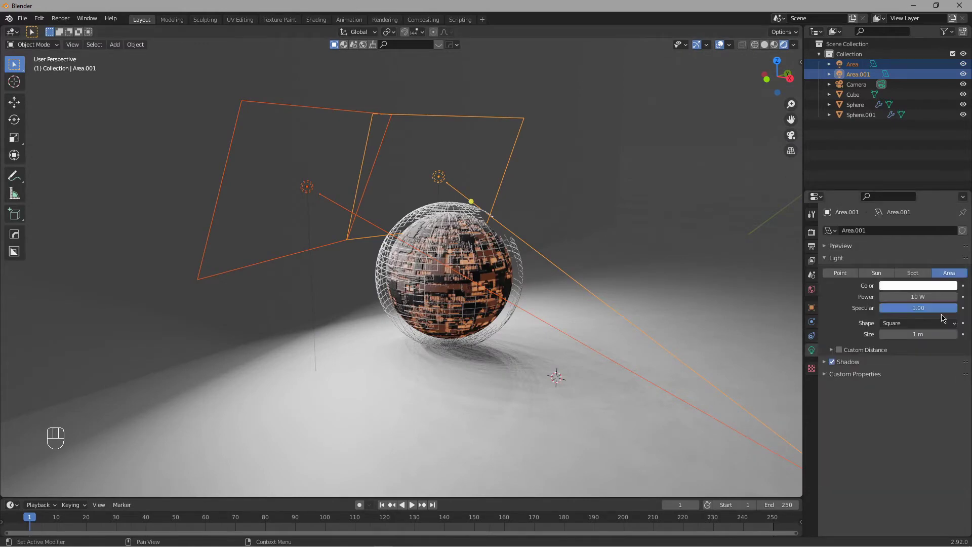
Step: Lower both area lights about 0.045 m along Z and rotate them about -3.6° around the global Y axis
shift+middle_drag(514, 210, 509, 229)
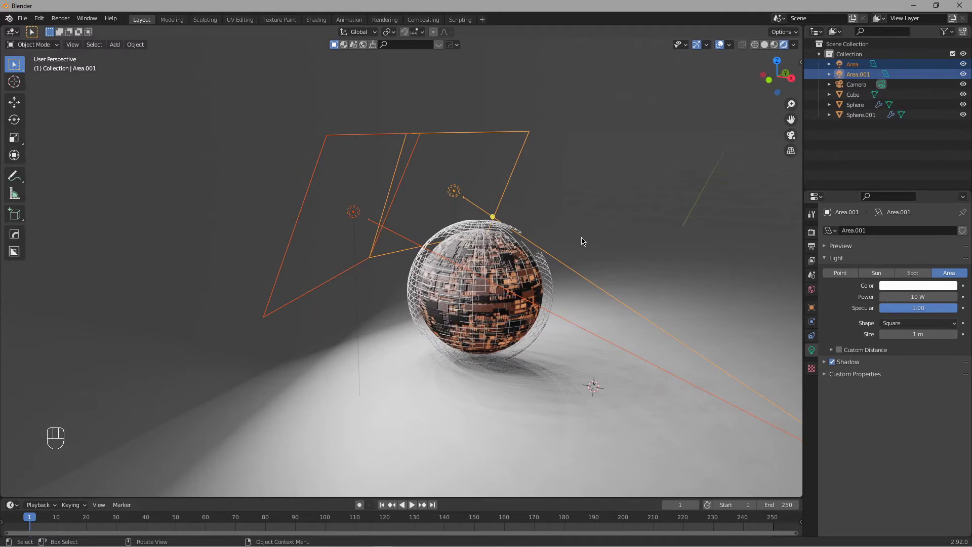
key(g)
key(z)
click(614, 240)
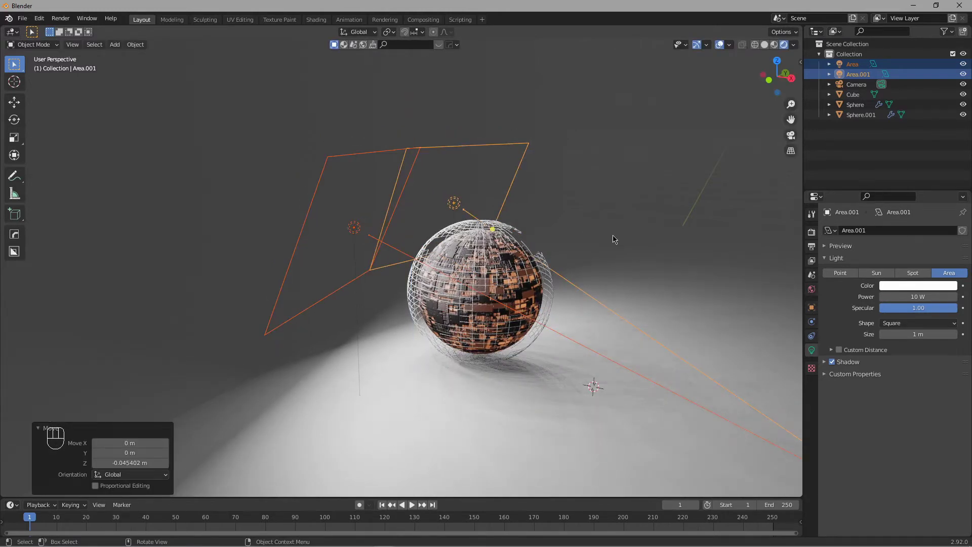
key(r)
key(y)
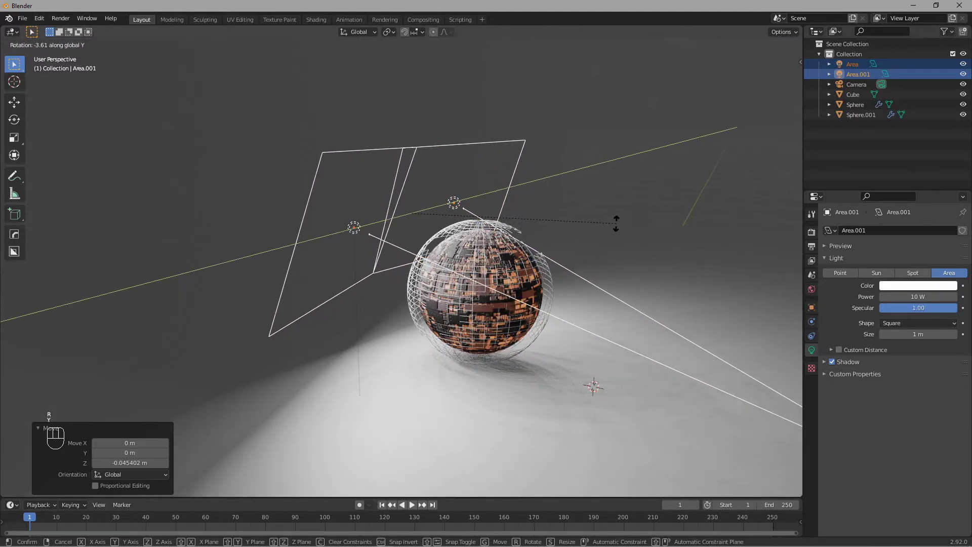
click(616, 223)
Step: Reselect both area lights, shift them about -0.02 m along X and adjust their height along Z
click(592, 326)
middle_drag(593, 325, 498, 277)
shift+middle_drag(342, 180, 407, 246)
click(400, 248)
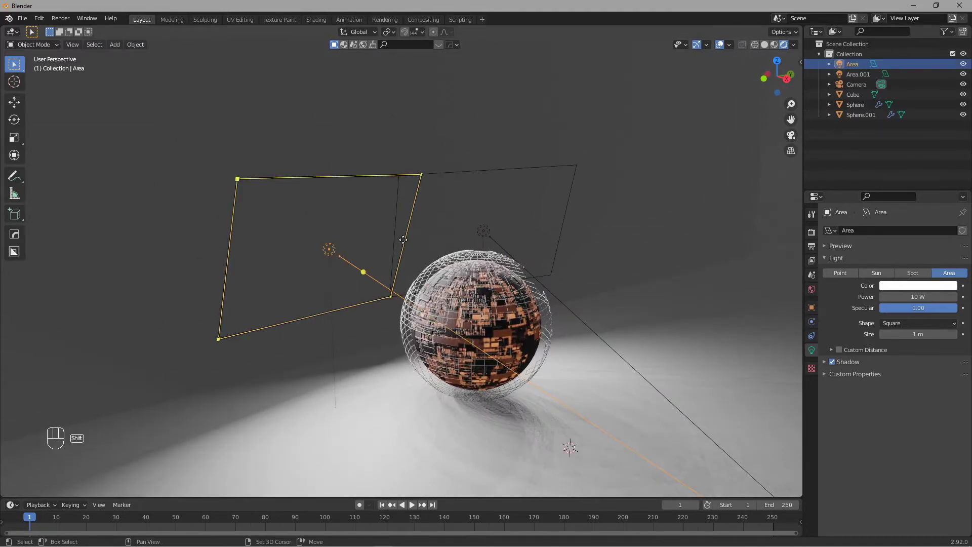
shift+click(483, 230)
middle_drag(484, 231, 578, 281)
key(g)
key(x)
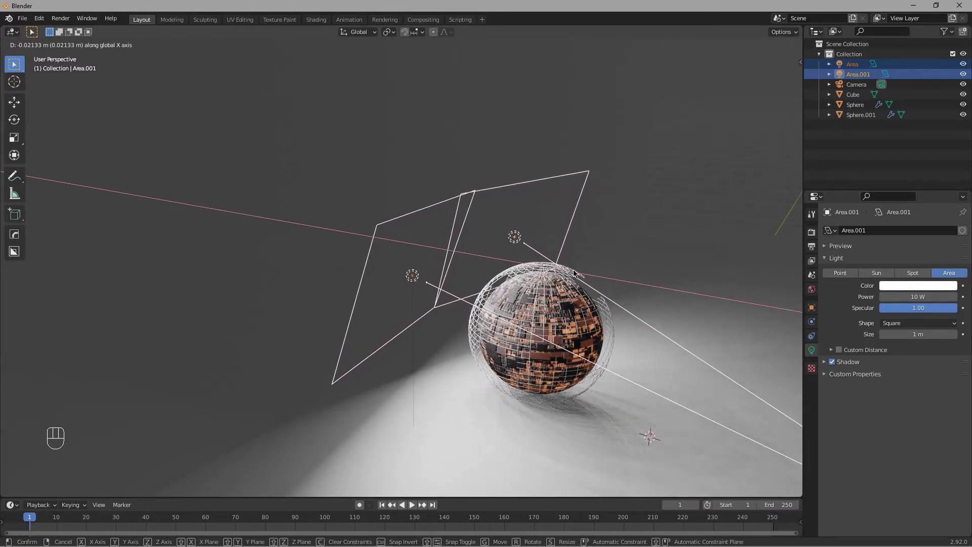
click(575, 270)
key(g)
key(z)
click(599, 279)
Step: Check the placement of each area light and its light falloff around the globe
shift+middle_drag(467, 256, 476, 238)
shift+middle_drag(603, 252, 470, 229)
click(623, 194)
click(462, 206)
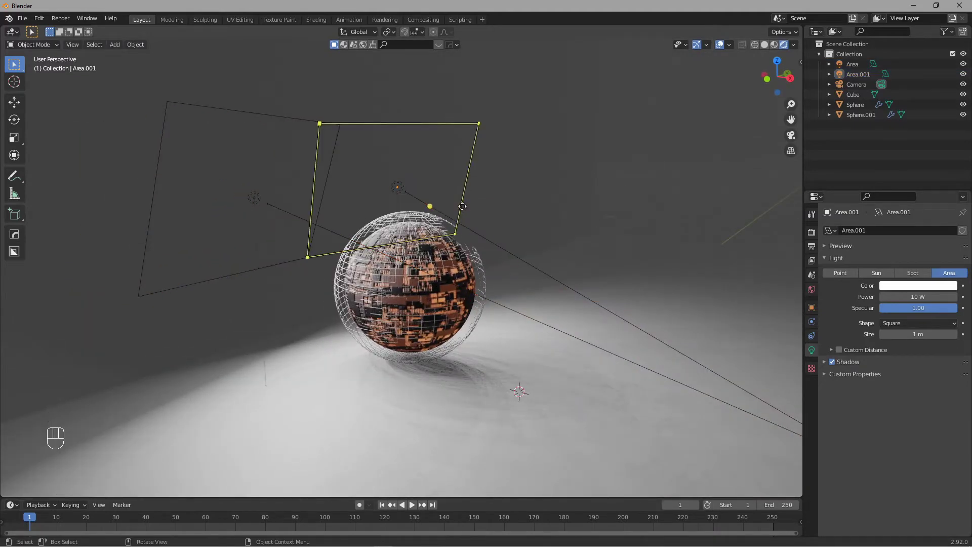
click(254, 197)
click(400, 186)
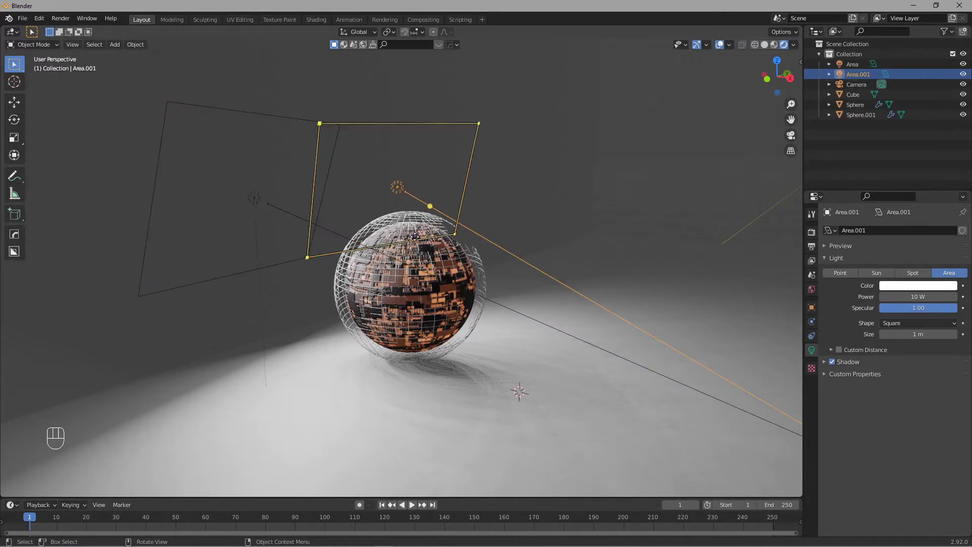
click(695, 163)
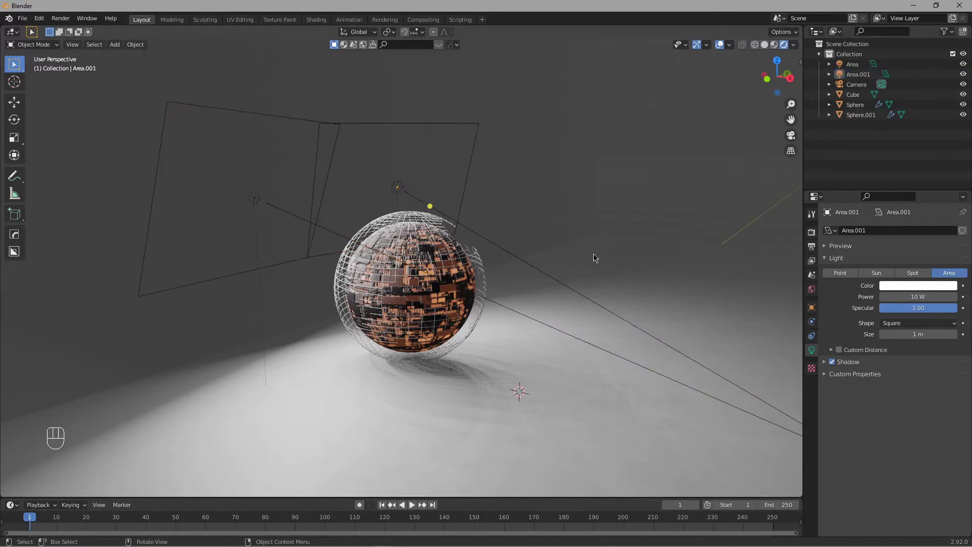
scroll(582, 259, down, 8)
middle_drag(479, 273, 433, 276)
scroll(492, 325, up, 7)
scroll(475, 372, down, 7)
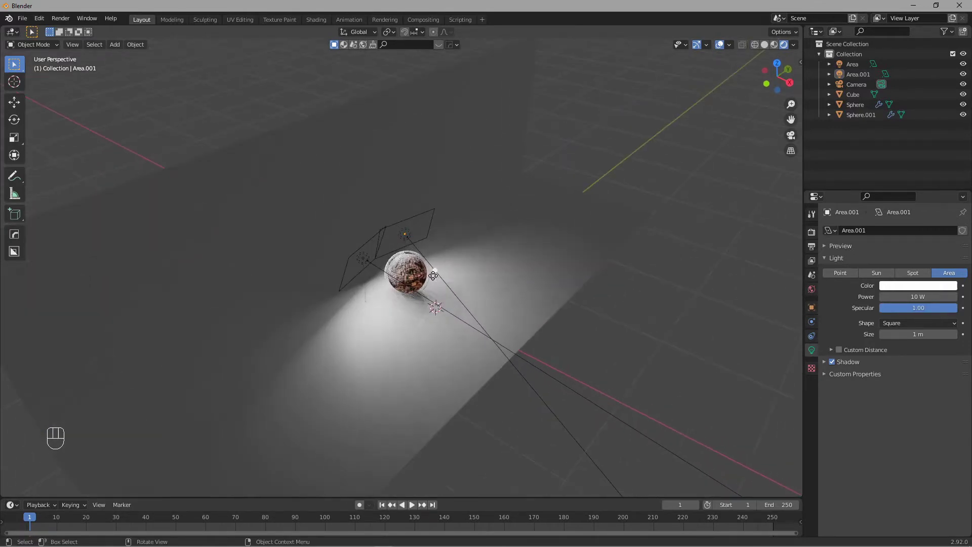
click(856, 84)
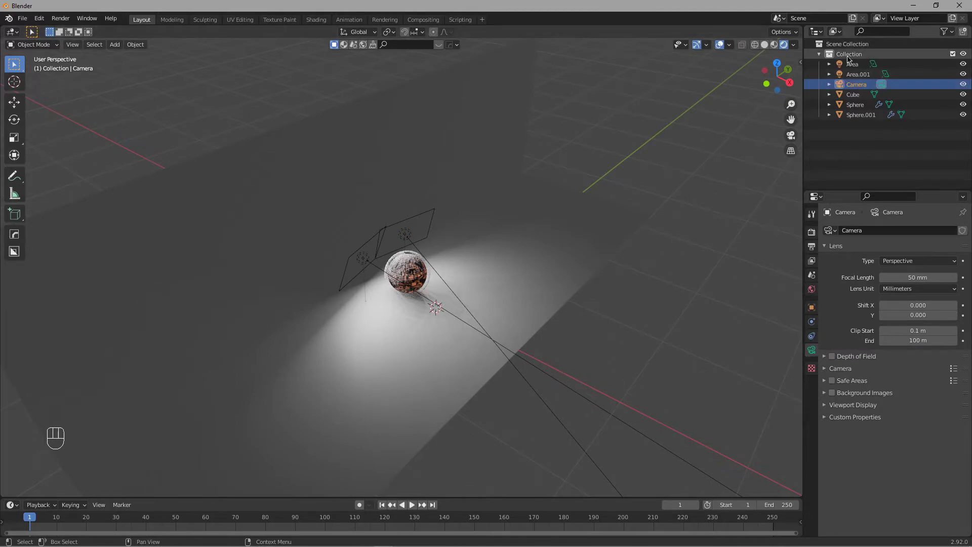
key(g)
right_click(530, 239)
scroll(535, 322, up, 4)
middle_drag(536, 327, 525, 289)
key(g)
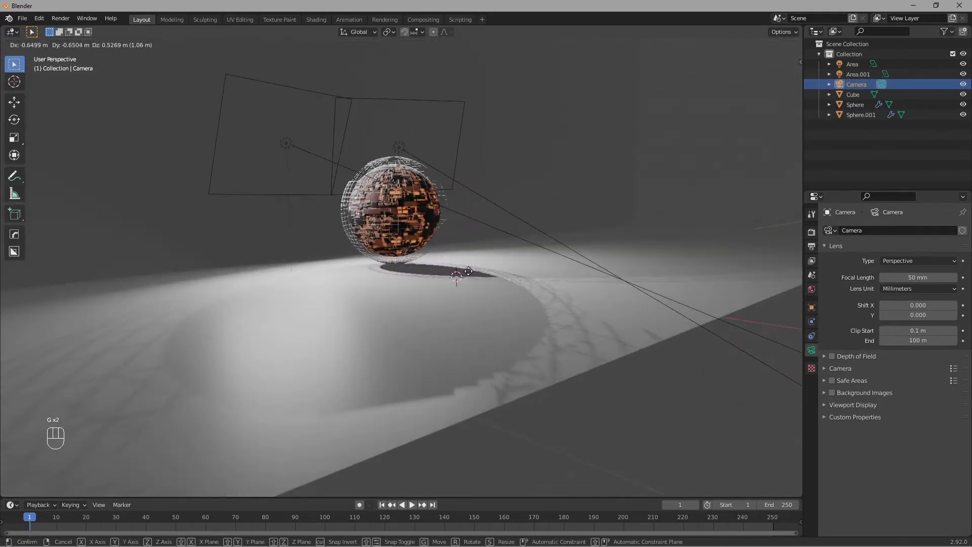
right_click(521, 274)
Step: Switch the viewport from rendered to solid shading
mouse_move(450, 274)
middle_down()
mouse_move(471, 232)
mouse_move(480, 256)
mouse_move(471, 286)
mouse_move(518, 275)
mouse_move(390, 317)
middle_up()
key(z)
click(419, 212)
Step: Inspect the outer shell's mesh up close in wireframe shading and return to solid shading
scroll(390, 317, up, 5)
click(451, 232)
key(z)
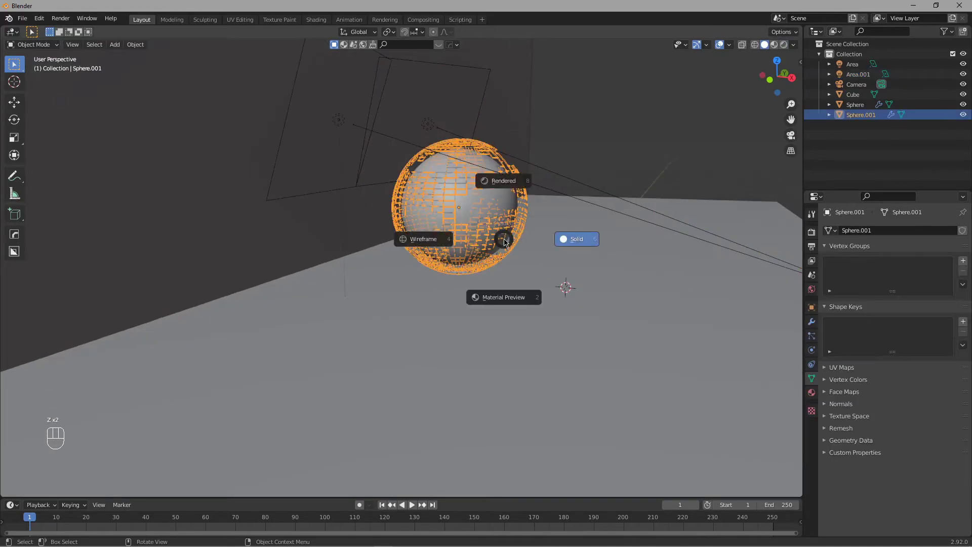
click(469, 263)
scroll(494, 258, up, 6)
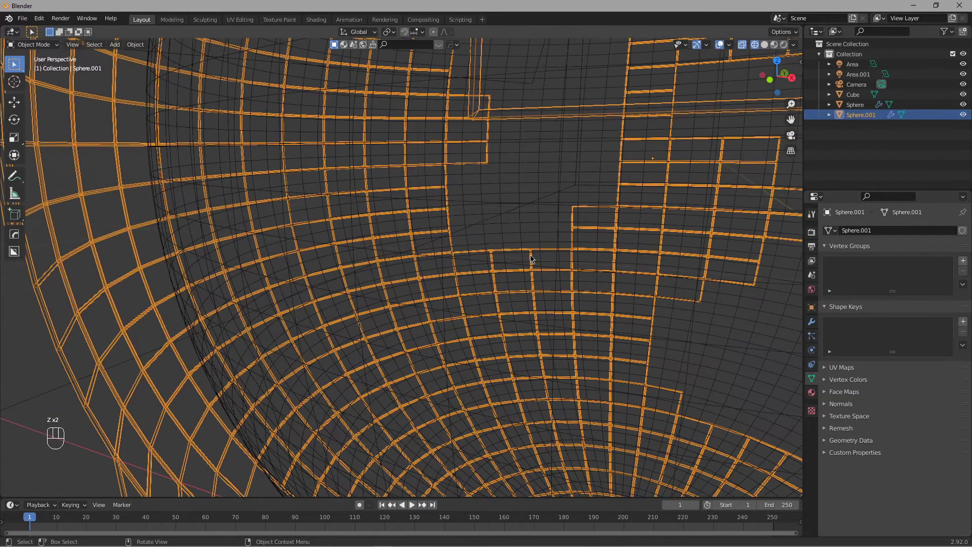
scroll(532, 258, down, 8)
middle_drag(532, 258, 526, 261)
key(z)
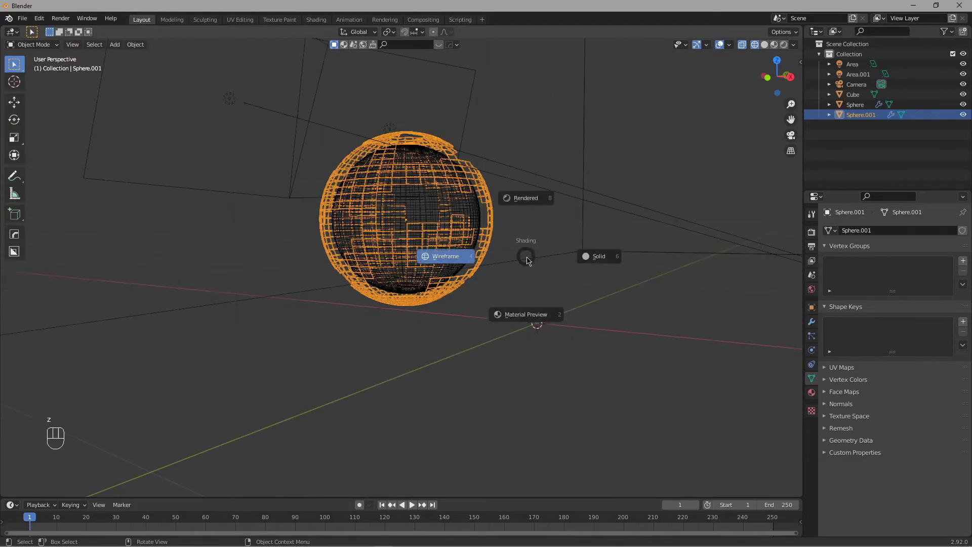
click(587, 257)
Step: Delete the existing camera from the scene
click(545, 328)
scroll(537, 324, down, 5)
middle_drag(525, 325, 480, 341)
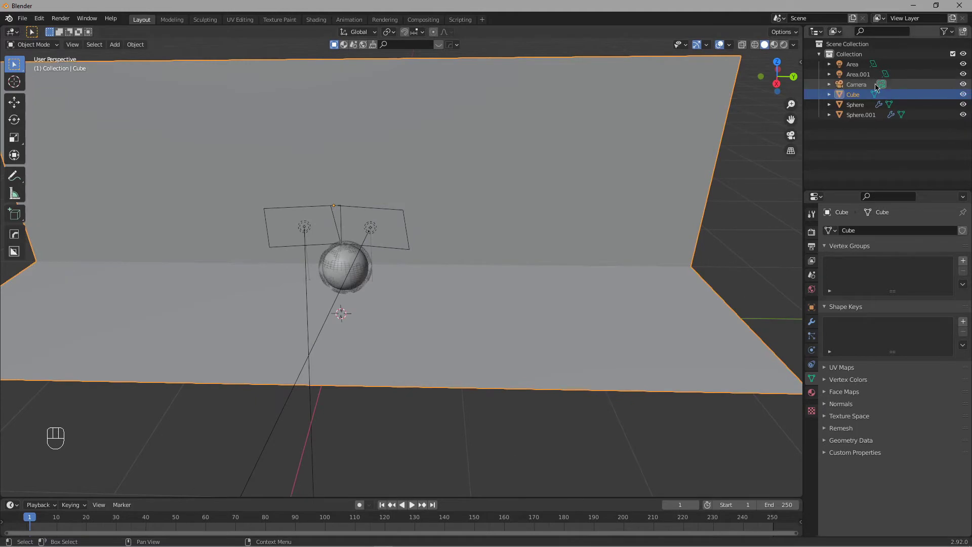
right_click(854, 86)
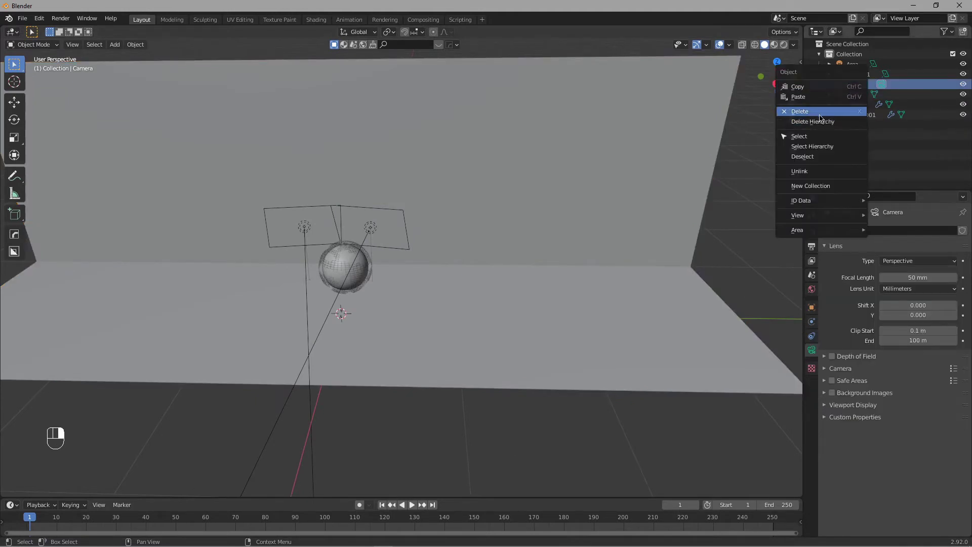
click(820, 115)
Step: Add a new camera at the 3D cursor beside the globe
scroll(355, 197, down, 3)
middle_drag(349, 198, 421, 192)
scroll(455, 222, up, 5)
key(shift+a)
mouse_move(468, 235)
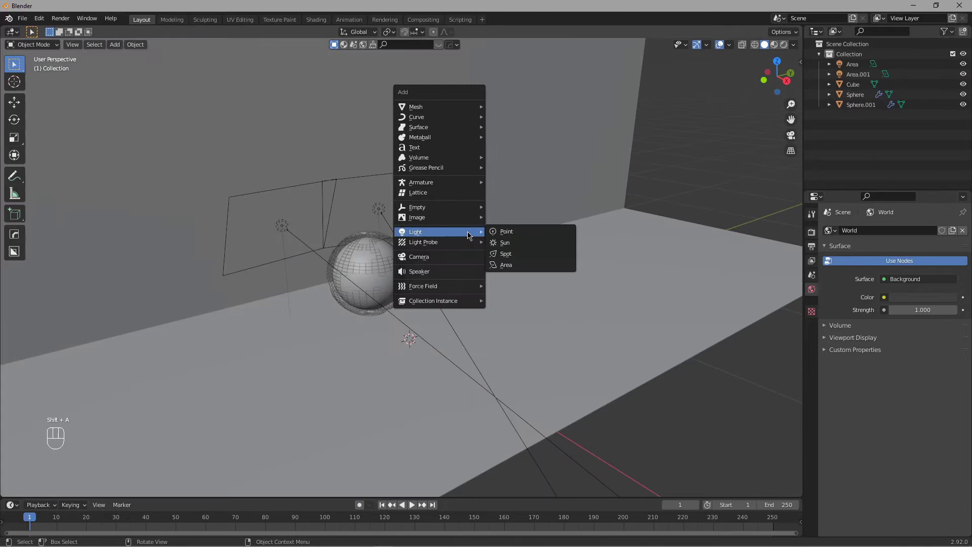
click(446, 257)
Step: Raise the new camera about 0.19 m along Z and another 0.57 m or so along Z
scroll(444, 321, up, 10)
key(g)
key(z)
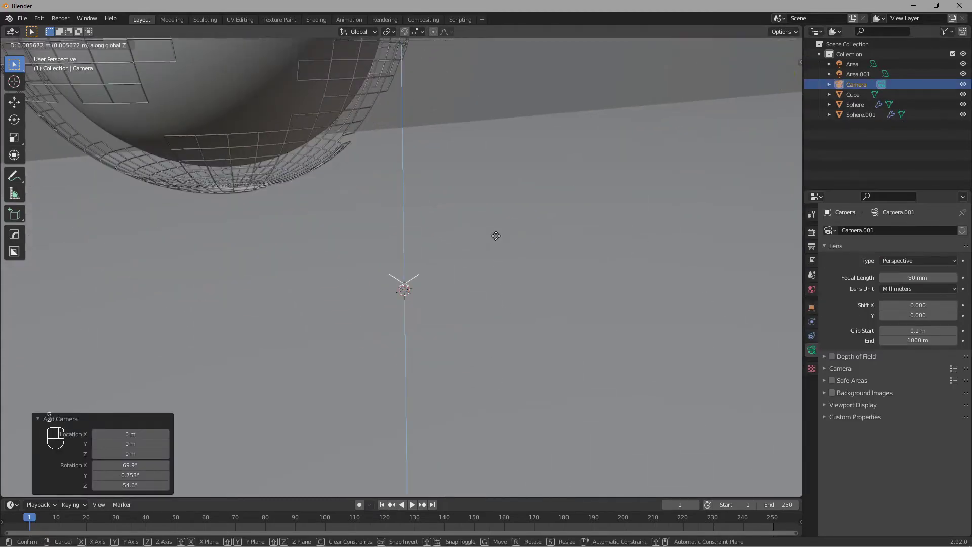
click(499, 476)
scroll(435, 415, down, 11)
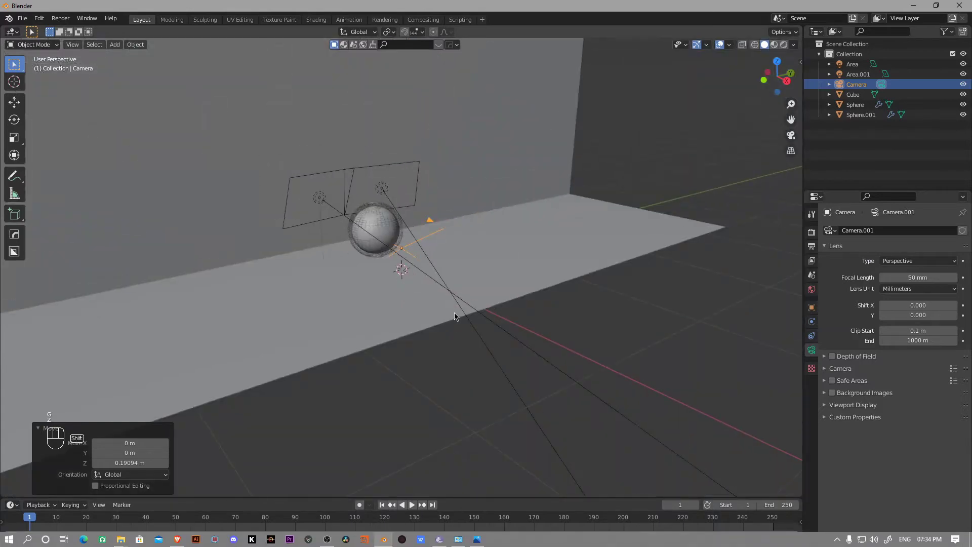
shift+middle_drag(456, 318, 476, 347)
middle_drag(469, 338, 478, 347)
scroll(478, 347, up, 2)
key(g)
key(z)
click(488, 260)
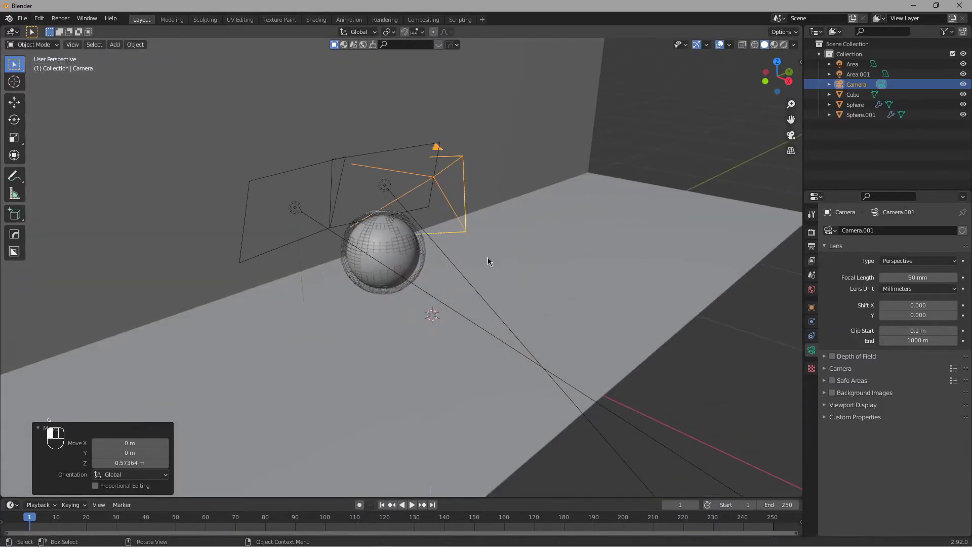
Step: Move the camera about 1.06 m along X and about -1.07 m along Y, then deselect it
key(g)
key(x)
click(675, 406)
scroll(515, 211, down, 4)
middle_drag(515, 210, 515, 247)
scroll(515, 246, up, 2)
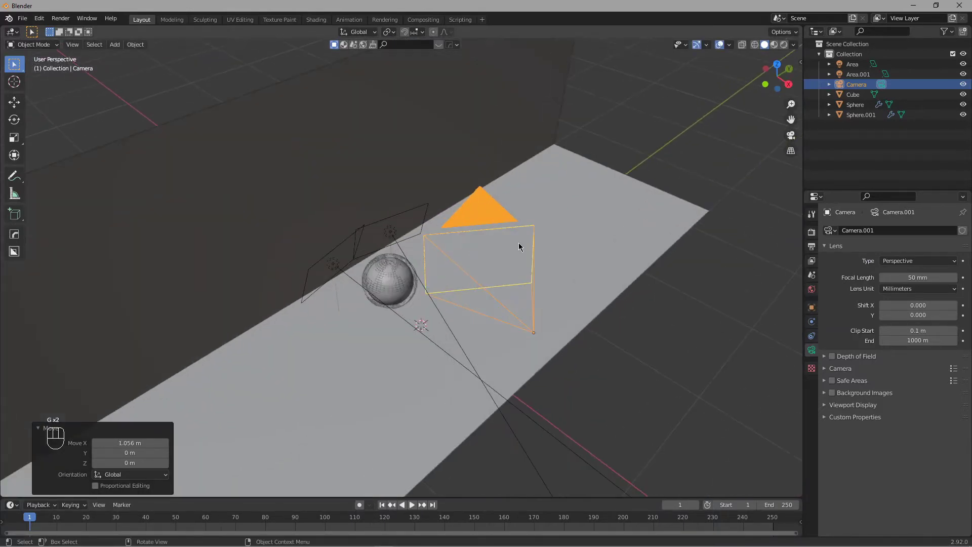
key(g)
key(y)
click(481, 310)
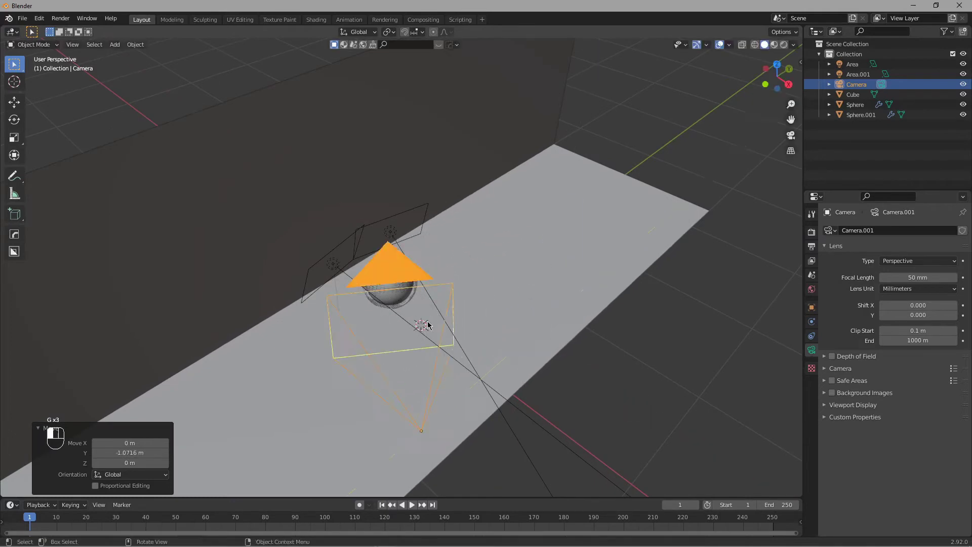
click(528, 396)
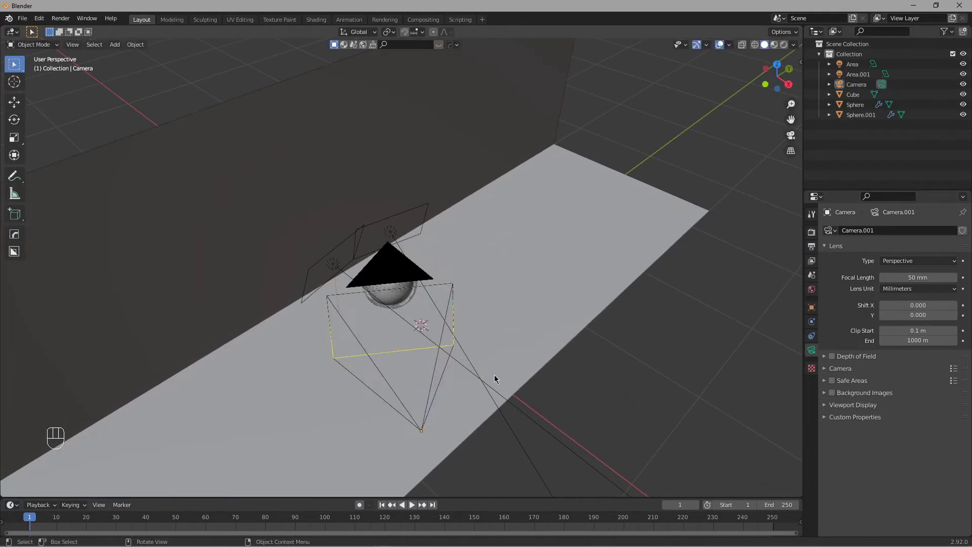
Step: Look through the camera and use walk navigation to bring the globe to the middle of the frame
key(grave)
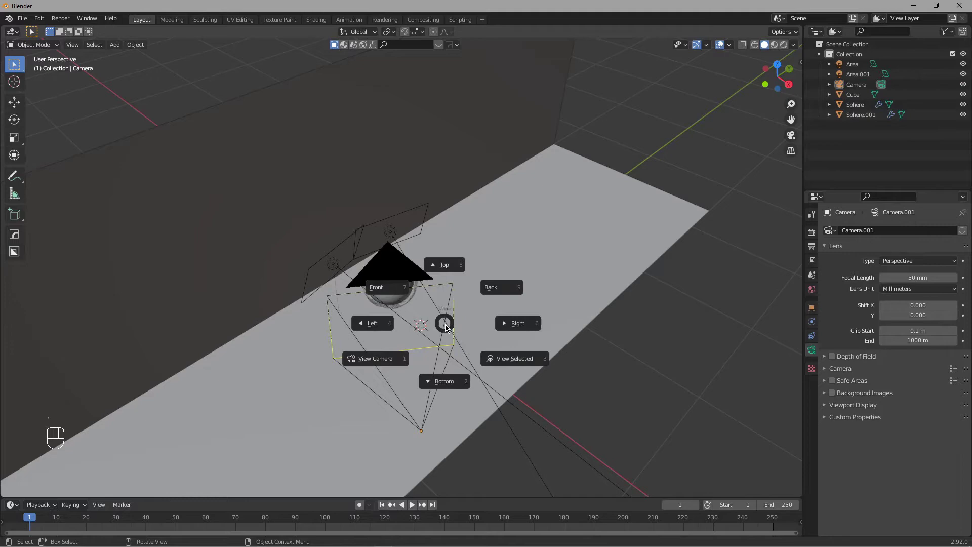
click(375, 366)
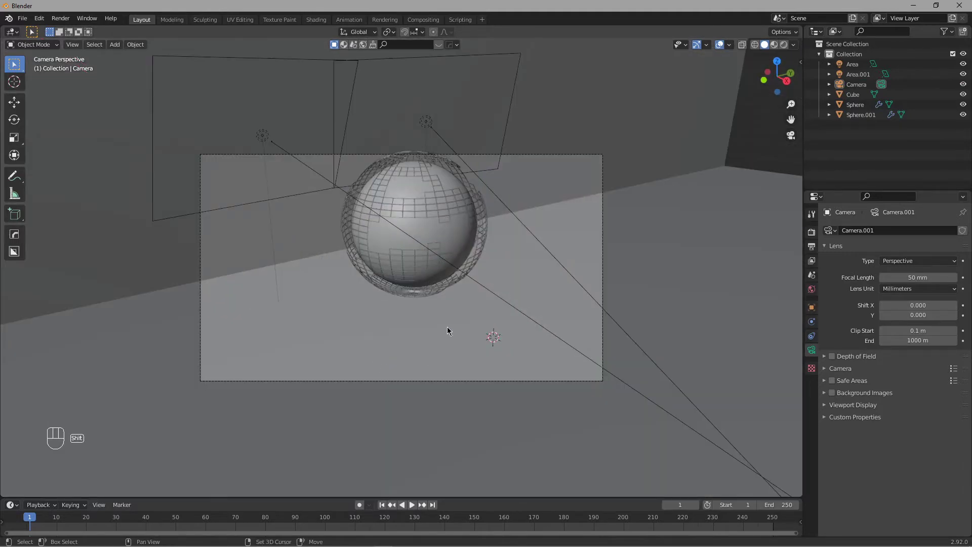
key(shift+grave)
key(q)
key(q)
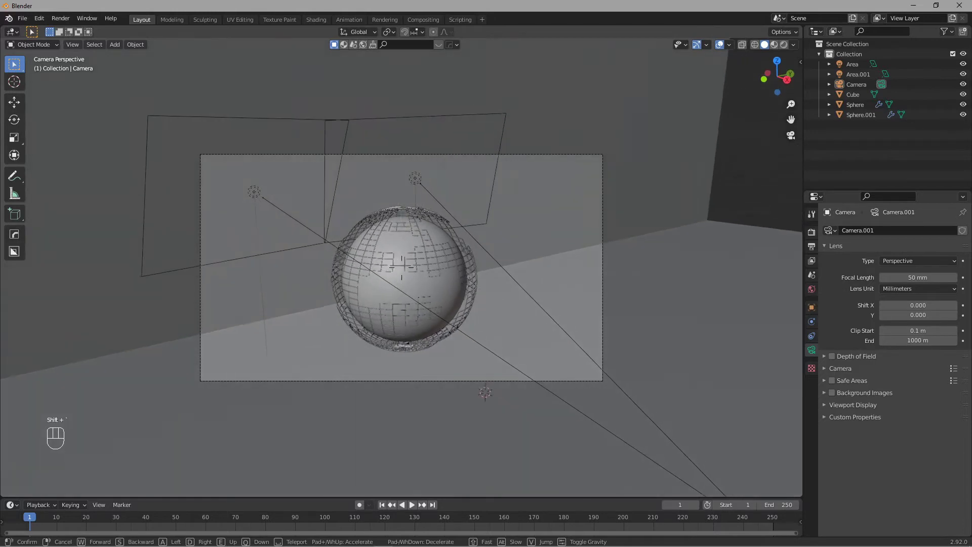
key(q)
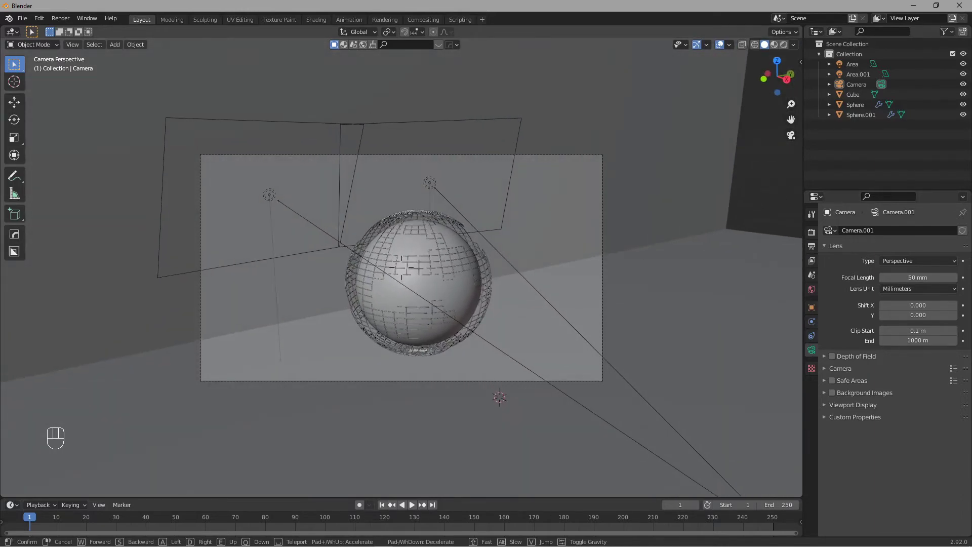
Step: Fine-tune the camera position with walk navigation, moving it sideways and lower to centre the globe, and accept the new framing
key(w)
key(w)
key(s)
key(d)
key(a)
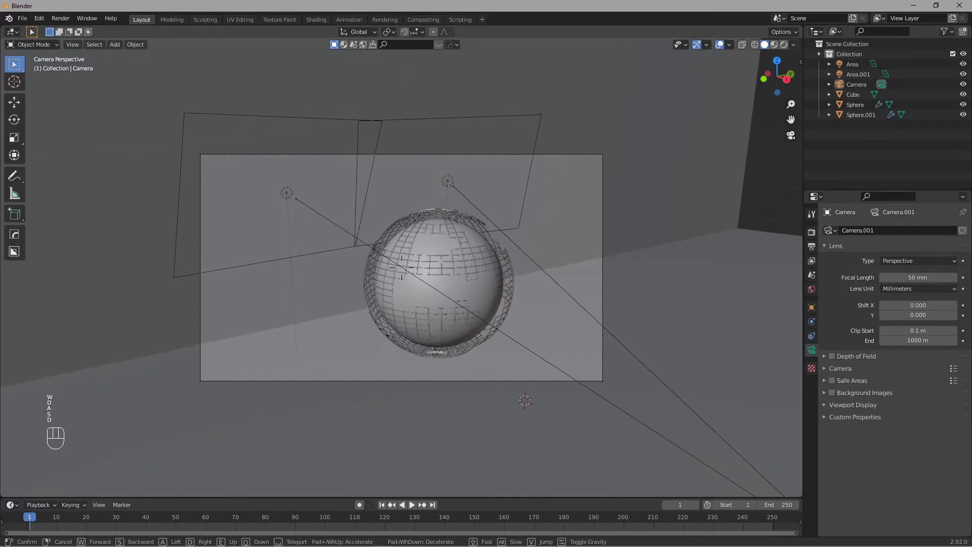
key(q)
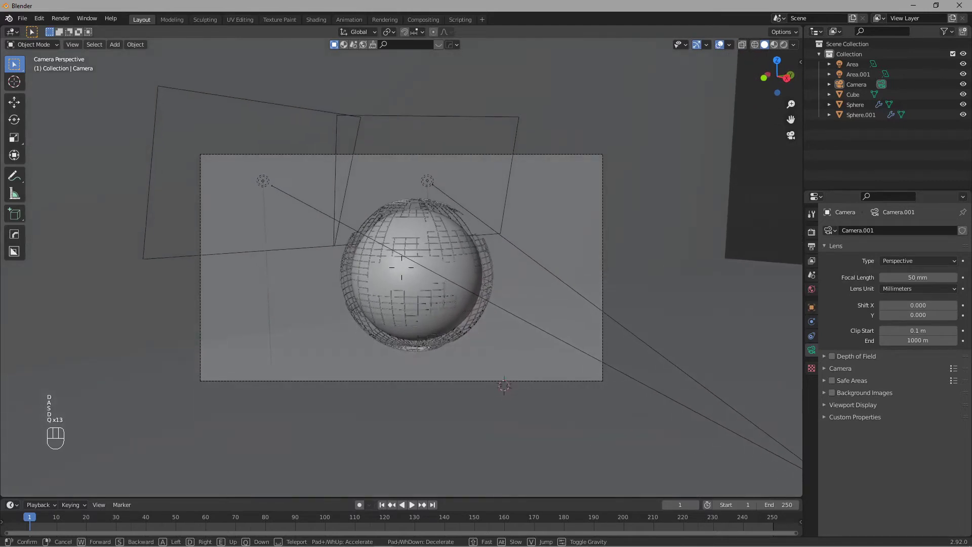
key(a)
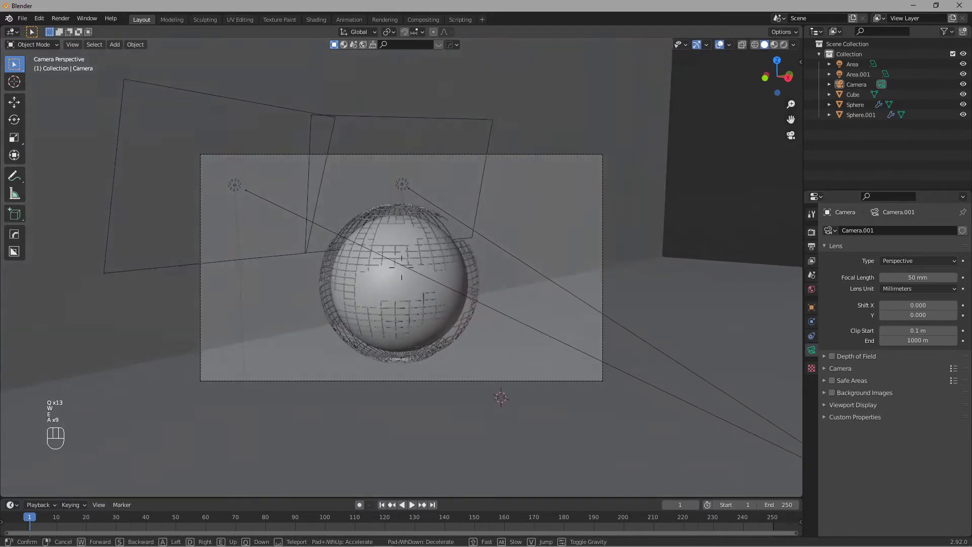
key(q)
key(q)
key(q)
key(d)
key(d)
key(q)
key(q)
key(q)
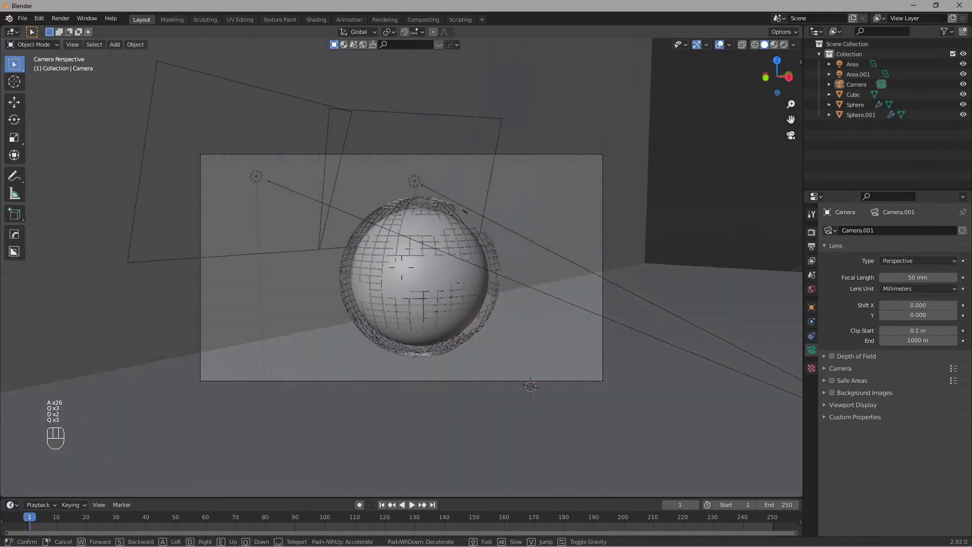
key(q)
key(q)
key(q)
key(q)
key(q)
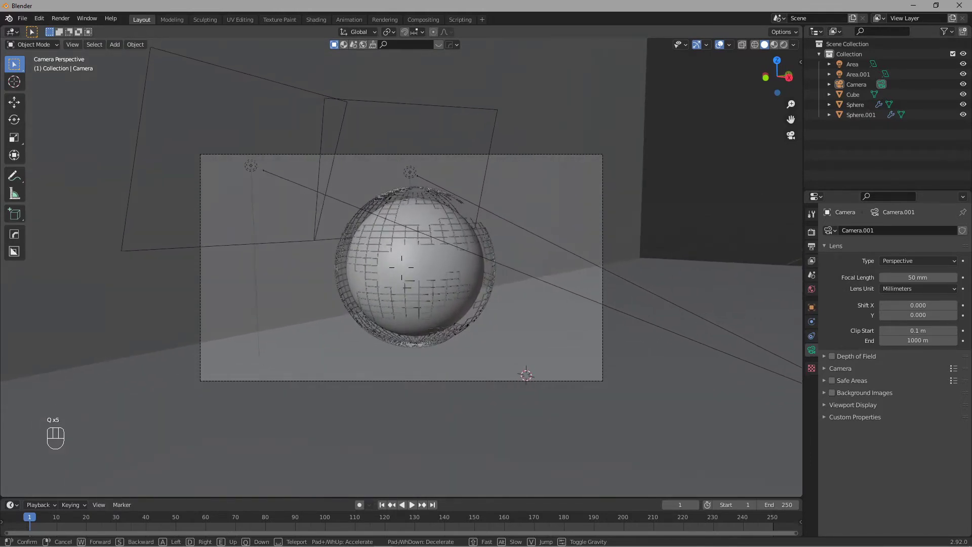
click(402, 267)
scroll(443, 265, up, 3)
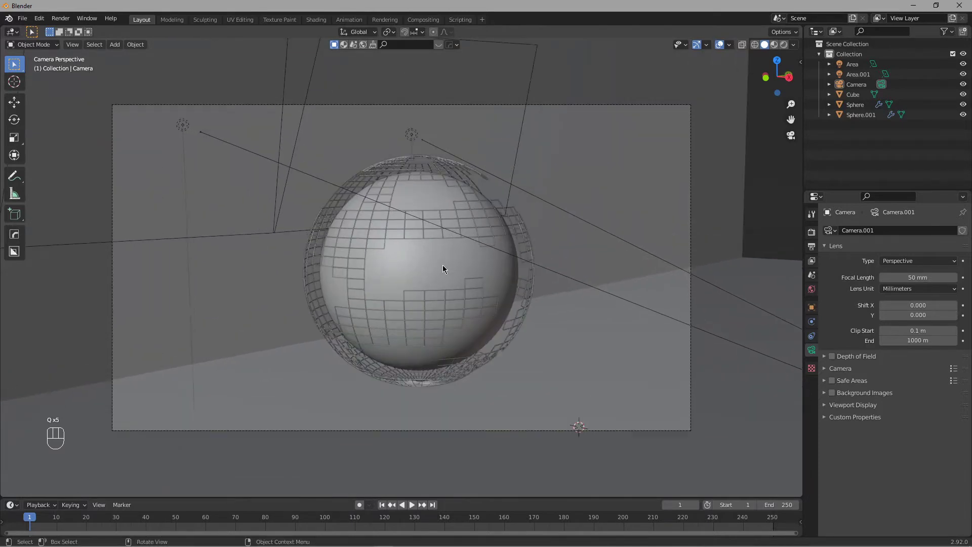
key(z)
click(499, 272)
click(447, 106)
key(ctrl+s)
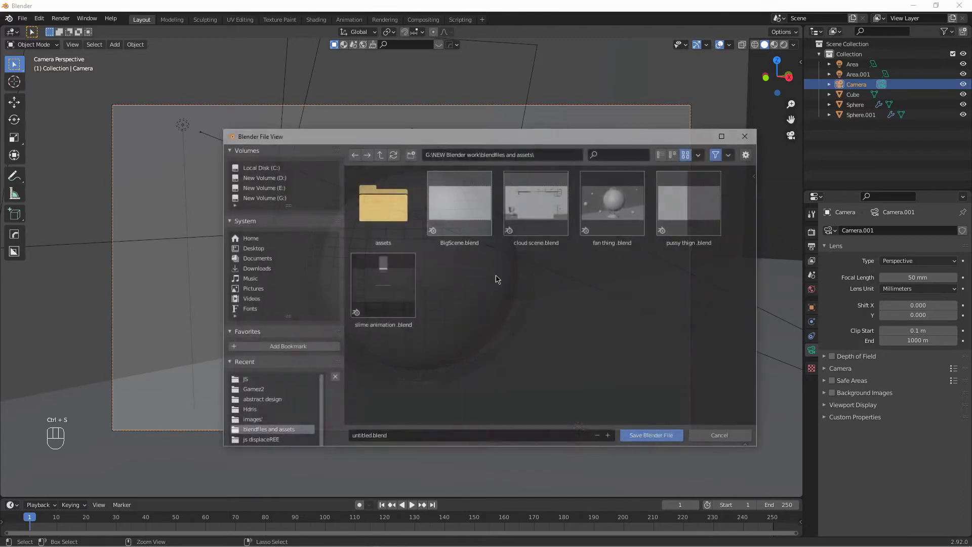
click(722, 439)
click(512, 120)
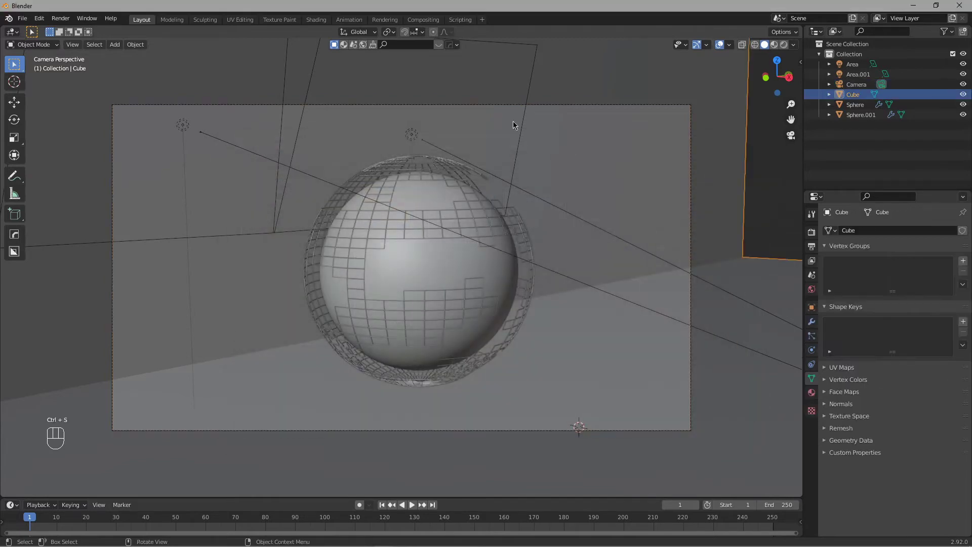
Step: Select the camera, render the still image from its view, and close the render window after viewing the result
click(449, 105)
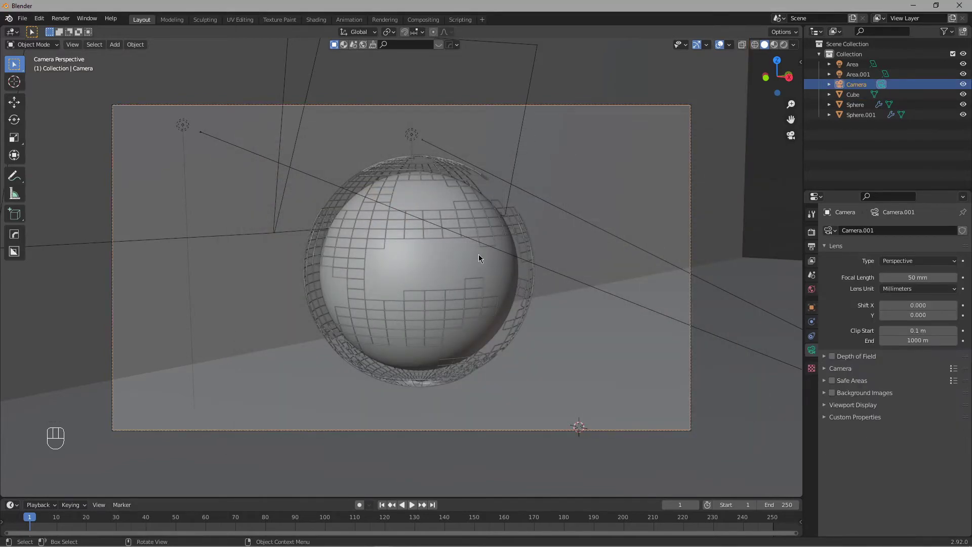
key(F12)
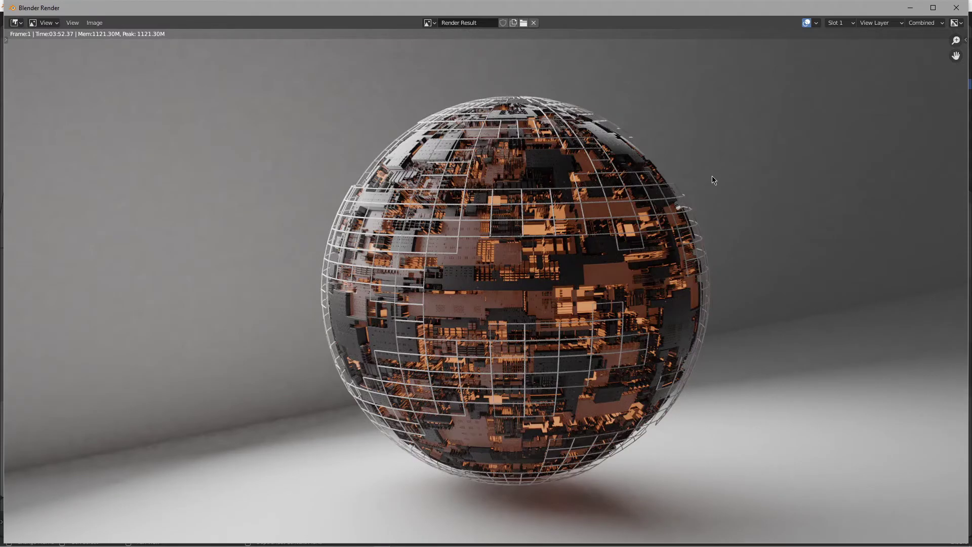
key(Escape)
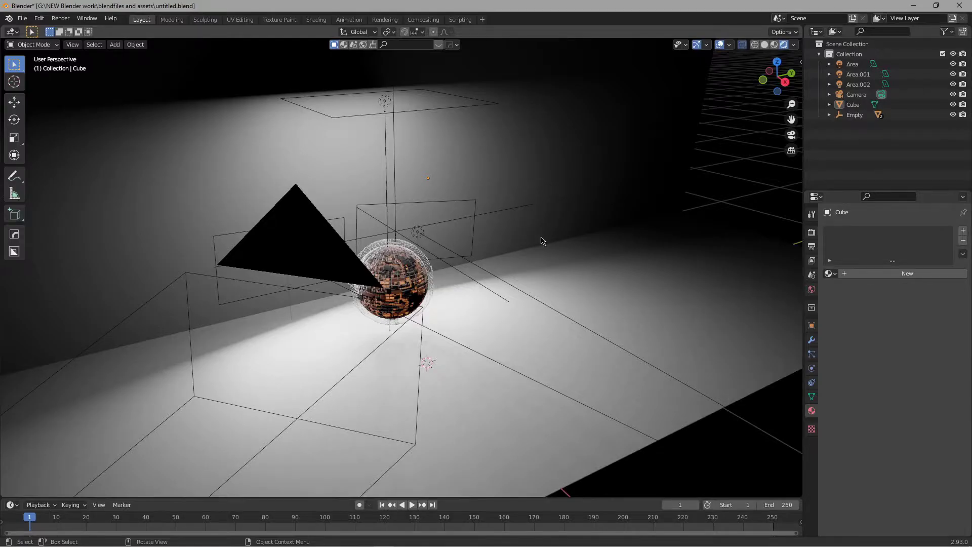
Step: Select the floor-and-wall backdrop object and give it a new material
click(613, 252)
scroll(527, 240, down, 5)
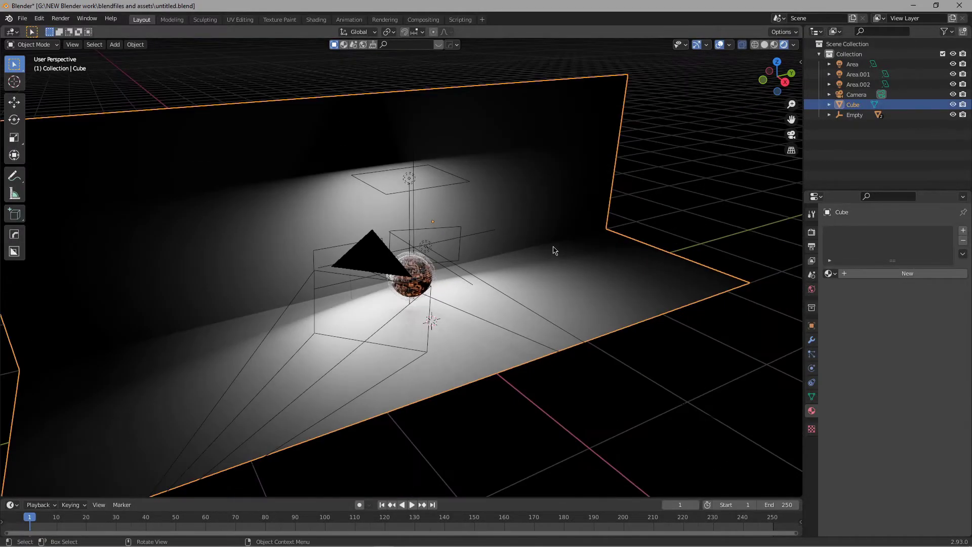
click(649, 197)
click(545, 263)
scroll(562, 238, up, 5)
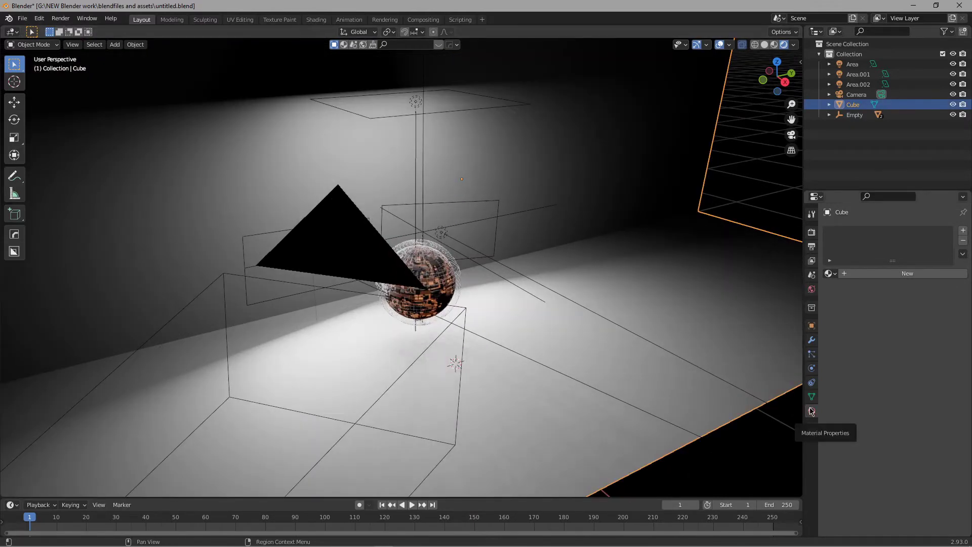
click(906, 274)
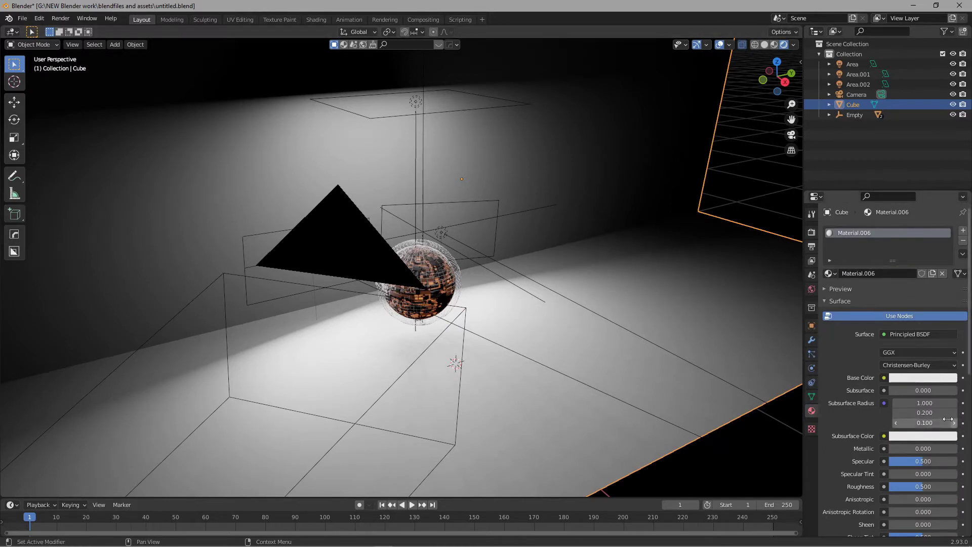
Step: Try a cyan base color on the backdrop material, with hue 0.527 and saturation 0.867
click(916, 379)
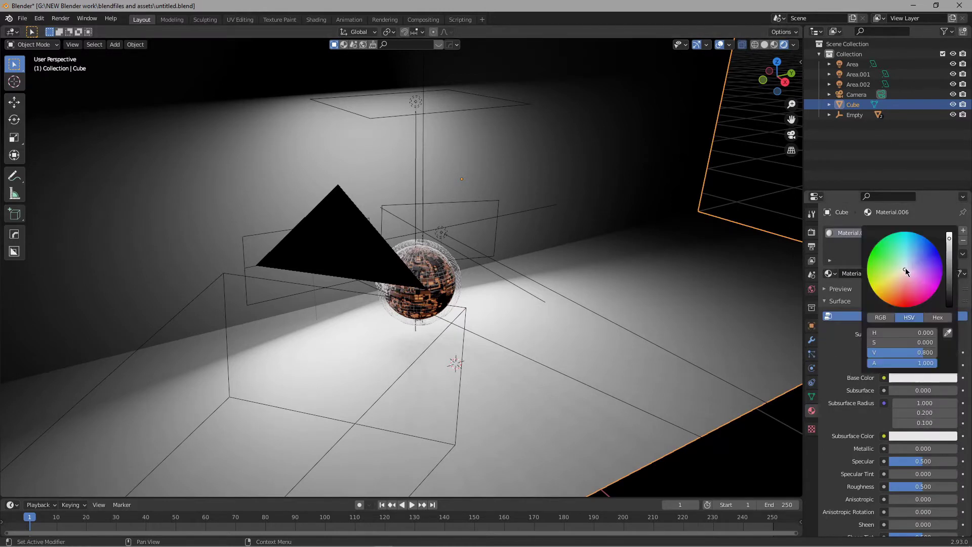
drag(905, 266, 908, 246)
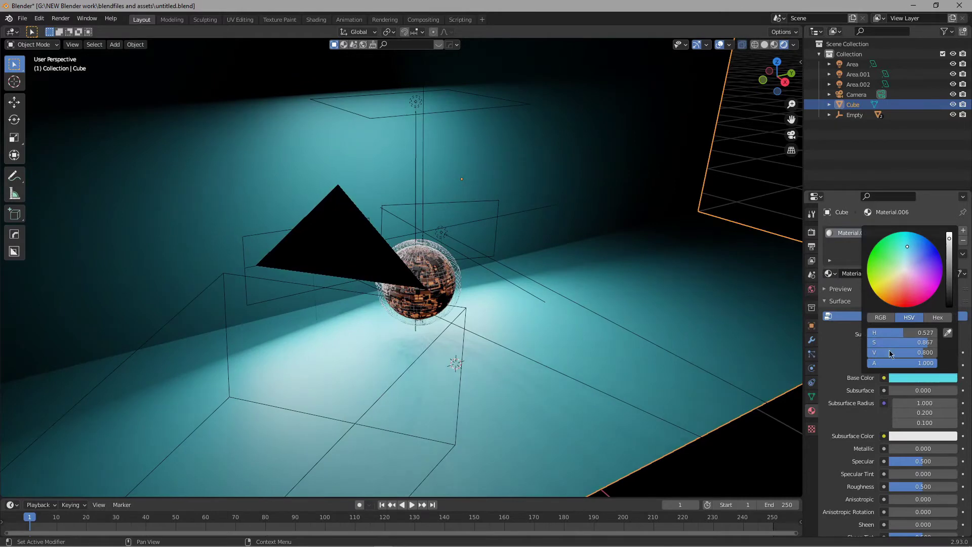
click(908, 378)
Step: Switch to Adobe Color in the browser, leave the open palette and bring up the Explore page of color themes
click(178, 539)
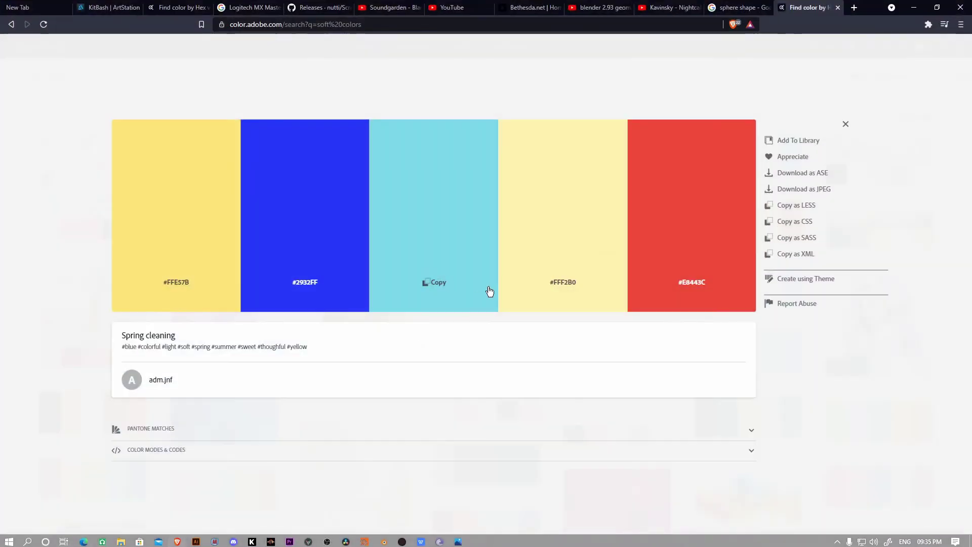
click(11, 25)
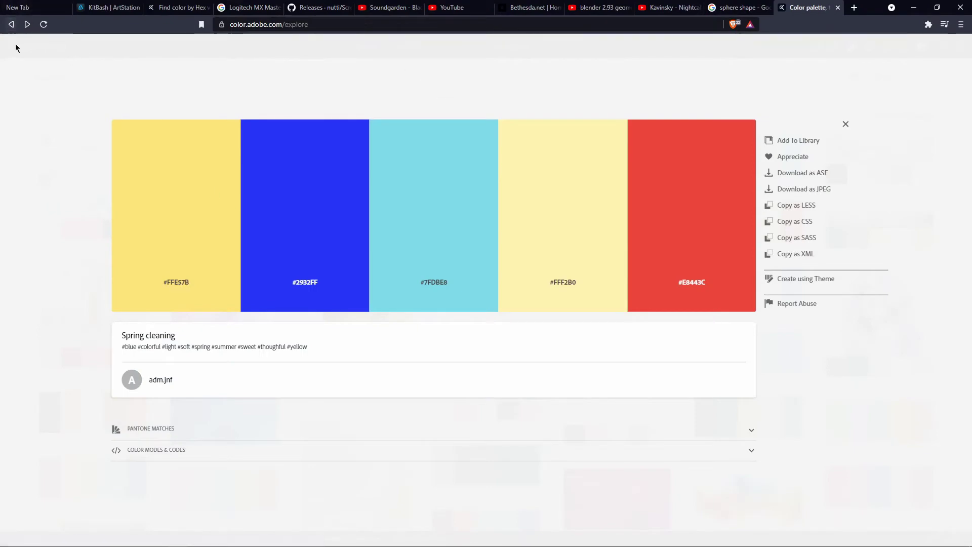
click(11, 25)
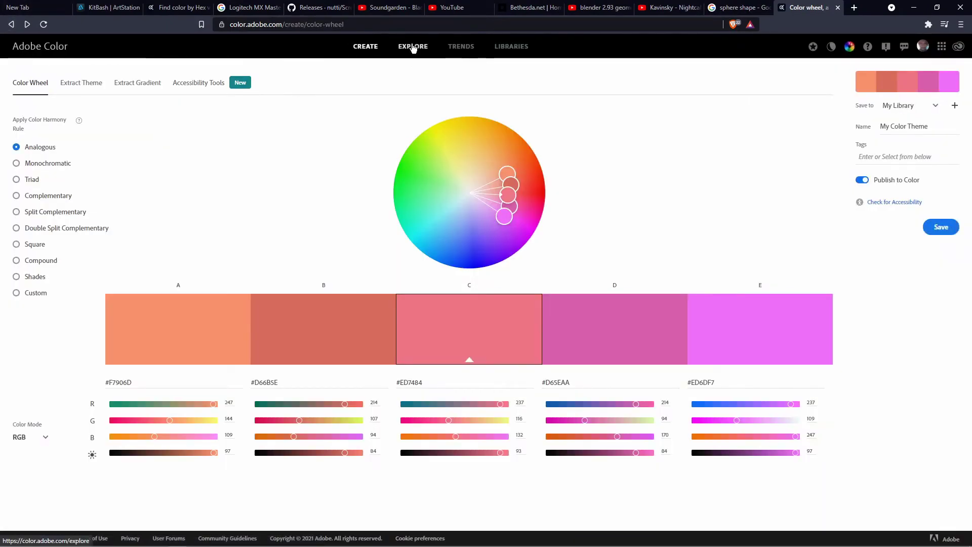
click(405, 46)
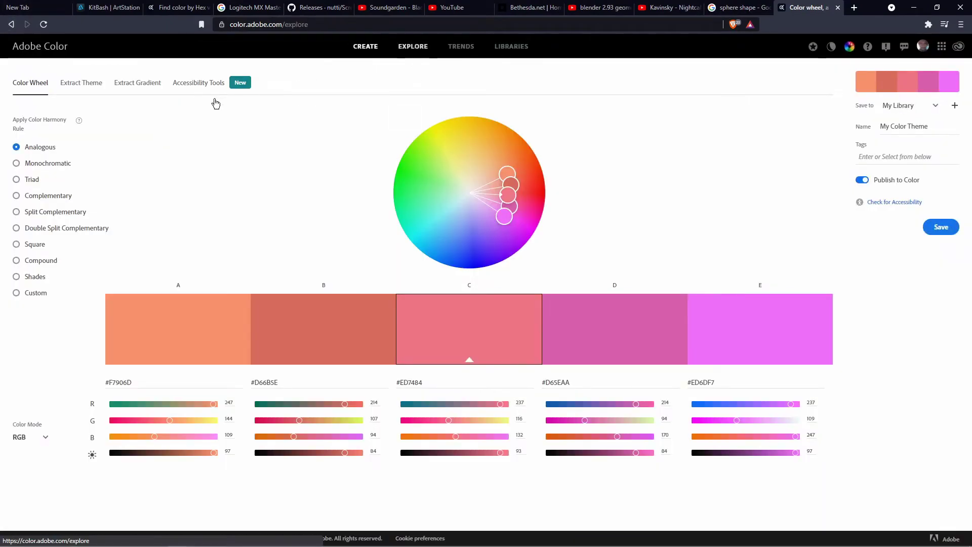
Step: Search the color themes for "soft colors" and open the Spring cleaning palette to pick its light blue #7FDBE8
click(96, 77)
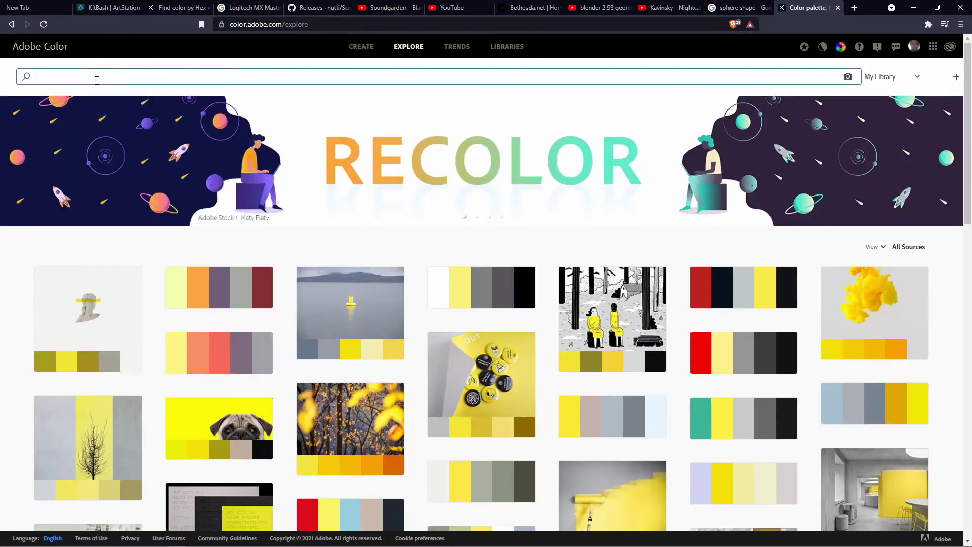
text(soft colors)
key(Return)
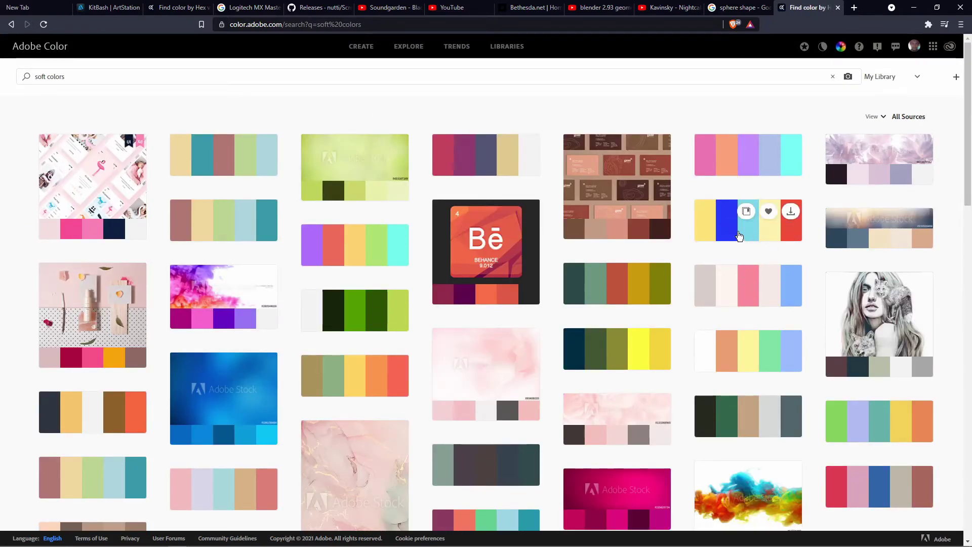
click(739, 222)
mouse_move(434, 293)
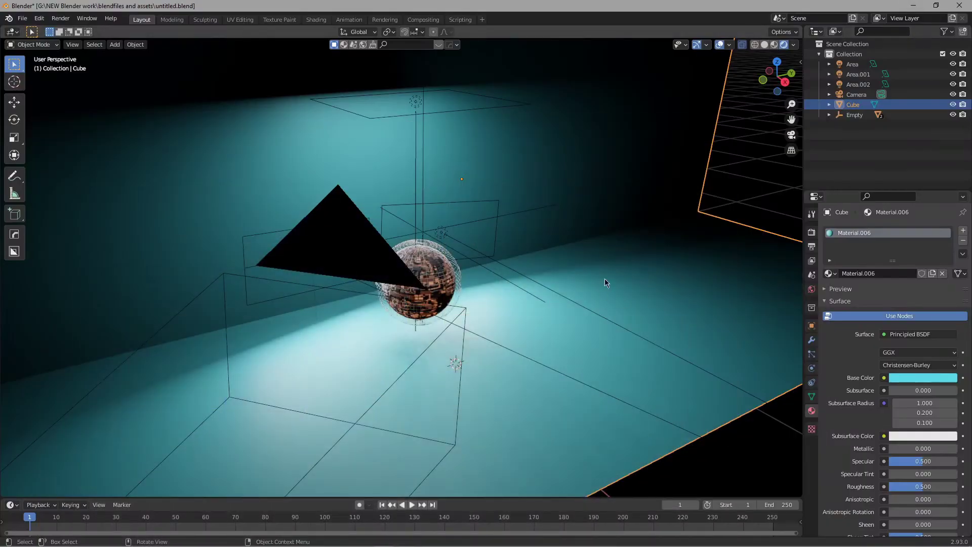
Step: Return to Blender and set the backdrop material's base color to hex #7FDBE8
middle_drag(605, 280, 588, 275)
click(918, 381)
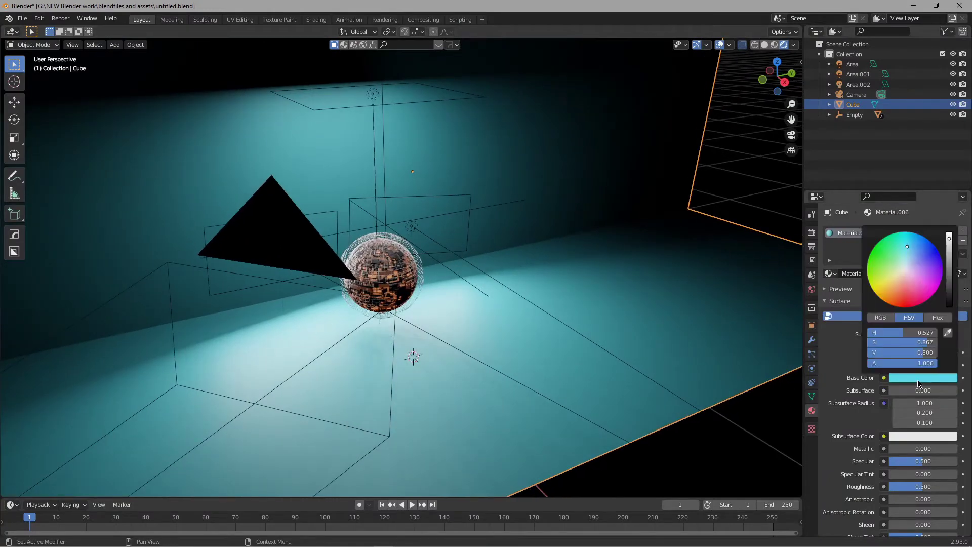
click(942, 318)
click(915, 332)
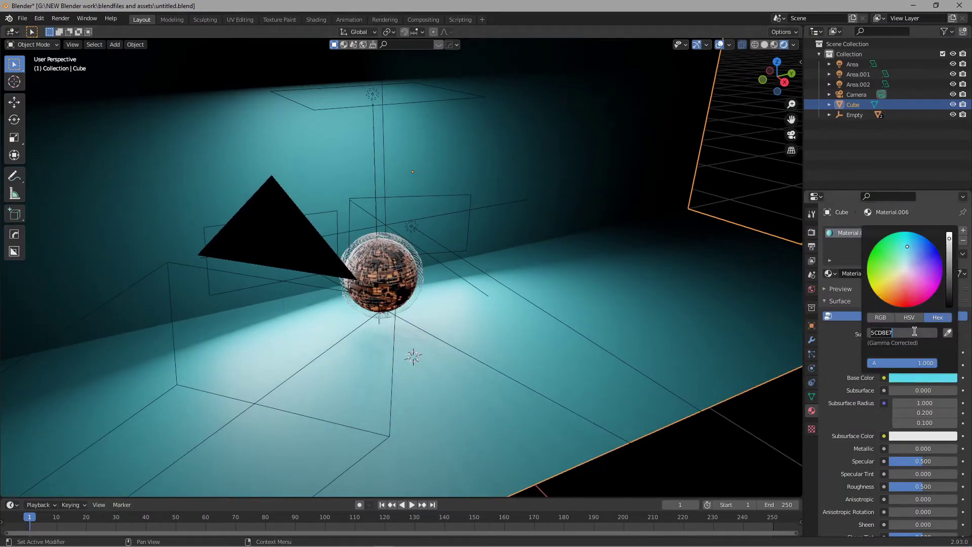
text(#7FDBE8)
key(Return)
Step: In Edit Mode, select only the backdrop's floor face and assign it a new default white material in a second slot
middle_drag(463, 253, 482, 291)
middle_drag(322, 306, 510, 285)
scroll(477, 280, down, 2)
key(Tab)
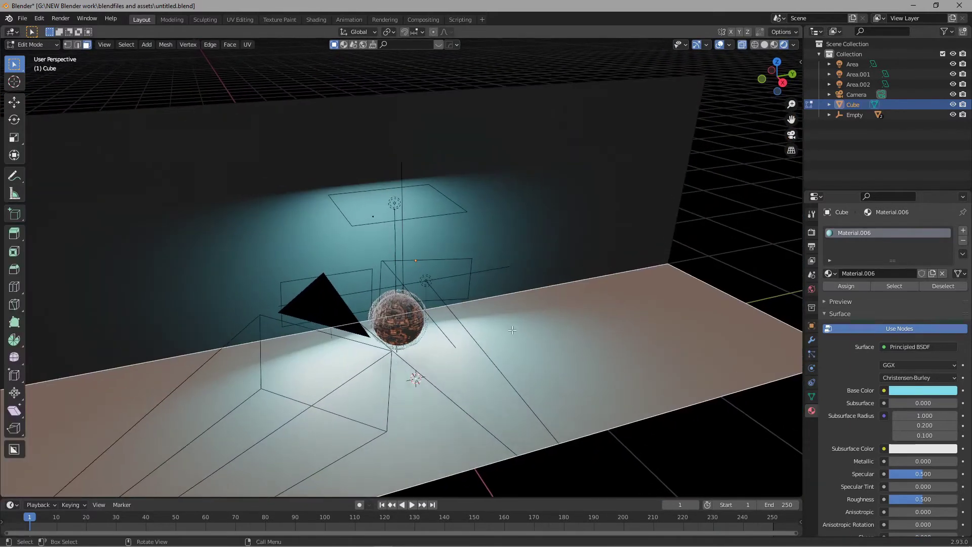
key(alt+a)
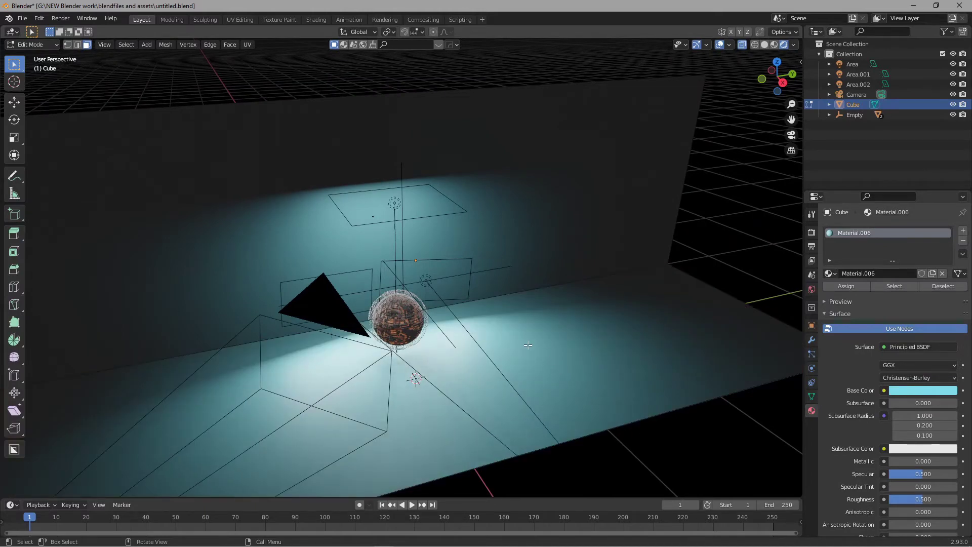
click(419, 385)
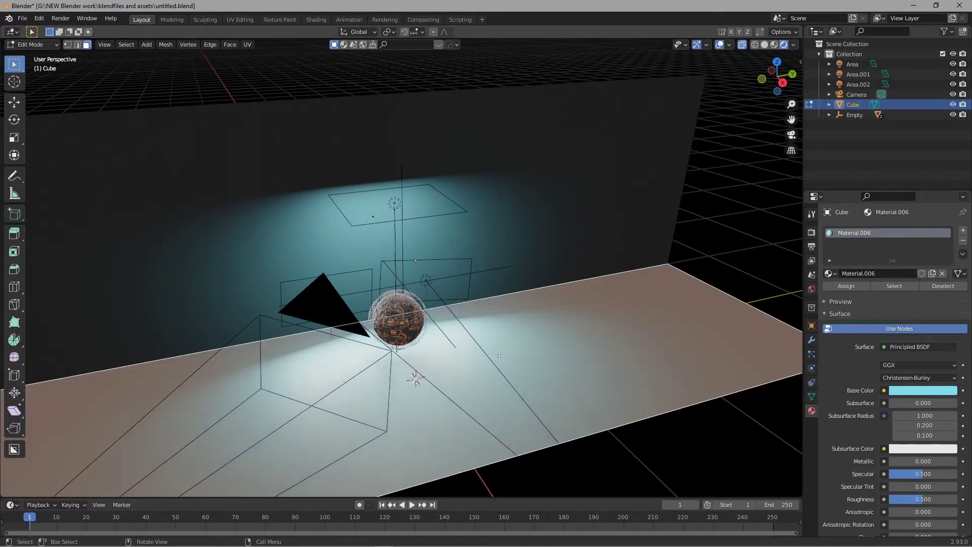
middle_drag(499, 356, 496, 357)
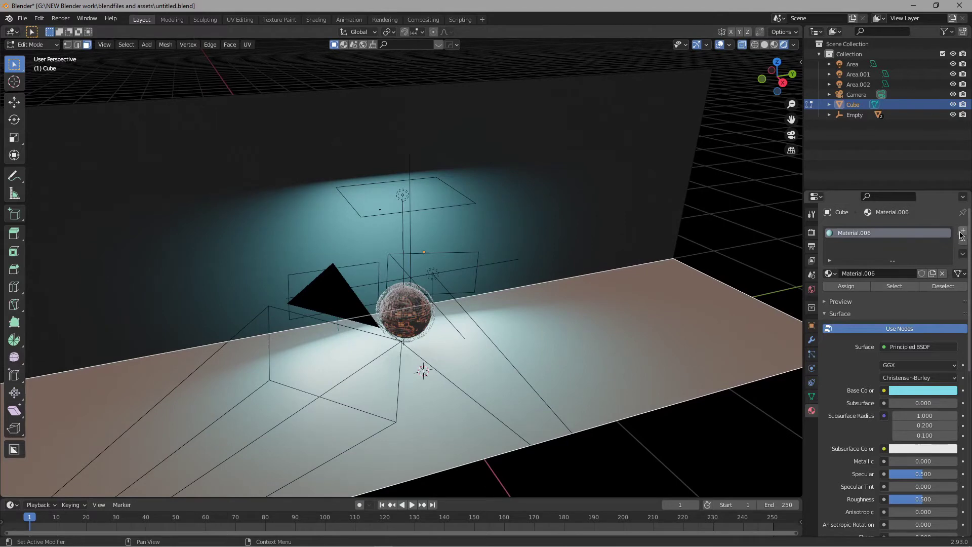
click(962, 232)
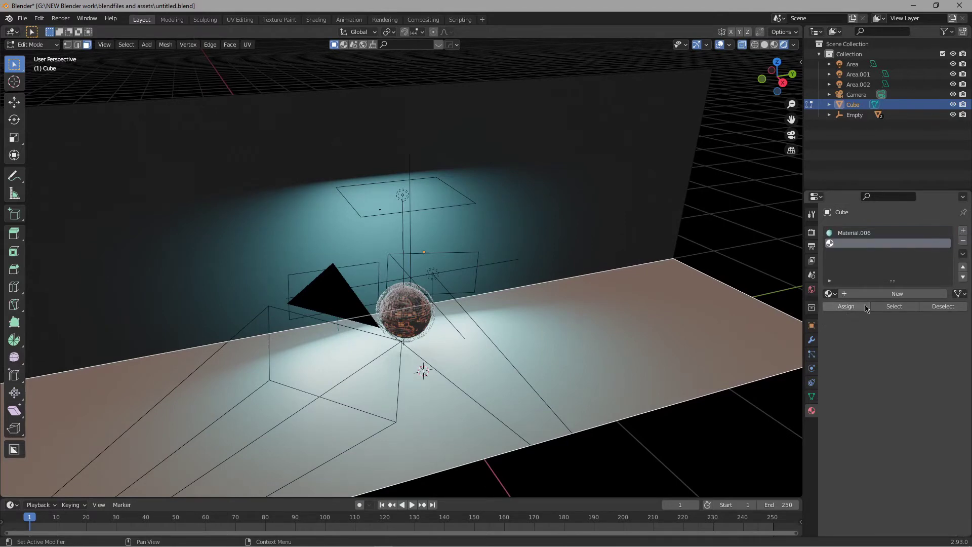
click(895, 296)
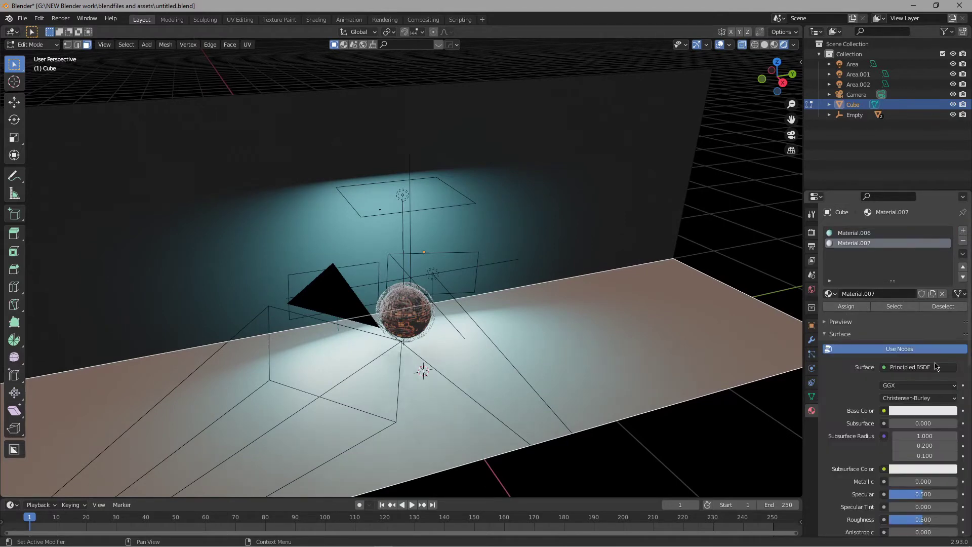
click(846, 306)
key(Tab)
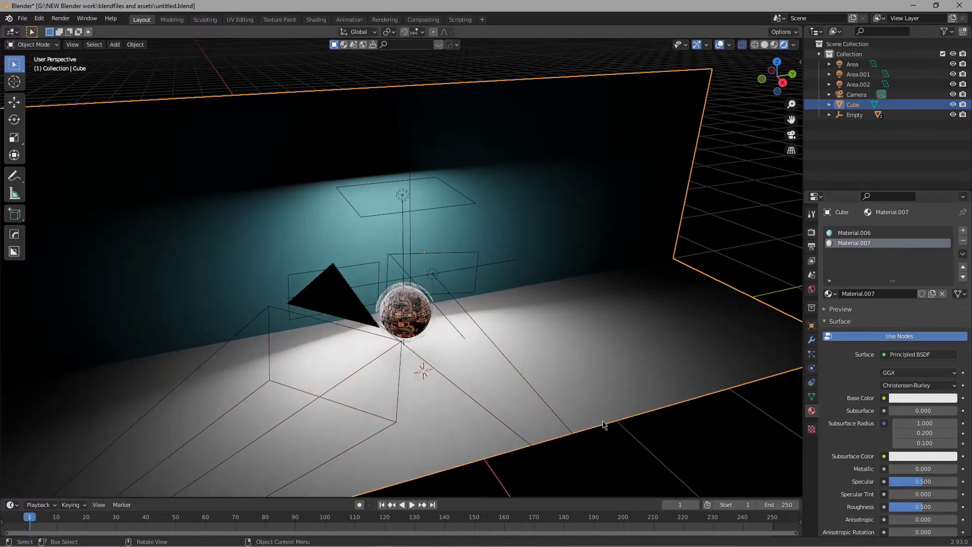
Step: Copy the light blue base color from the backdrop's wall material onto the floor material
middle_drag(580, 296, 562, 254)
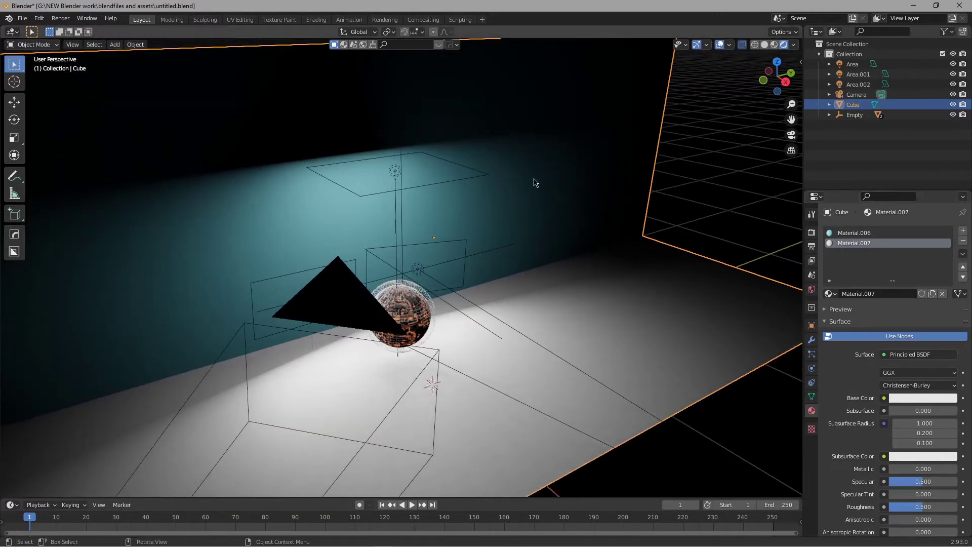
middle_drag(679, 279, 549, 272)
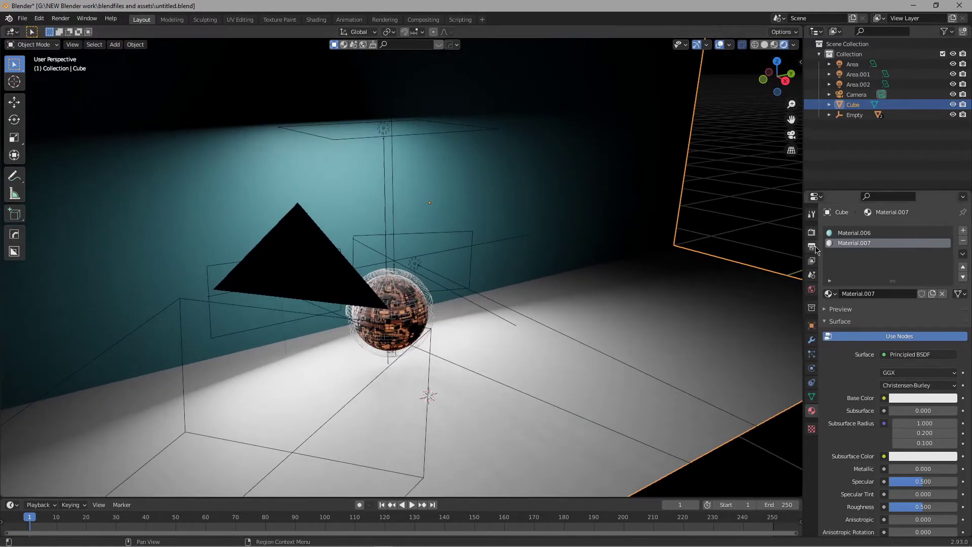
click(859, 234)
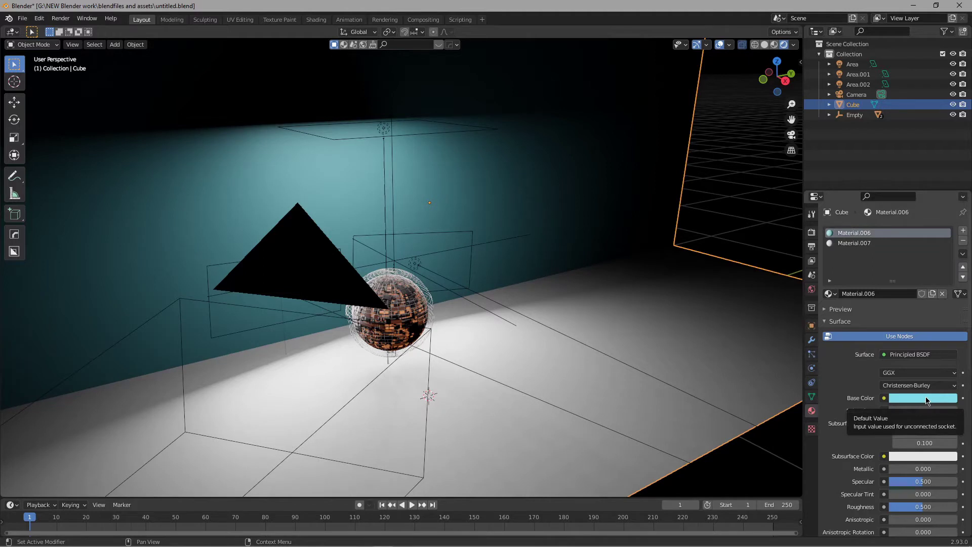
click(876, 247)
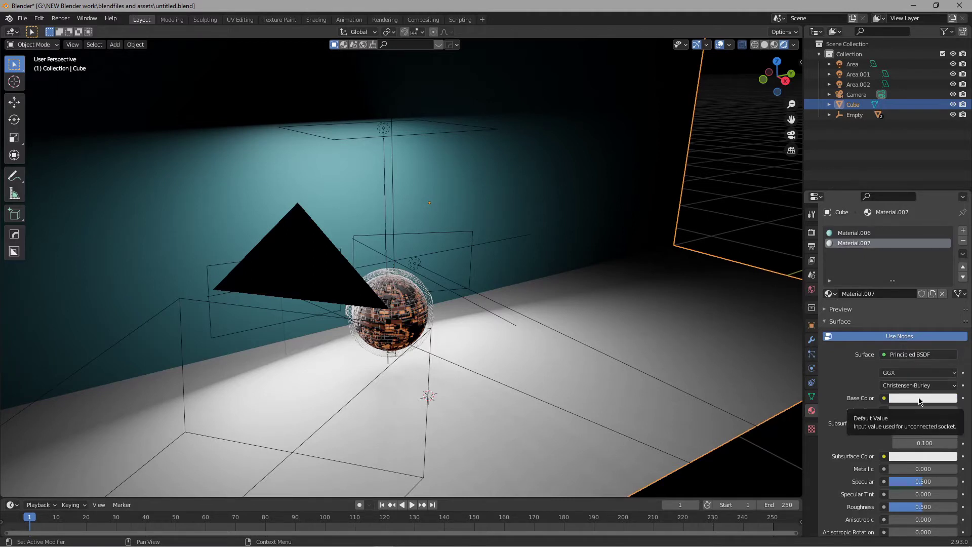
key(ctrl+v)
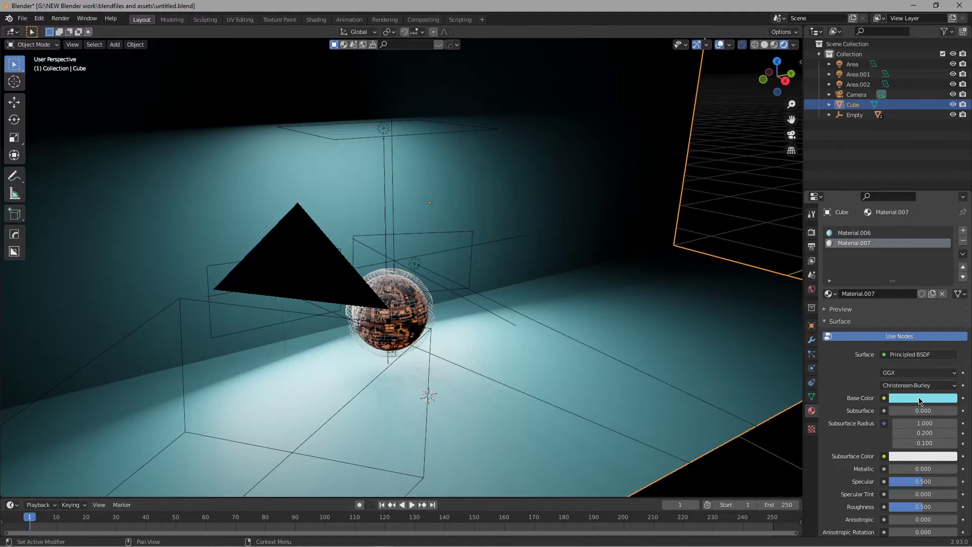
Step: Lower the floor material's roughness to about 0.015 and check the area light reflections around the sphere
scroll(880, 323, down, 4)
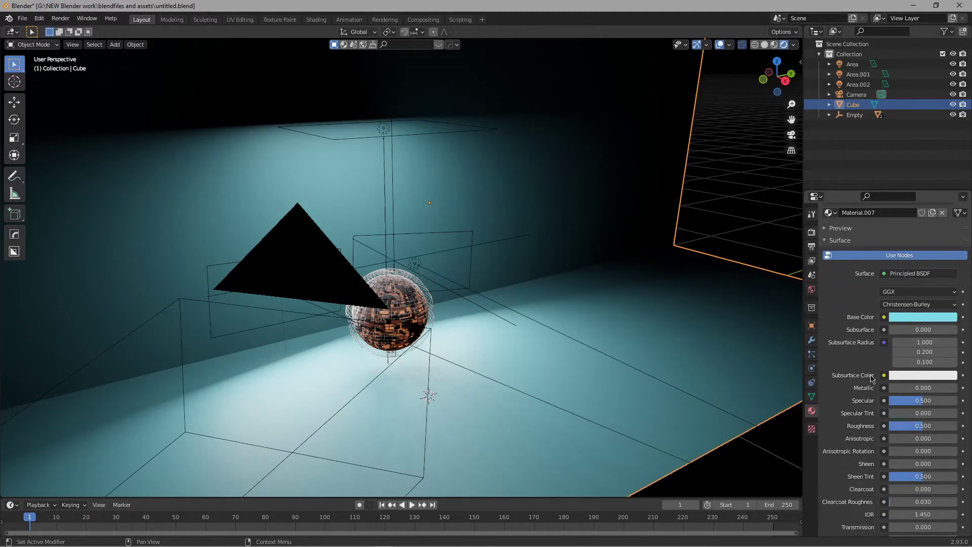
scroll(861, 372, down, 3)
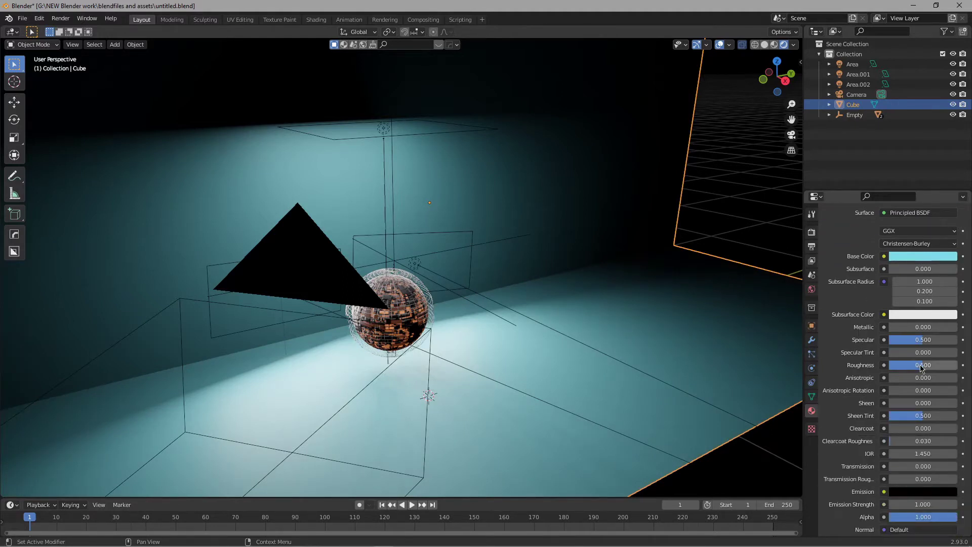
drag(921, 365, 905, 365)
drag(901, 366, 886, 365)
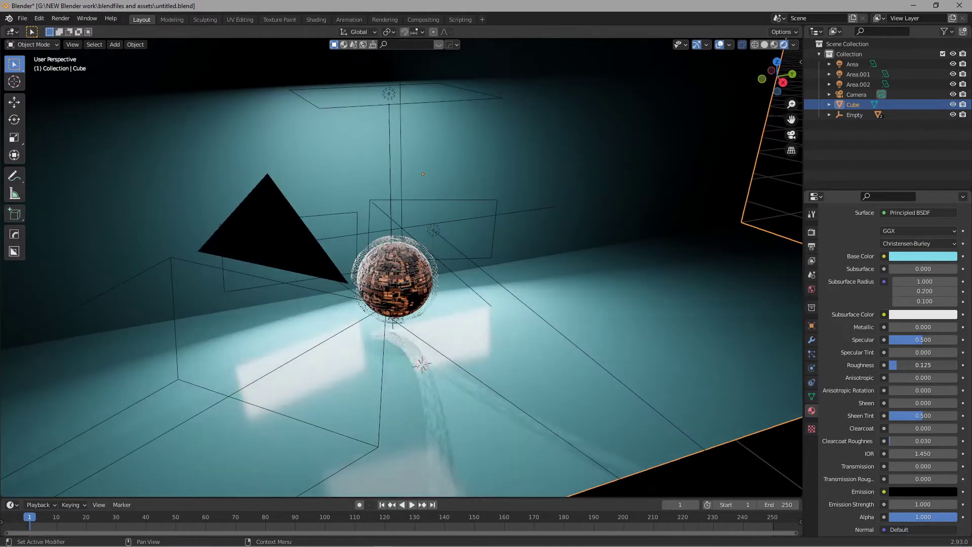
shift+middle_drag(523, 275, 545, 298)
scroll(546, 299, up, 2)
shift+middle_drag(508, 341, 472, 334)
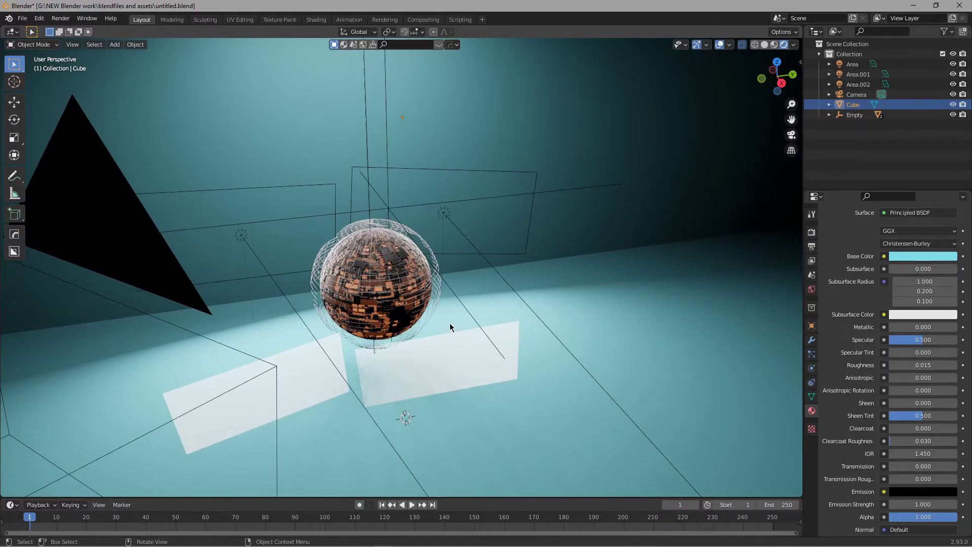
scroll(460, 336, down, 4)
middle_drag(437, 311, 482, 317)
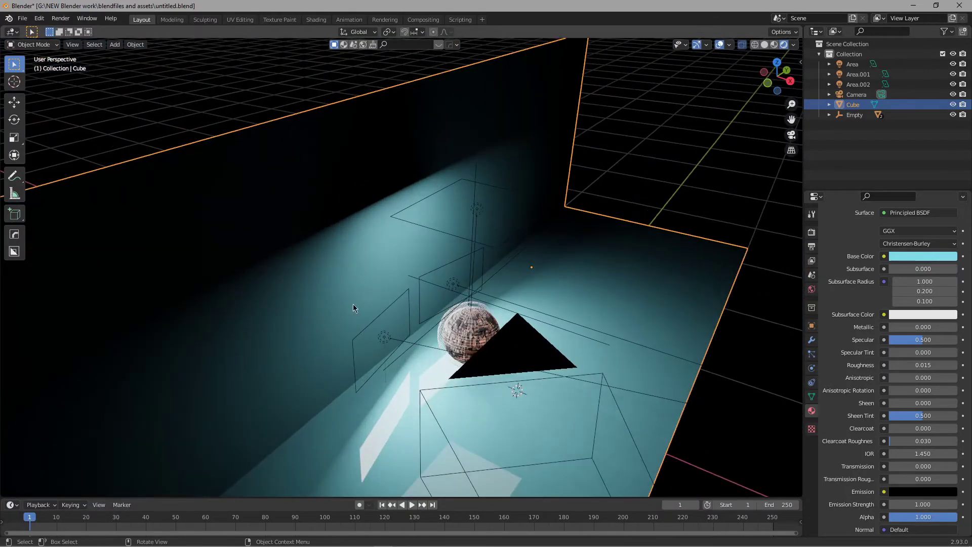
middle_drag(395, 320, 499, 339)
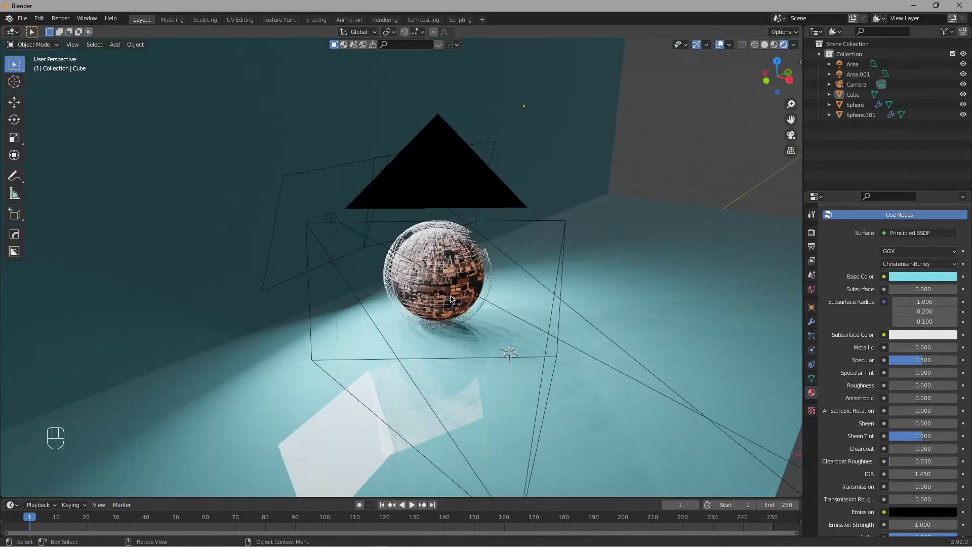
Step: Look through the camera, select it and set its focal length to 100 mm
key(grave)
click(405, 335)
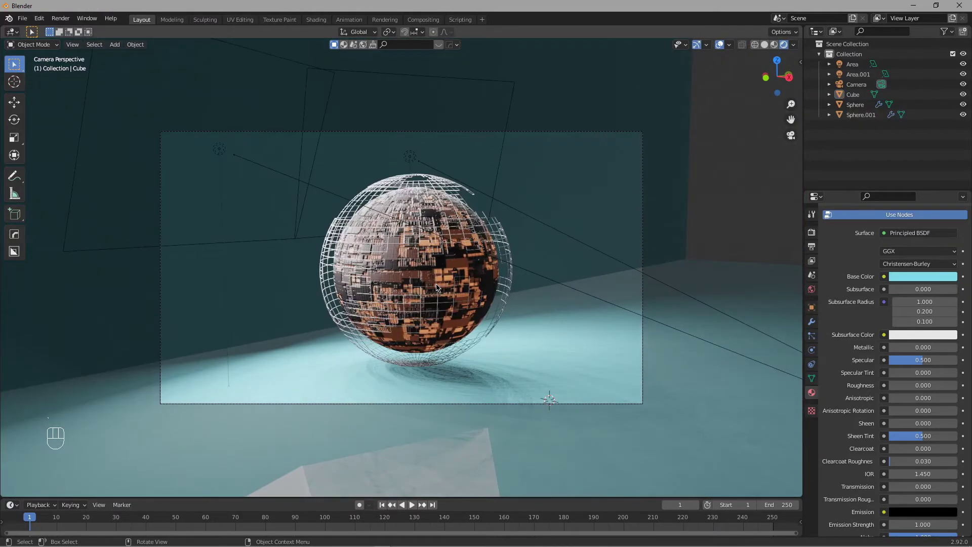
click(431, 138)
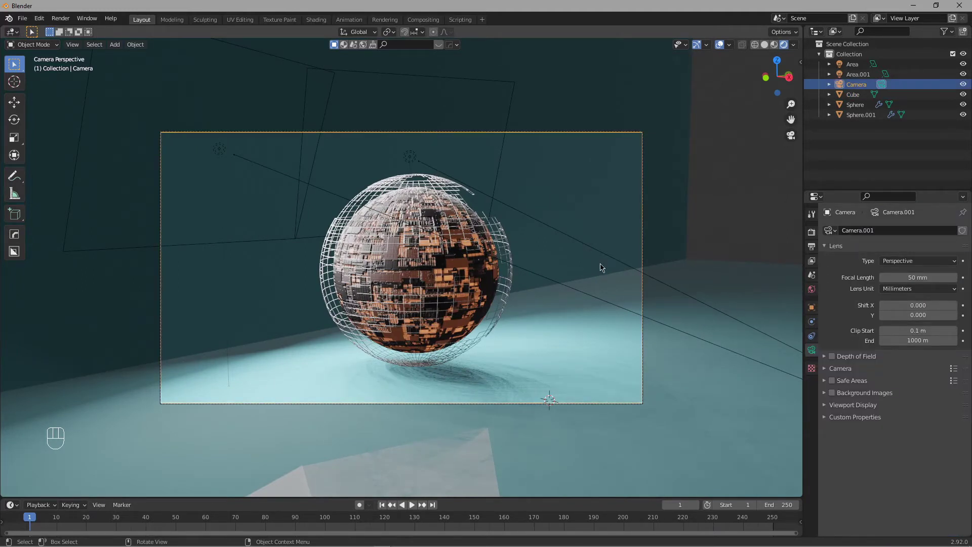
click(934, 277)
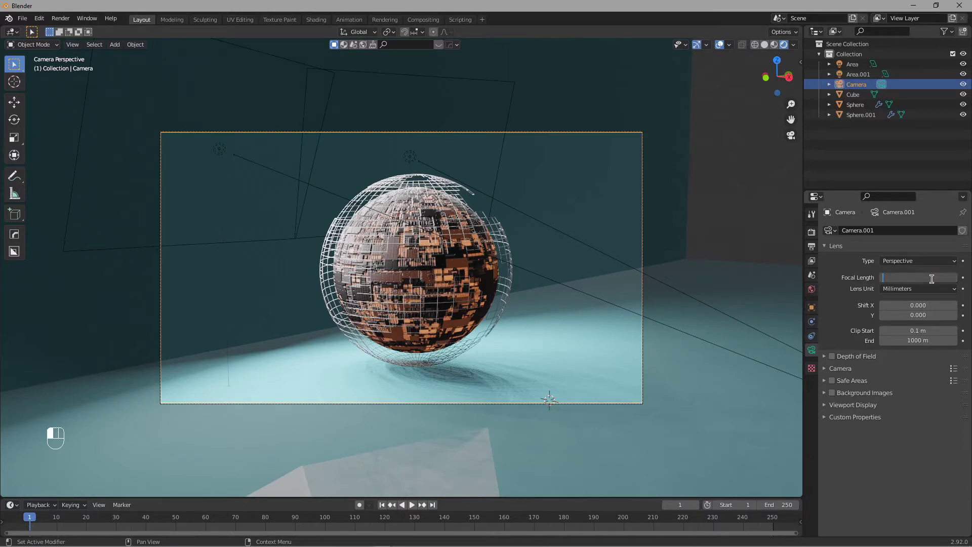
text(100)
key(Return)
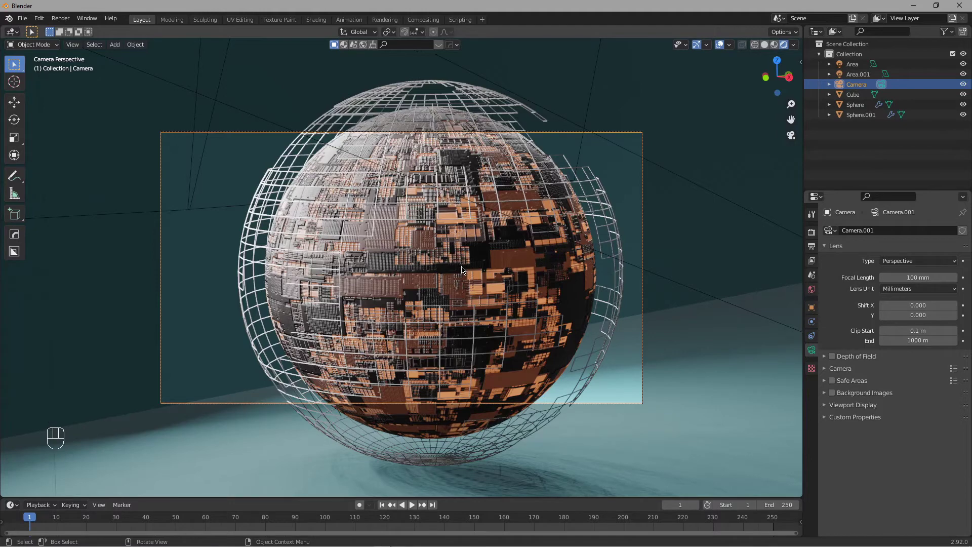
Step: Move the camera backward with walk navigation until the whole globe and its wireframe shell fit inside the frame
key(shift)
key(shift+grave)
key(s)
key(s)
key(s)
key(s)
key(s)
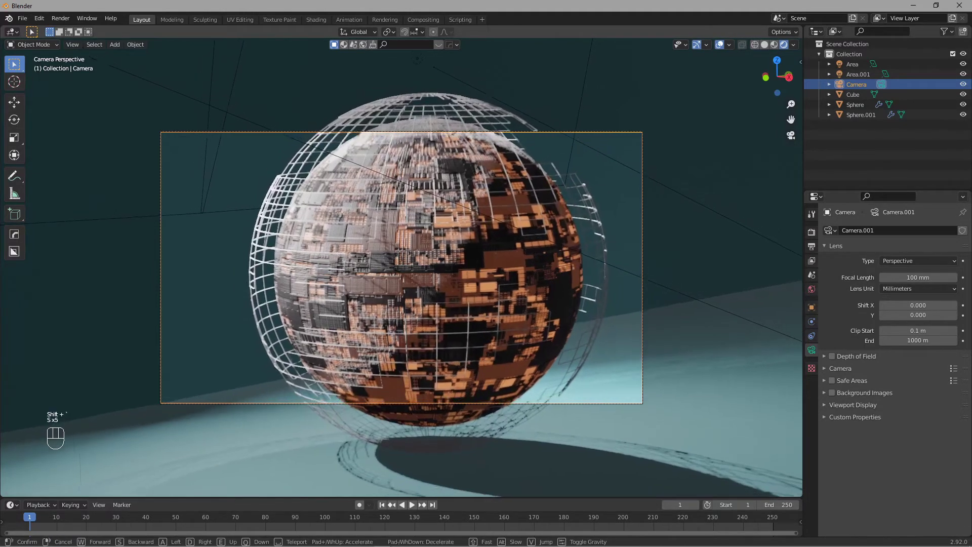
key(s)
key(s)
key(s)
key(s)
key(s)
key(s)
key(s)
key(s)
key(s)
key(s)
key(s)
key(s)
key(s)
key(s)
key(s)
key(s)
key(s)
key(s)
key(s)
key(s)
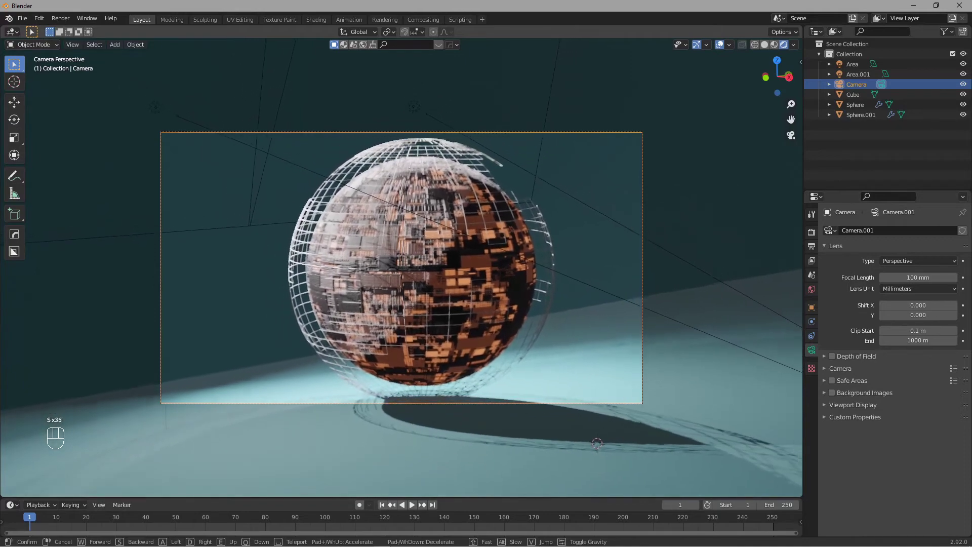
key(s)
key(s)
key(s)
key(s)
key(s)
key(s)
key(s)
key(s)
key(s)
key(s)
key(w)
key(w)
key(s)
key(w)
key(w)
key(s)
key(s)
key(s)
key(s)
key(s)
key(s)
key(s)
key(w)
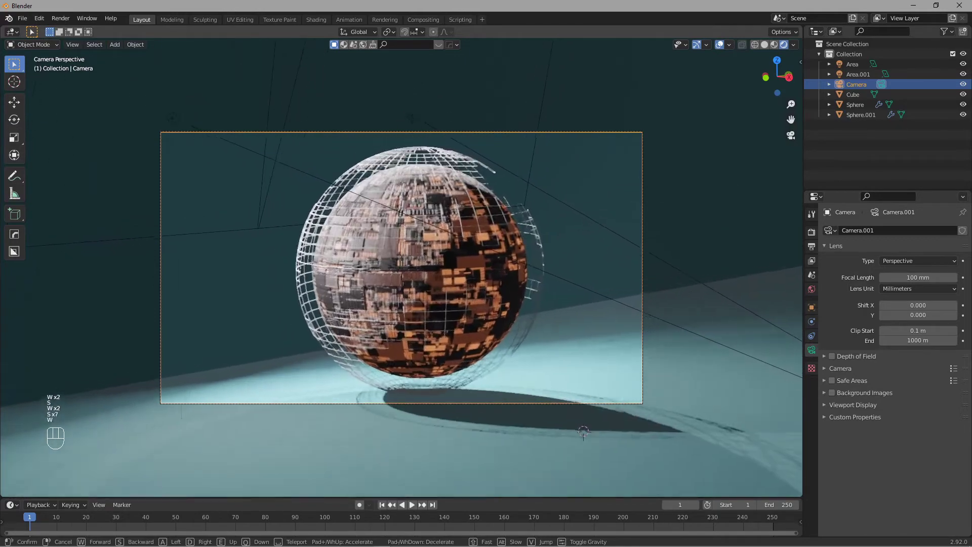
Step: Reposition the camera with walk navigation so the whole sphere sits near the frame's centre with floor and backdrop around it
key(s)
key(w)
key(s)
key(w)
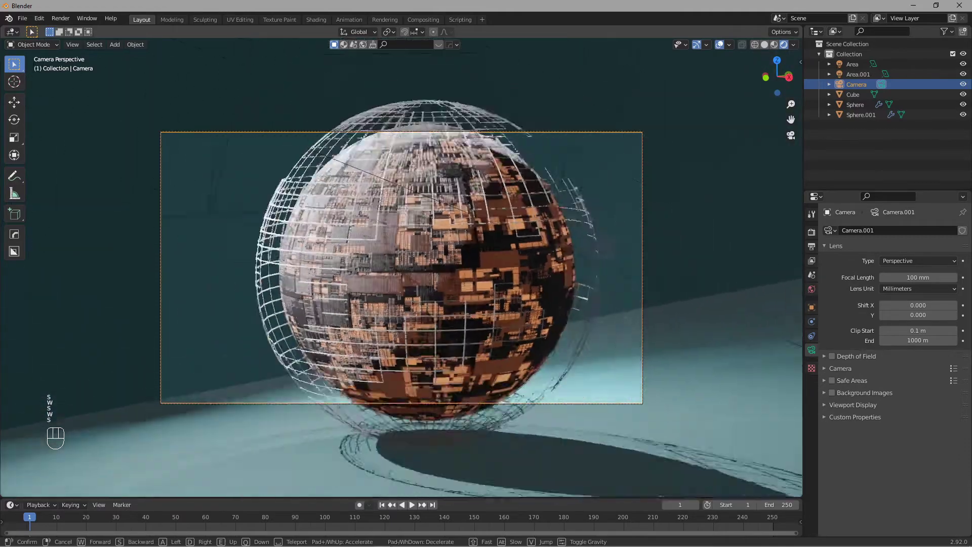
key(s)
key(w)
key(s)
key(w)
key(s)
key(w)
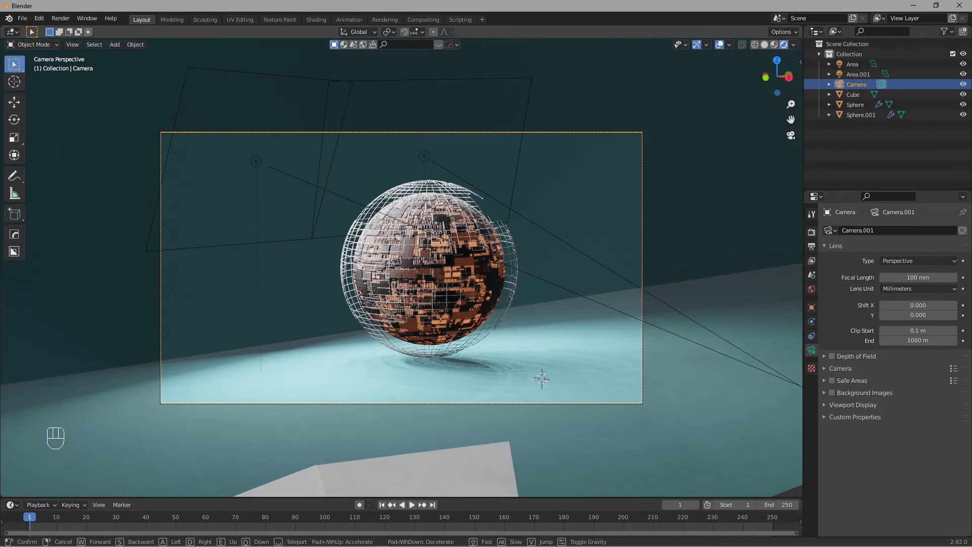
click(401, 267)
key(shift+grave)
key(s)
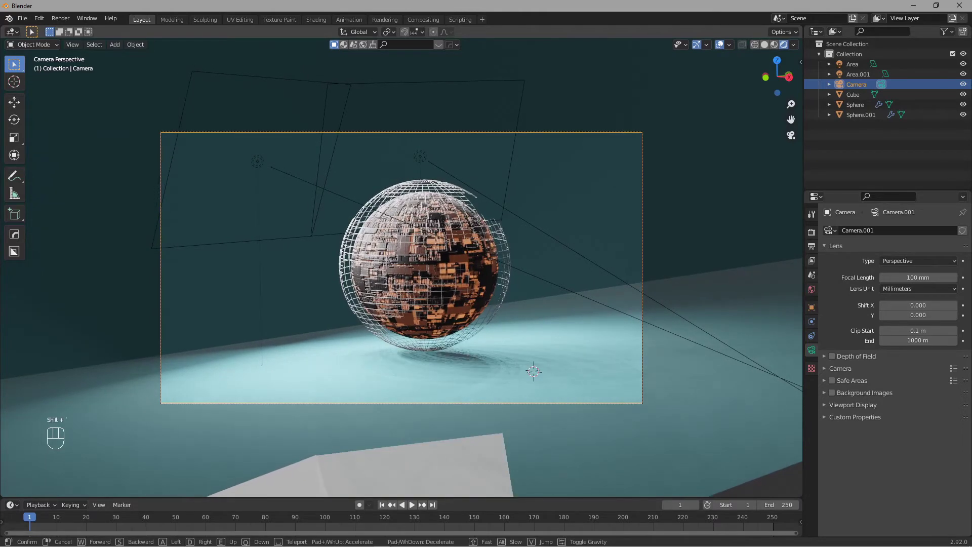
click(402, 271)
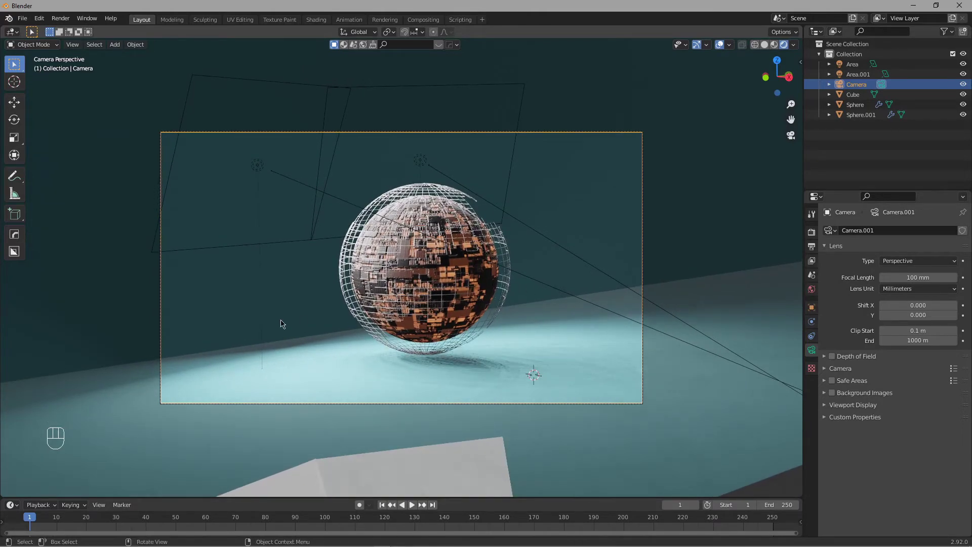
Step: Save the project as untitled.blend in the "blendfiles and assets" folder
key(ctrl)
key(ctrl+s)
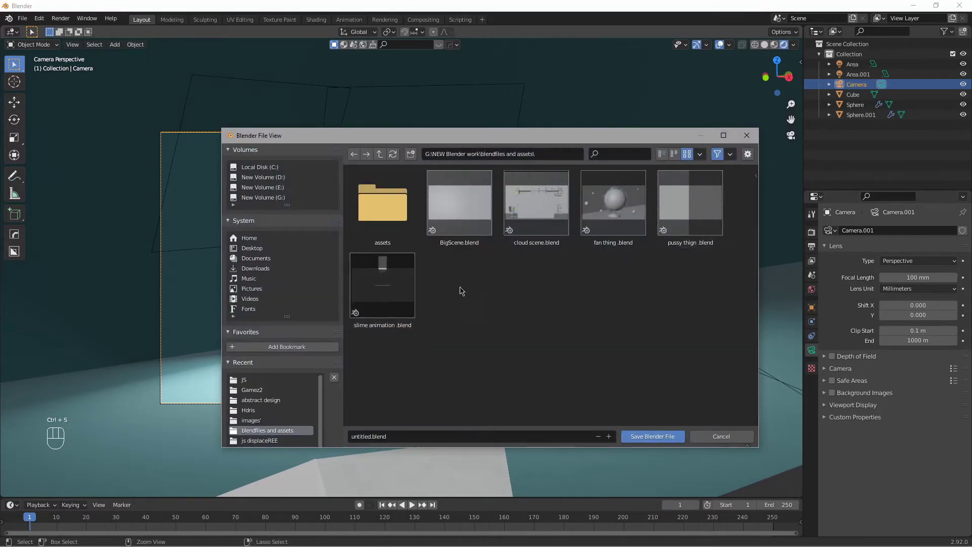
click(638, 436)
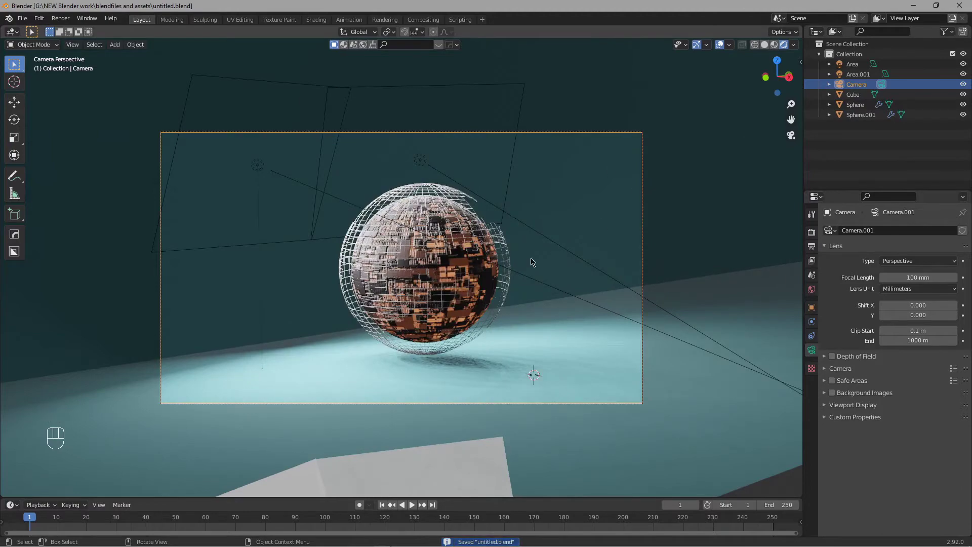
Step: Add a Plain Axes empty to the scene
middle_drag(531, 375, 603, 311)
scroll(604, 310, down, 2)
middle_drag(512, 306, 550, 326)
middle_drag(443, 280, 568, 281)
middle_drag(467, 297, 487, 325)
scroll(421, 292, up, 2)
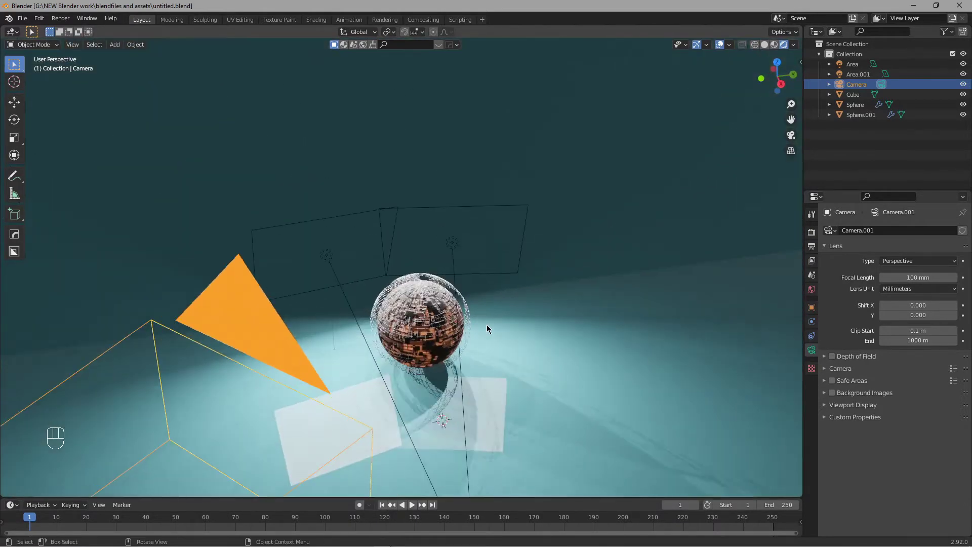
key(shift)
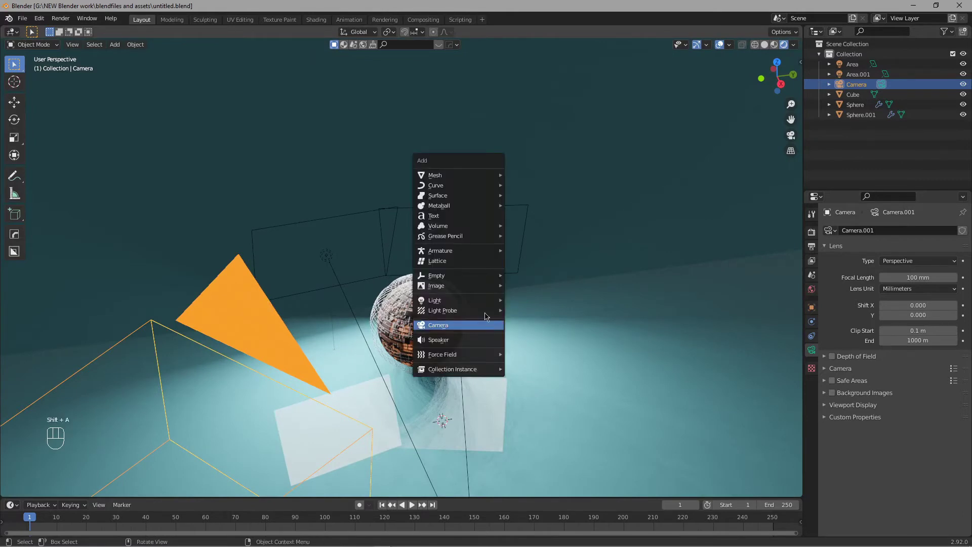
mouse_move(453, 190)
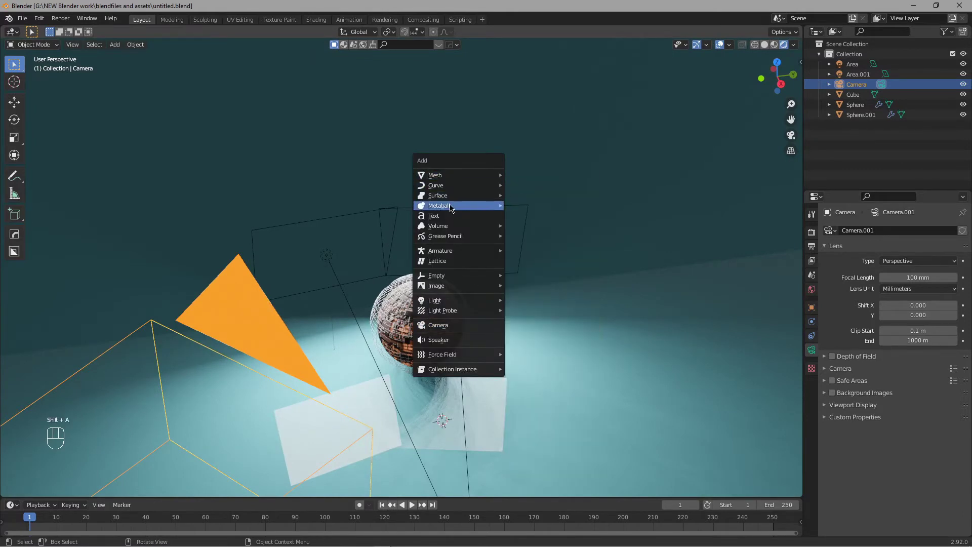
mouse_move(450, 220)
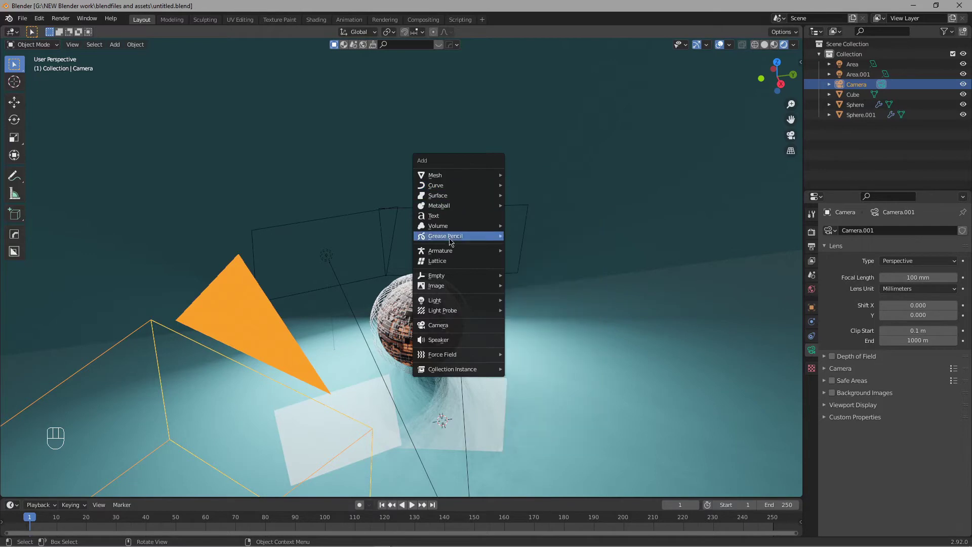
mouse_move(456, 276)
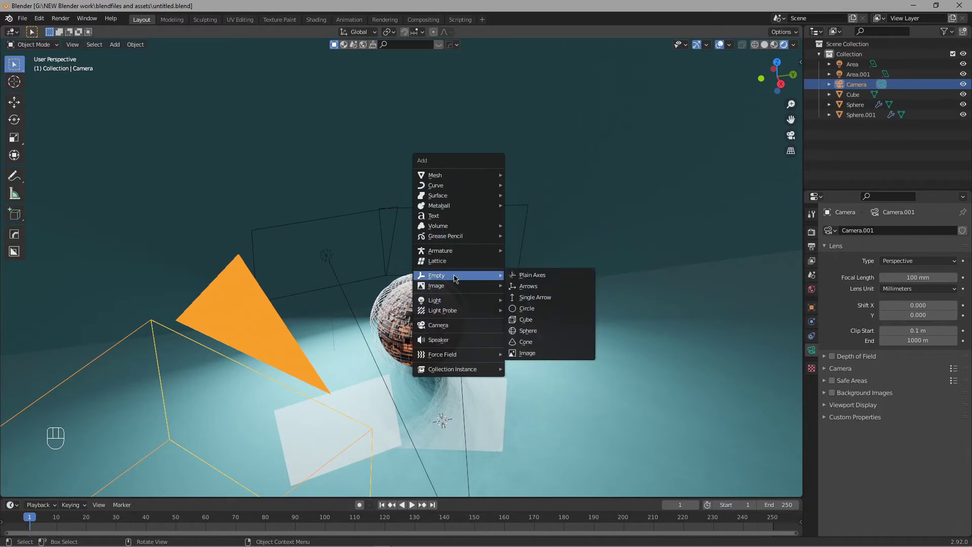
click(548, 280)
Step: Move the empty to just above the top of the sphere, centred over it
middle_drag(481, 302, 519, 338)
key(g)
middle_click(466, 311)
click(414, 284)
key(g)
middle_click(423, 270)
click(428, 259)
key(g)
key(z)
click(411, 152)
key(g)
middle_click(491, 218)
click(490, 220)
Step: Parent the textured sphere and its wireframe shell to the empty with Object (Keep Transform)
scroll(490, 220, up, 3)
mouse_move(490, 221)
middle_down()
mouse_move(535, 214)
mouse_move(490, 212)
middle_up()
scroll(471, 223, up, 3)
shift+middle_drag(375, 270, 445, 250)
click(411, 245)
click(398, 226)
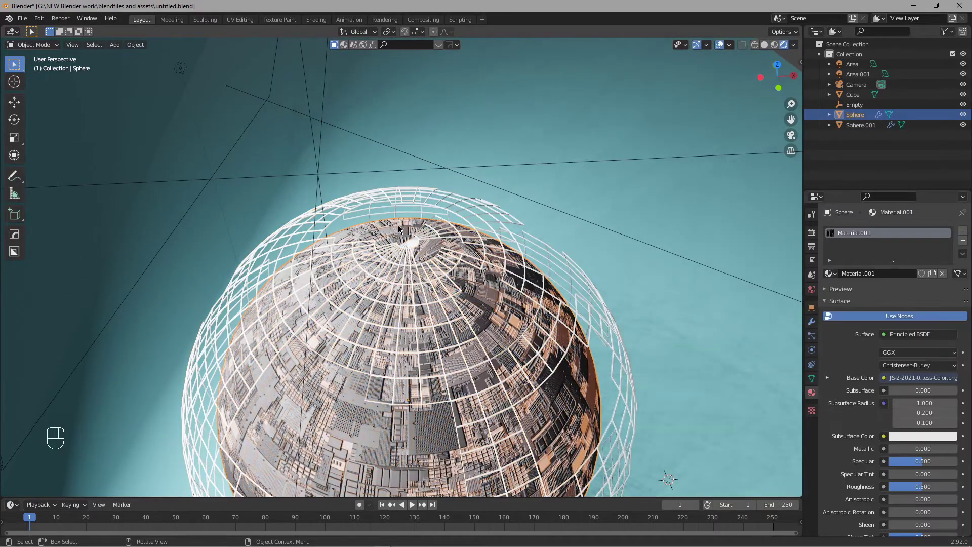
shift+click(449, 210)
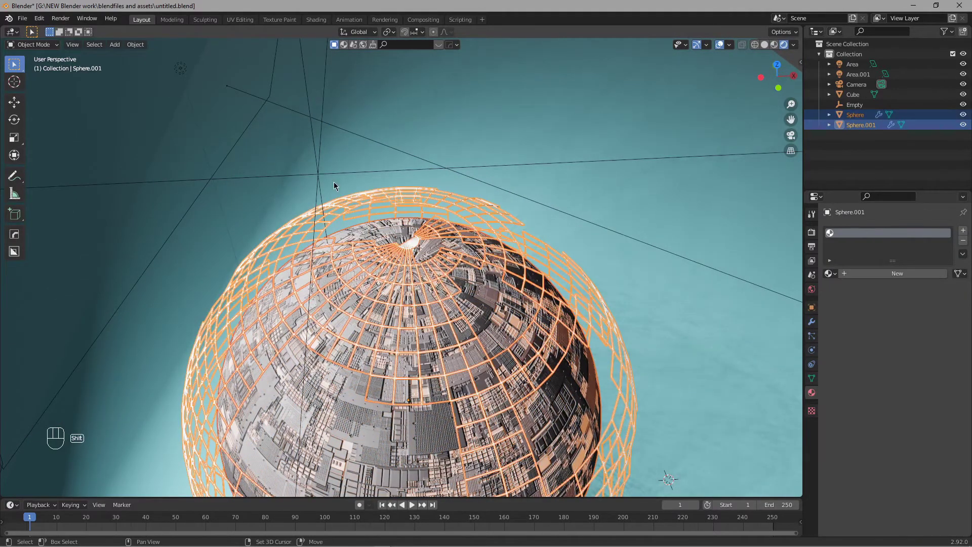
shift+click(318, 174)
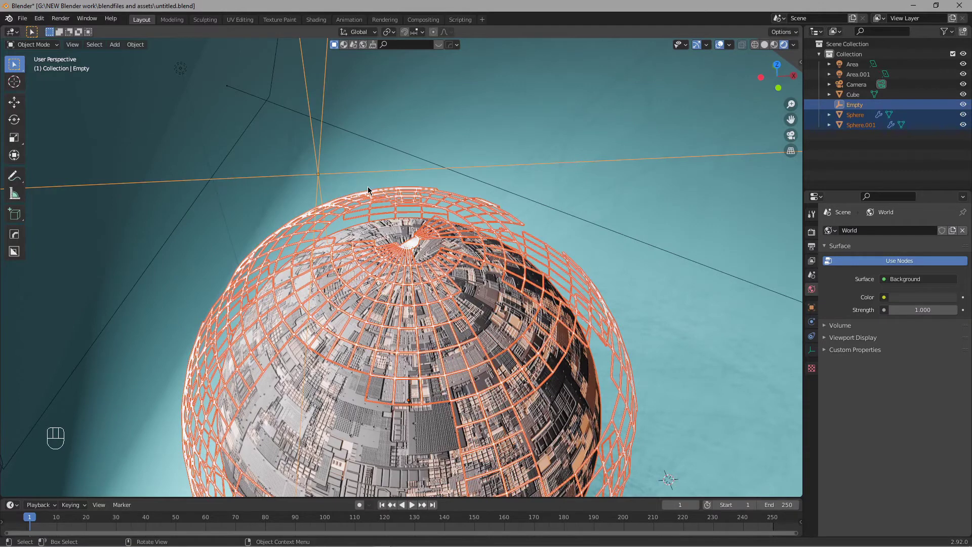
key(ctrl+p)
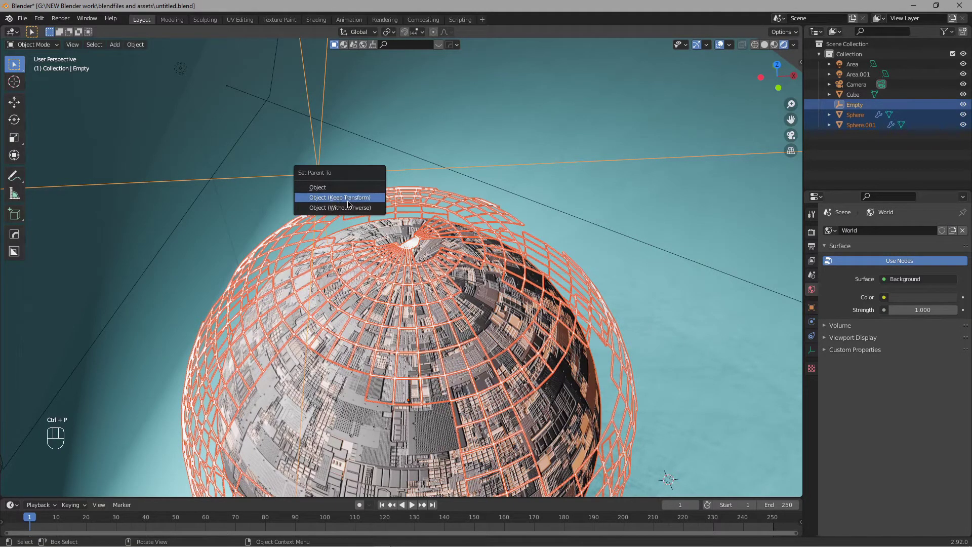
click(348, 201)
Step: Select only the empty and try moving it to check that both spheres follow
scroll(467, 194, down, 5)
middle_drag(587, 239, 507, 217)
click(420, 244)
click(418, 240)
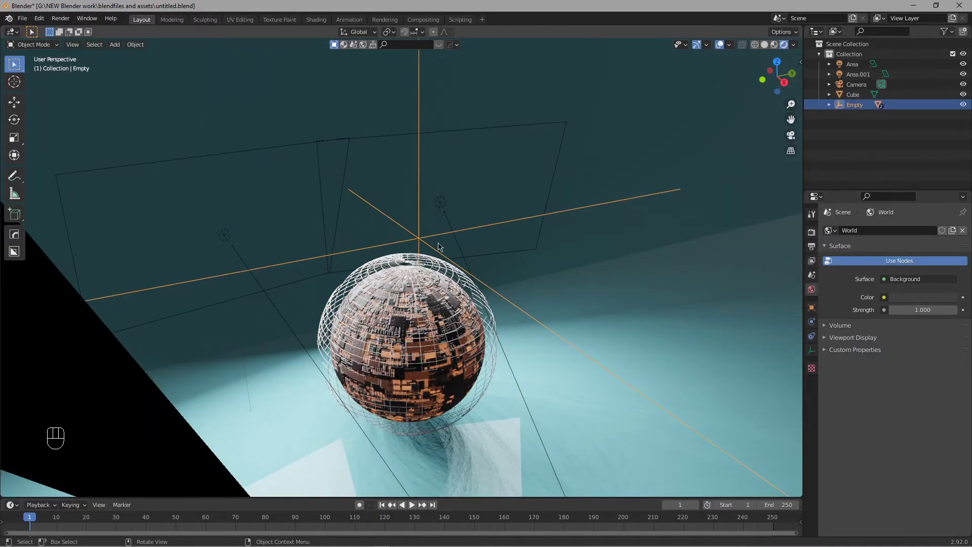
key(g)
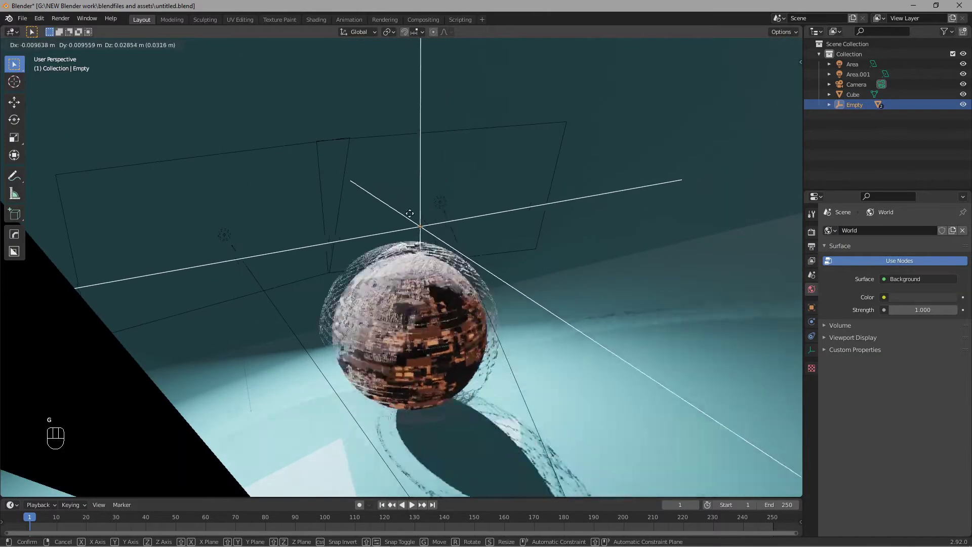
right_click(413, 211)
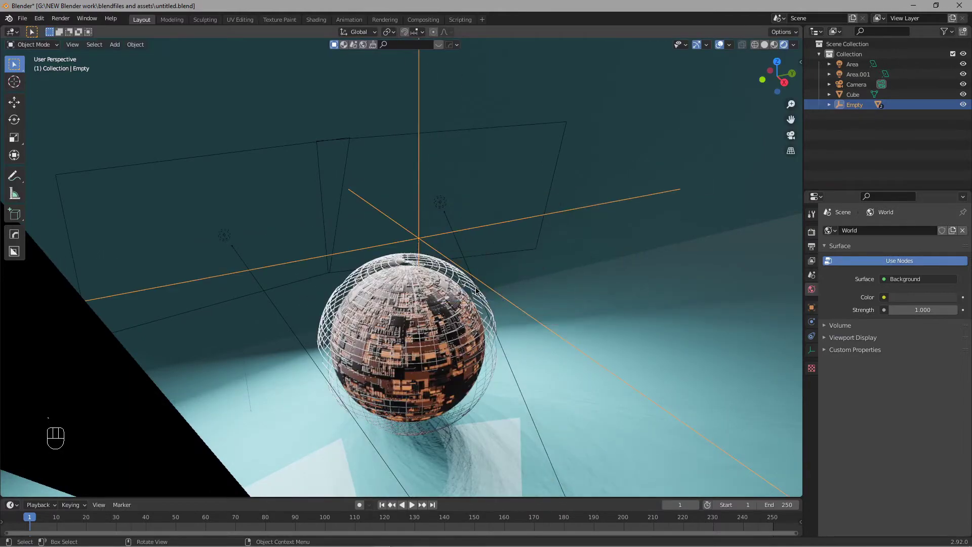
Step: In camera view, raise the empty about 0.058 m along global Z and slightly readjust the camera framing
key(KP_0)
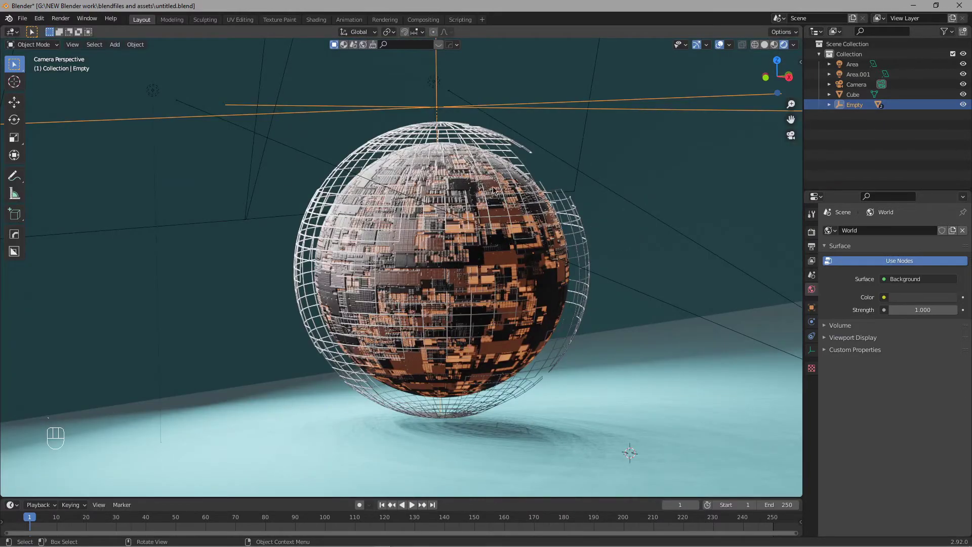
key(g)
right_click(490, 293)
scroll(492, 301, down, 3)
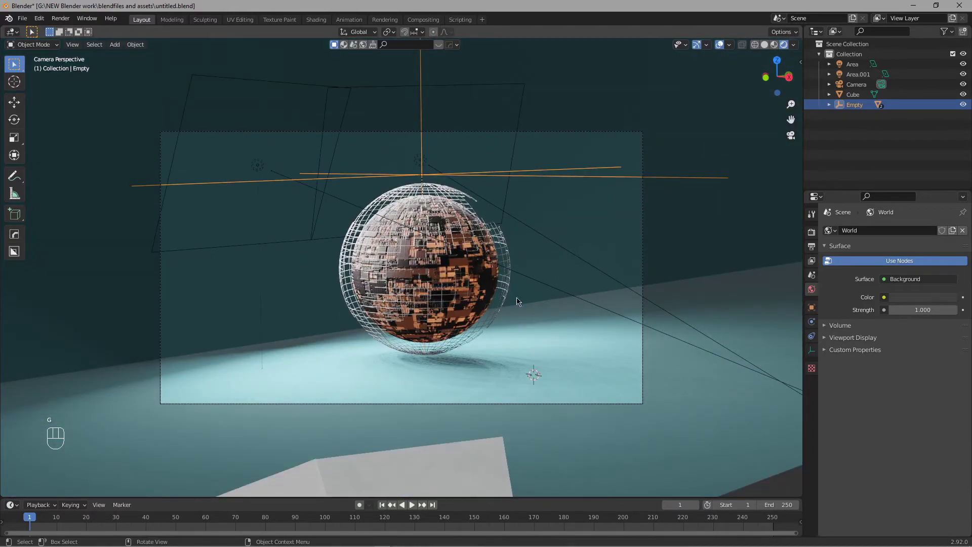
key(g)
key(z)
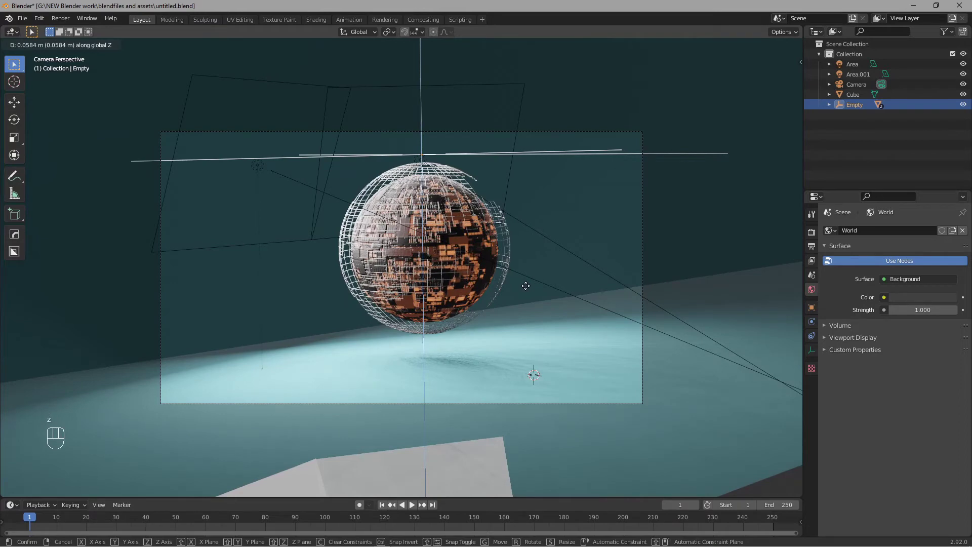
click(526, 290)
key(shift+grave)
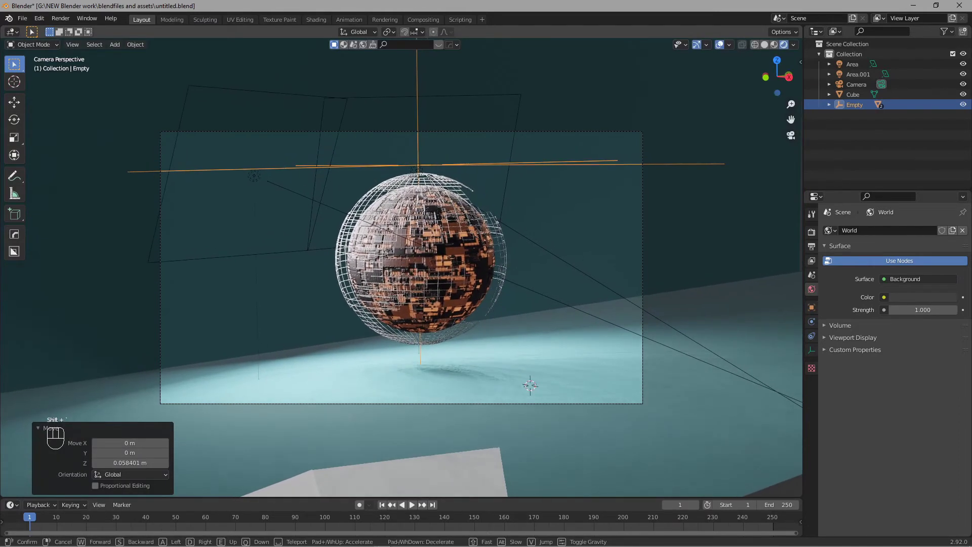
click(402, 272)
Step: Switch the viewport to Solid shading and set the render engine to Cycles
click(812, 214)
click(812, 231)
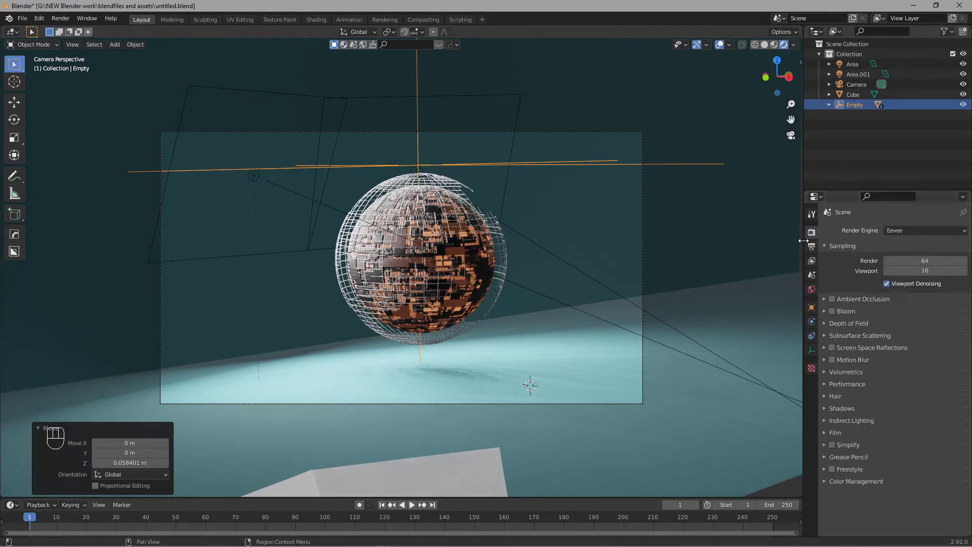
key(z)
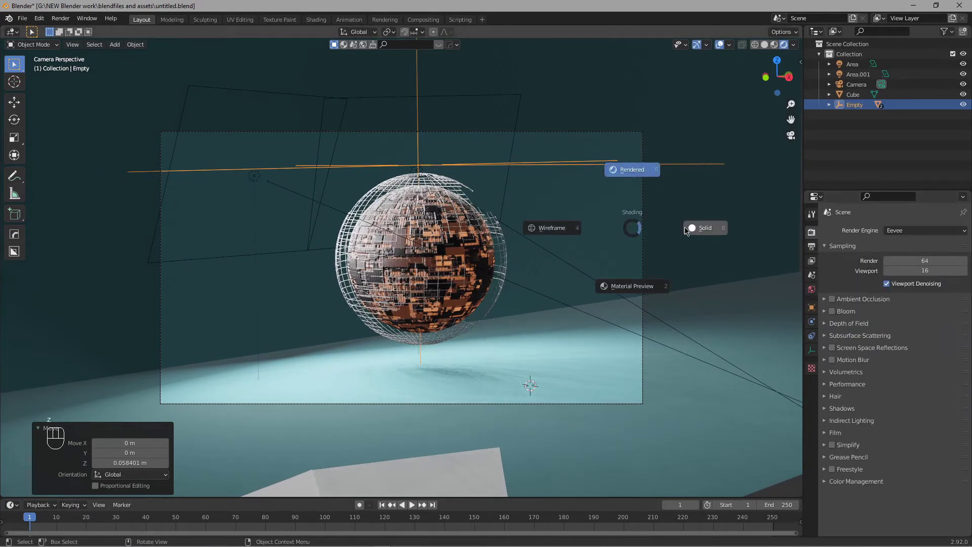
click(678, 231)
click(926, 230)
click(911, 268)
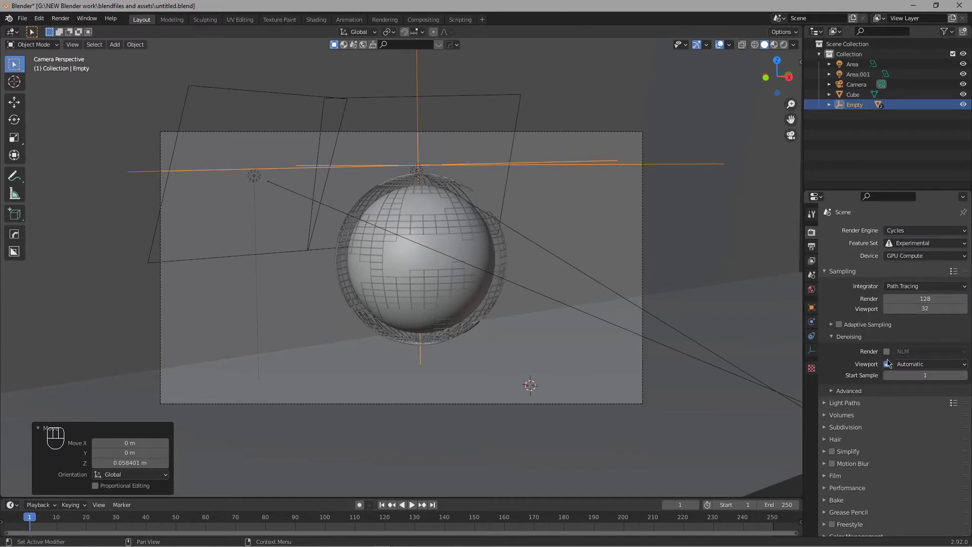
Step: In the Compositing workspace, review the view layer's passes for Denoising Data and enable Use Nodes
click(423, 20)
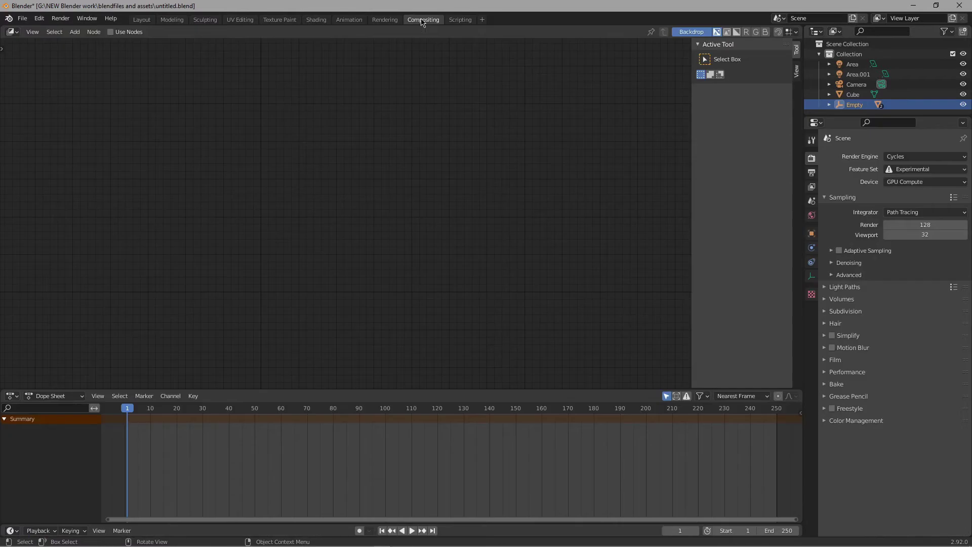
click(813, 187)
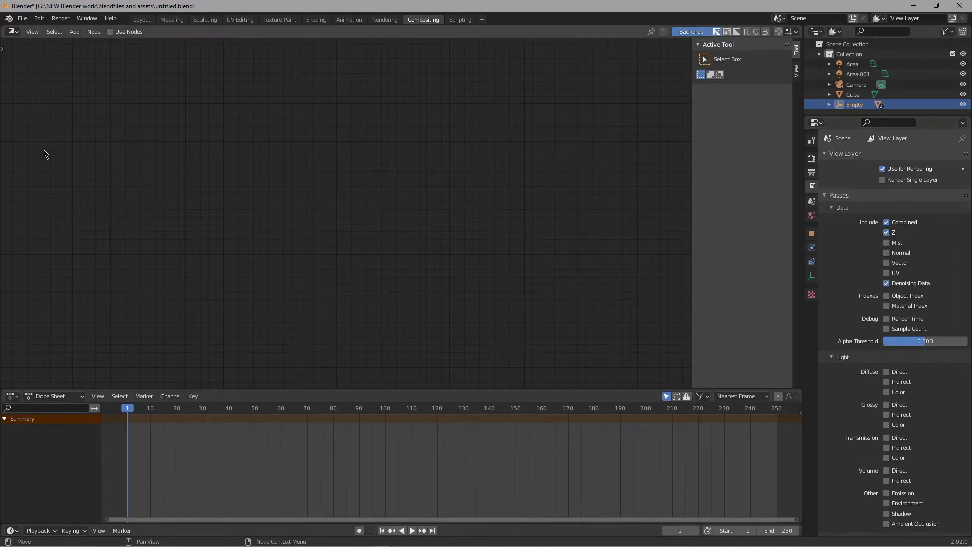
click(110, 32)
Step: Add a Denoise node on the link between the Render Layers and Composite nodes
key(shift+a)
click(560, 161)
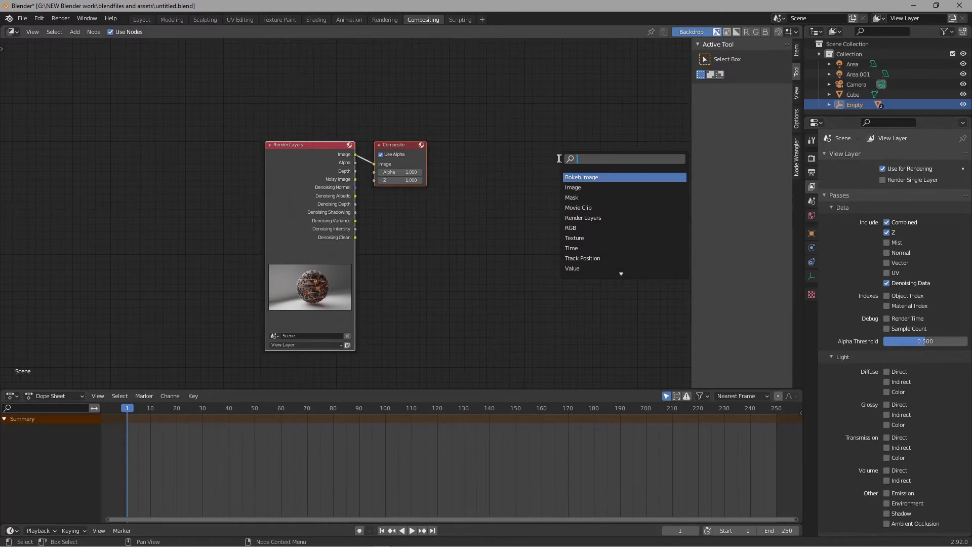
text(denoise)
key(Return)
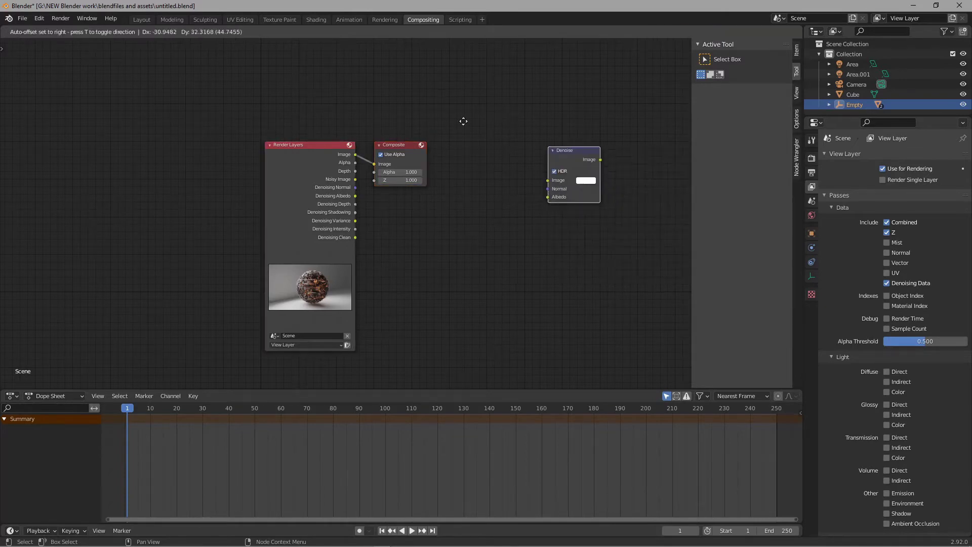
click(343, 140)
scroll(379, 243, up, 4)
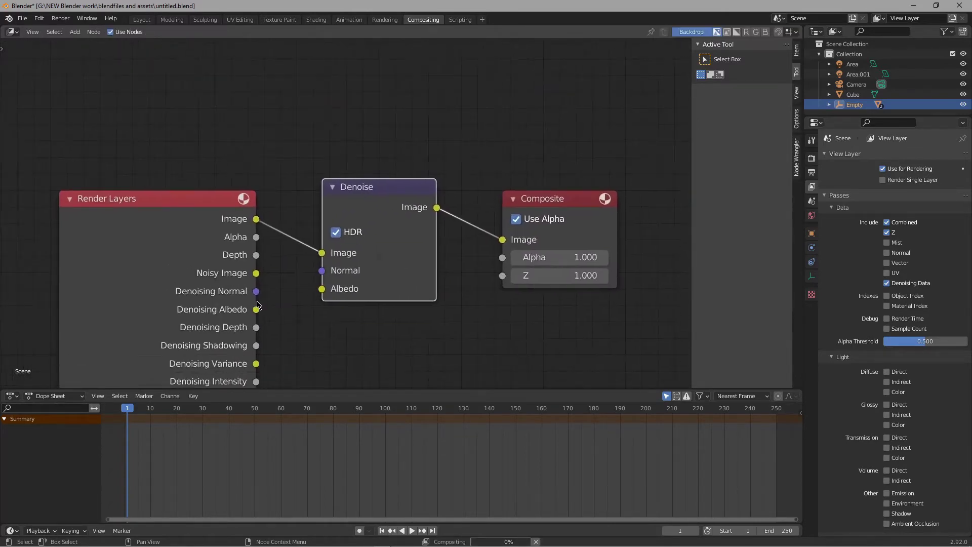
Step: Connect Noisy Image, Denoising Normal and Denoising Albedo to the Denoise node's Image, Normal and Albedo inputs
drag(256, 274, 321, 252)
drag(256, 291, 322, 270)
drag(257, 310, 339, 288)
Step: Add a Viewer node above the Composite node and feed it the Denoise node's Image output, then adjust the backdrop position
middle_drag(630, 246, 424, 259)
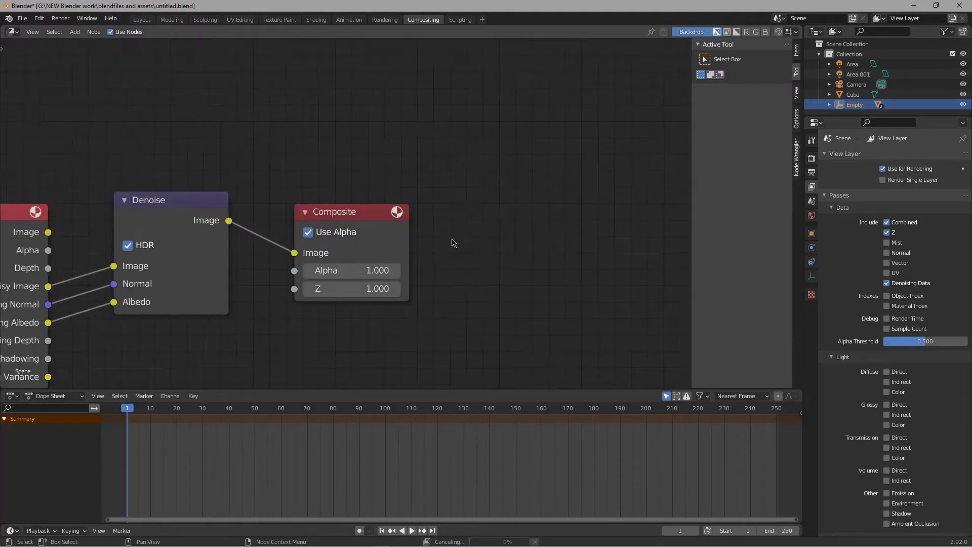
scroll(493, 200, down, 3)
key(shift+a)
click(502, 171)
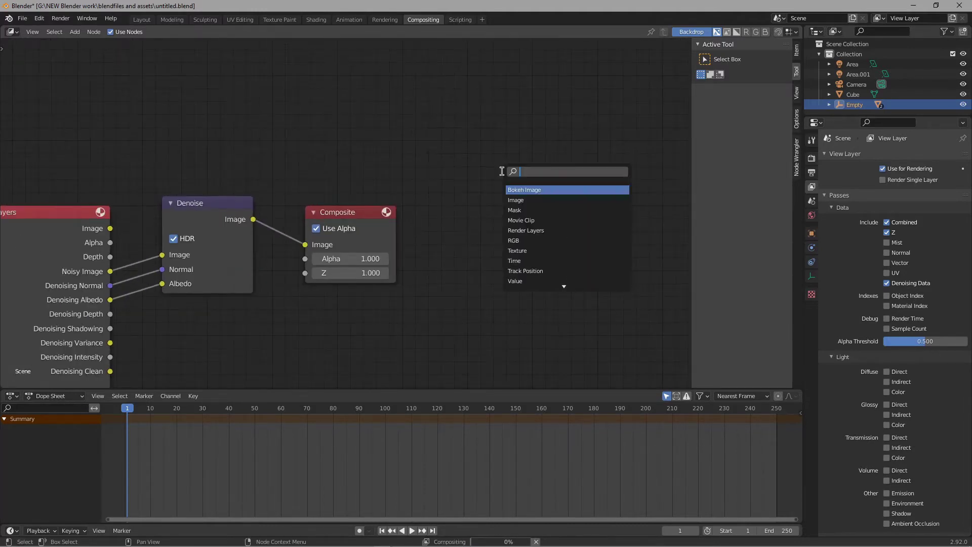
text(view)
click(557, 197)
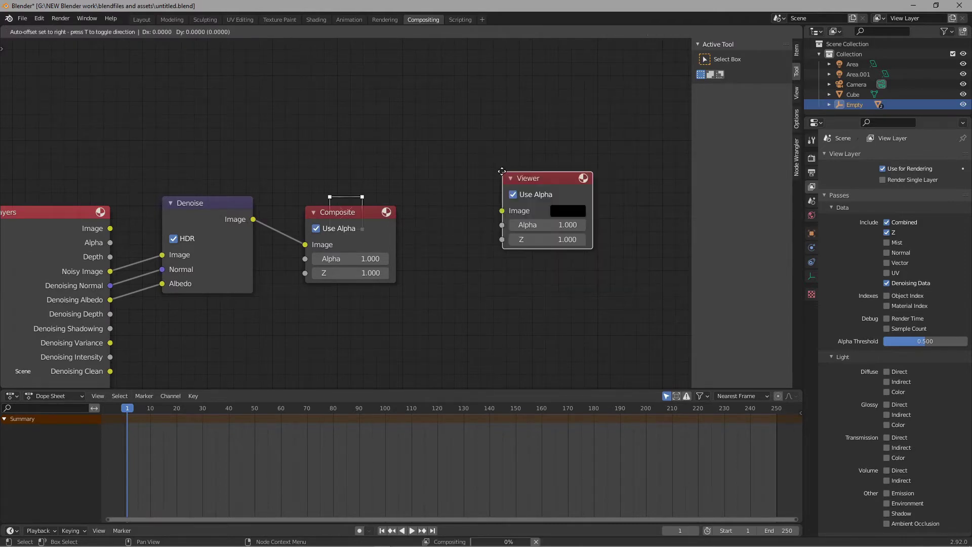
click(512, 108)
drag(253, 219, 456, 126)
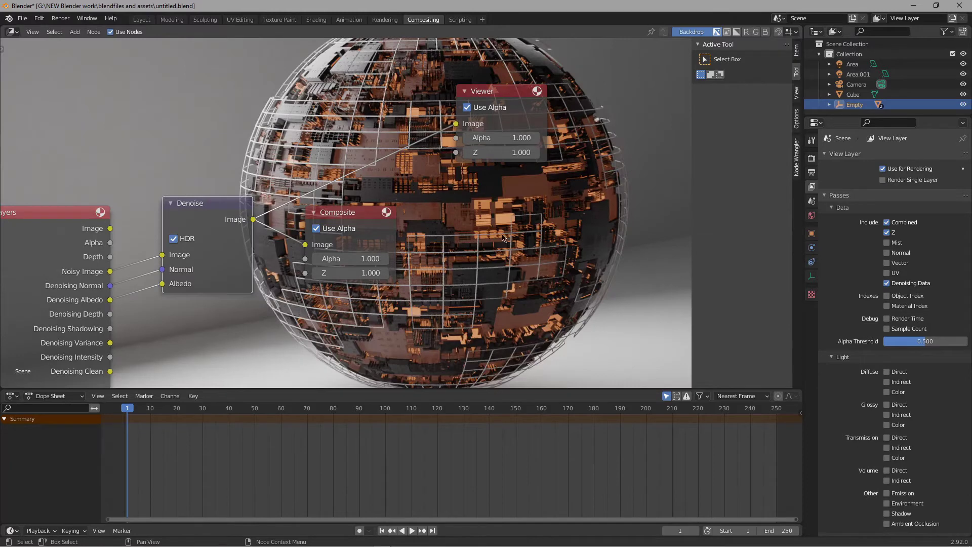
alt+middle_drag(502, 238, 506, 249)
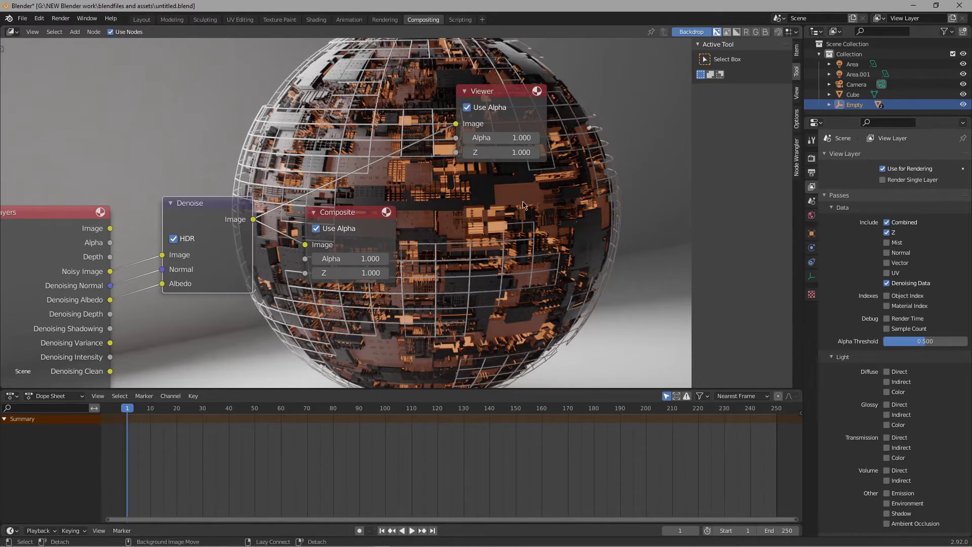
Step: Move the Composite node clear of Denoise and add a Glare node between them, feeding its output to both Viewer and Composite
alt+middle_drag(528, 209, 496, 194)
drag(328, 212, 536, 207)
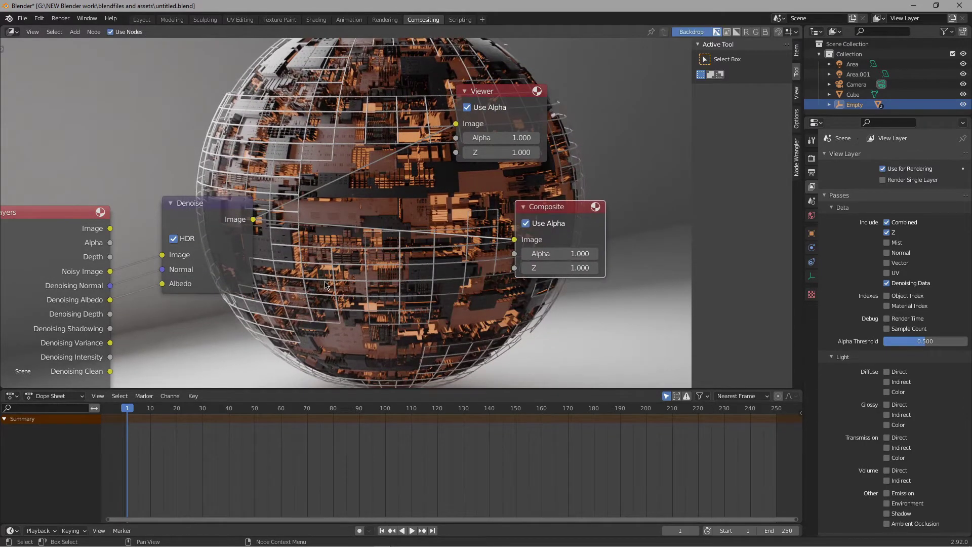
key(shift+a)
click(361, 268)
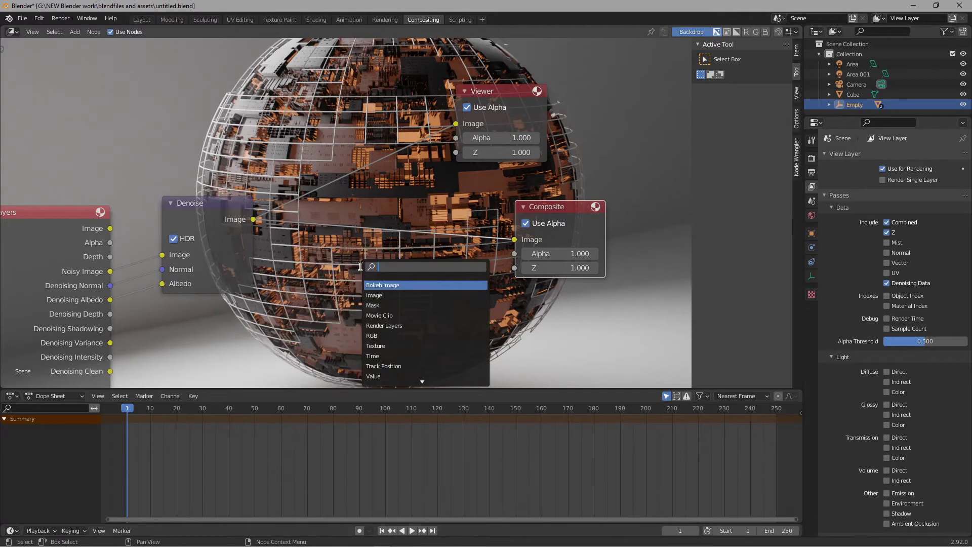
text(glar)
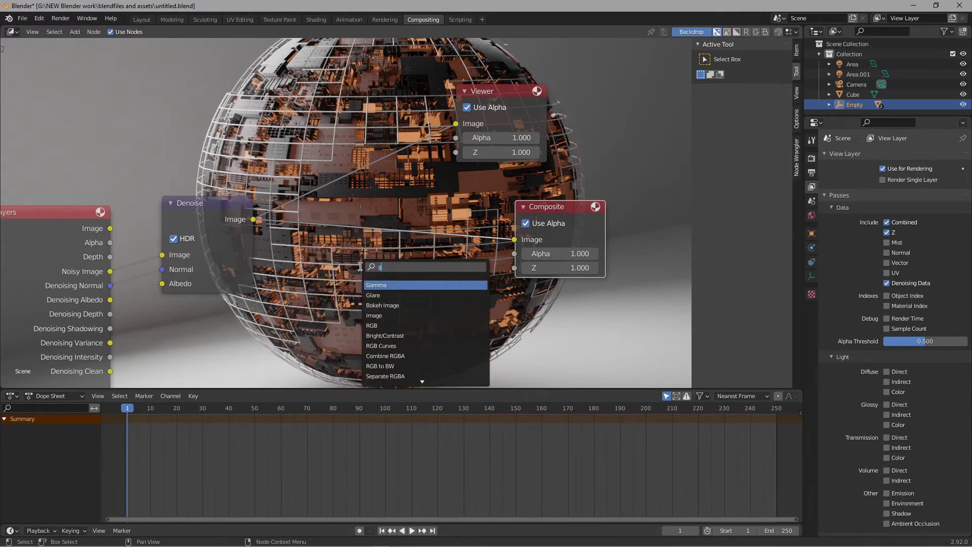
key(Return)
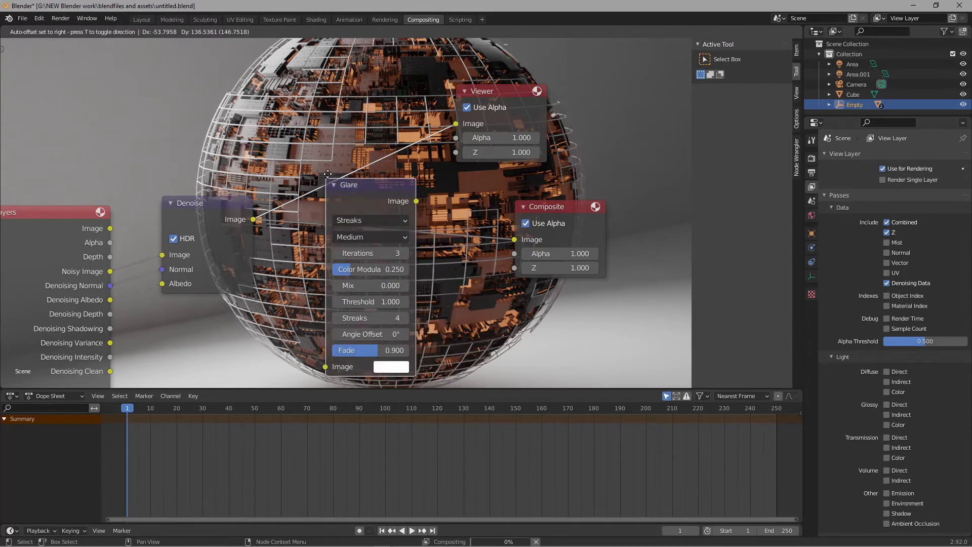
click(429, 213)
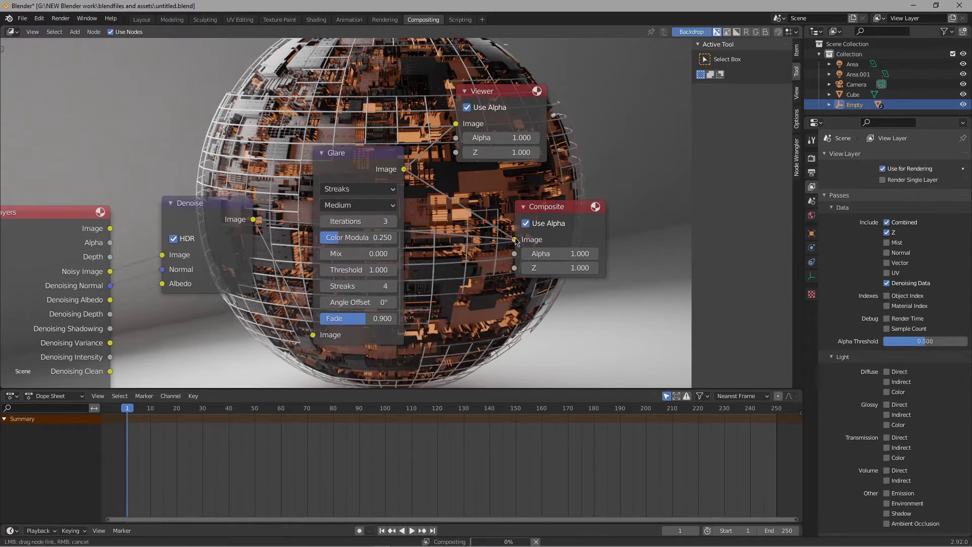
Step: Set the Glare node's type to Fog Glow and its quality to High
click(372, 190)
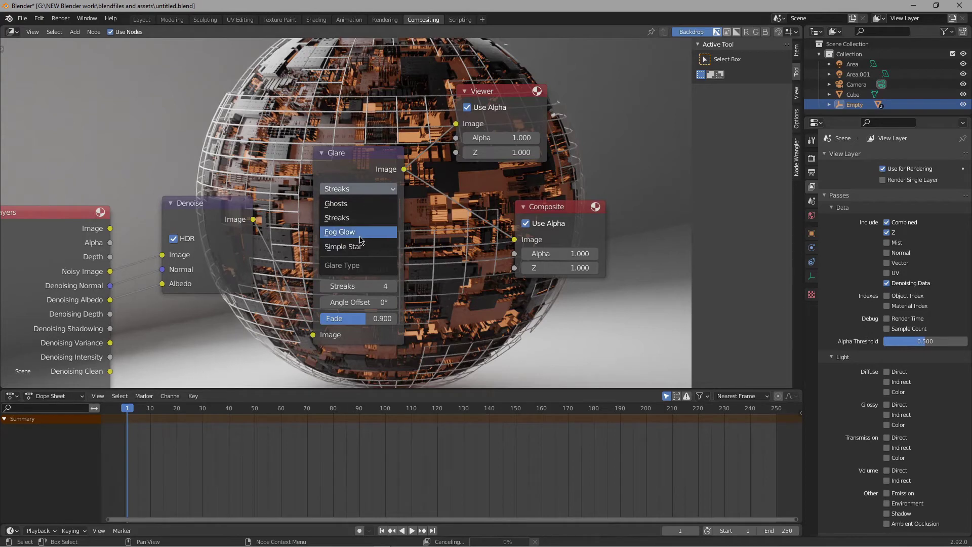
click(361, 240)
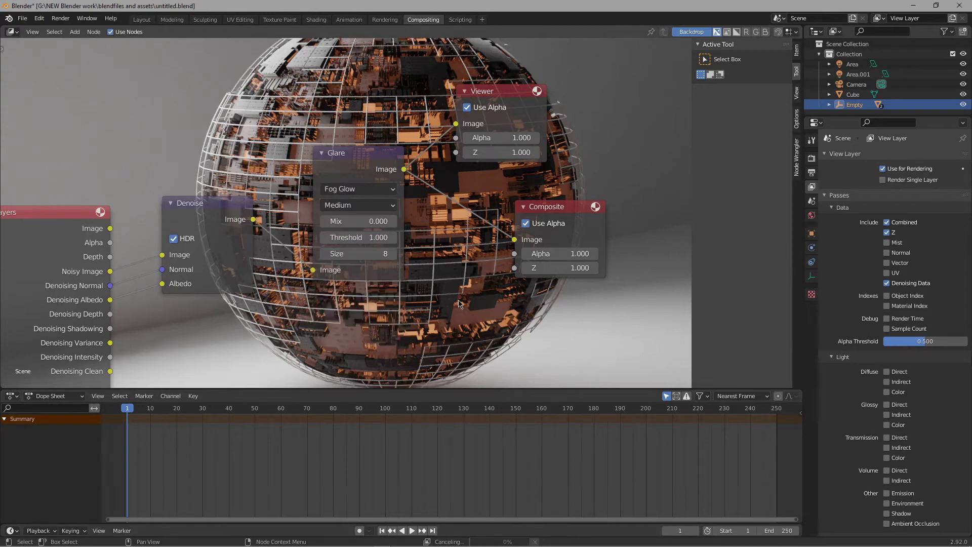
click(357, 206)
click(357, 220)
scroll(320, 220, down, 2)
middle_drag(227, 161, 309, 166)
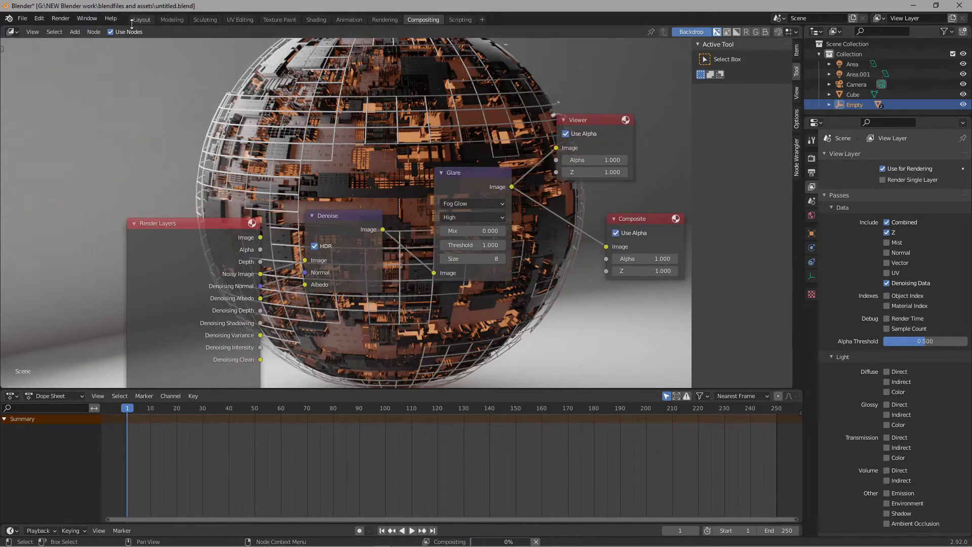
Step: Return to the Layout workspace with solid viewport shading and save the file
click(142, 19)
key(z)
click(522, 244)
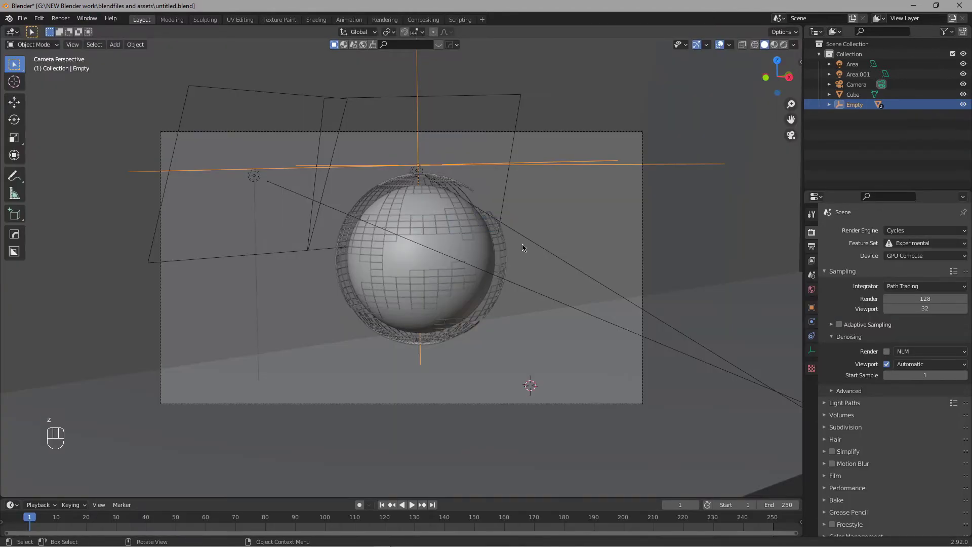
key(ctrl+s)
Step: Render the current frame from the camera and minimize the render window
click(925, 231)
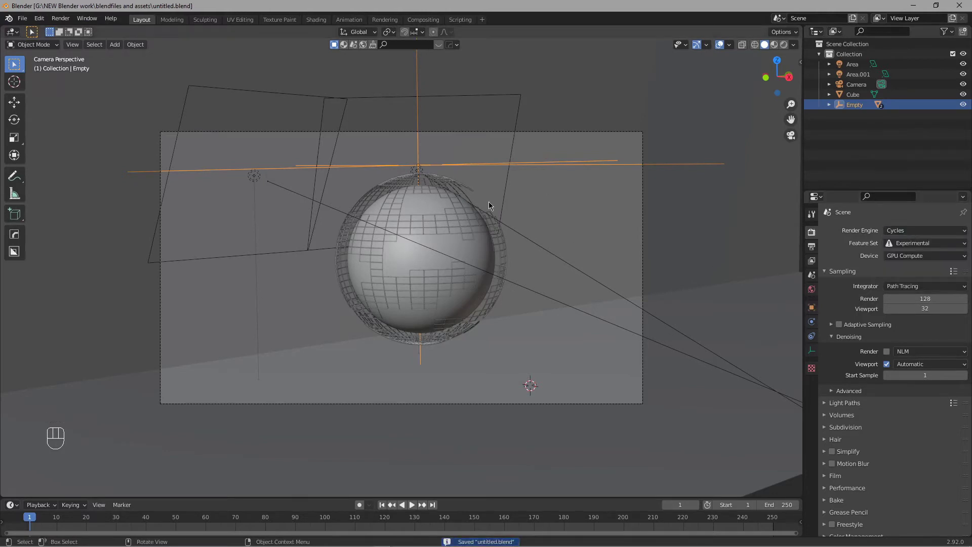
key(F12)
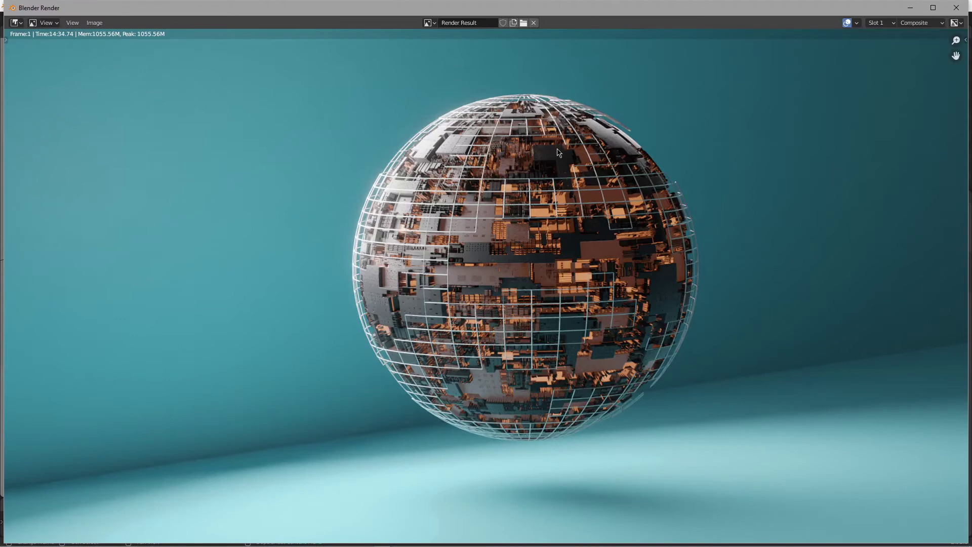
click(912, 8)
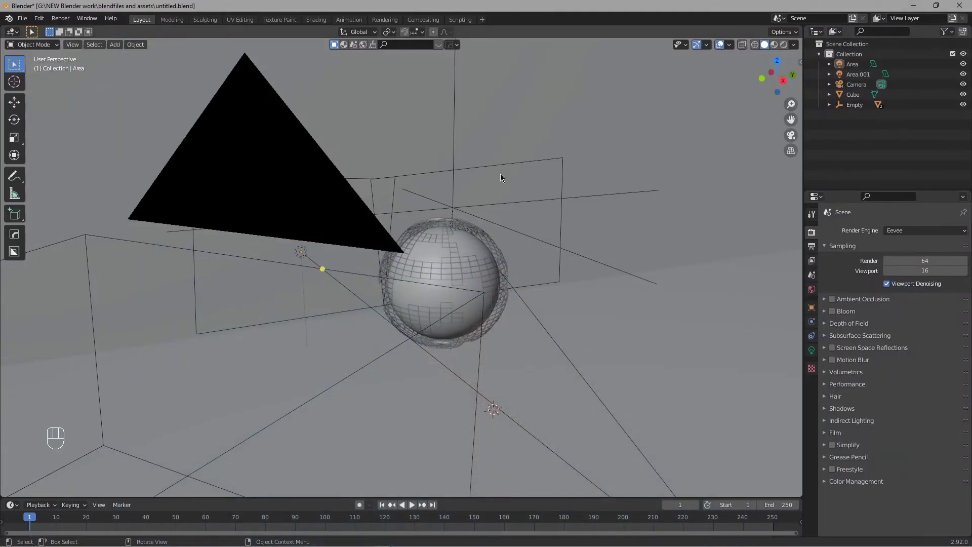
Step: Switch to Photos to examine the globe's ring and base in the reference image abstract globe .png, and return to Blender
scroll(554, 211, up, 4)
scroll(580, 217, down, 2)
shift+middle_drag(580, 217, 546, 223)
scroll(537, 234, up, 3)
scroll(511, 264, down, 2)
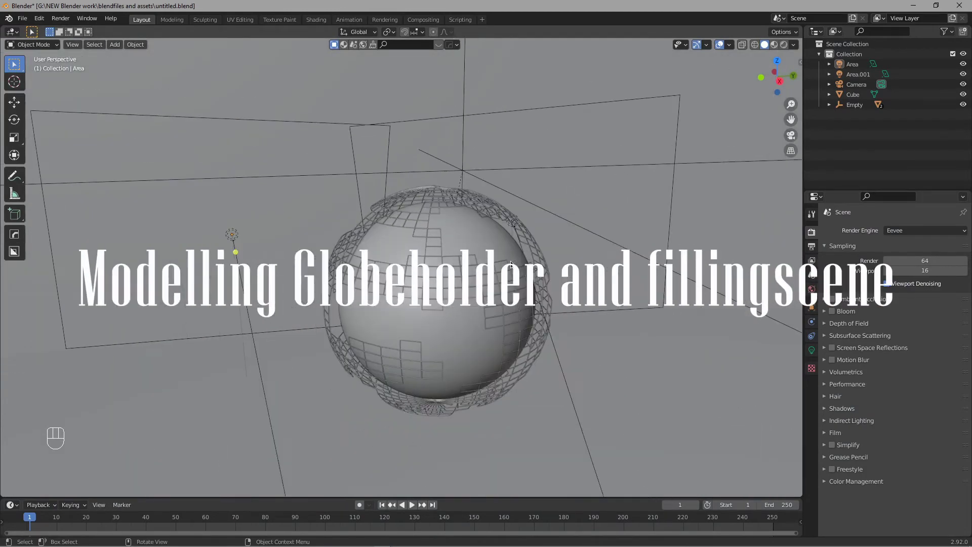
shift+middle_drag(476, 290, 474, 245)
click(476, 543)
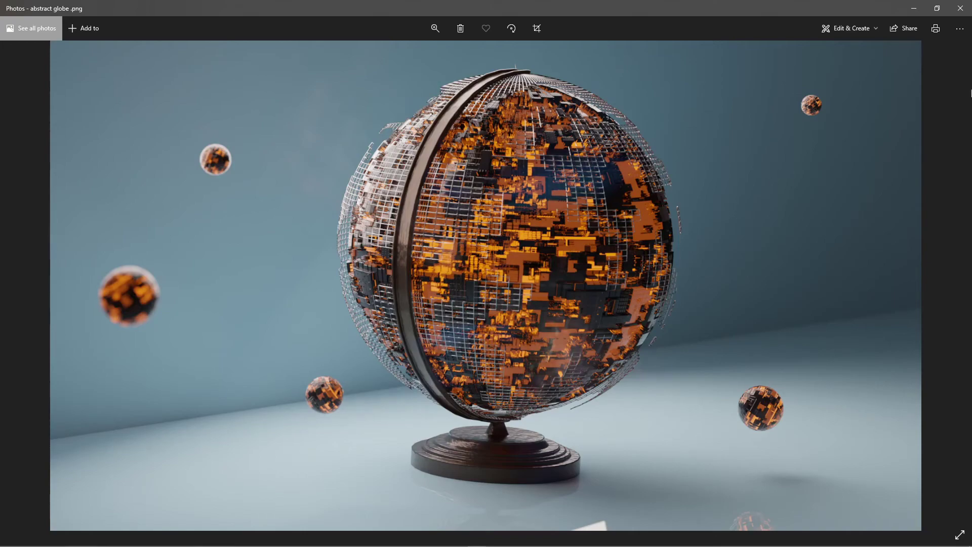
click(913, 8)
Step: In Edit Mode on the inner sphere, select the horizontal face loop around its equator
middle_drag(473, 382, 465, 276)
click(465, 299)
scroll(520, 279, up, 2)
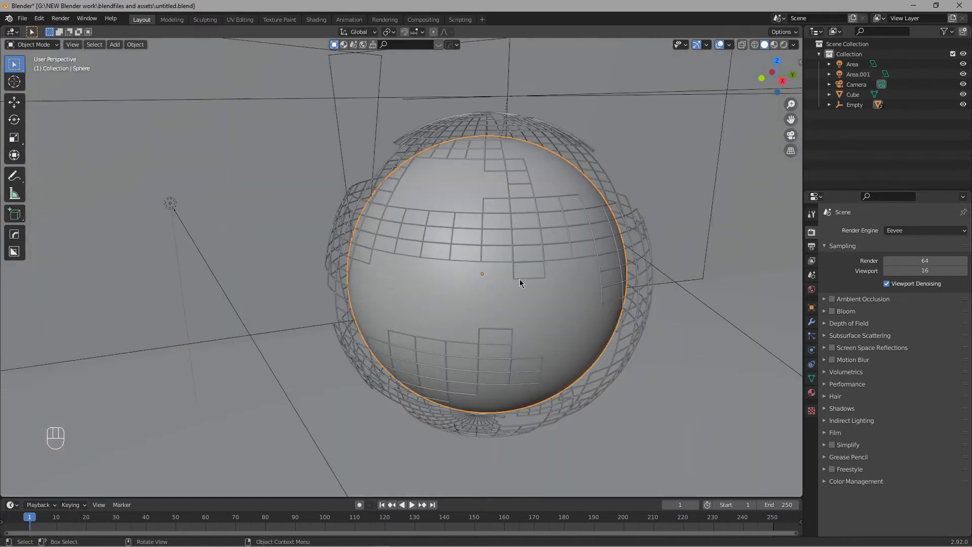
key(Tab)
scroll(470, 286, up, 4)
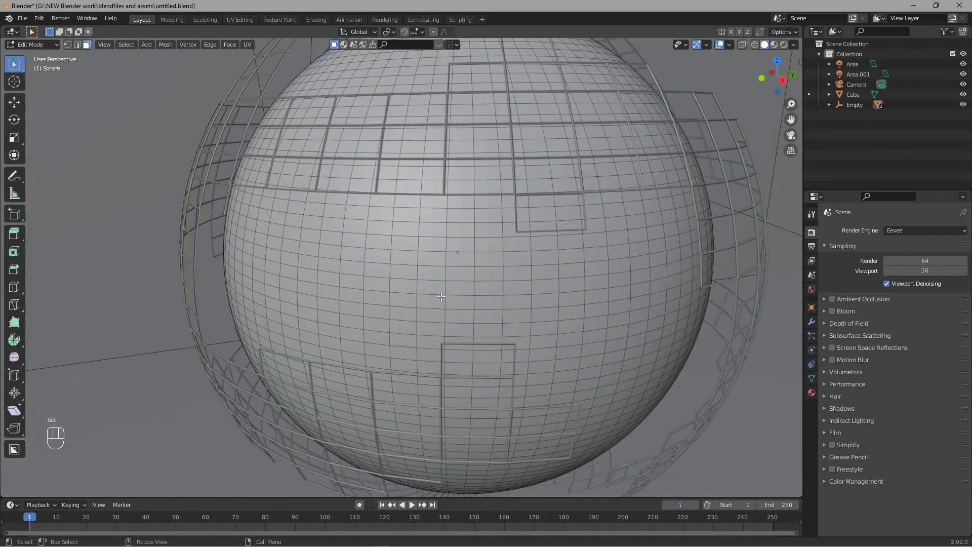
click(439, 290)
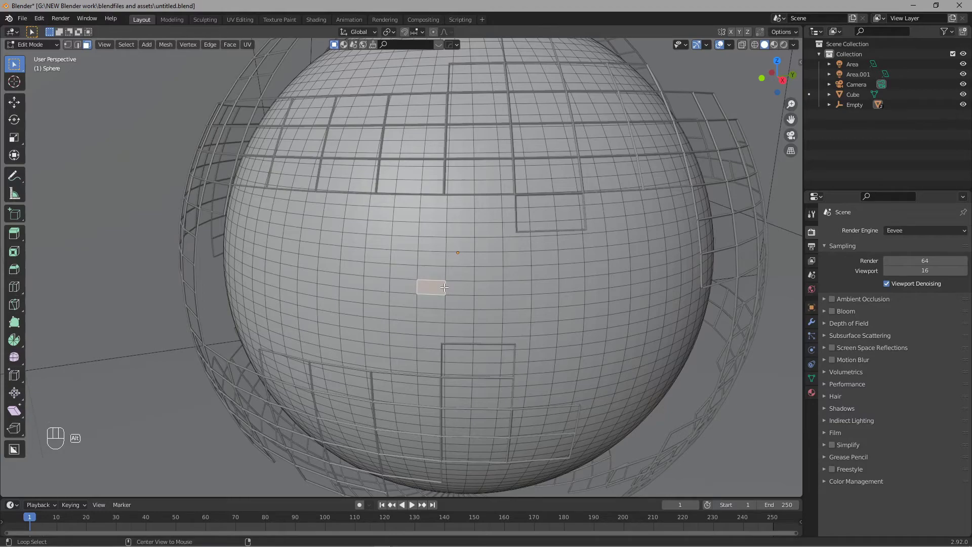
alt+click(450, 289)
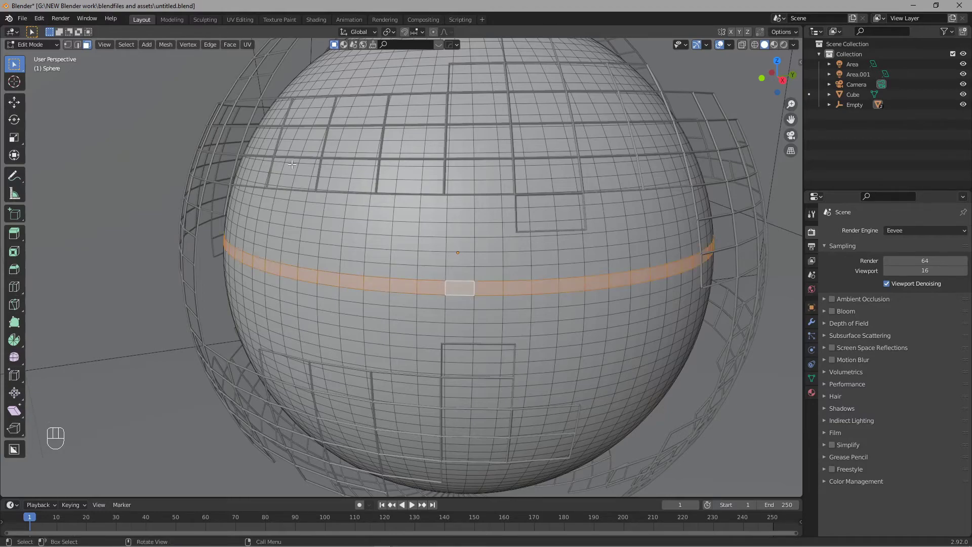
Step: Add the adjacent horizontal face loop just below to the selection
scroll(477, 204, down, 4)
middle_drag(477, 204, 278, 182)
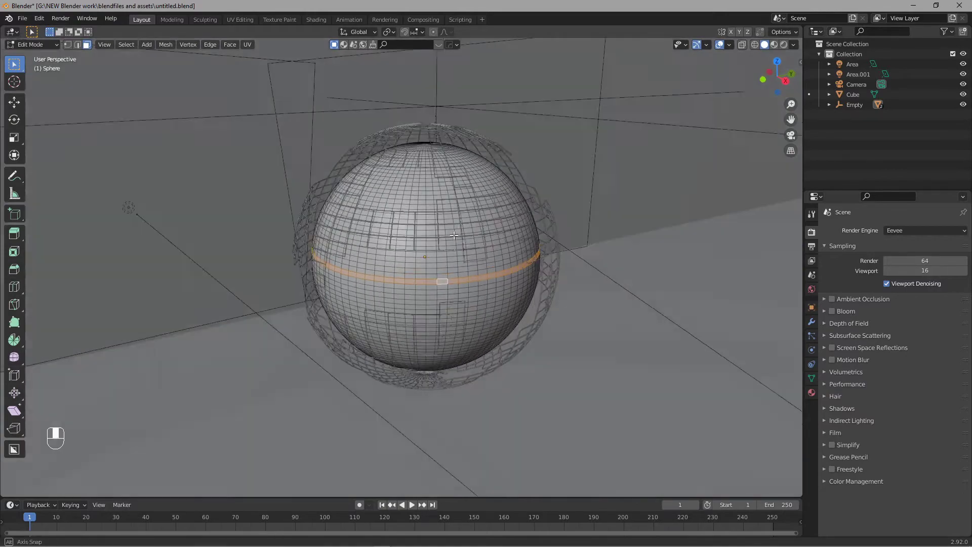
middle_drag(432, 223, 534, 178)
middle_drag(437, 271, 550, 288)
middle_drag(431, 233, 329, 201)
scroll(551, 232, up, 5)
shift+middle_drag(569, 238, 427, 225)
scroll(430, 226, up, 4)
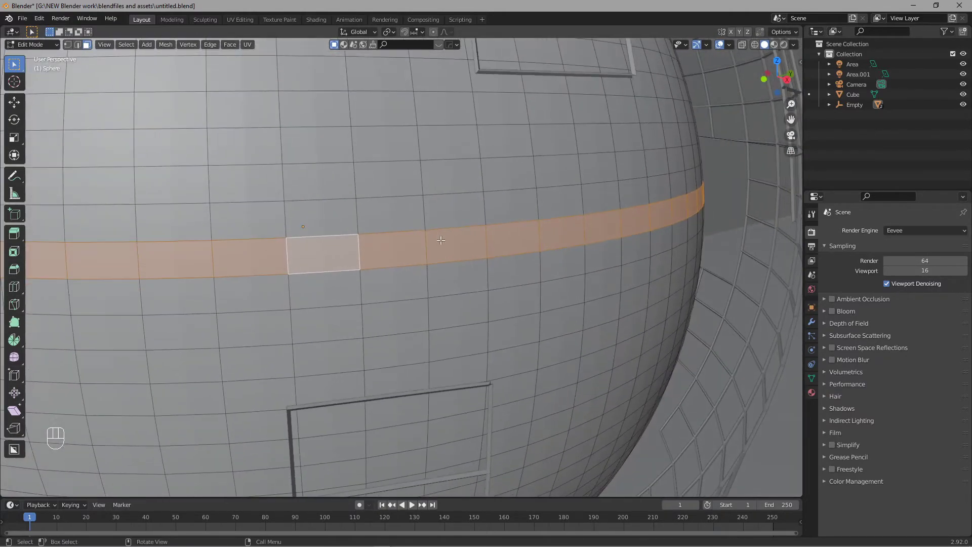
alt+shift+click(361, 290)
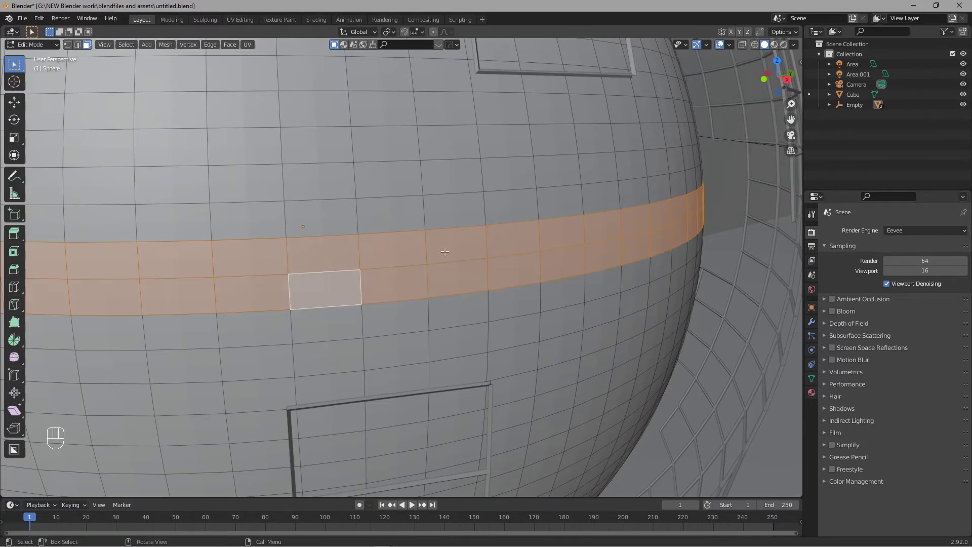
scroll(375, 280, down, 2)
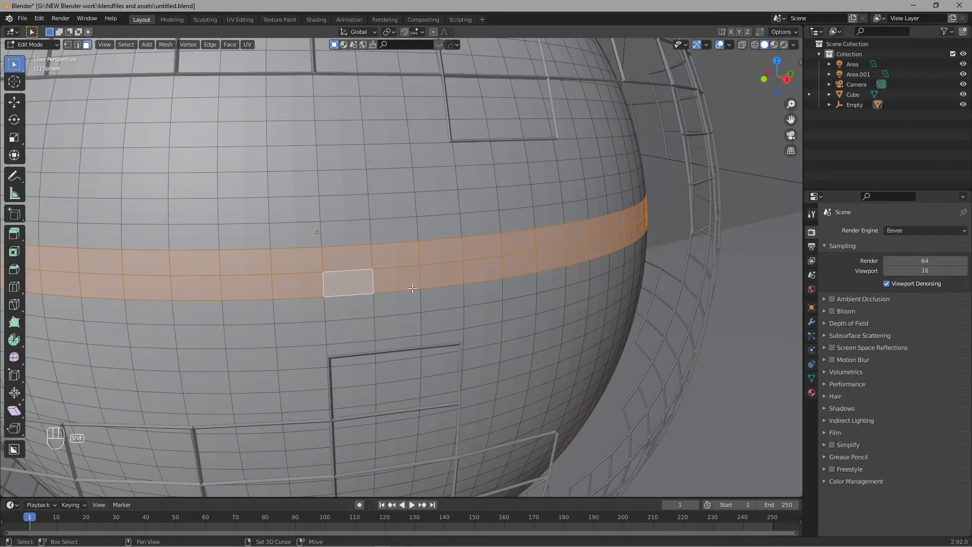
scroll(464, 256, down, 4)
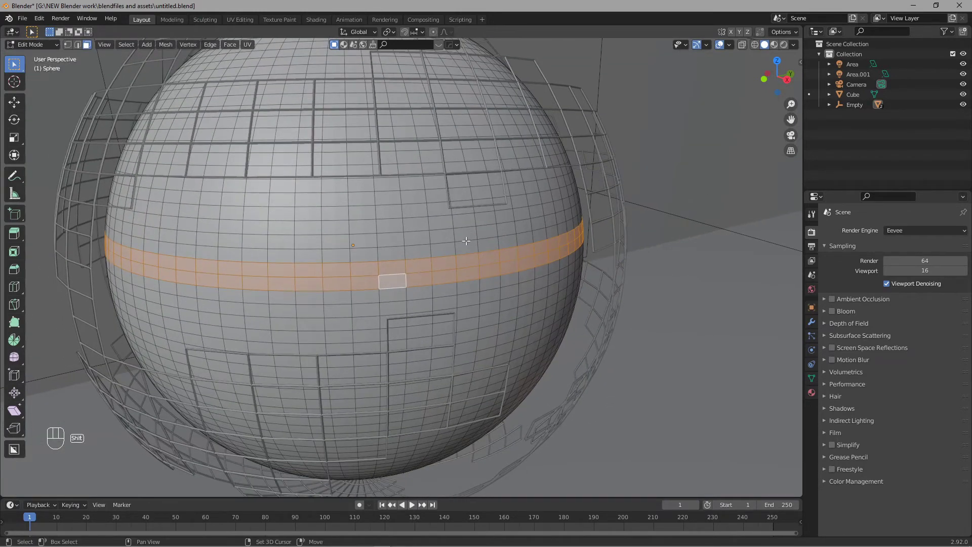
Step: Duplicate the two face loops in place, separate them into their own object, and select that band in Object Mode
key(shift+d)
click(466, 242)
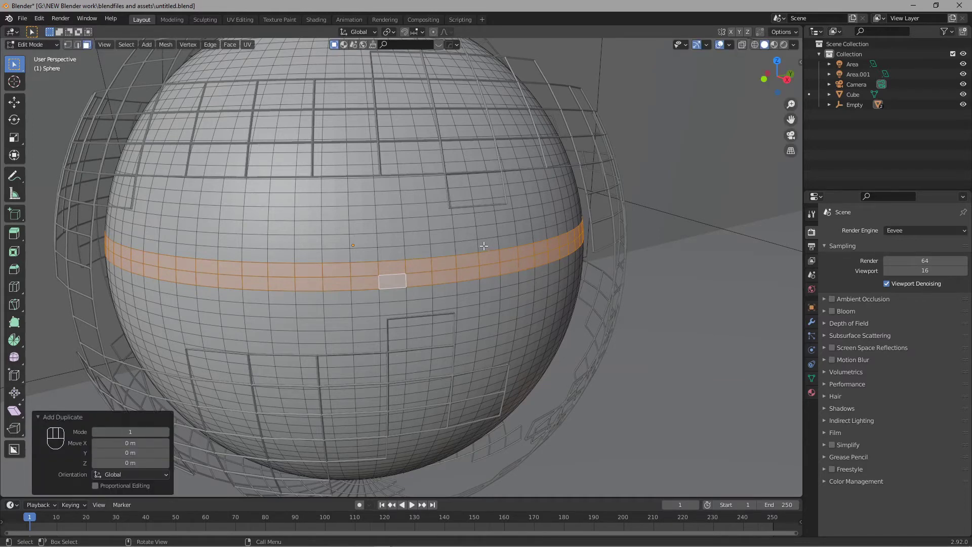
key(p)
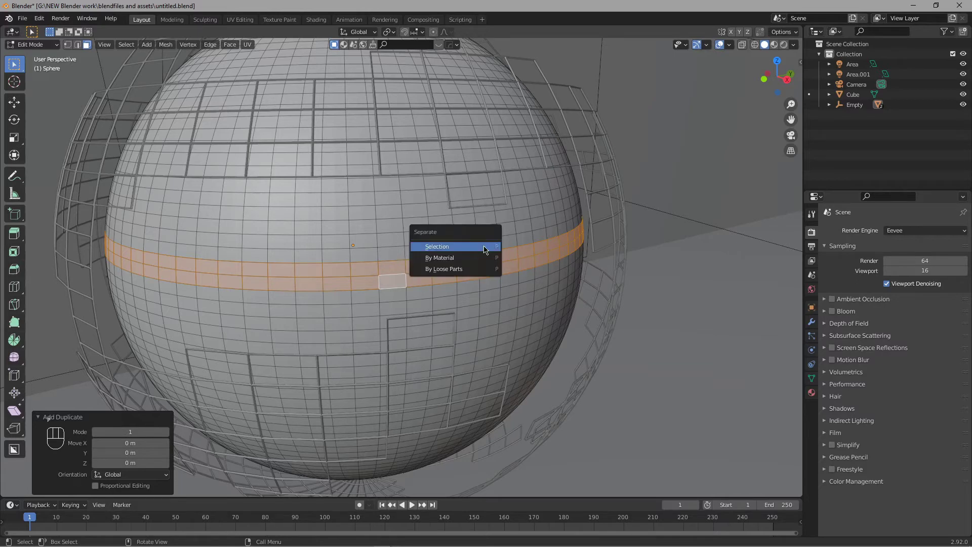
click(438, 247)
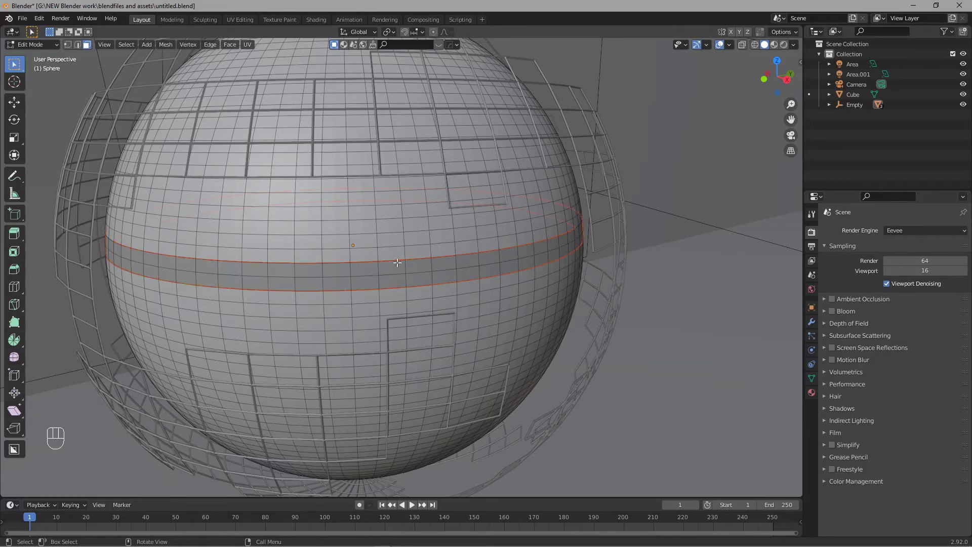
key(Tab)
click(466, 281)
click(504, 267)
scroll(539, 266, down, 3)
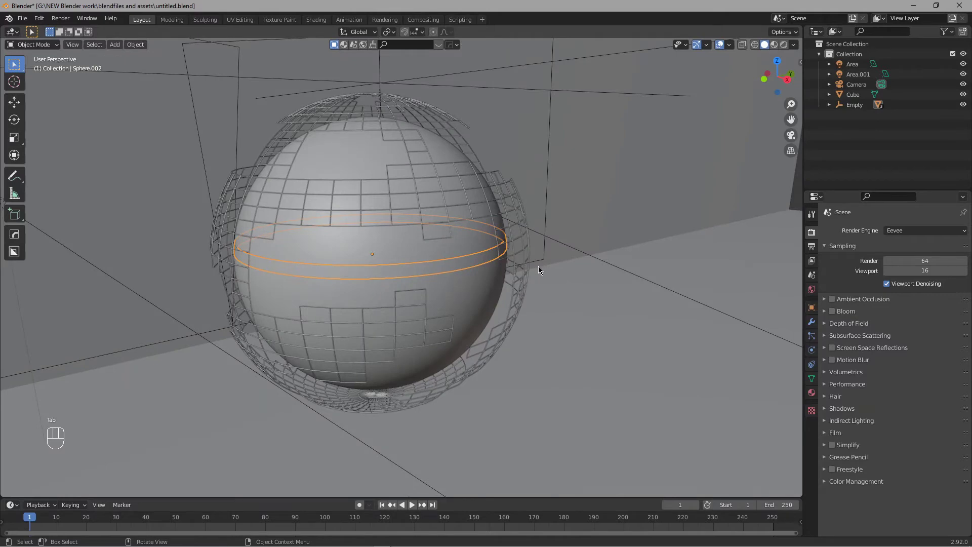
Step: Scale the separated band up uniformly by about 1.198 so it encircles the wireframe shell
key(s)
right_click(540, 268)
middle_drag(539, 271, 568, 265)
key(s)
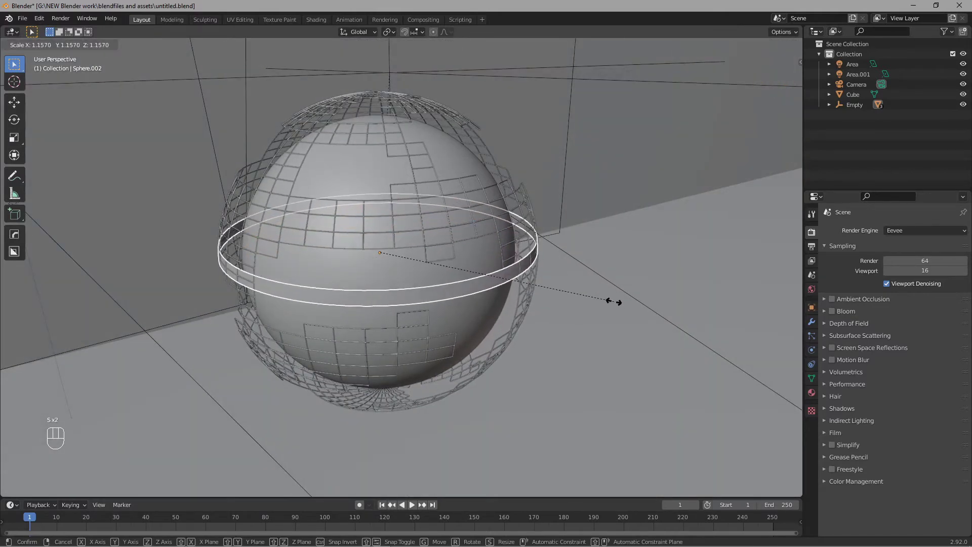
right_click(590, 287)
key(s)
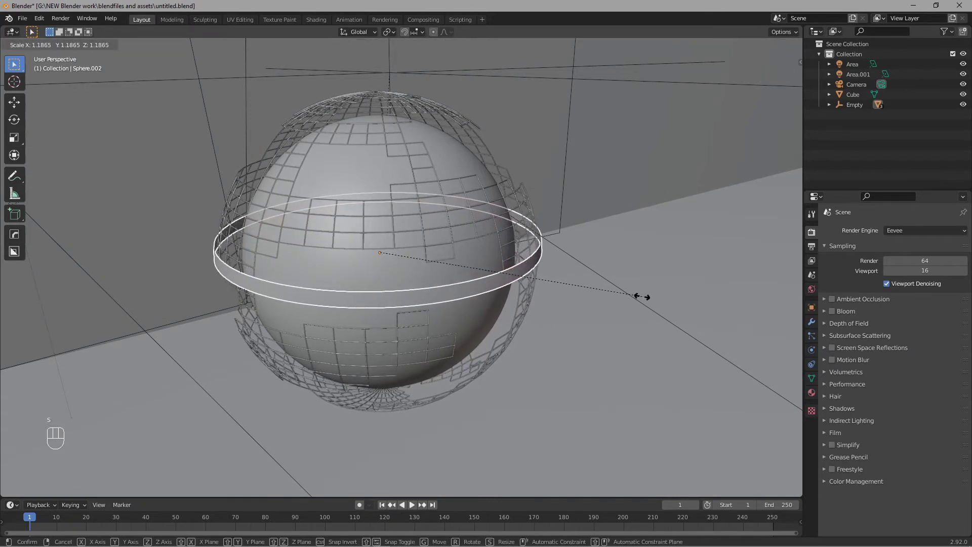
click(643, 298)
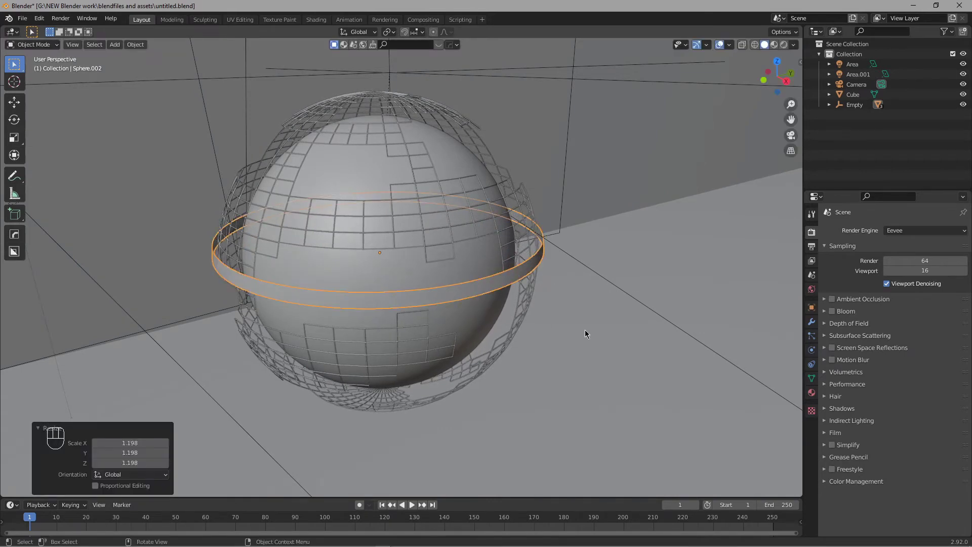
Step: Rotate the band 90° about the global X axis to stand it upright
key(r)
key(x)
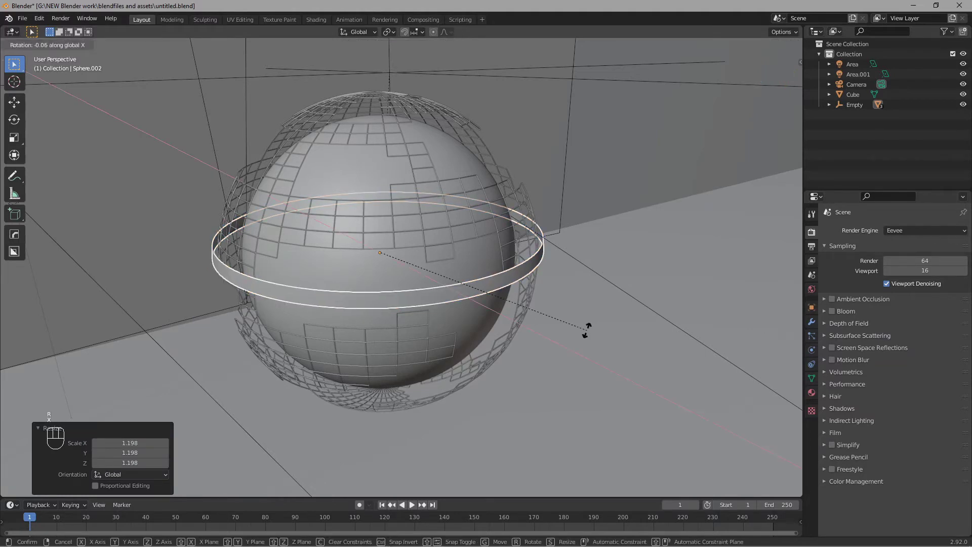
text(90)
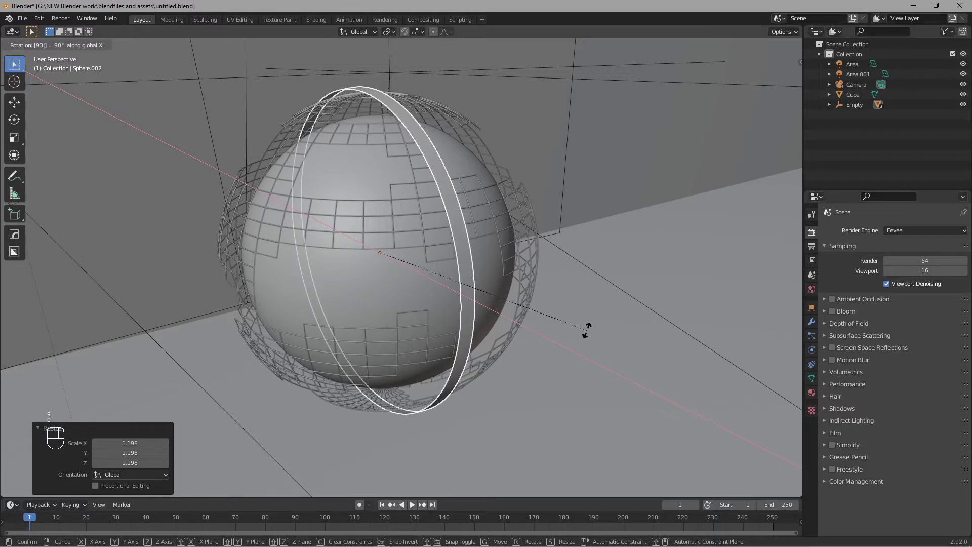
key(Return)
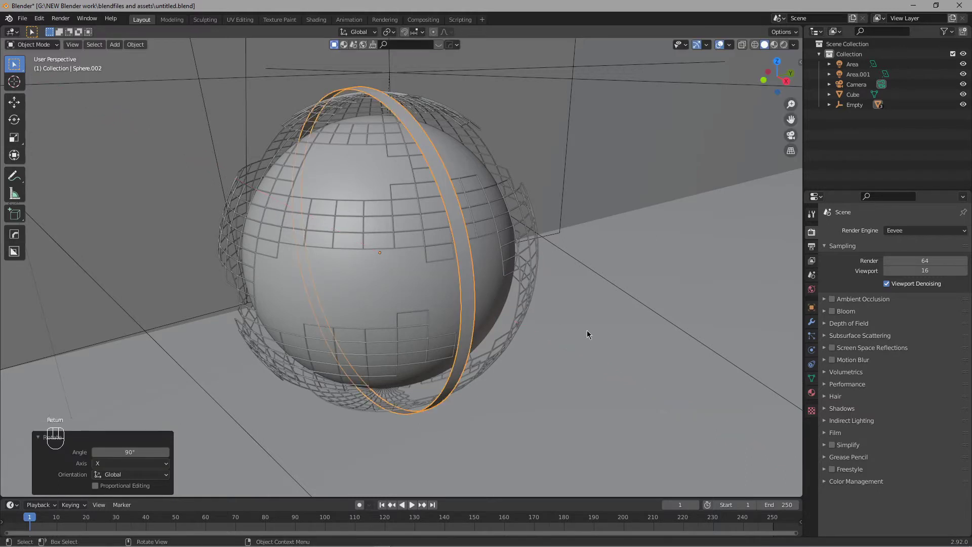
Step: Rotate the upright band 90° about the global Z axis
key(r)
key(z)
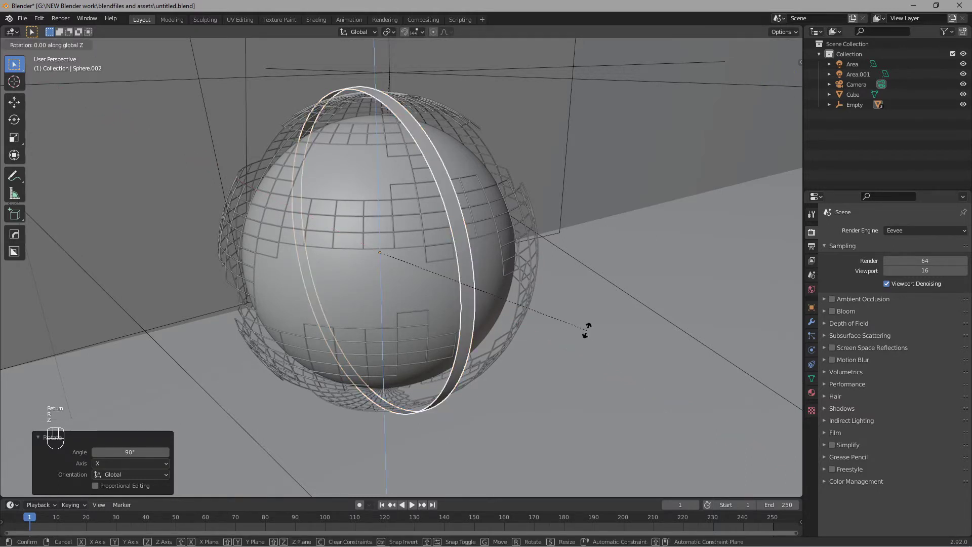
text(90)
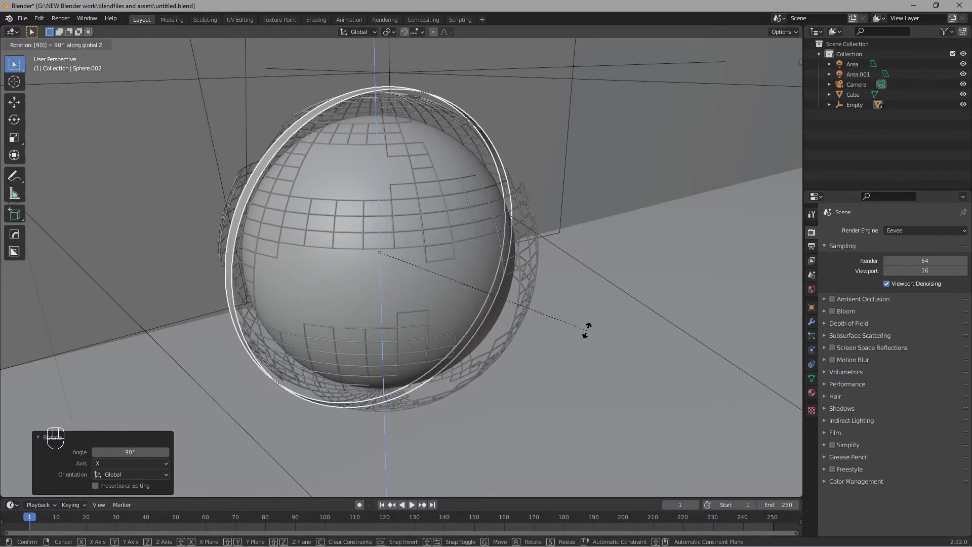
key(Return)
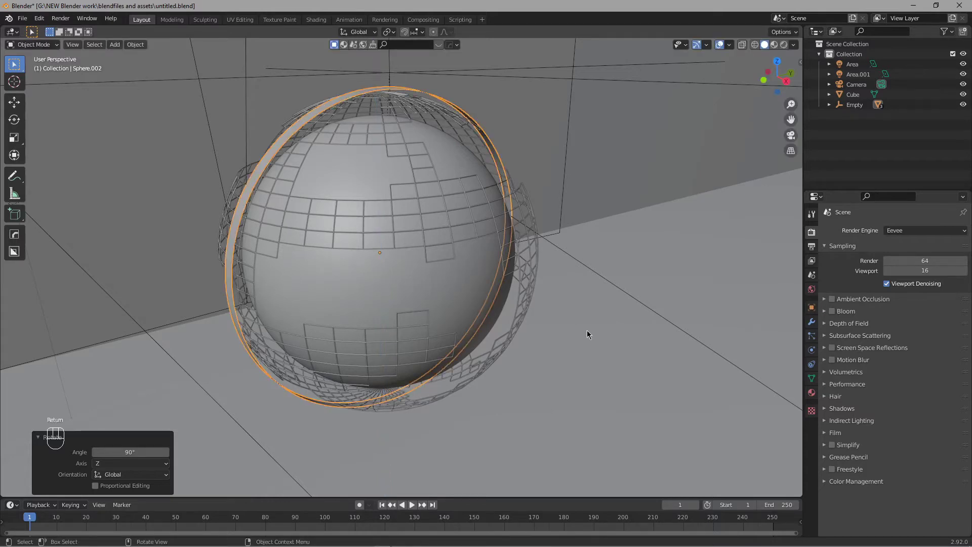
Step: Move the band about -0.028 m along the global X axis, positioning it from the top orthographic view
middle_drag(357, 229, 509, 248)
key(grave)
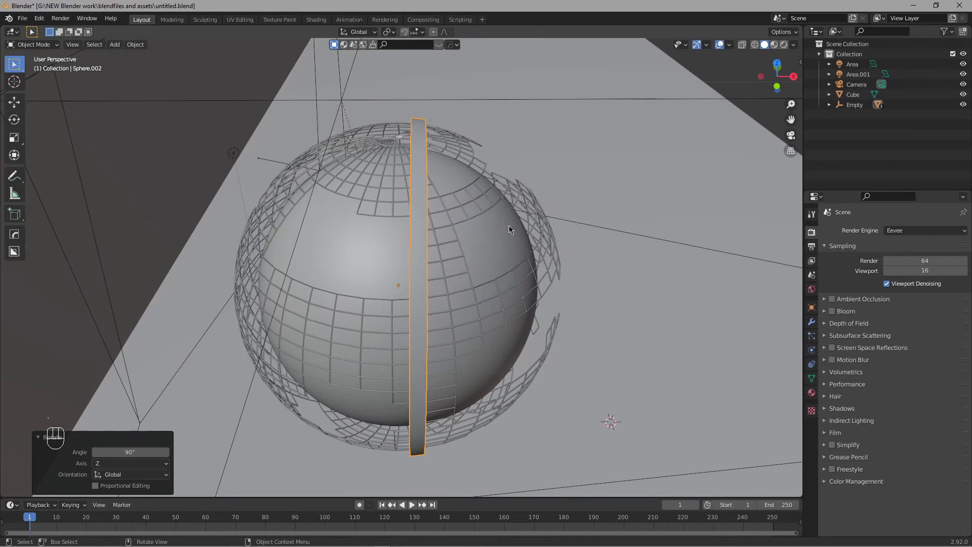
key(grave)
click(514, 171)
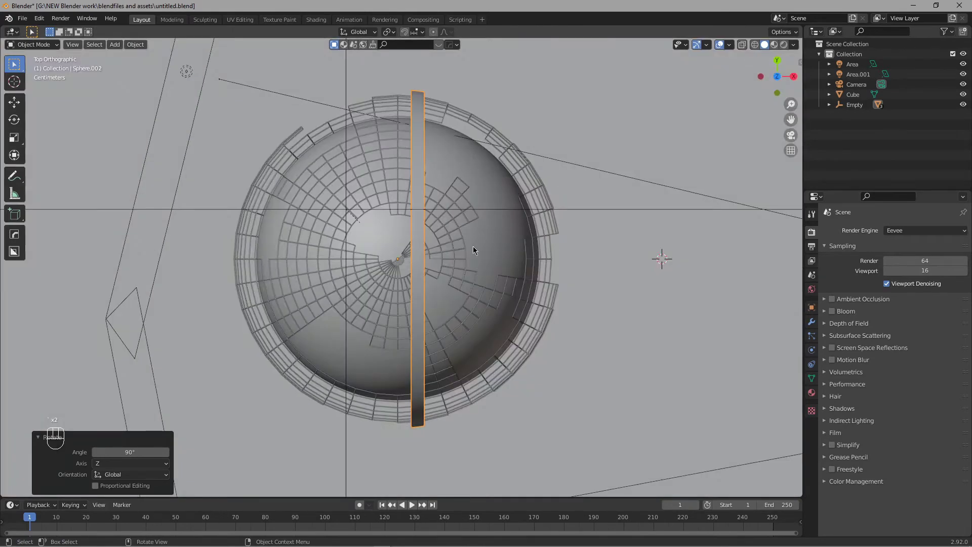
scroll(522, 235, up, 4)
key(g)
middle_drag(508, 233, 467, 231)
right_click(506, 233)
key(g)
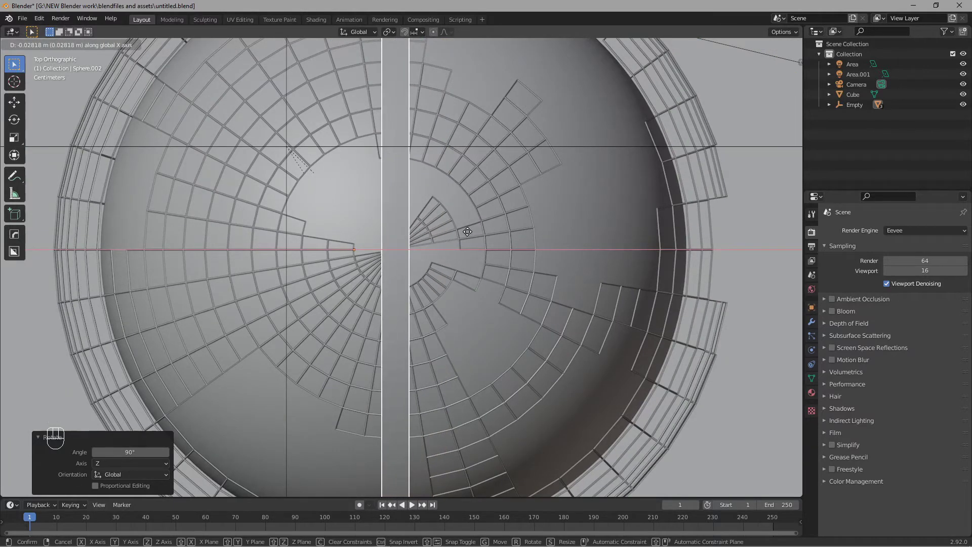
click(467, 232)
scroll(504, 247, down, 6)
middle_drag(504, 247, 455, 172)
scroll(266, 270, up, 3)
middle_drag(266, 269, 534, 257)
key(s)
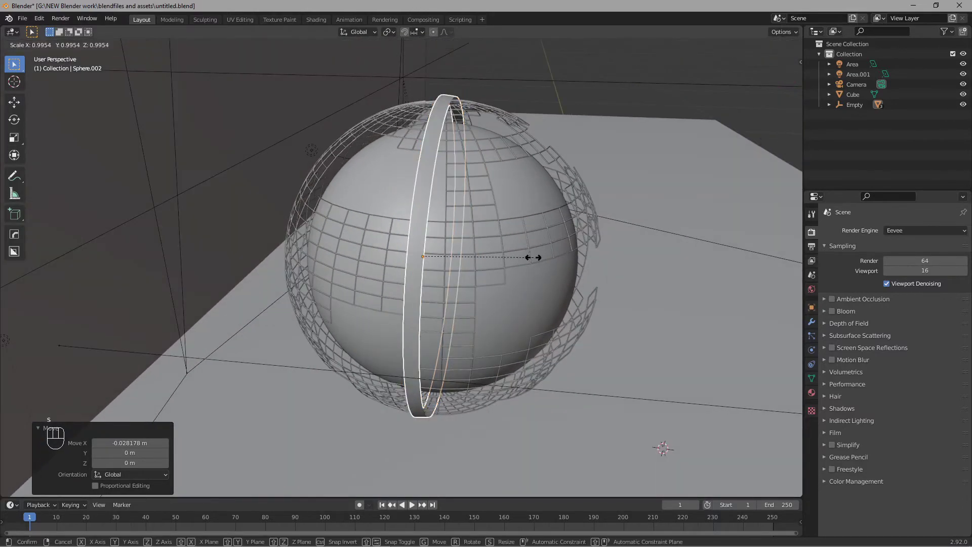
key(Escape)
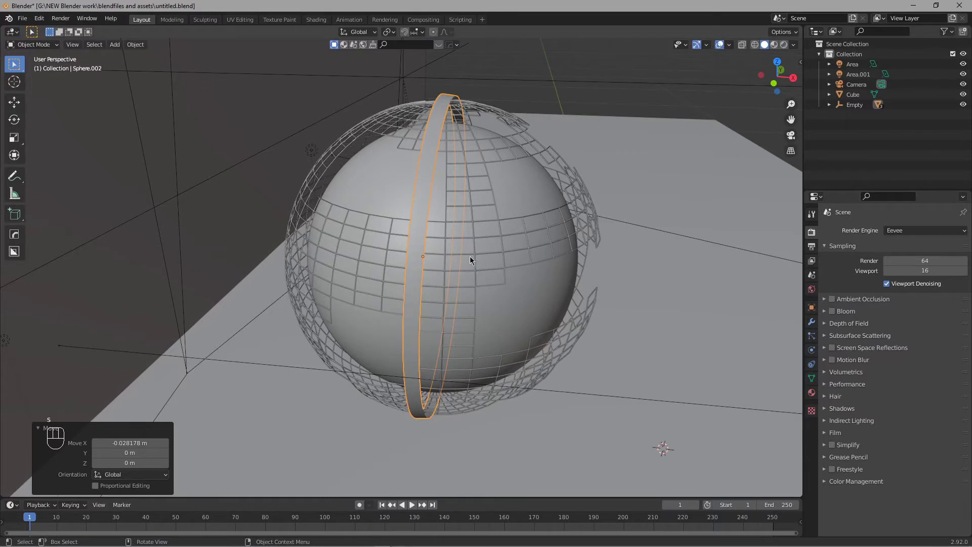
key(s)
right_click(491, 257)
Step: Widen the band by scaling it about 1.404 along the global X axis
key(s)
key(x)
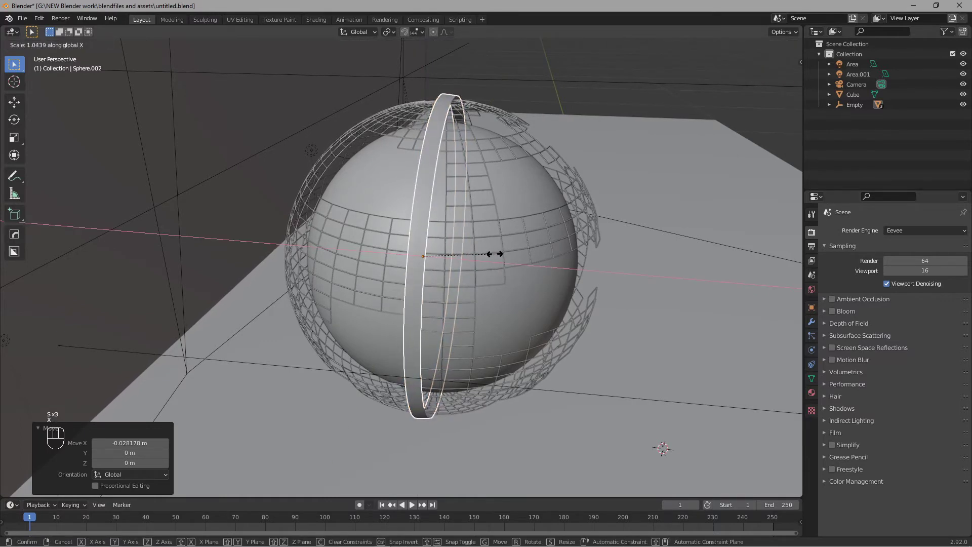
click(519, 257)
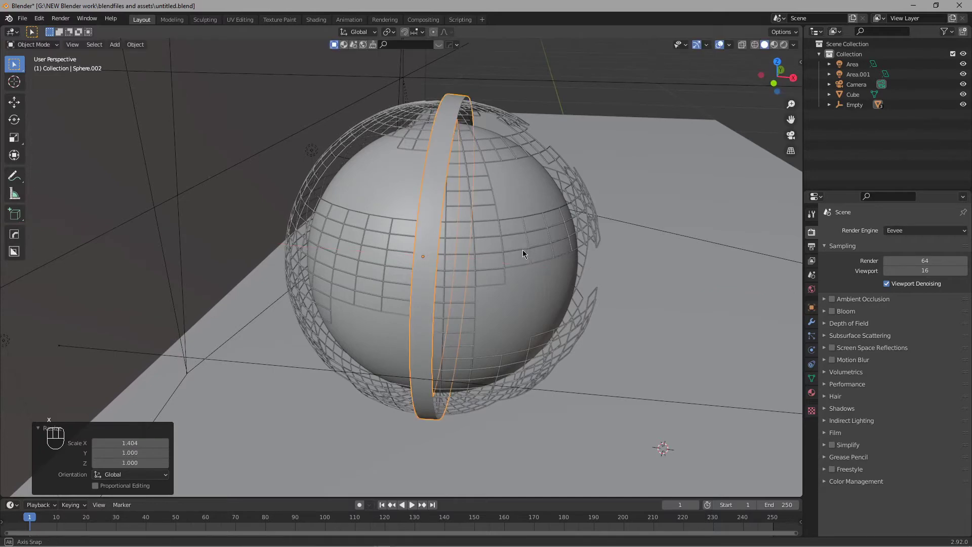
Step: From the top orthographic view, shift the widened band about -0.012 m along the global X axis to centre it
key(grave)
click(518, 205)
scroll(506, 256, up, 4)
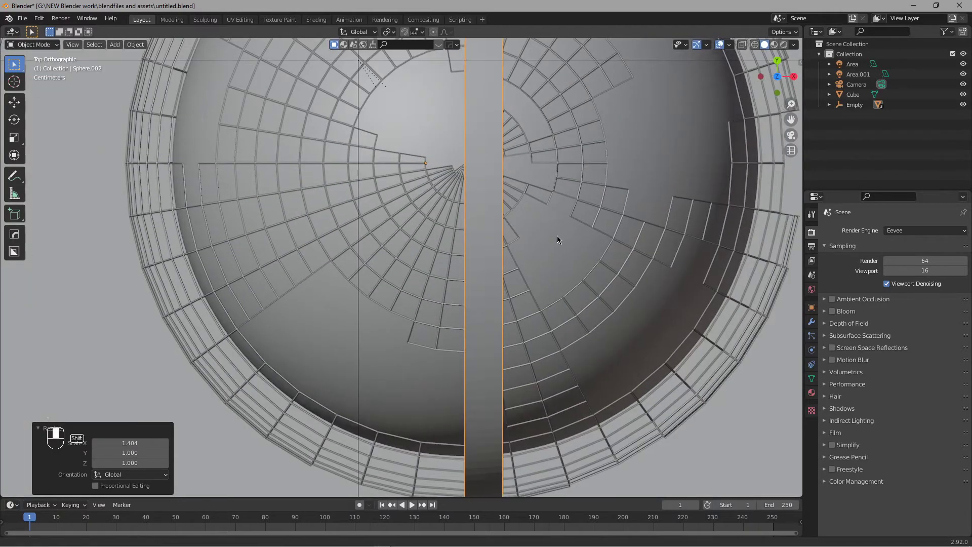
shift+middle_drag(557, 236, 527, 302)
key(g)
middle_click(590, 242)
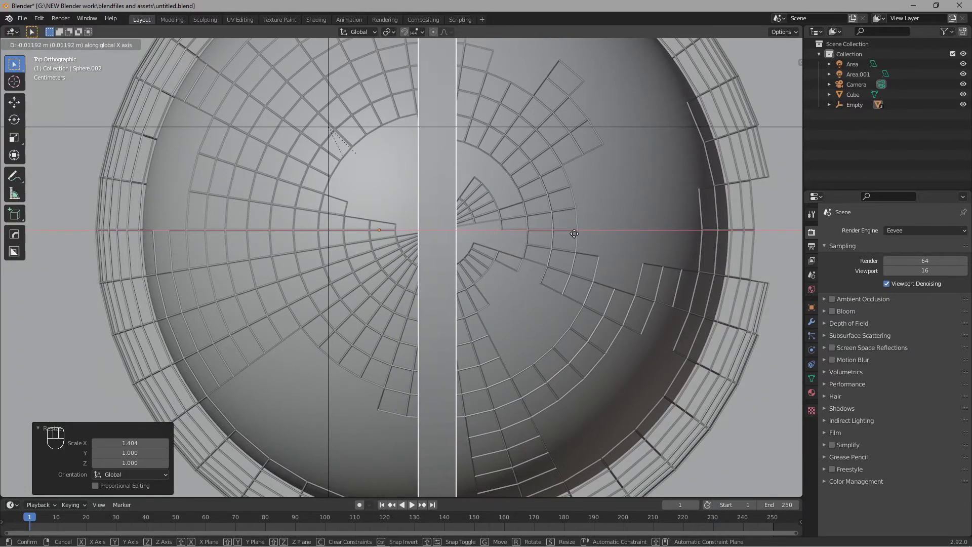
click(575, 234)
Step: Open the band's mesh in Edit Mode from the top orthographic view with X-ray turned on
scroll(516, 297, down, 5)
middle_drag(512, 299, 430, 268)
scroll(441, 210, up, 3)
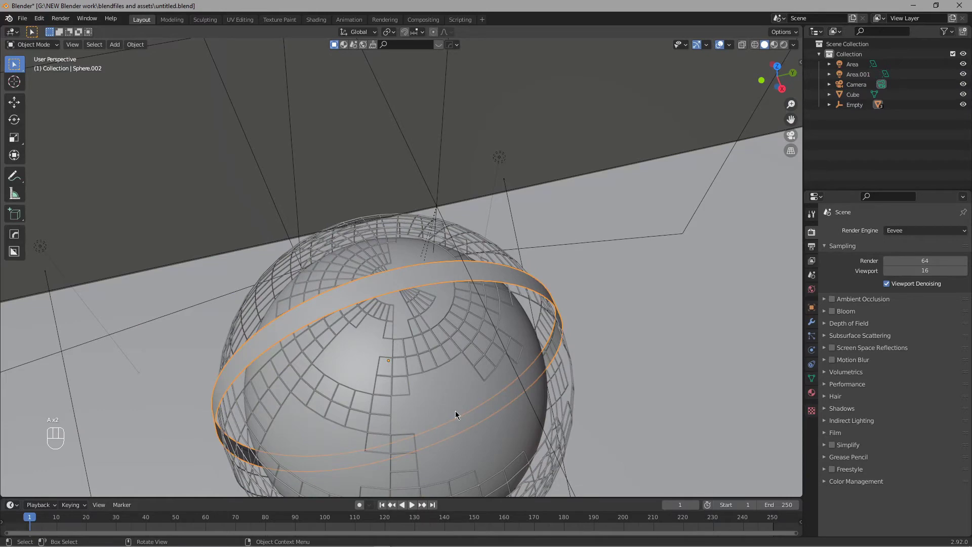
key(Tab)
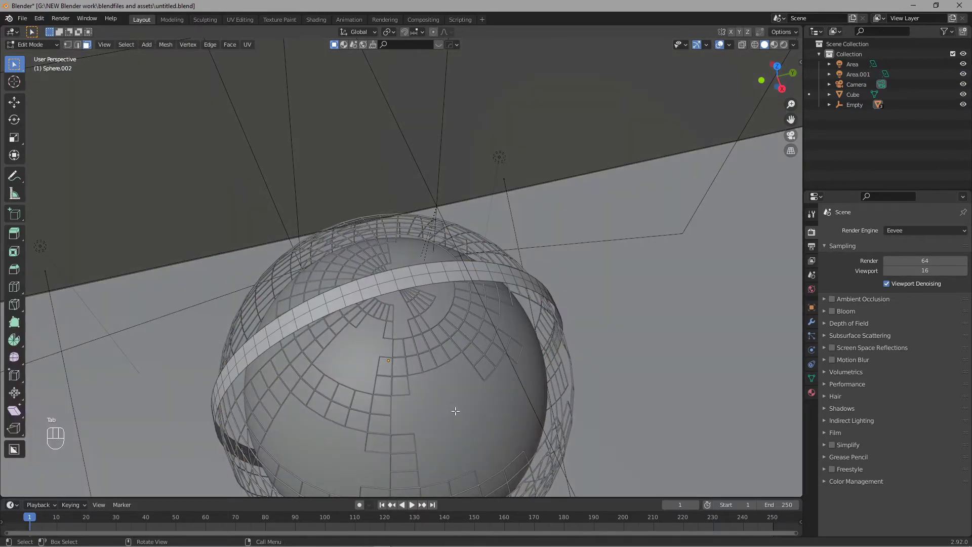
key(grave)
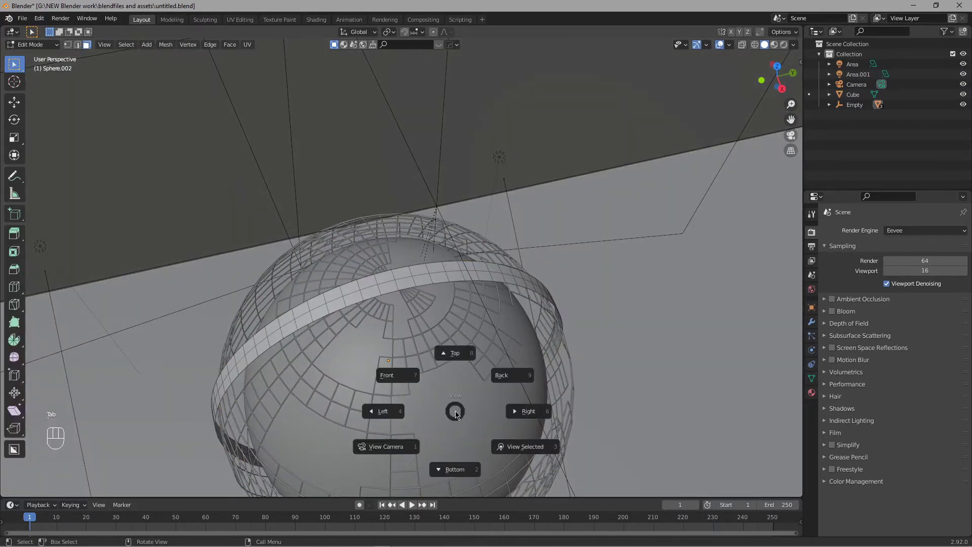
click(454, 364)
scroll(701, 302, up, 1)
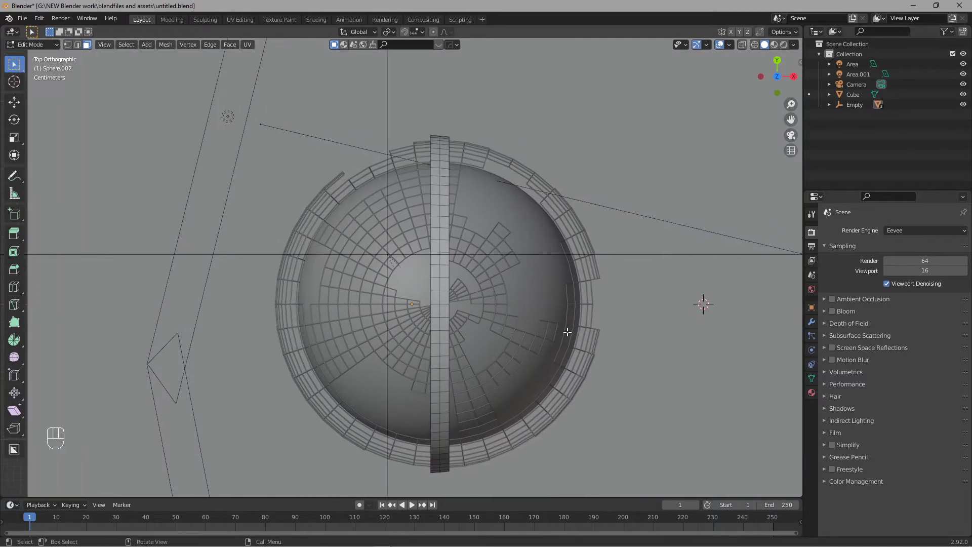
click(742, 45)
scroll(547, 152, up, 3)
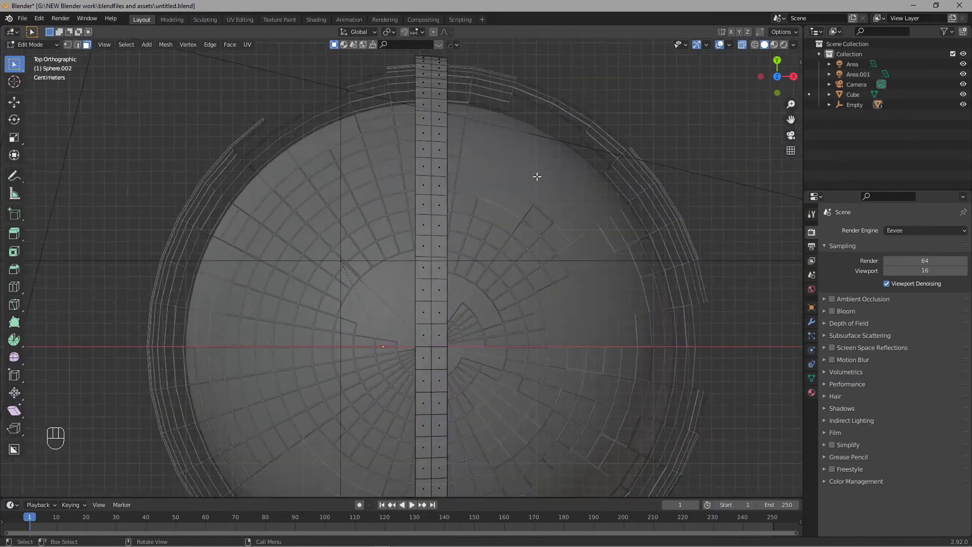
scroll(558, 251, down, 4)
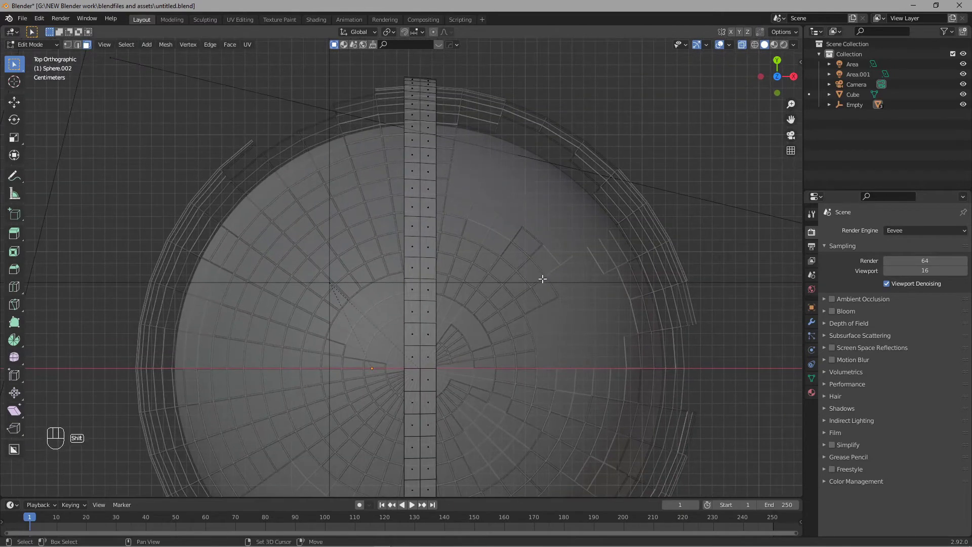
Step: Delete all band faces on the positive Y side of its centre and return to Object Mode
key(b)
drag(483, 368, 371, 105)
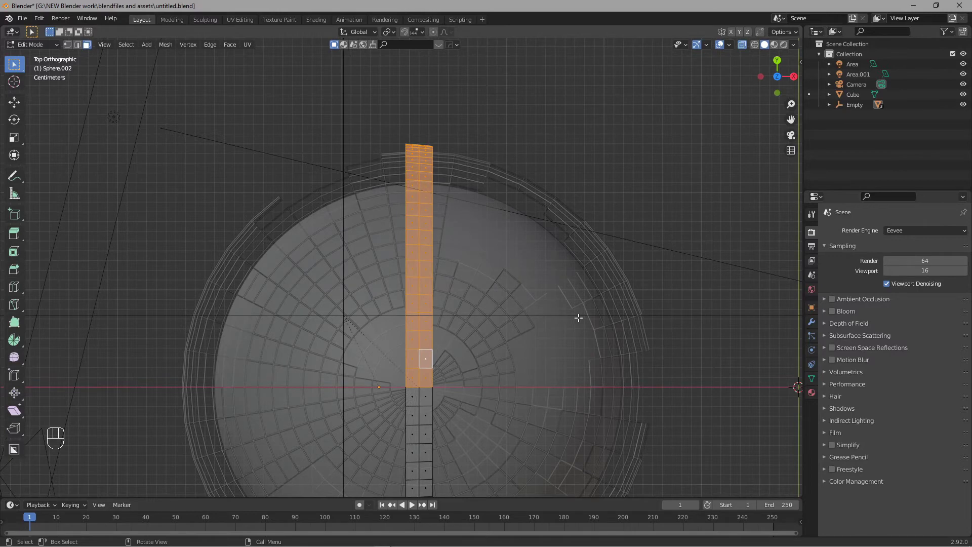
key(x)
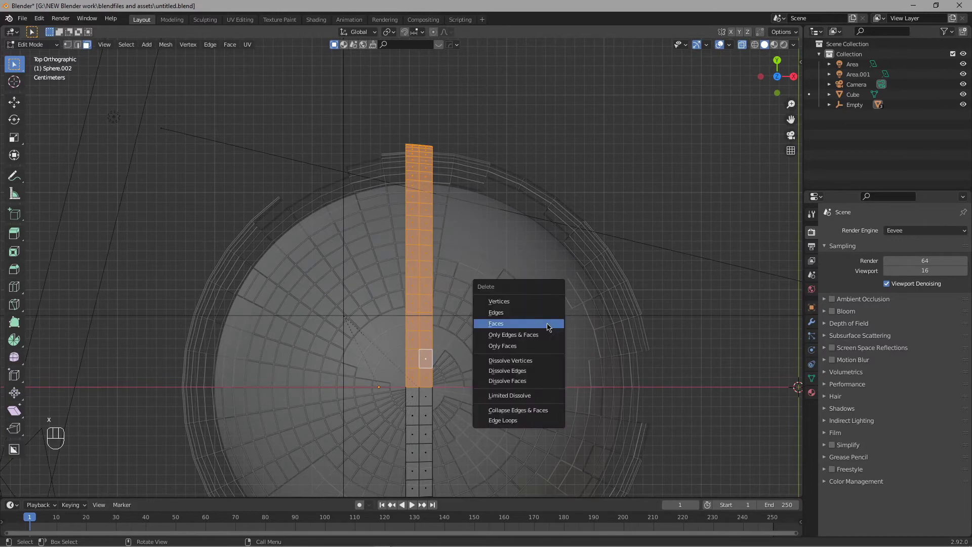
click(547, 324)
key(Tab)
Step: Keep Eevee as the render engine and show the scene in Rendered viewport shading
middle_drag(459, 329, 311, 340)
click(331, 338)
click(331, 339)
shift+middle_drag(480, 309, 542, 250)
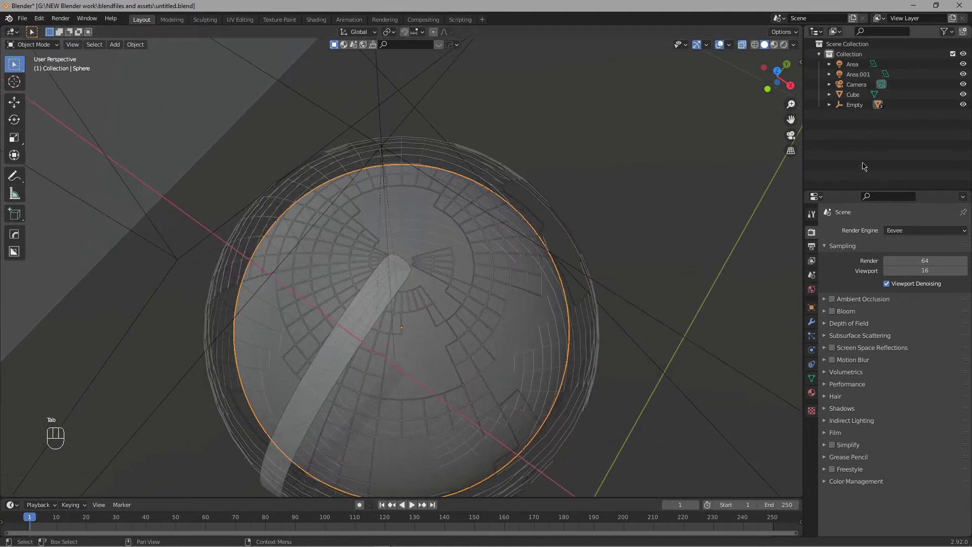
click(909, 231)
click(910, 242)
key(z)
click(616, 191)
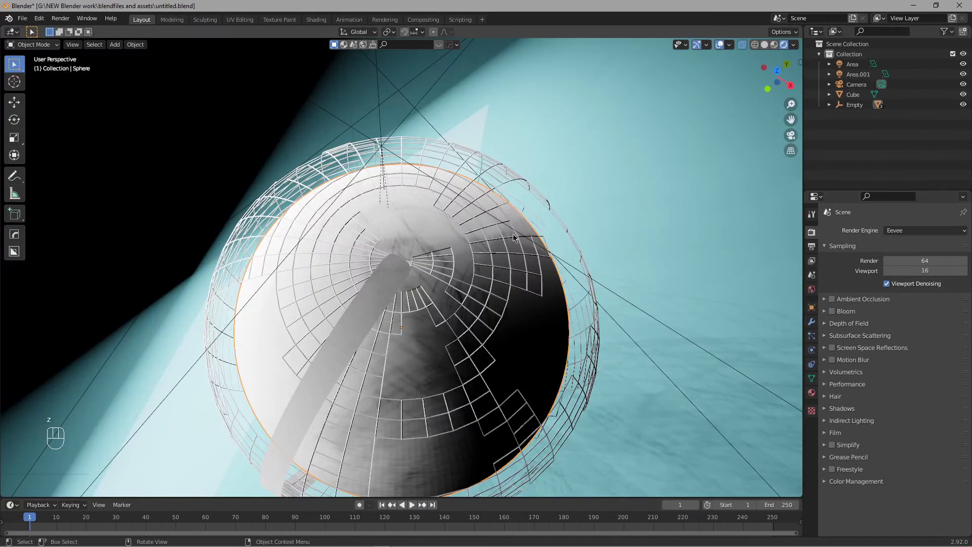
Step: Select the half ring and remove its inherited Material.001 slot
scroll(507, 236, down, 3)
middle_drag(482, 239, 453, 182)
key(z)
click(435, 219)
middle_drag(435, 222, 447, 201)
scroll(446, 223, up, 3)
click(425, 226)
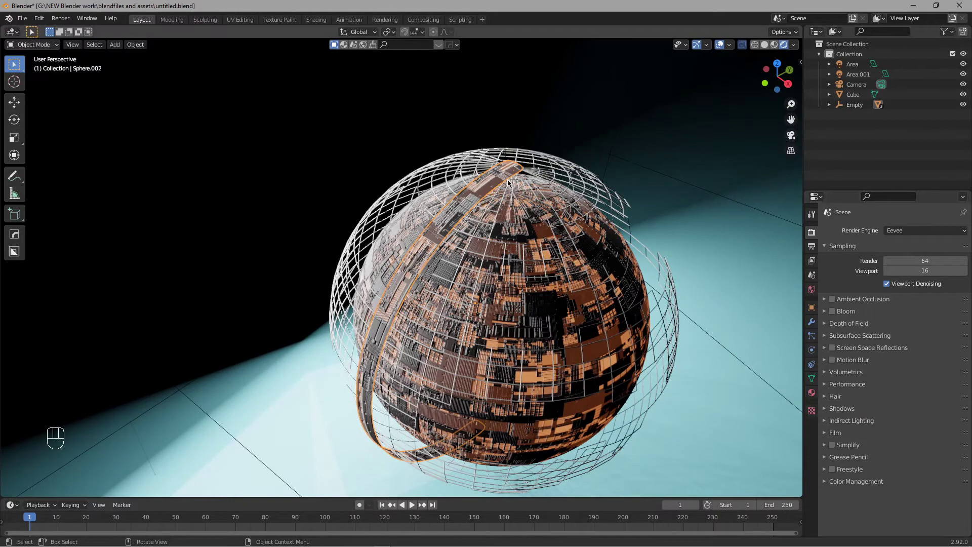
click(812, 393)
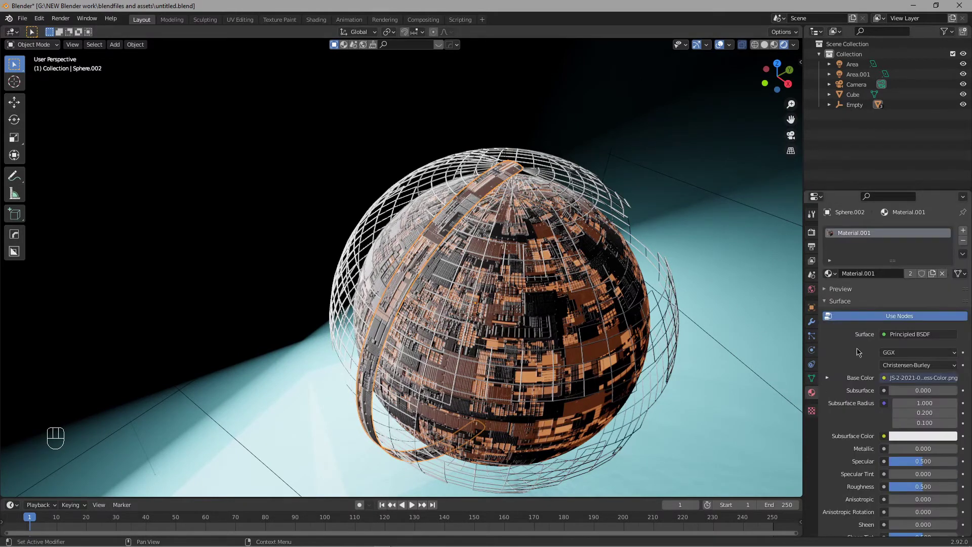
click(963, 242)
middle_drag(595, 352, 494, 164)
middle_drag(556, 199, 585, 207)
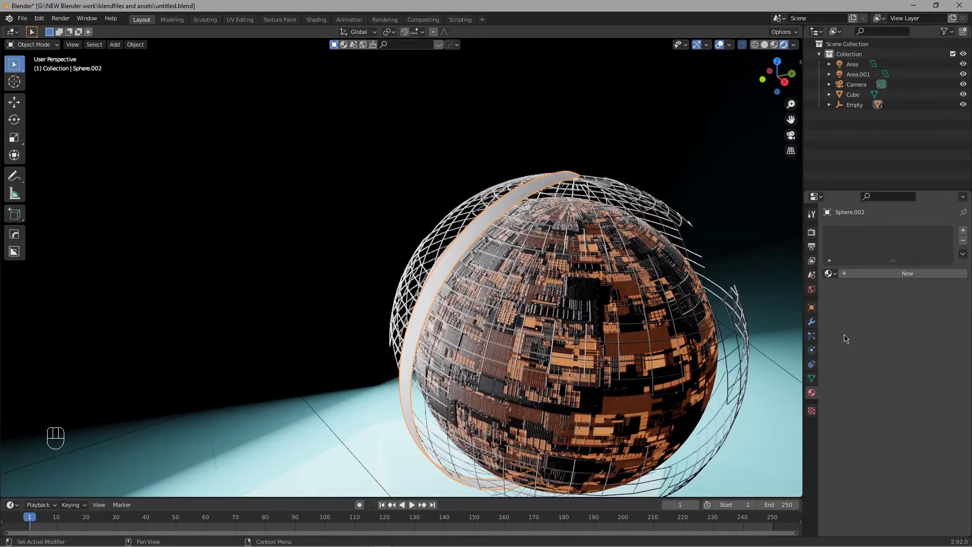
Step: Add a Solidify modifier to the half ring with a thickness of 0.03 m
click(812, 321)
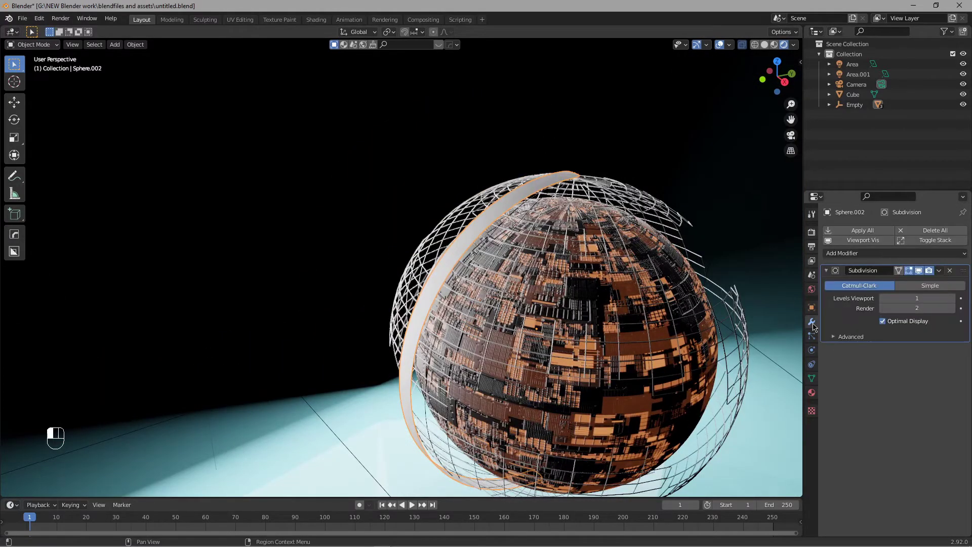
click(876, 254)
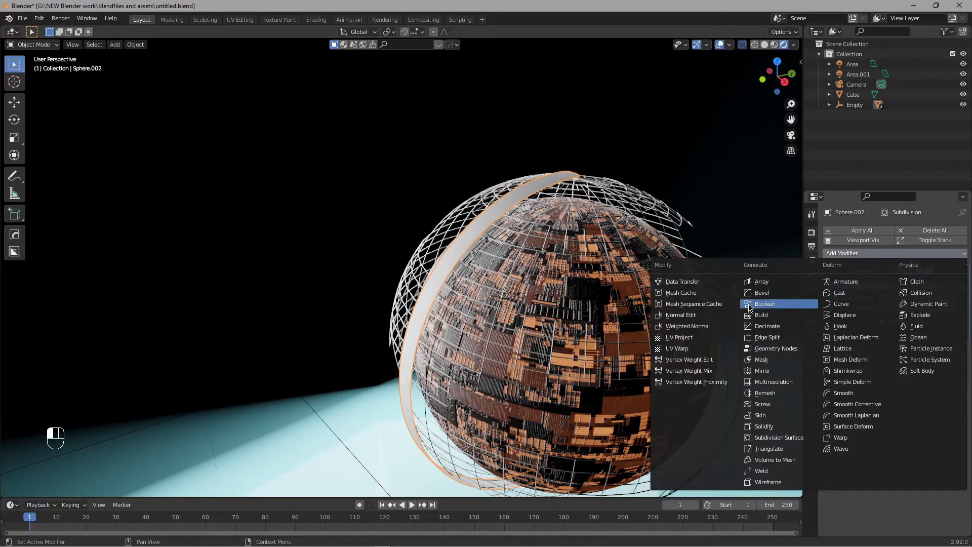
click(780, 430)
middle_drag(636, 288, 623, 253)
scroll(607, 242, up, 3)
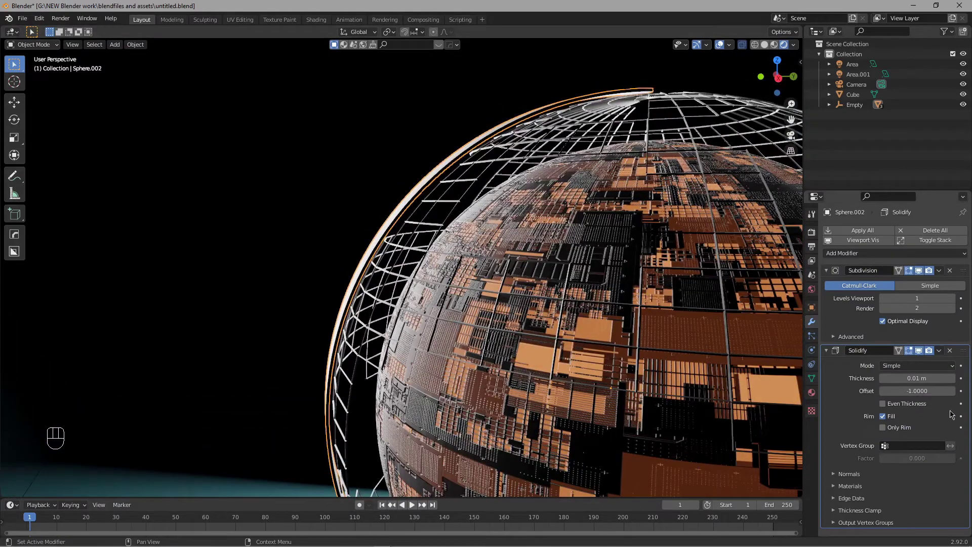
click(953, 380)
click(953, 380)
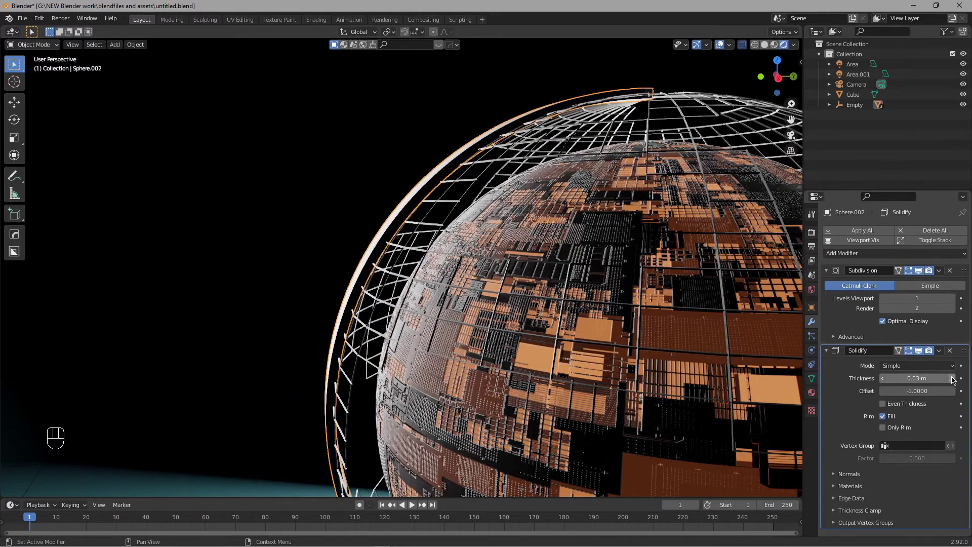
Step: Switch to Material Preview shading and set the half ring's Subdivision viewport level to 2
key(z)
click(589, 342)
mouse_move(578, 274)
middle_down()
mouse_move(560, 288)
mouse_move(496, 253)
mouse_move(485, 270)
mouse_move(455, 184)
mouse_move(504, 106)
mouse_move(502, 198)
mouse_move(526, 284)
mouse_move(511, 243)
mouse_move(502, 263)
middle_up()
click(503, 201)
scroll(503, 202, down, 3)
click(526, 283)
scroll(499, 225, up, 3)
scroll(503, 264, up, 2)
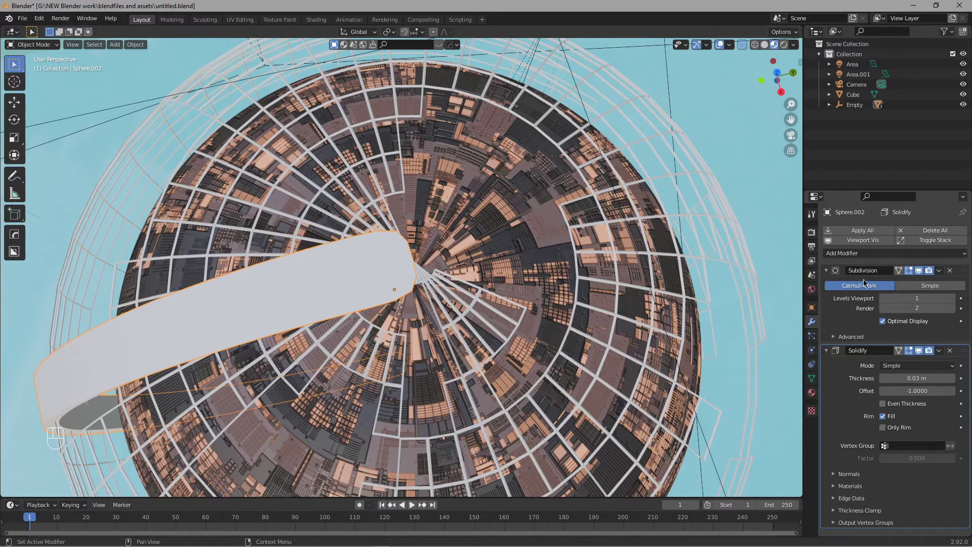
click(952, 298)
Step: Examine the thickened half ring's shape and its fit around the sphere from several angles
middle_drag(498, 244, 536, 234)
click(646, 172)
scroll(507, 203, down, 3)
shift+middle_drag(403, 234, 472, 164)
shift+middle_drag(472, 165, 451, 240)
scroll(454, 243, up, 2)
click(374, 241)
scroll(456, 239, up, 3)
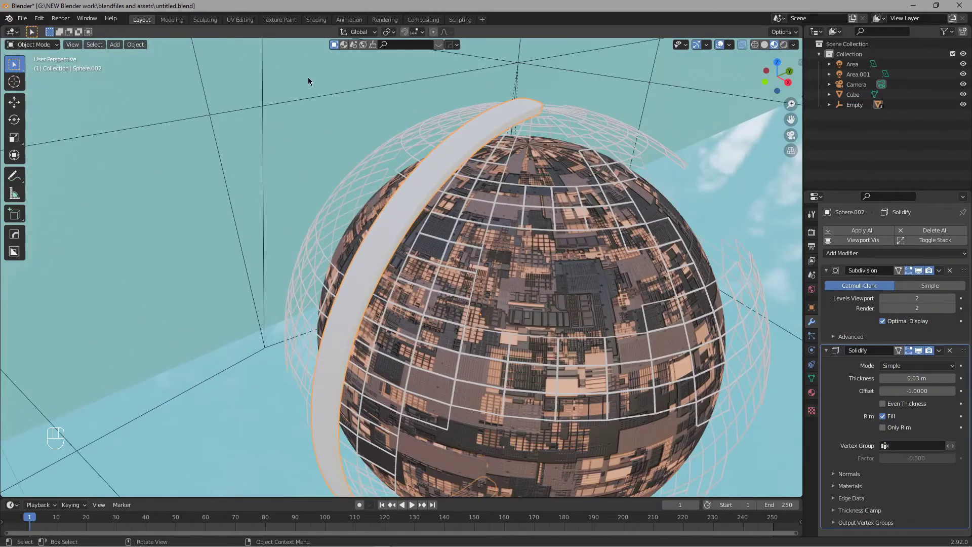
Step: Create a new material for the half ring in the Shading workspace
click(319, 20)
scroll(537, 180, down, 4)
mouse_move(562, 158)
shift+middle_down()
mouse_move(531, 253)
mouse_move(448, 235)
mouse_move(416, 211)
mouse_move(529, 171)
mouse_move(537, 177)
shift+middle_up()
click(419, 322)
scroll(526, 173, up, 2)
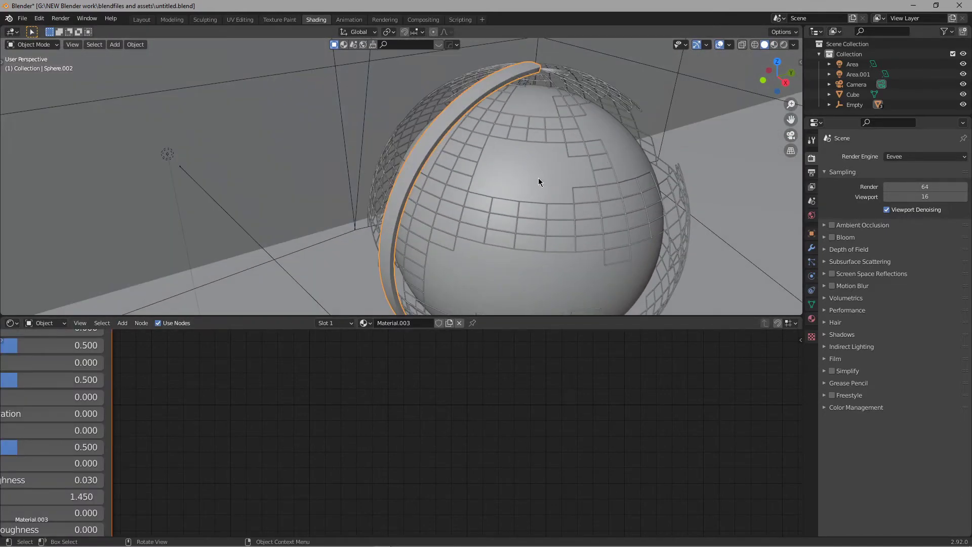
Step: Show the Shading viewport in Material Preview and move the Principled BSDF node farther away from the Material Output node
key(z)
click(540, 221)
key(Home)
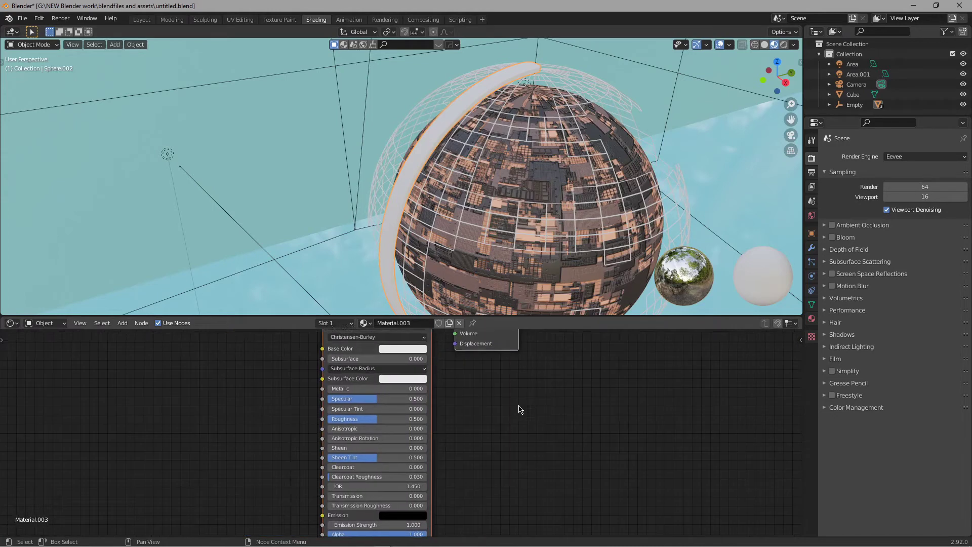
scroll(550, 463, up, 4)
click(454, 378)
drag(454, 378, 320, 375)
Step: Set the half ring material's Base Color to the dark brown hex 432211
middle_drag(461, 445, 590, 399)
middle_drag(557, 449, 600, 380)
middle_drag(343, 451, 414, 399)
middle_drag(536, 347, 456, 444)
scroll(580, 397, up, 1)
scroll(579, 397, up, 4)
middle_drag(533, 373, 539, 463)
scroll(464, 419, up, 1)
click(463, 418)
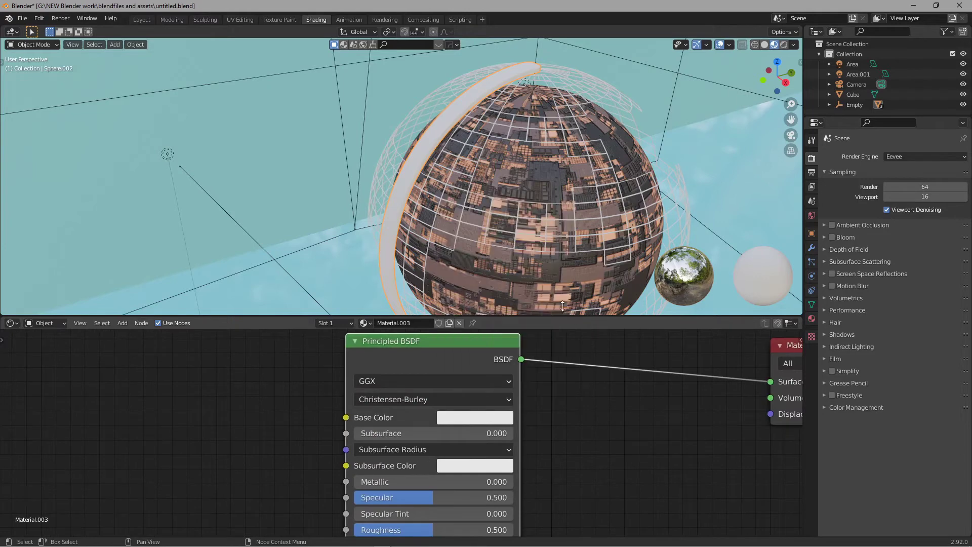
click(471, 418)
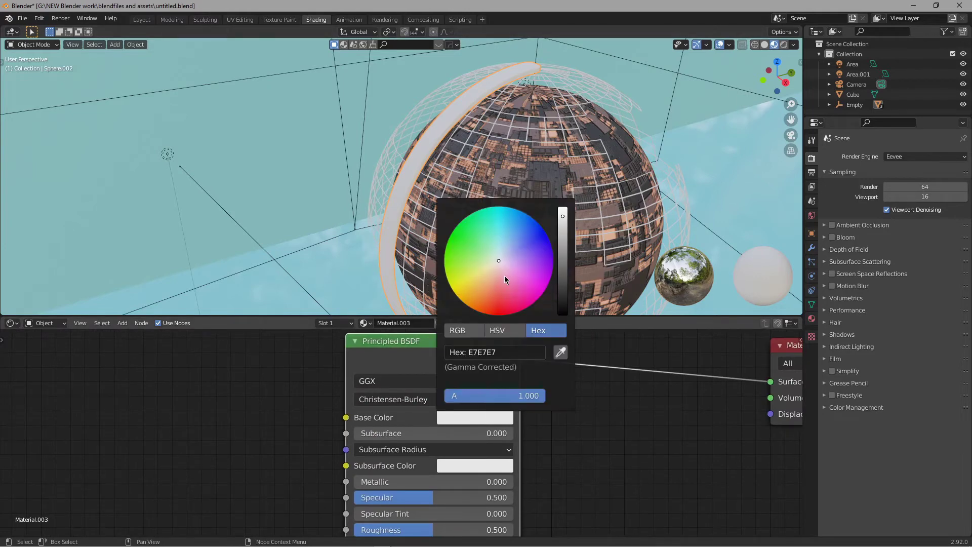
click(485, 298)
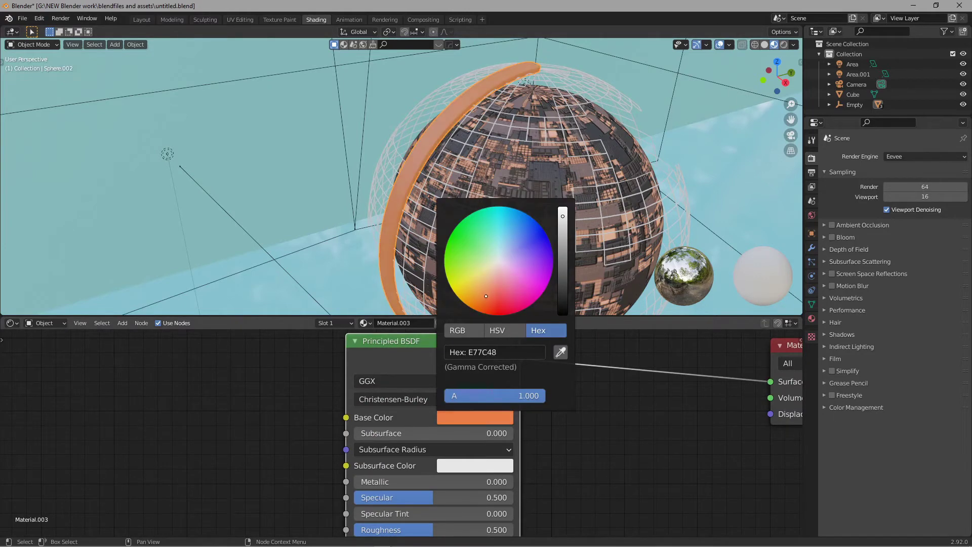
drag(562, 225, 562, 284)
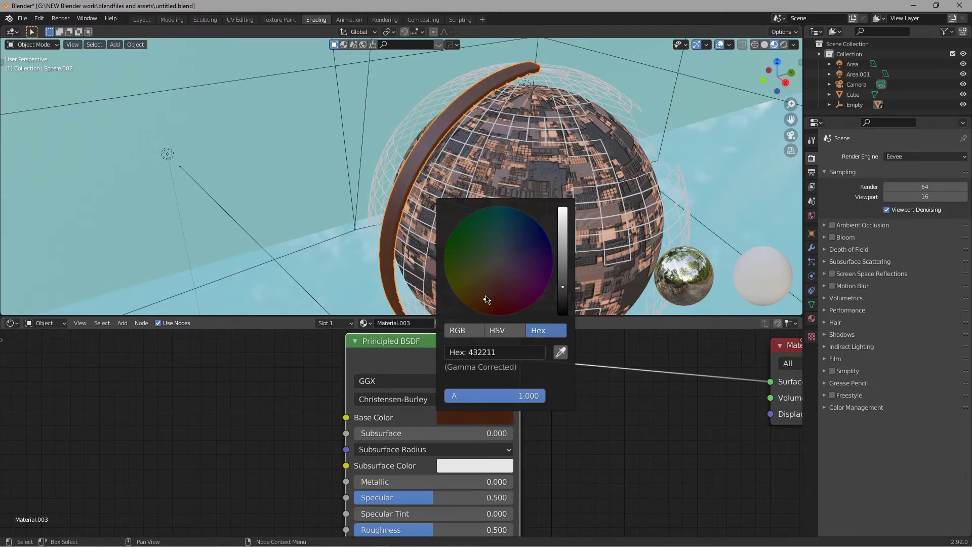
Step: Add a Bump node to the half ring's material and connect its Normal output to the Principled BSDF's Normal input
middle_drag(490, 200, 515, 196)
click(466, 187)
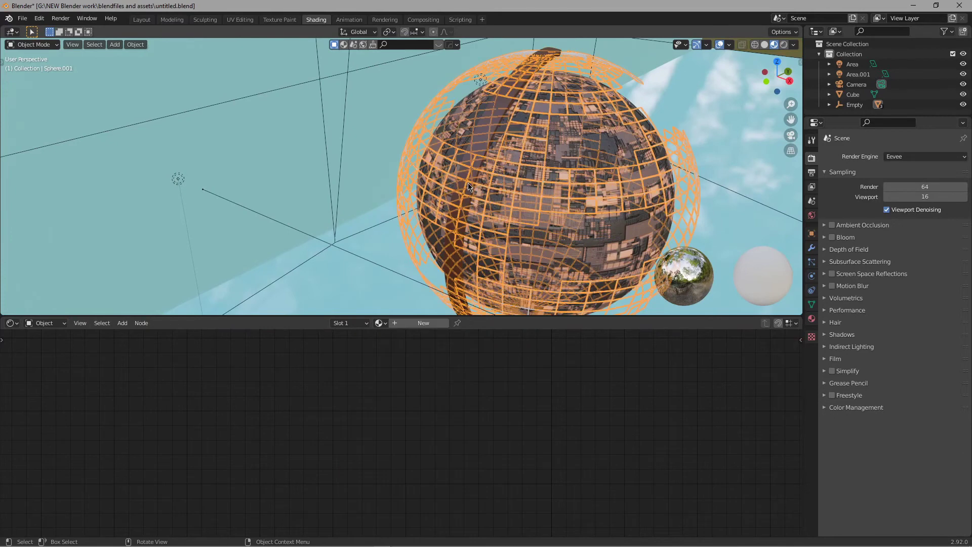
click(484, 193)
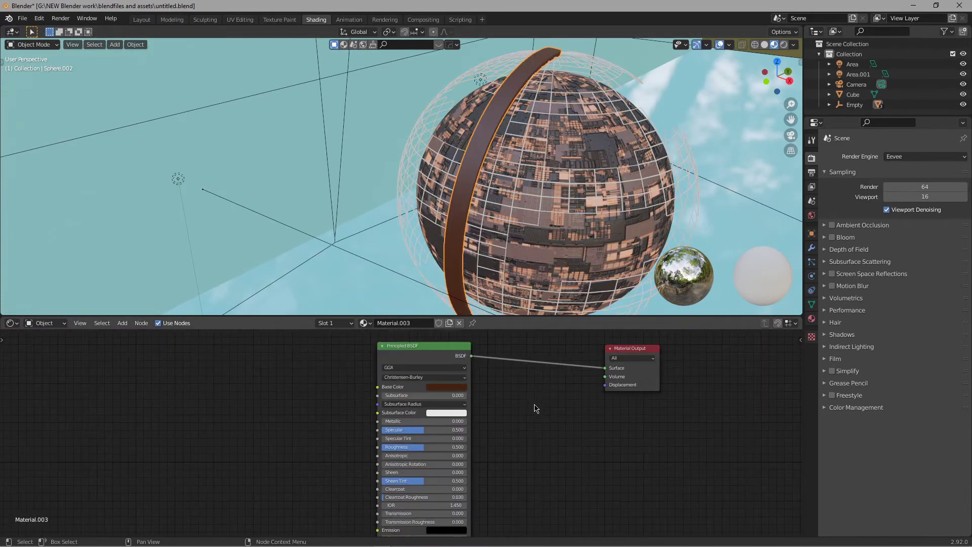
middle_drag(527, 435, 569, 376)
middle_drag(577, 424, 619, 347)
scroll(338, 403, up, 6)
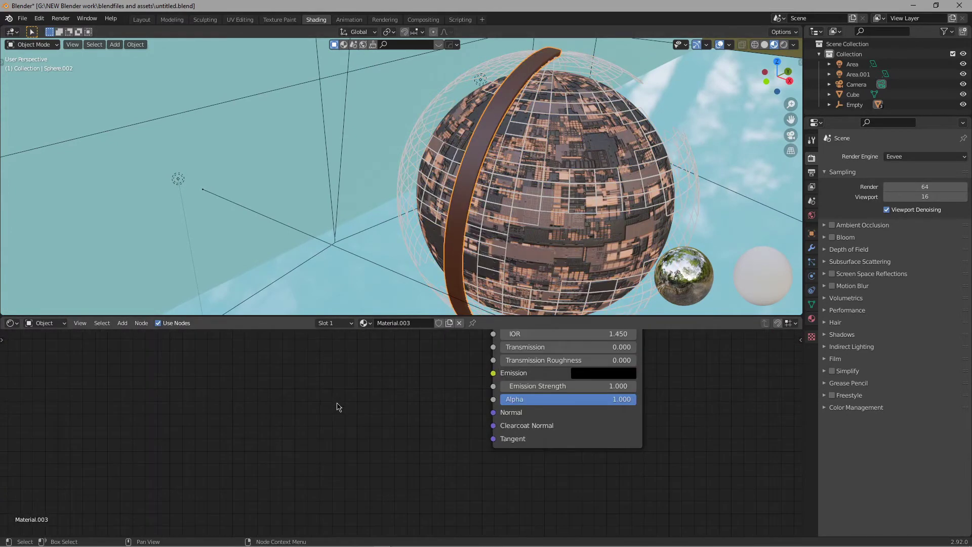
key(shift+a)
click(291, 392)
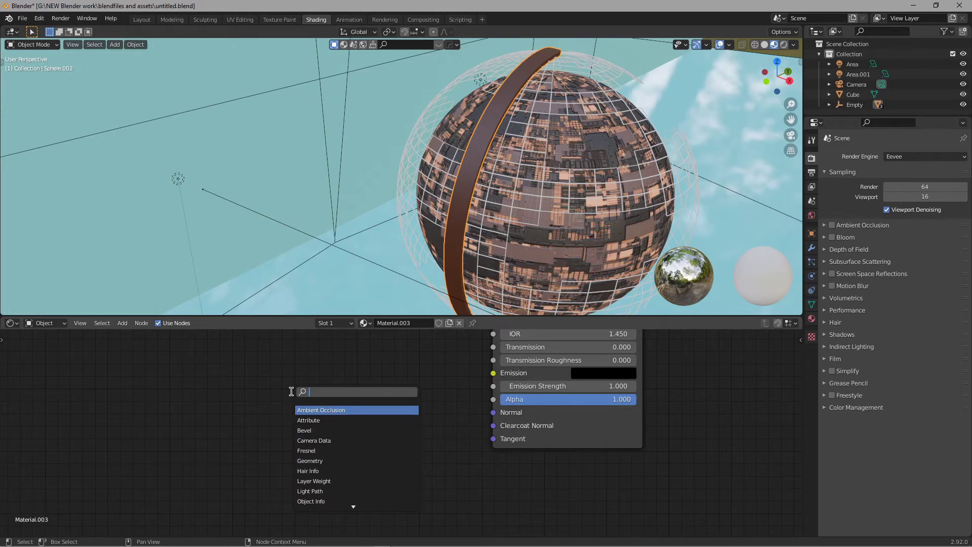
text(bump)
key(Return)
click(292, 392)
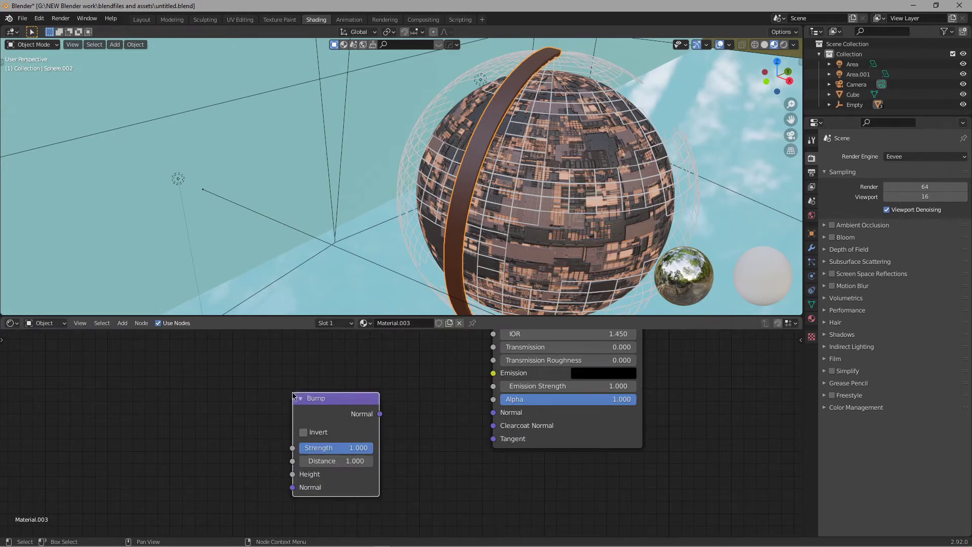
drag(380, 414, 507, 414)
Step: Add a Noise Texture node and connect its Color output to the Bump node's Height input
scroll(271, 407, down, 4)
middle_drag(271, 407, 463, 389)
scroll(463, 389, up, 4)
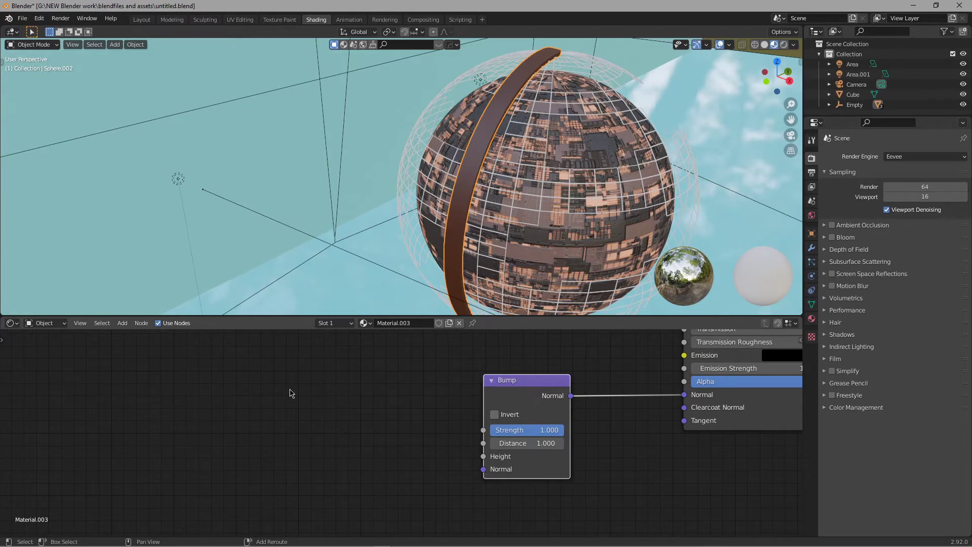
key(shift+a)
click(290, 389)
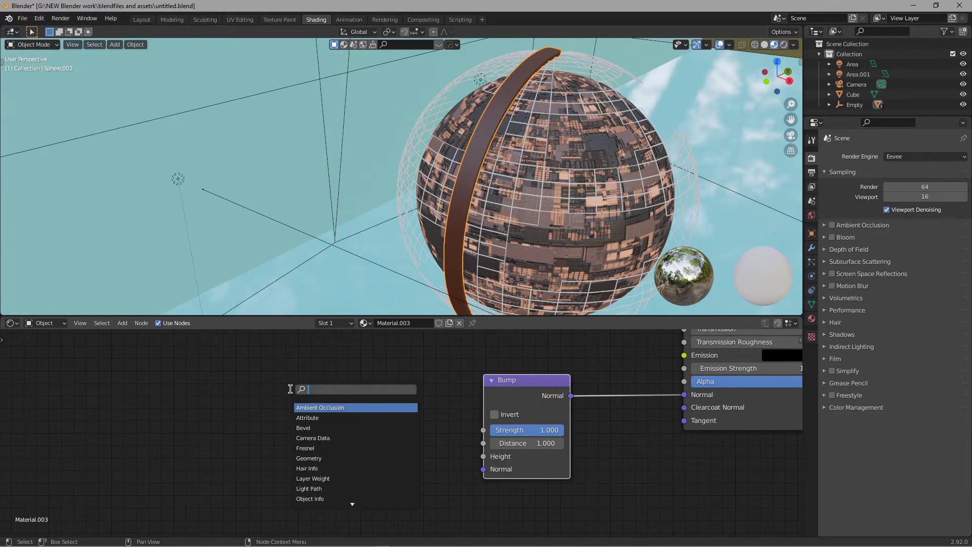
text(noise)
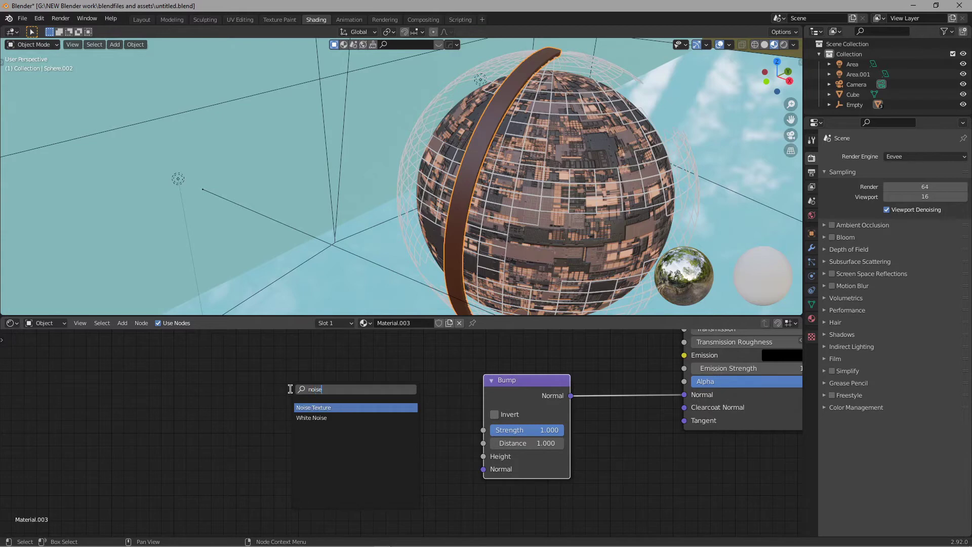
key(Return)
click(291, 388)
drag(379, 424, 482, 463)
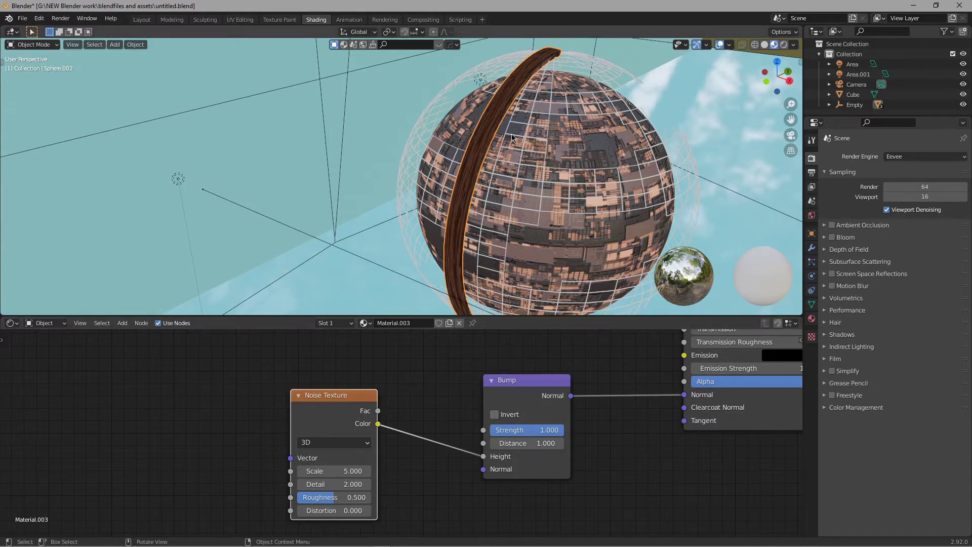
Step: Inspect the bump on the half ring, then add Mapping and Texture Coordinate nodes ahead of the Noise Texture and arrange them beside it
middle_drag(511, 134, 537, 169)
click(512, 177)
click(484, 168)
scroll(496, 170, up, 3)
scroll(535, 168, down, 4)
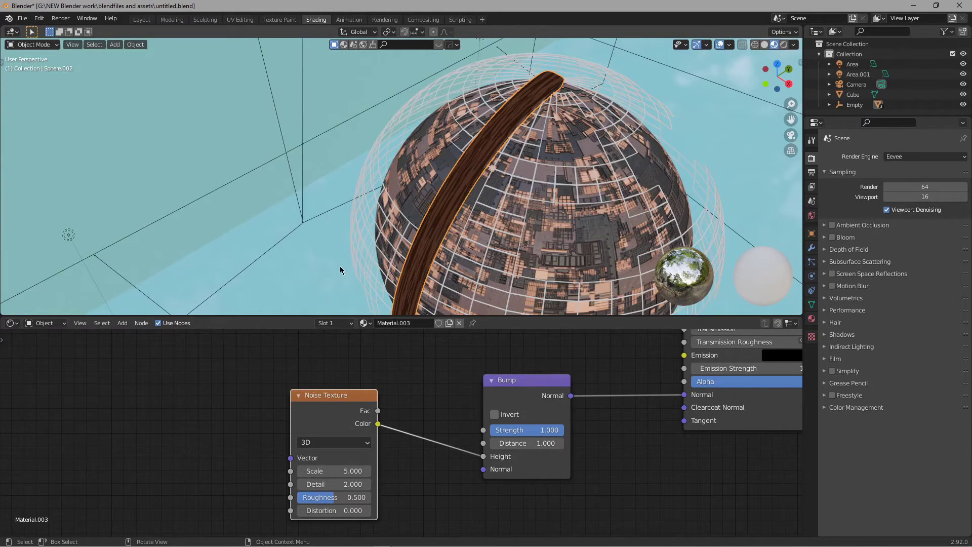
click(321, 396)
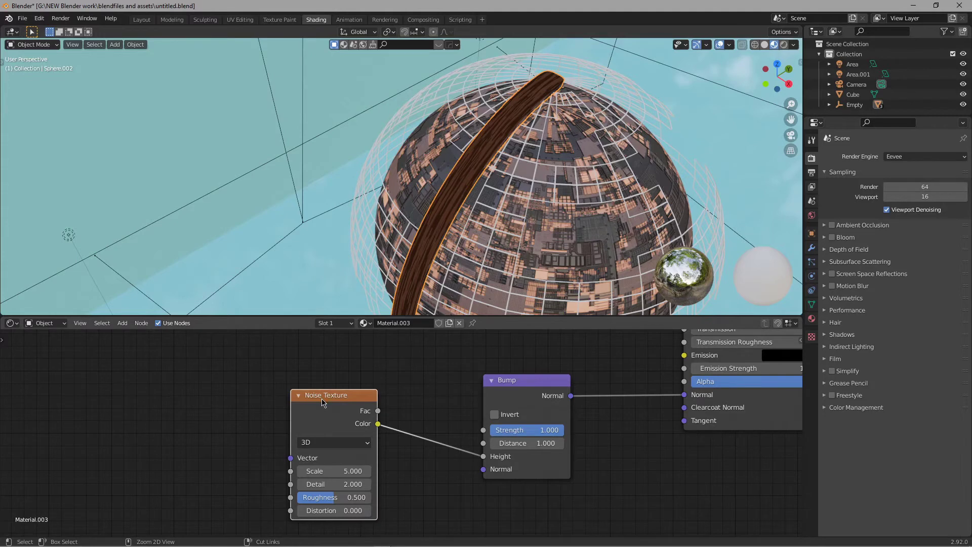
key(ctrl+t)
scroll(229, 376, down, 3)
middle_drag(228, 375, 317, 369)
click(179, 359)
drag(172, 361, 314, 453)
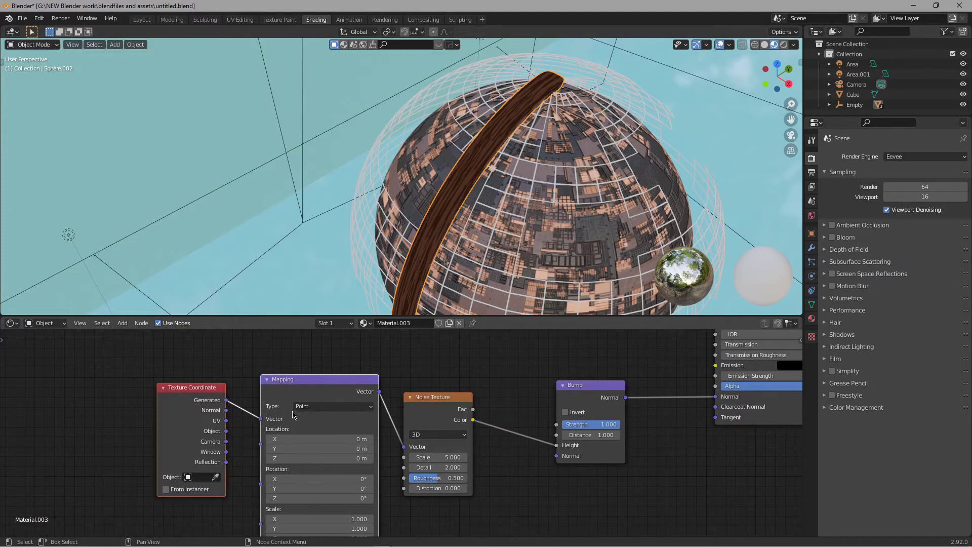
Step: Search the add-on preferences for "node" to check whether Node Wrangler is enabled, and close the preferences
click(40, 19)
click(83, 167)
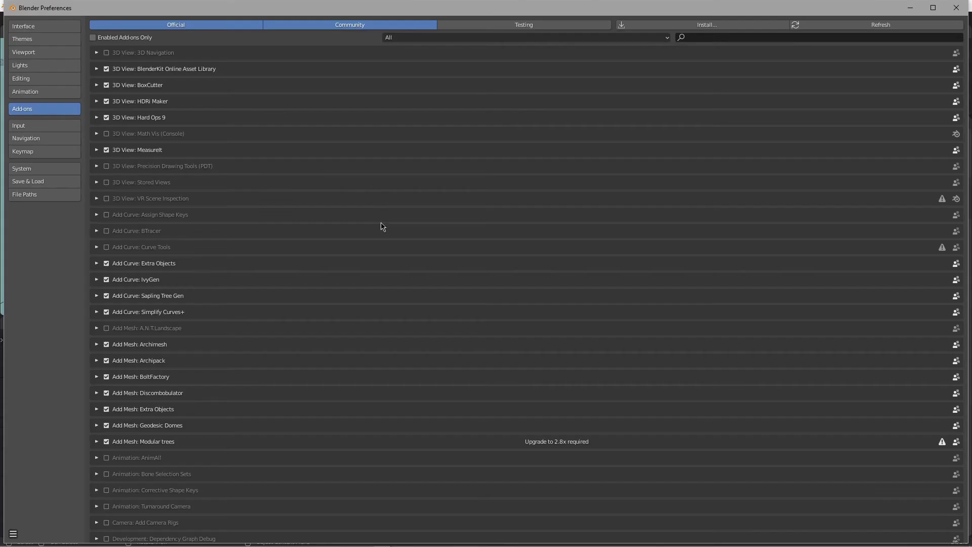
click(704, 35)
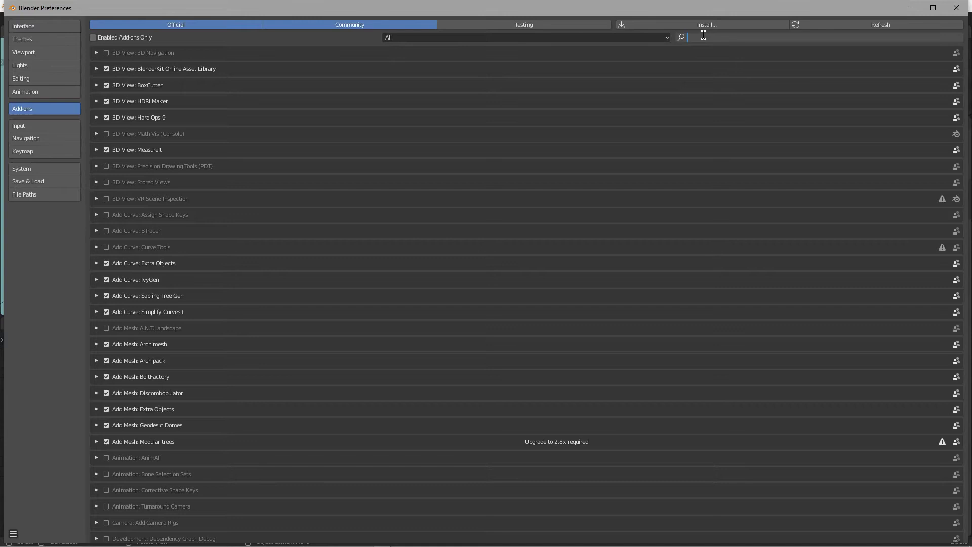
text(node)
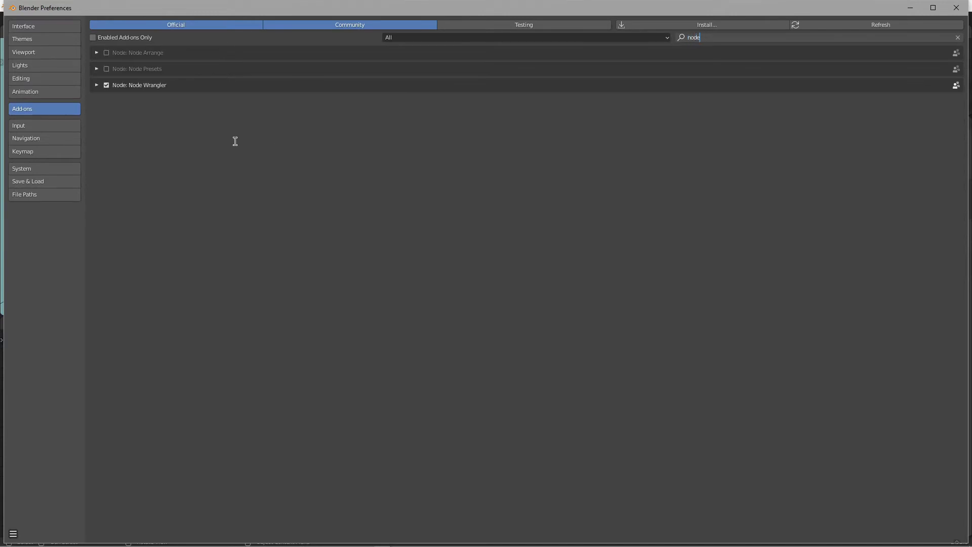
key(Return)
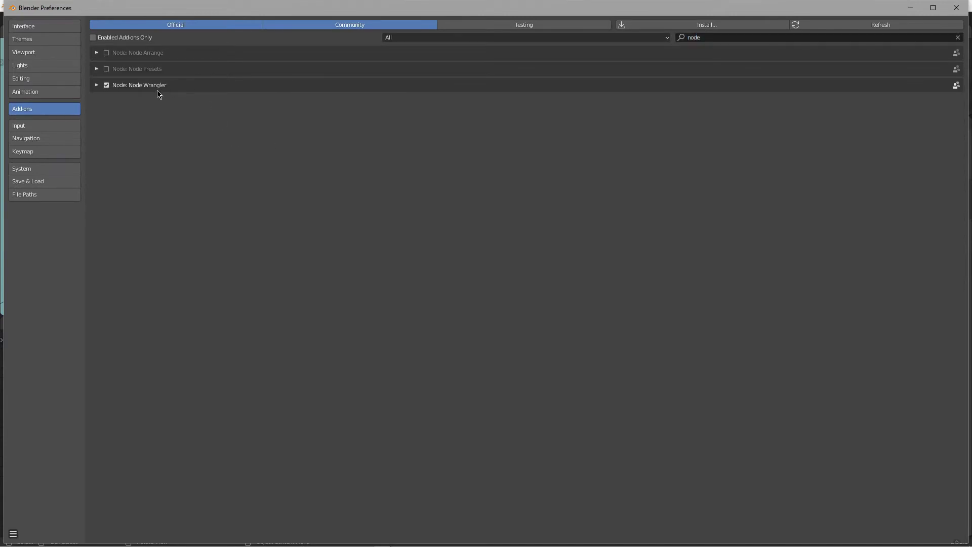
click(956, 7)
Step: Connect the Texture Coordinate node's Object output to the Mapping node's Vector input and view the pattern on the half ring
scroll(274, 456, up, 5)
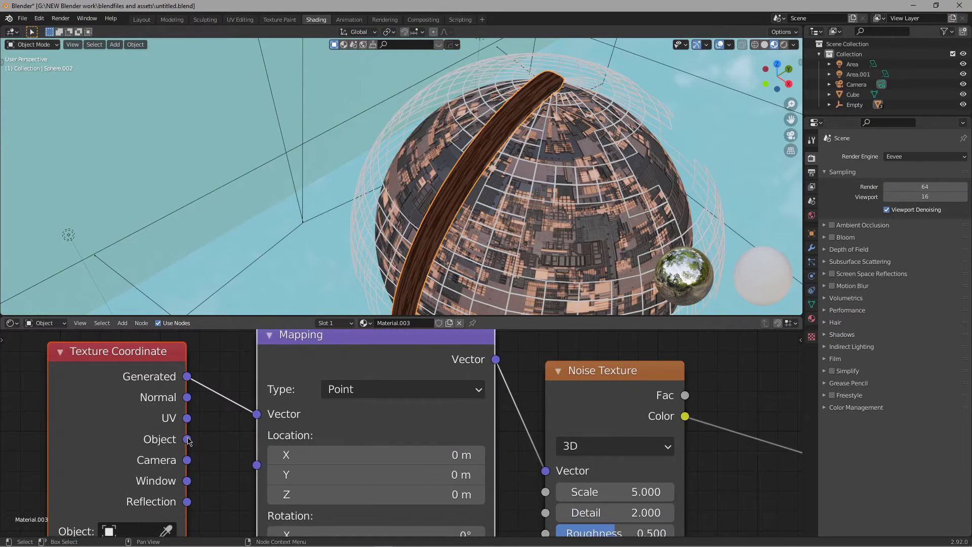
drag(187, 444, 256, 415)
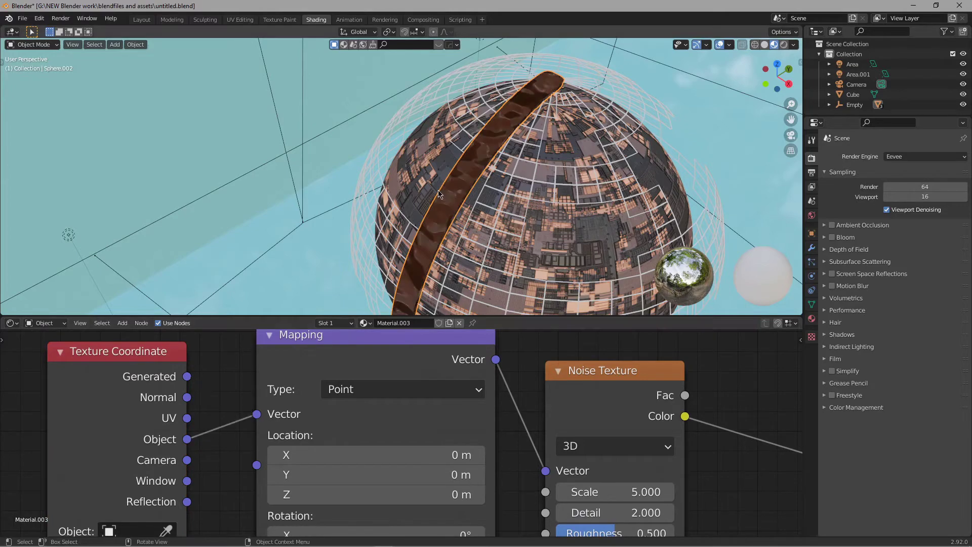
middle_drag(463, 245, 481, 175)
Step: Set the Noise Texture's Scale to 20.5 and the Bump node's Strength to 0.05
drag(612, 491, 690, 492)
middle_drag(703, 441, 389, 446)
drag(613, 434, 516, 433)
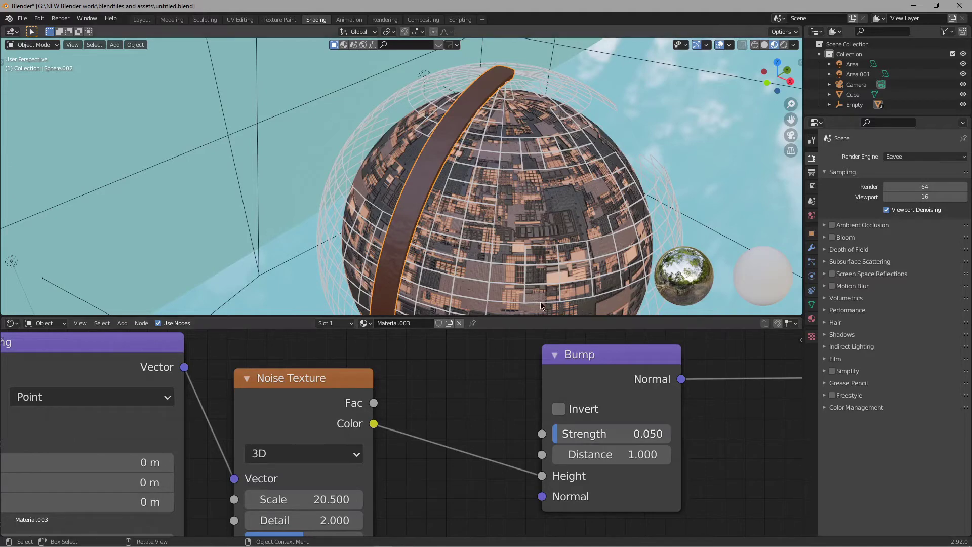
Step: Adjust the half ring's Principled BSDF Roughness and set it back to 0.5
scroll(405, 423, down, 6)
middle_drag(790, 361, 603, 445)
scroll(603, 445, up, 6)
middle_drag(526, 353, 554, 455)
middle_drag(645, 378, 606, 400)
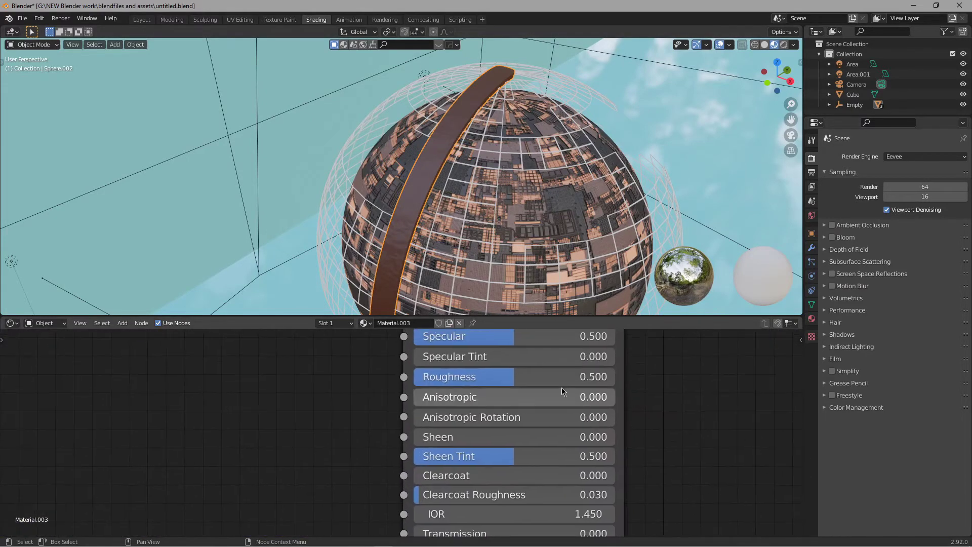
drag(507, 376, 508, 376)
click(513, 377)
key(BackSpace)
text(0.5)
key(Return)
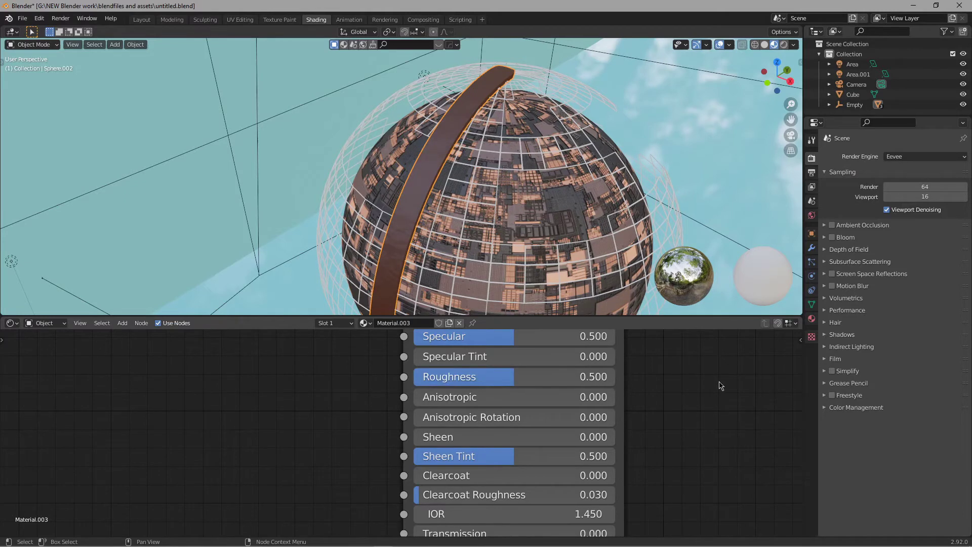
Step: Create a new material for the wireframe cage around the sphere and set its Metallic value to 1
click(648, 153)
scroll(531, 161, down, 5)
click(585, 109)
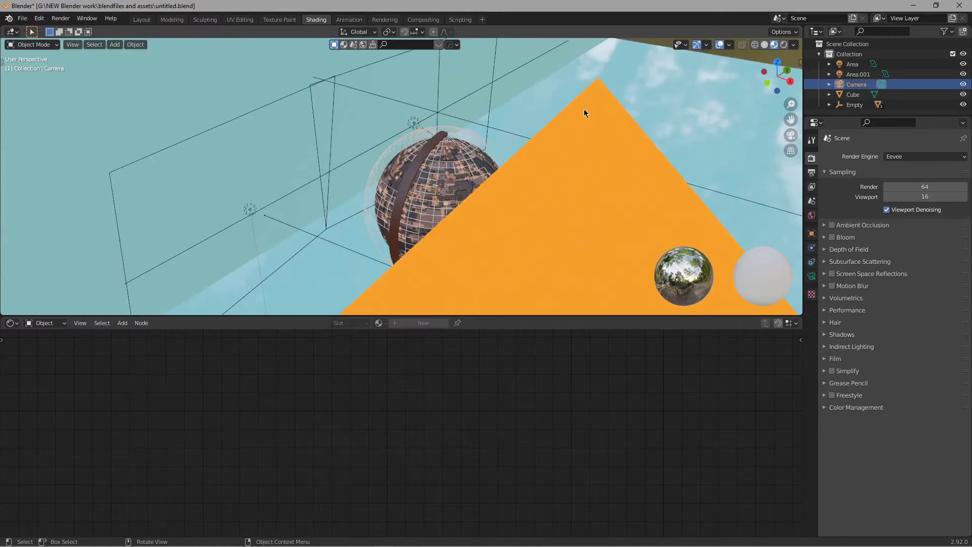
scroll(551, 168, up, 3)
middle_drag(551, 166, 450, 122)
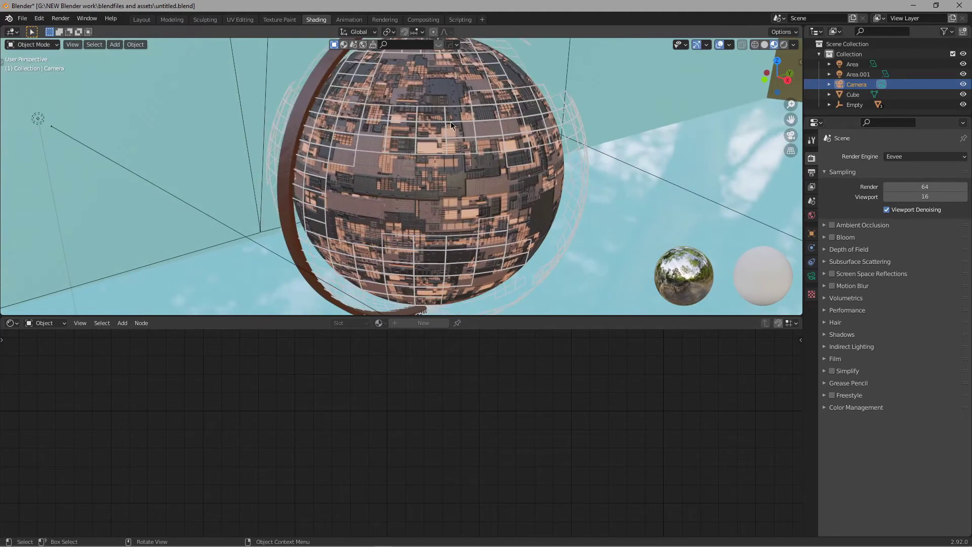
click(445, 121)
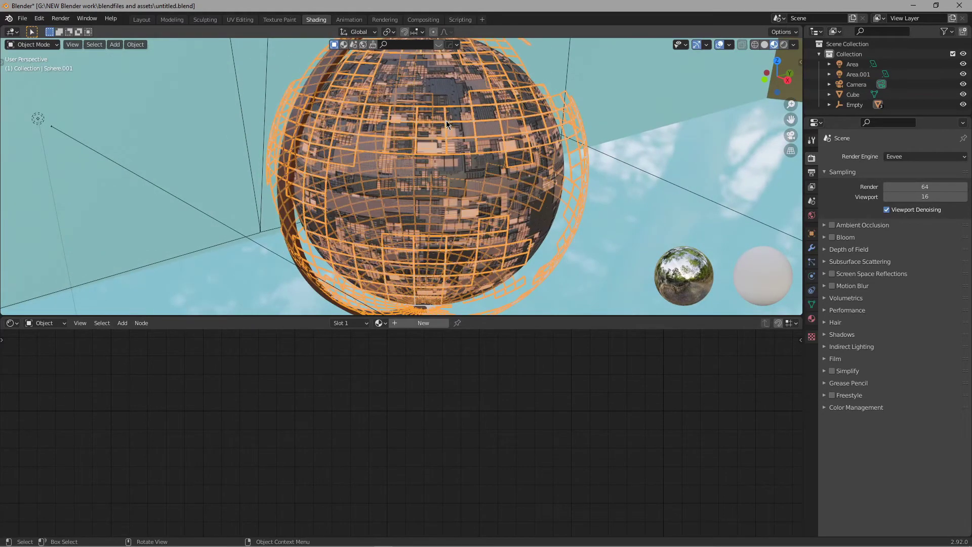
click(812, 319)
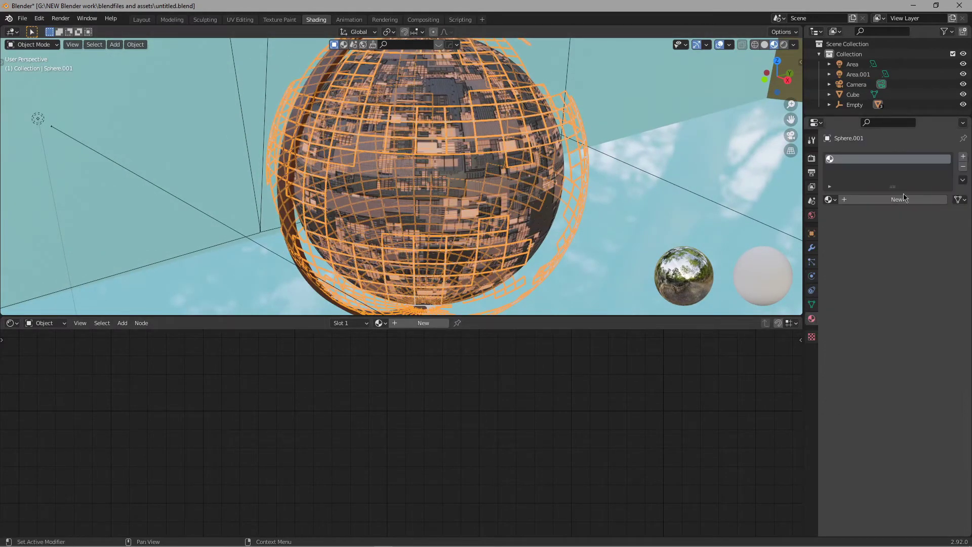
middle_drag(759, 181, 587, 193)
click(897, 199)
key(Home)
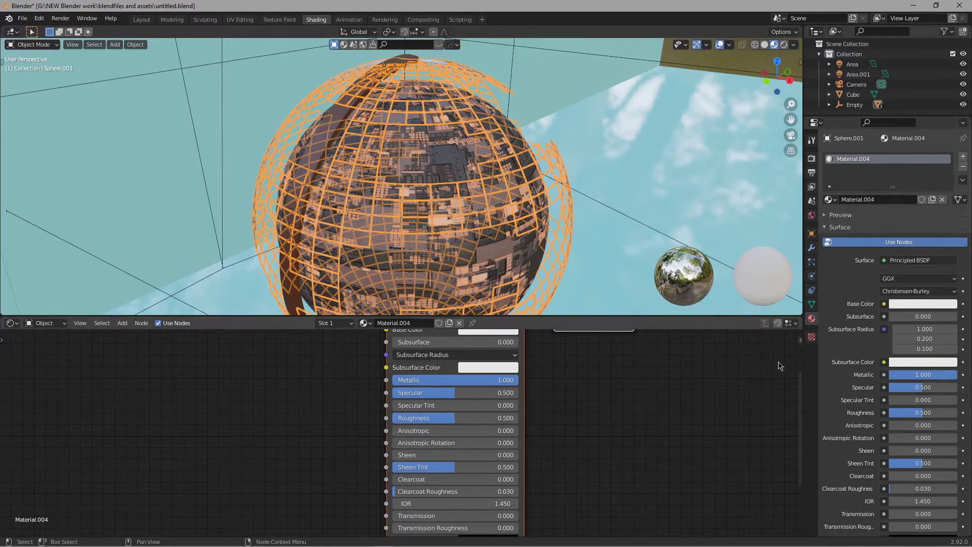
Step: Add a cylinder mesh to the scene and scale it down uniformly to about 0.14
click(622, 188)
middle_drag(311, 208, 470, 171)
click(404, 225)
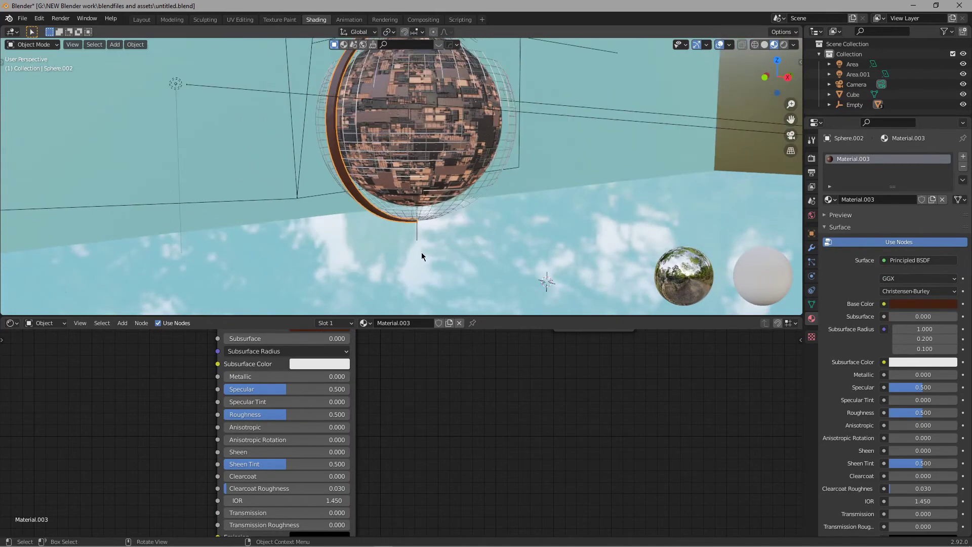
middle_drag(397, 177, 404, 183)
middle_drag(341, 151, 471, 201)
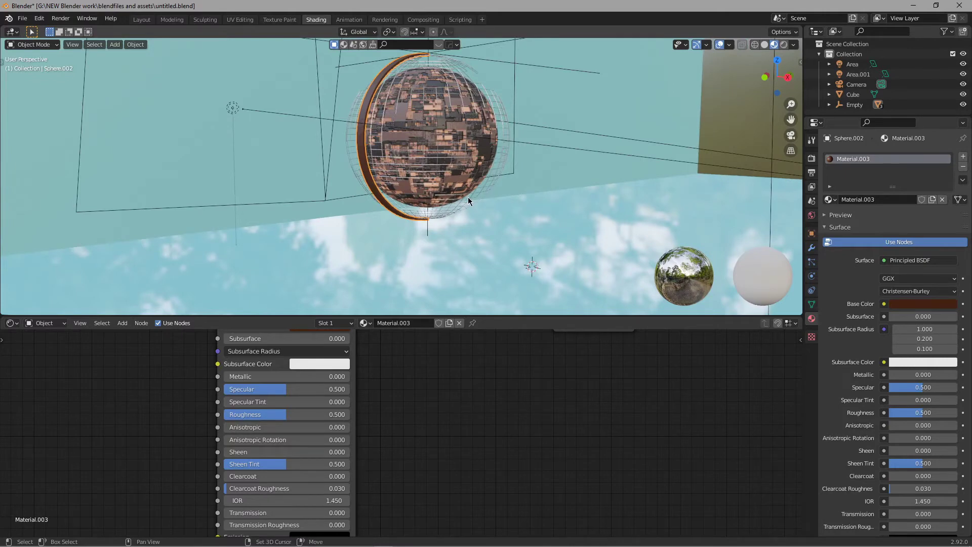
key(shift+a)
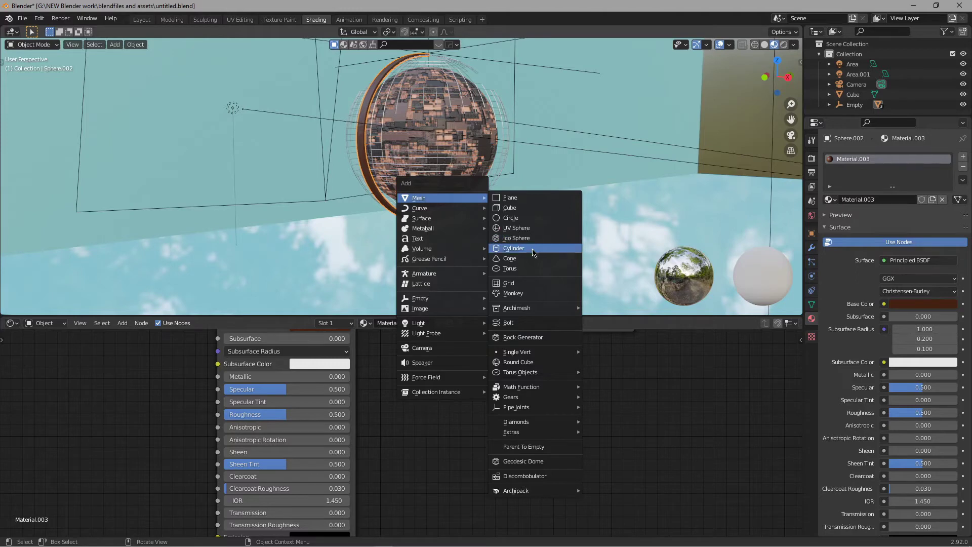
click(532, 248)
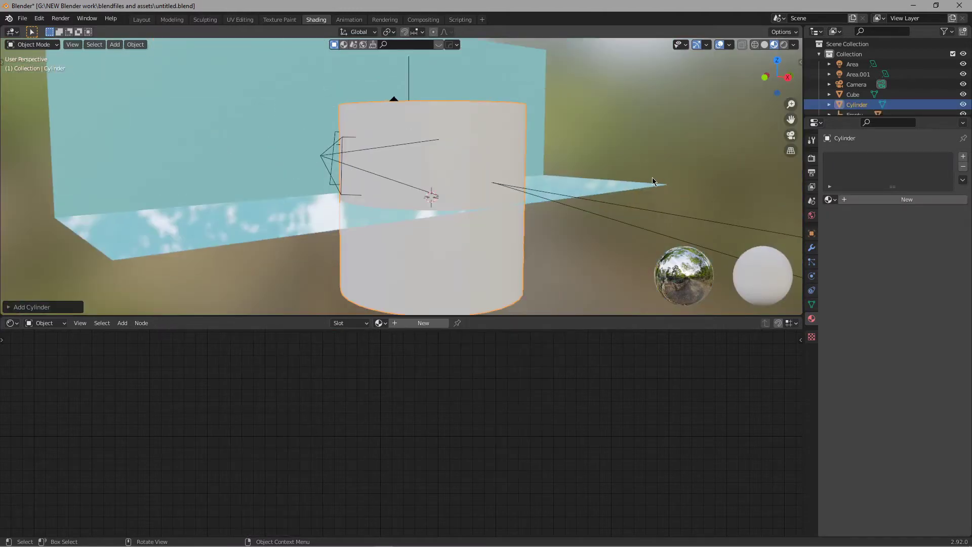
key(s)
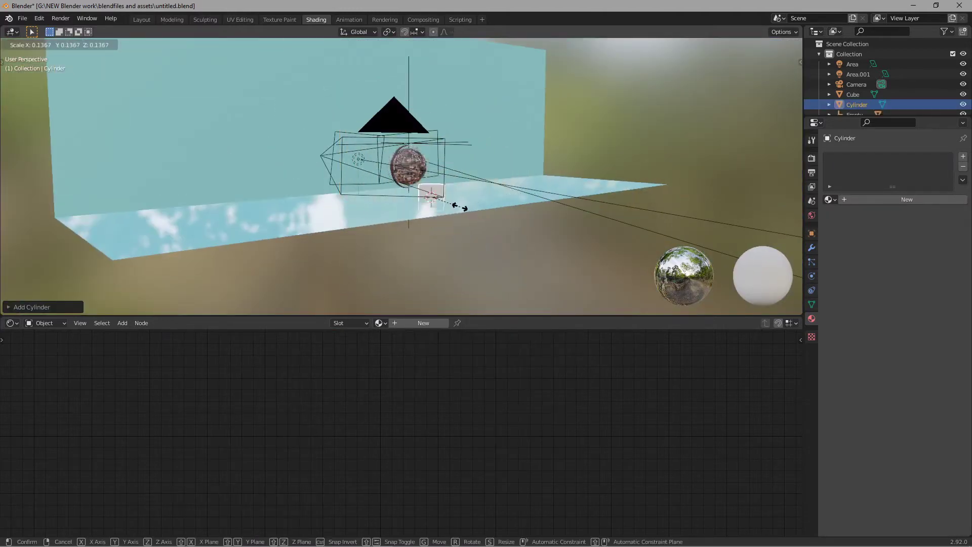
click(461, 211)
Step: Raise the small cylinder along the Z axis above the floor beside the globe
scroll(591, 236, up, 6)
shift+middle_drag(590, 236, 435, 217)
middle_drag(354, 227, 480, 213)
key(g)
key(z)
click(471, 138)
Step: Flatten the cylinder into a disc by scaling it along Z to about 0.16
middle_drag(471, 140, 538, 198)
scroll(496, 196, up, 5)
scroll(496, 195, down, 5)
key(s)
key(z)
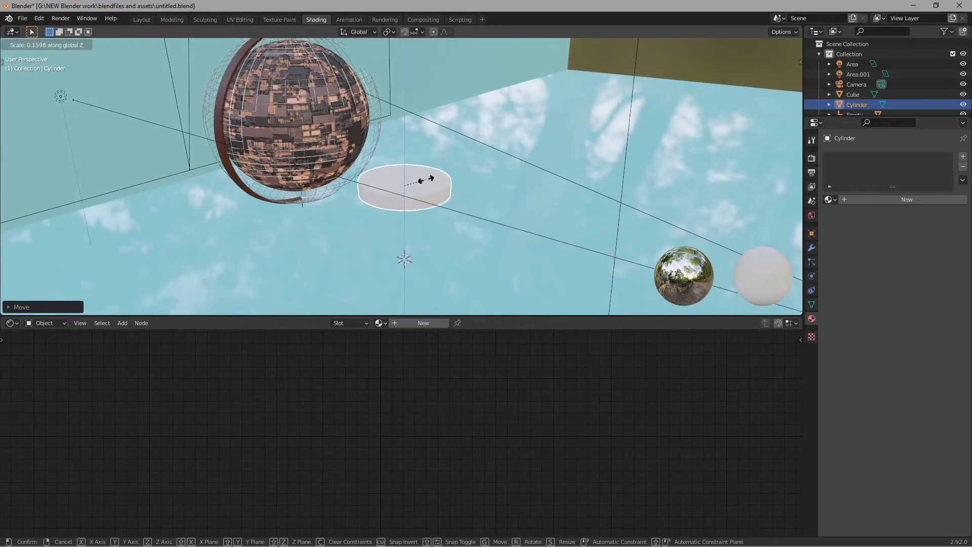
click(426, 182)
Step: Lower the flattened disc along Z towards the floor
middle_drag(426, 184, 470, 189)
scroll(471, 185, up, 4)
key(g)
key(z)
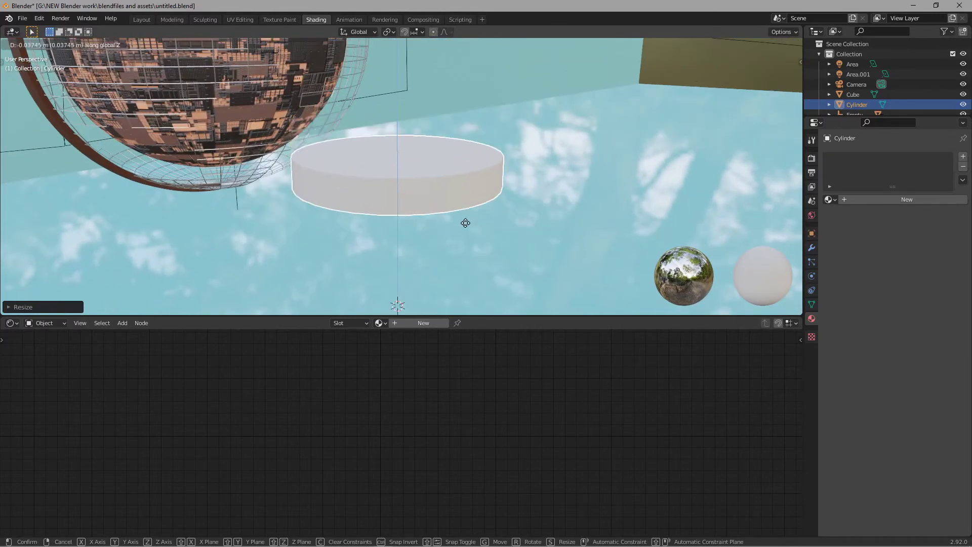
click(462, 279)
middle_drag(462, 282, 433, 246)
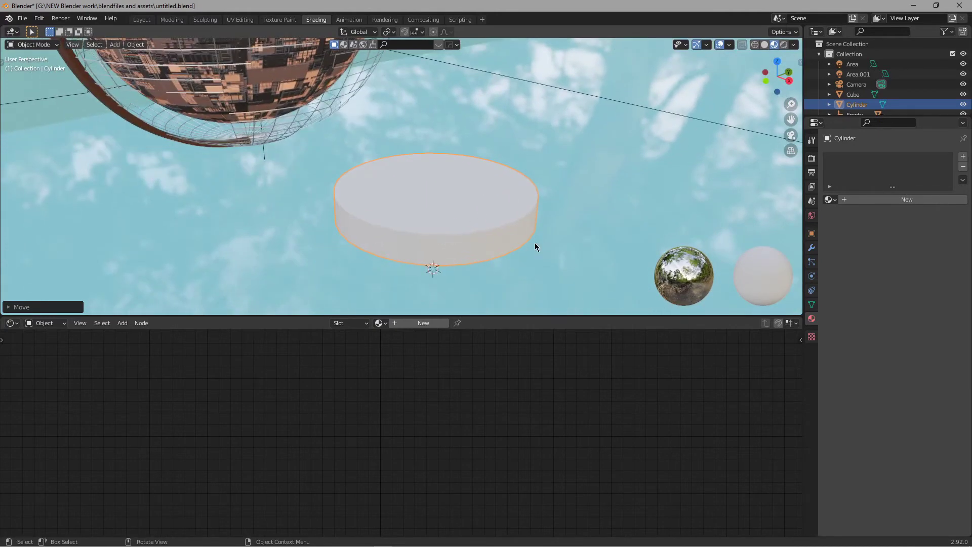
Step: Scale the disc along Z again to adjust its thickness
key(s)
key(z)
click(476, 218)
middle_drag(476, 218, 469, 185)
key(s)
key(z)
click(492, 207)
Step: Move the disc further down along Z and fine-tune its thickness so it forms a thin base on the floor
key(g)
key(z)
click(505, 282)
key(s)
key(z)
click(468, 257)
shift+middle_drag(468, 256, 486, 237)
scroll(491, 235, up, 2)
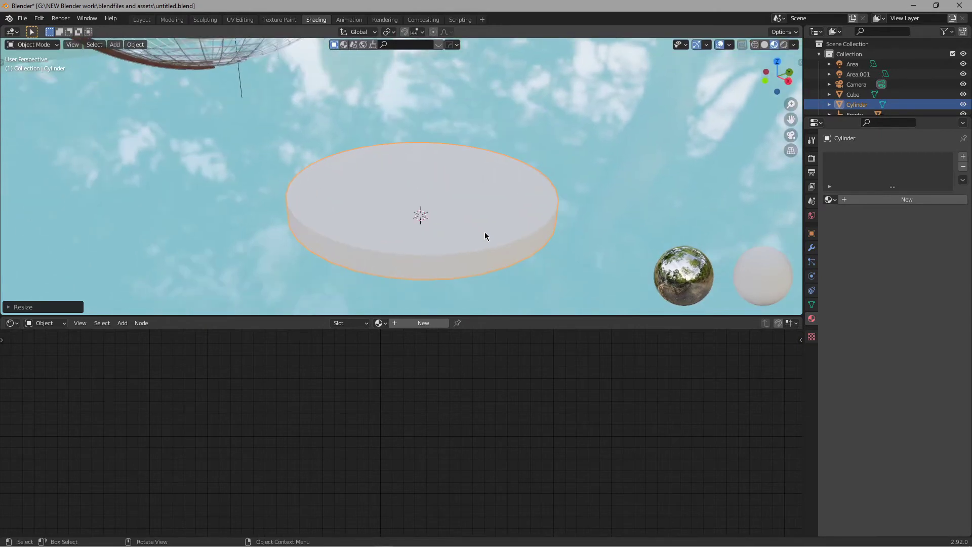
Step: In Edit Mode, extrude the disc's top face in place and scale it inward to leave a narrow outer rim
key(Tab)
key(Tab)
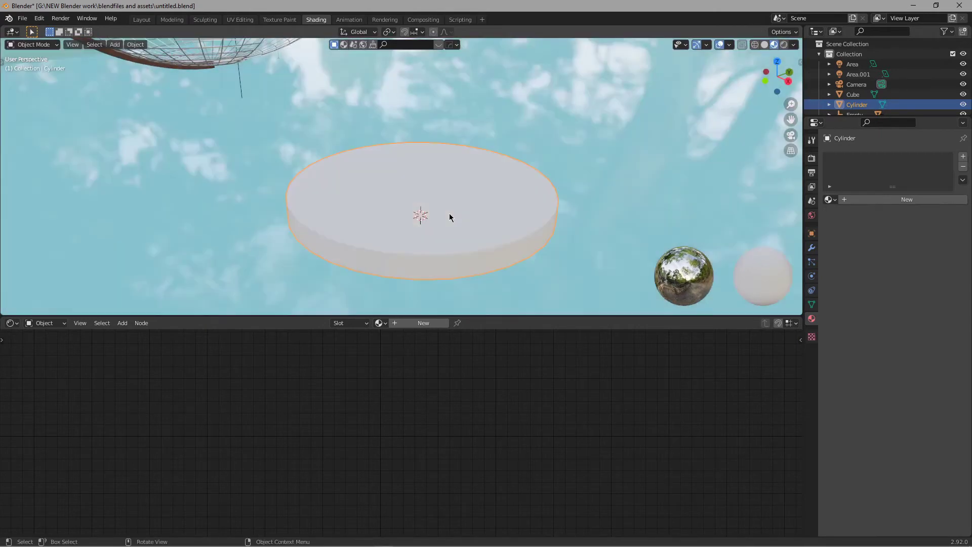
key(Tab)
scroll(384, 197, down, 2)
middle_drag(395, 192, 403, 184)
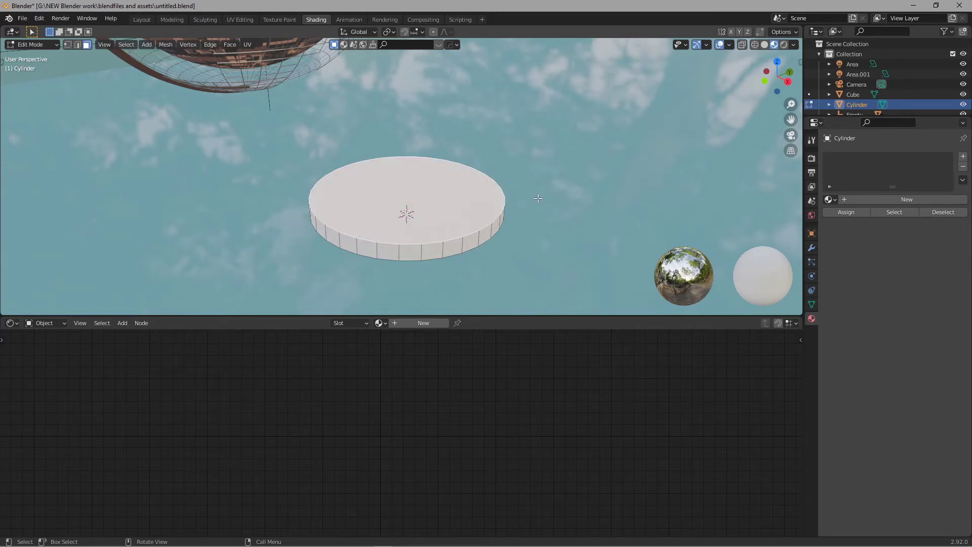
key(e)
right_click(537, 198)
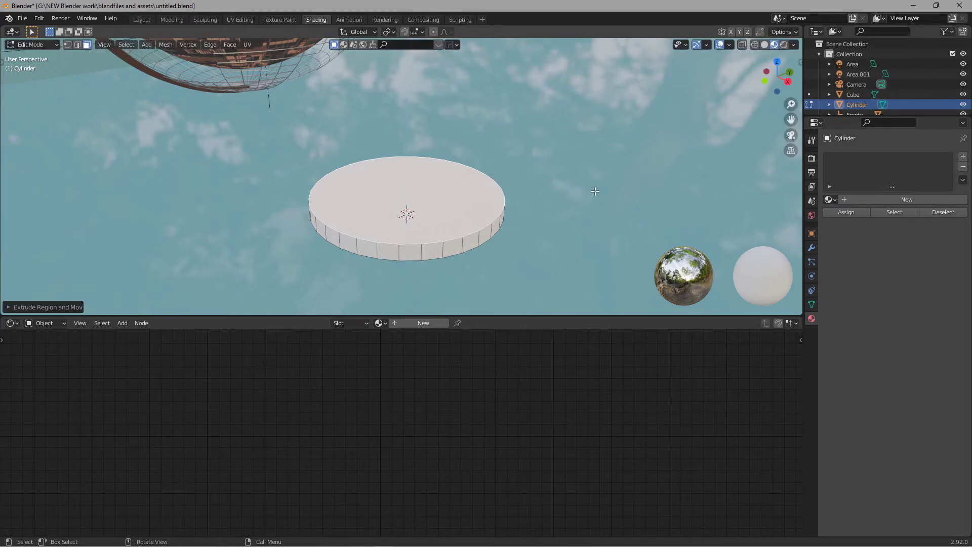
key(s)
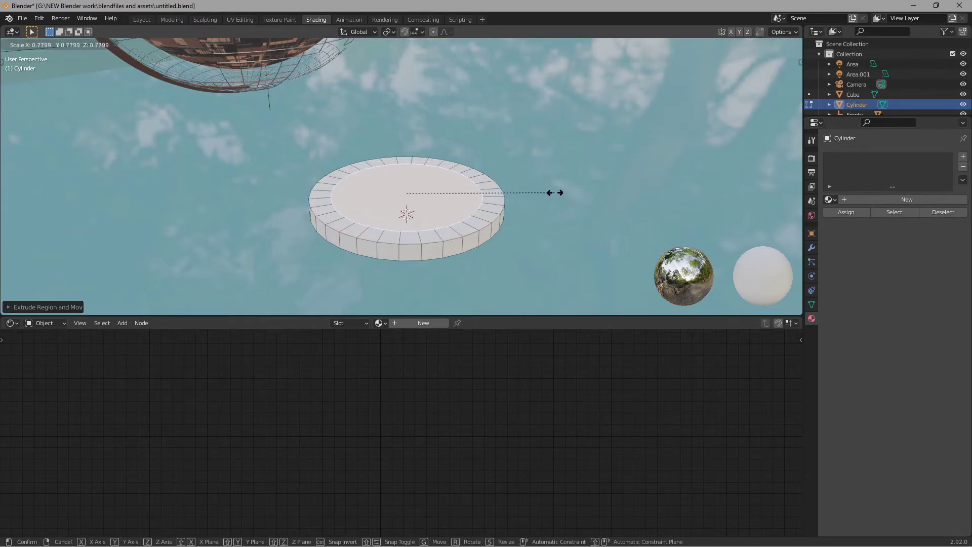
click(570, 193)
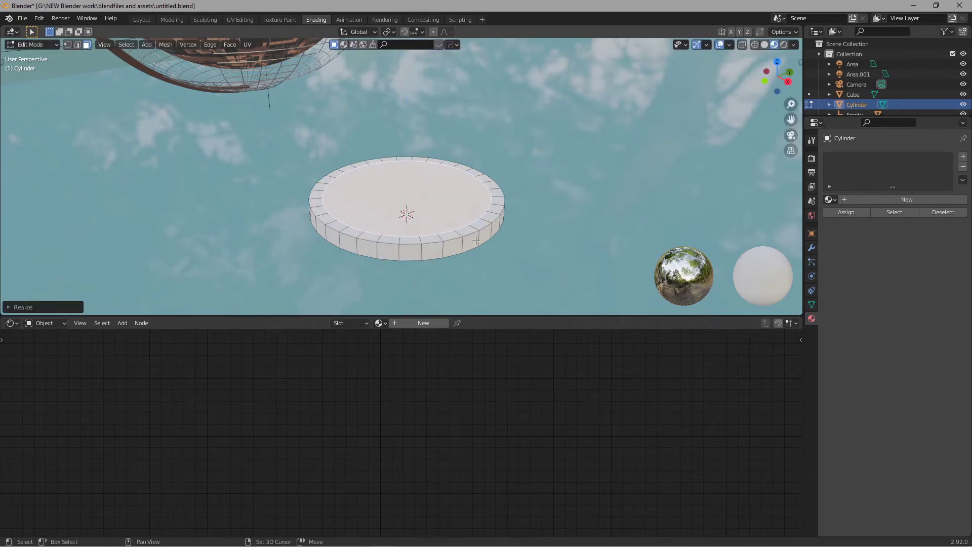
Step: Extrude the inner top face about 0.008 m upward along Z to form the second tier
shift+middle_drag(569, 194, 572, 151)
middle_drag(571, 157, 570, 142)
ctrl+middle_drag(552, 191, 575, 223)
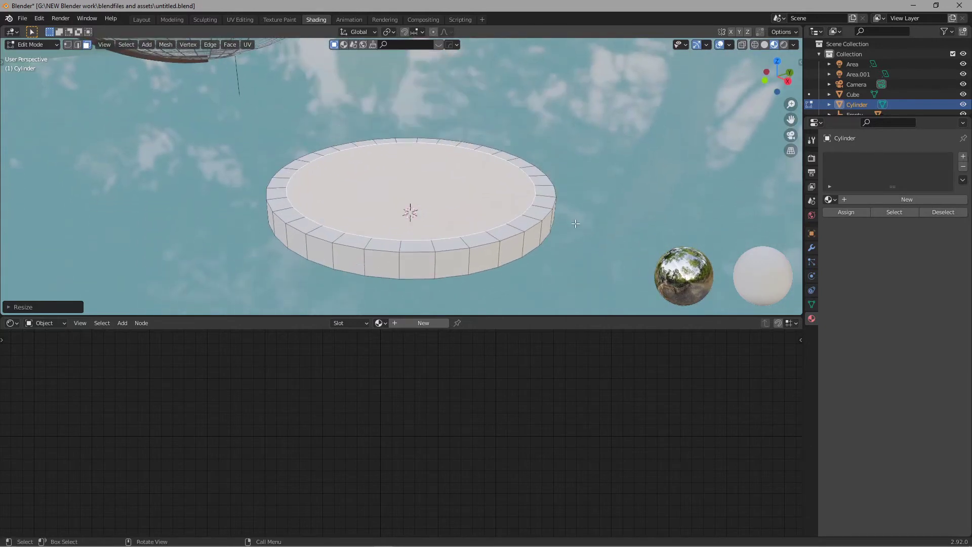
key(e)
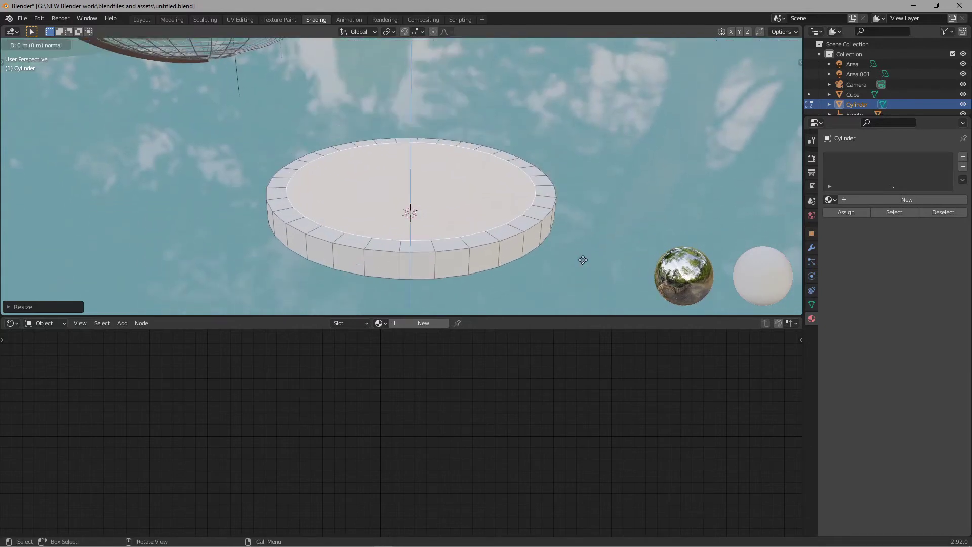
key(z)
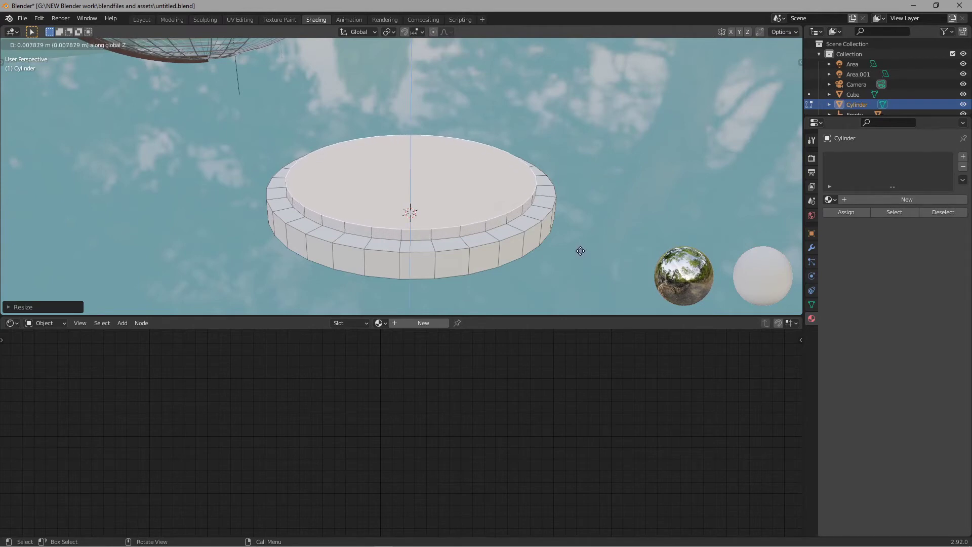
click(580, 251)
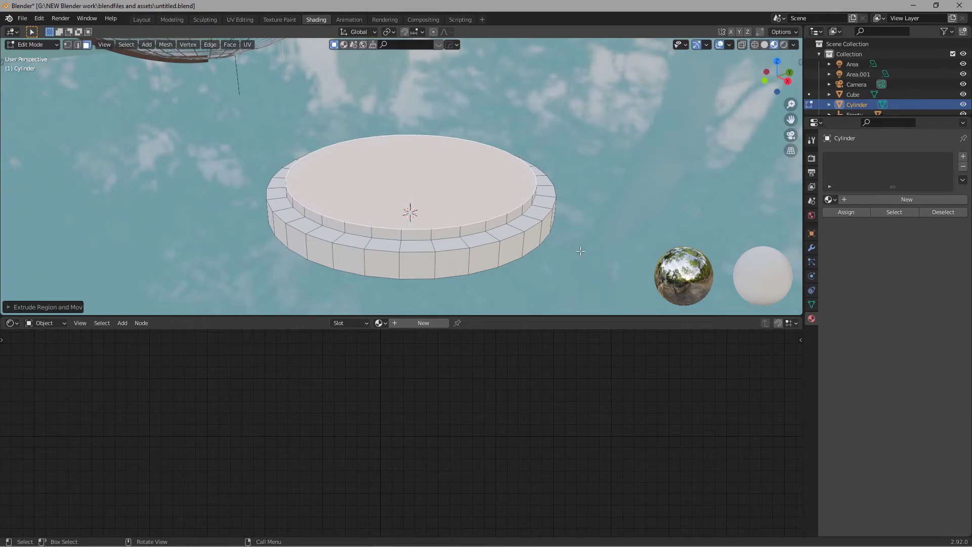
Step: Inset the second tier's top face slightly and extrude it upward along Z to form a third tier
key(e)
right_click(626, 193)
key(s)
click(614, 199)
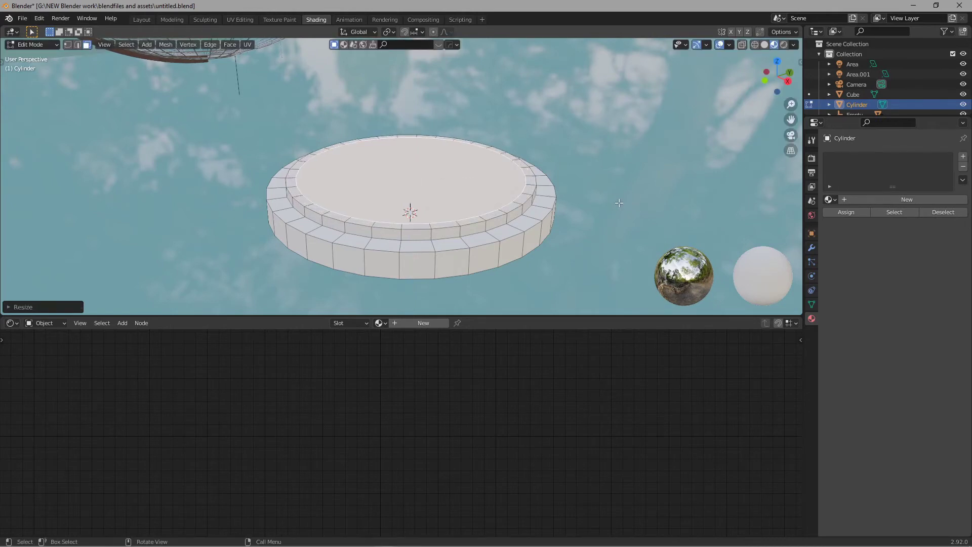
key(e)
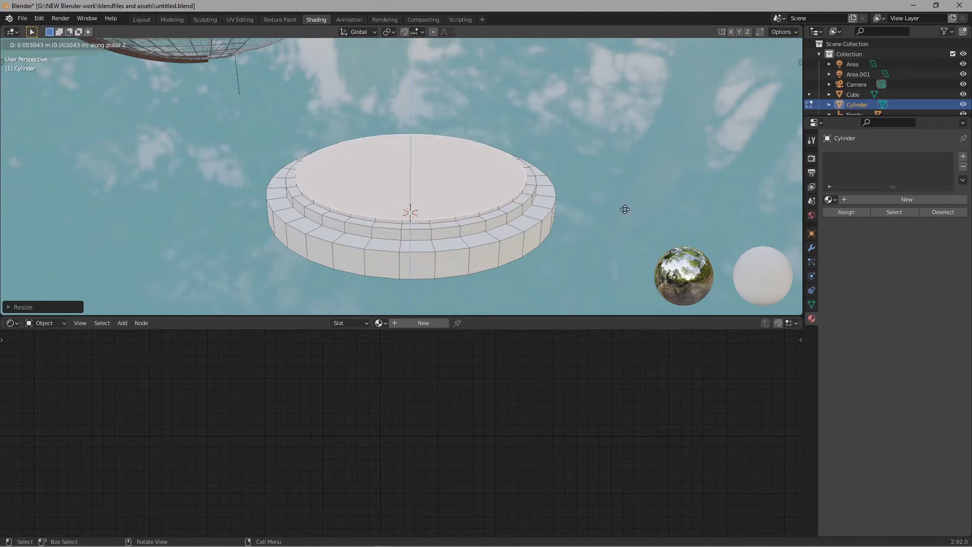
click(630, 206)
Step: Extrude the third tier's top face in place and scale it inward to about 0.92
key(e)
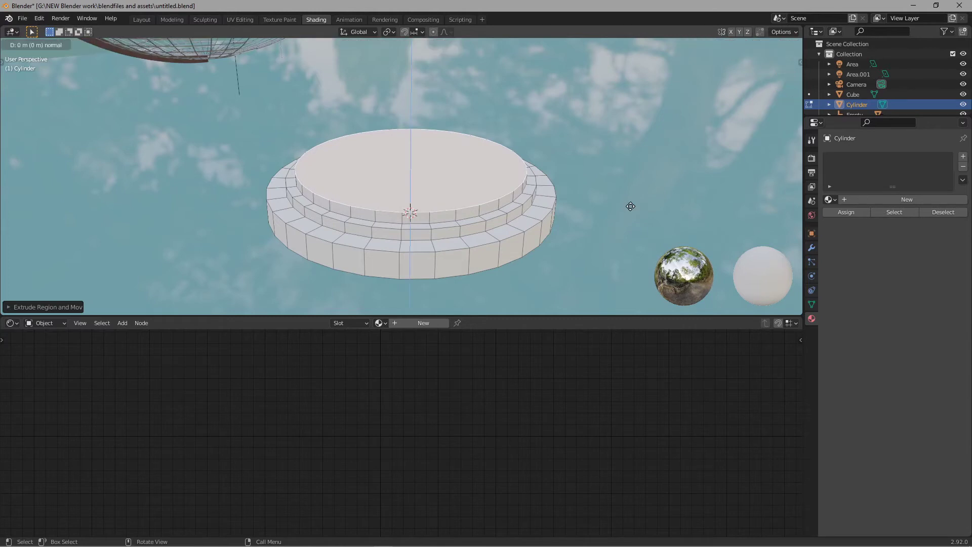
right_click(631, 206)
key(s)
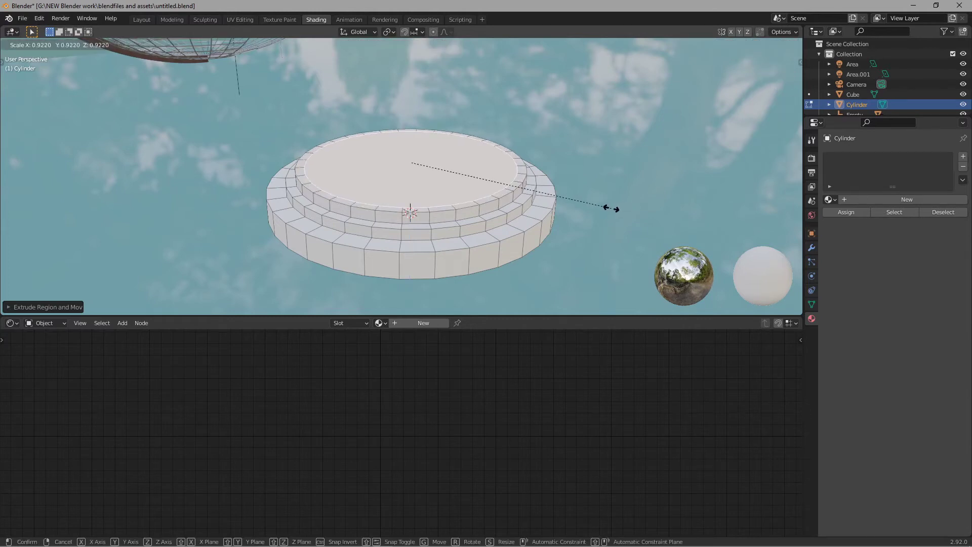
click(611, 208)
Step: Inset the top face once more, raise it about 0.004 m to form a sloped rim, and return to Object Mode
key(e)
right_click(611, 206)
key(s)
click(591, 198)
key(e)
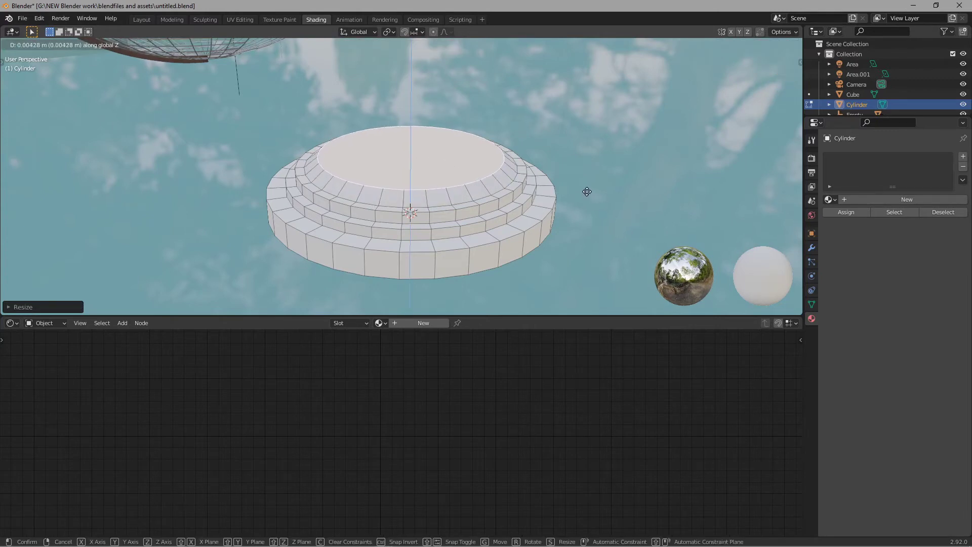
click(586, 192)
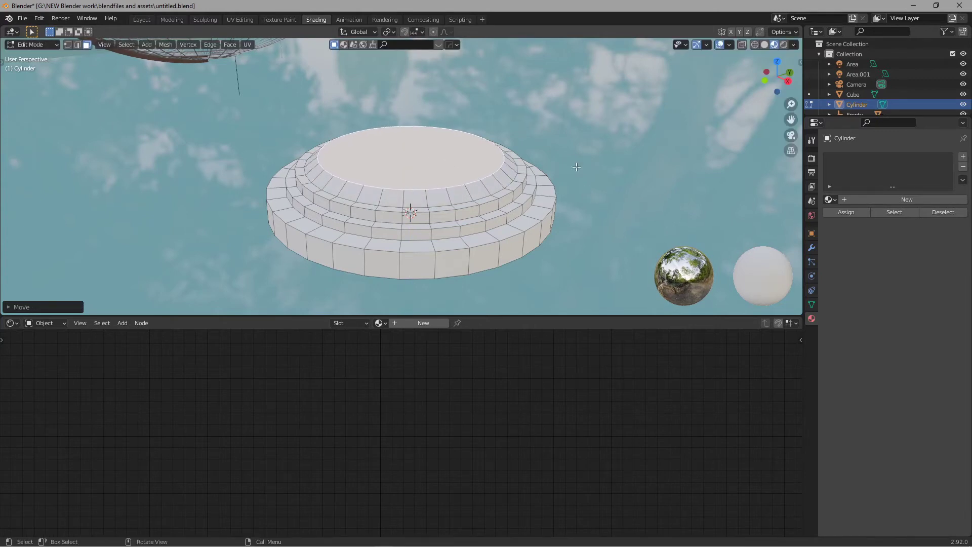
click(576, 167)
scroll(518, 198, down, 2)
middle_drag(553, 199, 560, 193)
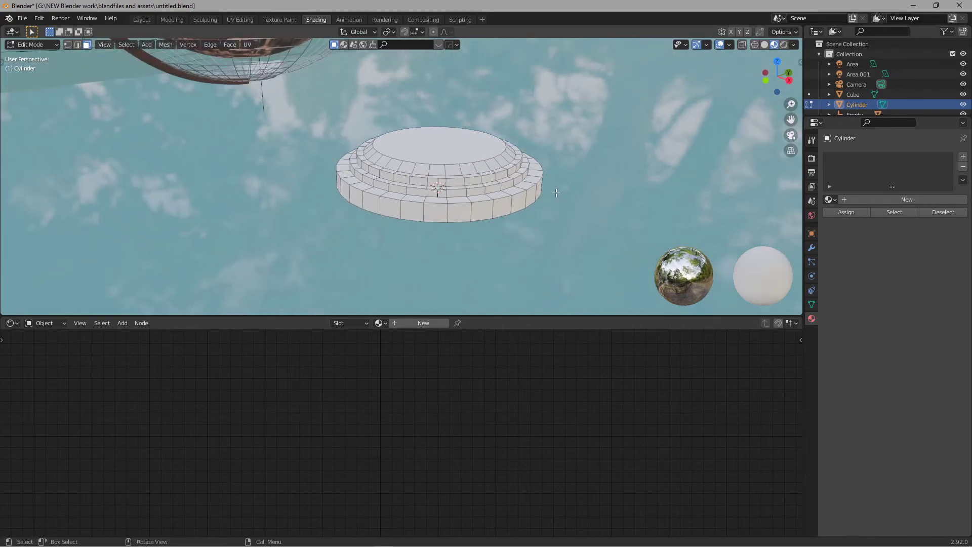
key(Tab)
scroll(438, 216, down, 5)
middle_drag(437, 217, 452, 246)
scroll(453, 245, up, 5)
middle_drag(375, 229, 337, 193)
click(314, 181)
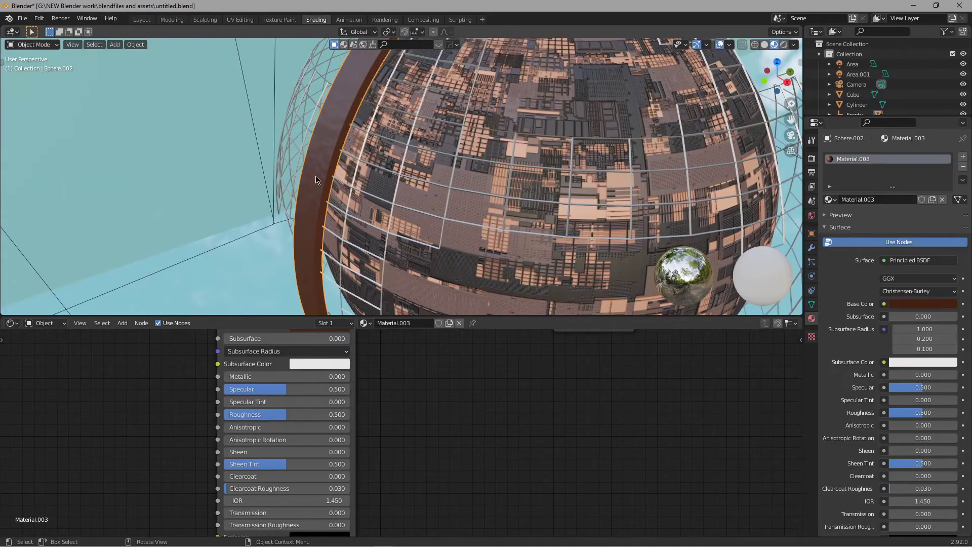
scroll(370, 185, down, 5)
middle_drag(370, 185, 456, 253)
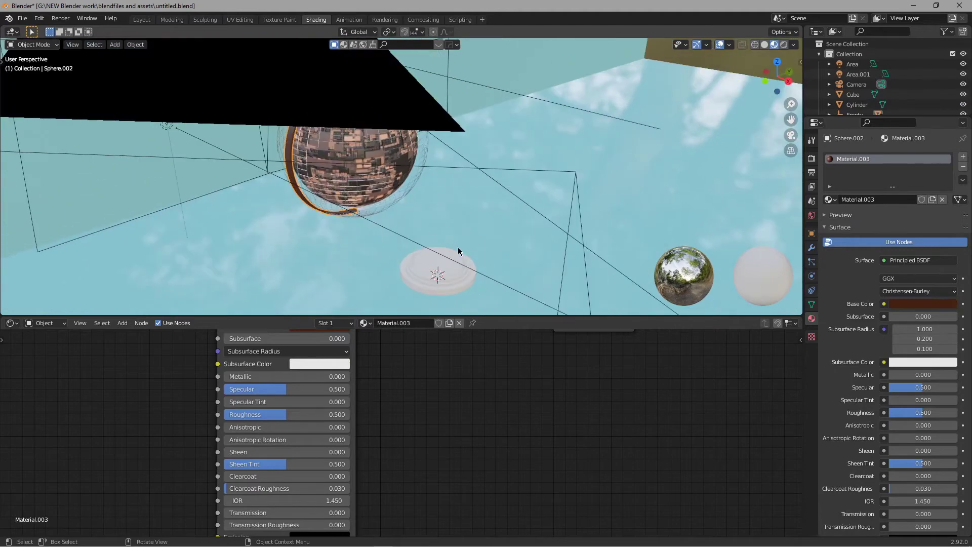
Step: In the top orthographic view, move the stepped base along the X axis until it sits beneath the globe
click(475, 276)
mouse_move(382, 241)
shift+middle_down()
mouse_move(377, 222)
mouse_move(395, 237)
shift+middle_up()
key(grave)
click(395, 178)
shift+middle_drag(484, 274, 462, 219)
scroll(462, 222, up, 4)
key(grave)
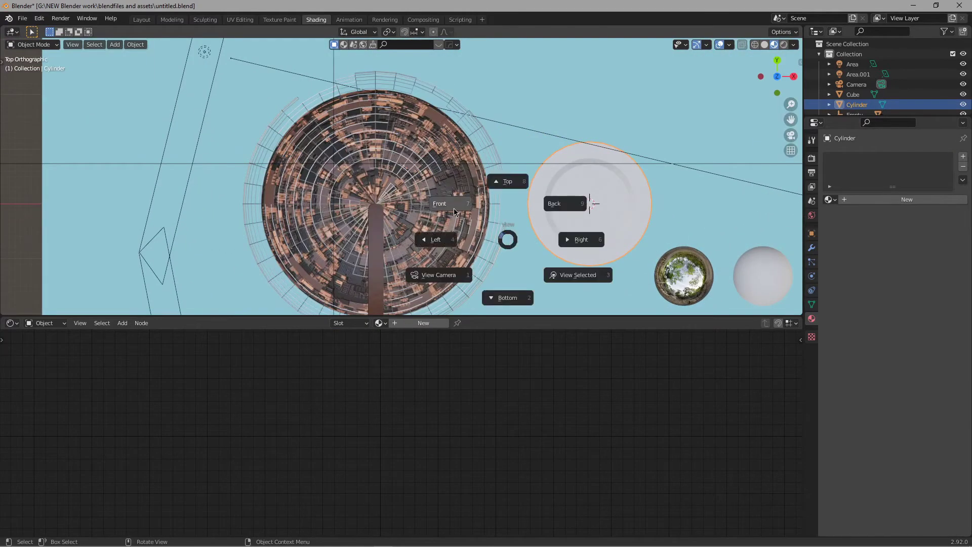
click(505, 192)
key(grave)
click(506, 186)
scroll(441, 191, down, 1)
shift+middle_drag(537, 197, 527, 160)
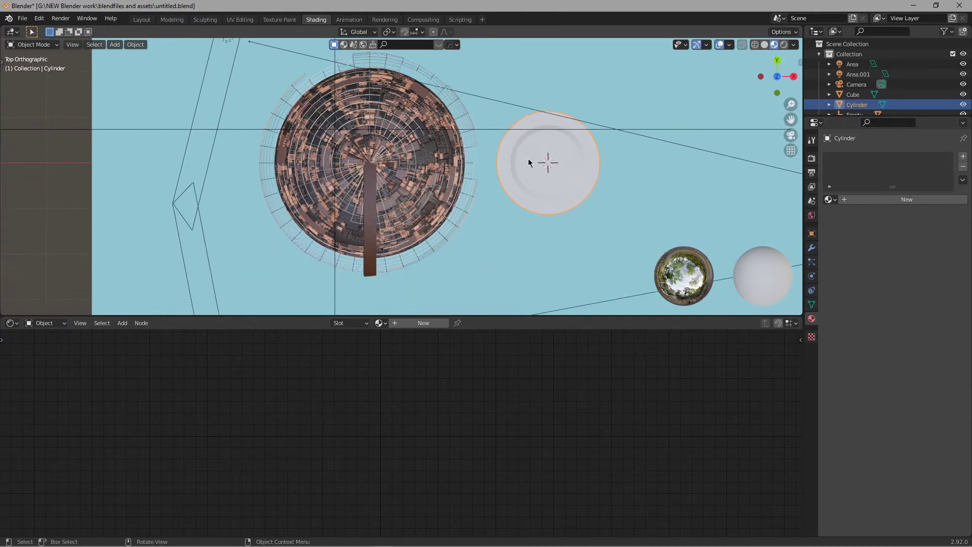
scroll(557, 172, up, 1)
key(g)
key(x)
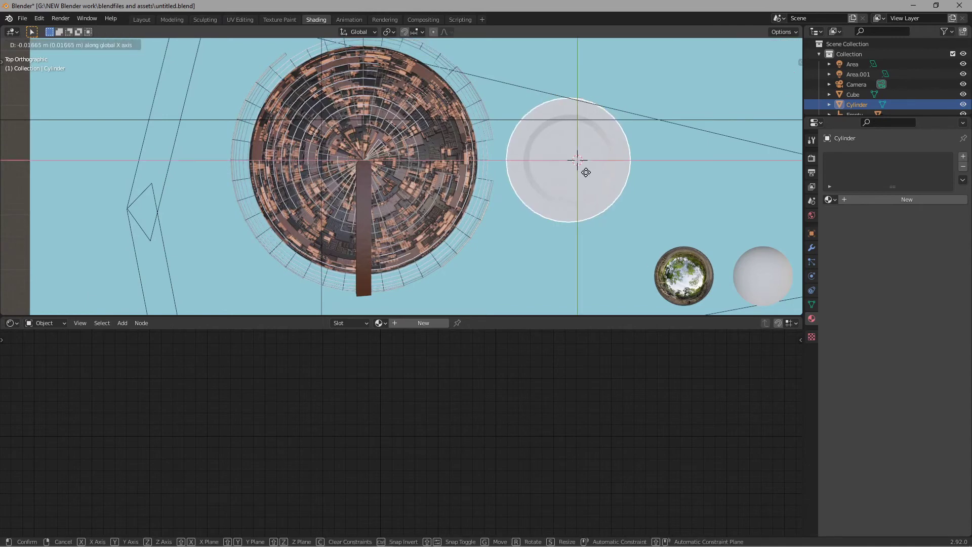
click(386, 200)
scroll(390, 199, up, 3)
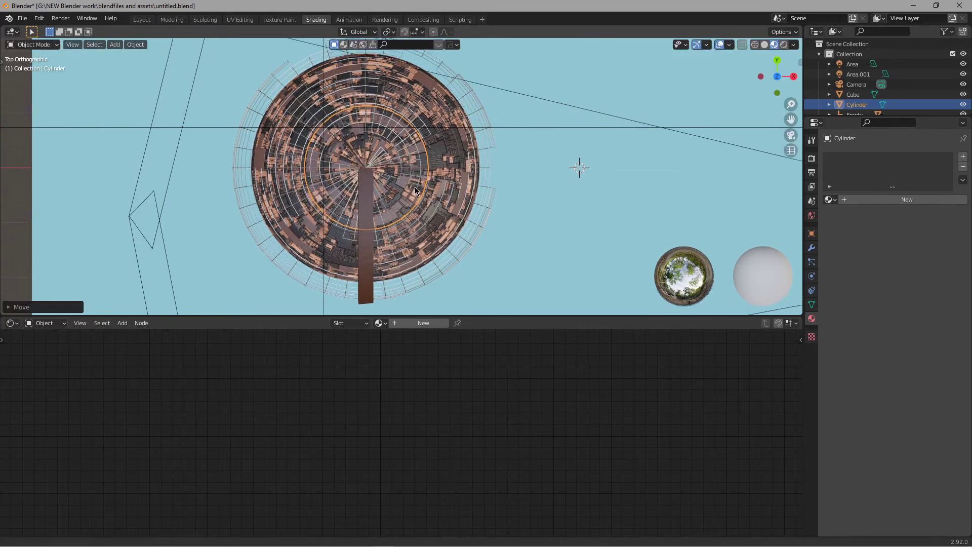
Step: Fine-tune the stepped base's placement under the globe along the Y and X axes
key(g)
key(y)
click(415, 195)
key(g)
key(y)
key(x)
click(440, 195)
Step: Nudge the stepped base along X to align it with the lower end of the half ring
middle_drag(438, 194, 408, 94)
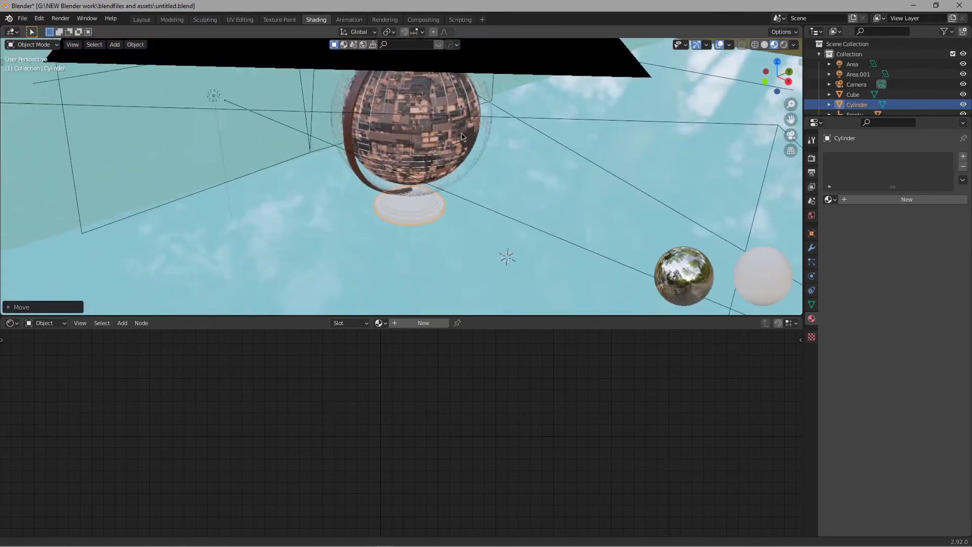
scroll(431, 142, up, 6)
shift+middle_drag(469, 174, 452, 114)
middle_drag(453, 114, 502, 99)
scroll(500, 101, up, 2)
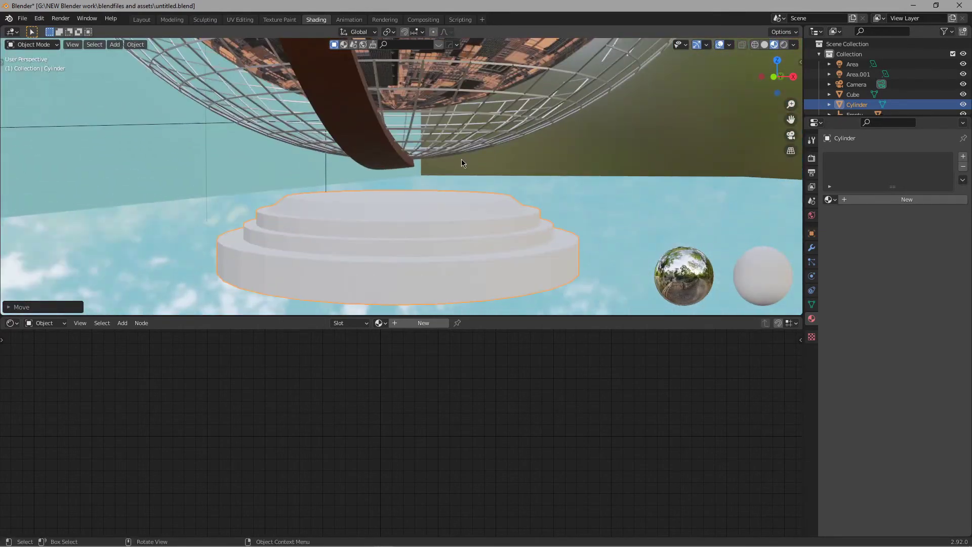
key(g)
key(x)
click(476, 177)
scroll(529, 195, down, 2)
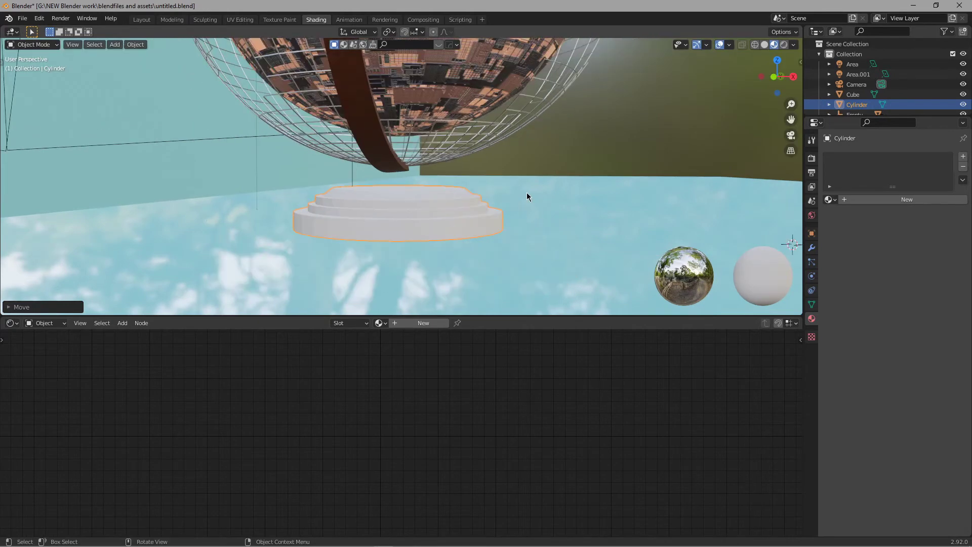
Step: Stretch the stepped base slightly along the Z axis to bring its top closer to the half ring
key(s)
key(z)
click(560, 184)
key(g)
key(z)
key(s)
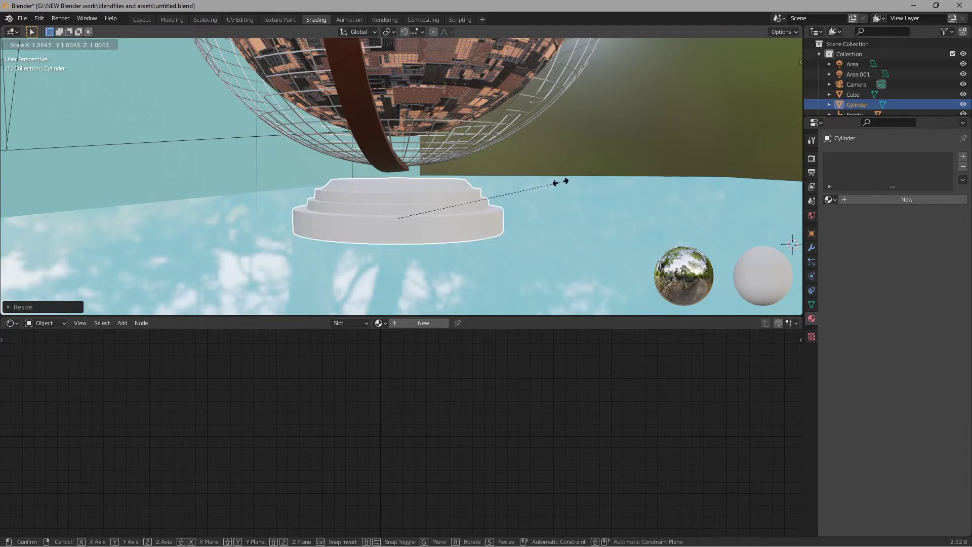
click(566, 179)
key(s)
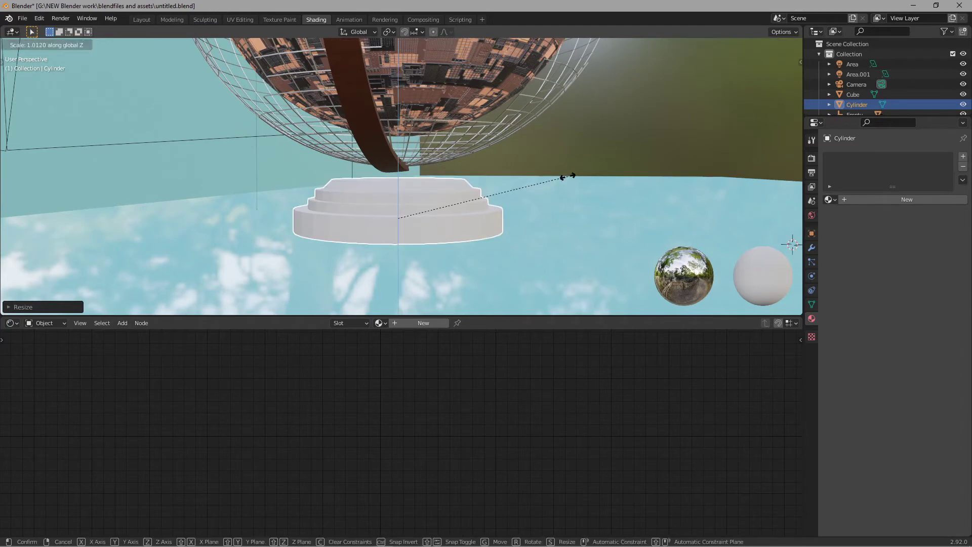
click(567, 177)
Step: Examine the globe, half ring and stepped base through the camera and from a free angle
key(alt+a)
middle_drag(605, 176, 599, 180)
scroll(598, 181, down, 1)
key(KP_0)
scroll(557, 213, up, 2)
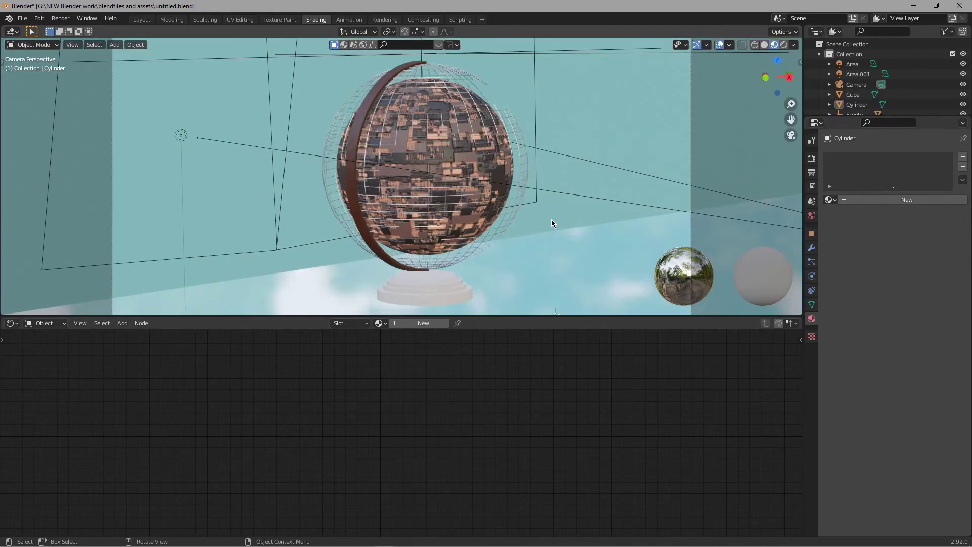
shift+middle_drag(551, 214, 542, 160)
scroll(537, 158, down, 1)
shift+middle_drag(446, 99, 432, 190)
click(394, 105)
click(394, 106)
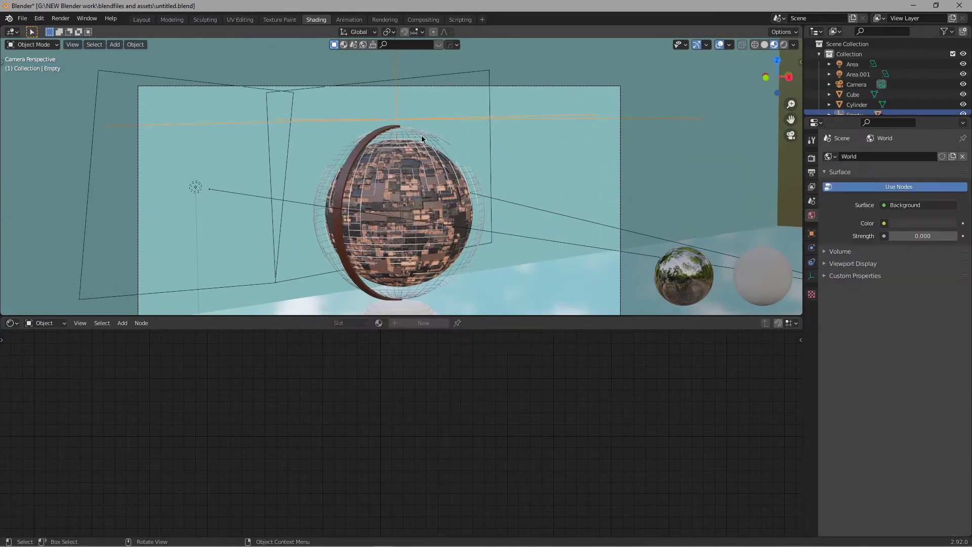
mouse_move(422, 136)
middle_down()
mouse_move(449, 98)
mouse_move(461, 102)
mouse_move(460, 172)
mouse_move(337, 130)
mouse_move(368, 145)
mouse_move(522, 148)
mouse_move(419, 142)
middle_up()
click(341, 147)
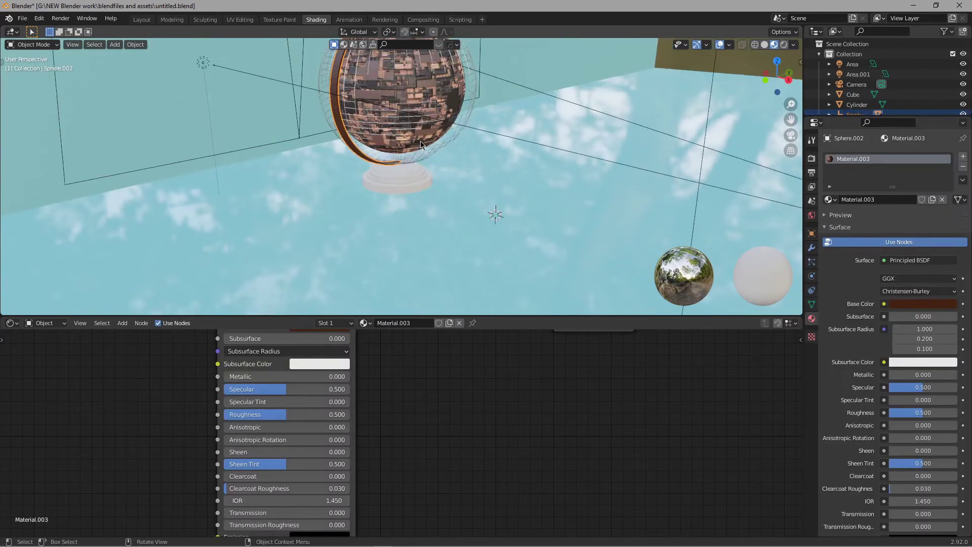
Step: Scale the stepped base along the Z axis by about 1.10 to make it taller
scroll(424, 182, up, 3)
click(411, 199)
scroll(469, 150, up, 3)
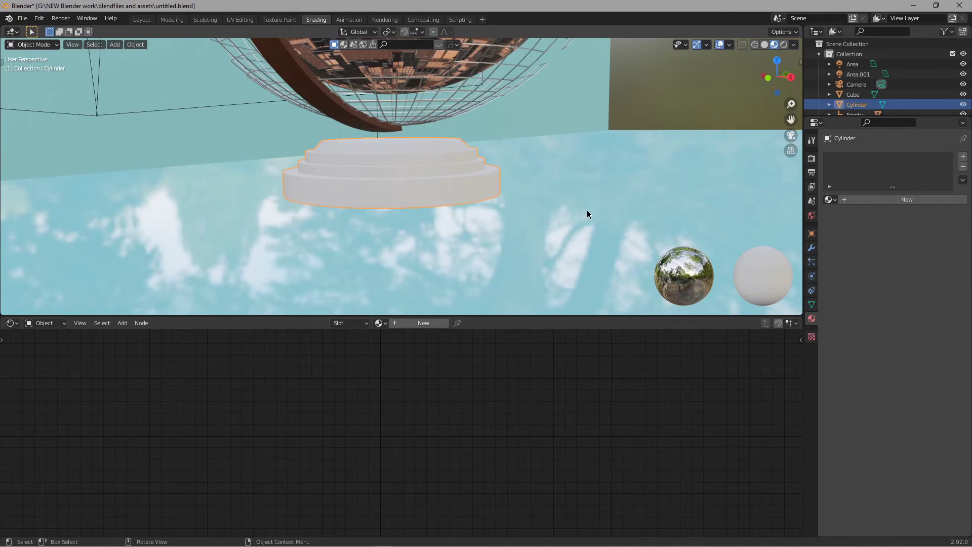
key(s)
key(z)
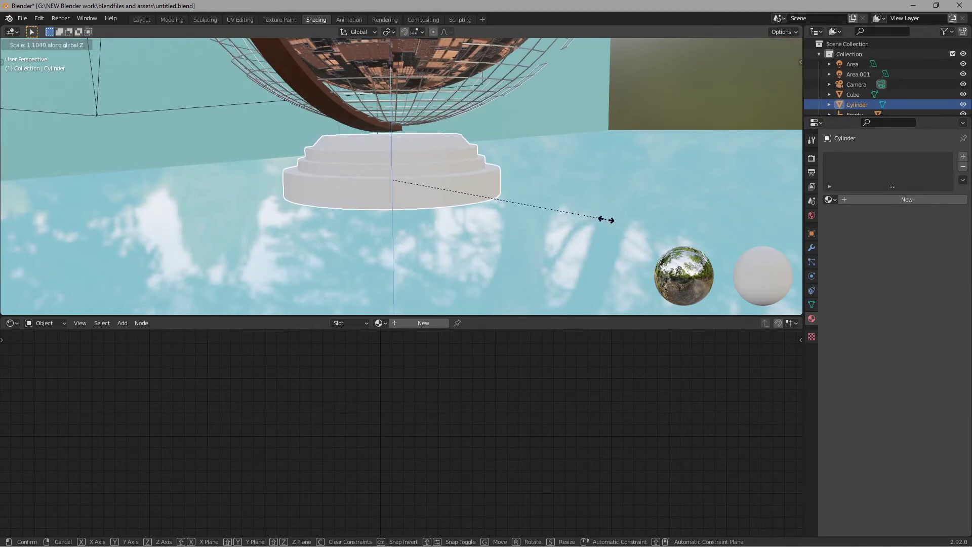
click(606, 220)
key(g)
key(z)
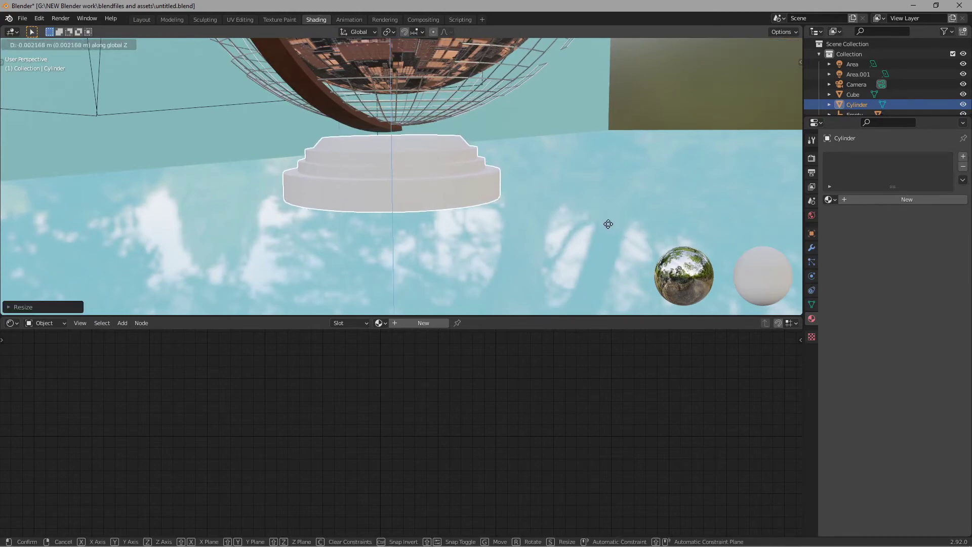
right_click(610, 229)
Step: Stretch the stepped base a little more along Z and lower it about 0.002 m beneath the half ring
key(s)
key(z)
click(621, 247)
key(g)
key(z)
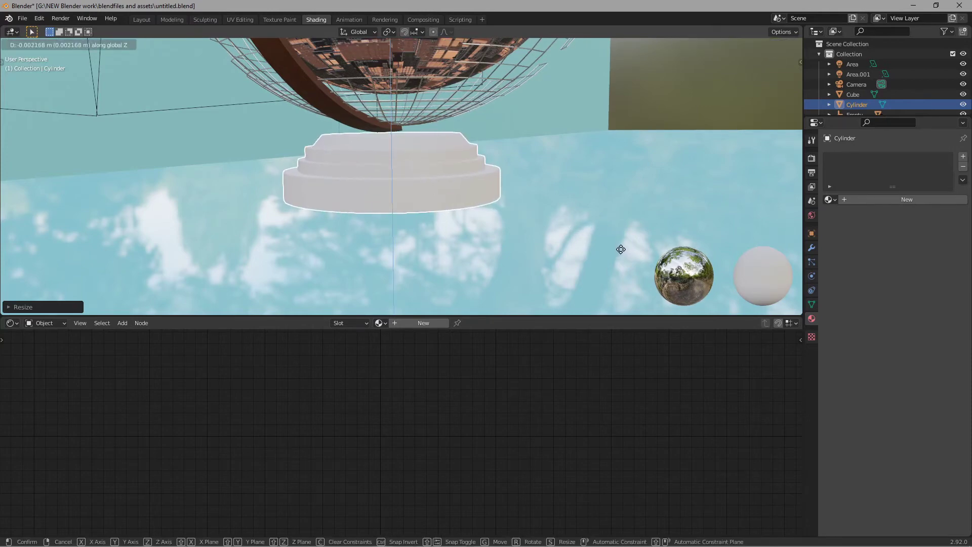
click(620, 249)
Step: Assign the half ring's brown Material.003 to the stepped base
middle_drag(512, 173, 524, 189)
click(653, 65)
middle_drag(567, 116, 519, 184)
click(421, 173)
scroll(519, 187, up, 2)
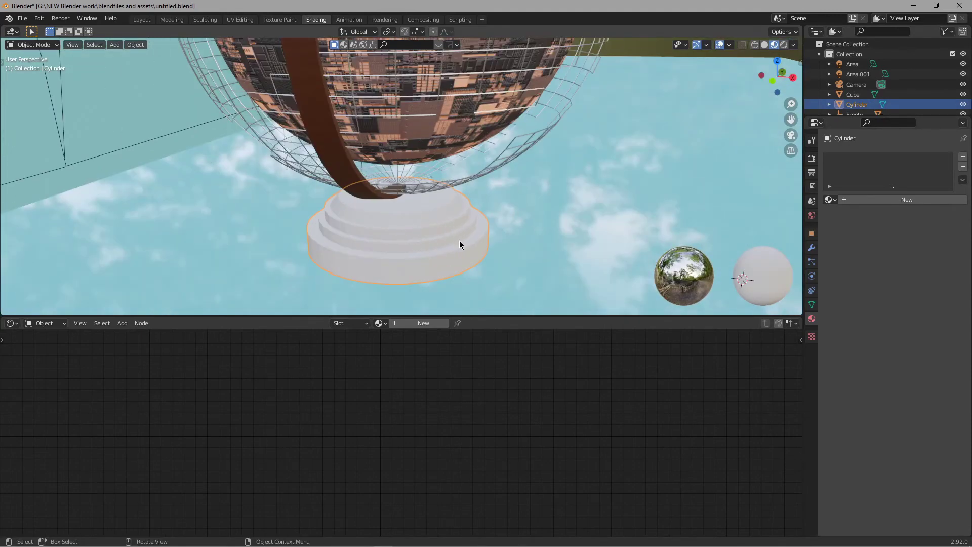
click(344, 161)
click(398, 222)
click(385, 325)
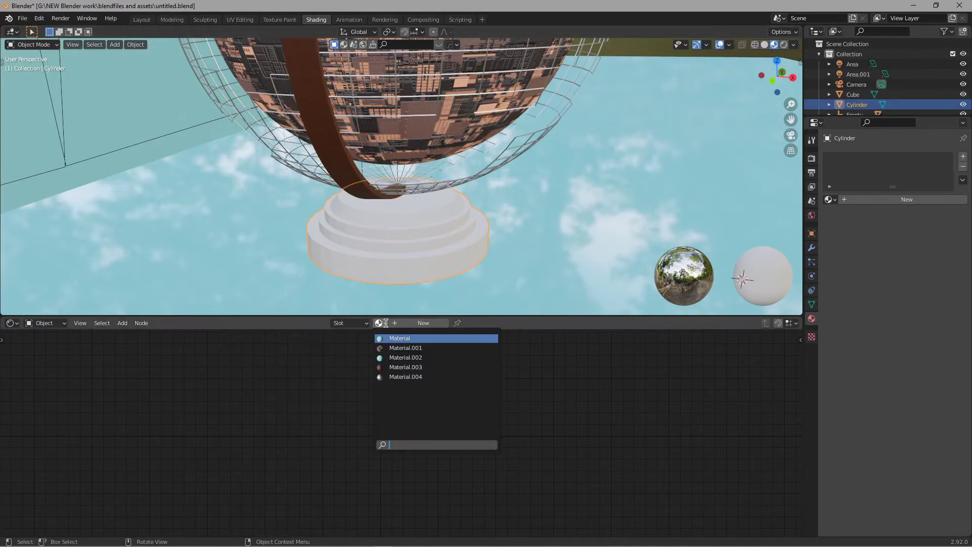
click(396, 367)
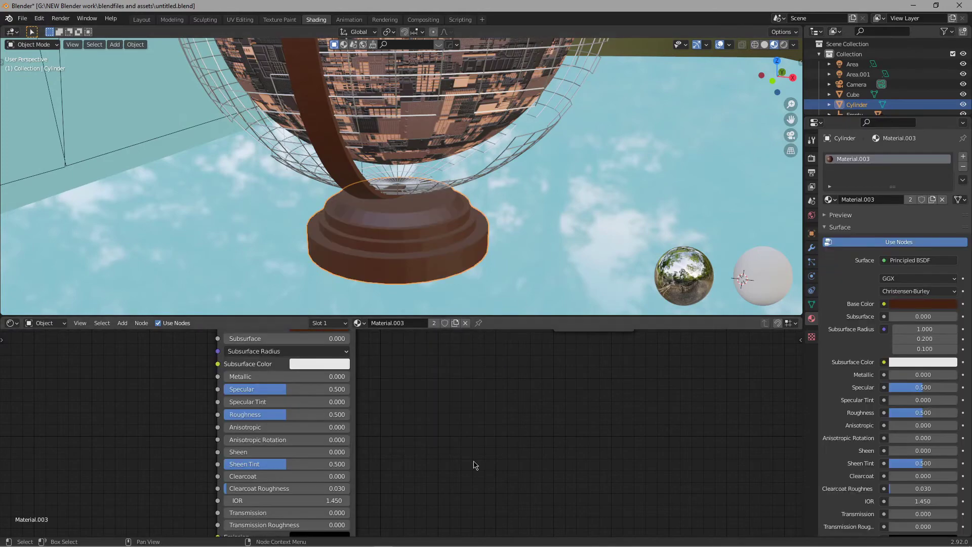
Step: Add a Bevel modifier to the half ring after its Solidify modifier
middle_drag(436, 269, 429, 249)
scroll(417, 247, up, 3)
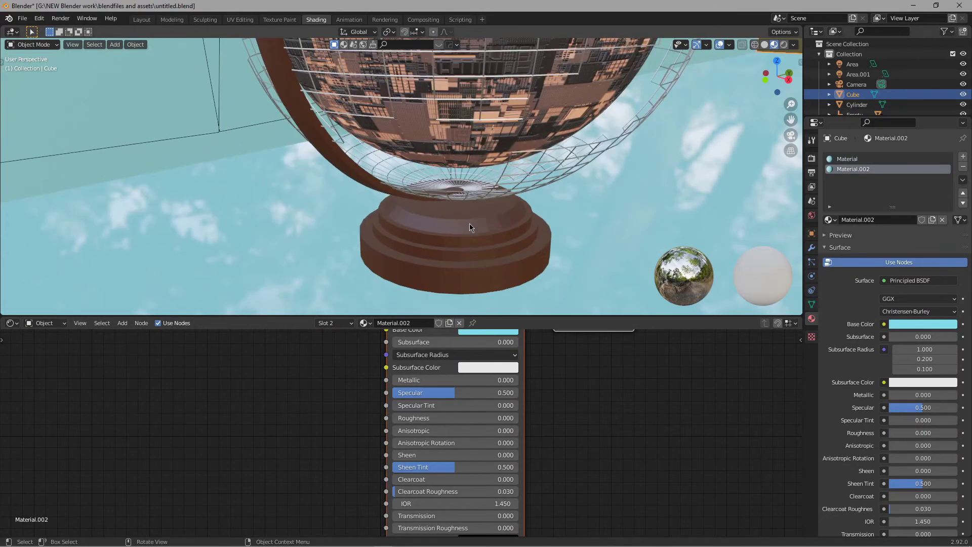
click(426, 122)
scroll(426, 122, down, 2)
mouse_move(426, 123)
shift+middle_down()
mouse_move(432, 177)
mouse_move(488, 234)
mouse_move(412, 130)
shift+middle_up()
scroll(458, 195, up, 2)
scroll(437, 151, down, 2)
click(813, 249)
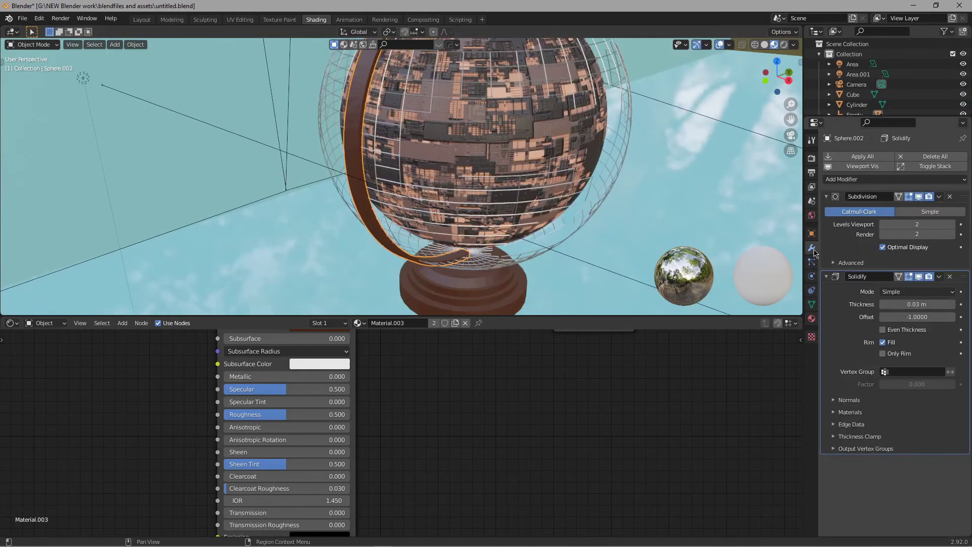
click(864, 180)
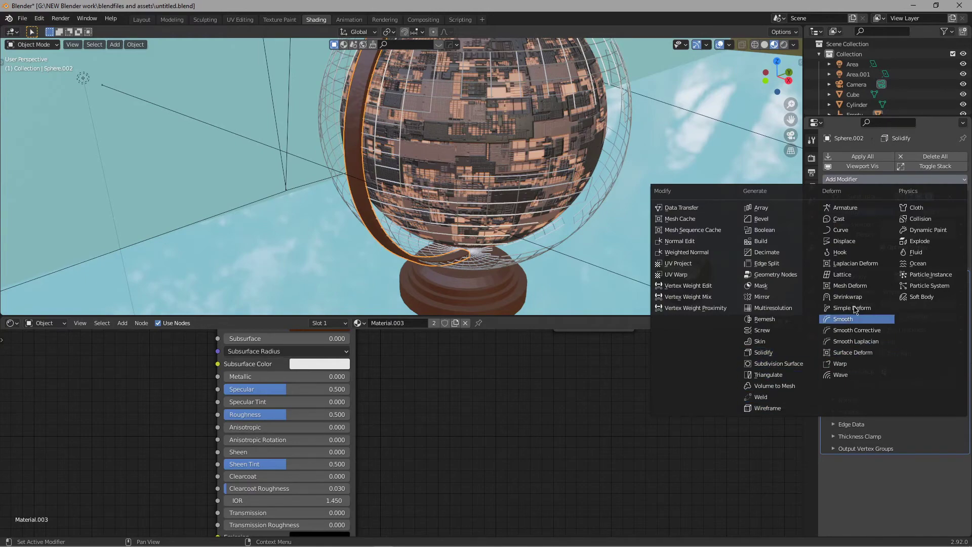
click(761, 218)
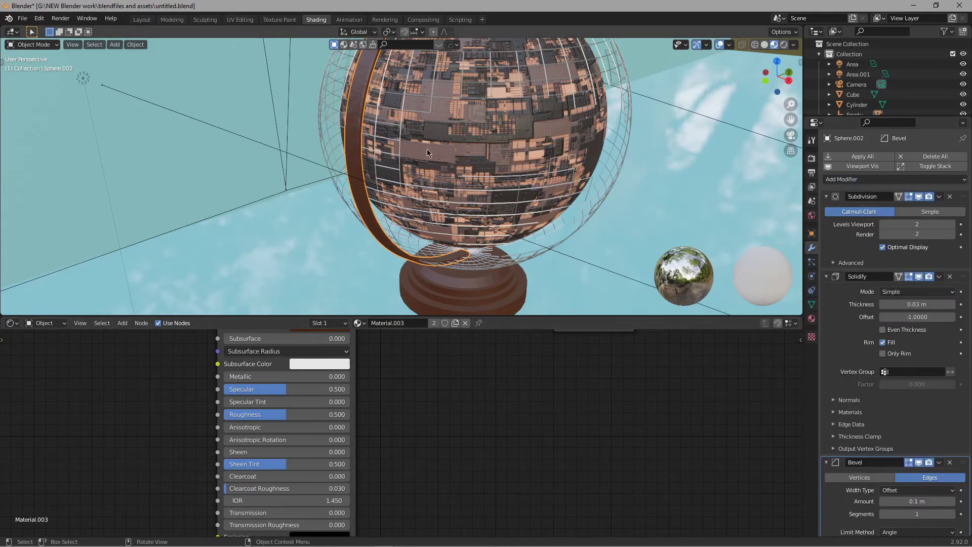
Step: Set the half ring's bevel to 6 segments for rounder edges
middle_drag(427, 149, 604, 211)
scroll(539, 166, up, 4)
shift+middle_drag(540, 166, 458, 166)
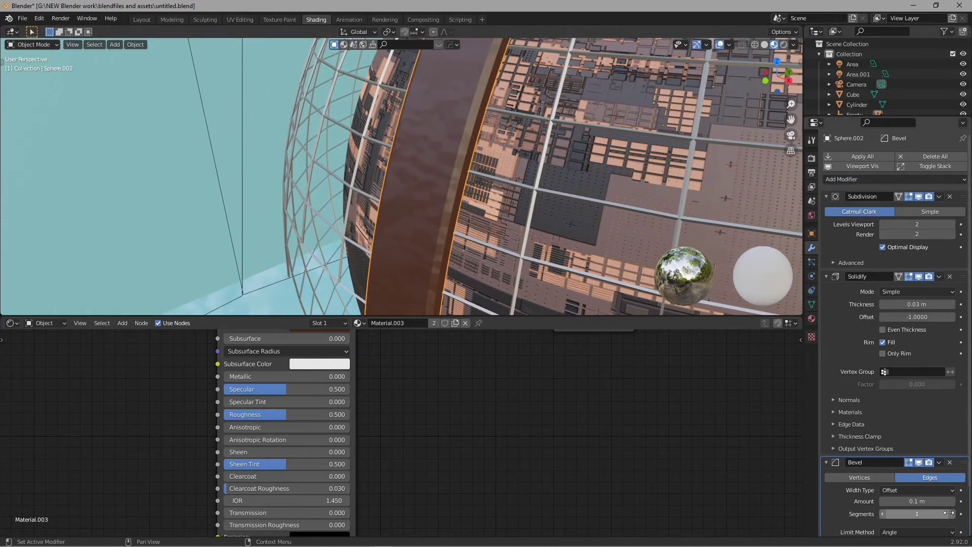
scroll(937, 521, down, 2)
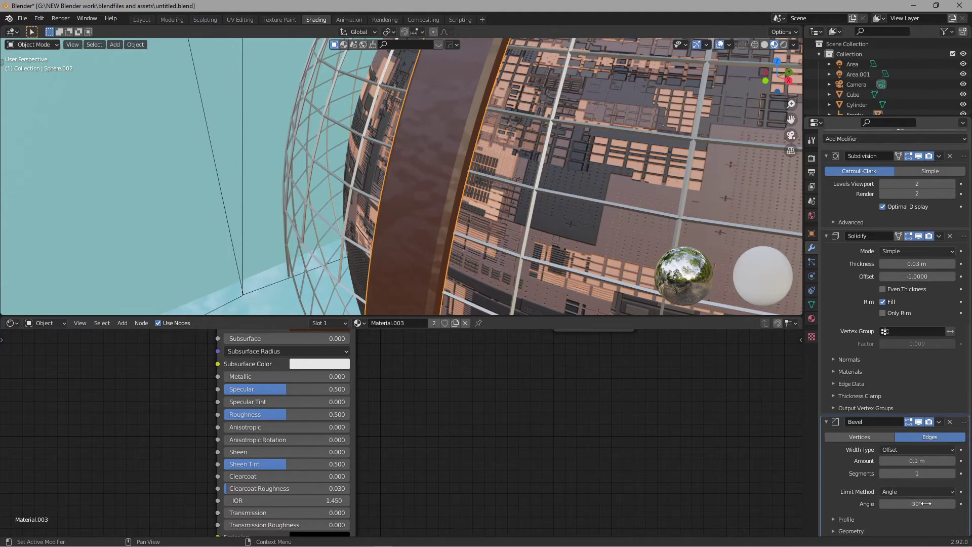
click(952, 473)
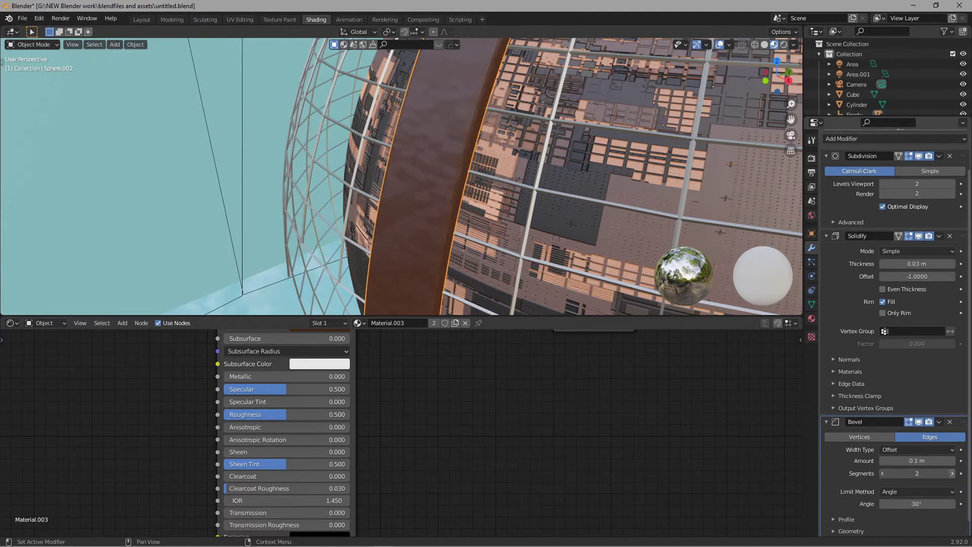
click(952, 473)
click(952, 473)
click(952, 474)
click(953, 474)
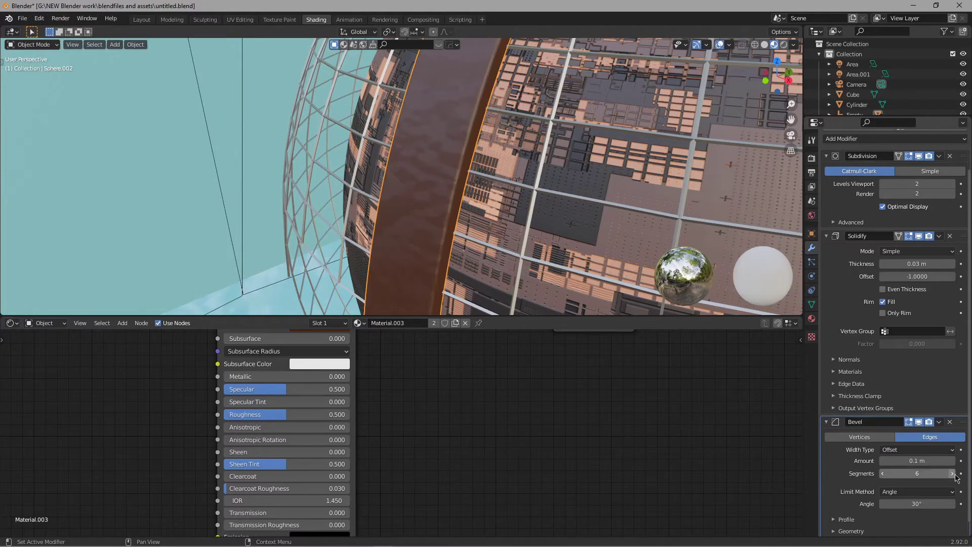
Step: Add a Bevel modifier to the stepped base
scroll(405, 226, down, 4)
middle_drag(503, 261, 468, 123)
middle_drag(471, 254, 512, 232)
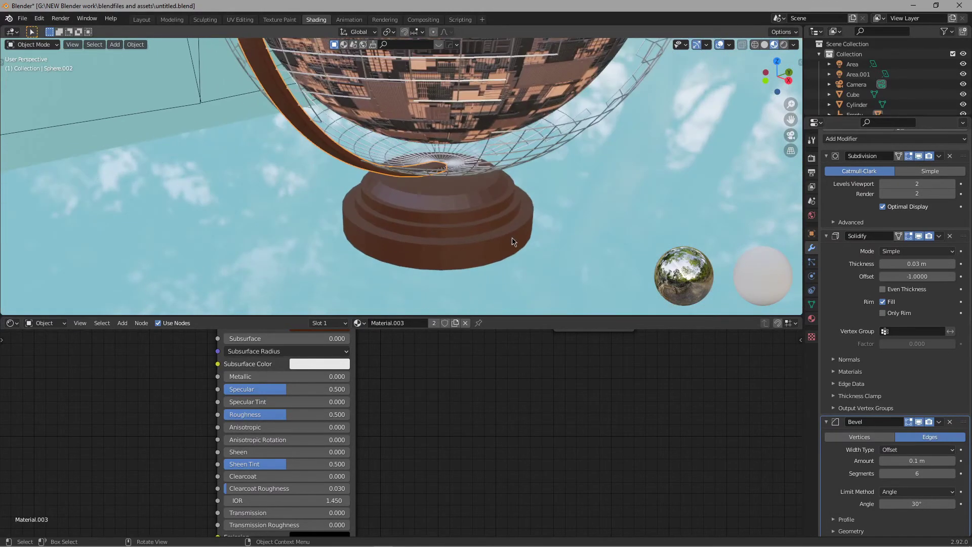
click(387, 239)
key(KP_Decimal)
click(859, 156)
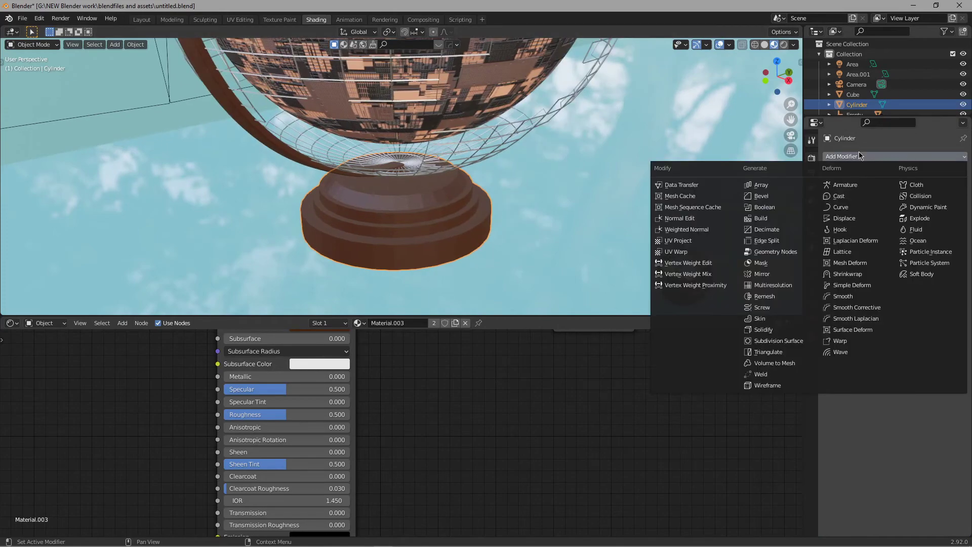
click(780, 195)
Step: Set the stepped base's bevel to 8 segments and an amount of 0.4 m
scroll(495, 183, up, 5)
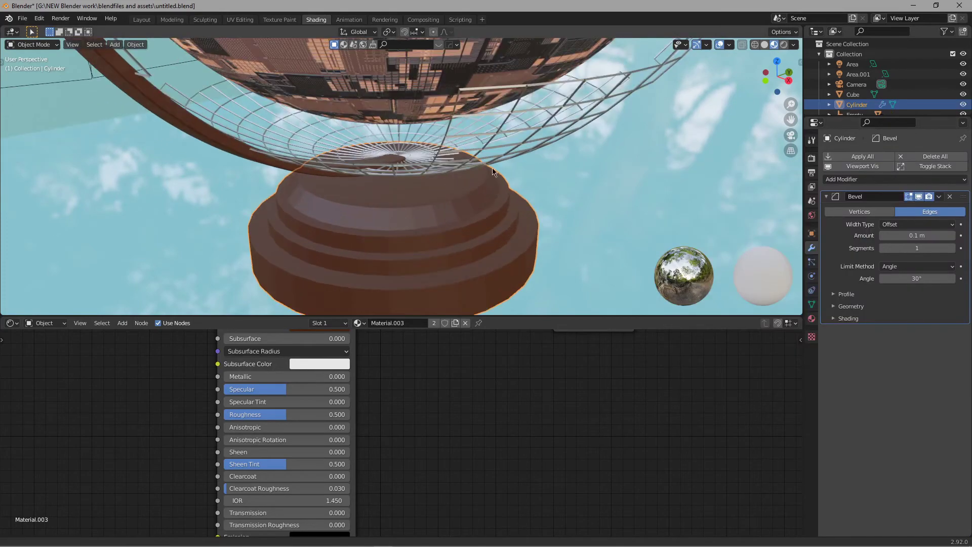
scroll(501, 192, down, 5)
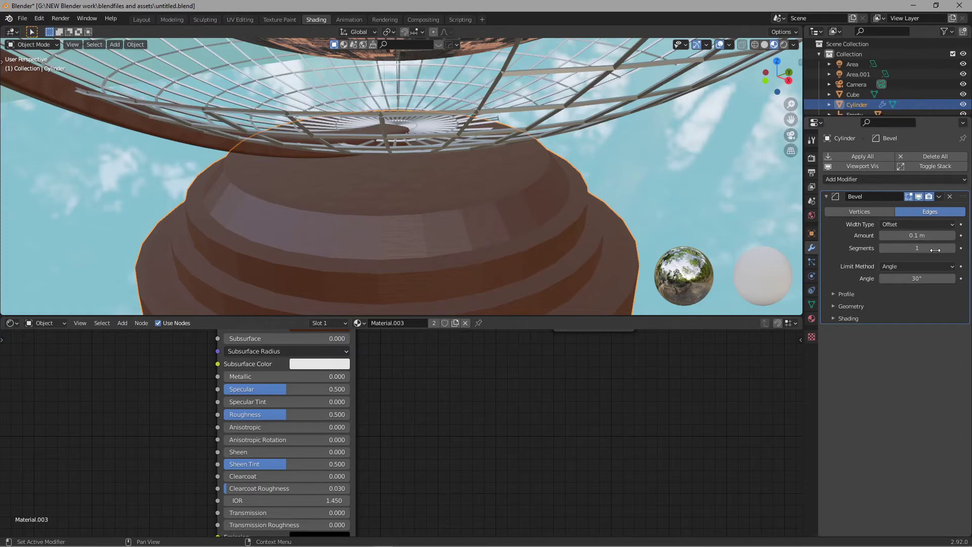
click(952, 248)
click(952, 248)
click(952, 248)
click(952, 248)
click(951, 248)
click(952, 248)
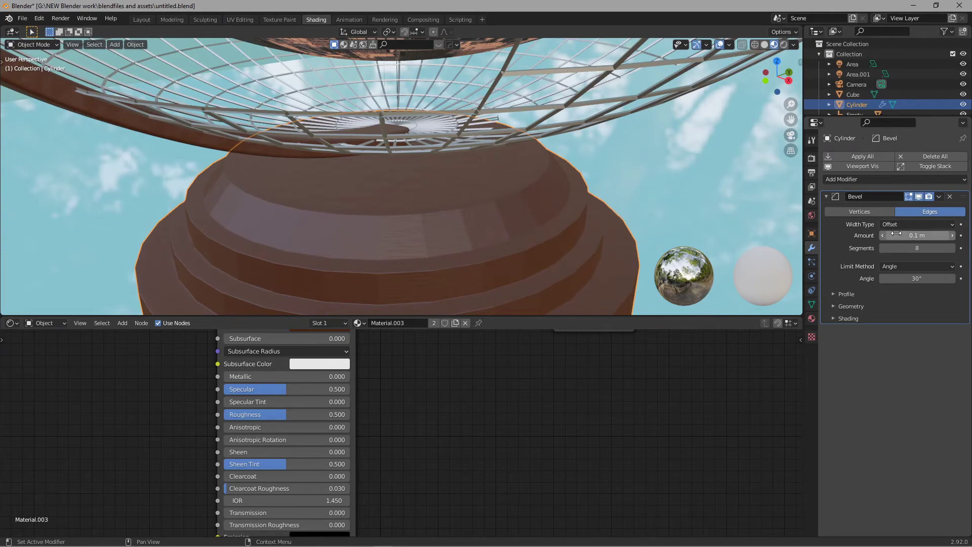
click(953, 235)
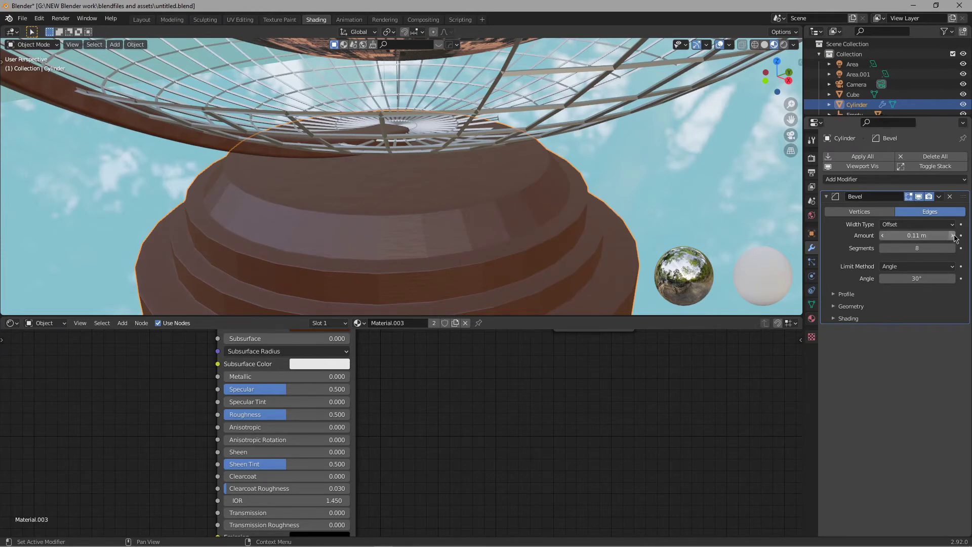
mouse_move(955, 238)
mouse_down()
mouse_move(967, 237)
mouse_move(950, 235)
mouse_move(949, 248)
mouse_up()
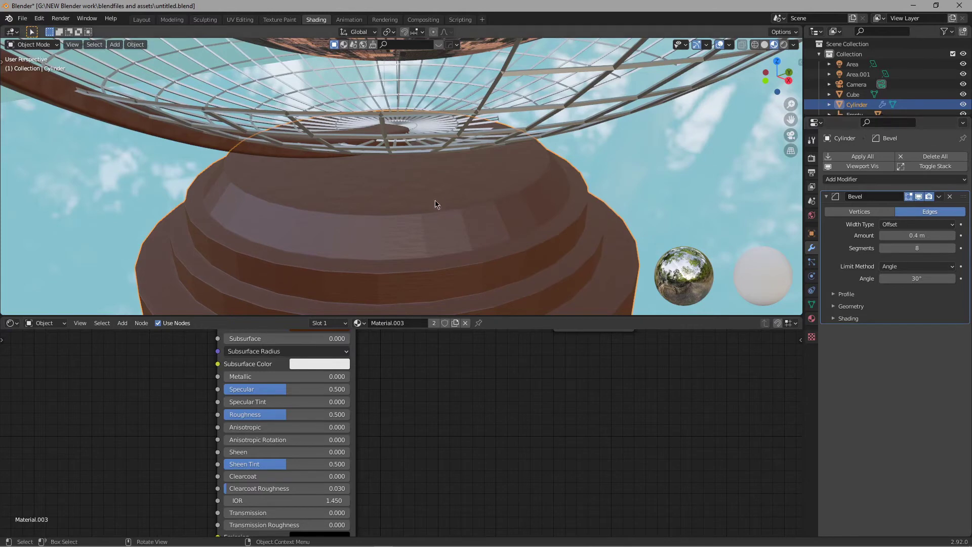
Step: Apply smooth shading to the stepped base
scroll(436, 204, down, 2)
shift+scroll(547, 215, down, 4)
click(639, 186)
click(454, 179)
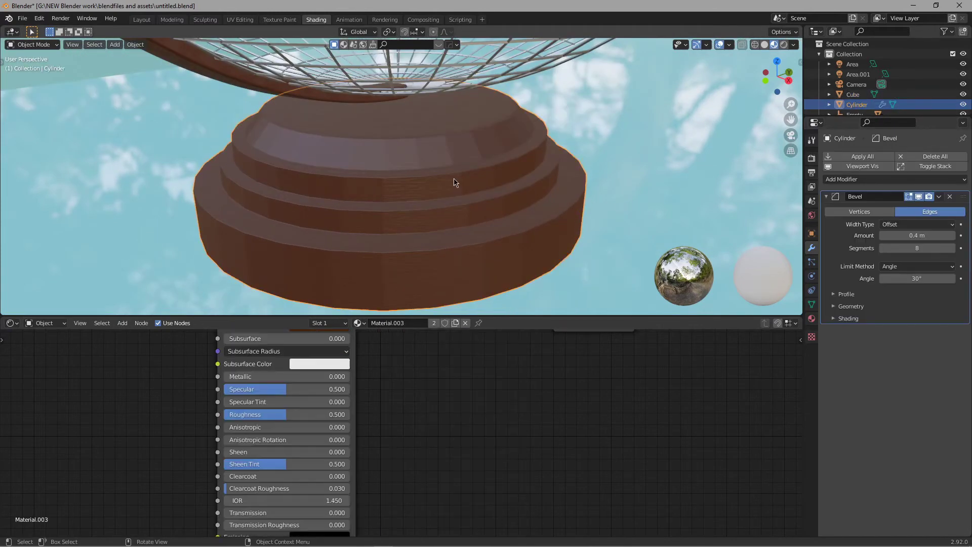
right_click(338, 168)
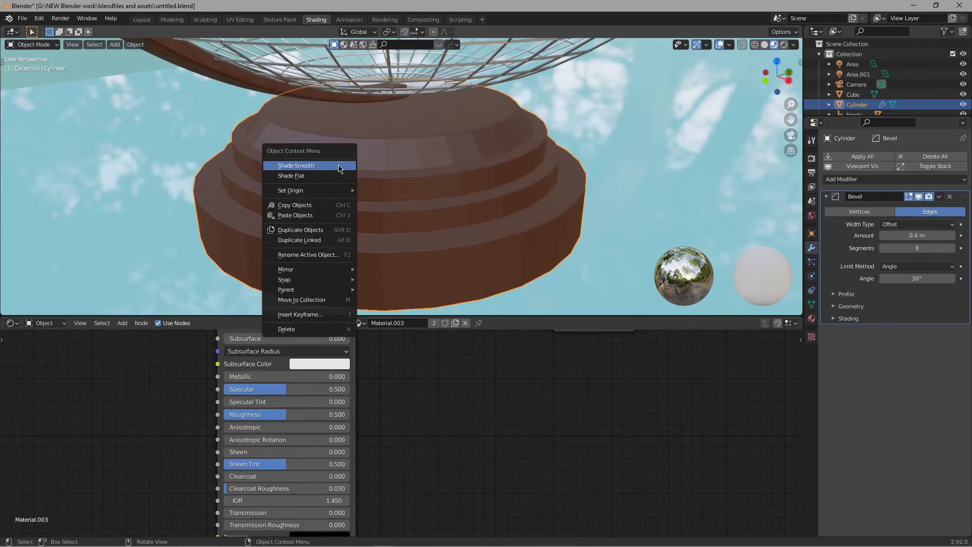
click(338, 168)
Step: Set the roughness of the brown Material.003 on the stepped base to 0.176 for a glossier finish
click(607, 138)
scroll(427, 205, down, 5)
shift+middle_drag(461, 187, 474, 256)
scroll(491, 258, down, 4)
click(439, 246)
shift+middle_drag(485, 224, 496, 251)
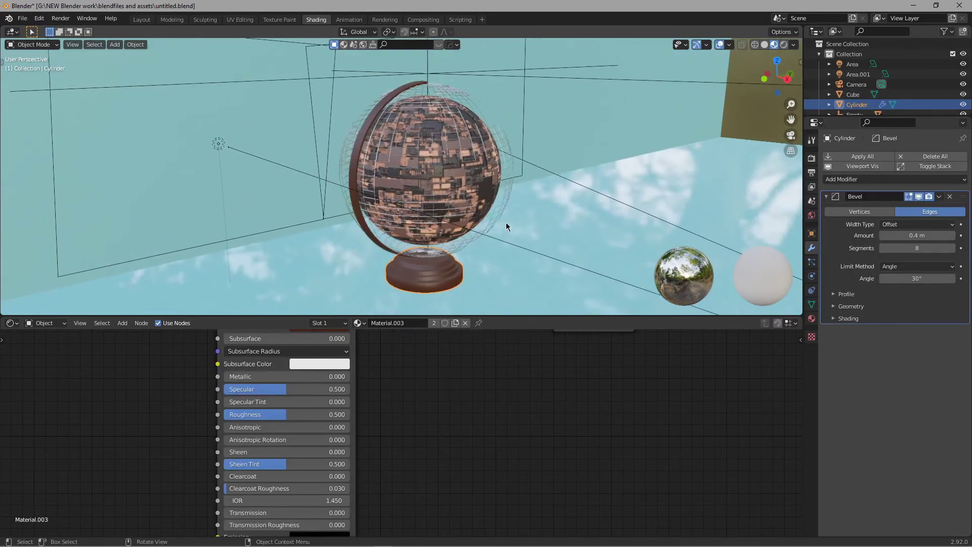
scroll(501, 226, up, 2)
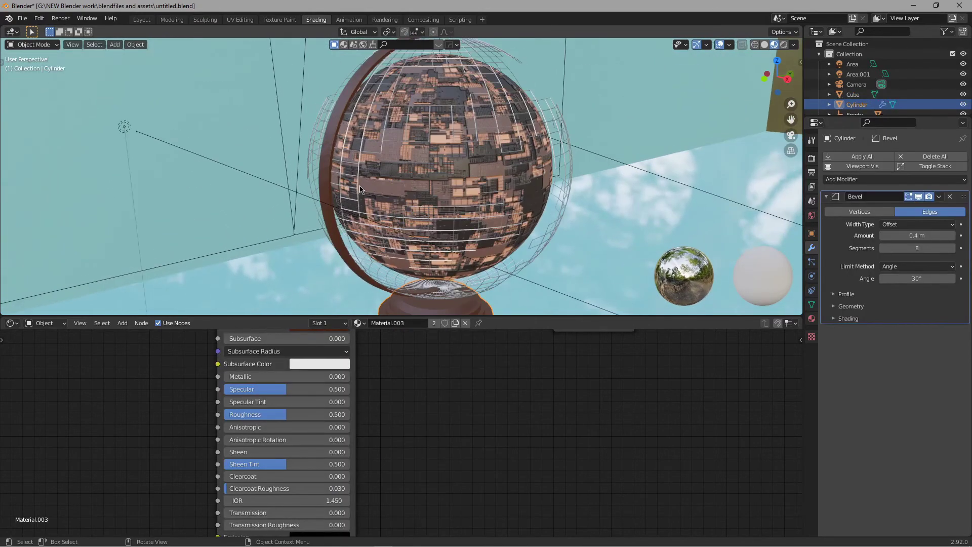
click(811, 318)
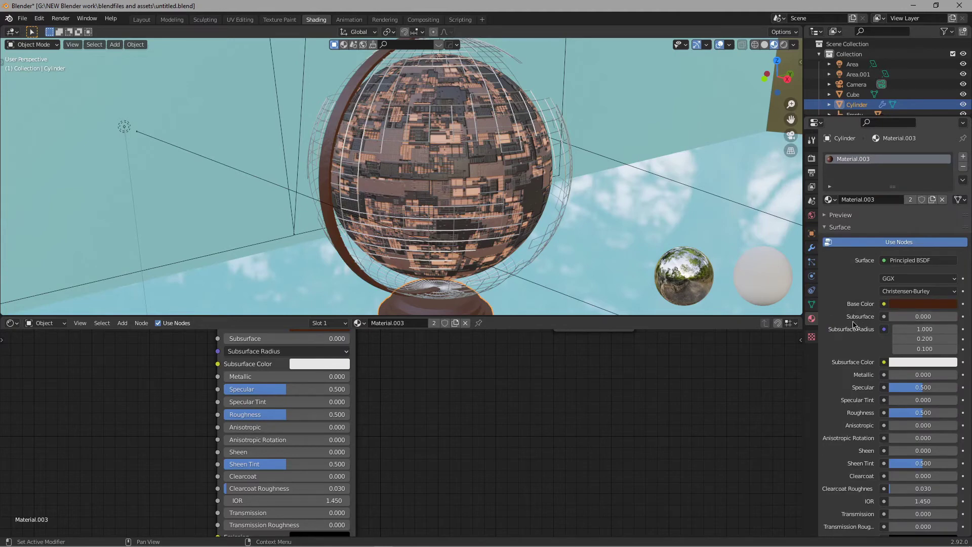
shift+middle_drag(565, 300, 583, 234)
drag(934, 412, 912, 413)
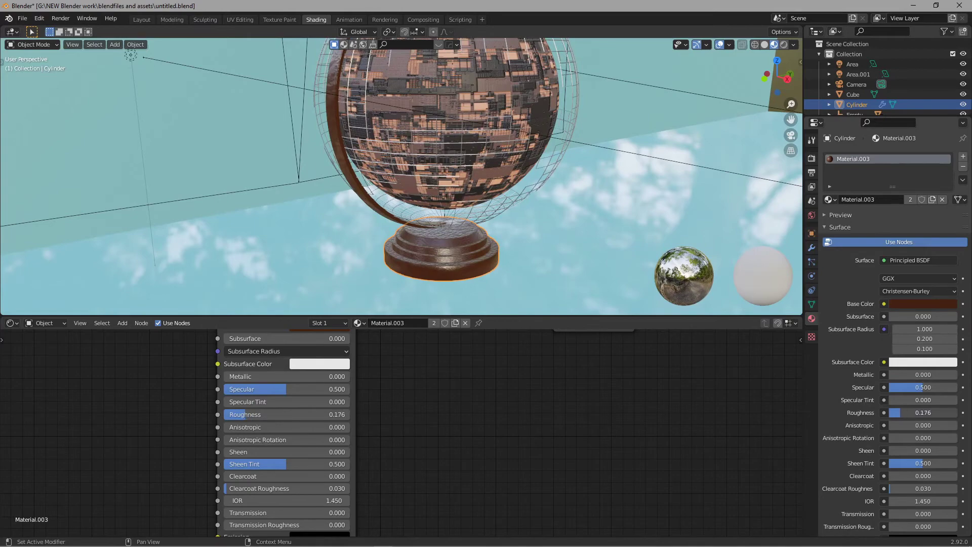
Step: Reduce the Bump node's strength to 0.017 in the stepped base's Material.003
middle_drag(496, 238, 509, 241)
scroll(404, 474, down, 3)
middle_drag(403, 476, 588, 369)
middle_drag(456, 481, 549, 411)
scroll(538, 415, up, 5)
scroll(537, 416, up, 2)
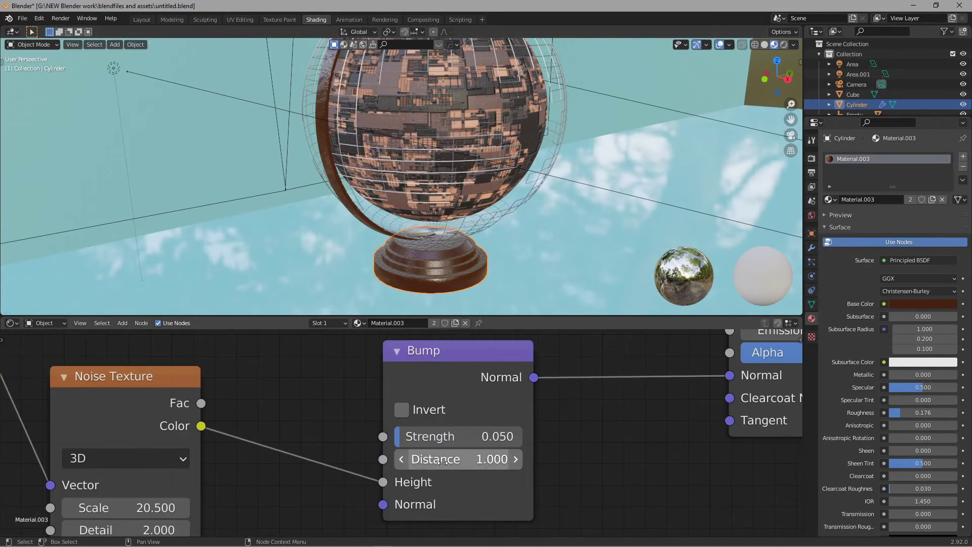
scroll(491, 273, up, 3)
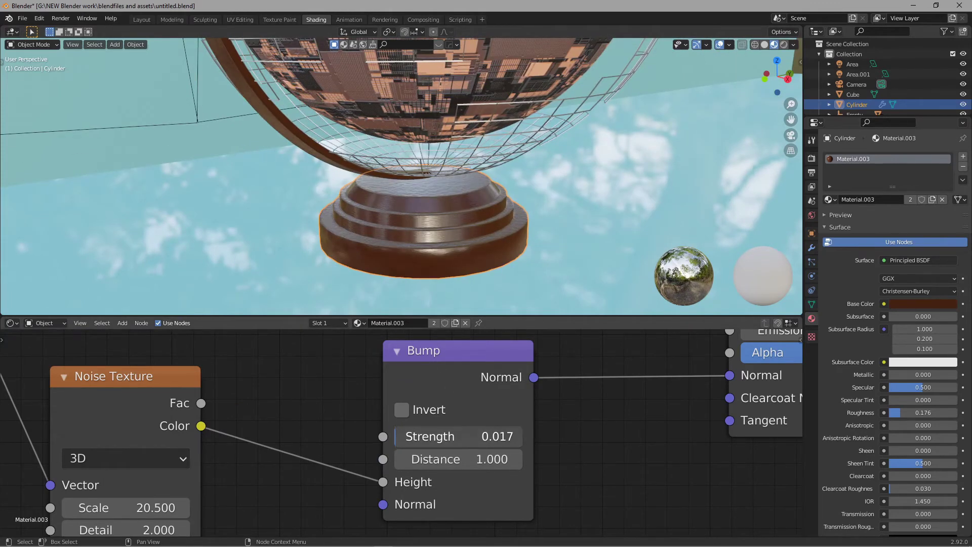
click(562, 190)
scroll(512, 193, down, 3)
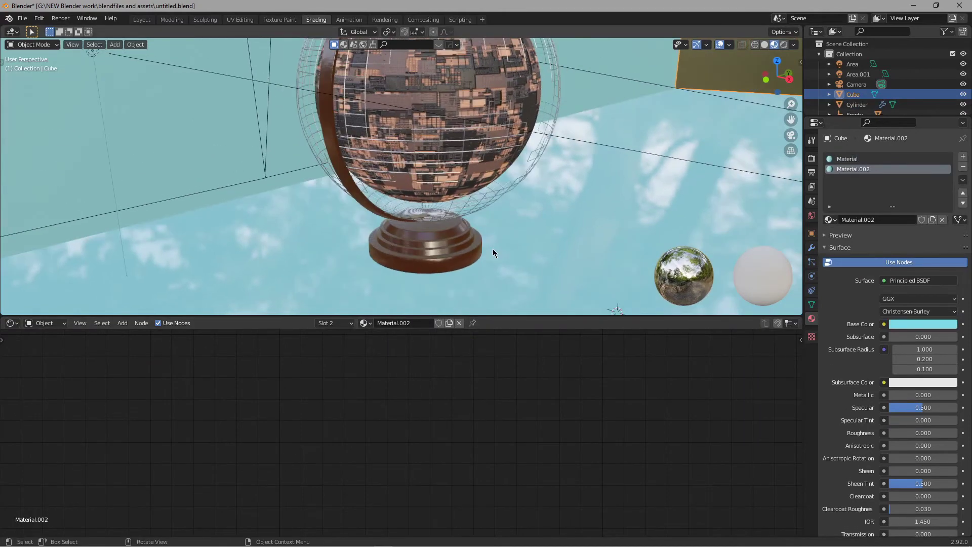
Step: Lighten the base color of Material.003 on the stepped base to a warmer brown
scroll(493, 254, up, 2)
click(491, 300)
scroll(570, 397, down, 6)
middle_drag(650, 354, 508, 451)
scroll(547, 426, down, 4)
middle_drag(588, 401, 565, 462)
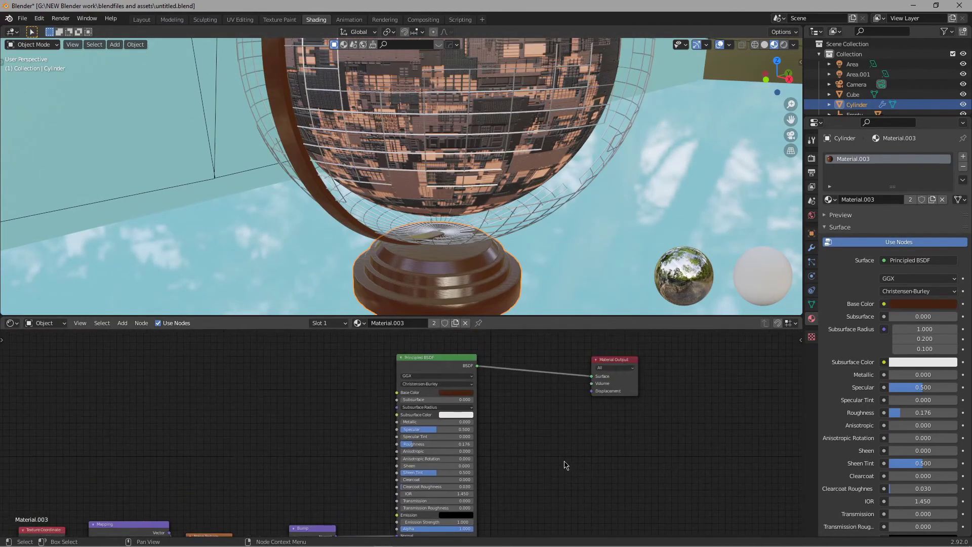
scroll(565, 465, up, 3)
click(491, 363)
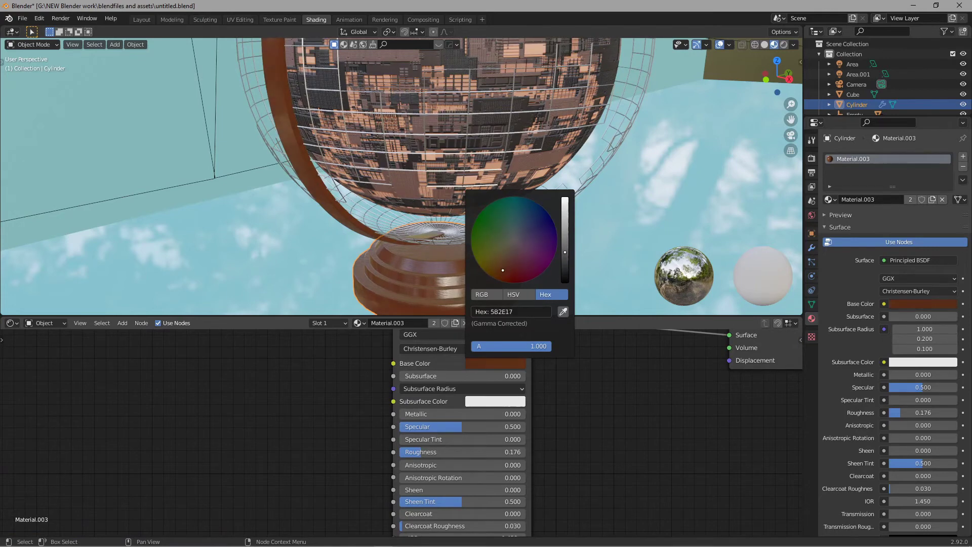
click(547, 214)
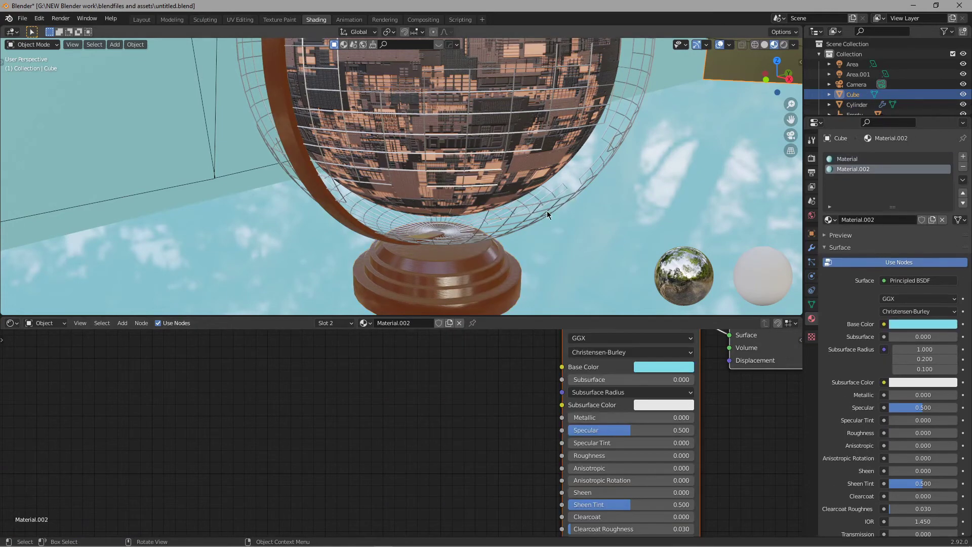
Step: Switch to Photos to check the base's color in the abstract globe reference image, and return to Blender
scroll(547, 214, down, 3)
middle_drag(531, 191, 540, 245)
middle_drag(514, 202, 509, 264)
click(478, 540)
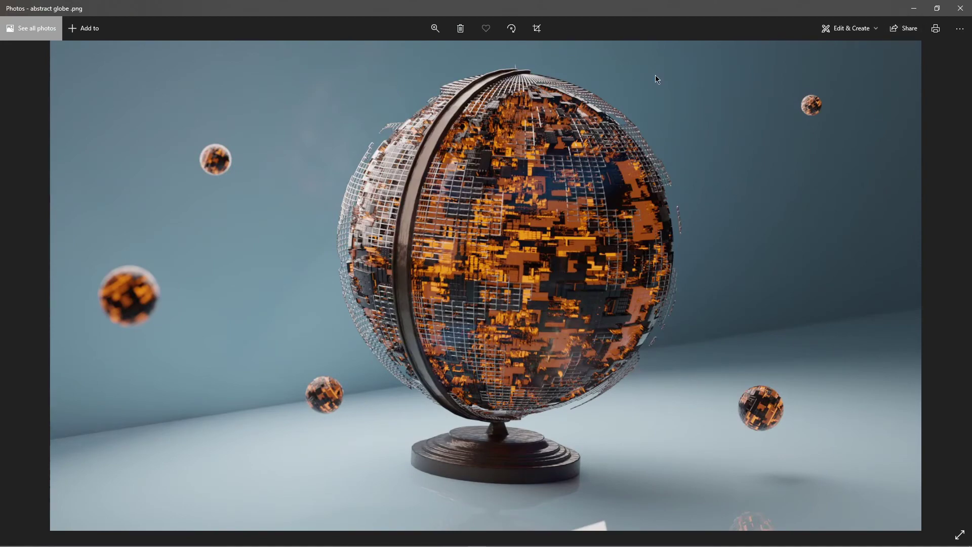
click(914, 8)
Step: Darken the base color of Material.003 on the stepped base to hex 391C0E
scroll(640, 148, up, 3)
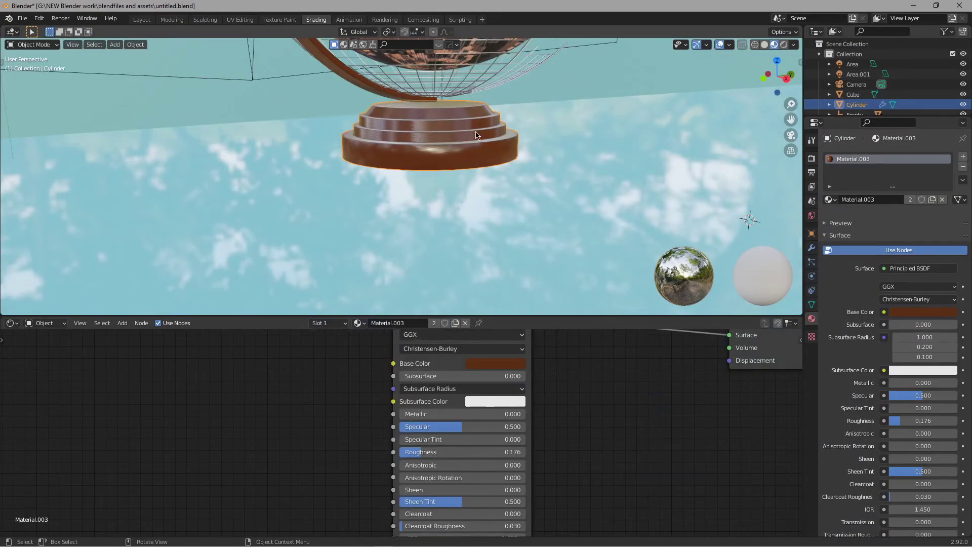
scroll(476, 135, up, 3)
click(495, 363)
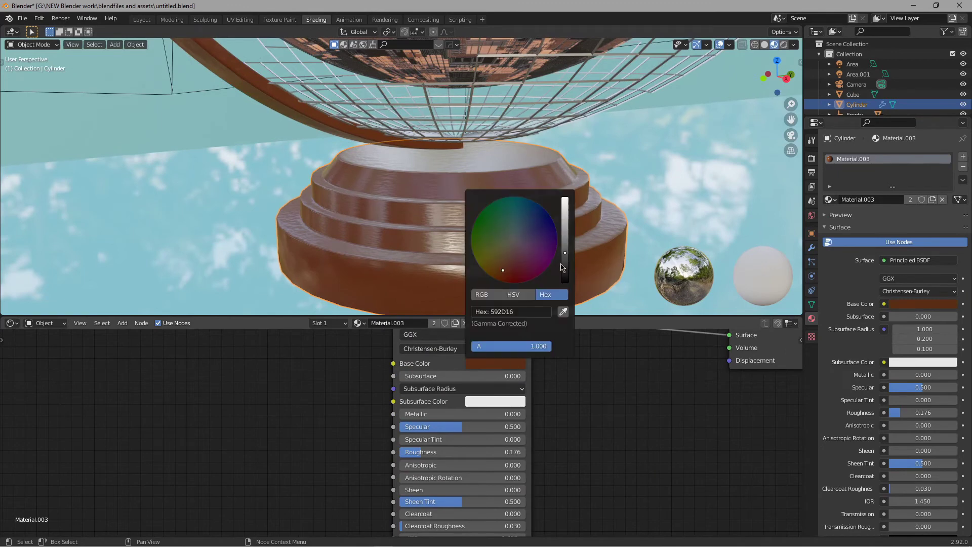
drag(565, 257, 565, 262)
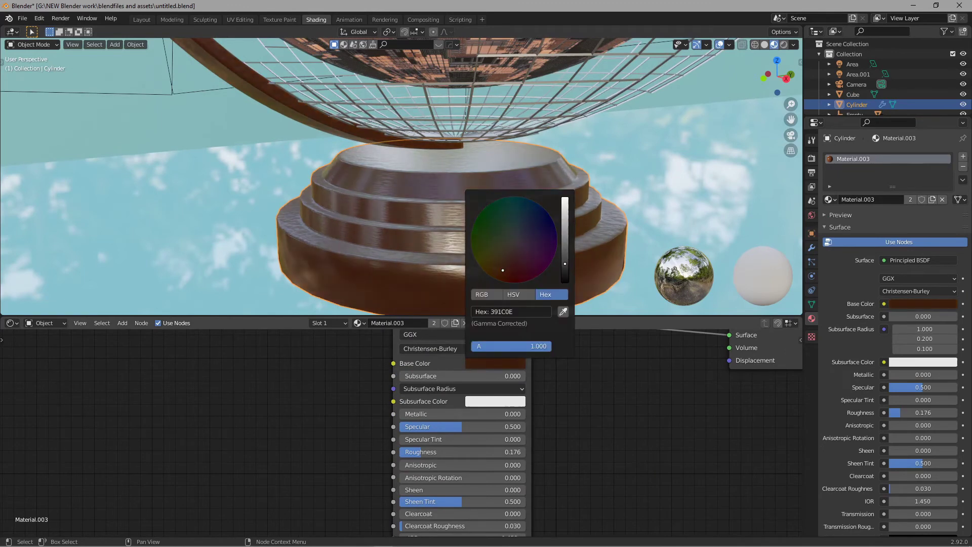
scroll(417, 224, down, 3)
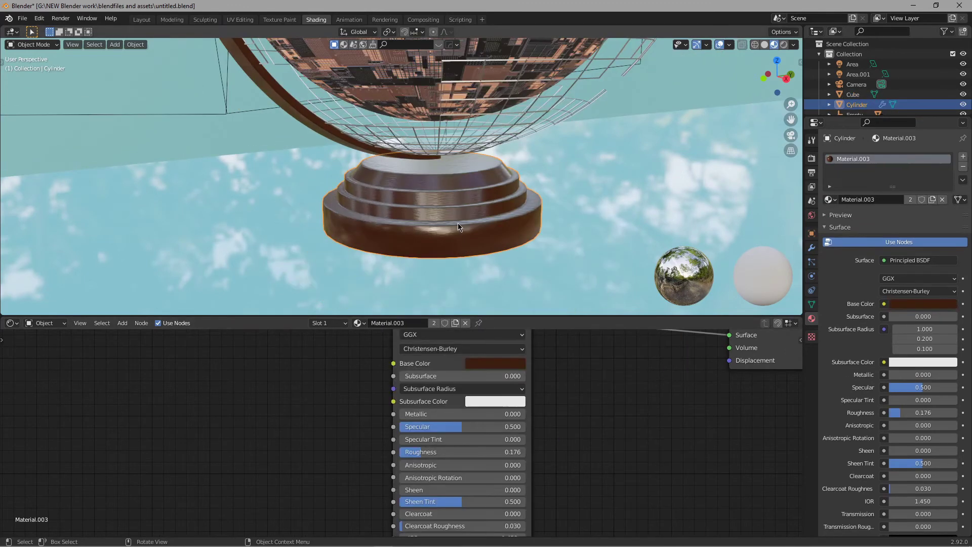
Step: Examine the shape and shading of the curved brown holder arm from several angles
scroll(376, 139, down, 3)
shift+middle_drag(481, 154, 488, 205)
scroll(488, 204, up, 3)
shift+middle_drag(416, 96, 458, 154)
scroll(458, 154, down, 5)
click(400, 153)
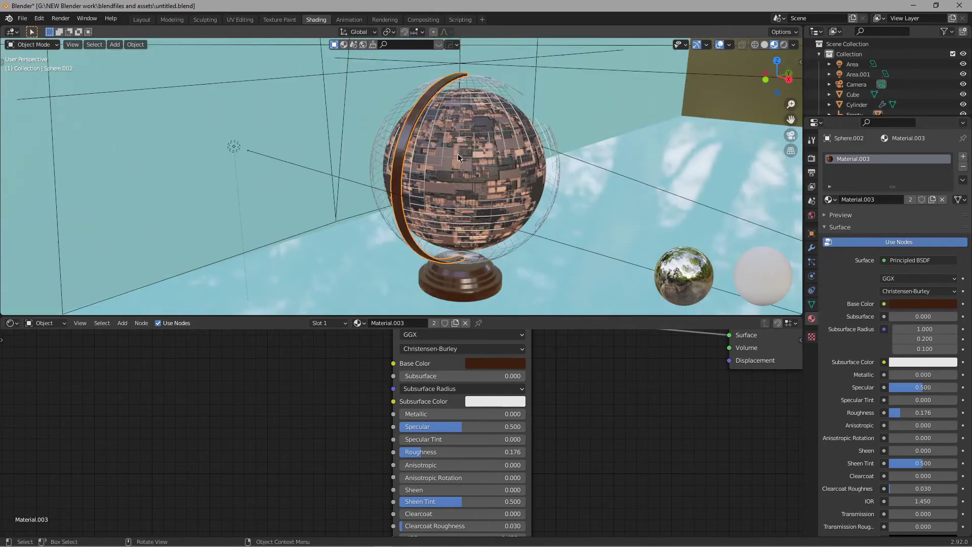
middle_drag(453, 170, 477, 188)
scroll(467, 177, up, 3)
scroll(477, 188, up, 2)
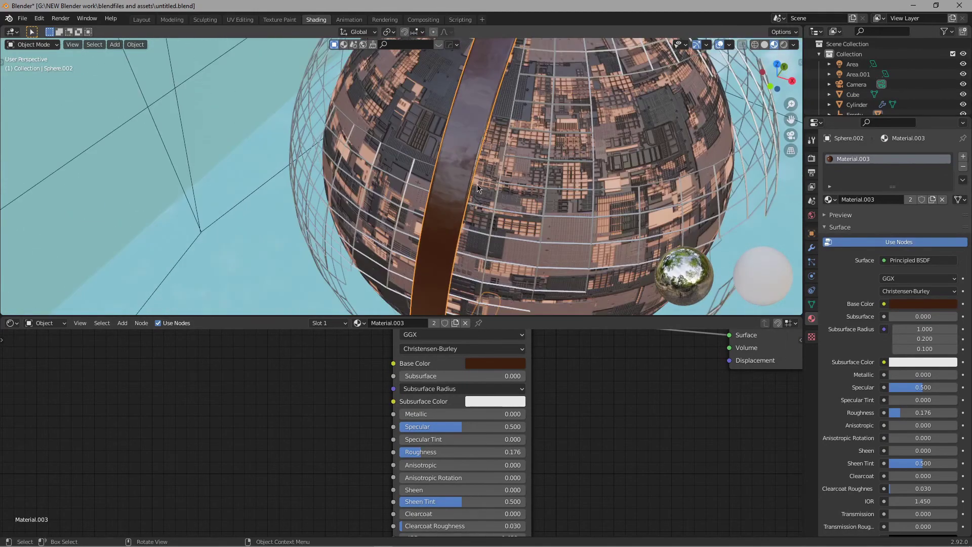
scroll(477, 185, down, 5)
middle_drag(420, 160, 339, 108)
scroll(423, 163, up, 4)
scroll(424, 163, down, 3)
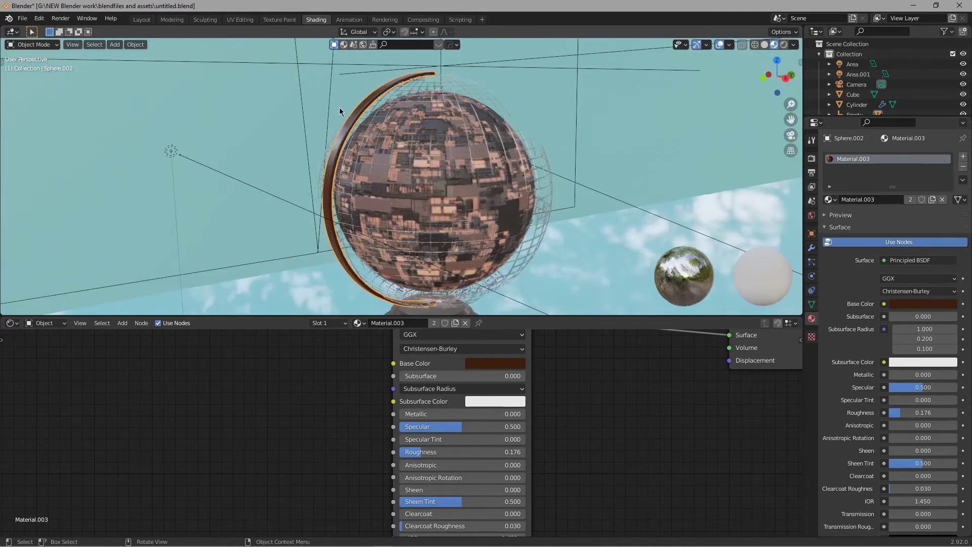
scroll(339, 111, down, 3)
middle_drag(438, 146, 567, 126)
click(423, 275)
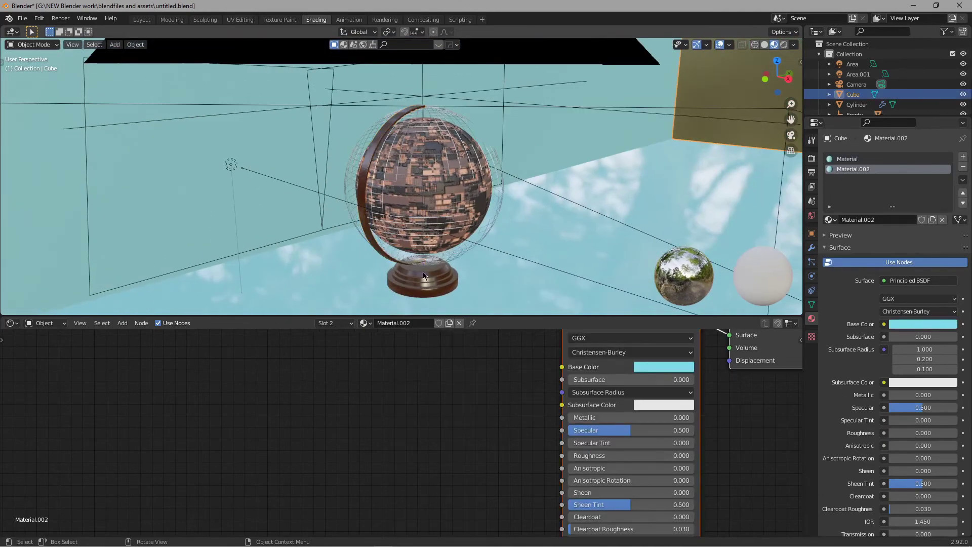
Step: Select the curved holder arm around the sphere and open its mesh in Edit Mode
click(372, 247)
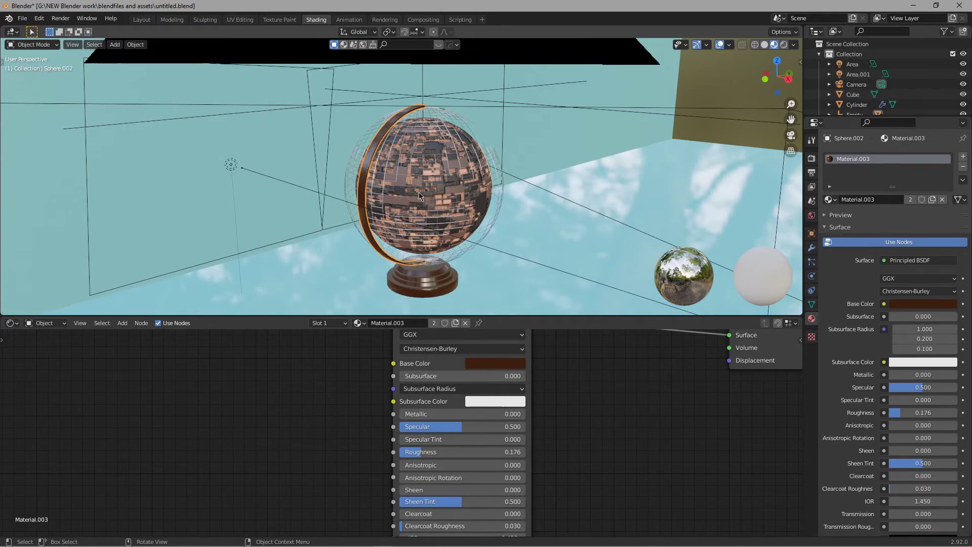
scroll(418, 151, up, 4)
middle_drag(369, 160, 408, 172)
scroll(418, 151, down, 1)
key(Tab)
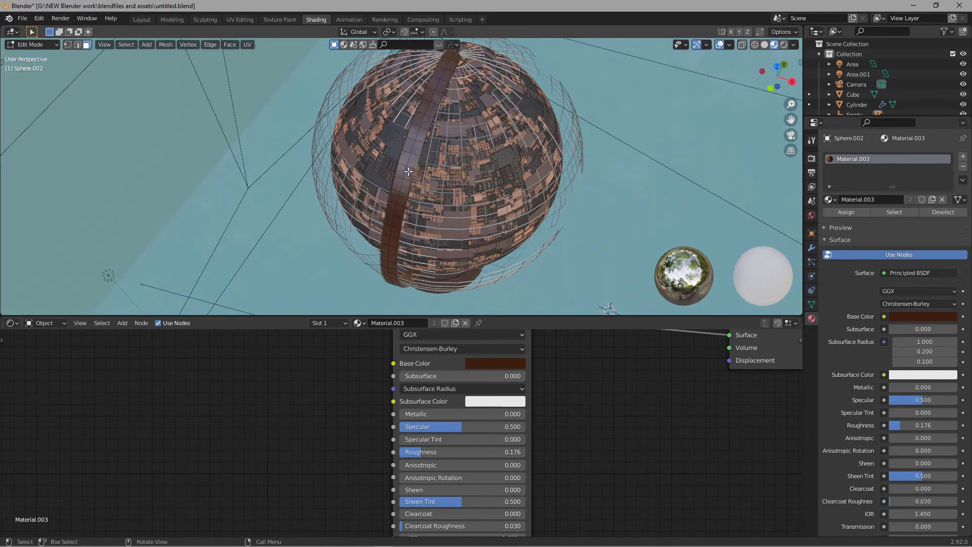
scroll(437, 182, up, 3)
middle_drag(477, 162, 449, 163)
Step: Add two centered loop cuts running along the length of the holder arm, one in each half of its width
click(424, 164)
click(435, 166)
click(433, 193)
click(428, 234)
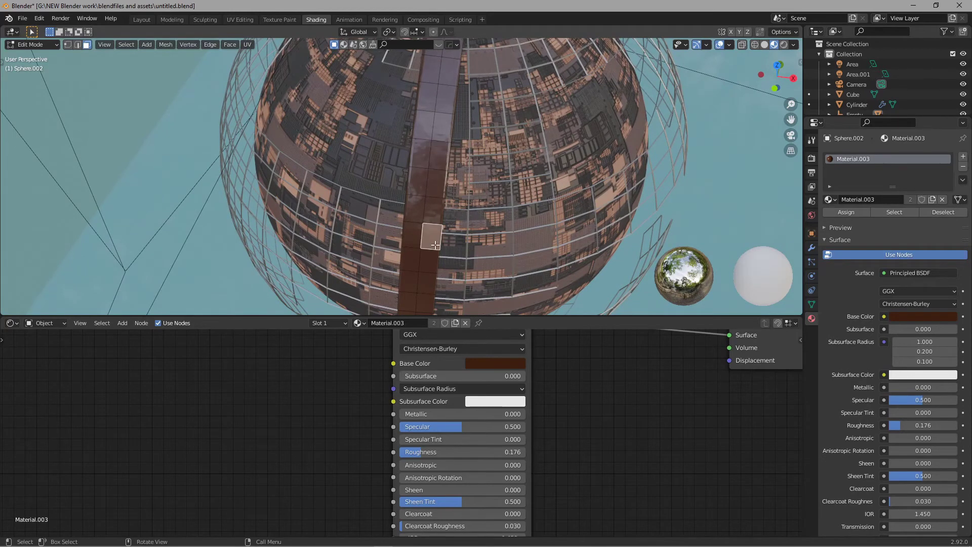
key(ctrl+r)
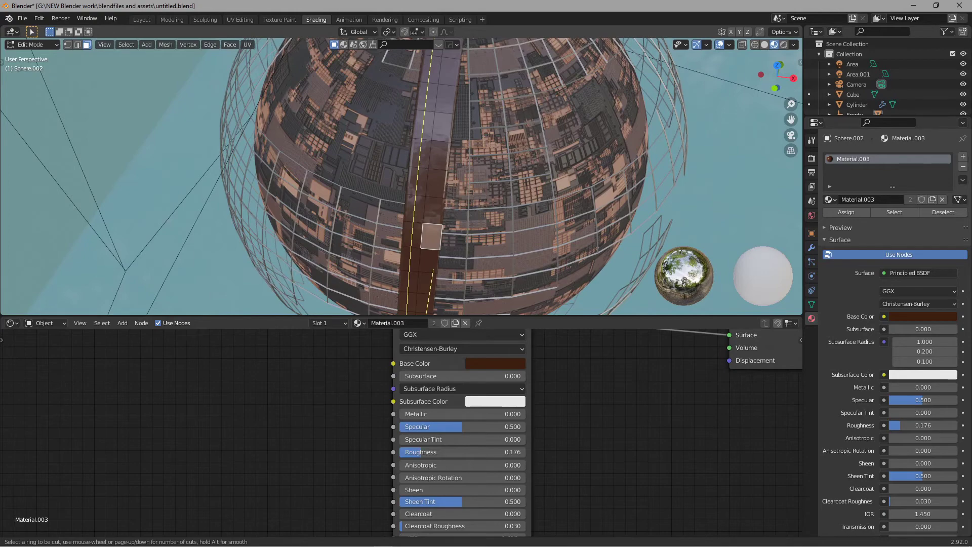
click(424, 164)
right_click(424, 164)
key(ctrl+r)
click(442, 165)
right_click(442, 165)
Step: Extrude the two outermost lengthwise face loops of the holder arm by about 0.0034 m and return to Object Mode
middle_drag(518, 166, 527, 153)
ctrl+middle_drag(475, 170, 460, 155)
key(3)
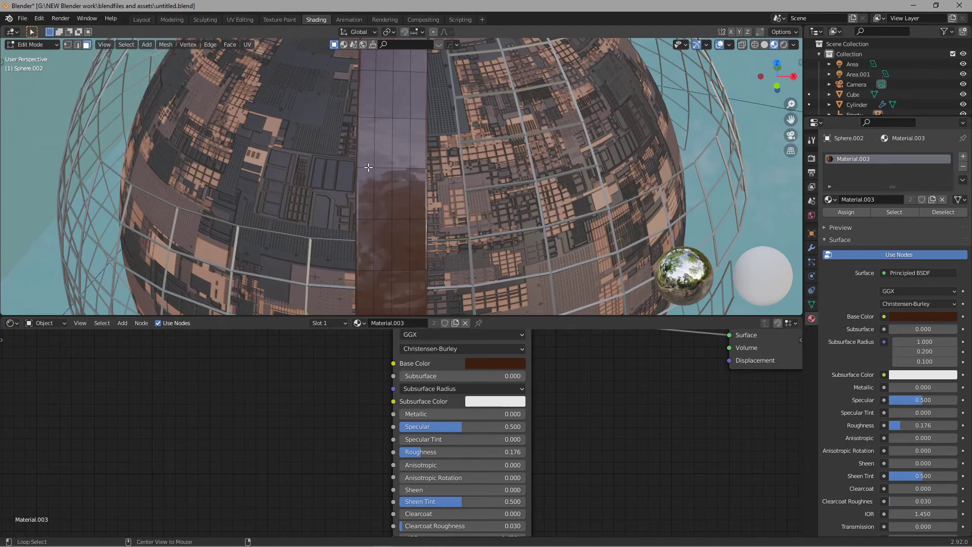
alt+click(368, 167)
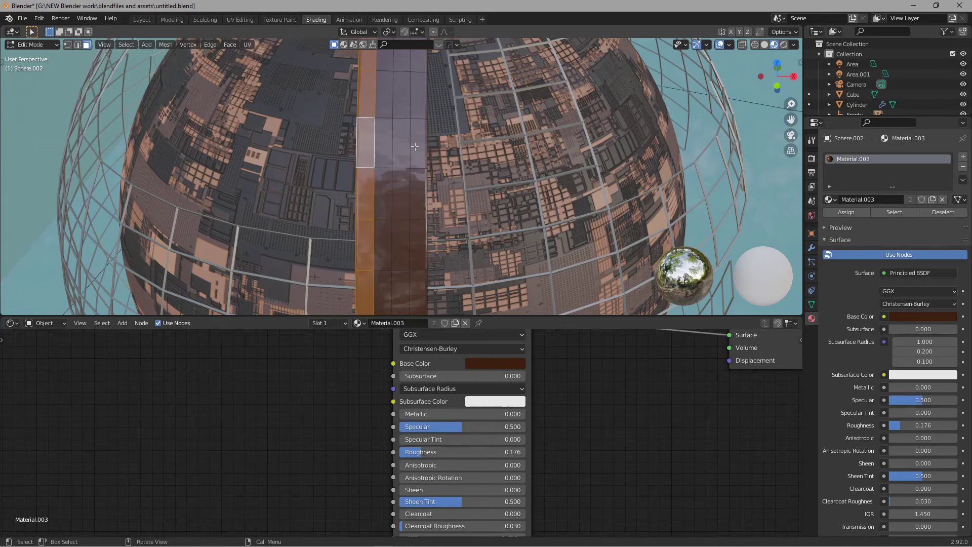
scroll(415, 146, down, 5)
scroll(414, 249, down, 2)
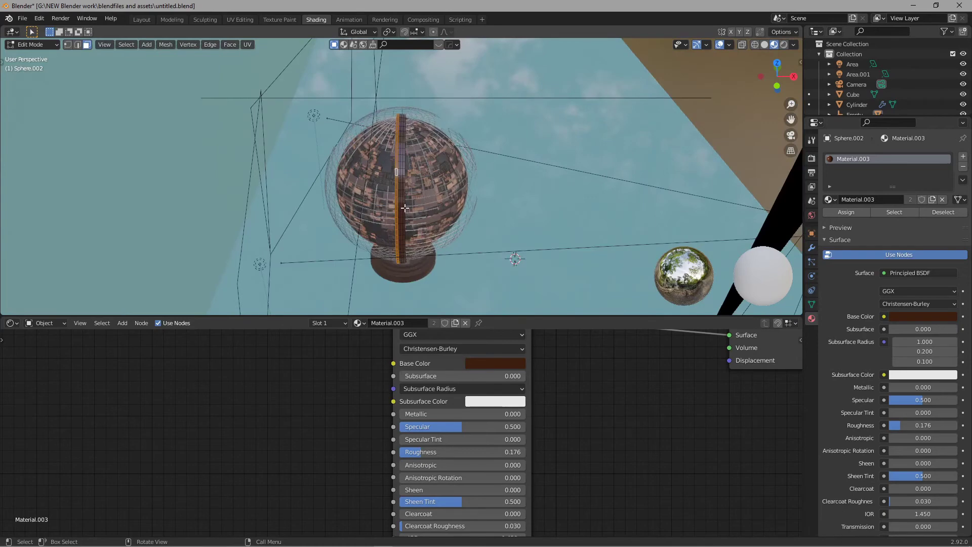
scroll(408, 211, up, 5)
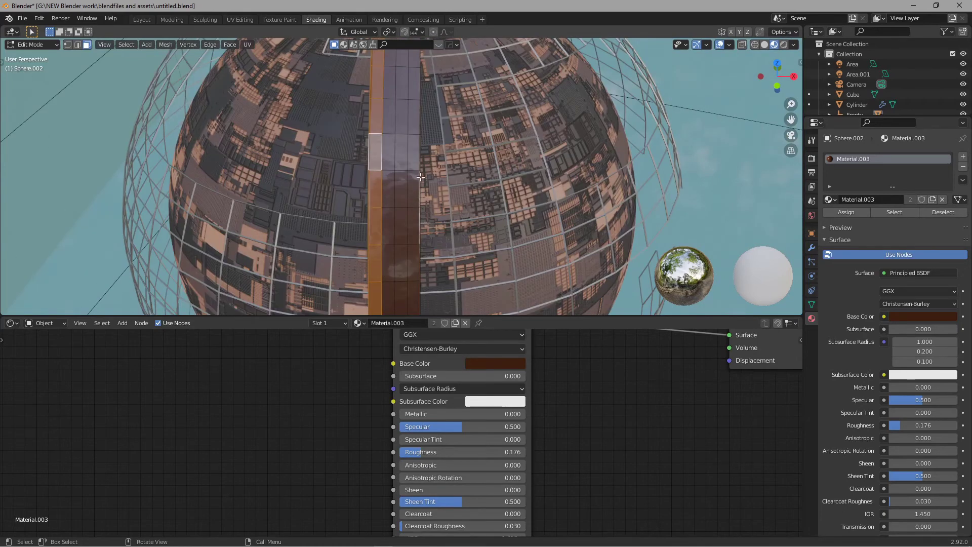
alt+shift+click(413, 171)
scroll(434, 181, down, 3)
middle_drag(439, 176, 349, 147)
shift+middle_drag(485, 161, 542, 152)
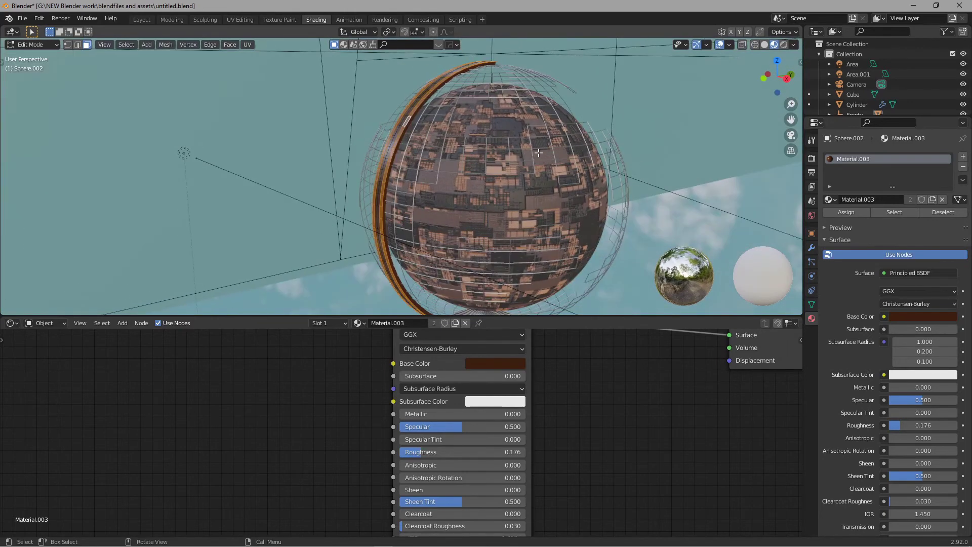
key(e)
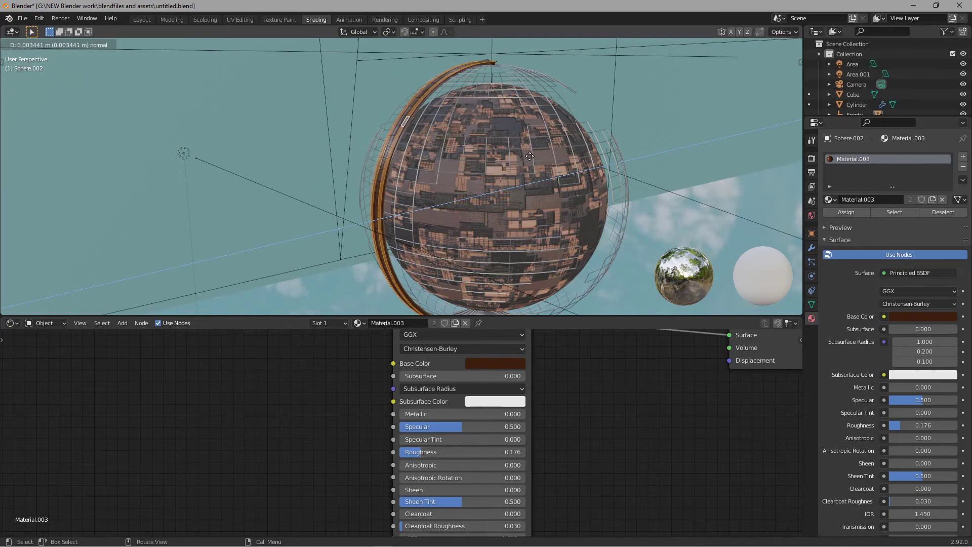
click(530, 156)
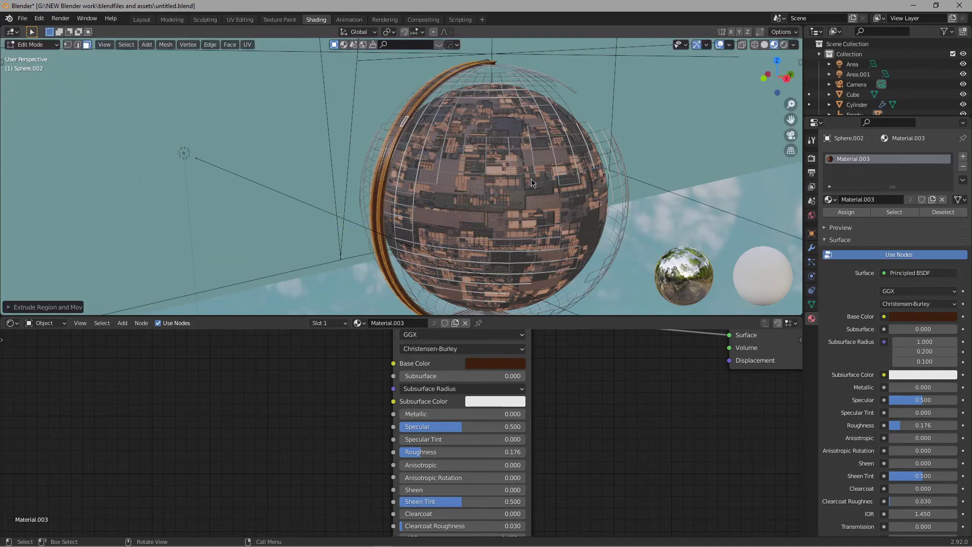
key(Tab)
Step: Inspect the holder arm's raised edges from several angles and compare them with the abstract globe reference image
click(512, 171)
scroll(513, 171, up, 3)
key(ctrl+z)
click(707, 124)
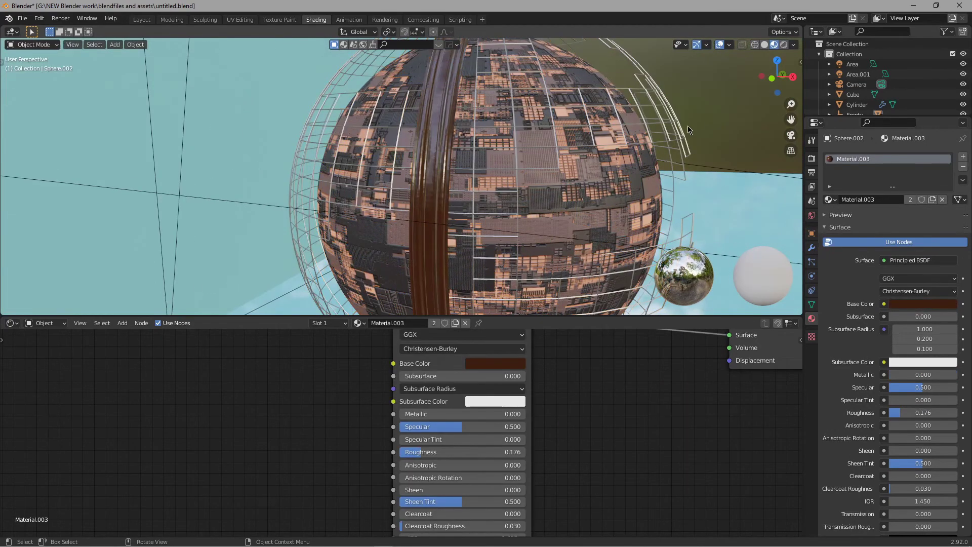
scroll(498, 133, down, 2)
middle_drag(498, 132, 349, 154)
scroll(476, 125, down, 2)
scroll(487, 167, up, 2)
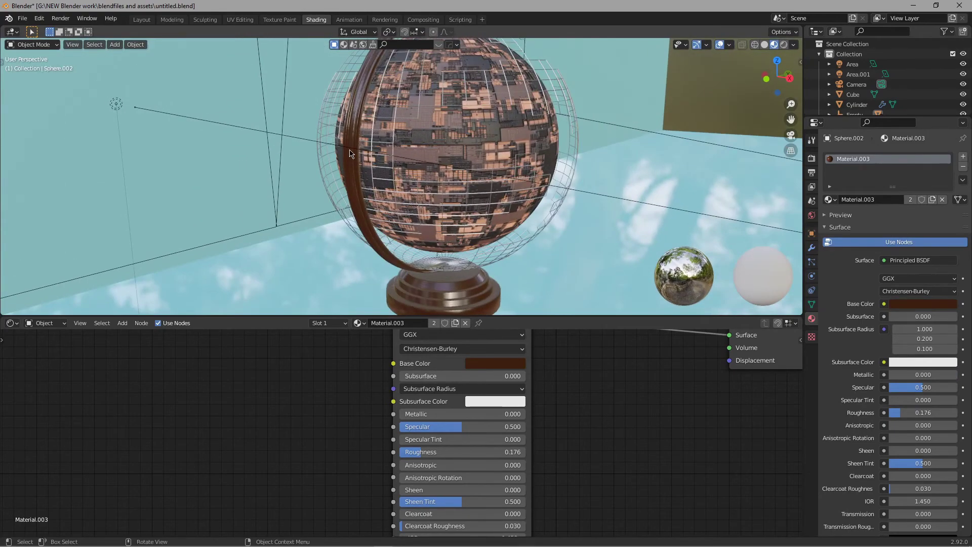
click(349, 154)
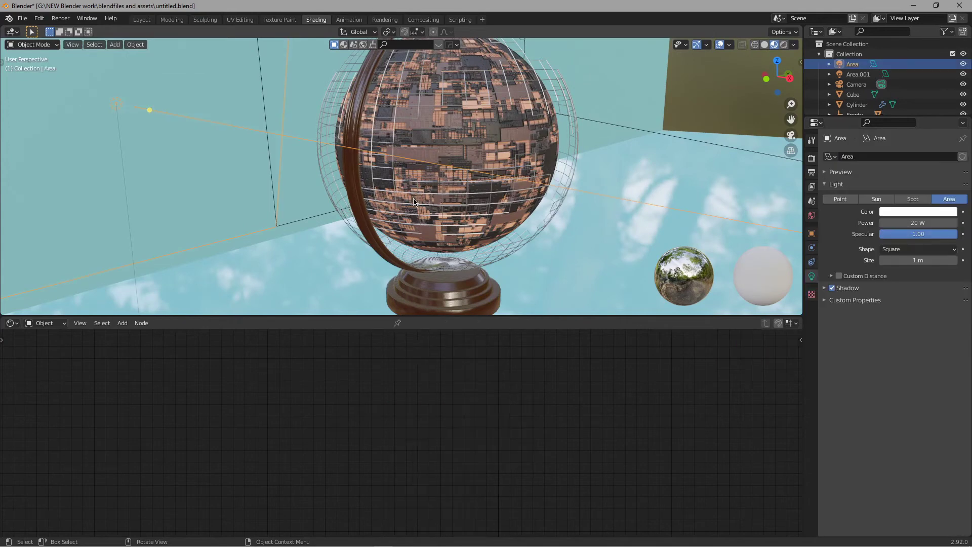
click(353, 194)
middle_drag(352, 194, 454, 185)
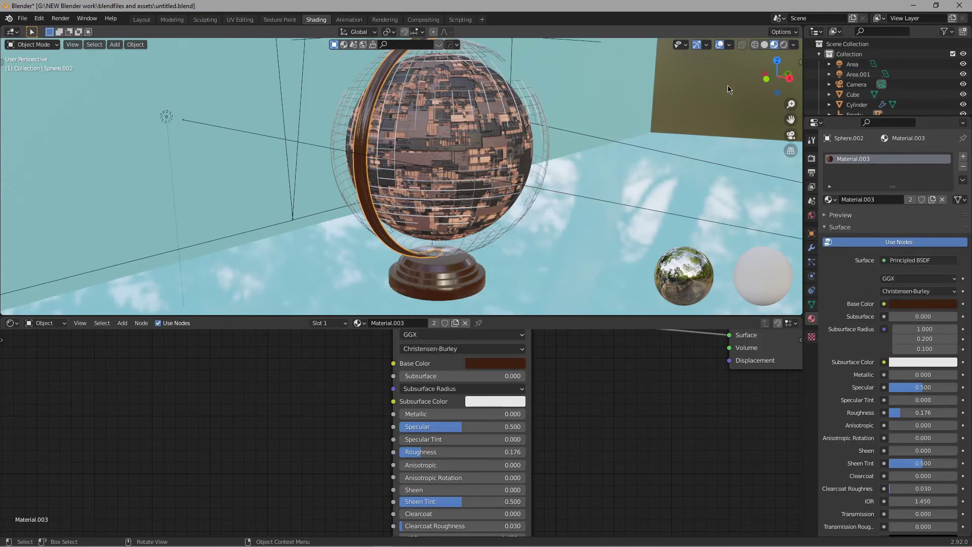
middle_drag(416, 168, 466, 163)
scroll(451, 157, down, 2)
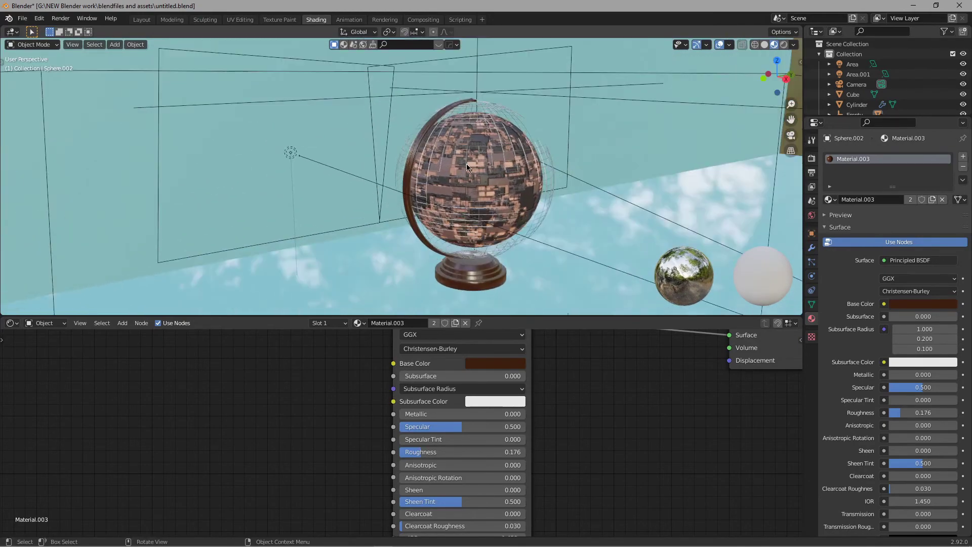
shift+middle_drag(429, 207, 396, 130)
click(478, 540)
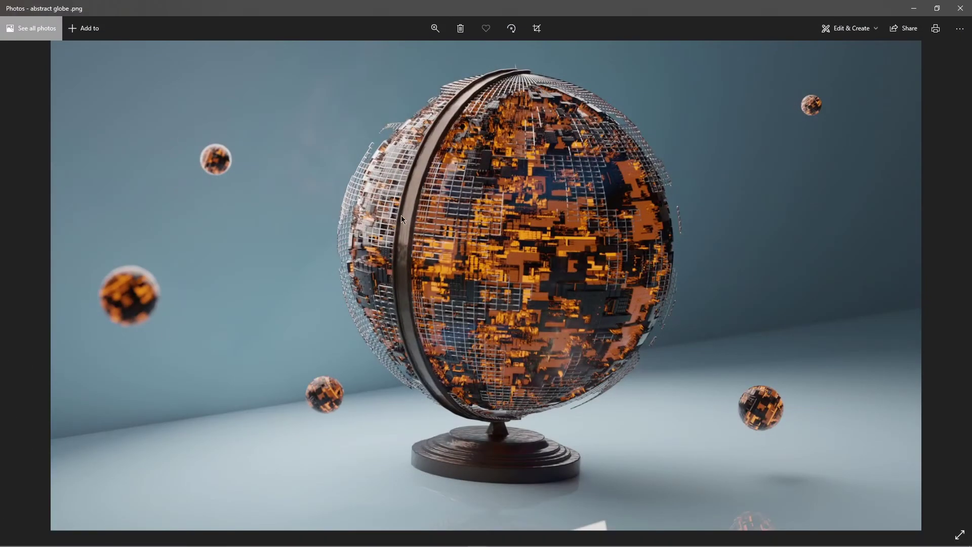
click(914, 8)
Step: Duplicate the textured sci-fi sphere and place the copy beside the globe along the global Y axis
middle_drag(463, 155, 478, 175)
click(485, 161)
scroll(532, 190, up, 4)
scroll(511, 171, down, 4)
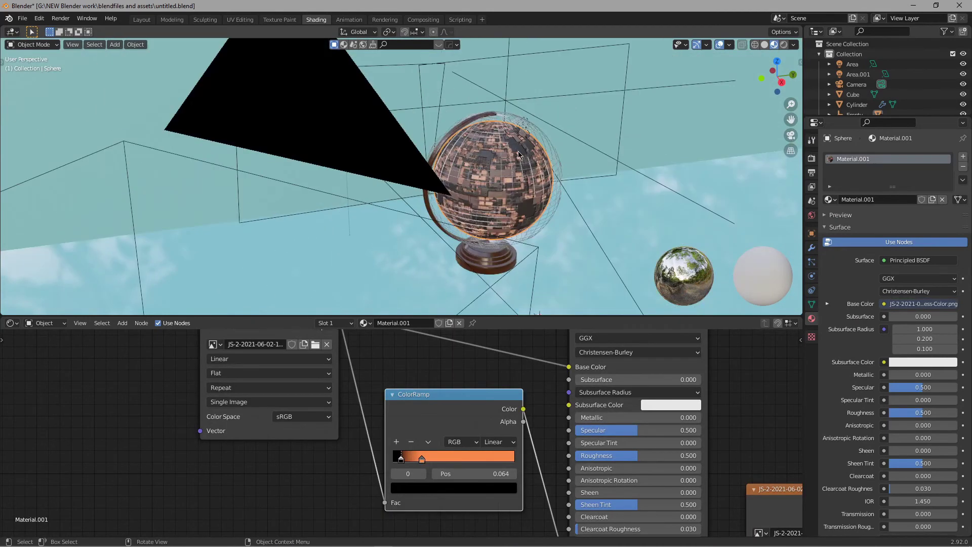
key(shift+d)
key(y)
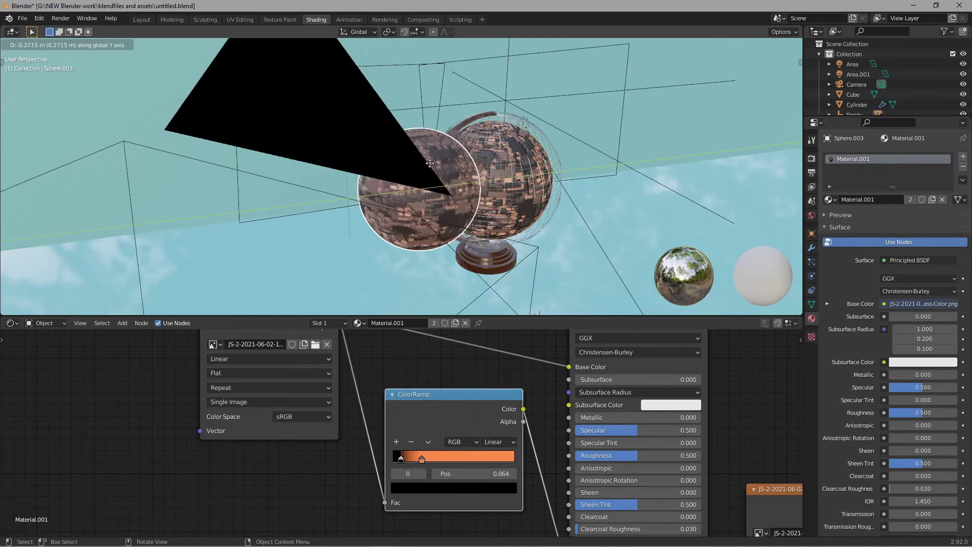
click(360, 190)
scroll(509, 208, up, 3)
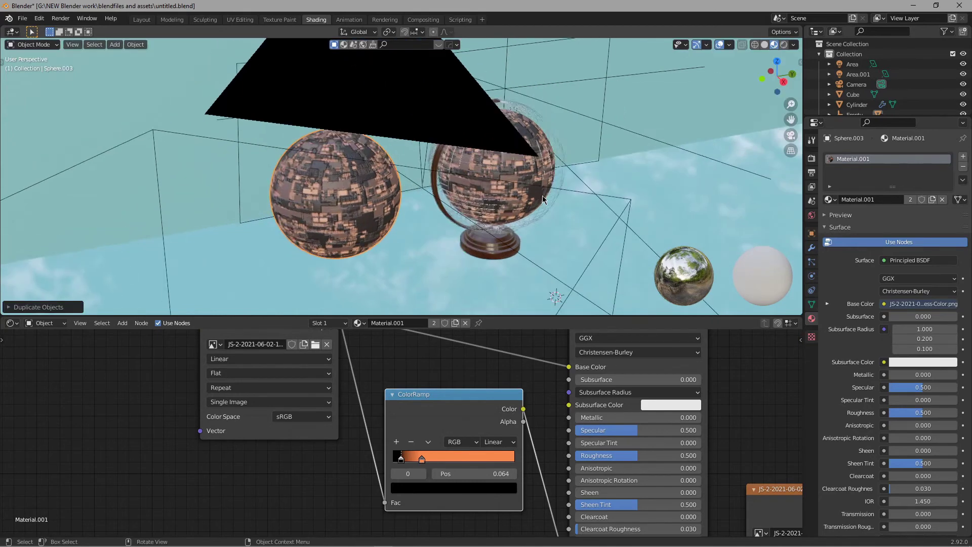
Step: Scale down the duplicated sphere and move it along the global X axis in front of the globe
key(s)
click(337, 210)
key(g)
key(x)
click(443, 266)
scroll(418, 200, up, 5)
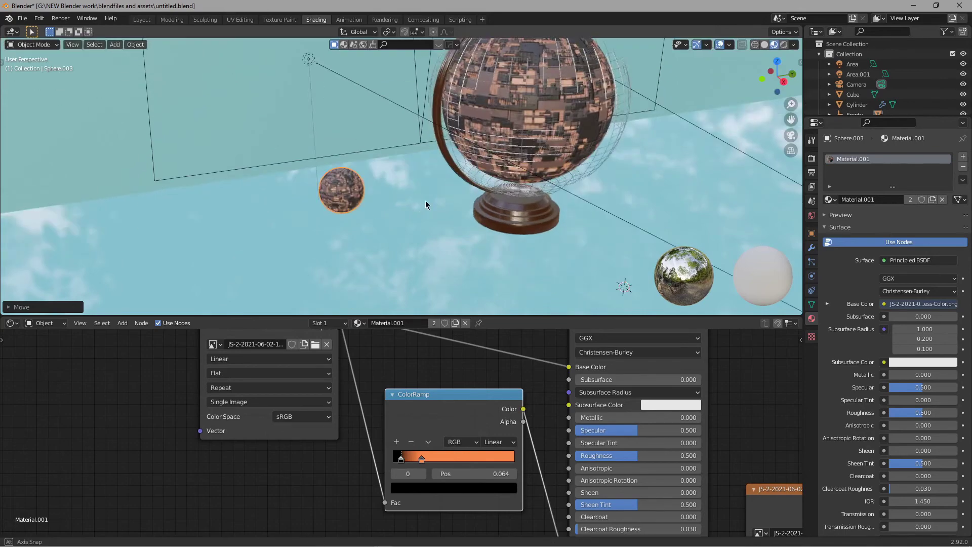
scroll(485, 212, down, 4)
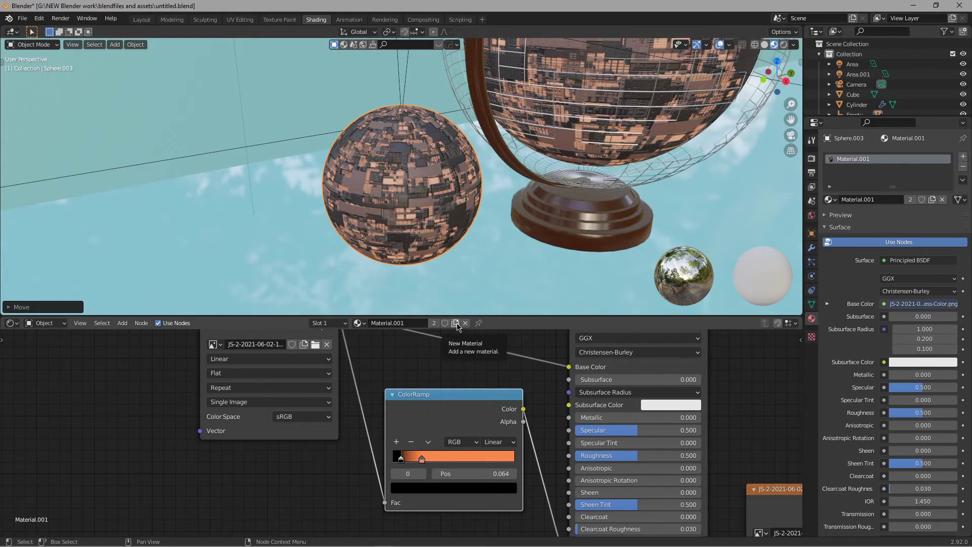
Step: Give the small sphere its own copy of the material and delete the Displacement node from that copy
click(456, 323)
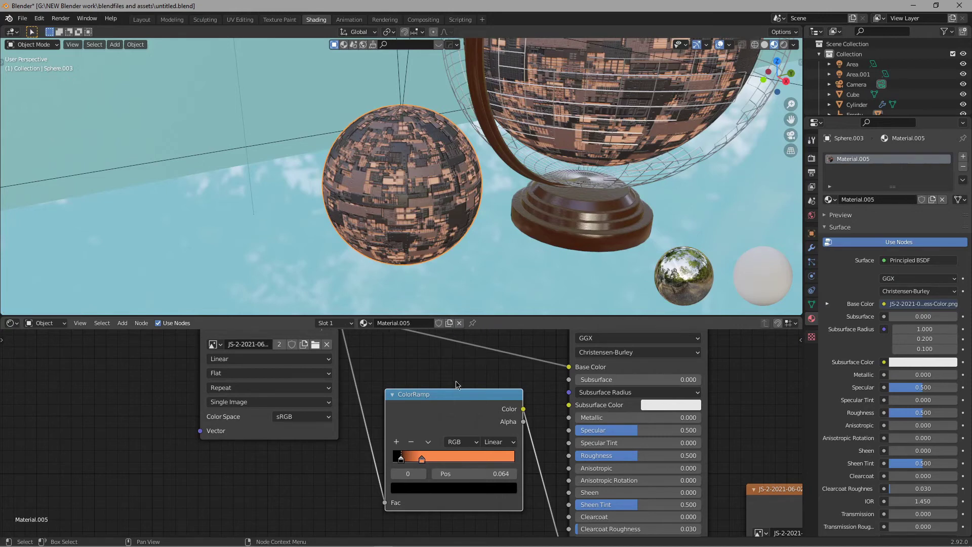
scroll(357, 500, down, 8)
middle_drag(597, 503, 432, 439)
scroll(540, 395, down, 3)
middle_drag(538, 400, 523, 432)
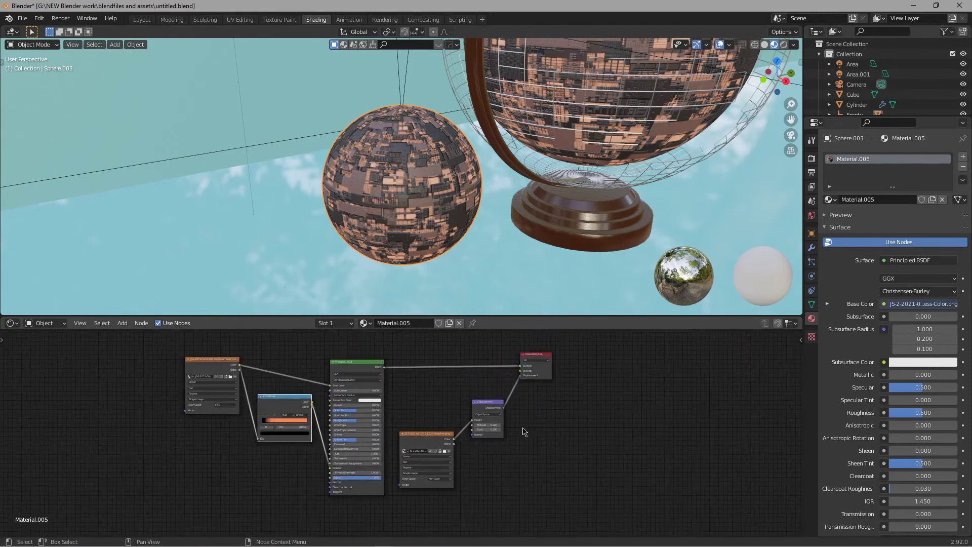
scroll(523, 432, up, 1)
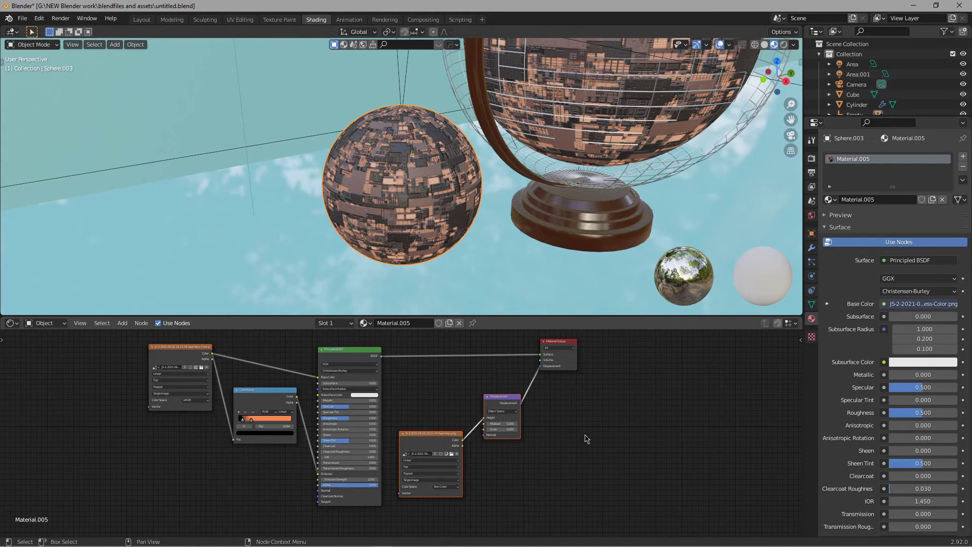
scroll(585, 439, up, 2)
click(512, 368)
click(542, 388)
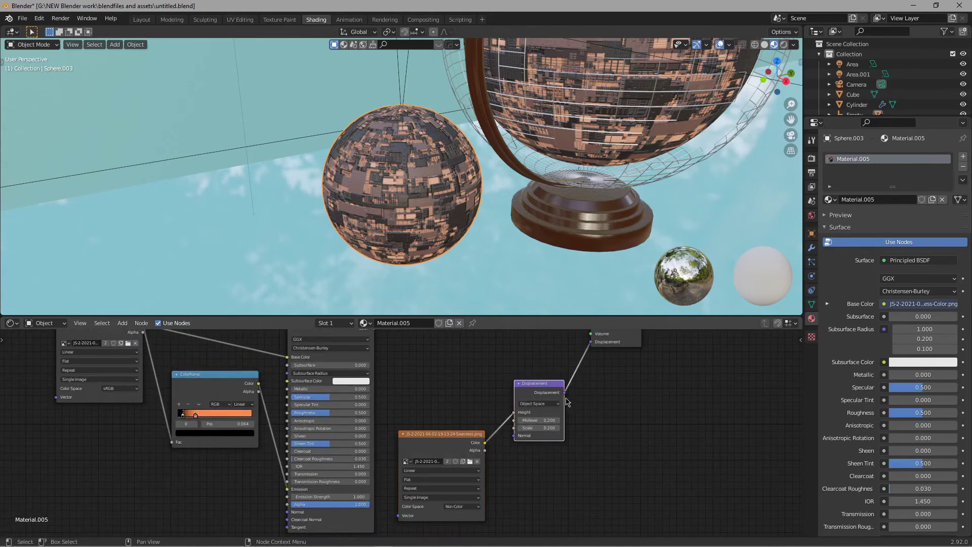
scroll(580, 410, up, 2)
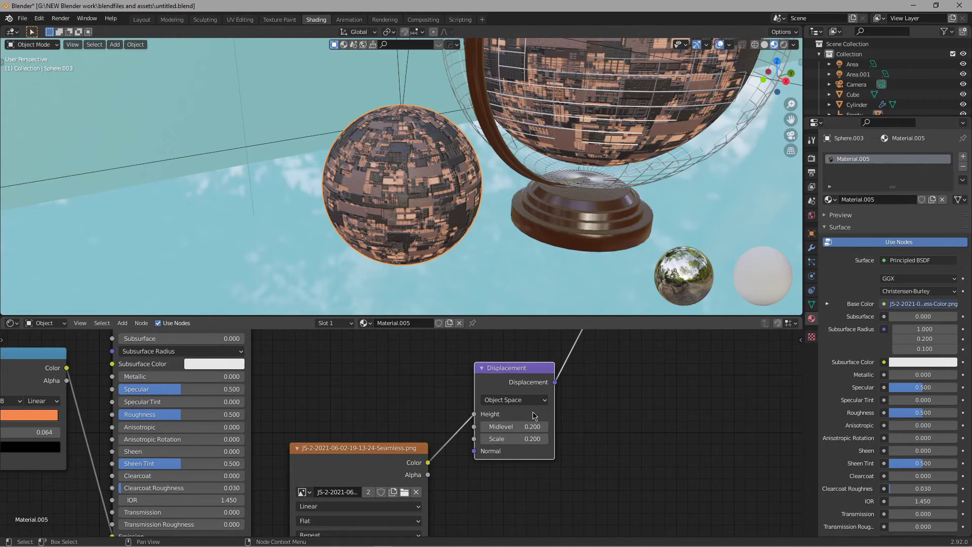
key(x)
scroll(420, 442, down, 3)
middle_drag(402, 444, 564, 366)
drag(566, 365, 241, 421)
scroll(240, 421, up, 3)
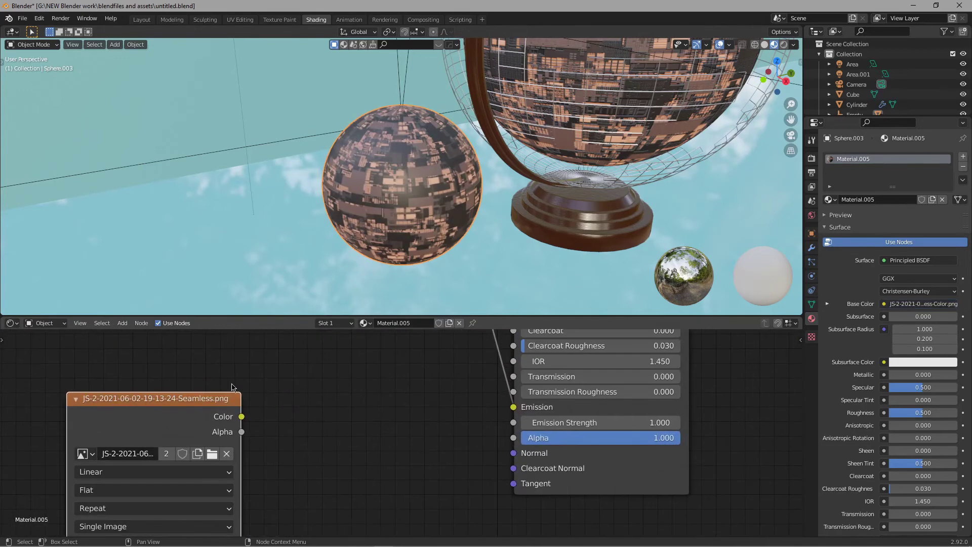
scroll(248, 405, down, 2)
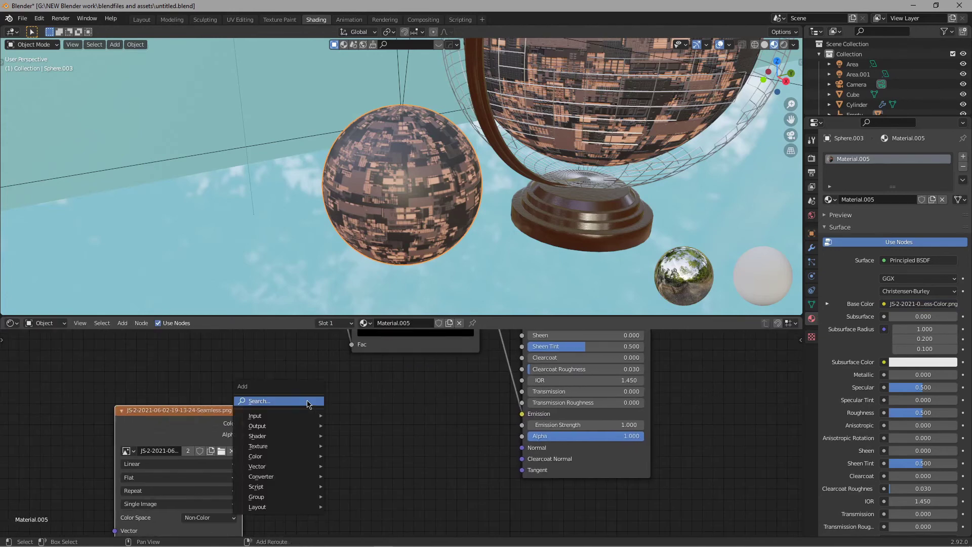
Step: Add a Bump node, feeding the image's Color into Height and the Bump's Normal into the Principled BSDF's Normal
key(shift+a)
click(306, 400)
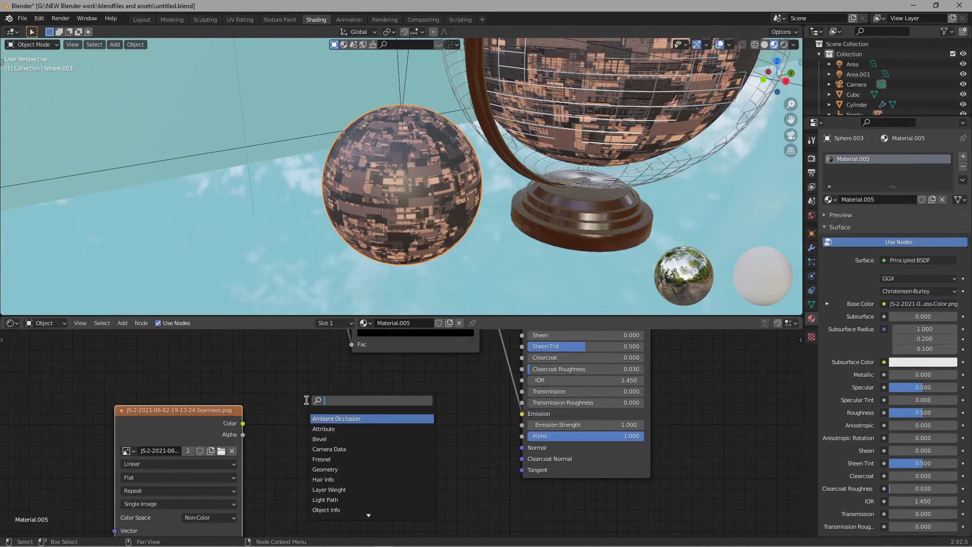
text(bump)
key(Return)
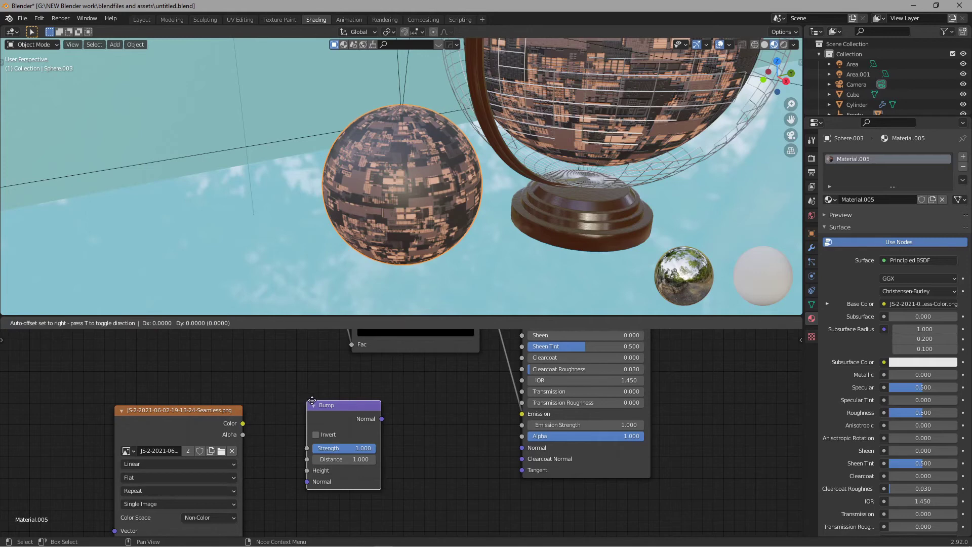
click(333, 399)
drag(244, 424, 332, 466)
drag(407, 414, 523, 447)
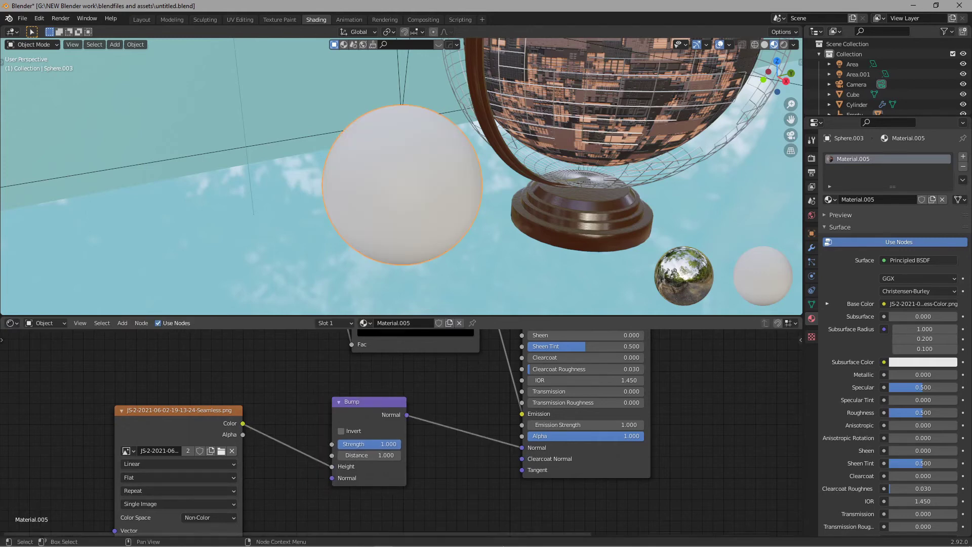
Step: Compare the small sphere's bump-mapped surface with the large globe up close, and look through the camera
scroll(422, 183, up, 5)
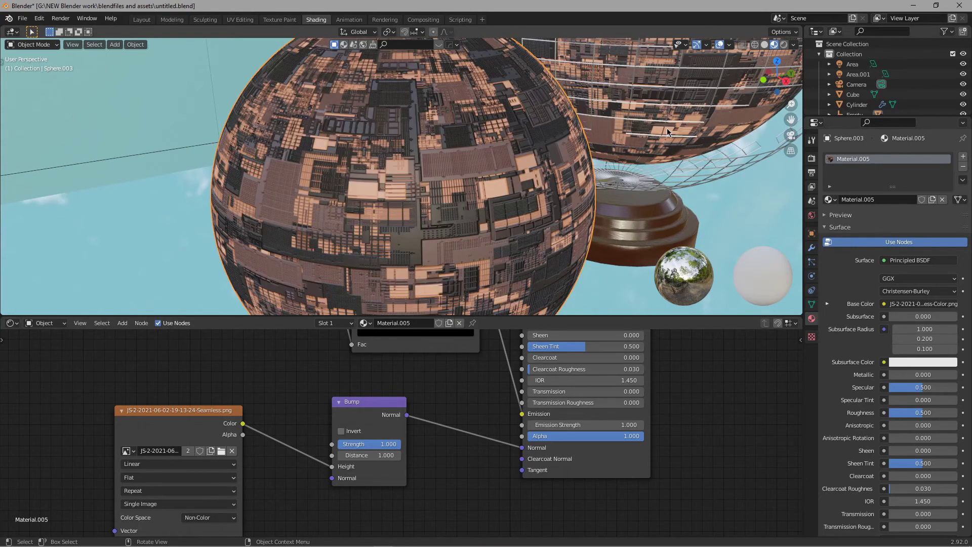
scroll(430, 168, down, 10)
scroll(441, 184, up, 4)
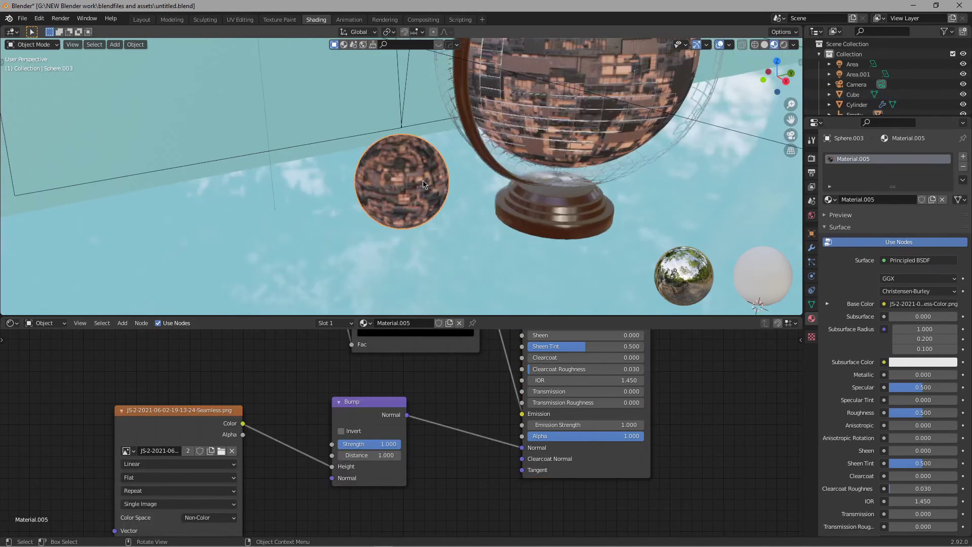
scroll(461, 166, down, 3)
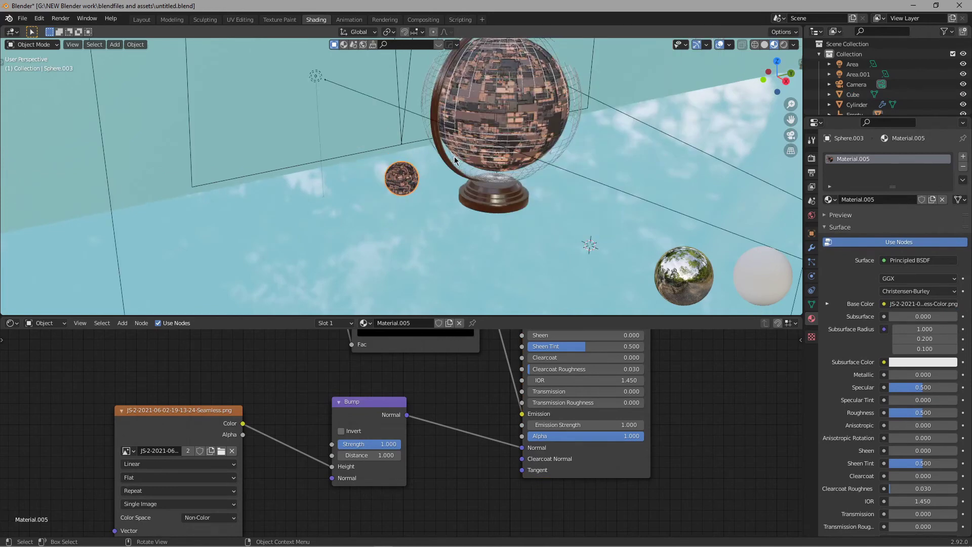
key(grave)
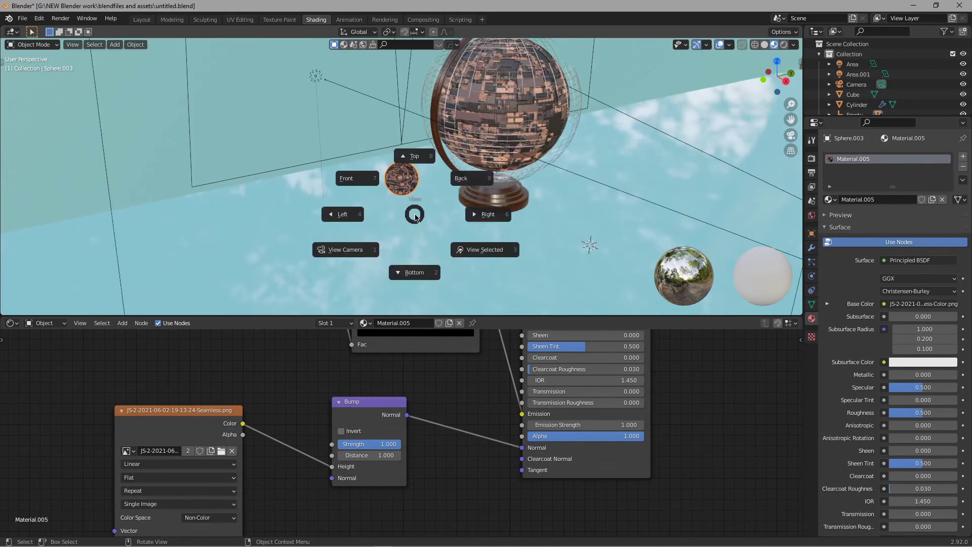
key(Escape)
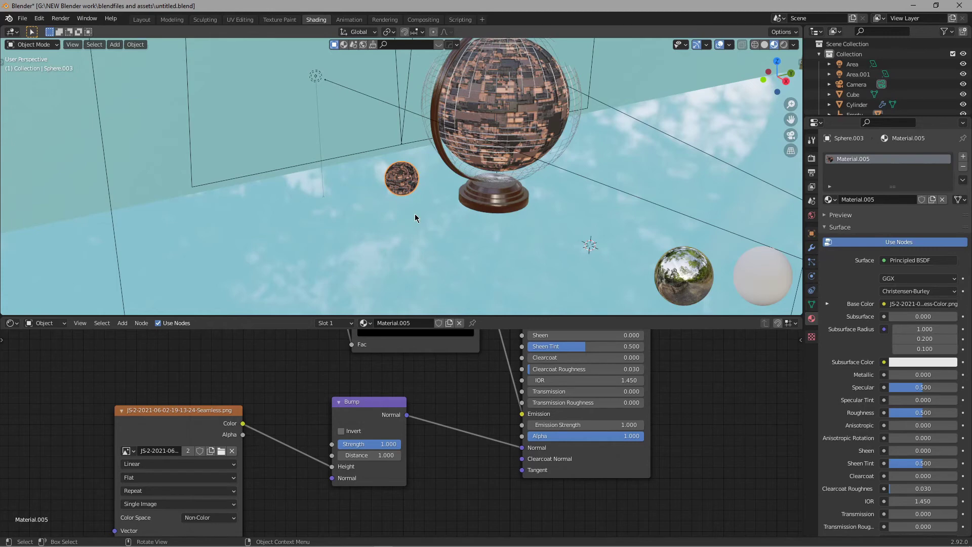
key(grave)
click(339, 251)
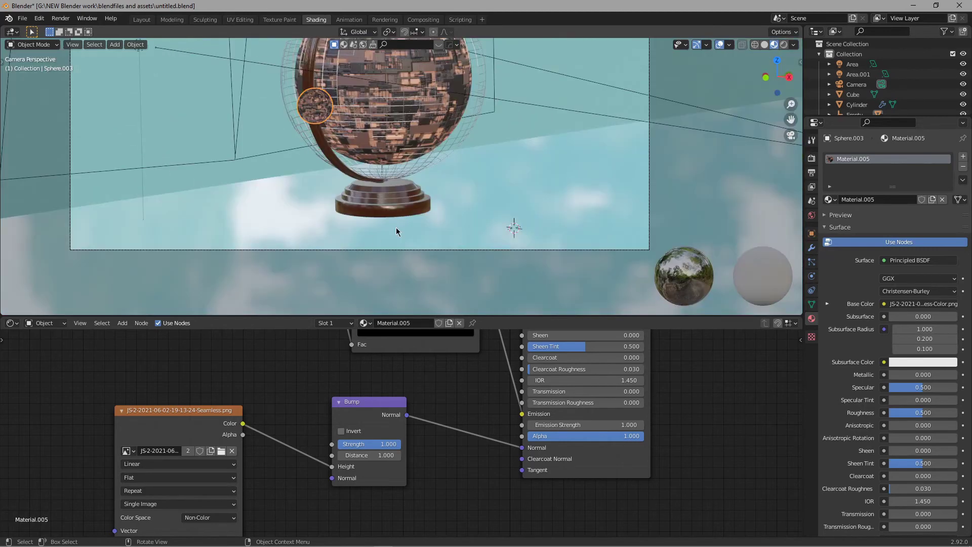
Step: Move the small sphere in the negative global Y direction, clear of the globe, into the left part of the camera frame
shift+middle_drag(381, 166, 415, 245)
scroll(425, 231, down, 2)
scroll(426, 230, up, 2)
key(g)
key(y)
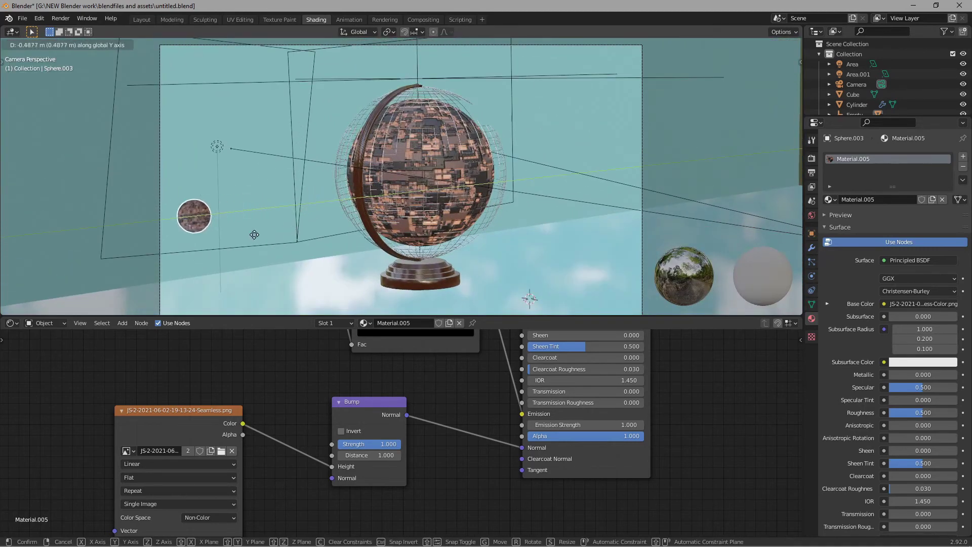
click(268, 232)
Step: Check the layout from another angle and move the small sphere toward the lower left of the camera frame
scroll(365, 158, down, 3)
middle_drag(372, 153, 500, 222)
scroll(479, 202, up, 3)
key(grave)
click(454, 261)
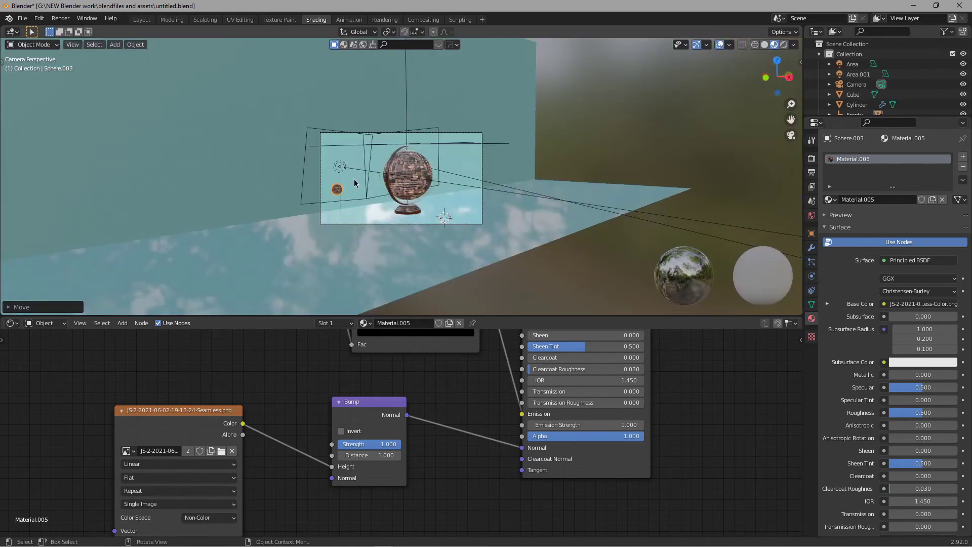
scroll(358, 214, up, 2)
key(g)
click(363, 242)
Step: Duplicate the small sphere and place the copy closer to the globe
middle_drag(364, 242, 321, 253)
key(shift+d)
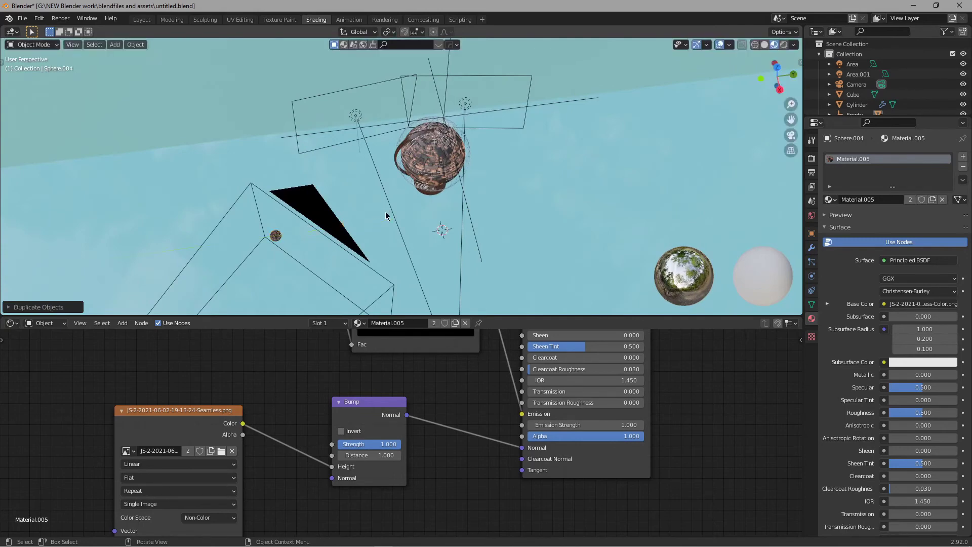
click(376, 154)
Step: Move the original small sphere along the global Y axis so it lies inside the left edge of the camera frame
middle_drag(272, 239, 352, 224)
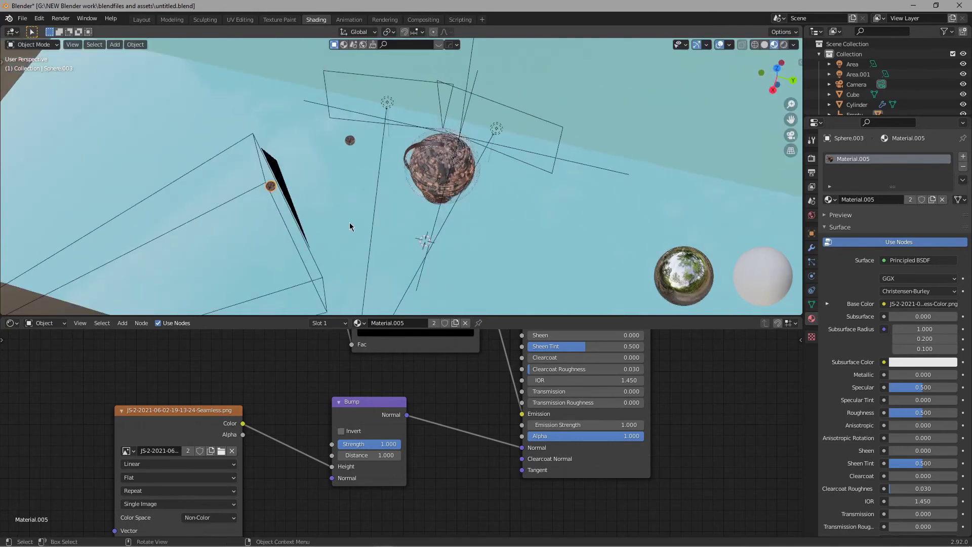
middle_drag(420, 178, 379, 189)
key(grave)
click(331, 218)
click(250, 228)
key(g)
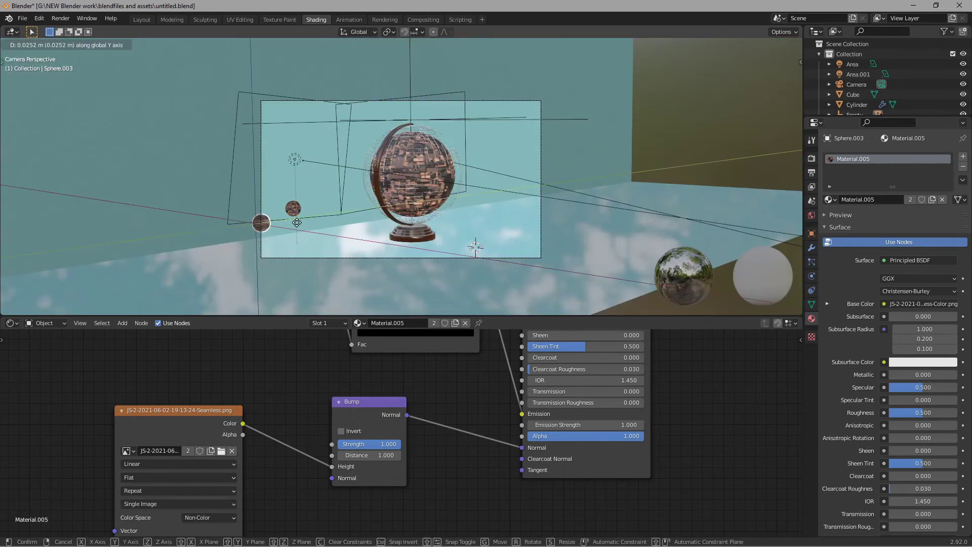
click(305, 222)
Step: Try another sphere copy at the upper left of the camera frame, undo it, and delete the first copy
click(304, 203)
click(299, 209)
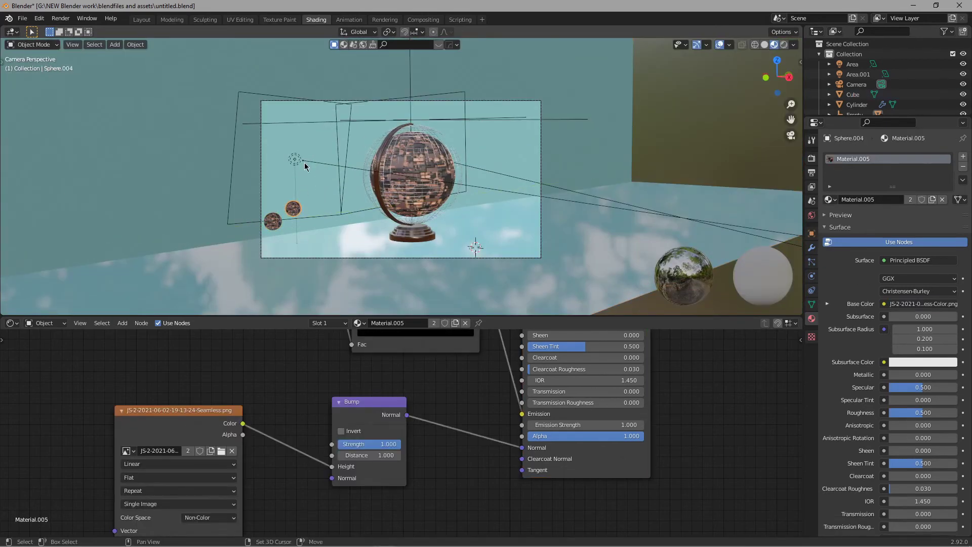
key(shift+d)
click(319, 138)
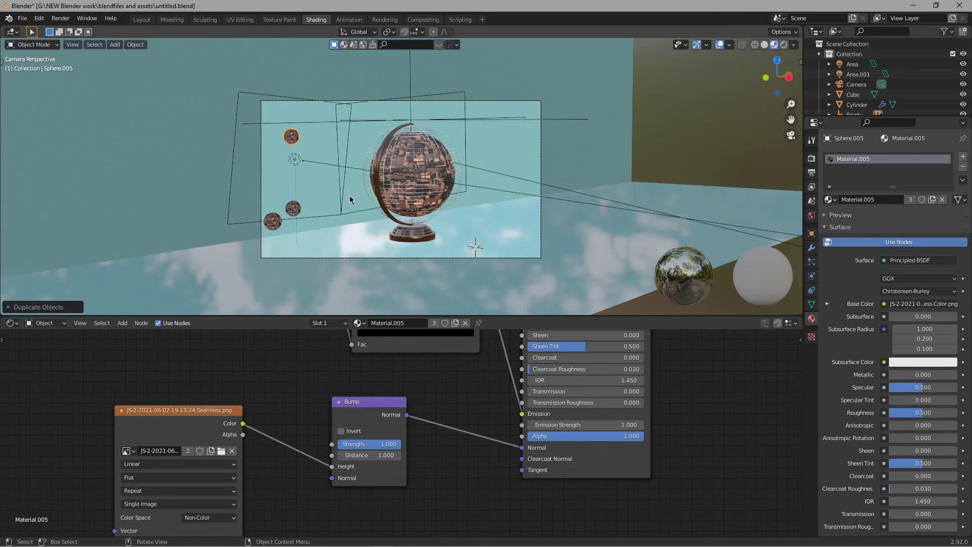
click(566, 193)
key(ctrl+z)
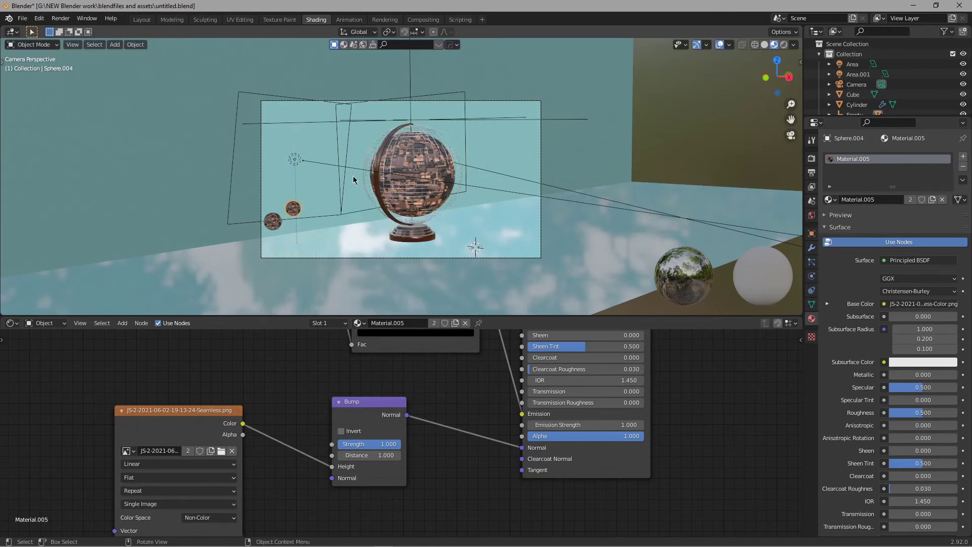
key(x)
click(311, 174)
Step: Select the remaining small sphere and shift it slightly further into the camera frame toward the globe
click(276, 223)
scroll(332, 217, up, 3)
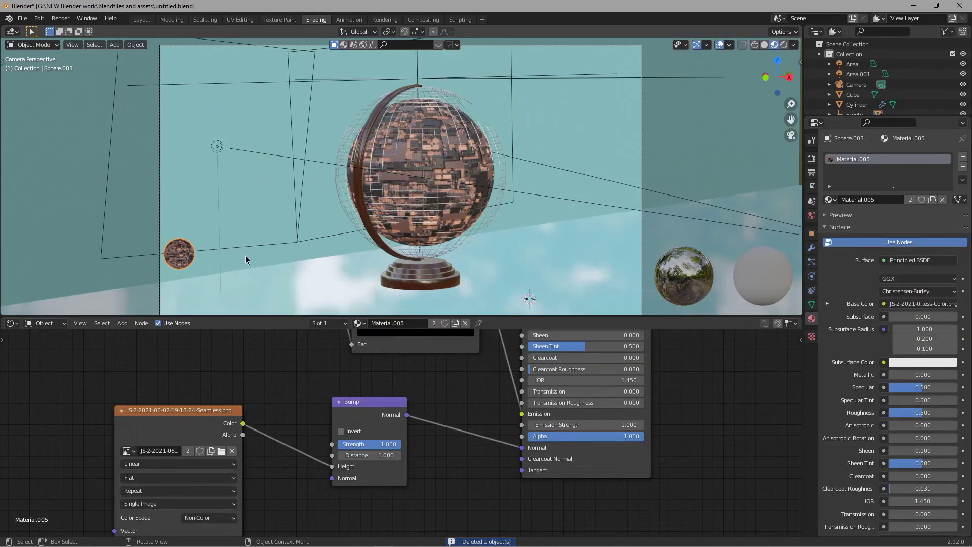
key(g)
click(265, 260)
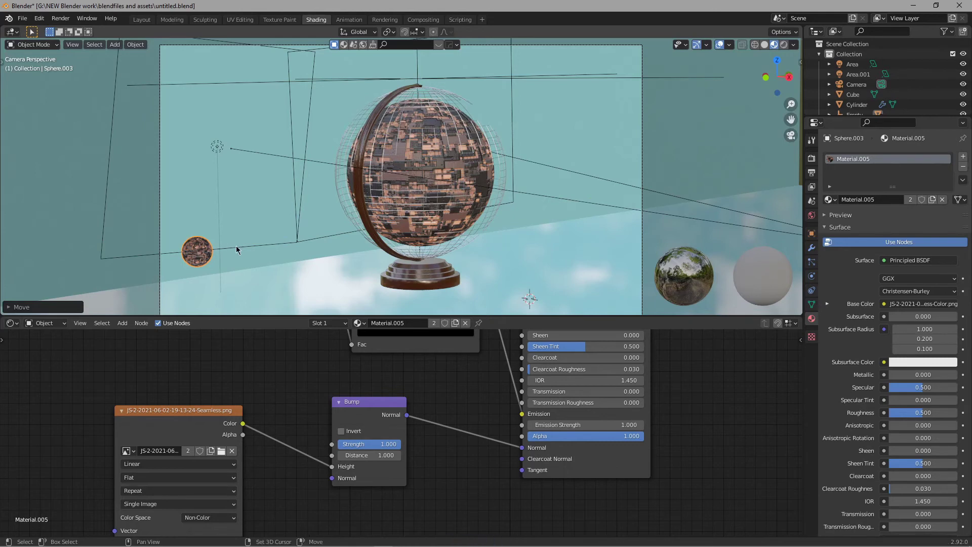
Step: Duplicate the small sphere, place the copy beside the upper left of the globe, and scale it to about 0.6
key(shift+d)
click(381, 242)
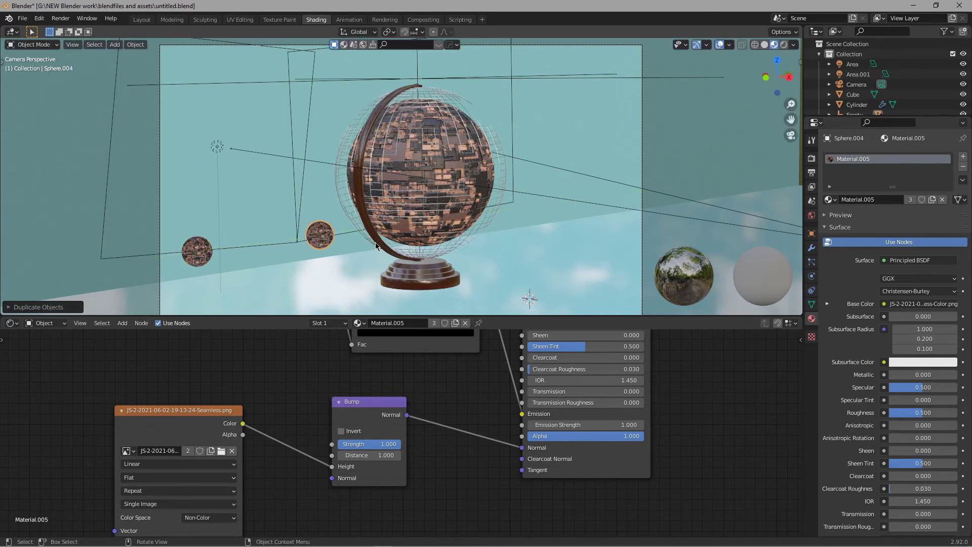
key(g)
click(360, 114)
key(s)
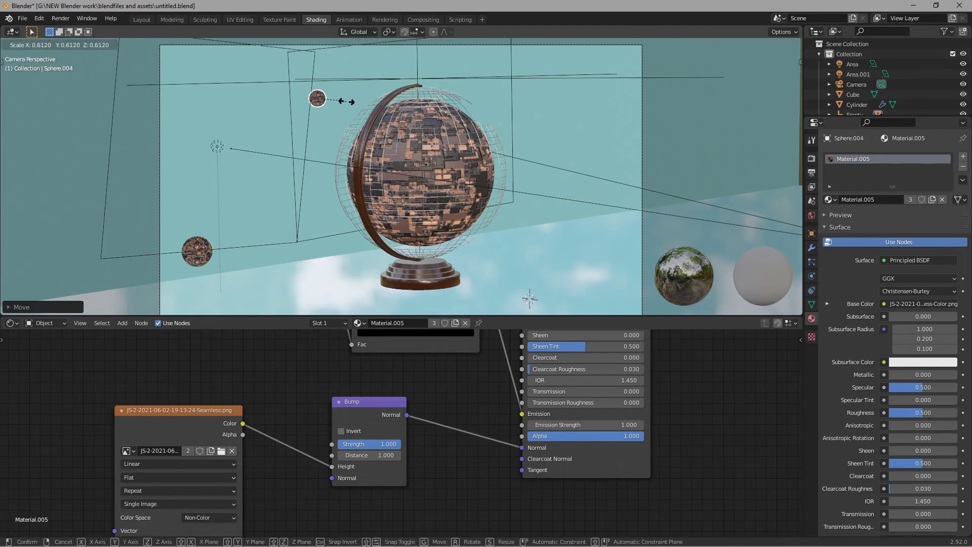
click(338, 103)
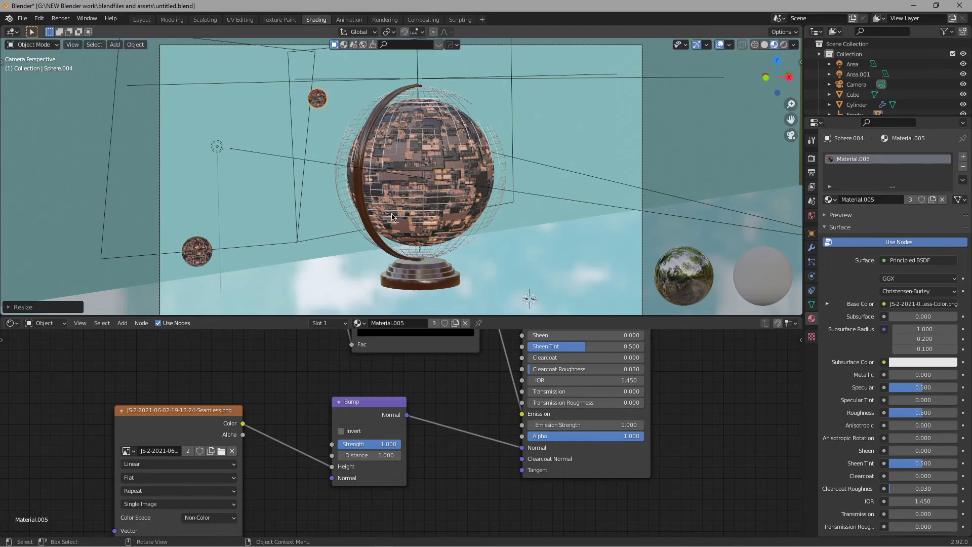
Step: Fine-tune the scale of the upper sphere copy and rotate it in the camera view
click(197, 250)
click(319, 99)
key(s)
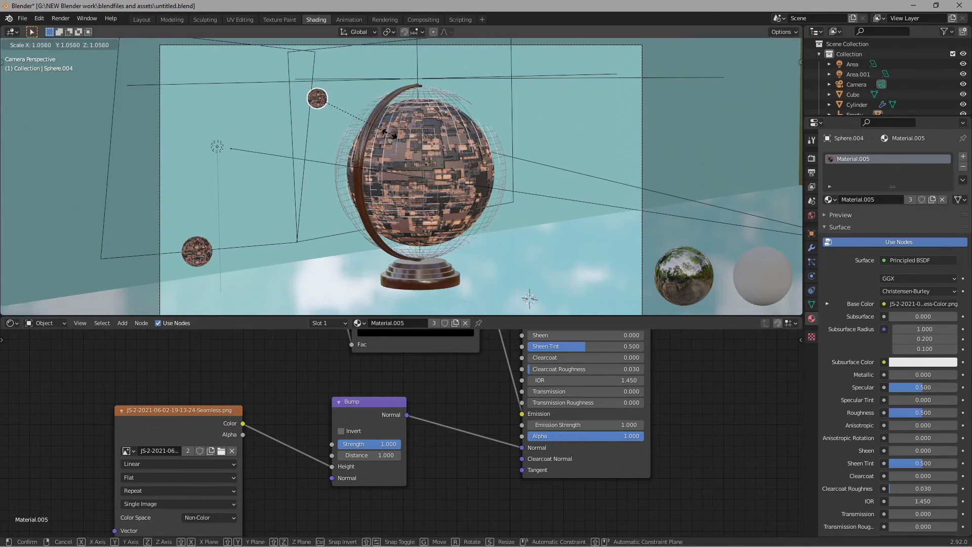
click(388, 134)
click(193, 257)
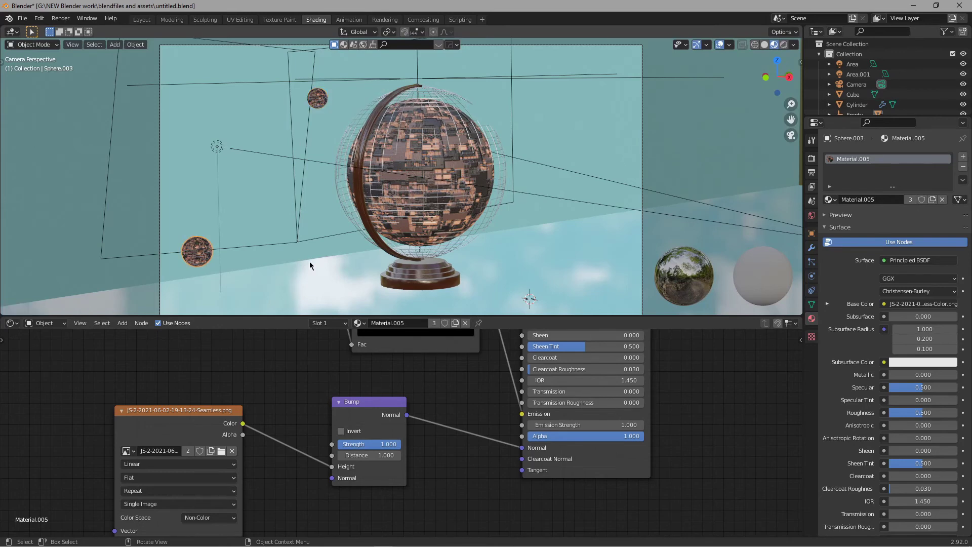
key(s)
click(350, 111)
key(r)
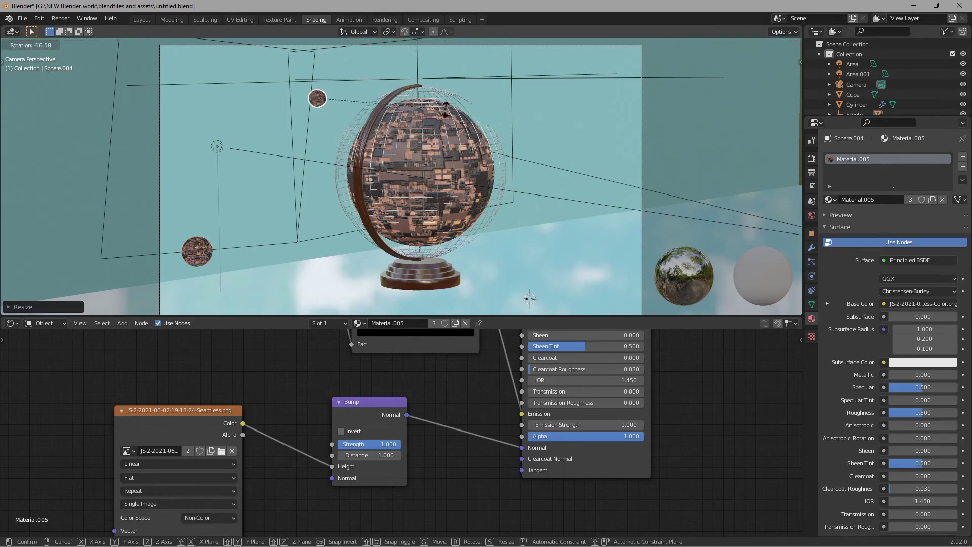
click(184, 269)
click(200, 252)
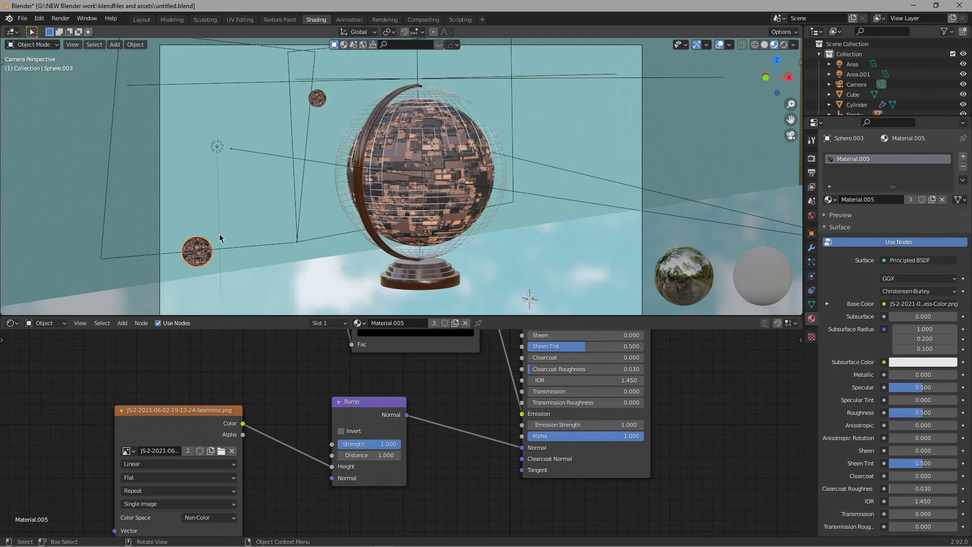
Step: Rotate the lower-left small sphere freely with a trackball rotation in the camera view
key(r)
key(r)
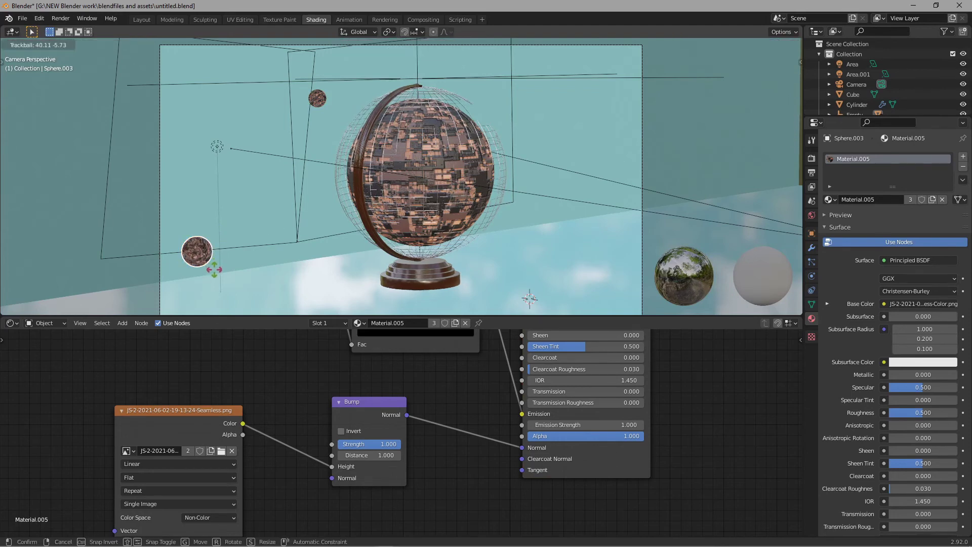
click(214, 272)
Step: Duplicate the lower-left sphere, place the copy at the upper right of the globe, enlarge it and nudge it outward
click(199, 247)
click(189, 258)
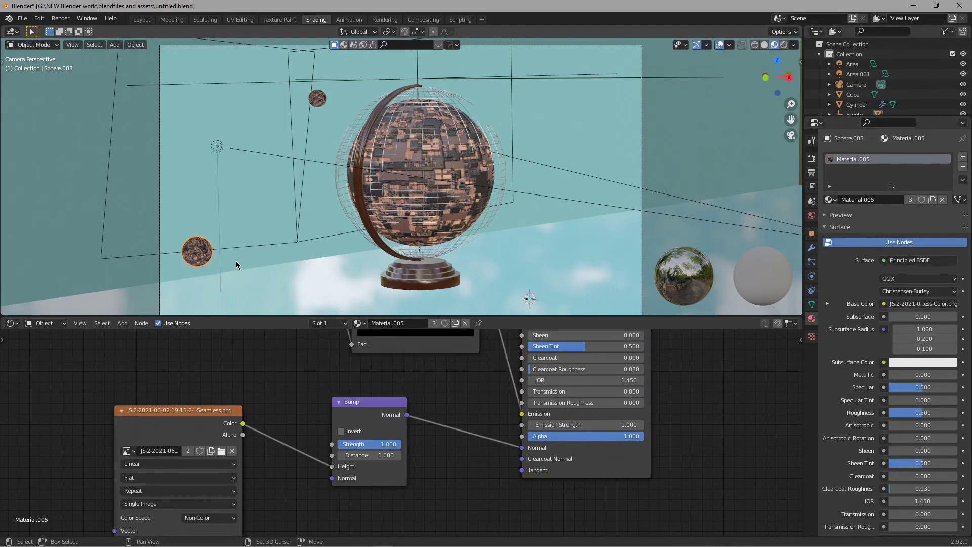
key(shift+d)
click(598, 101)
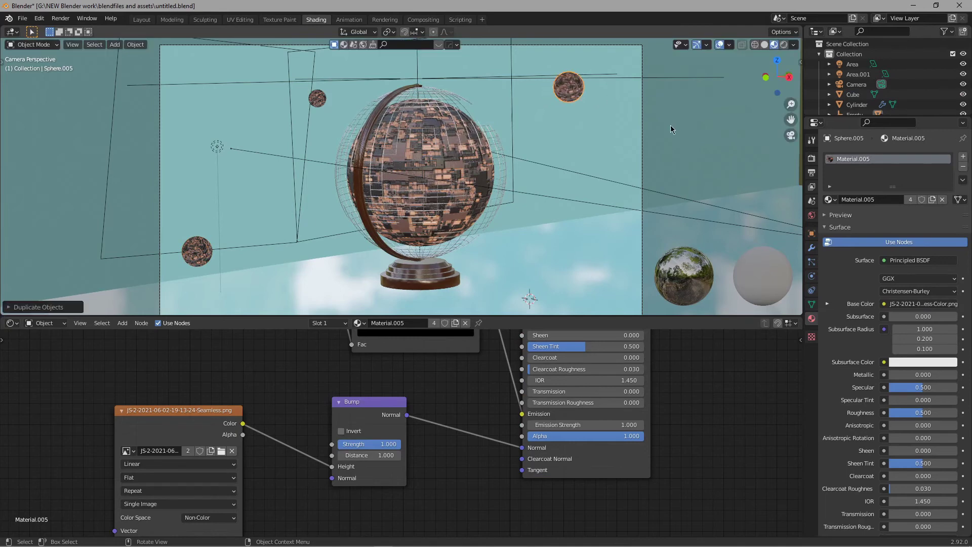
key(s)
click(606, 139)
key(s)
click(611, 135)
key(g)
click(628, 130)
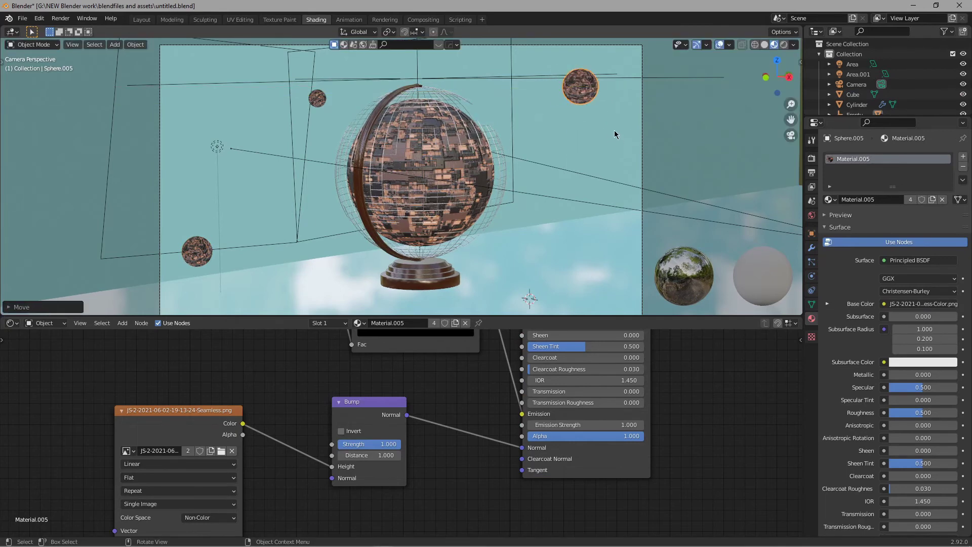
Step: Rotate the upper-right sphere copy freely with a trackball rotation so its texture differs from the others
key(r)
key(r)
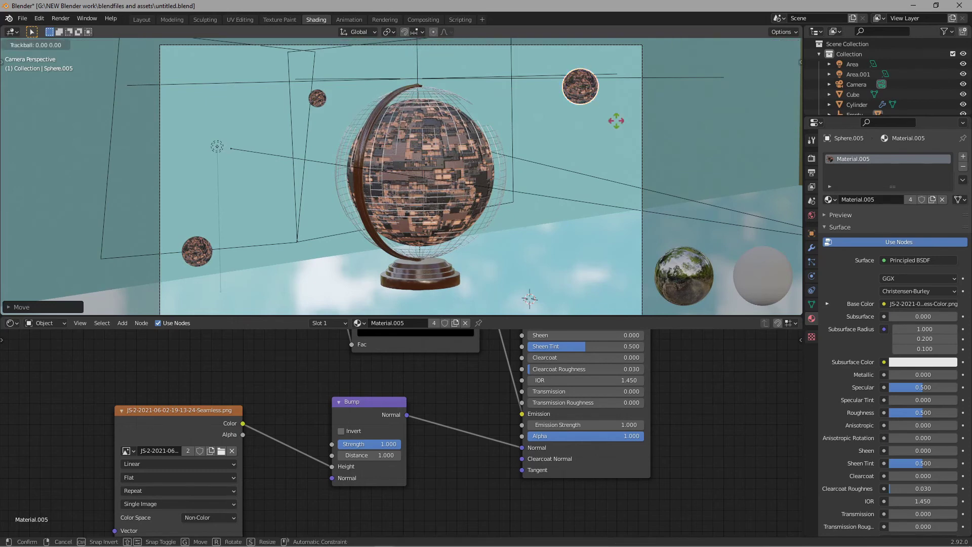
click(633, 64)
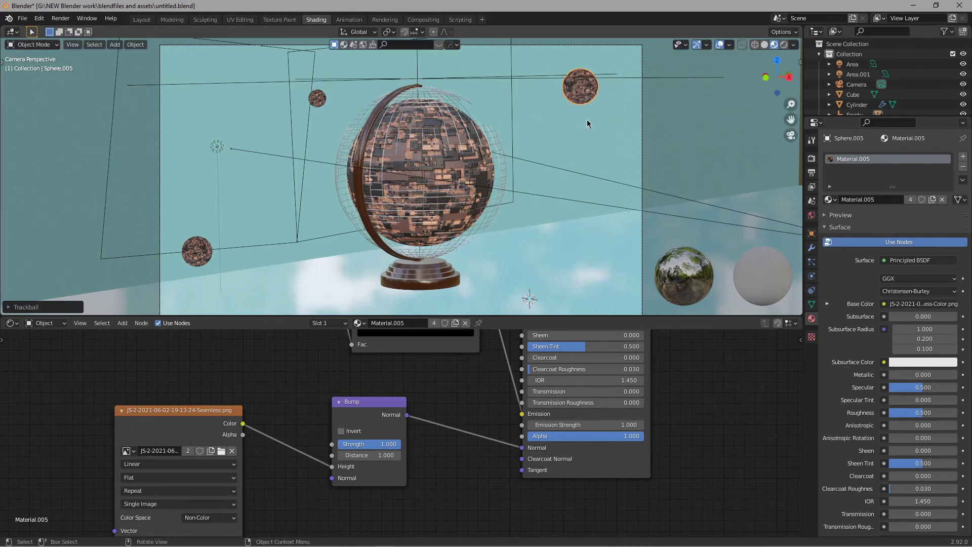
Step: Duplicate the upper-right sphere, place the copy at the lower right of the globe, and scale it to about 0.58
key(shift+d)
click(586, 282)
key(g)
key(y)
click(513, 287)
key(s)
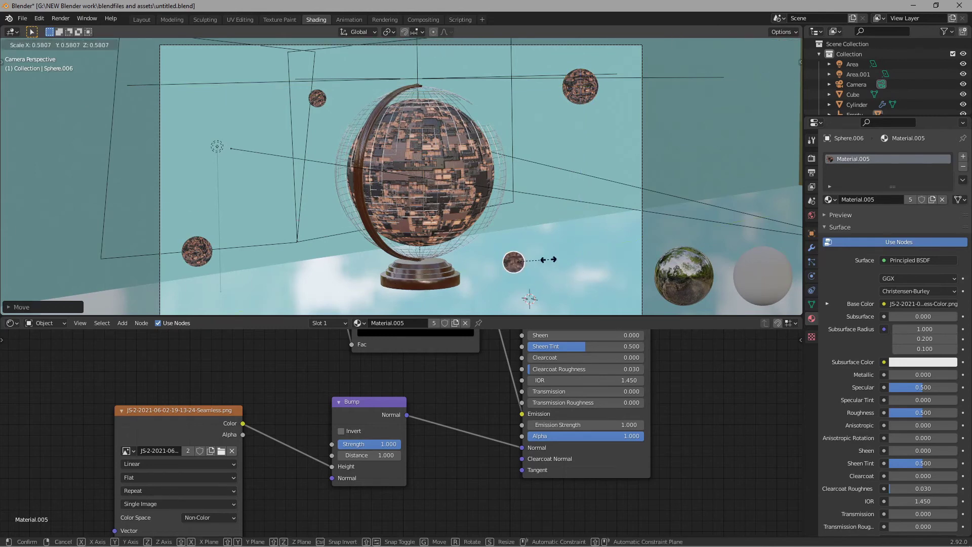
click(545, 260)
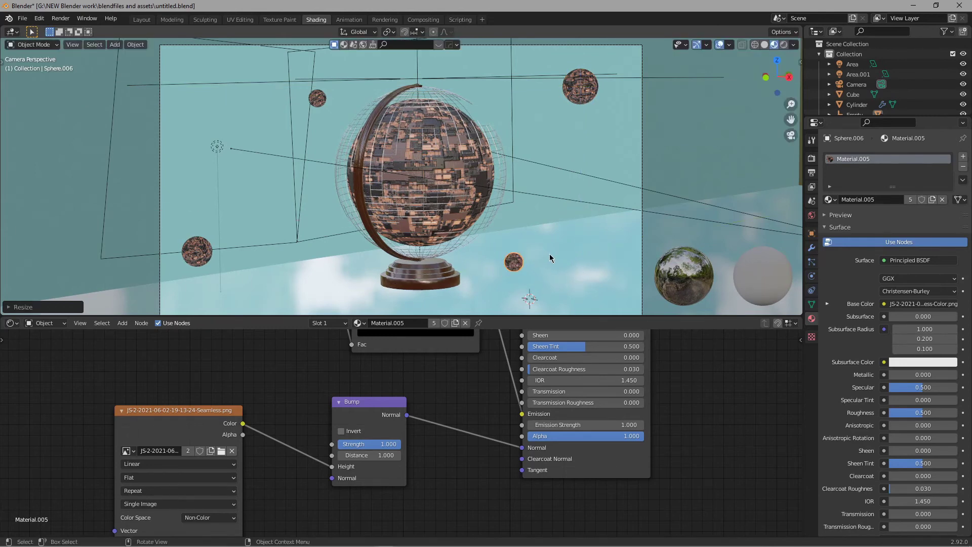
Step: Rotate the small lower-right sphere copy freely with a trackball rotation
key(r)
key(r)
click(552, 275)
Step: Leave the camera view and move the smallest lower-right sphere copy along the X axis closer to the globe's depth
click(316, 96)
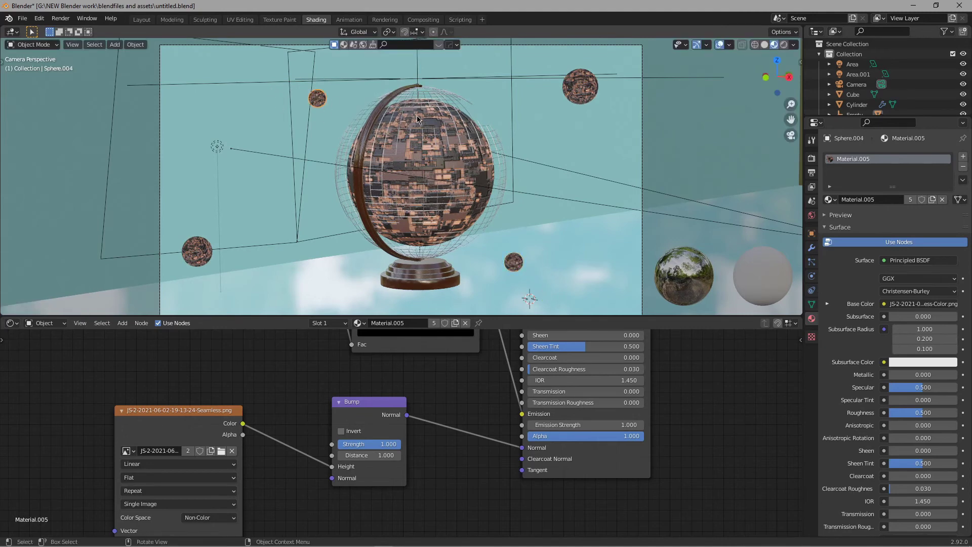
click(544, 169)
middle_drag(544, 169, 173, 231)
click(203, 242)
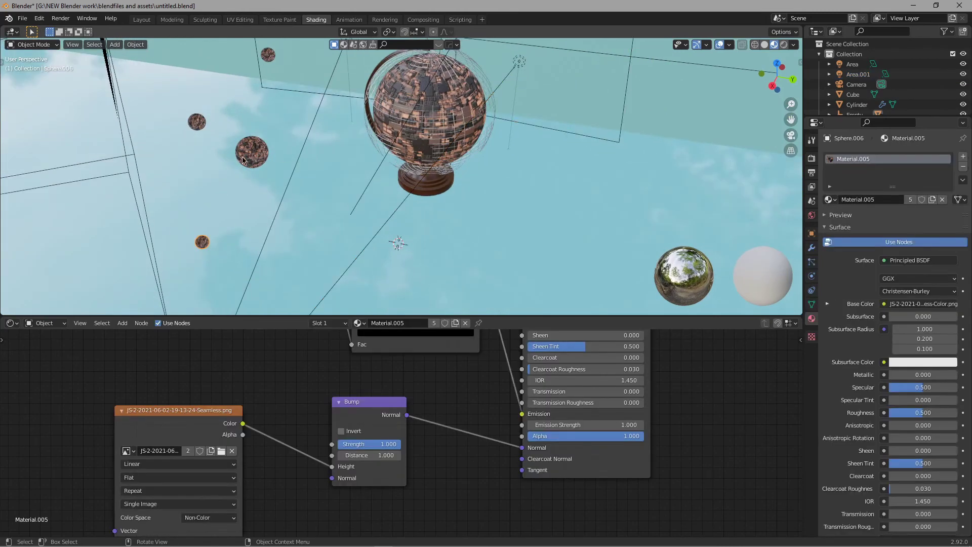
middle_drag(209, 243, 352, 226)
key(g)
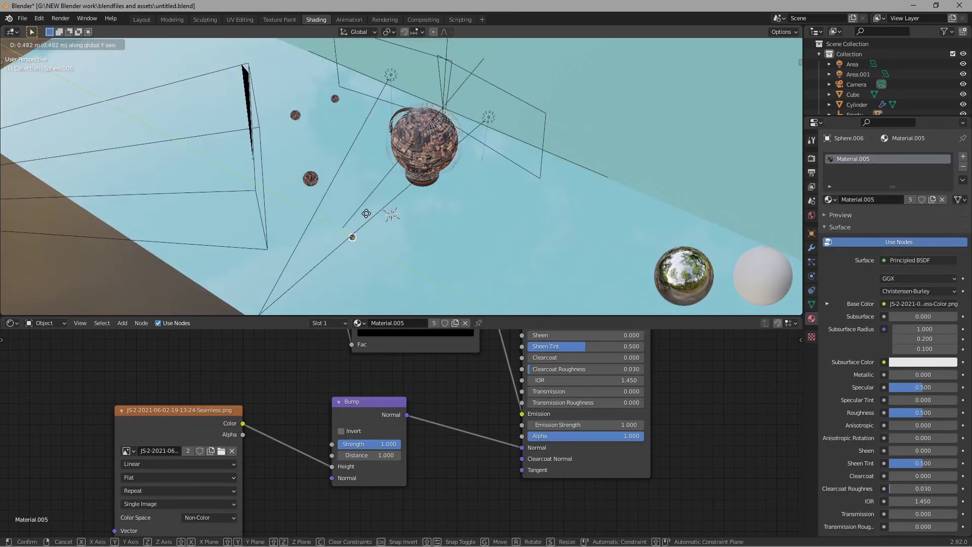
key(x)
click(384, 183)
Step: Move the largest small sphere, placed at the upper right of the globe, along the X axis
click(311, 178)
key(g)
key(x)
click(413, 154)
click(299, 112)
key(g)
key(x)
key(z)
right_click(334, 114)
Step: Move the upper-left small sphere along the X axis and return to the camera view
shift+click(337, 98)
middle_drag(379, 95, 423, 120)
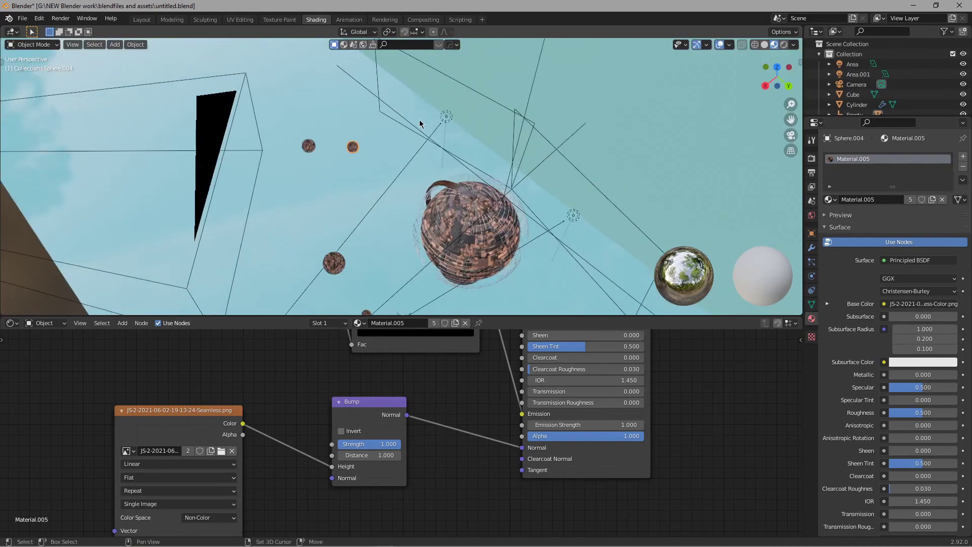
key(g)
key(x)
click(415, 154)
middle_drag(411, 152, 376, 126)
scroll(395, 136, down, 5)
key(grave)
click(363, 190)
scroll(509, 243, up, 1)
click(499, 163)
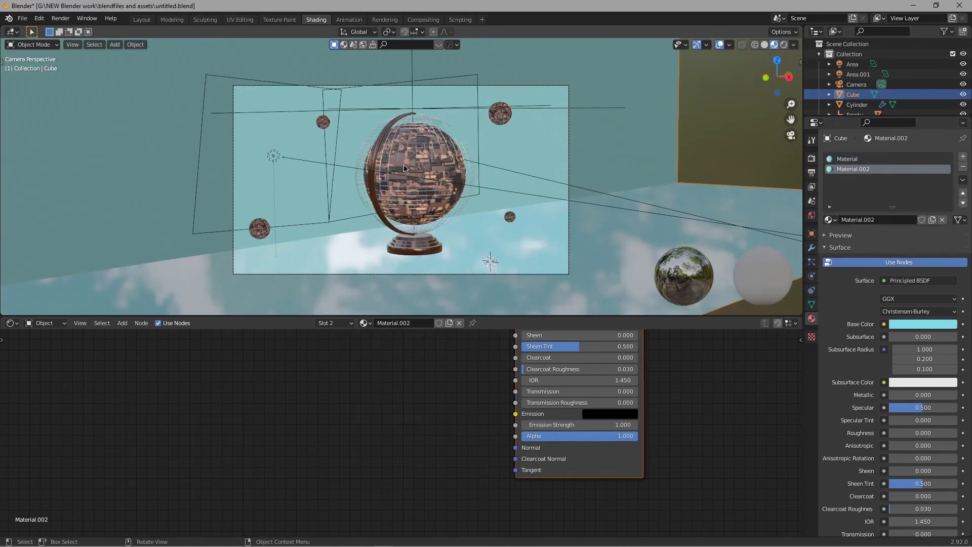
scroll(404, 168, up, 2)
click(375, 183)
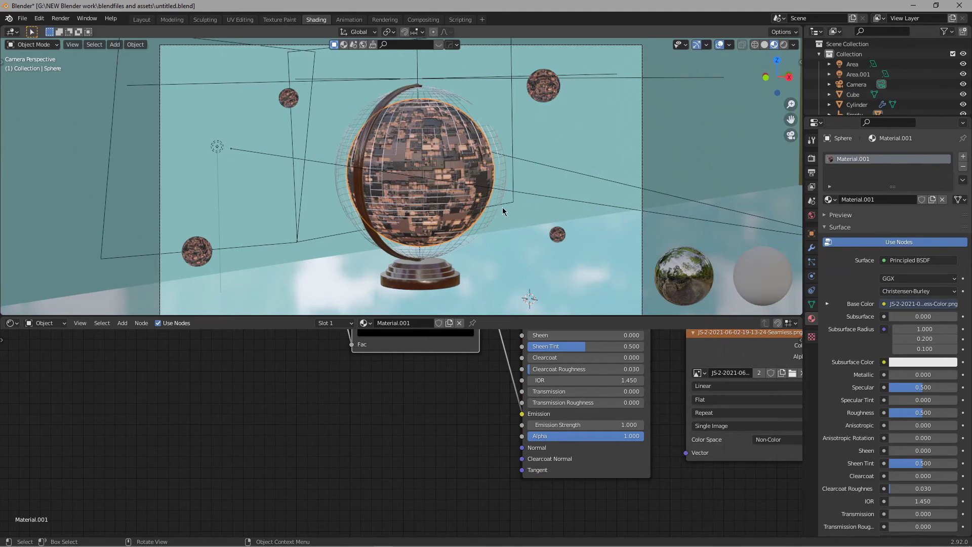
Step: Duplicate the lower-right sphere, place the copy higher to the right of the globe, and scale it to about 1.25
click(557, 235)
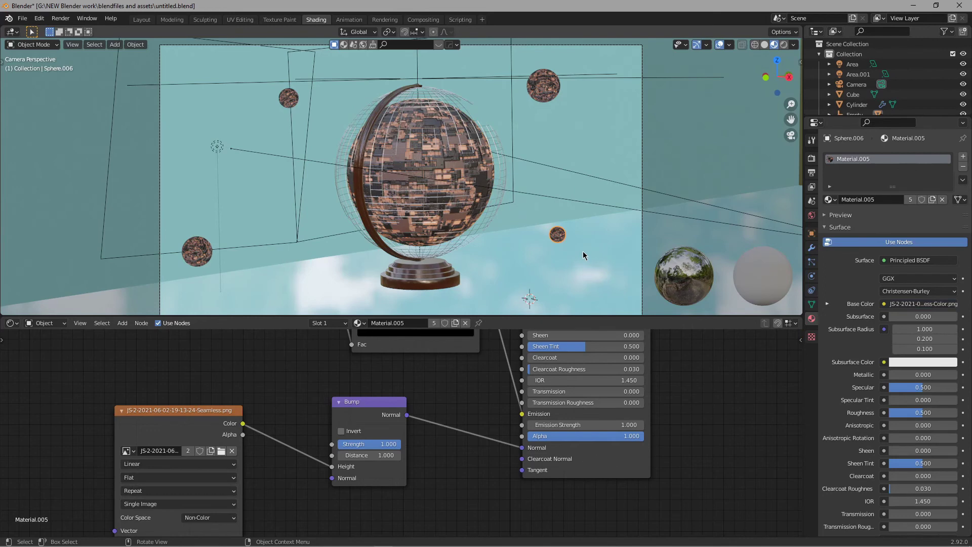
key(shift+d)
key(x)
click(612, 196)
key(s)
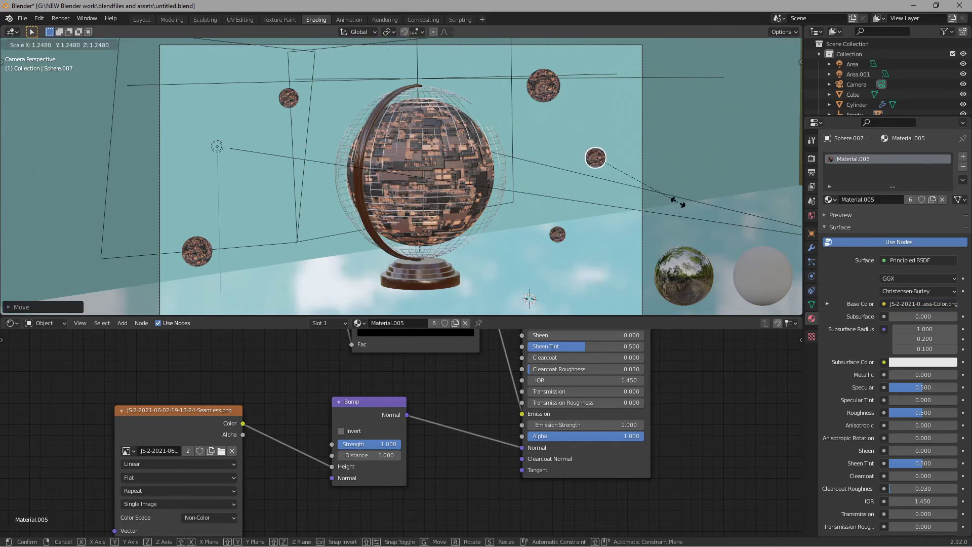
click(679, 204)
Step: Move the lower-right small sphere along the Y axis so it sits closer to the globe in the camera frame
click(552, 233)
key(g)
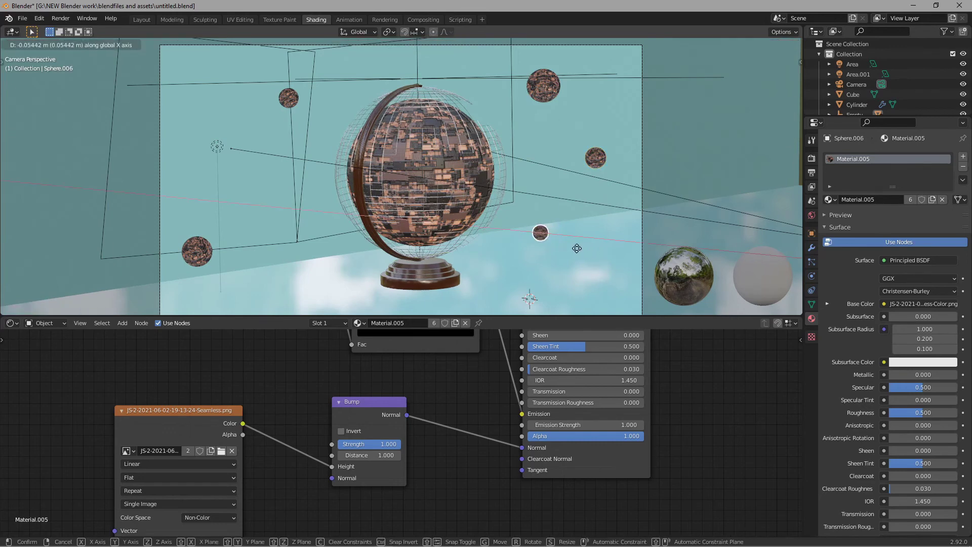
key(y)
click(568, 255)
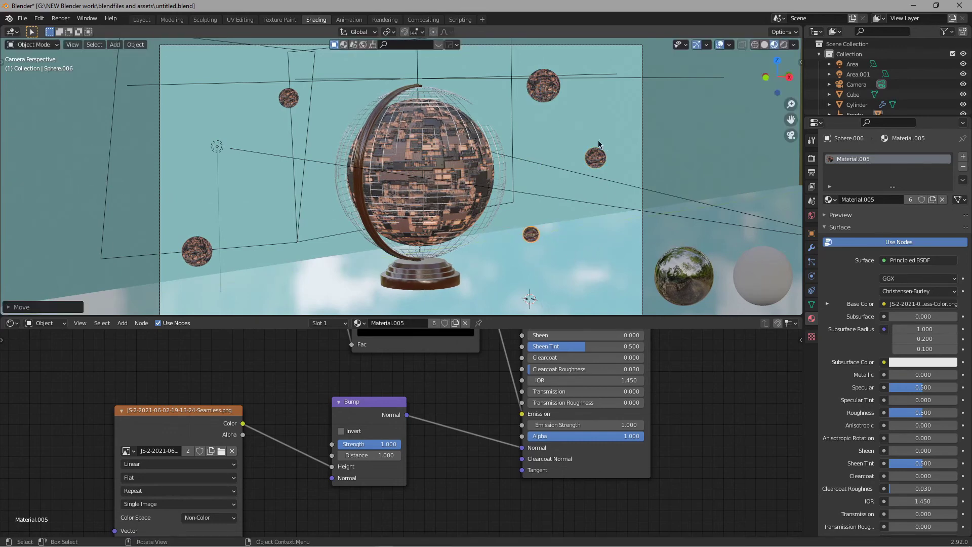
Step: Rotate the new sphere to the right of the globe with a trackball rotation, and select the lower-right sphere
click(595, 158)
click(601, 142)
click(596, 158)
key(r)
key(r)
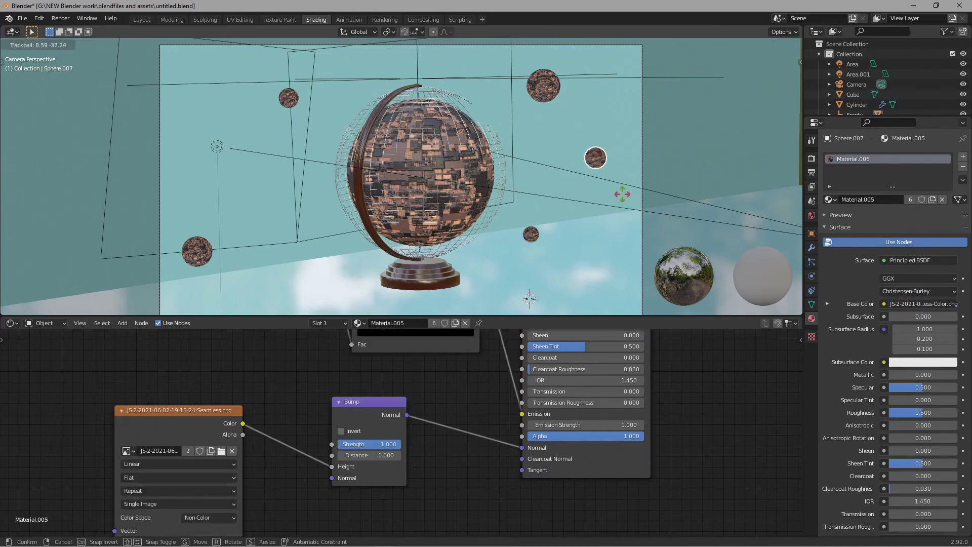
click(566, 242)
click(528, 246)
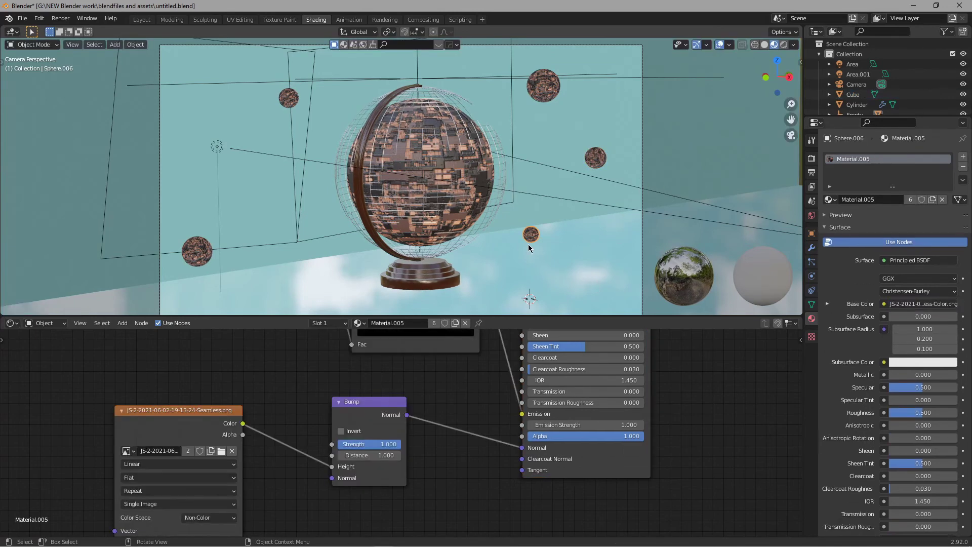
click(535, 260)
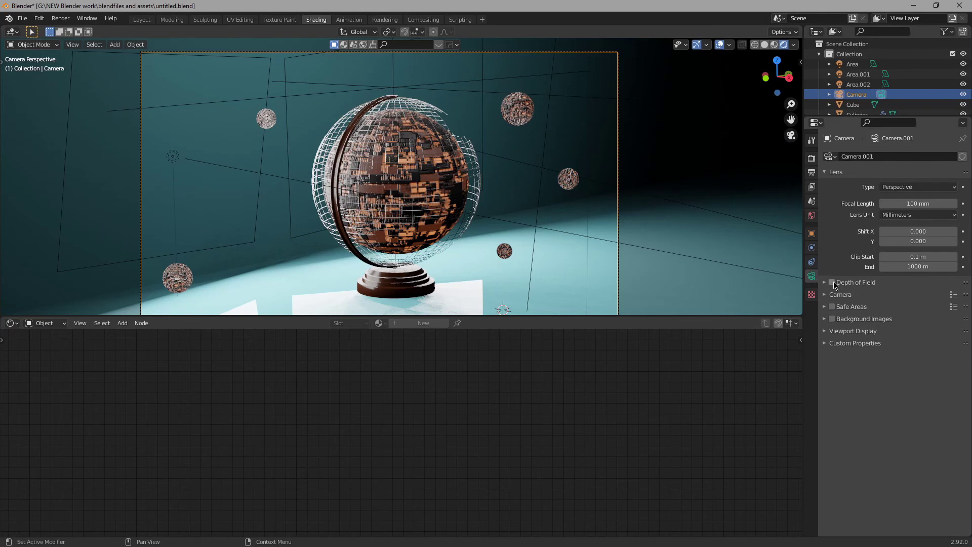
Step: Enable the camera's depth of field and set the main globe sphere as the focus object
click(833, 284)
click(825, 282)
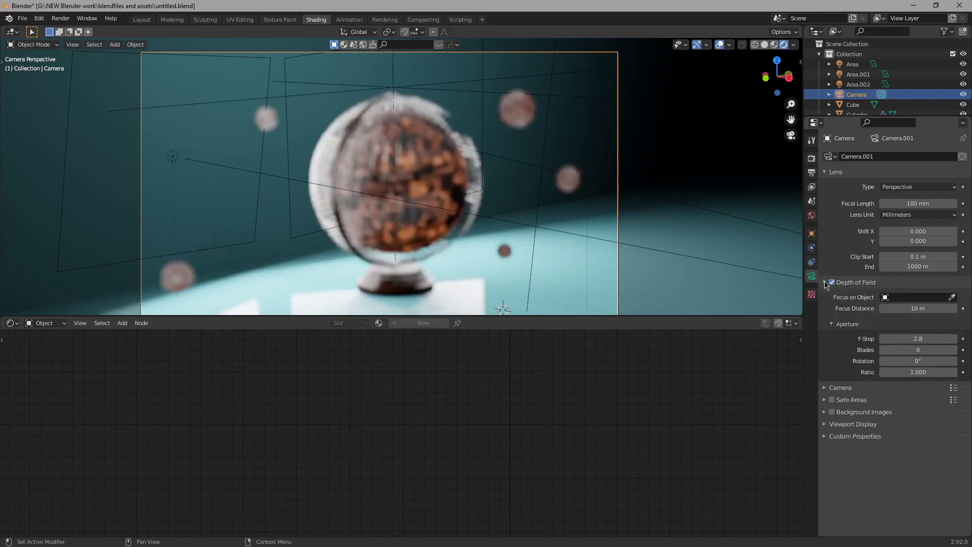
click(951, 297)
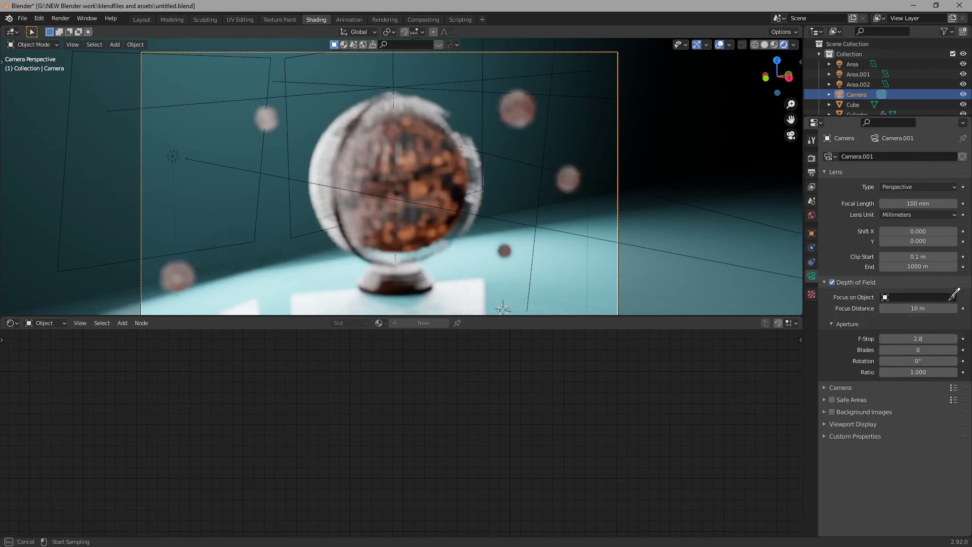
click(399, 184)
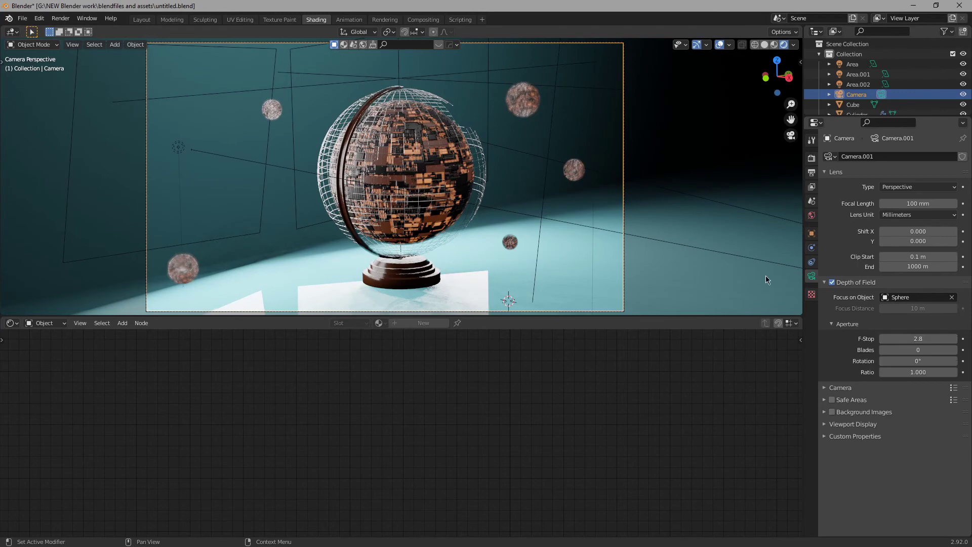
Step: Set the camera's depth of field F-Stop to 4.0 while checking the blur on the globe
scroll(577, 203, up, 3)
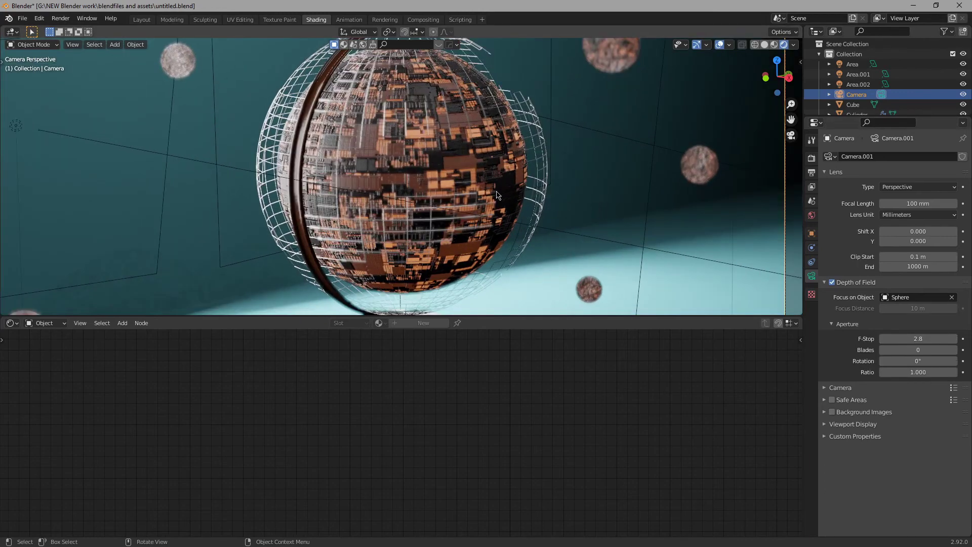
shift+middle_drag(498, 194, 528, 198)
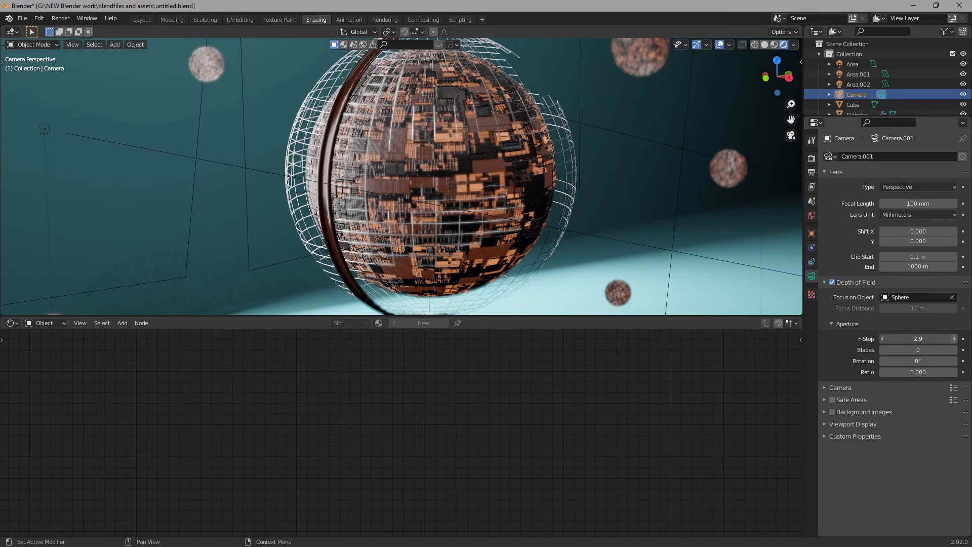
mouse_move(946, 338)
mouse_down()
mouse_move(969, 339)
mouse_move(929, 326)
mouse_move(929, 338)
mouse_up()
key(Home)
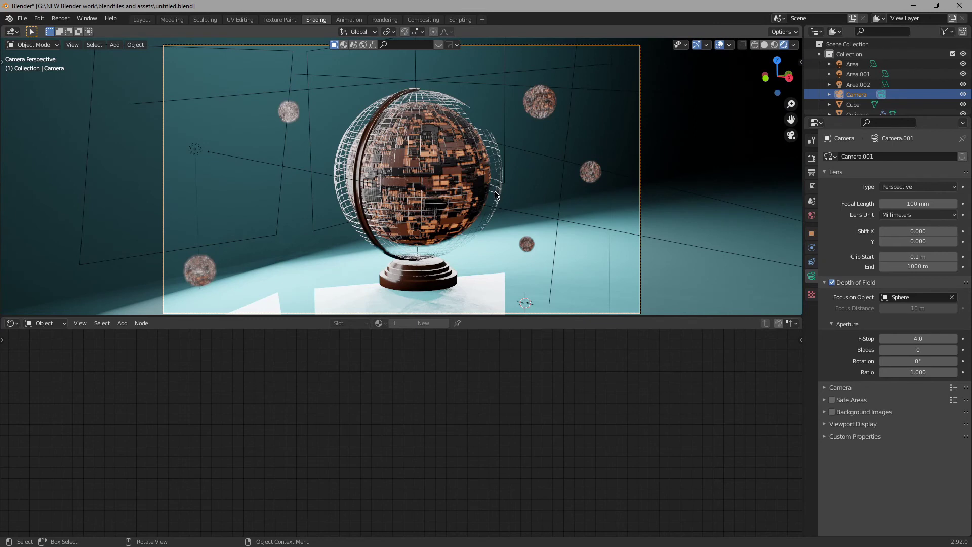
Step: Switch the viewport to solid shading and save the blend file
key(z)
click(556, 191)
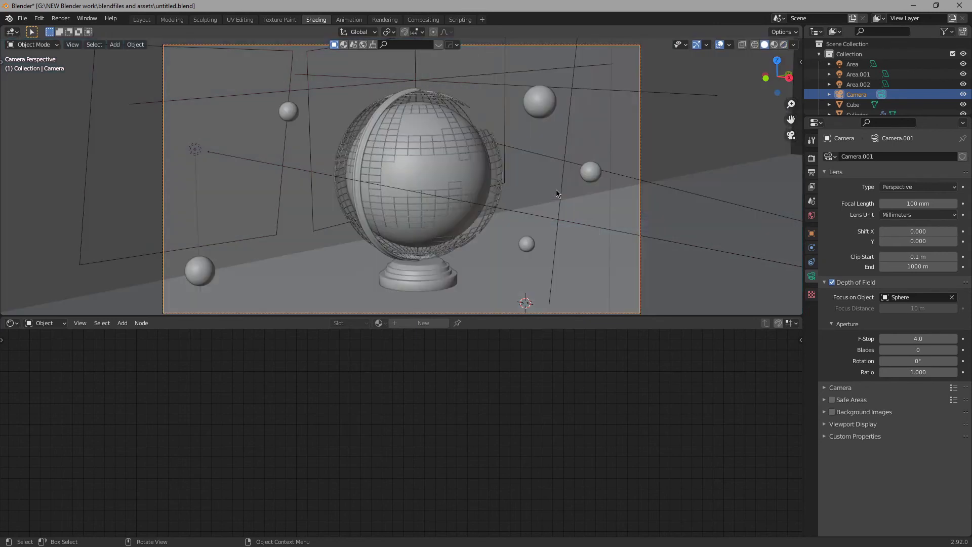
key(ctrl+s)
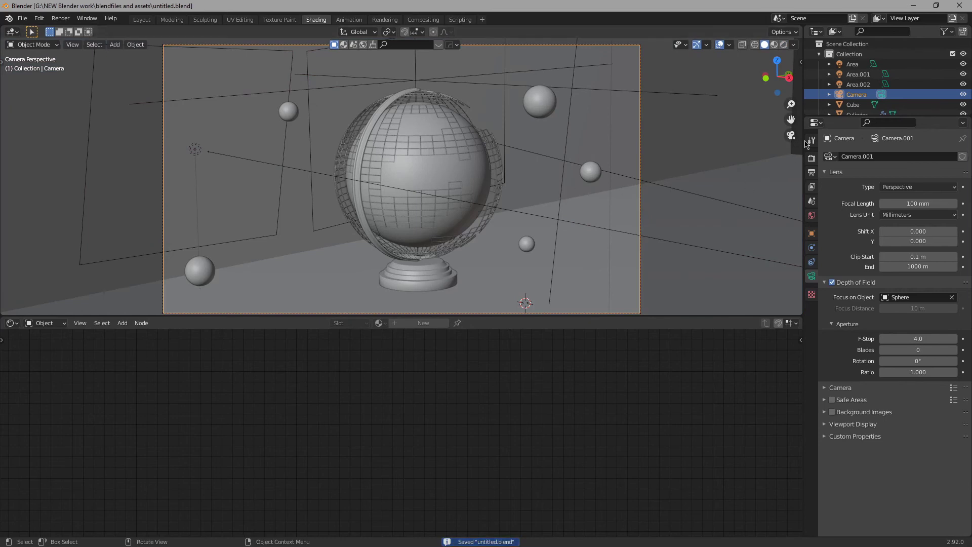
Step: Set the render engine to Cycles with 120 render samples
click(812, 158)
click(899, 158)
click(900, 192)
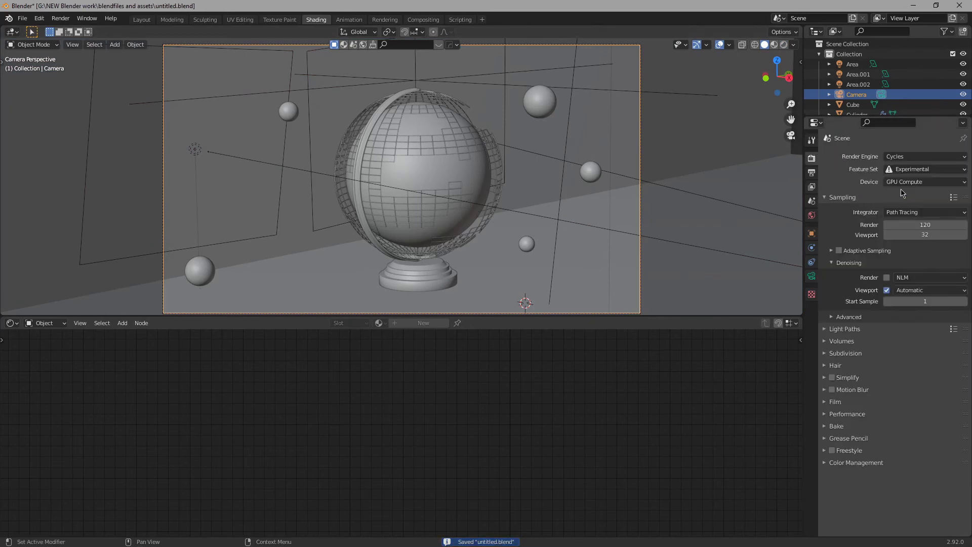
click(926, 226)
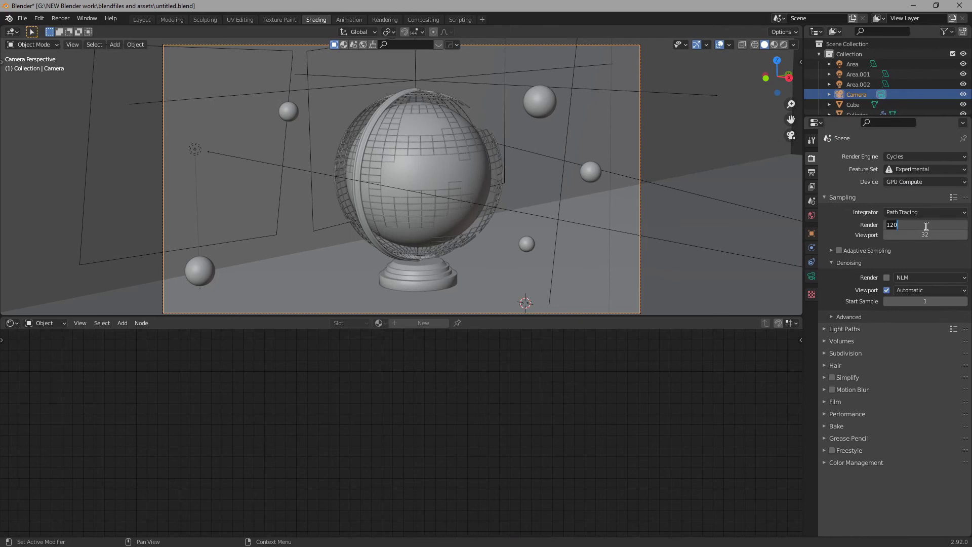
key(BackSpace)
key(Return)
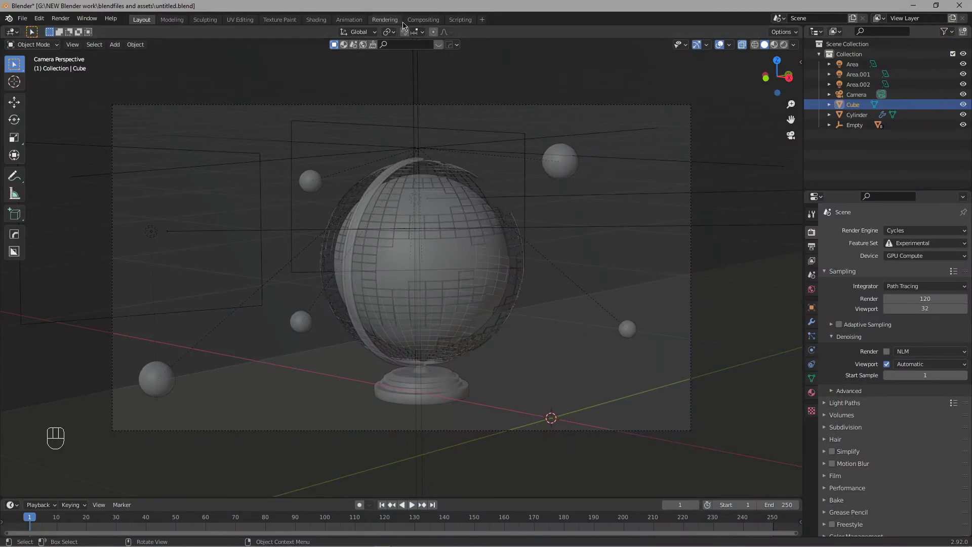
Step: Switch to the Compositing workspace and add a Mix node after the Fog Glow Glare node, feeding both the Viewer and Composite nodes
click(413, 21)
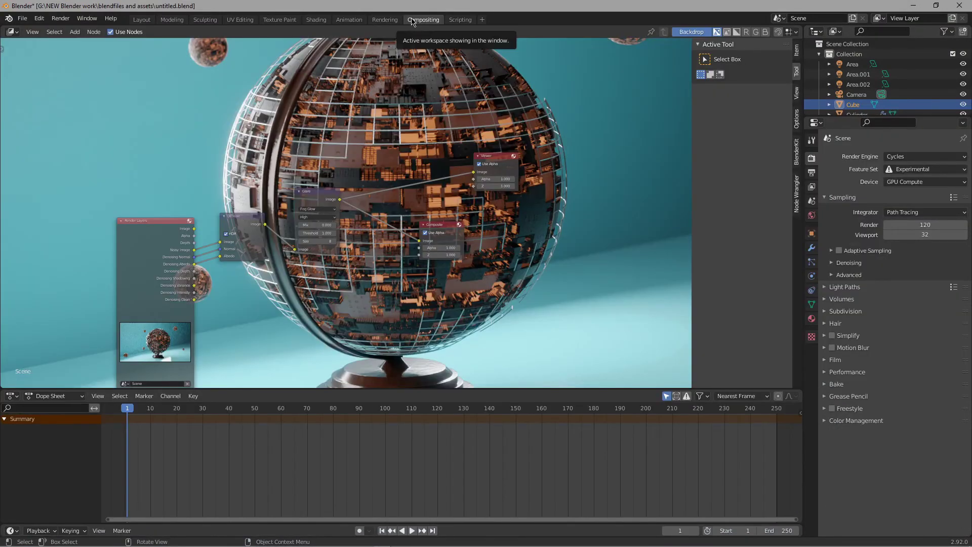
scroll(316, 122, up, 3)
key(shift+a)
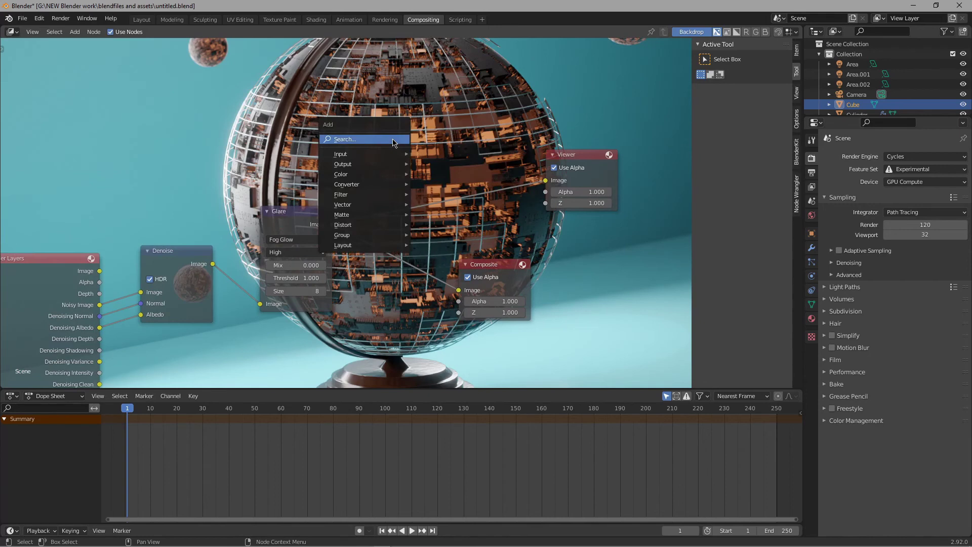
click(394, 140)
text(mix)
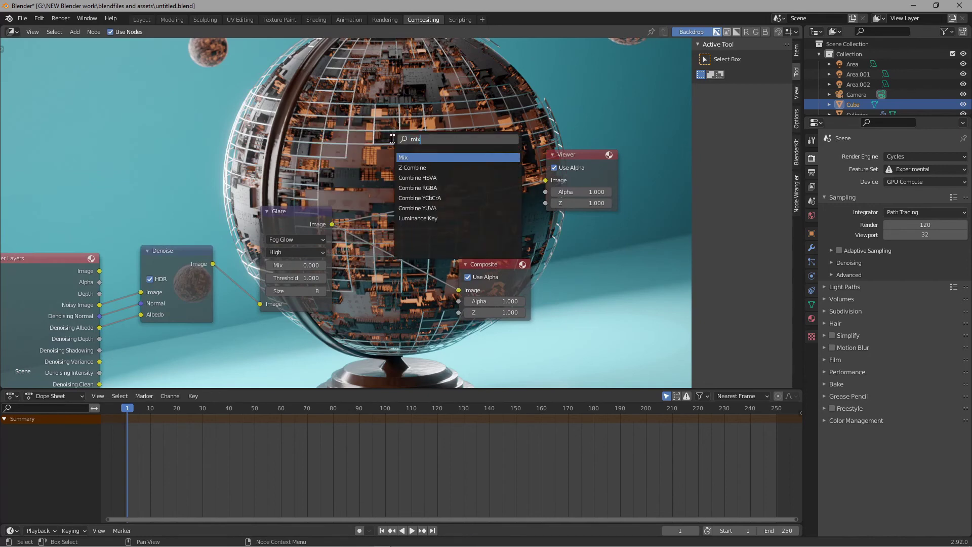
key(Return)
click(378, 187)
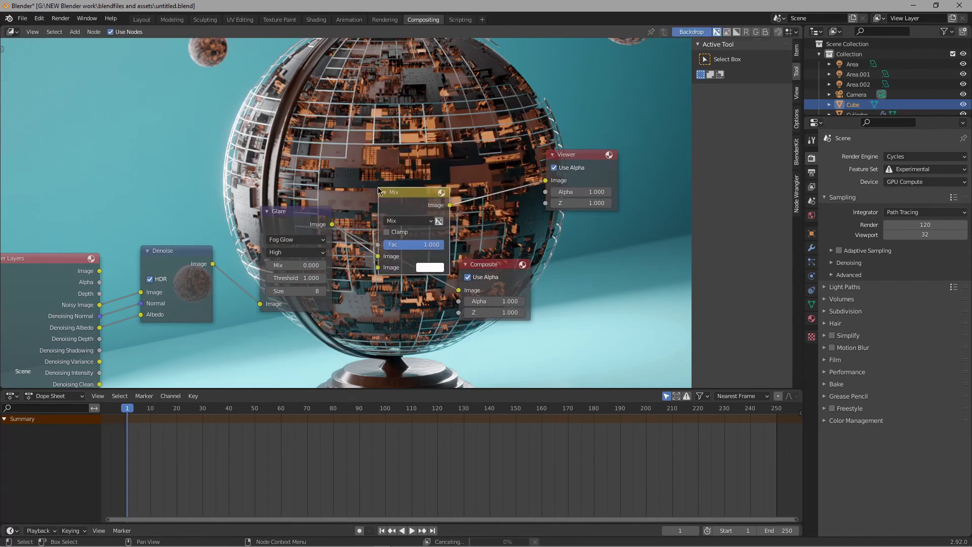
drag(477, 261, 595, 259)
drag(451, 205, 579, 291)
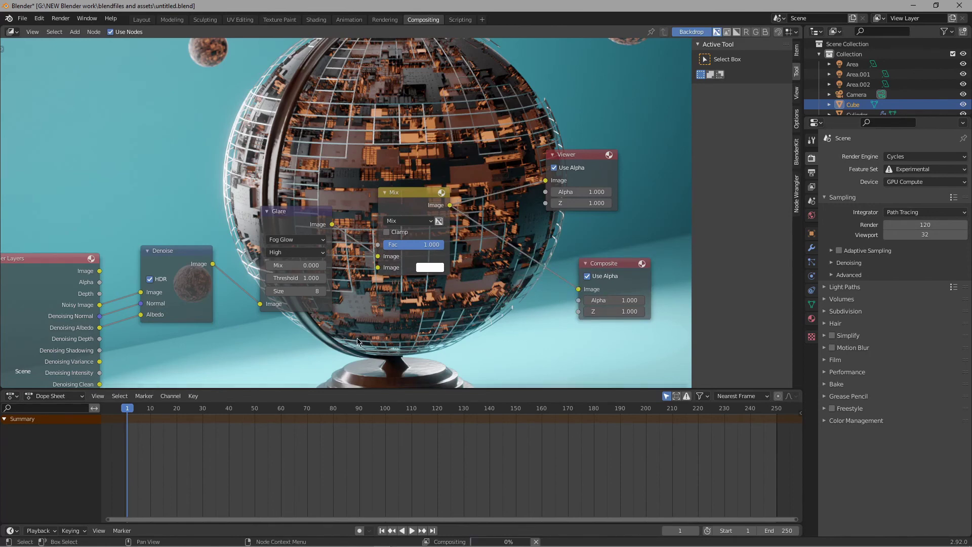
Step: Duplicate the Fog Glow Glare node, place the copy below the original and set its glare type to Ghosts
scroll(357, 342, down, 1)
middle_drag(372, 288, 428, 248)
scroll(359, 225, up, 2)
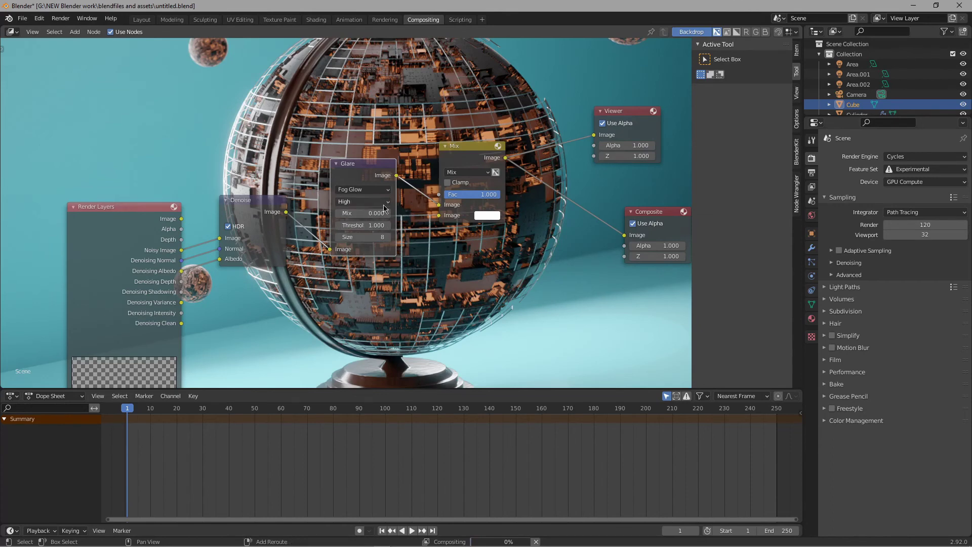
key(shift+d)
click(389, 329)
middle_drag(436, 314, 458, 267)
scroll(459, 266, up, 1)
click(390, 276)
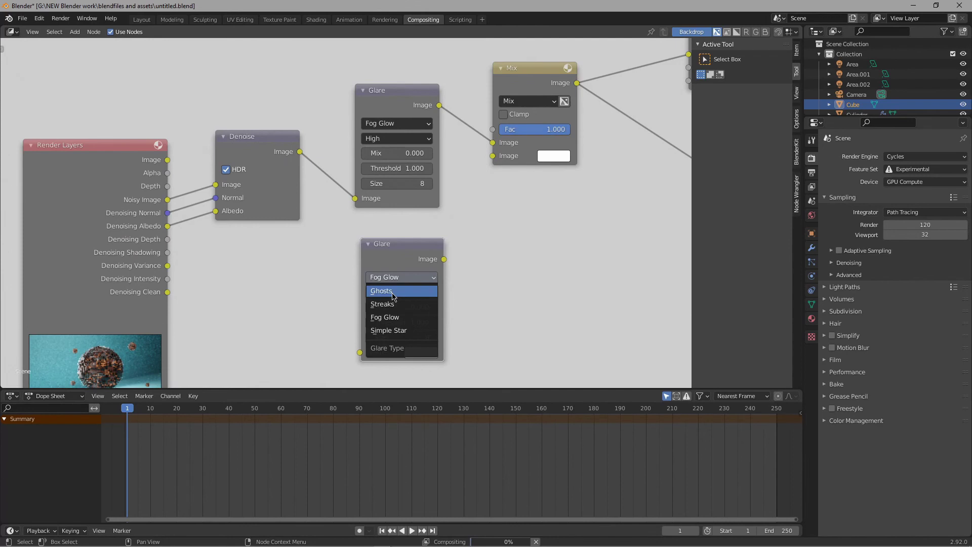
click(393, 292)
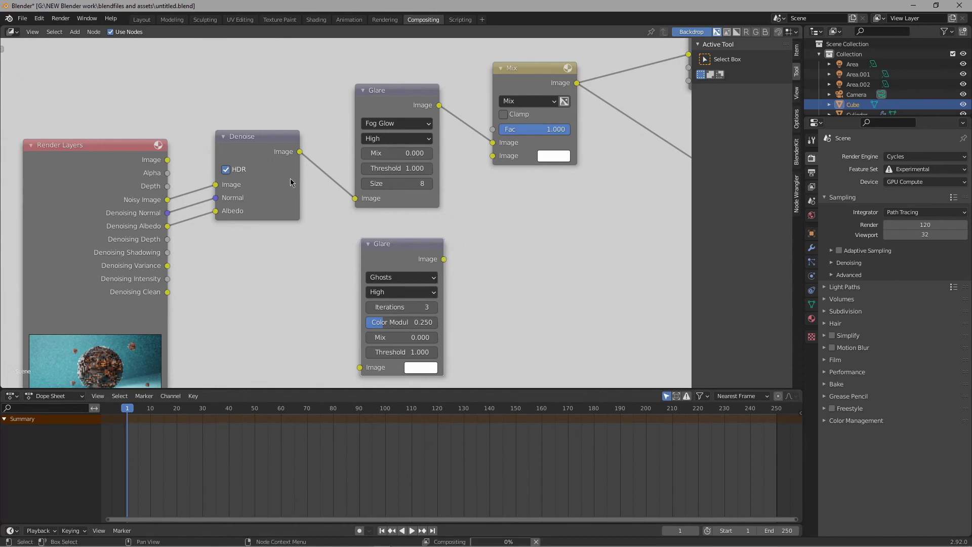
Step: Connect the Denoise image output to the Ghosts Glare node and that node's output to the second image input of the Mix node
middle_drag(336, 267, 347, 234)
drag(312, 119, 371, 334)
drag(456, 226, 503, 123)
middle_drag(556, 186, 417, 273)
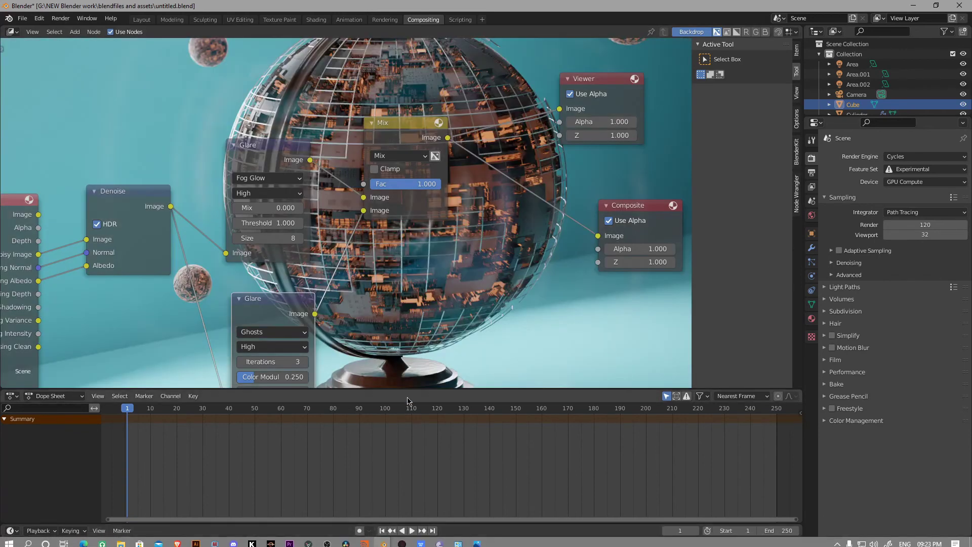
Step: Examine the composited ghosts glare in the Blender Render window, then close that window
scroll(407, 349, down, 1)
click(385, 540)
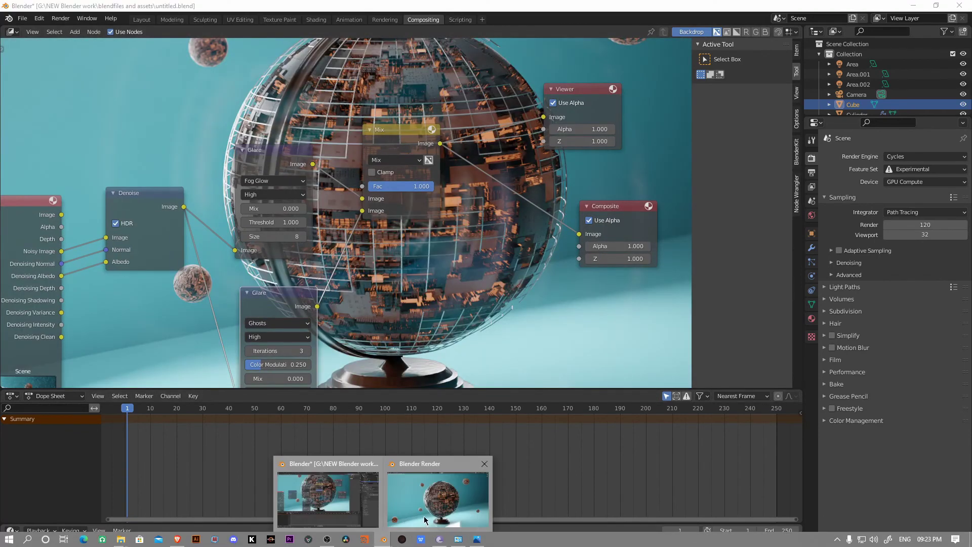
click(425, 520)
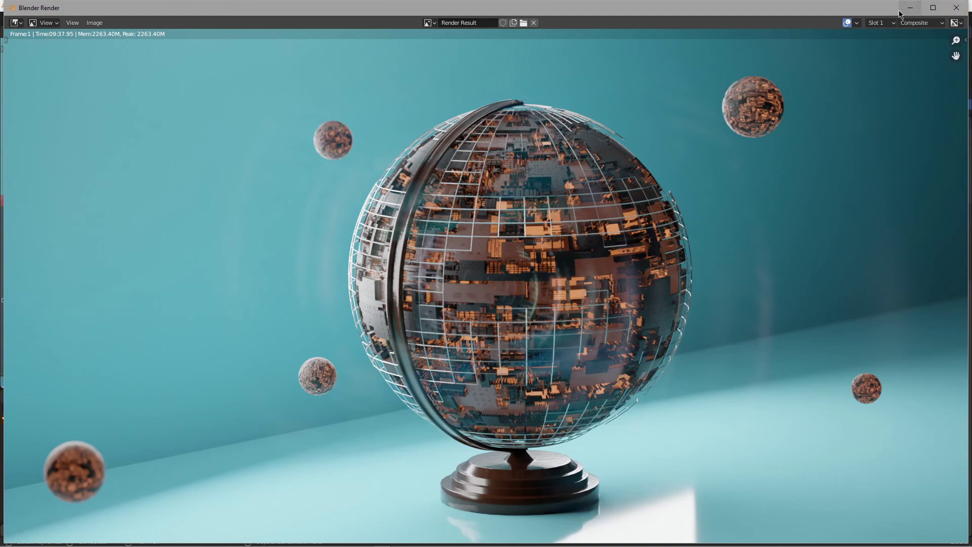
click(956, 8)
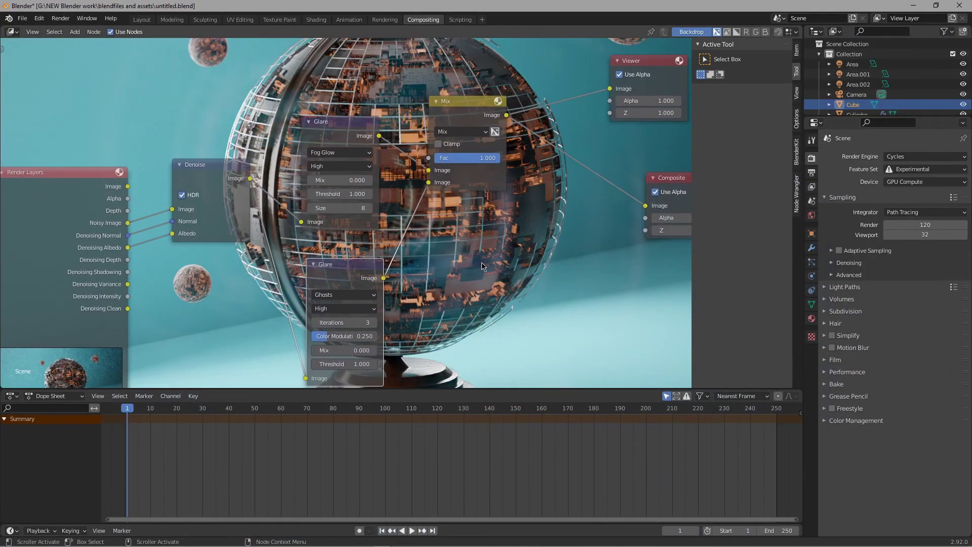
Step: Try Medium quality on the Ghosts Glare node and check the result in the render window
scroll(483, 275, up, 2)
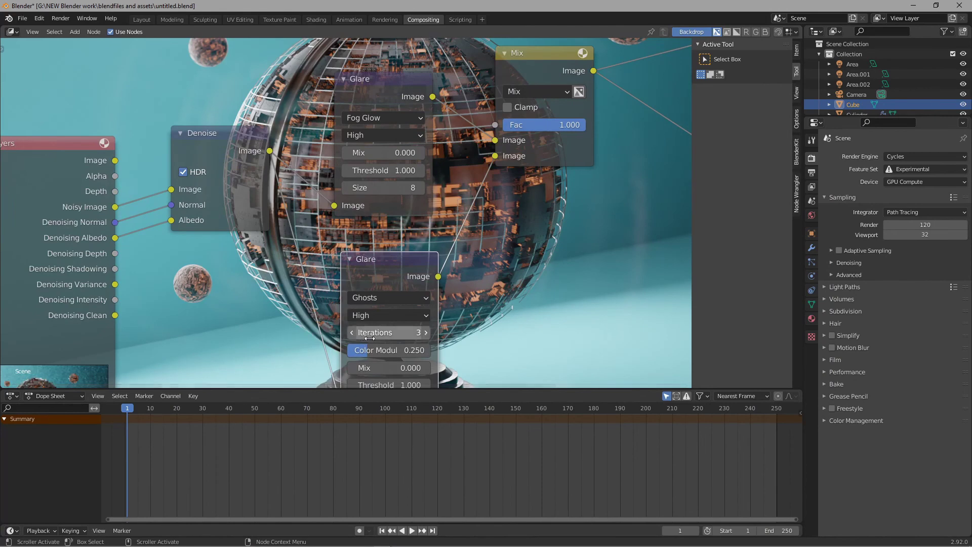
middle_drag(369, 338, 391, 293)
click(405, 269)
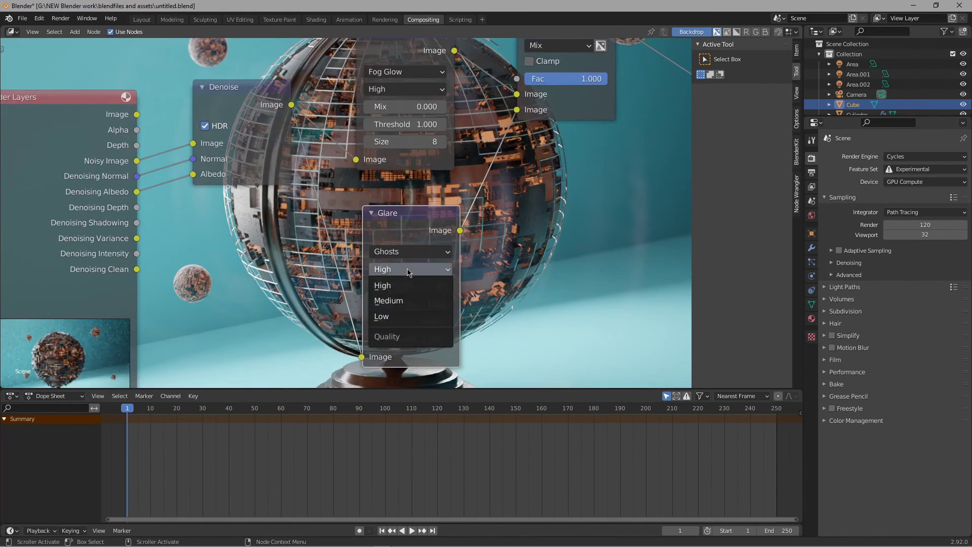
click(402, 300)
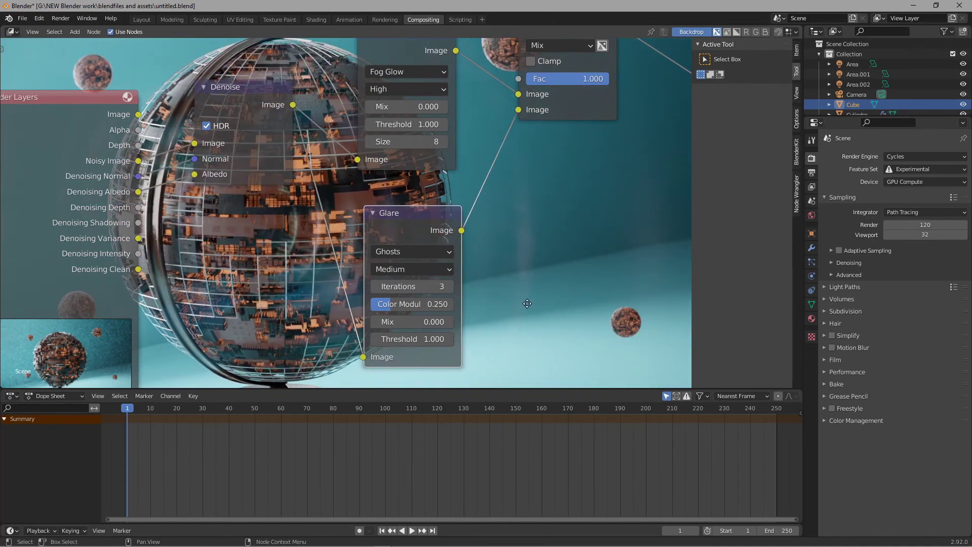
mouse_move(383, 539)
click(433, 509)
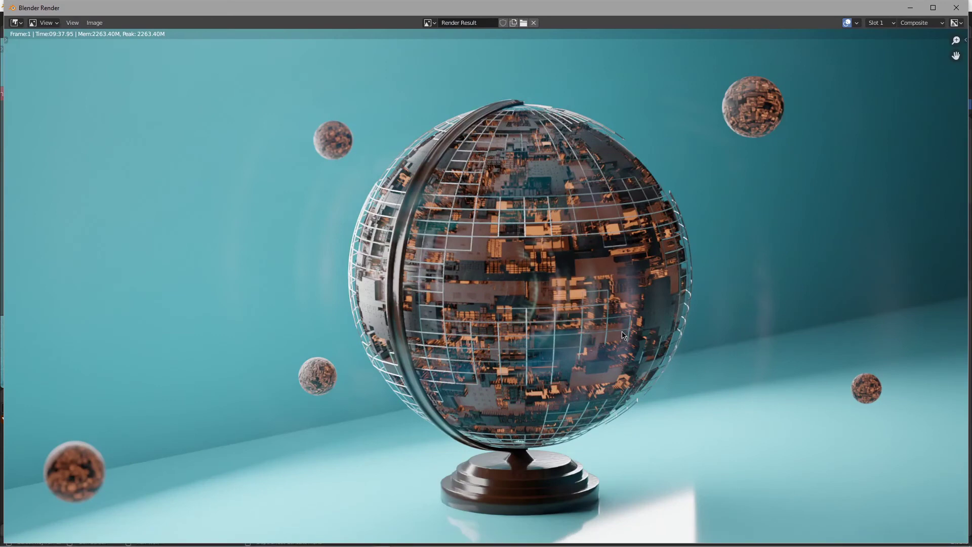
click(909, 9)
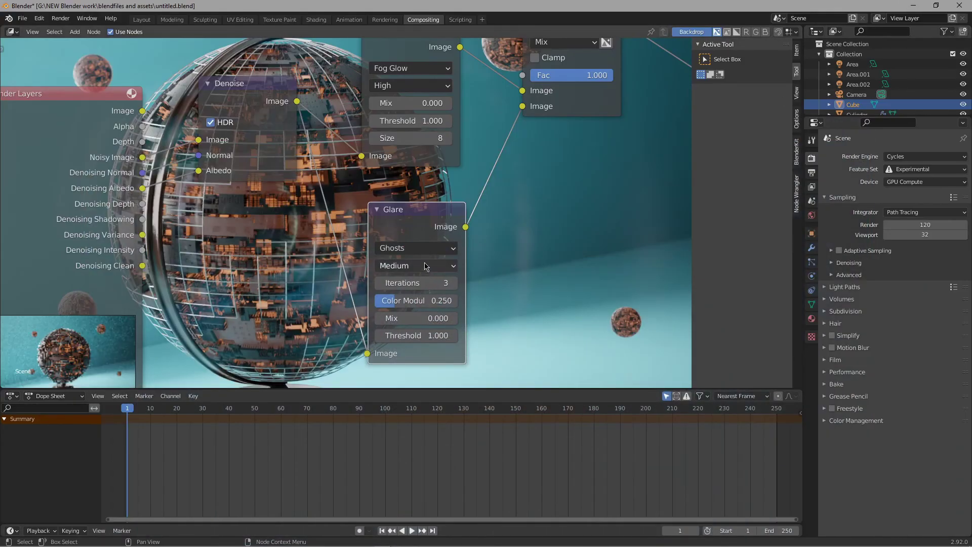
Step: Set the Ghosts Glare node to High quality with 2 iterations and check the result in the render window
click(405, 248)
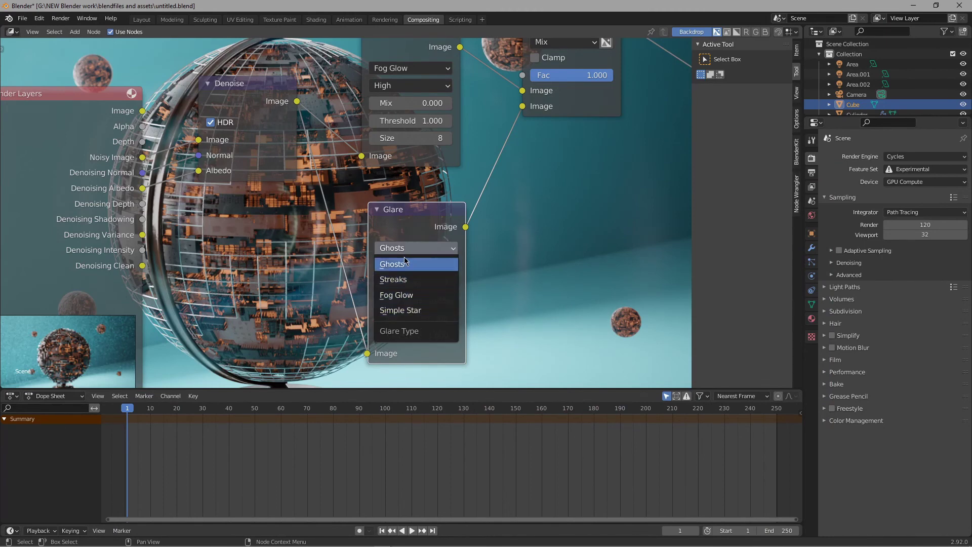
click(405, 263)
click(405, 265)
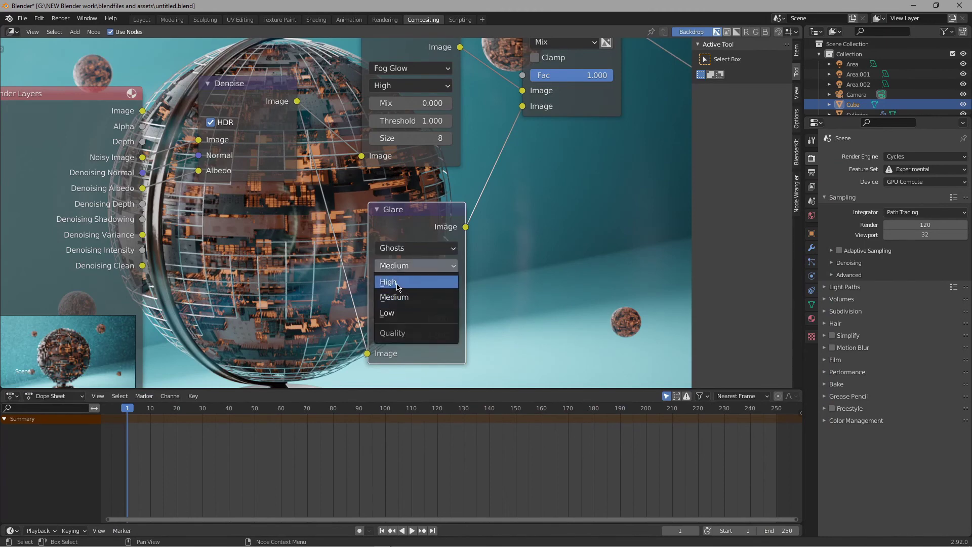
click(398, 286)
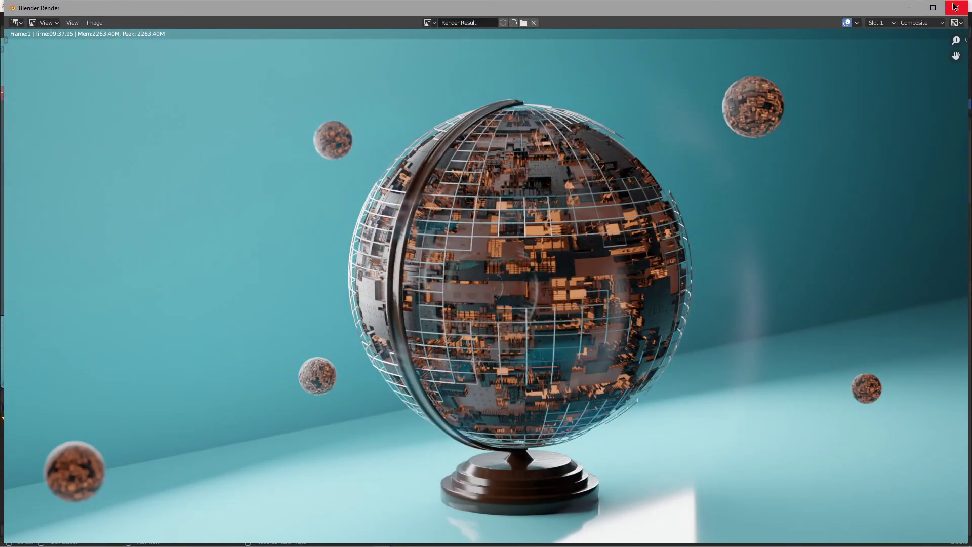
click(911, 8)
Step: Make room before the Composite node and insert a Lens Distortion node between the Mix node and the Viewer and Composite outputs
scroll(503, 214, down, 7)
middle_drag(502, 215, 337, 294)
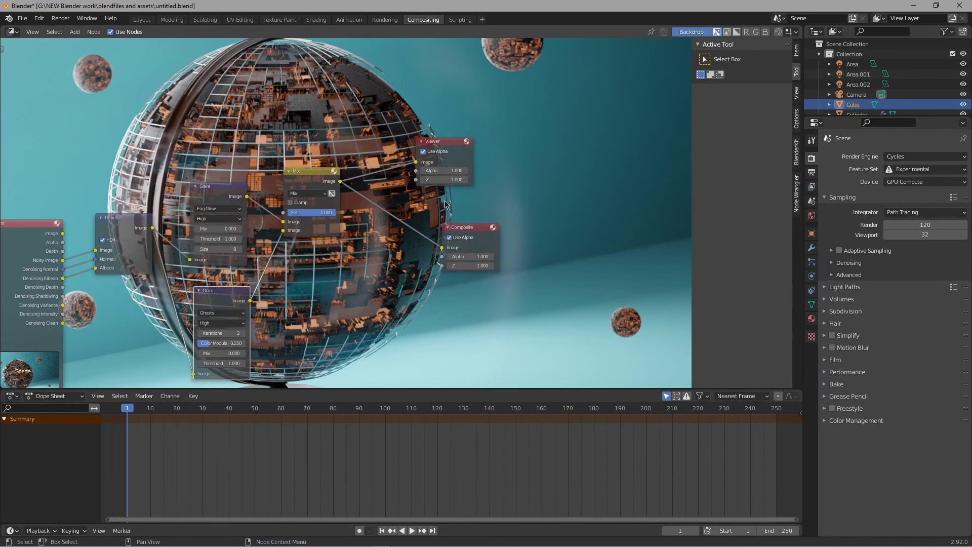
drag(466, 226, 527, 223)
key(shift+a)
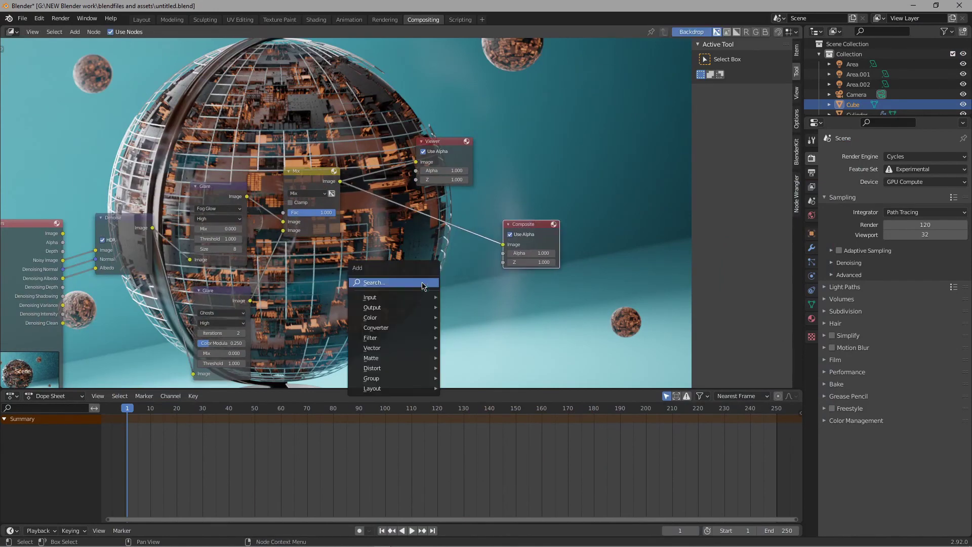
click(421, 284)
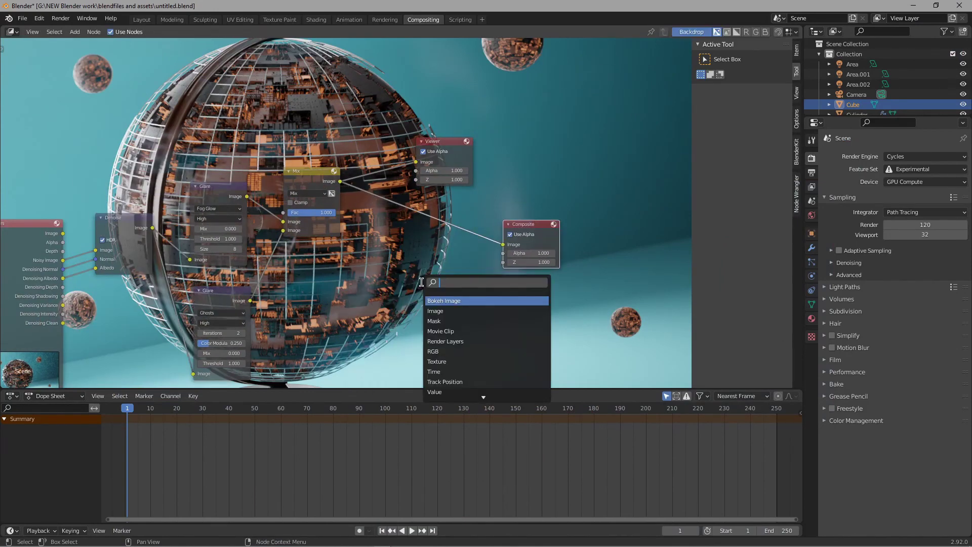
text(lens)
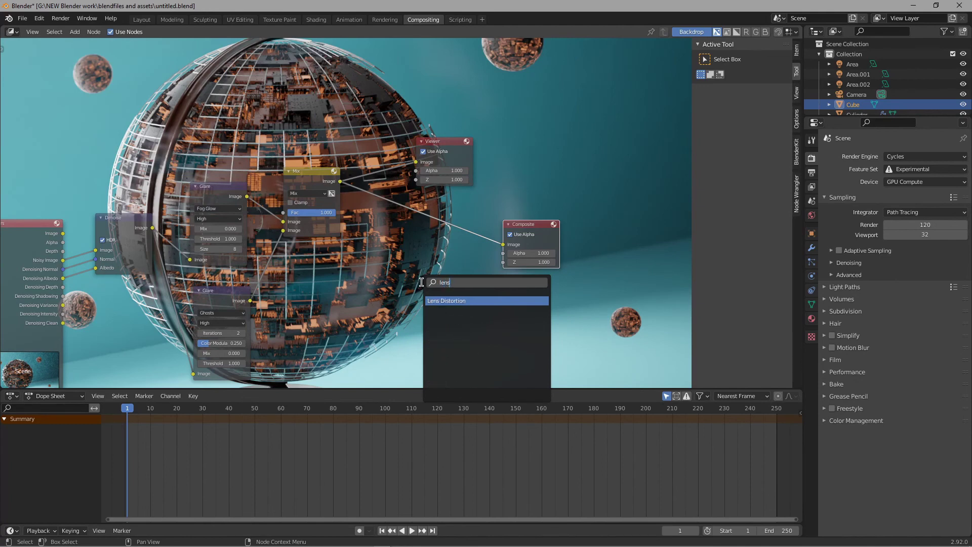
key(Return)
click(382, 187)
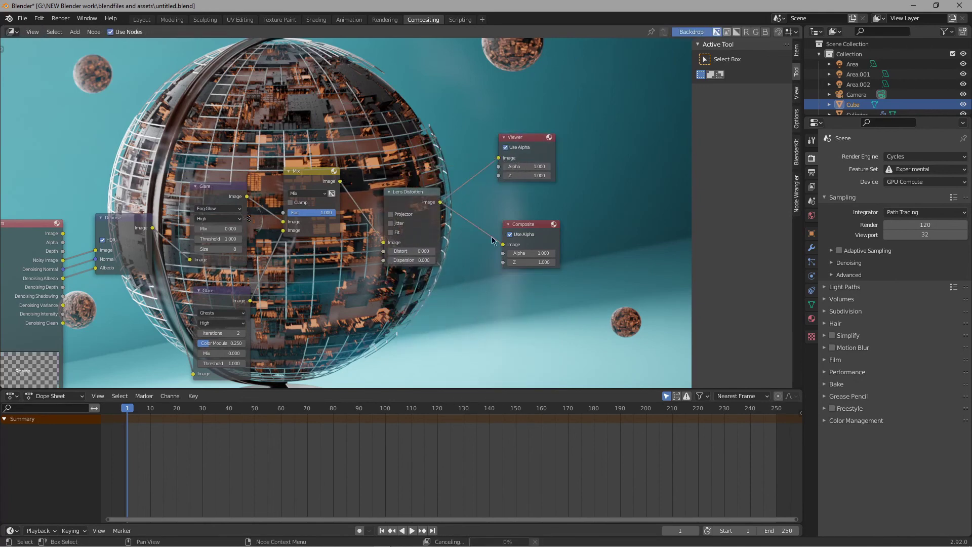
Step: Set the Lens Distortion node's Dispersion to 0.05 and check the color fringing in the render window
scroll(506, 284, up, 3)
scroll(521, 288, up, 2)
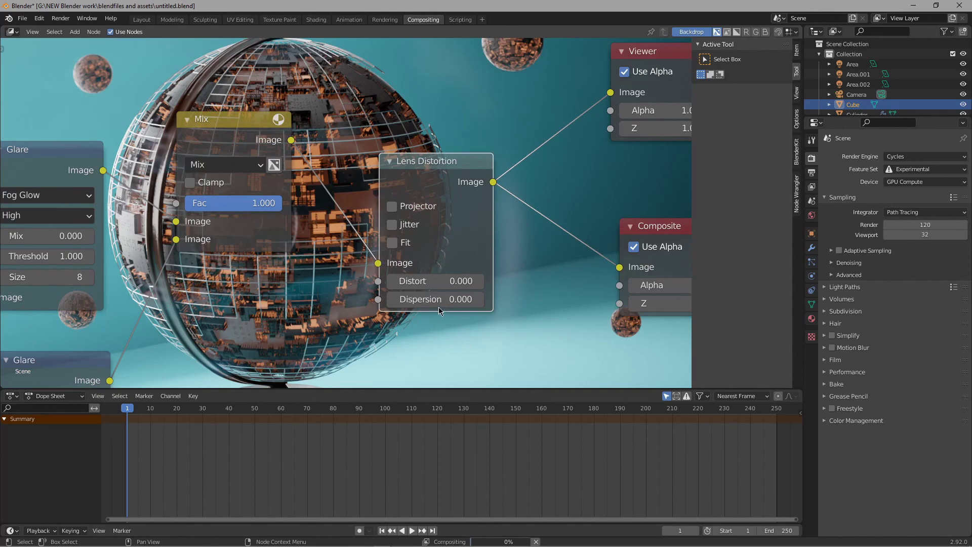
click(439, 303)
text(0.05)
key(Return)
key(alt+Tab)
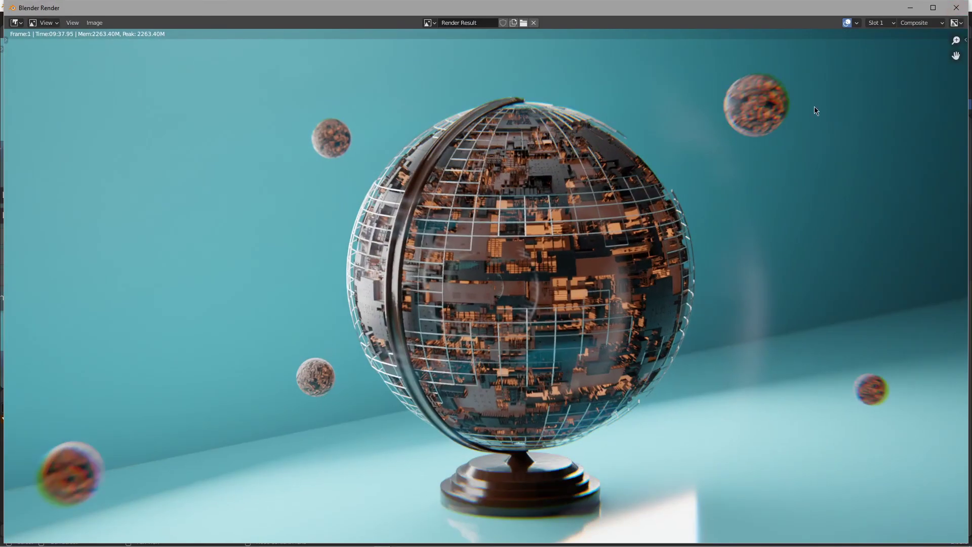
click(909, 7)
Step: Insert a Color Balance node between the Lens Distortion and Viewer nodes and move the Composite node clear of it
scroll(553, 260, down, 7)
middle_drag(574, 215, 455, 247)
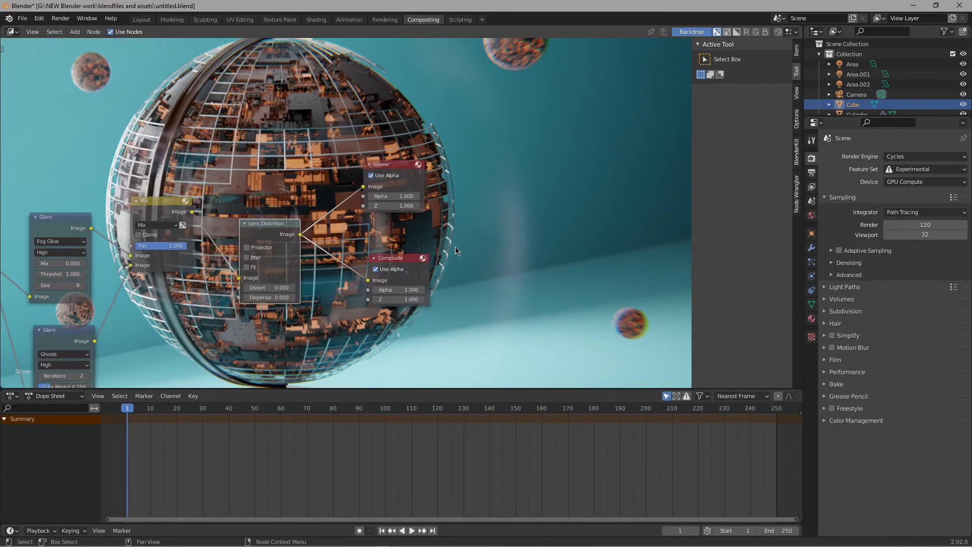
key(shift+a)
text(color)
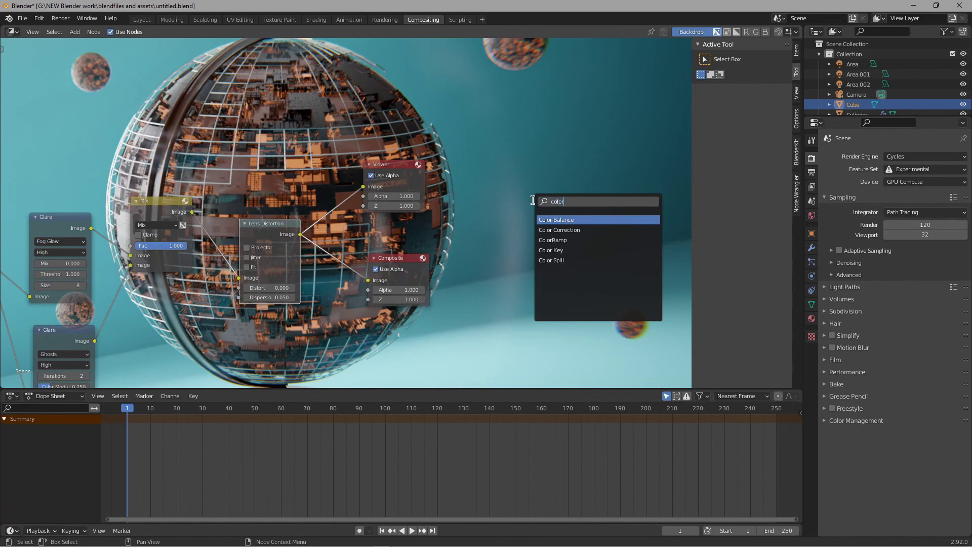
key(Return)
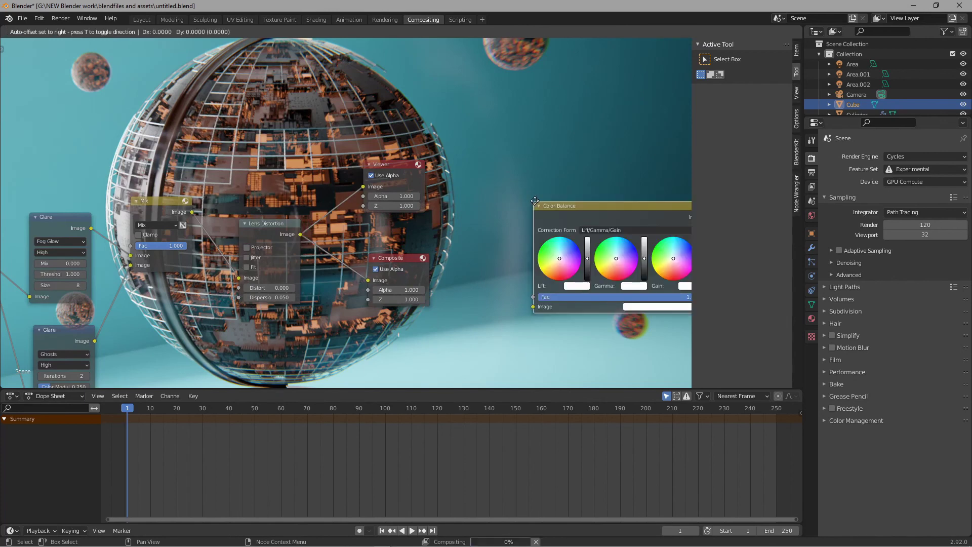
click(348, 114)
scroll(608, 214, up, 6)
middle_drag(624, 217, 417, 293)
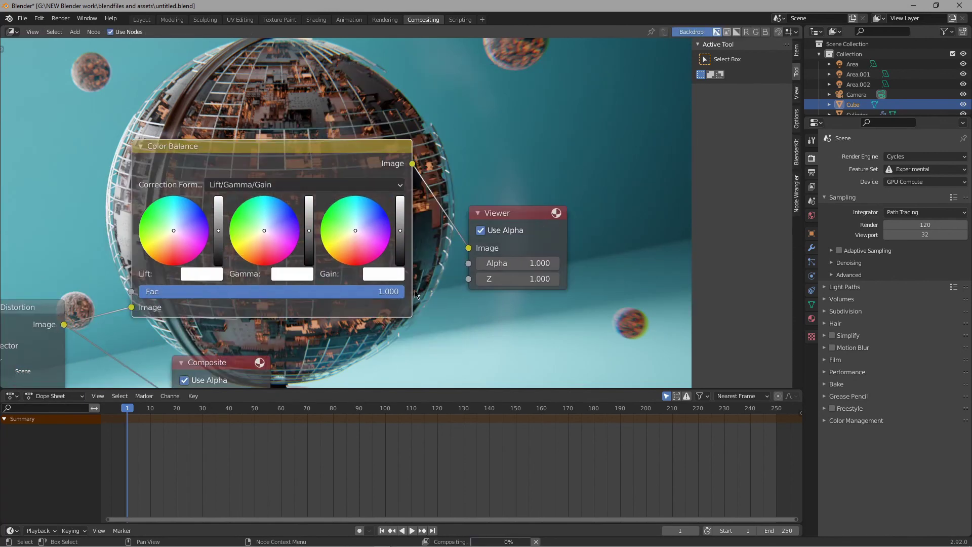
scroll(549, 296, down, 2)
drag(349, 303, 573, 311)
scroll(406, 265, up, 2)
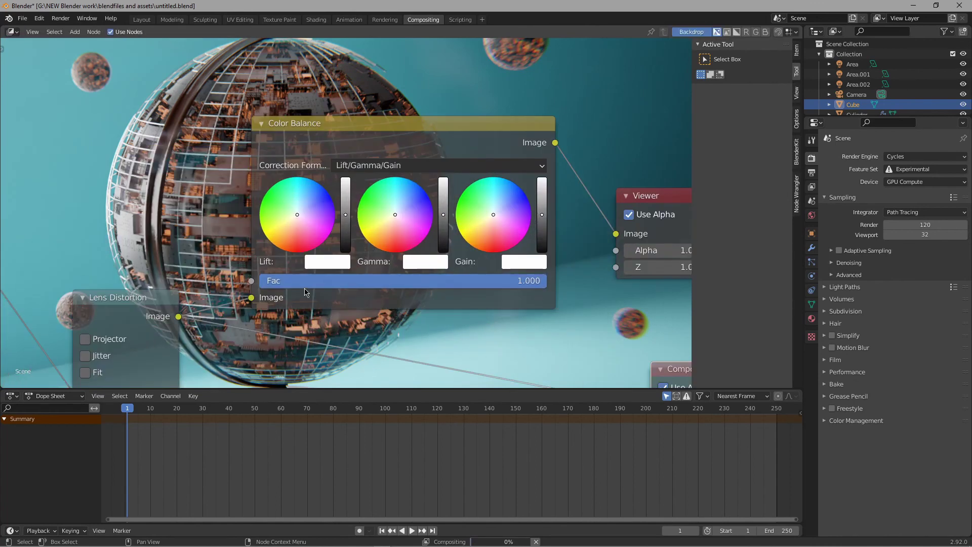
Step: Set the Color Balance node's correction formula to Offset/Power/Slope (ASC-CDL)
click(400, 166)
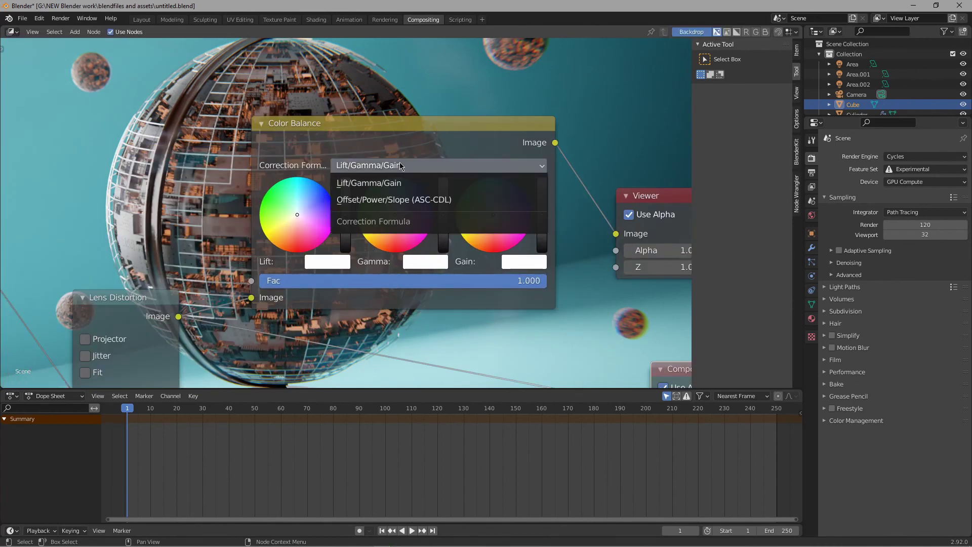
click(351, 201)
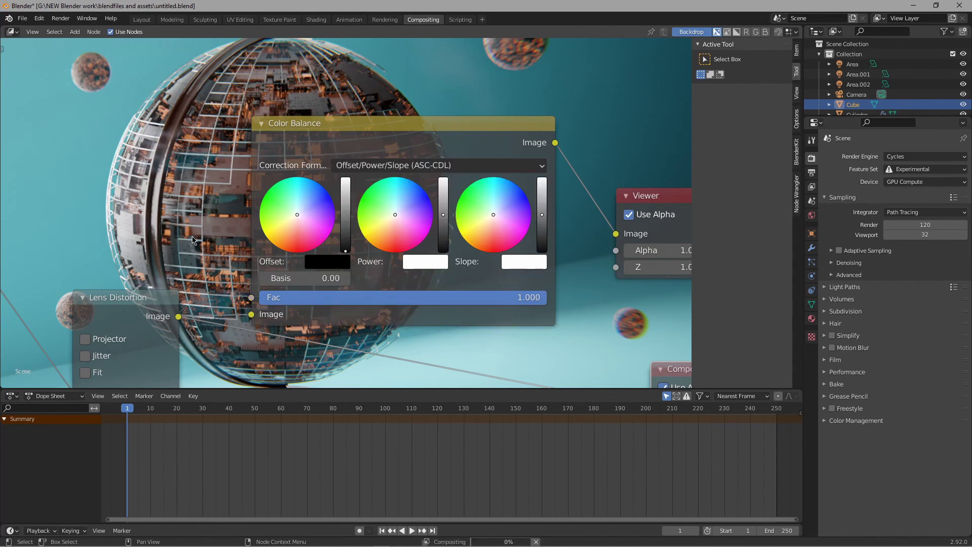
key(Home)
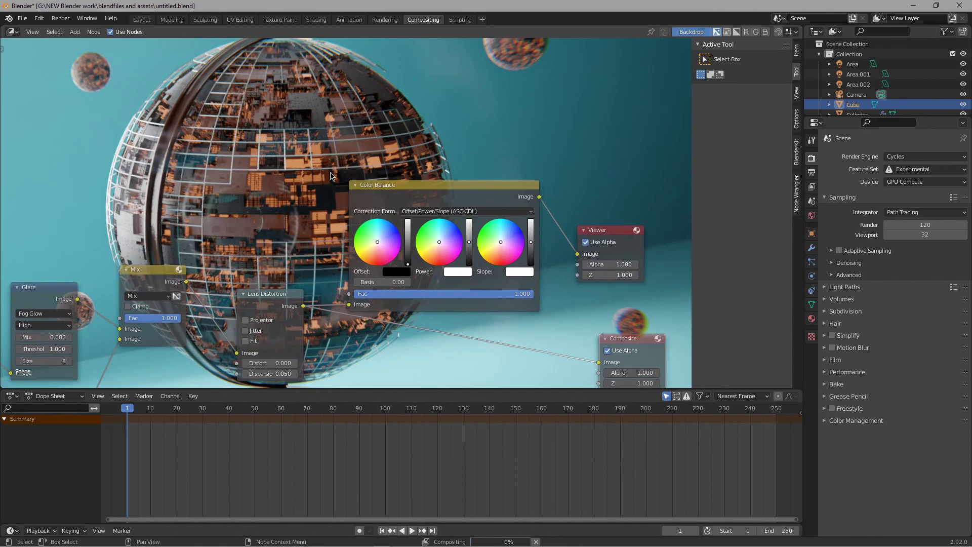
Step: Set the scene's color management look to Medium High Contrast and check the contrast in the render window
click(812, 141)
click(812, 160)
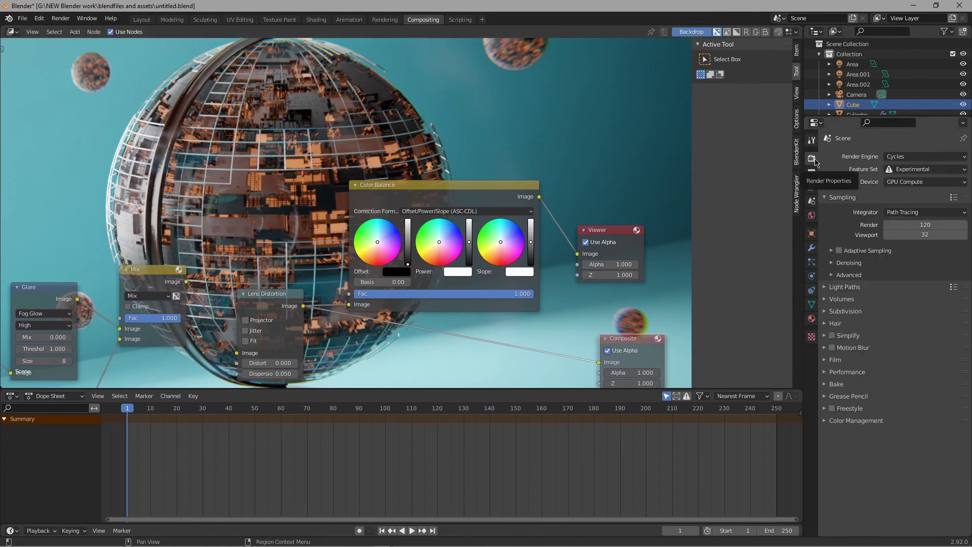
click(858, 421)
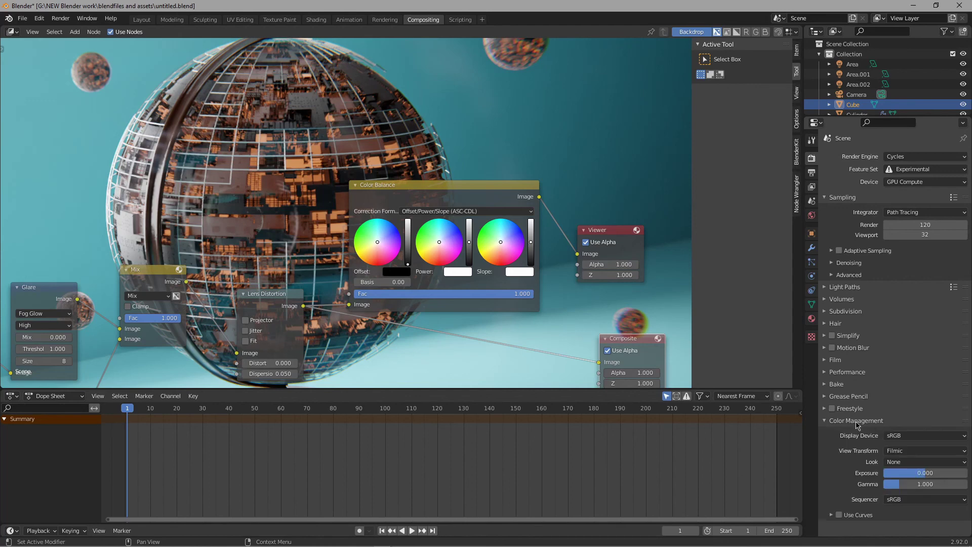
click(910, 462)
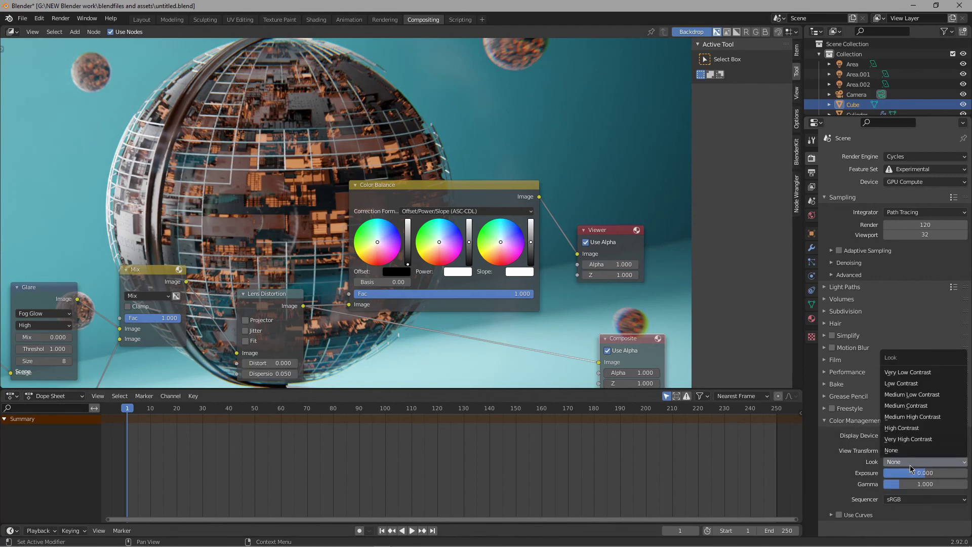
click(909, 417)
key(alt+Tab)
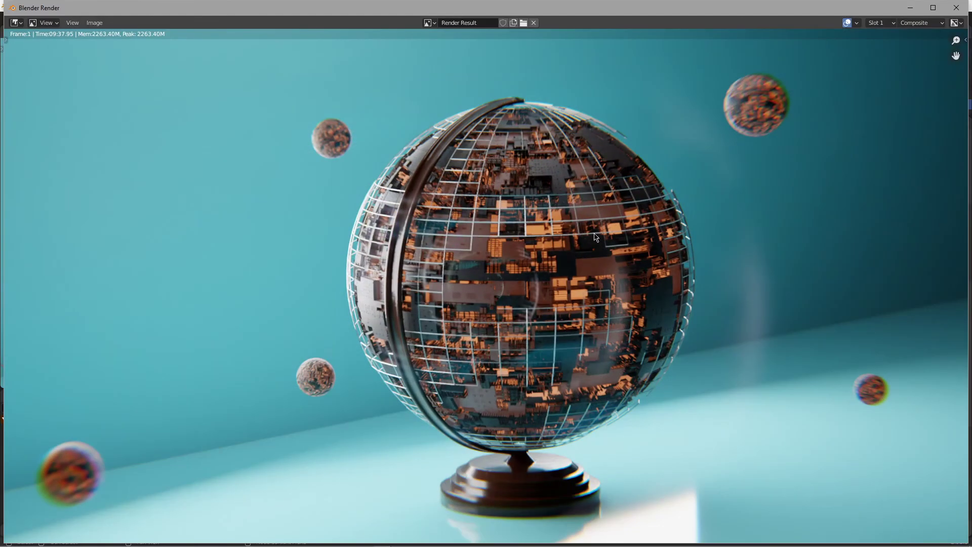
key(alt+Tab)
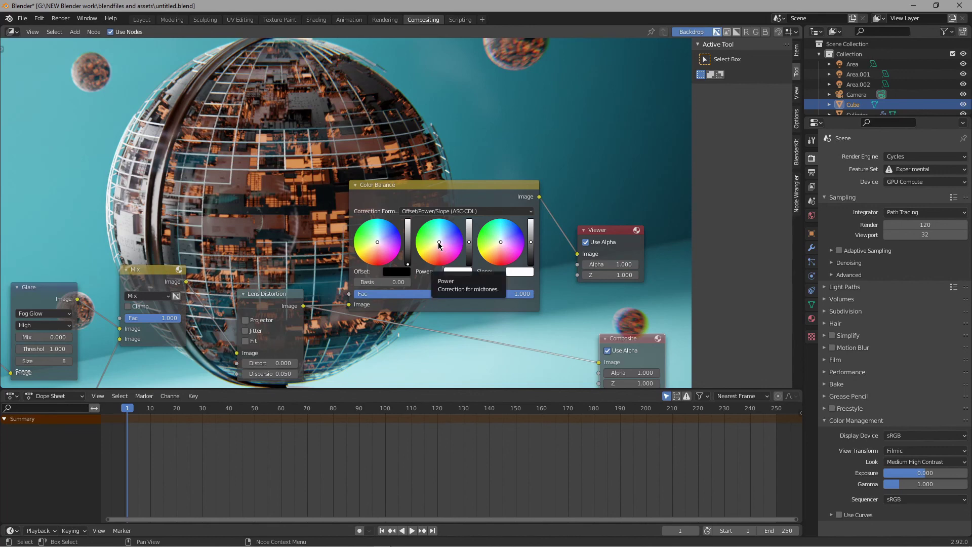
Step: Tint the Color Balance node's Power slightly toward cyan-green, Slope toward pink and Offset toward blue-violet, and check the render
drag(439, 243, 437, 237)
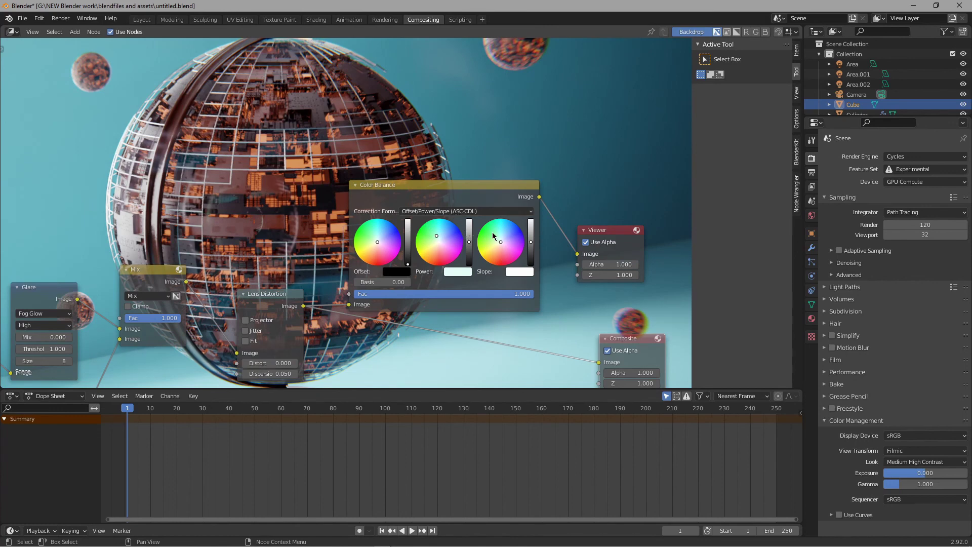
drag(500, 245, 505, 243)
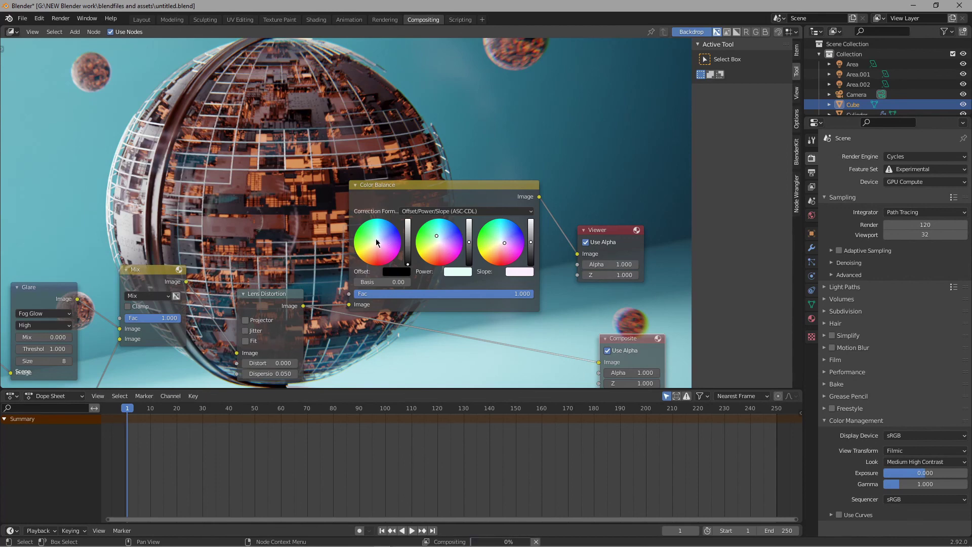
drag(378, 242, 382, 238)
key(F11)
key(F11)
Step: Space out the Viewer and Composite nodes, link the Color Balance Image output to the Composite node, and review the final composited render
middle_drag(208, 149, 105, 126)
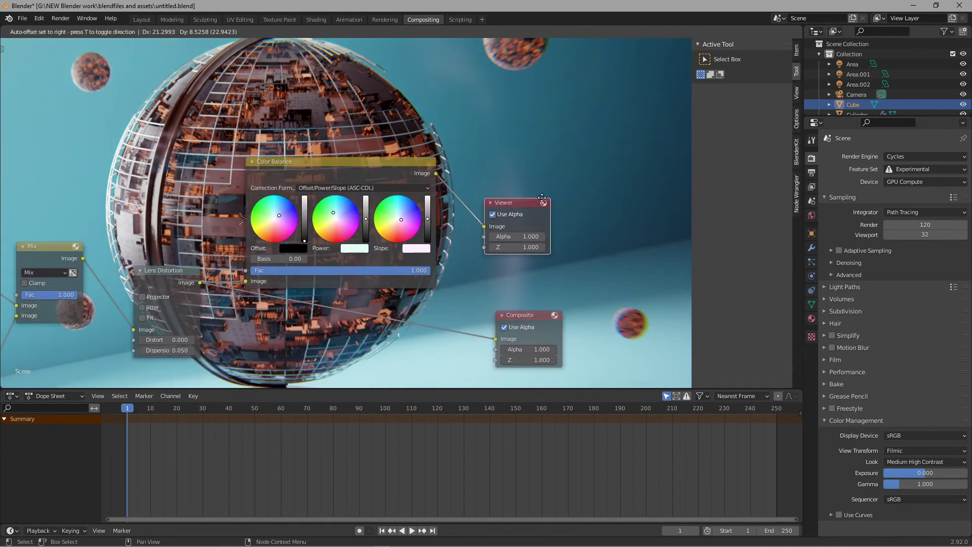
drag(531, 316, 583, 268)
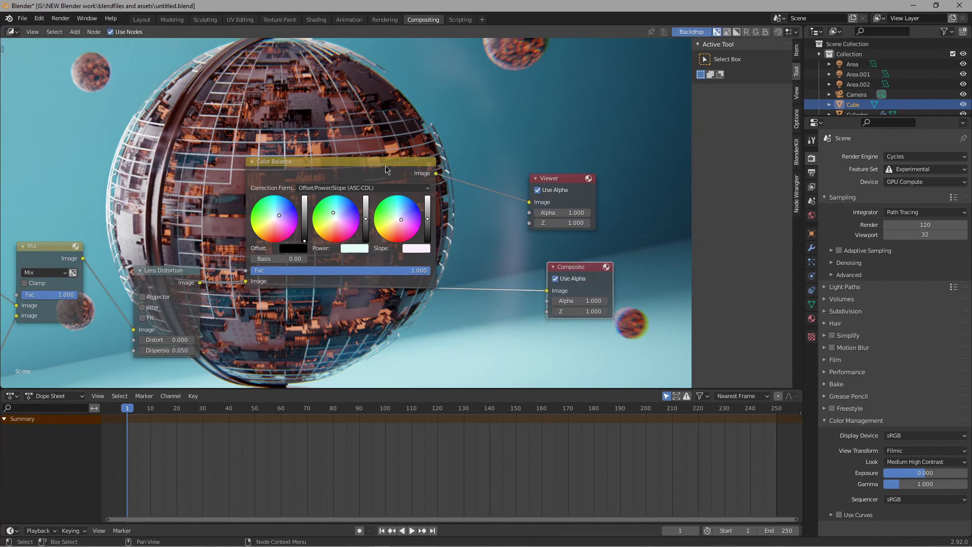
drag(436, 173, 547, 291)
key(alt+Tab)
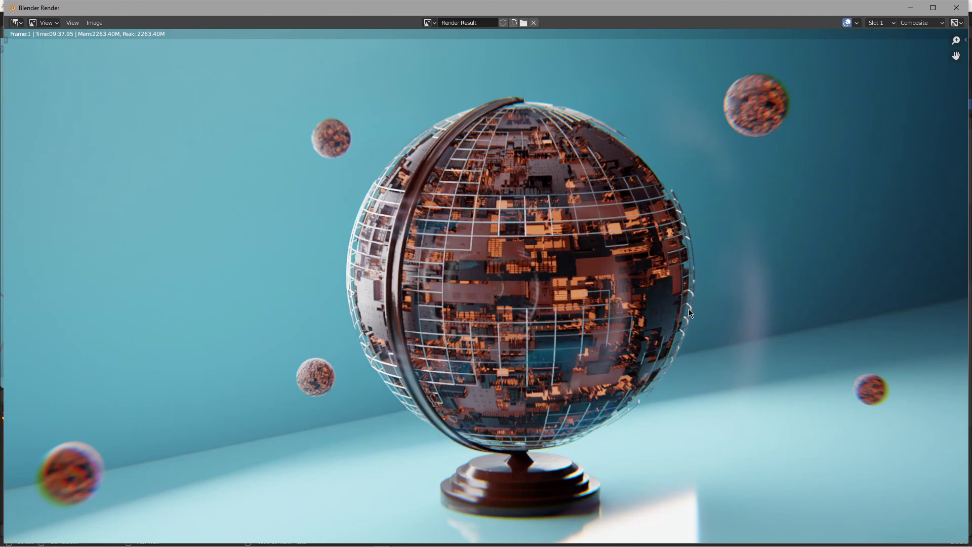
click(909, 8)
middle_drag(358, 322, 520, 324)
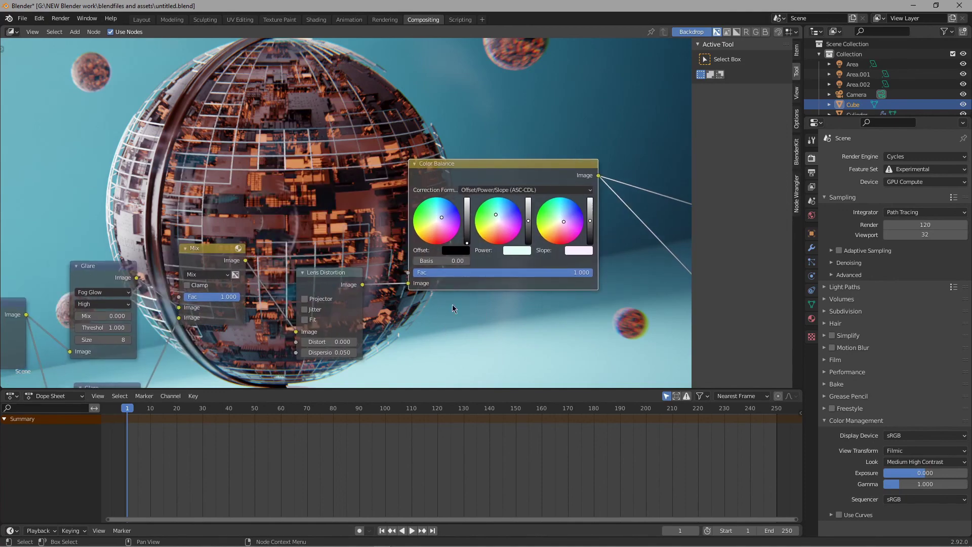
scroll(483, 309, down, 3)
key(F11)
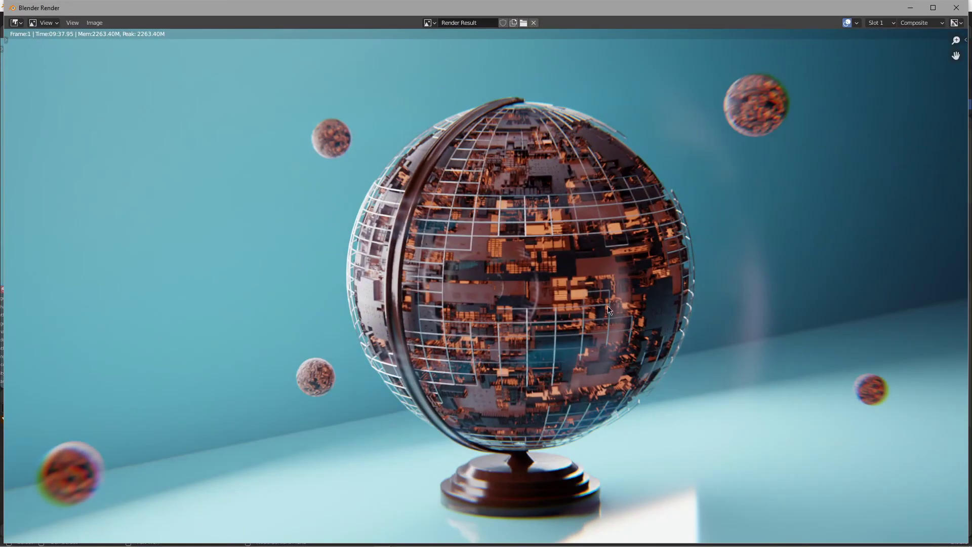